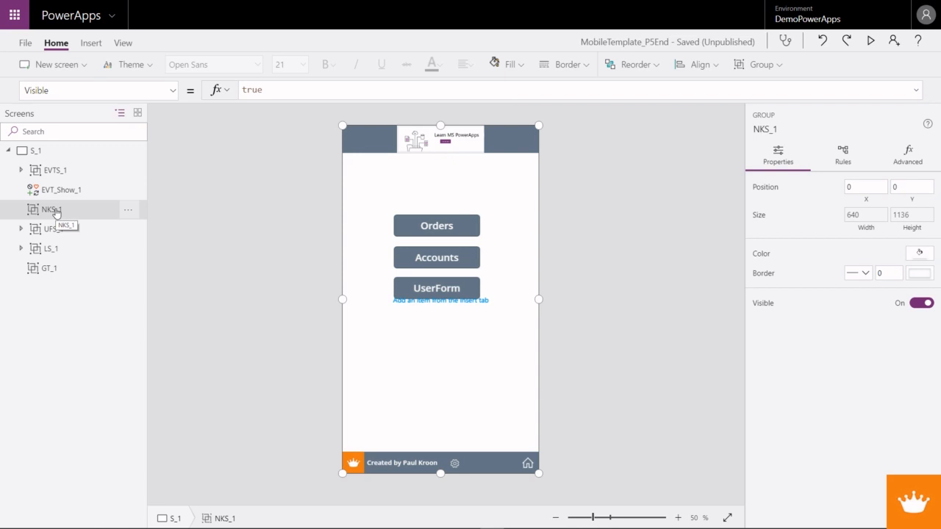
- Bring the NKS_1 group to the front of screen S_1
{"action": "right_click", "coordinate": [57, 213]}
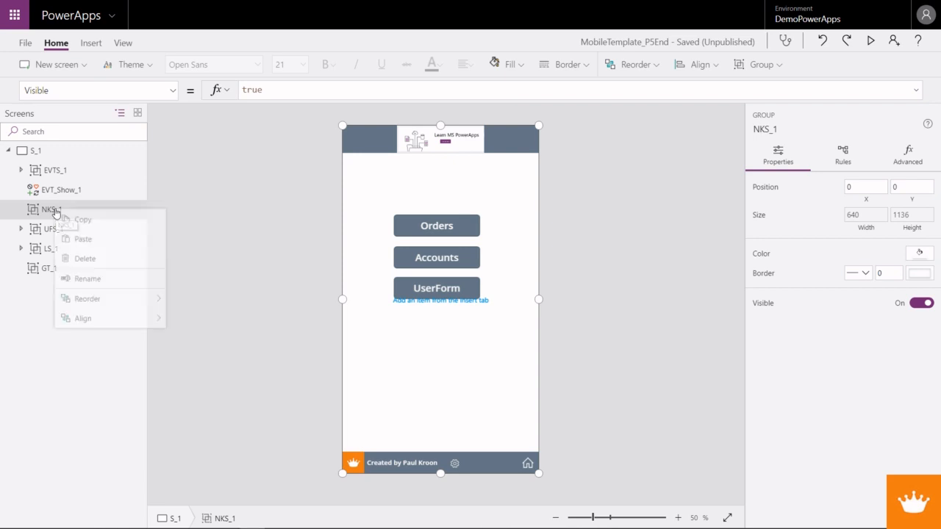
{"action": "mouse_move", "coordinate": [111, 301]}
{"action": "left_click", "coordinate": [207, 302]}
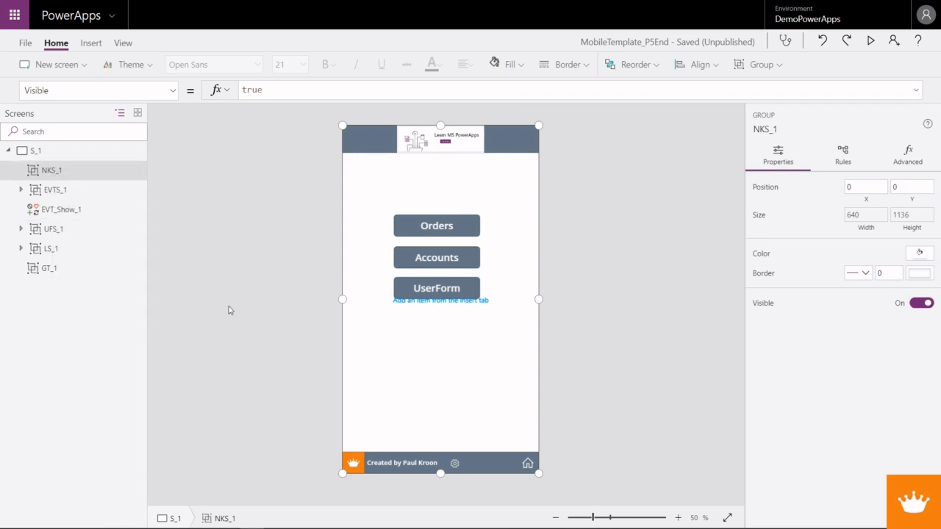
{"action": "double_click", "coordinate": [250, 90]}
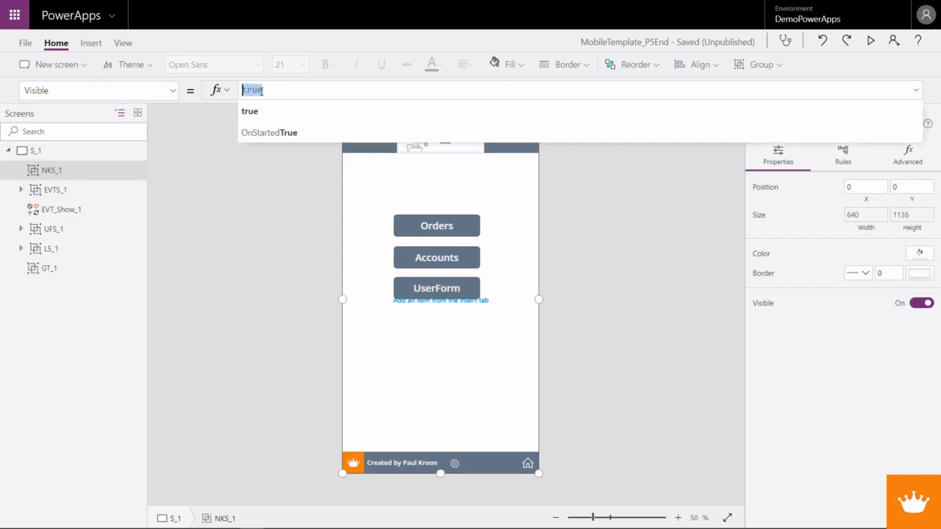
- Insert a label into the NKS_1 group and rename it NK_Layer_1
{"action": "left_click", "coordinate": [51, 173]}
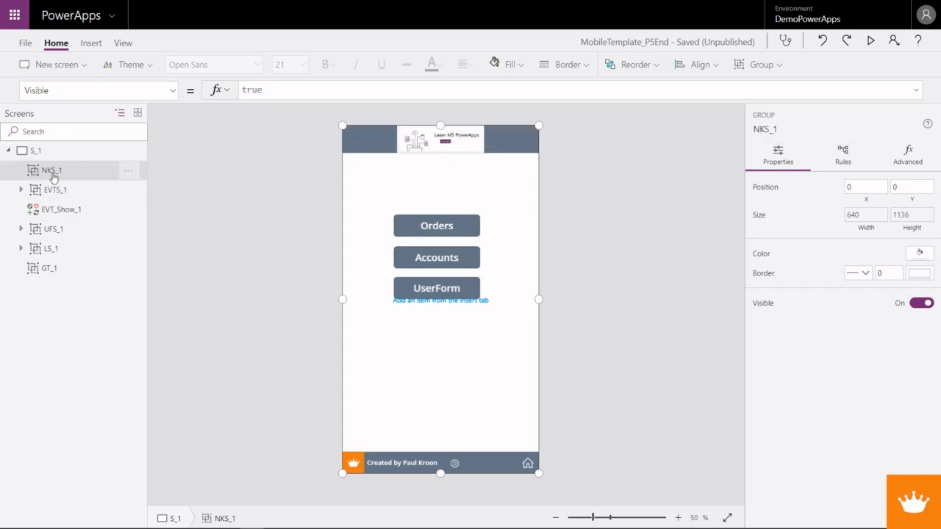
{"action": "left_click", "coordinate": [92, 44]}
{"action": "left_click", "coordinate": [126, 65]}
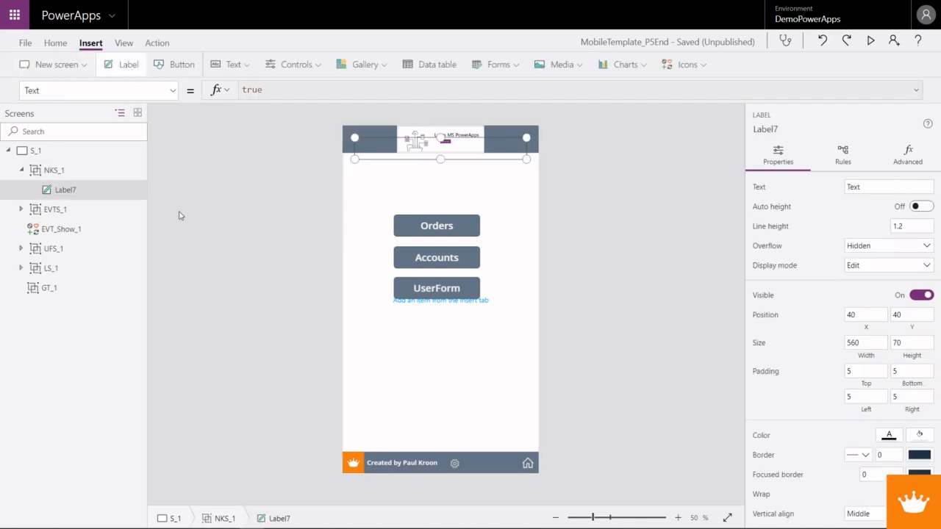
{"action": "right_click", "coordinate": [63, 192]}
{"action": "left_click", "coordinate": [100, 266]}
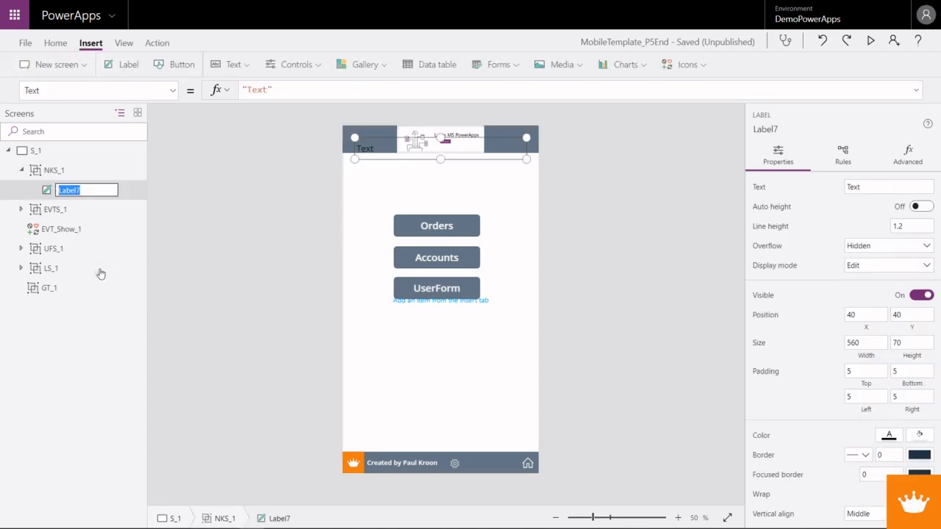
{"action": "type", "text": "NK_Layer_1"}
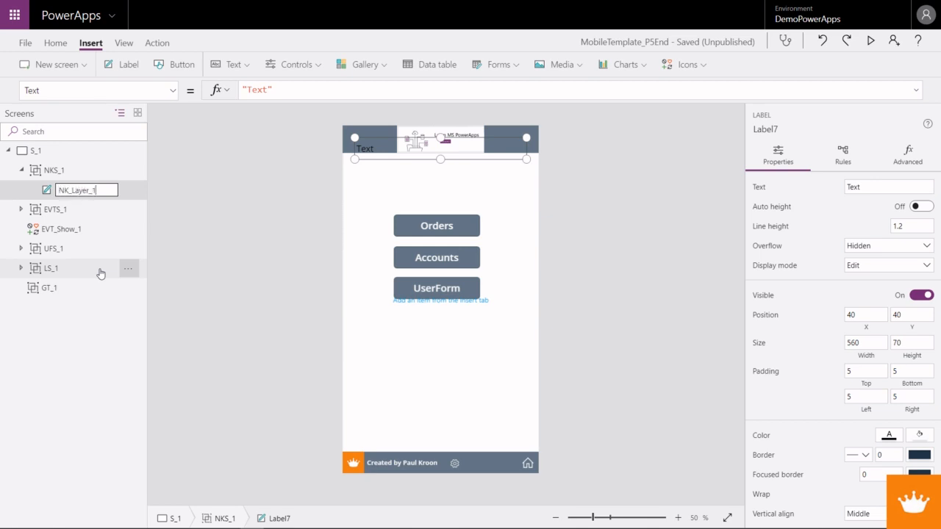
{"action": "key", "text": "Return"}
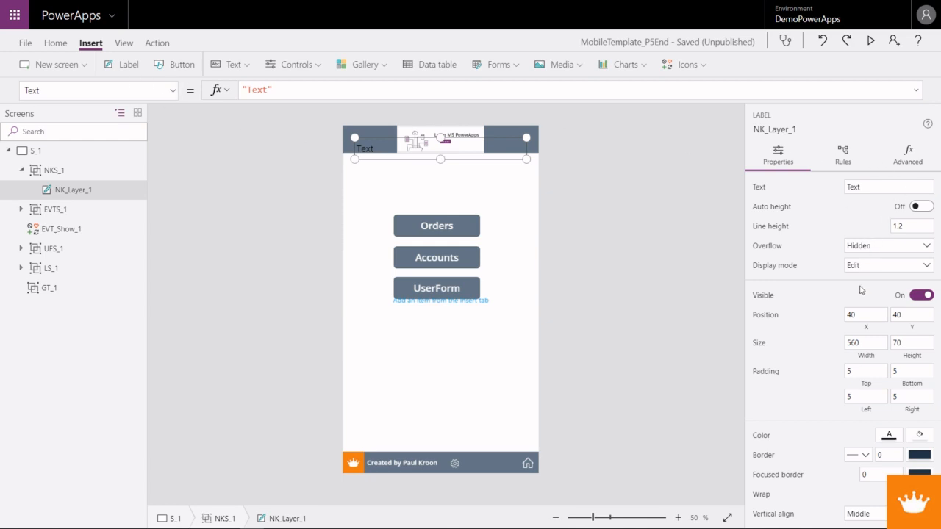
- Set NK_Layer_1's position to X 0 and Y 0 and clear its text
{"action": "left_click", "coordinate": [853, 314]}
{"action": "double_click", "coordinate": [850, 314]}
{"action": "type", "text": "0"}
{"action": "key", "text": "Tab"}
{"action": "type", "text": "0"}
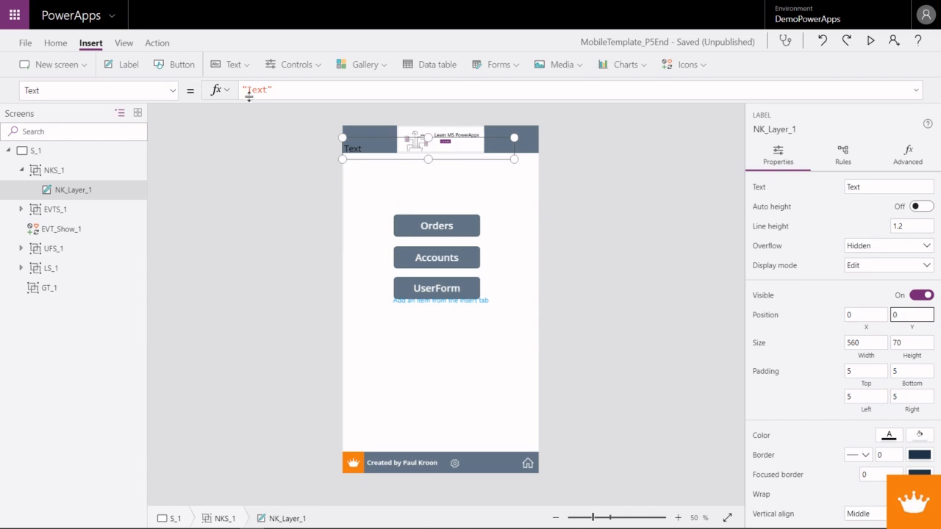
{"action": "left_click_drag", "start_coordinate": [877, 188], "coordinate": [837, 189]}
{"action": "key", "text": "BackSpace"}
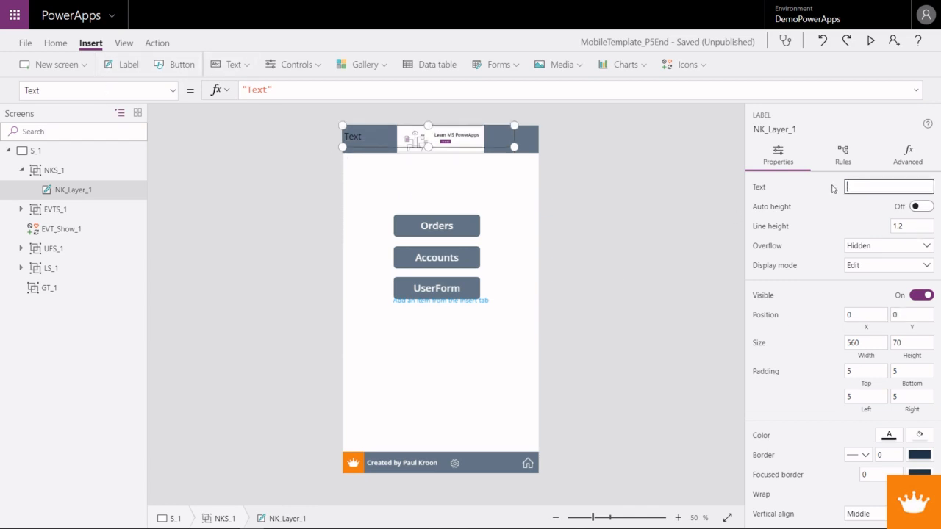
- Set the Height property of NK_Layer_1 to Parent.Height
{"action": "left_click", "coordinate": [56, 43]}
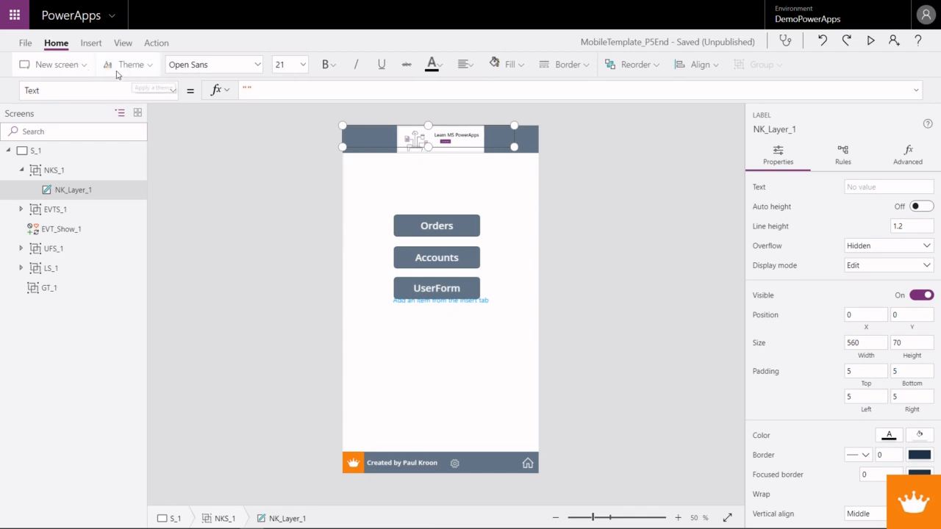
{"action": "left_click", "coordinate": [138, 92]}
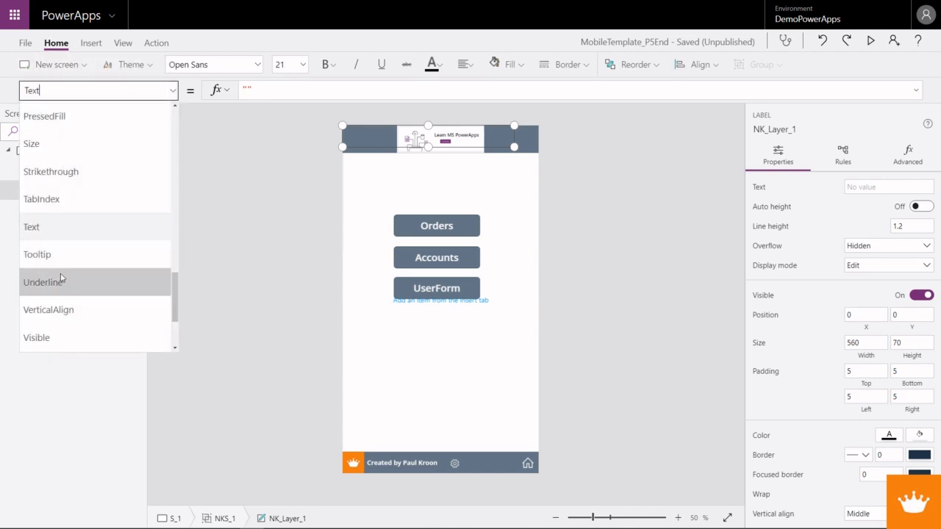
{"action": "scroll", "coordinate": [55, 265], "scroll_direction": "up", "scroll_amount": 3}
{"action": "scroll", "coordinate": [52, 250], "scroll_direction": "up", "scroll_amount": 4}
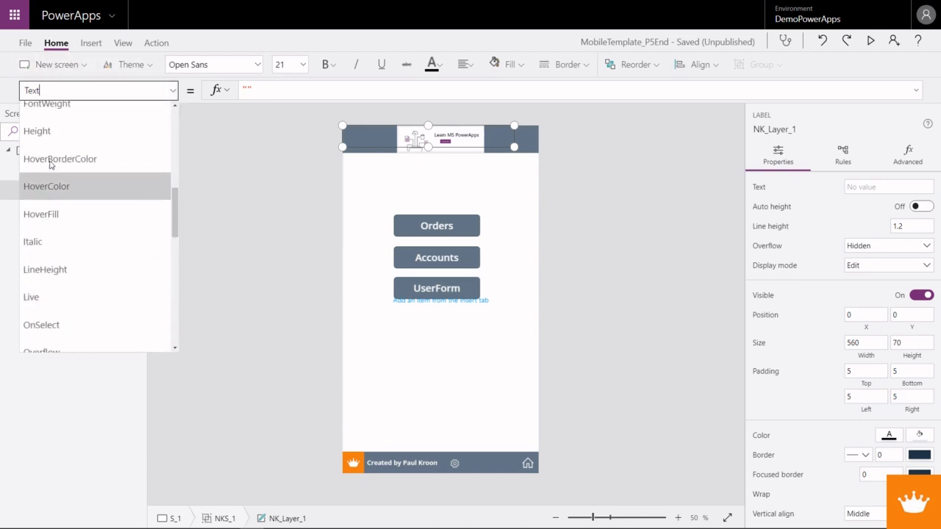
{"action": "scroll", "coordinate": [48, 279], "scroll_direction": "up", "scroll_amount": 2}
{"action": "scroll", "coordinate": [48, 294], "scroll_direction": "down", "scroll_amount": 1}
{"action": "left_click", "coordinate": [47, 290]}
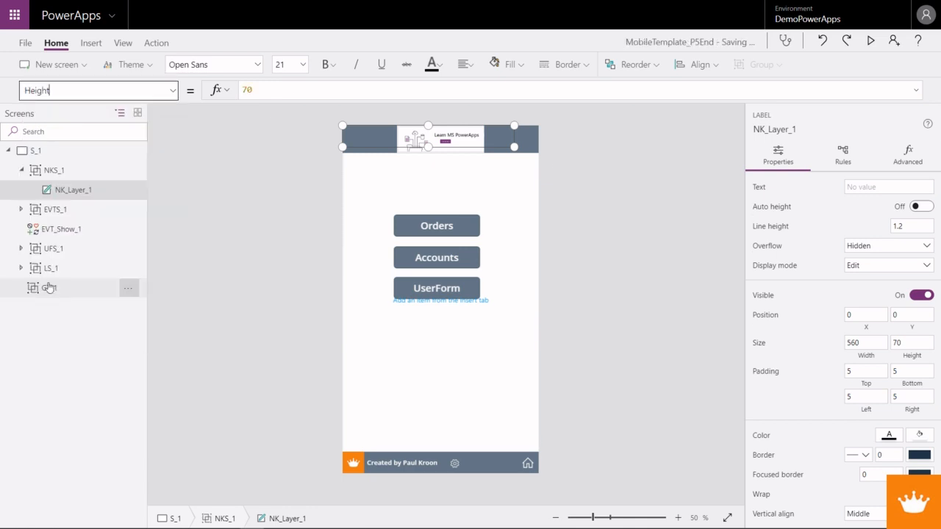
{"action": "left_click_drag", "start_coordinate": [266, 87], "coordinate": [237, 89]}
{"action": "type", "text": "Pa"}
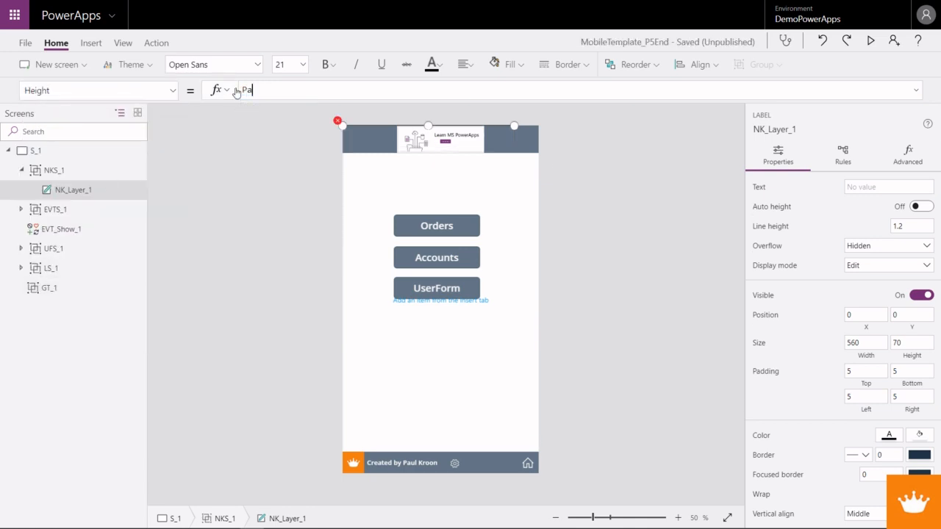
{"action": "type", "text": "rent.H"}
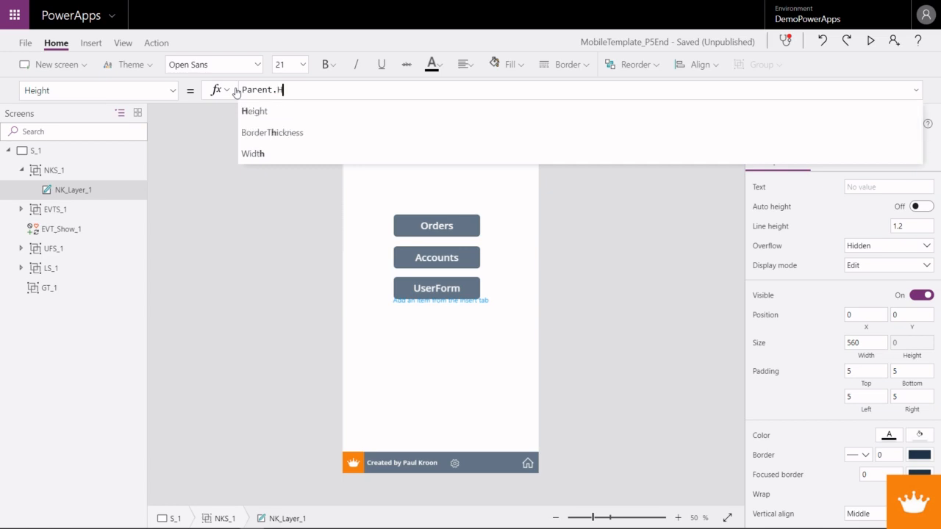
{"action": "type", "text": "eight"}
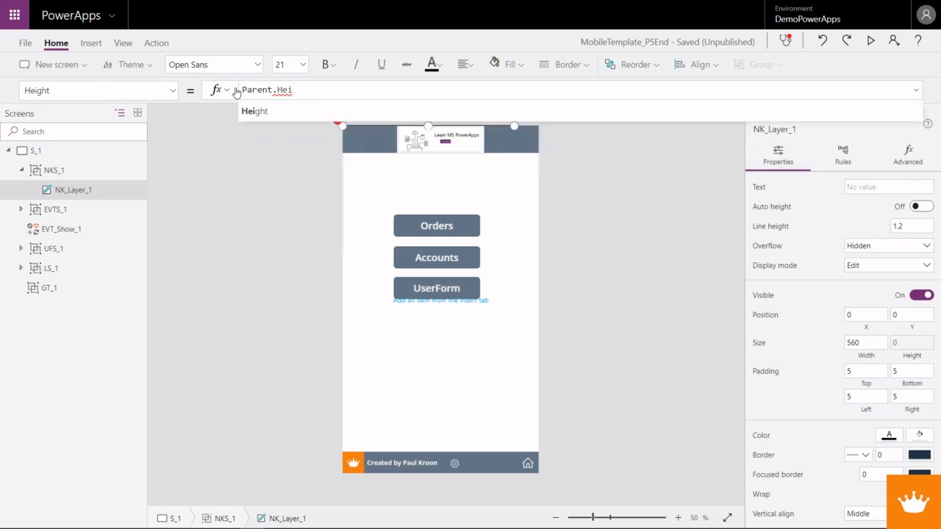
- Set the Width property of NK_Layer_1 to Parent.Width and fill the label with white
{"action": "left_click", "coordinate": [174, 91]}
{"action": "scroll", "coordinate": [98, 323], "scroll_direction": "down", "scroll_amount": 10}
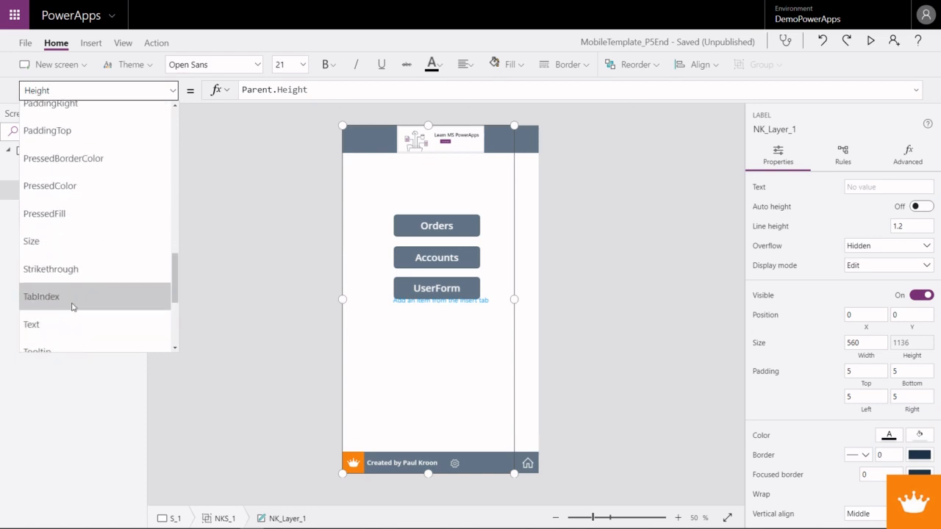
{"action": "scroll", "coordinate": [62, 297], "scroll_direction": "down", "scroll_amount": 3}
{"action": "left_click", "coordinate": [37, 266]}
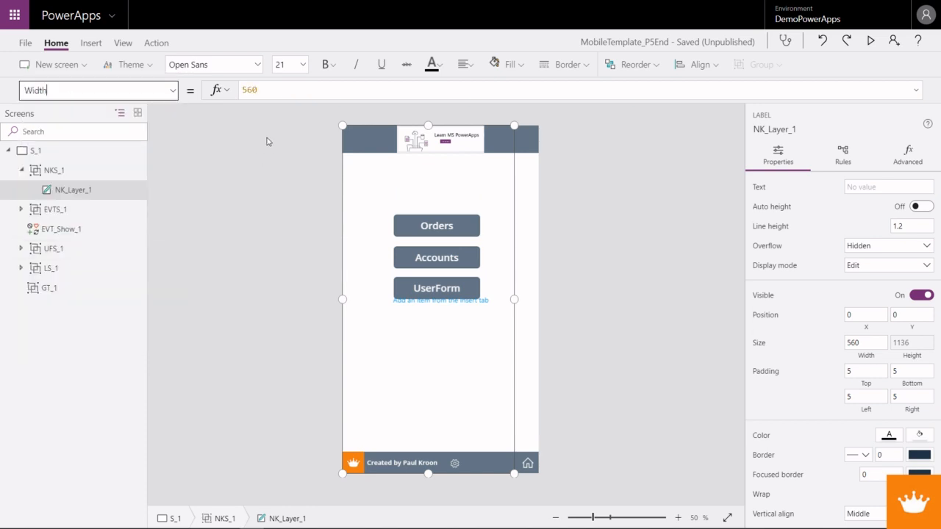
{"action": "type", "text": "Parnt"}
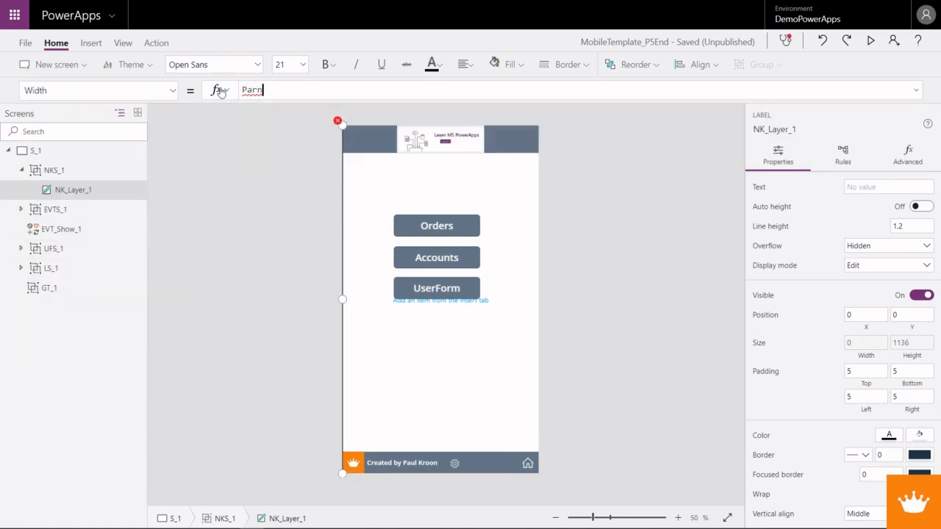
{"action": "key", "text": "BackSpace"}
{"action": "key", "text": "BackSpace"}
{"action": "type", "text": "en"}
{"action": "left_click", "coordinate": [266, 111]}
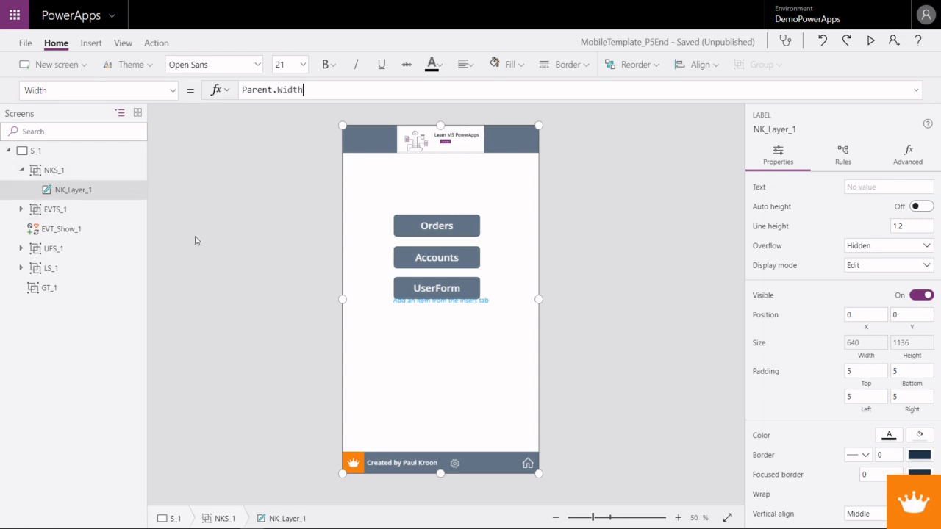
{"action": "left_click", "coordinate": [507, 64]}
{"action": "left_click", "coordinate": [501, 130]}
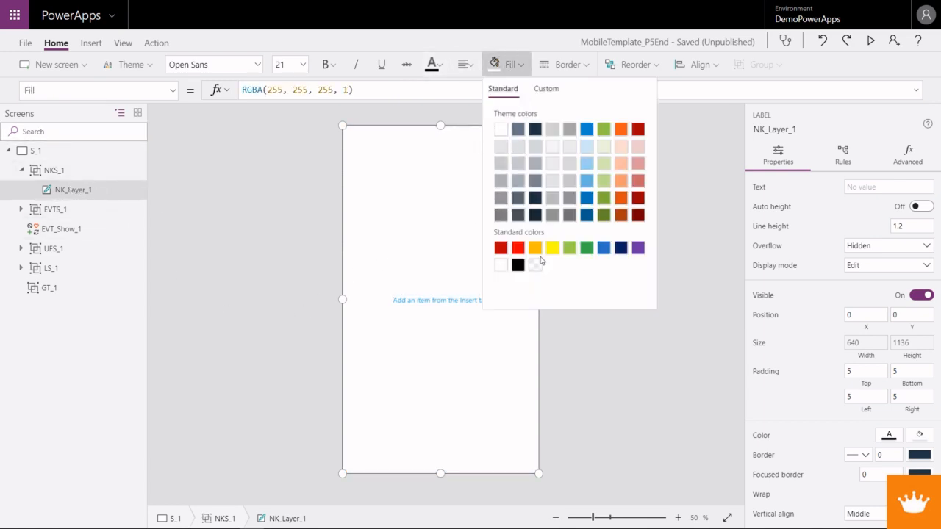
- Paste a copy of the NKS_1 group inside NKS_1 itself
{"action": "left_click", "coordinate": [63, 171]}
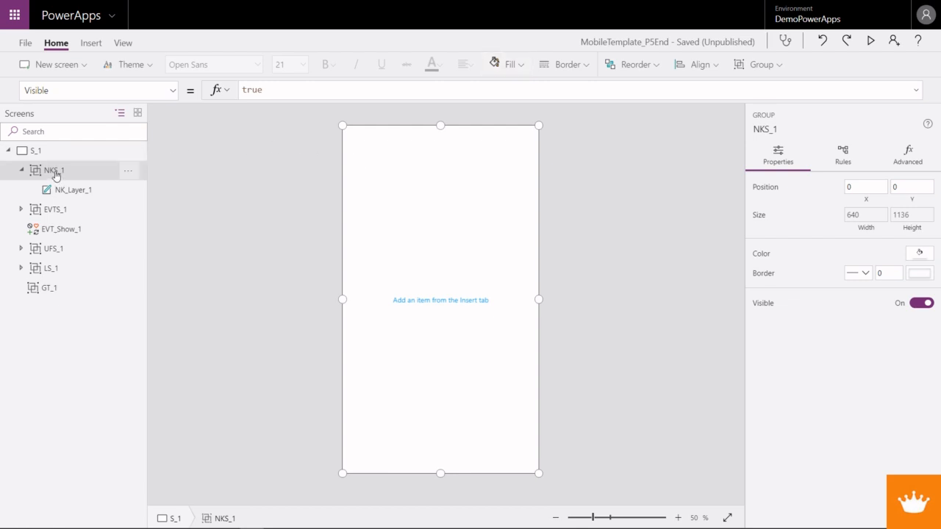
{"action": "key", "text": "ctrl+v"}
{"action": "left_click", "coordinate": [35, 190]}
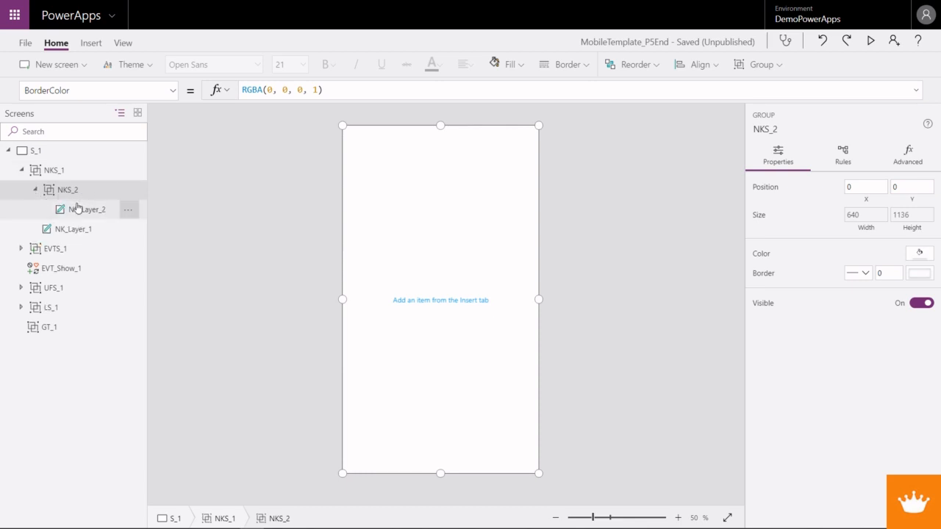
- Set the Fill property of NK_Layer_2 in the copied group to Header_1.Fill
{"action": "left_click", "coordinate": [79, 210]}
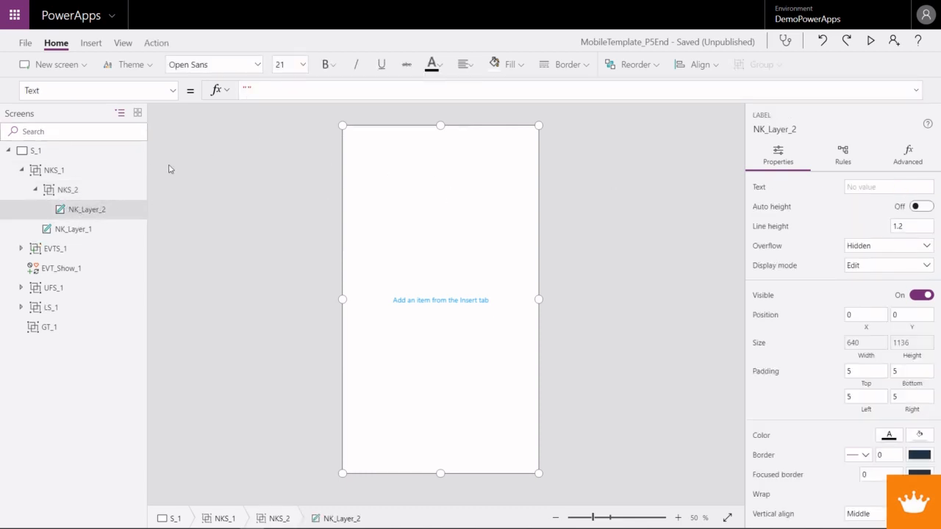
{"action": "left_click", "coordinate": [172, 90]}
{"action": "scroll", "coordinate": [86, 245], "scroll_direction": "up", "scroll_amount": 3}
{"action": "scroll", "coordinate": [86, 245], "scroll_direction": "up", "scroll_amount": 5}
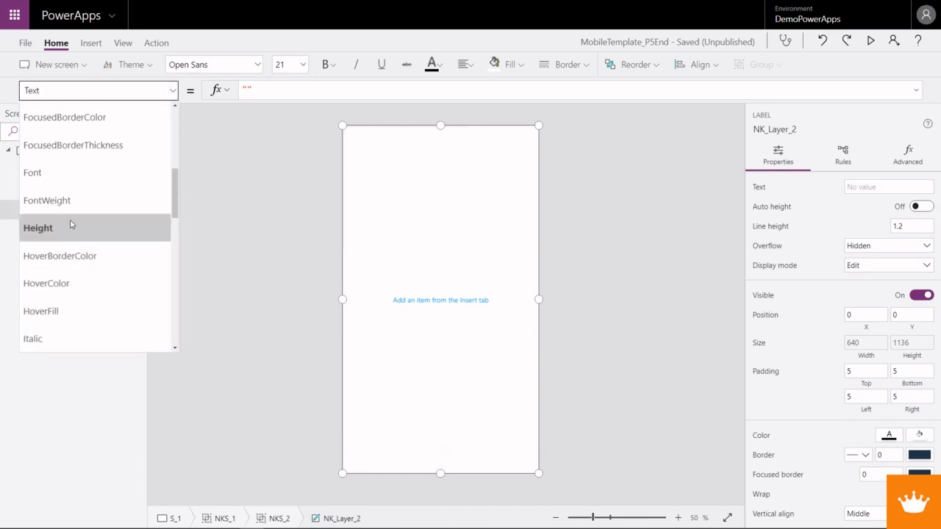
{"action": "scroll", "coordinate": [72, 220], "scroll_direction": "up", "scroll_amount": 3}
{"action": "left_click", "coordinate": [63, 188]}
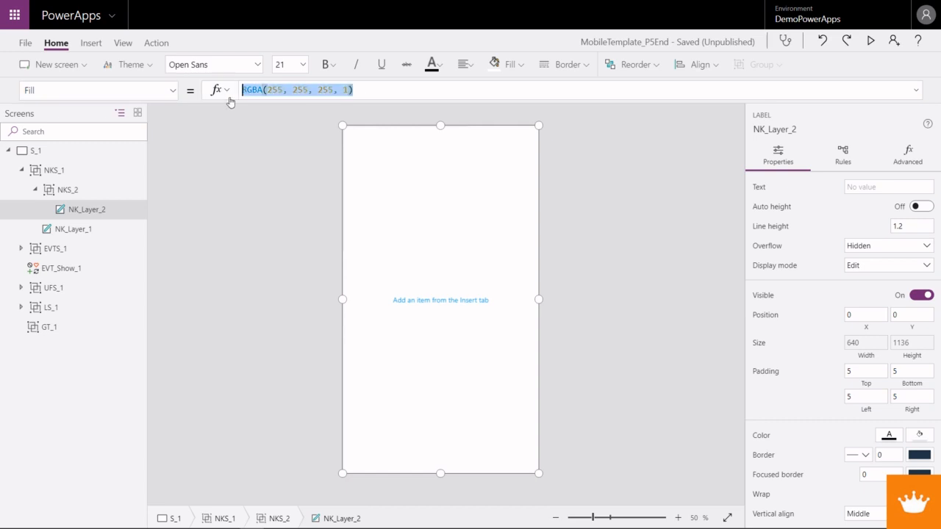
{"action": "type", "text": "Header_1.Fill"}
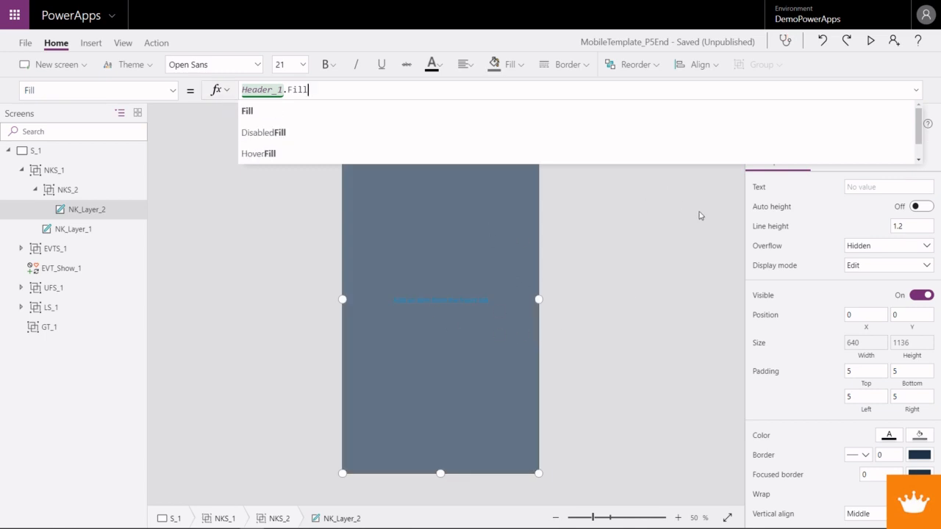
{"action": "left_click", "coordinate": [917, 91]}
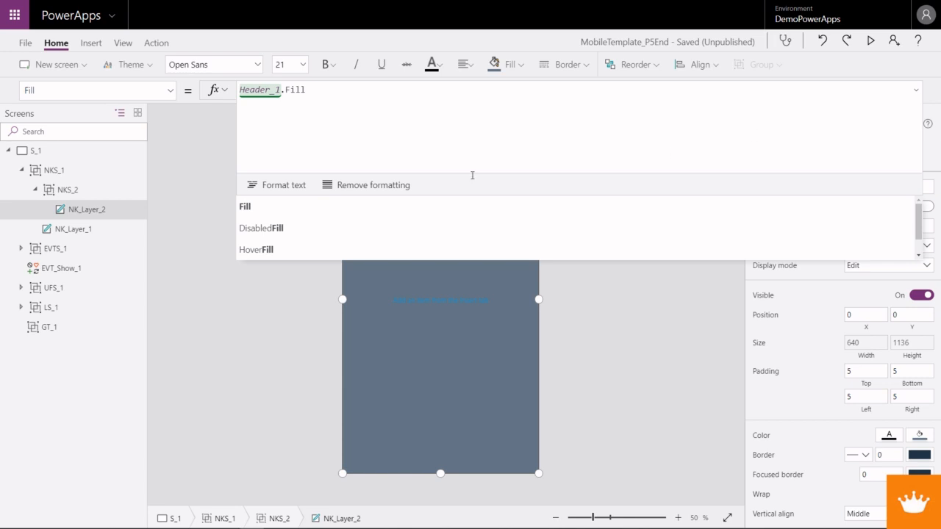
{"action": "left_click", "coordinate": [165, 134]}
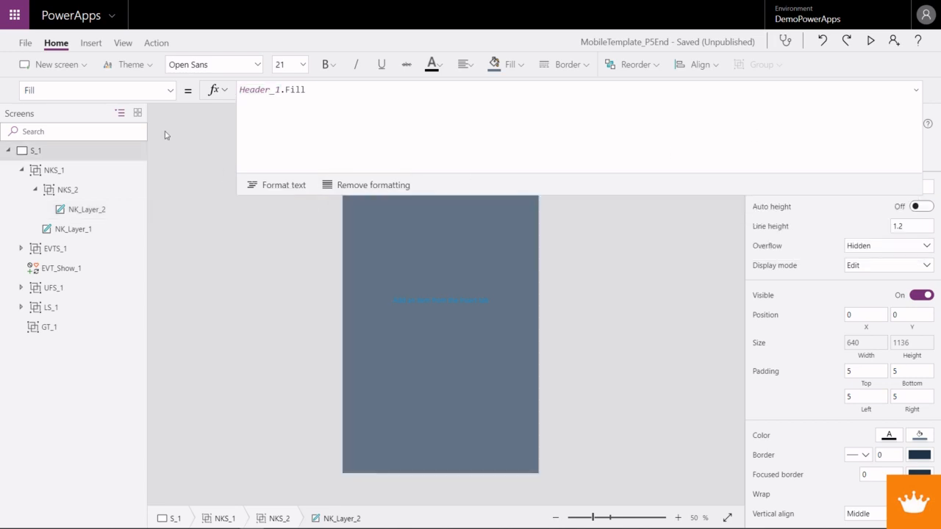
- Set the height of the nested NKS_2 group to 70
{"action": "left_click", "coordinate": [74, 189]}
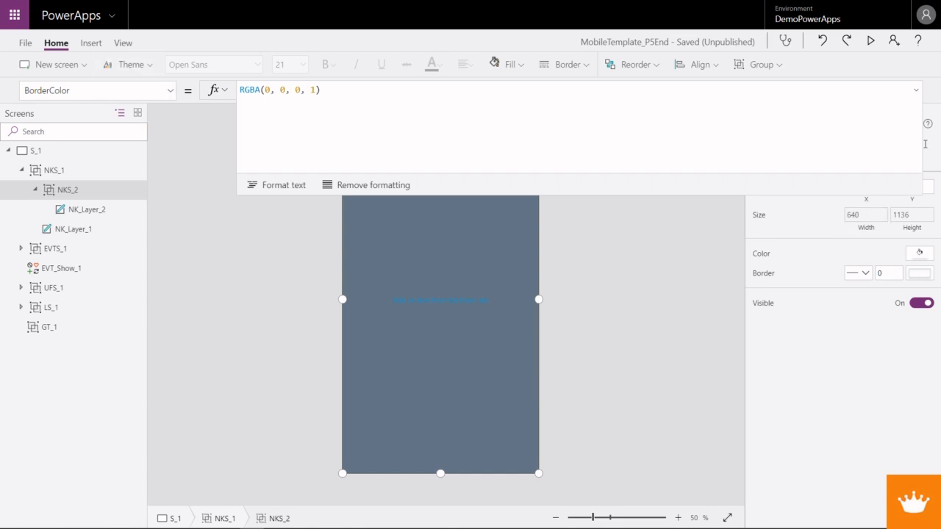
{"action": "left_click", "coordinate": [916, 90]}
{"action": "left_click", "coordinate": [911, 213]}
{"action": "left_click", "coordinate": [407, 88]}
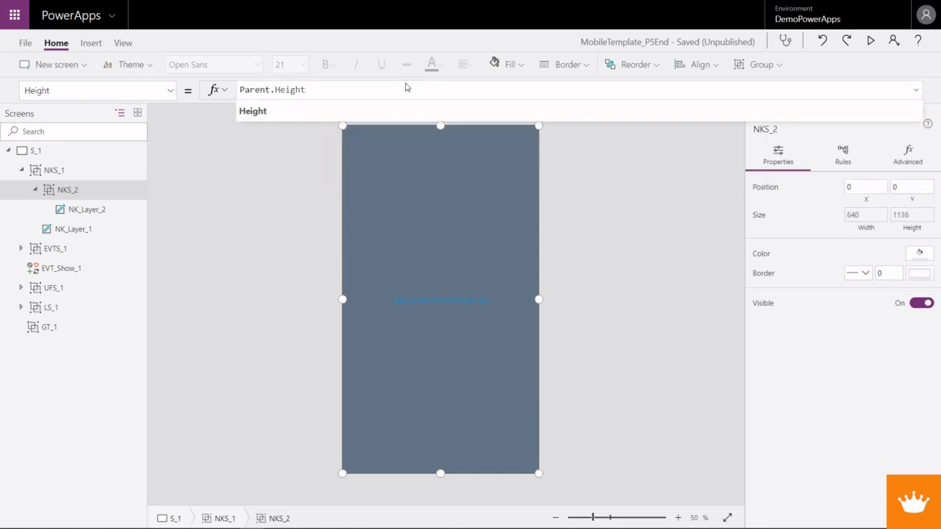
{"action": "left_click_drag", "start_coordinate": [357, 89], "coordinate": [212, 89]}
{"action": "type", "text": "70"}
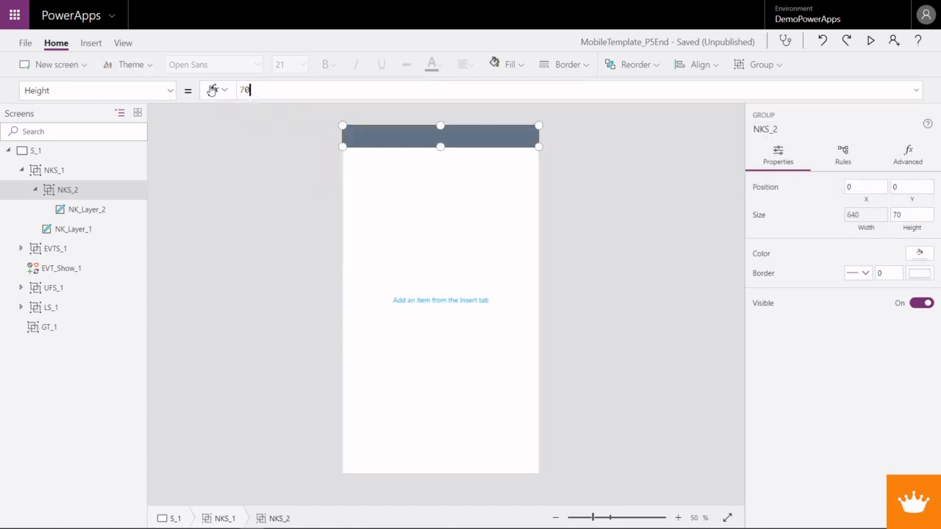
{"action": "left_click", "coordinate": [485, 181]}
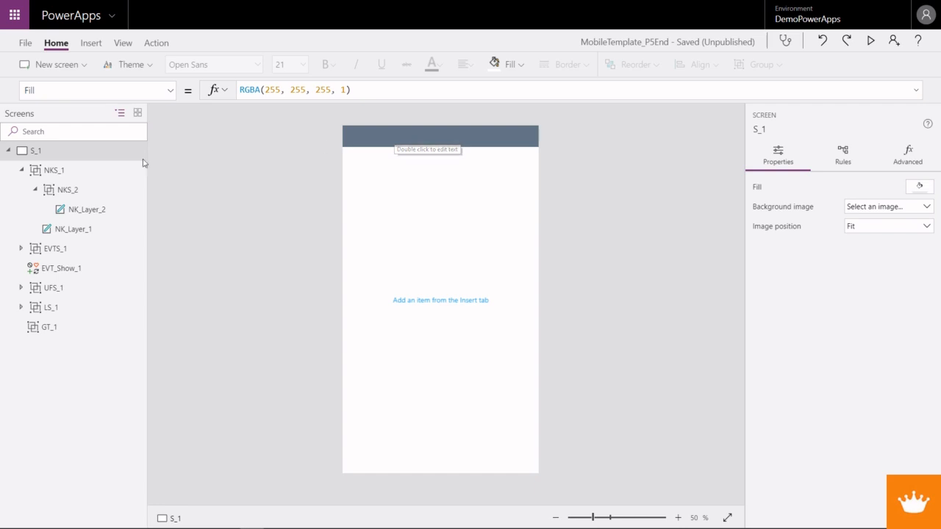
- Rename the nested NKS_2 group as NKL1_1
{"action": "right_click", "coordinate": [97, 196]}
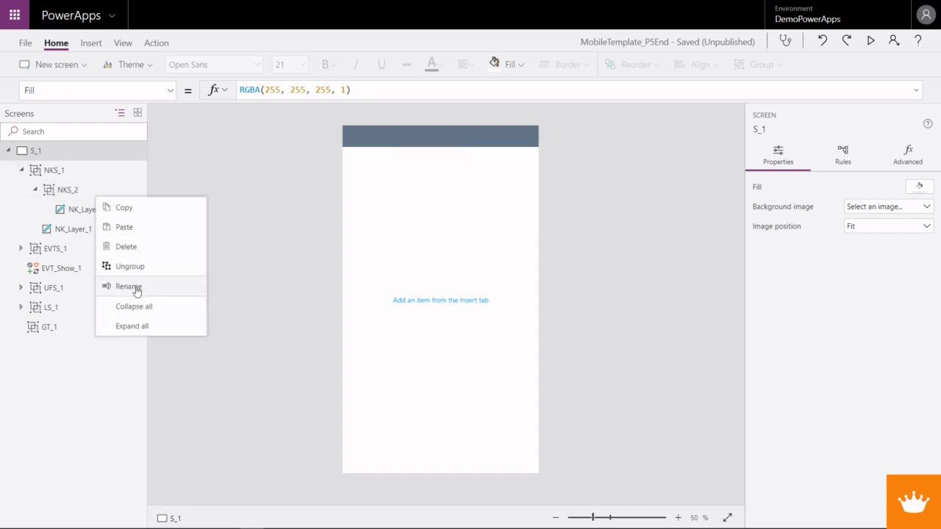
{"action": "left_click", "coordinate": [130, 286]}
{"action": "type", "text": "N"}
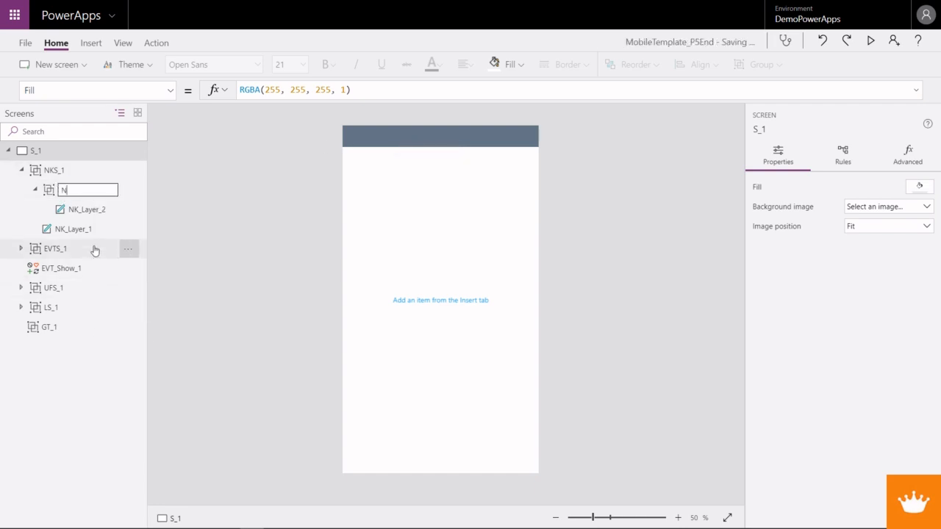
{"action": "type", "text": "KL1_1"}
{"action": "key", "text": "Return"}
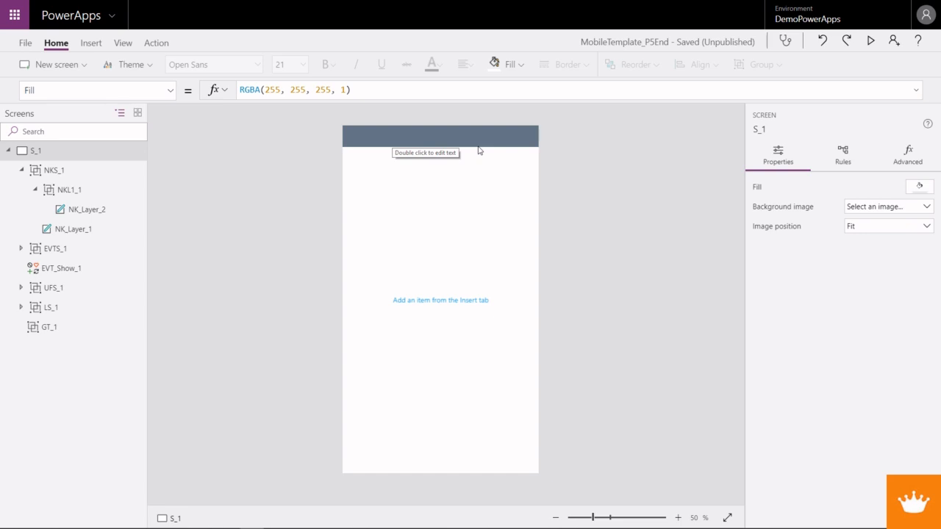
- Set the Y property of the NKL1_1 group to Parent.Height - NKL1_1.Height
{"action": "left_click", "coordinate": [68, 192]}
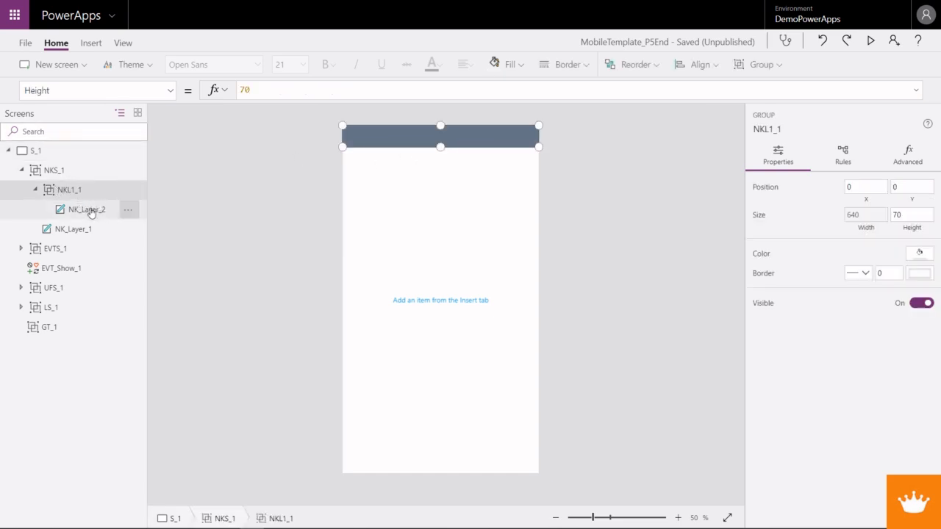
{"action": "left_click", "coordinate": [172, 90]}
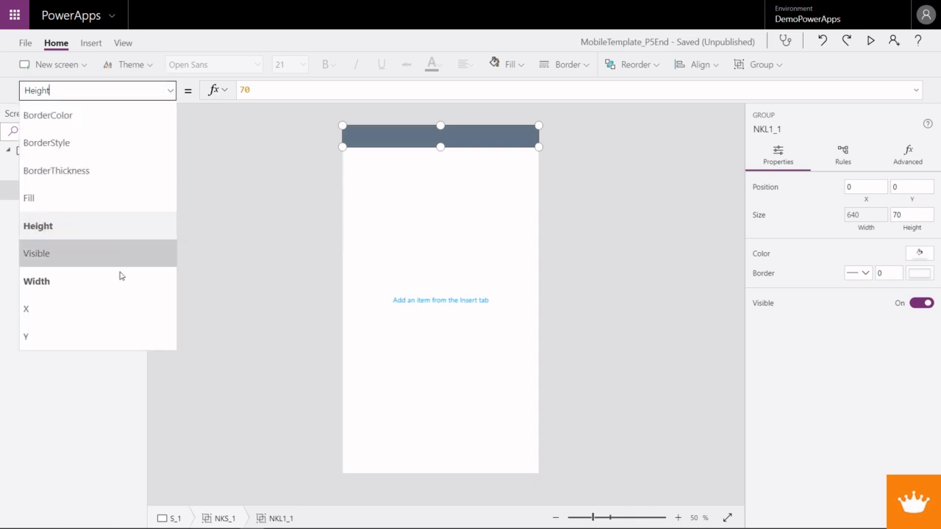
{"action": "left_click", "coordinate": [105, 340]}
{"action": "left_click_drag", "start_coordinate": [222, 91], "coordinate": [220, 91]}
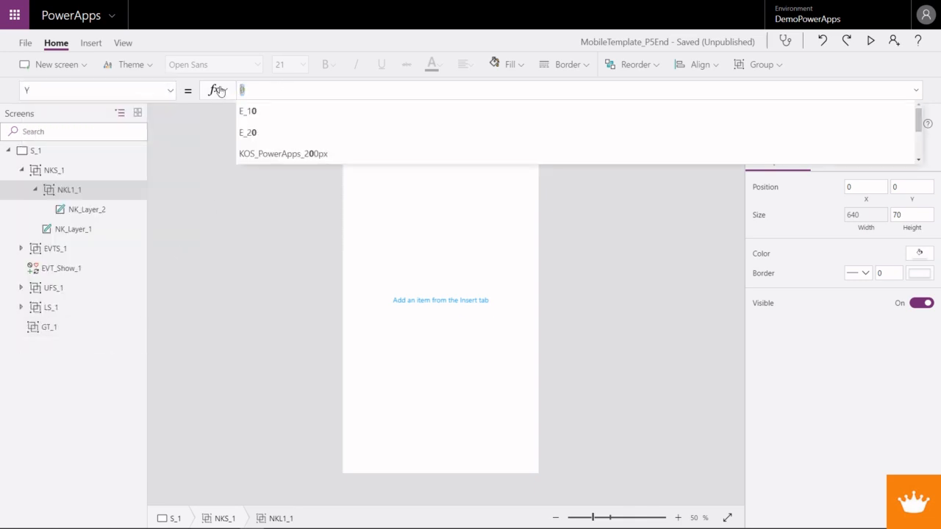
{"action": "type", "text": "Parent"}
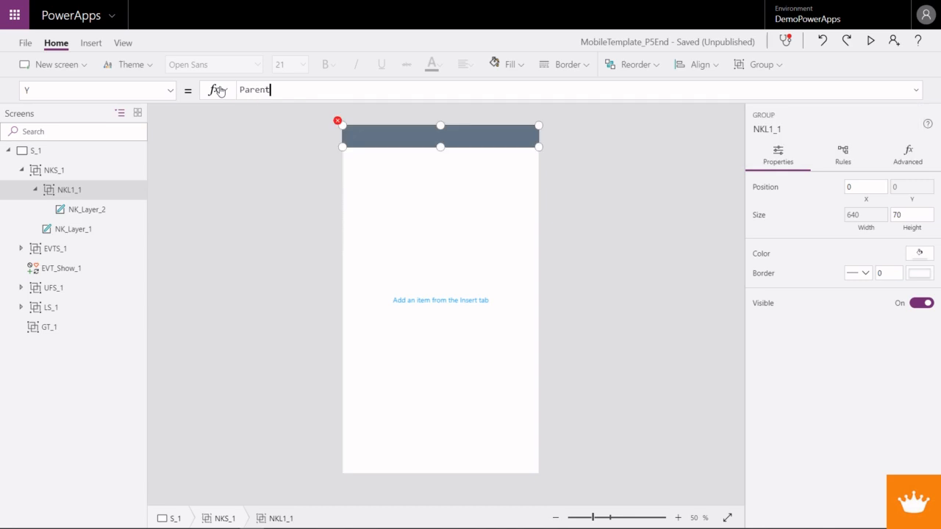
{"action": "type", "text": "."}
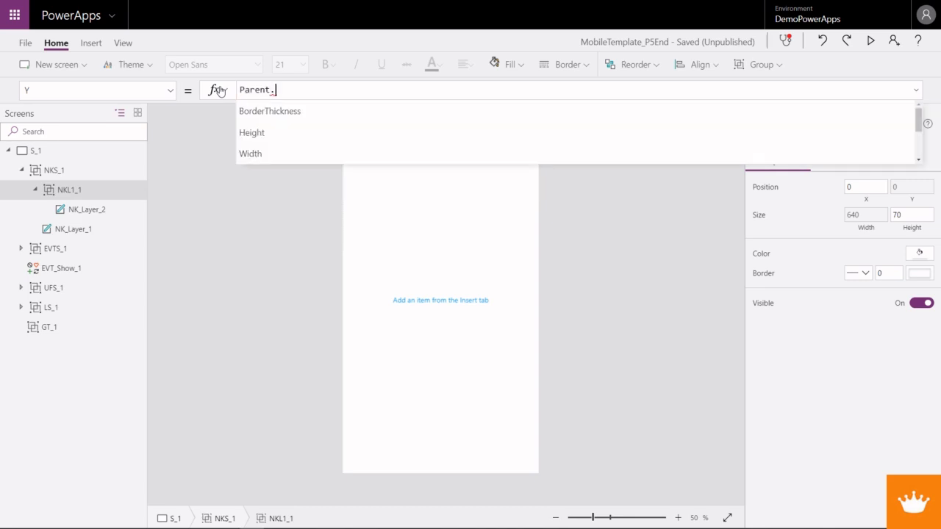
{"action": "type", "text": "Height"}
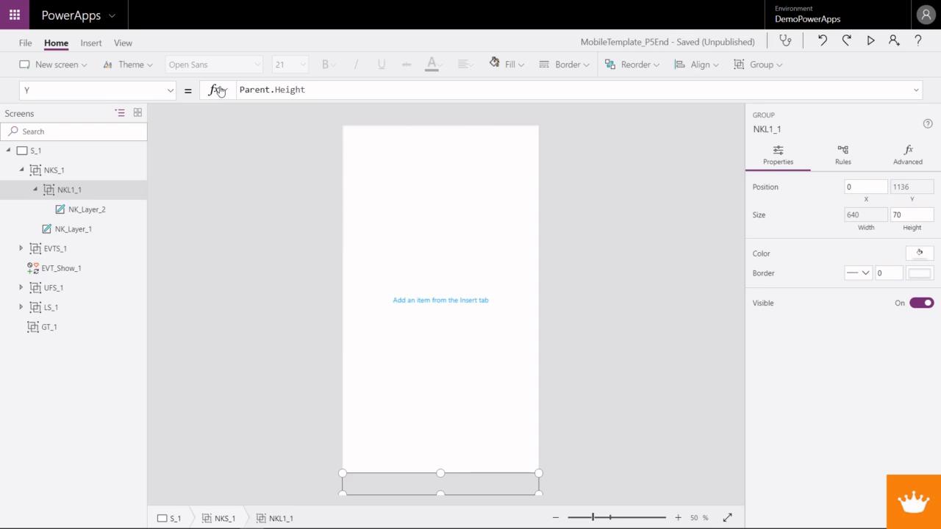
{"action": "type", "text": " - "}
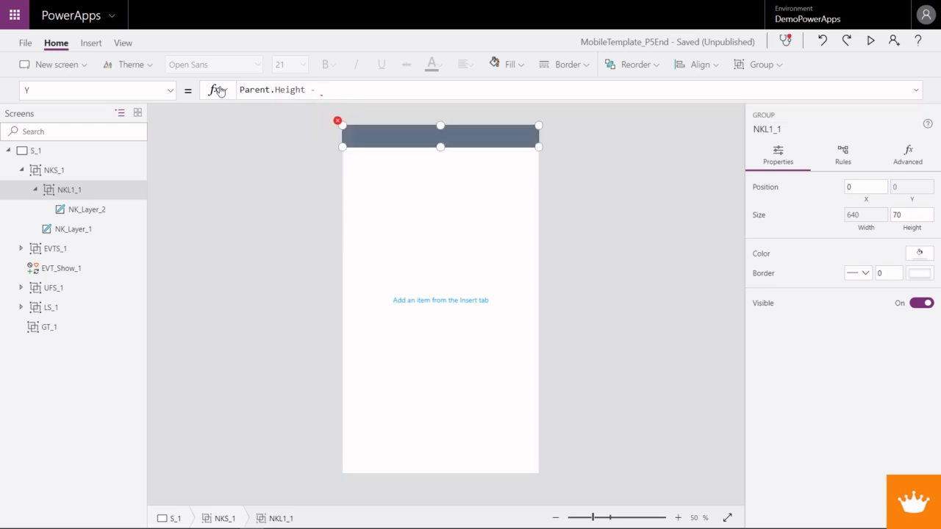
{"action": "type", "text": "NKL1"}
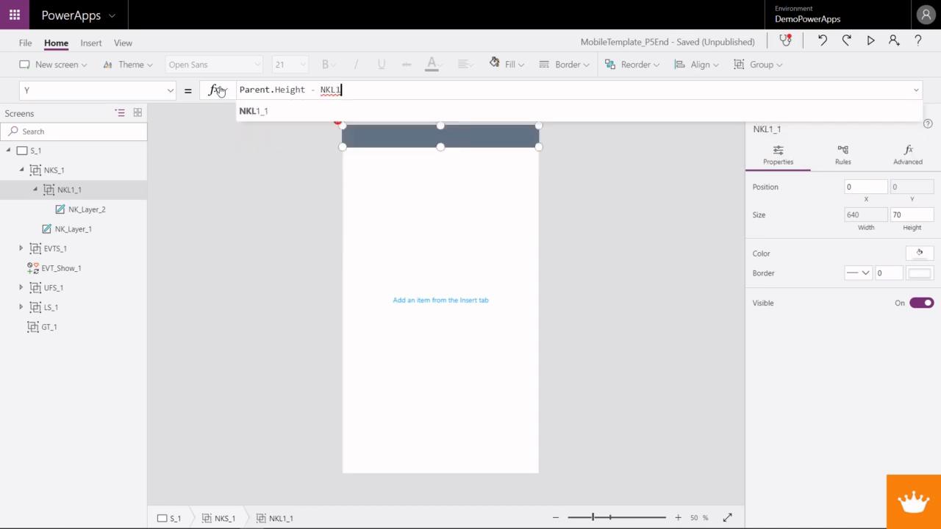
{"action": "type", "text": "_1.Hei"}
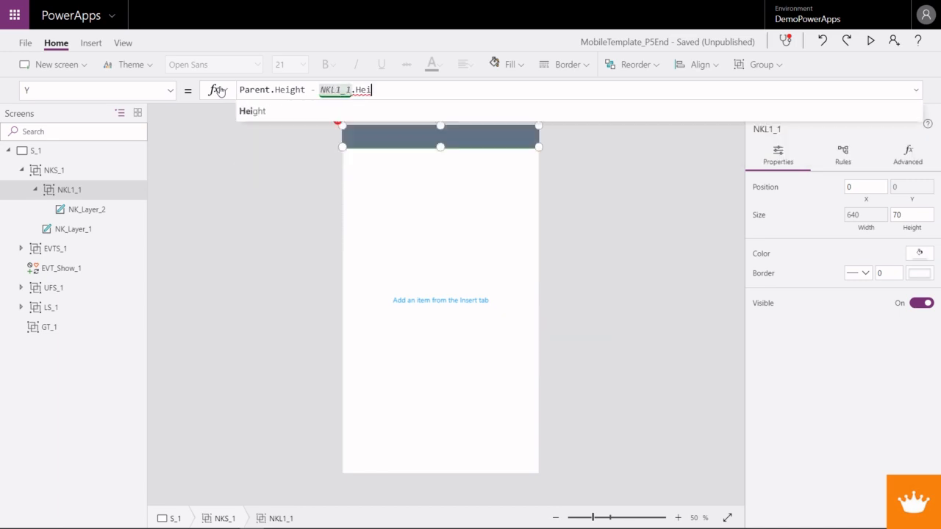
{"action": "type", "text": "ght"}
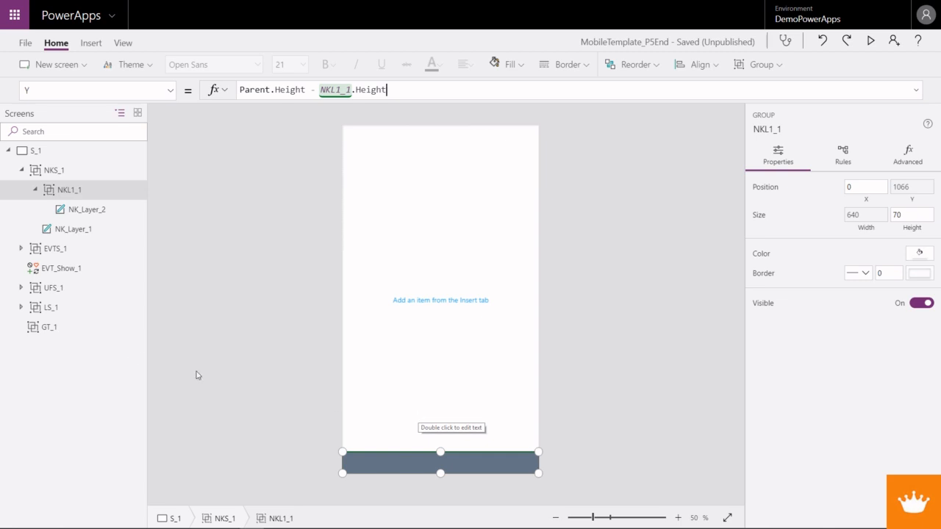
- Copy the NKL1_1 group and paste the duplicate inside NKS_1
{"action": "left_click", "coordinate": [69, 193]}
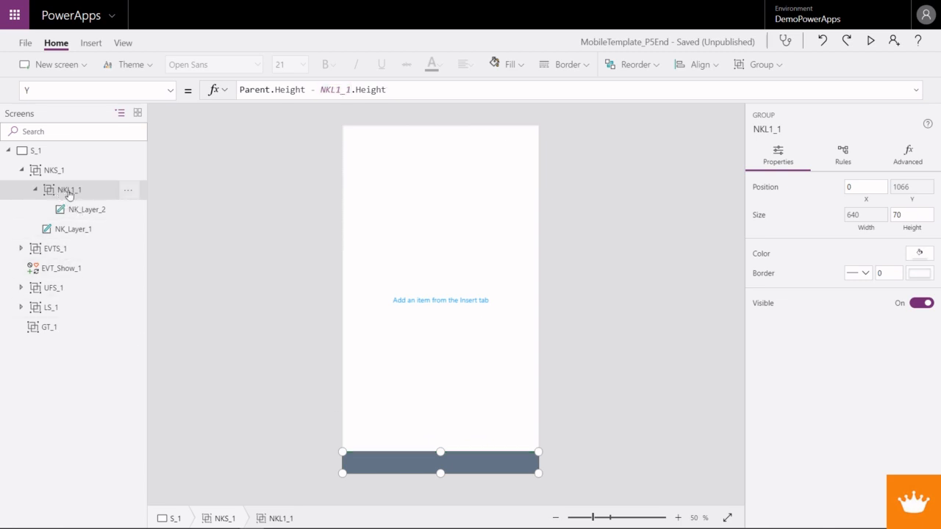
{"action": "left_click", "coordinate": [64, 174]}
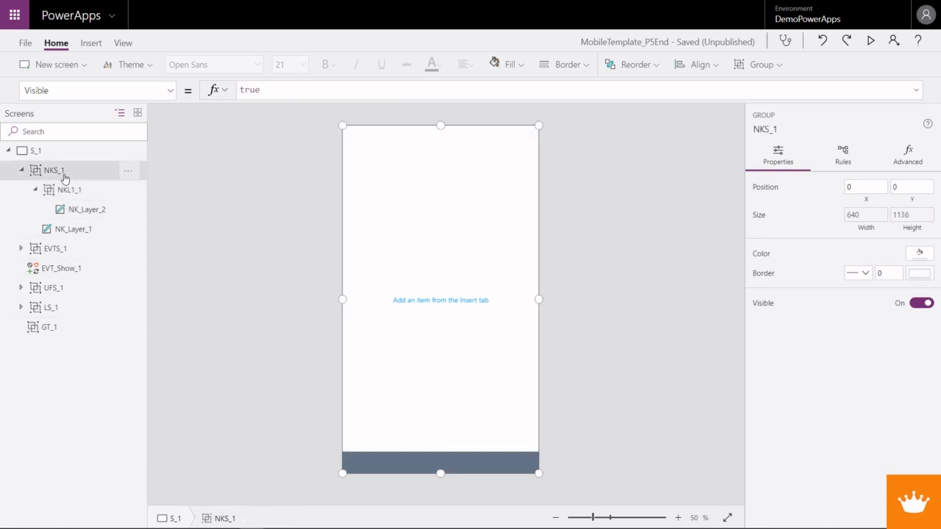
{"action": "key", "text": "ctrl+v"}
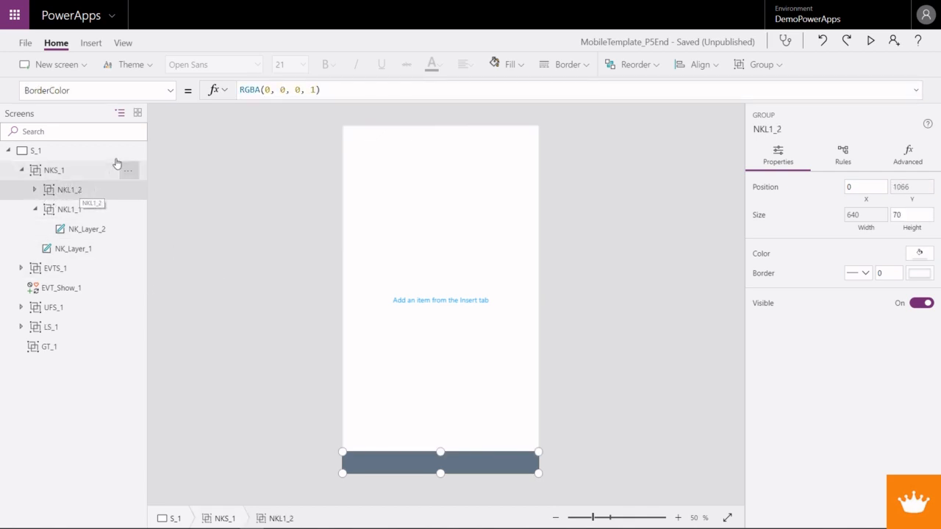
- Set the Y property of the copied NKL1_2 group to NKL1_1.Y - NKL1_2.Height
{"action": "left_click", "coordinate": [171, 91]}
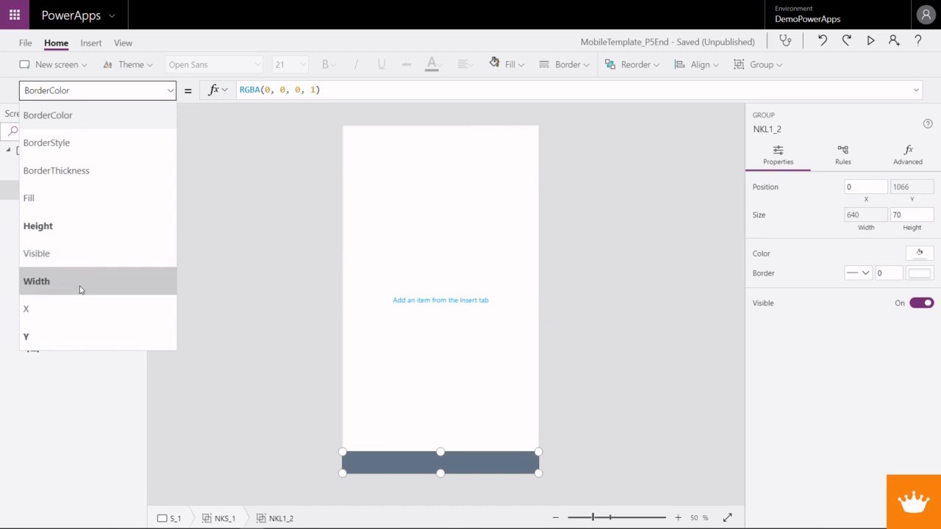
{"action": "left_click", "coordinate": [73, 343]}
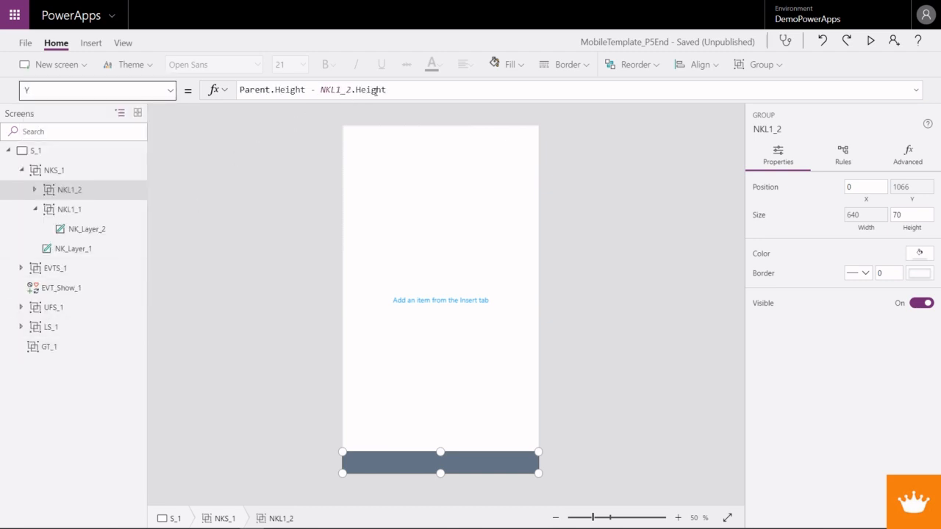
{"action": "left_click_drag", "start_coordinate": [321, 89], "coordinate": [230, 97]}
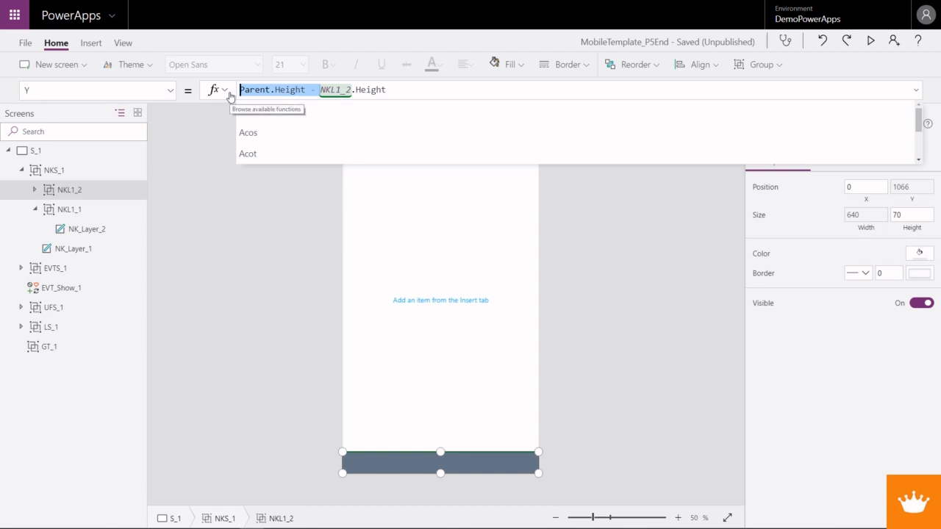
{"action": "left_click_drag", "start_coordinate": [304, 89], "coordinate": [234, 94]}
{"action": "key", "text": "BackSpace"}
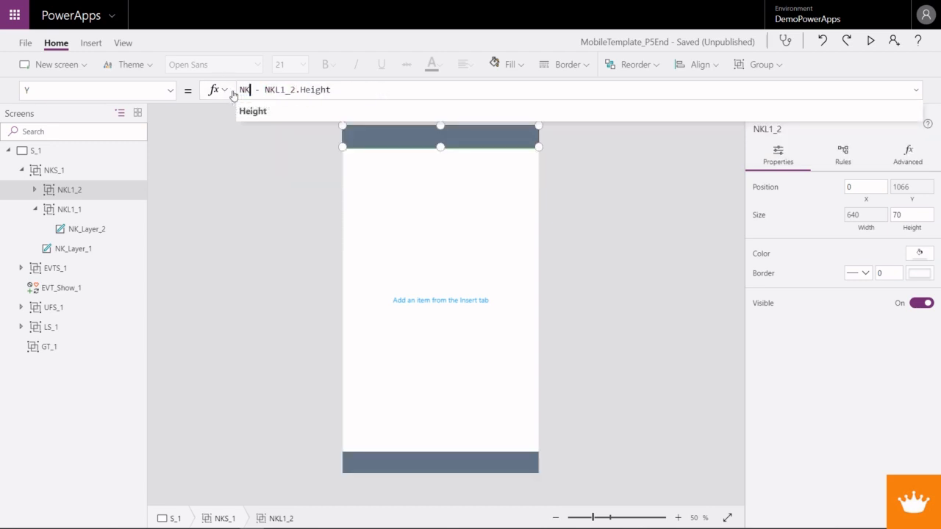
{"action": "type", "text": "NKL1_1"}
{"action": "key", "text": "BackSpace"}
{"action": "key", "text": "BackSpace"}
{"action": "key", "text": "BackSpace"}
{"action": "type", "text": "1_1.Y"}
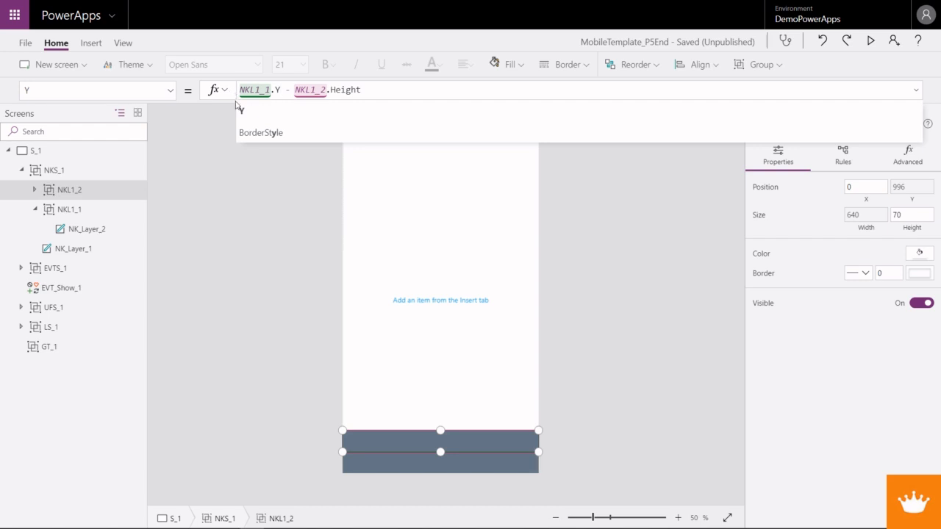
{"action": "left_click", "coordinate": [171, 91]}
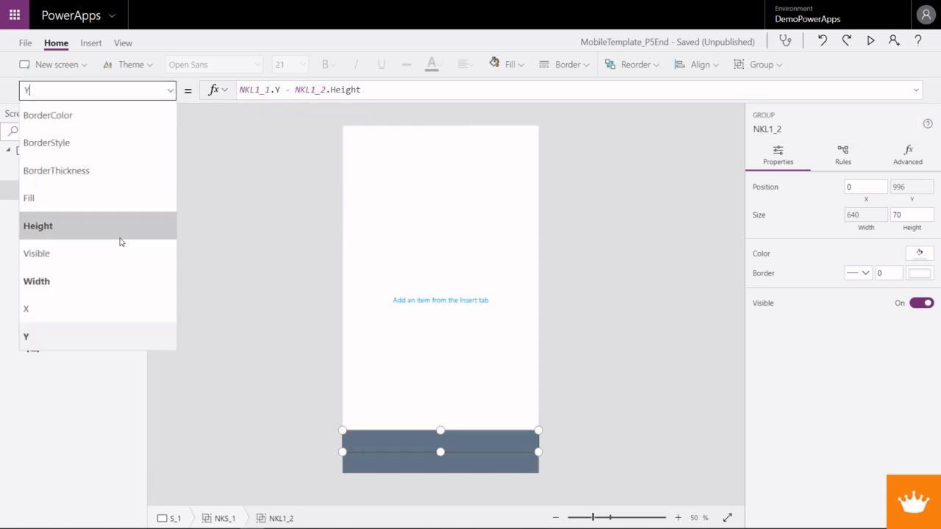
{"action": "left_click", "coordinate": [107, 336]}
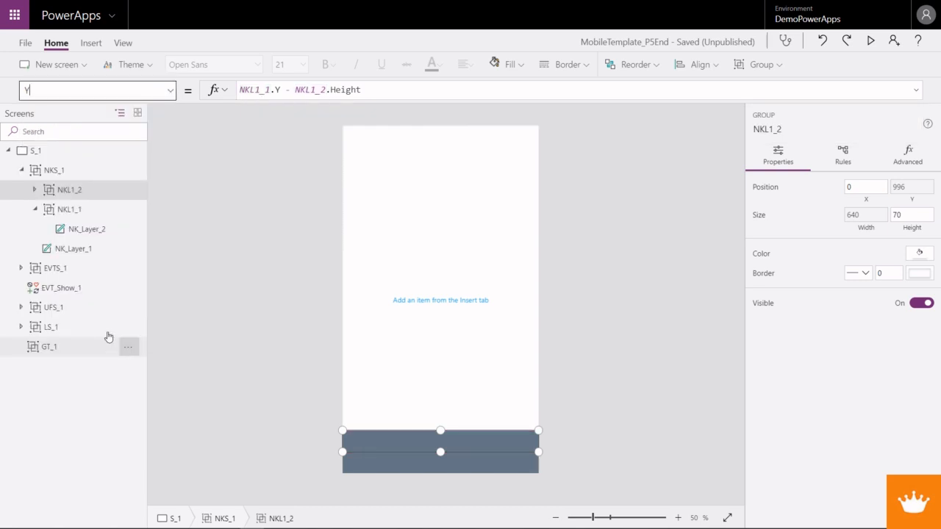
- Set the Height property of the NKL1_2 group to NKL1_1.Height * 4
{"action": "left_click", "coordinate": [170, 89]}
{"action": "left_click", "coordinate": [101, 225]}
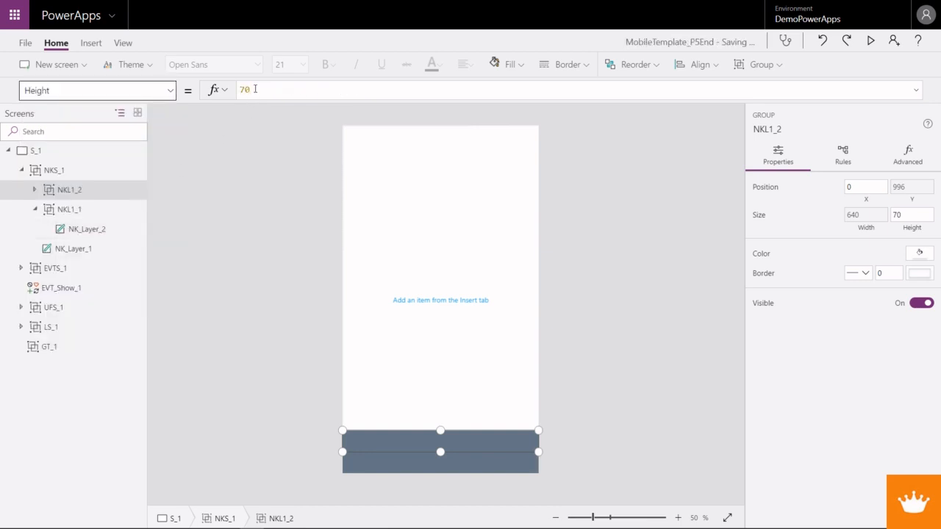
{"action": "double_click", "coordinate": [255, 89]}
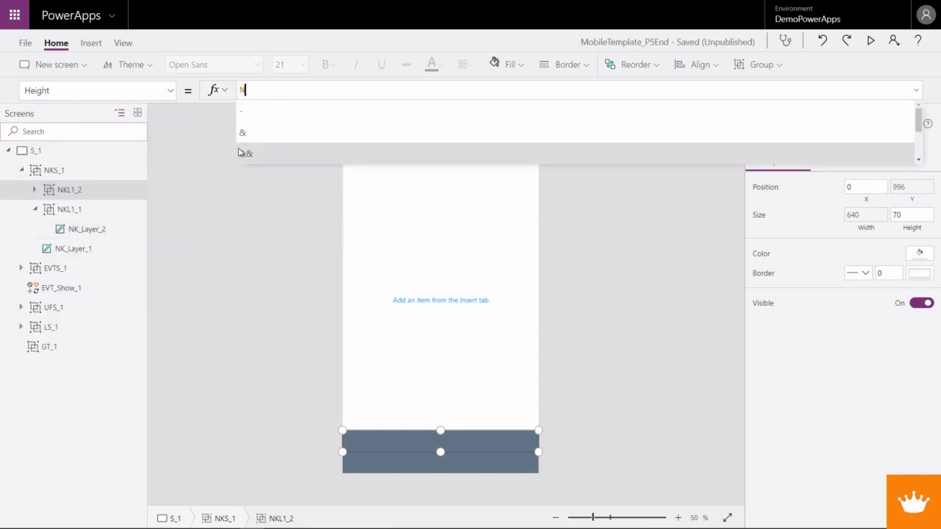
{"action": "type", "text": "NKL1_1.Hieht"}
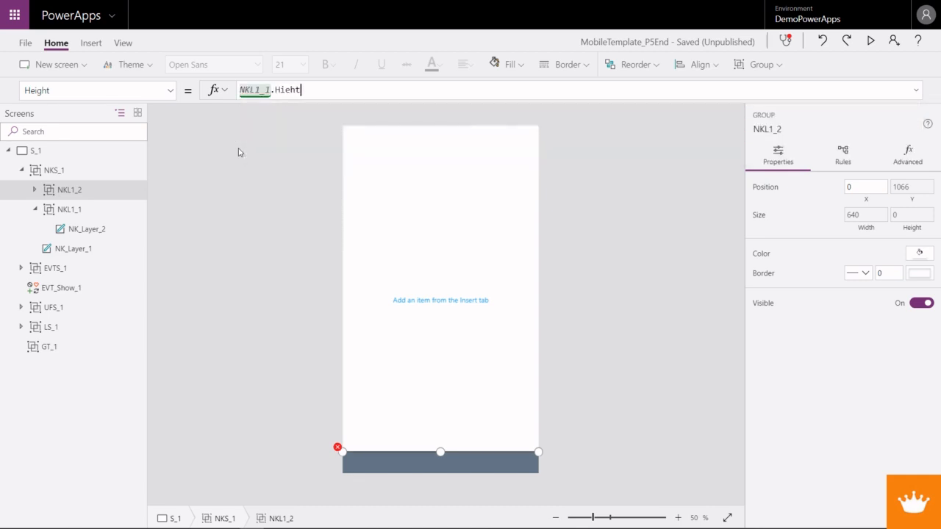
{"action": "key", "text": "BackSpace"}
{"action": "key", "text": "BackSpace"}
{"action": "key", "text": "BackSpace"}
{"action": "key", "text": "BackSpace"}
{"action": "type", "text": "eight"}
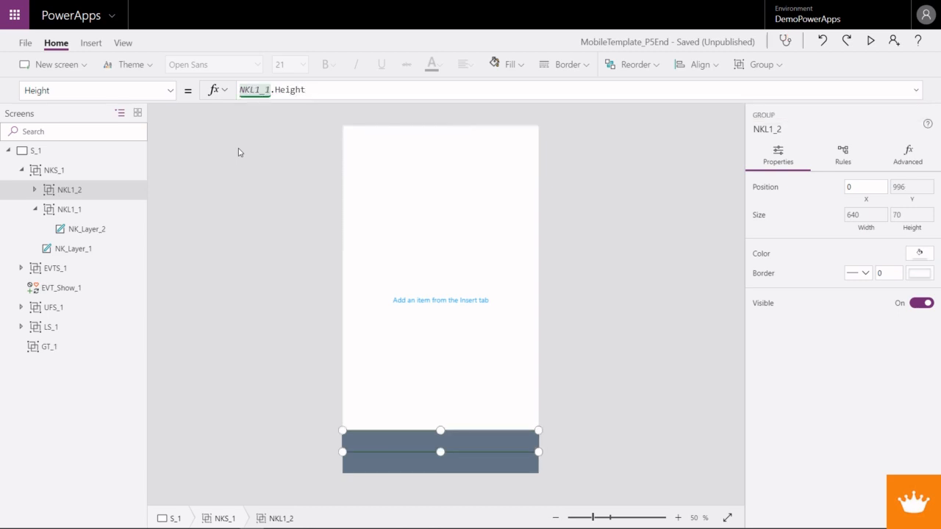
{"action": "type", "text": " * 4"}
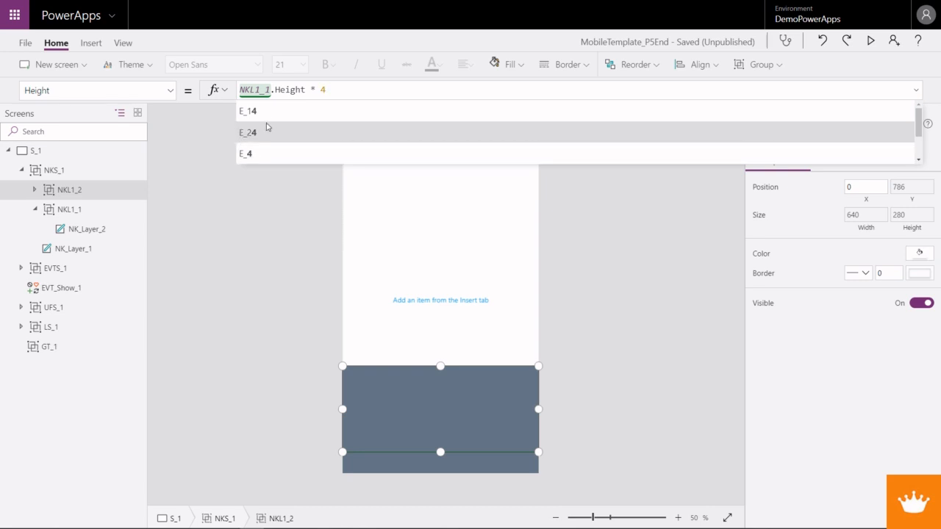
{"action": "left_click", "coordinate": [169, 92]}
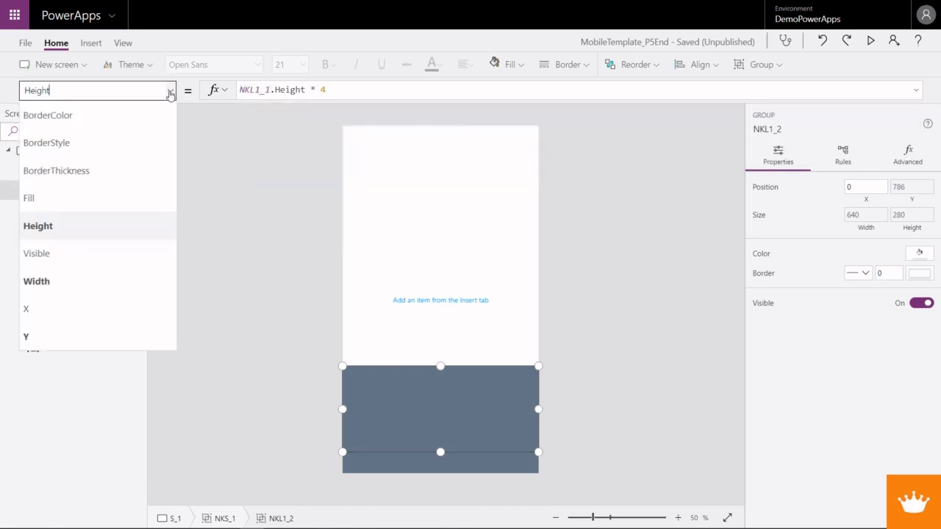
{"action": "left_click", "coordinate": [252, 122]}
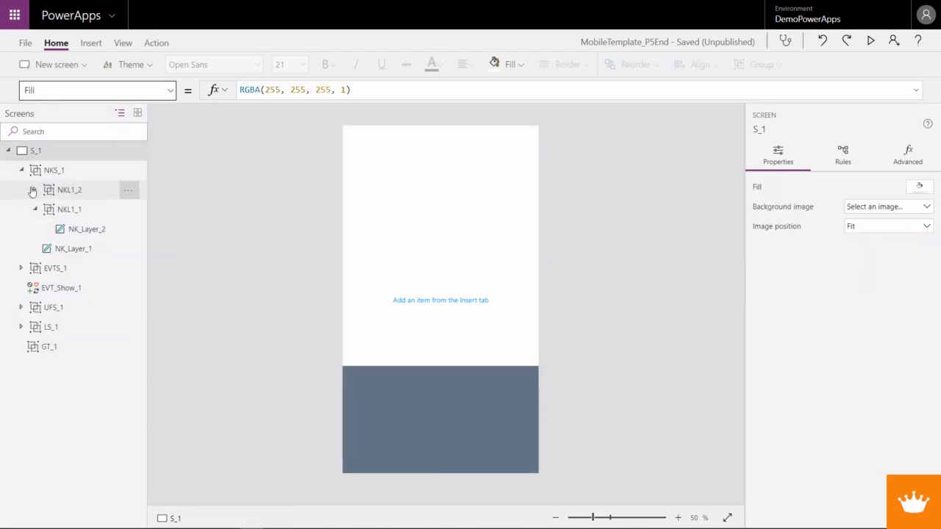
- Set the Fill property of the NK_Layer_3 label inside NKL1_2 to Header_1.Color
{"action": "left_click", "coordinate": [34, 189]}
{"action": "left_click", "coordinate": [62, 209]}
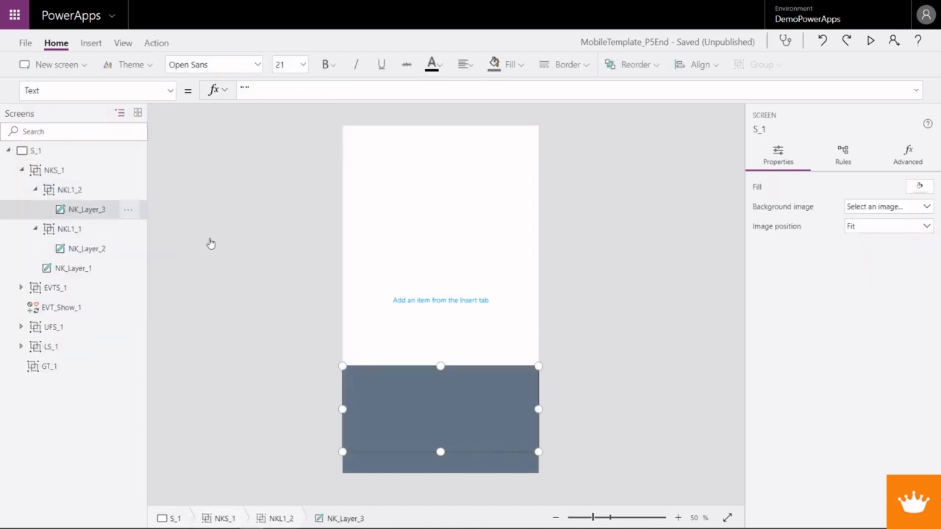
{"action": "left_click", "coordinate": [171, 92]}
{"action": "scroll", "coordinate": [73, 243], "scroll_direction": "up", "scroll_amount": 5}
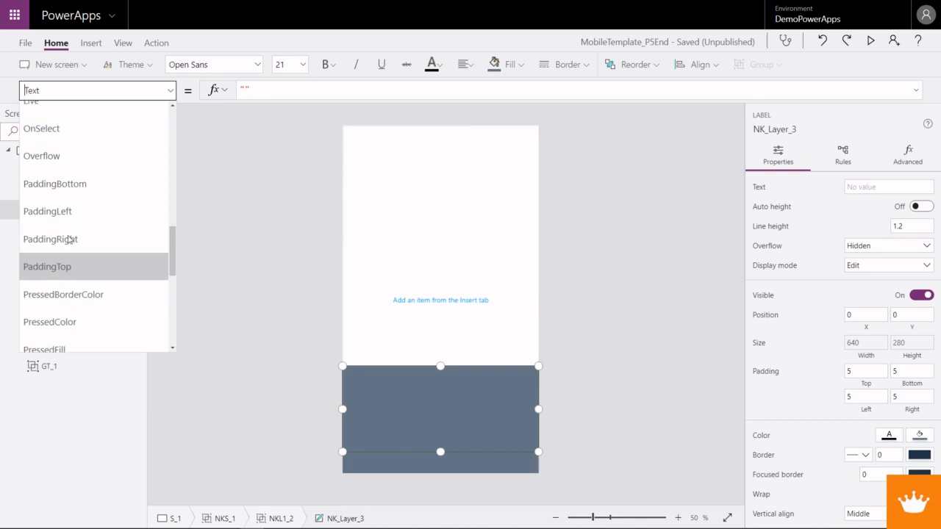
{"action": "scroll", "coordinate": [69, 195], "scroll_direction": "up", "scroll_amount": 6}
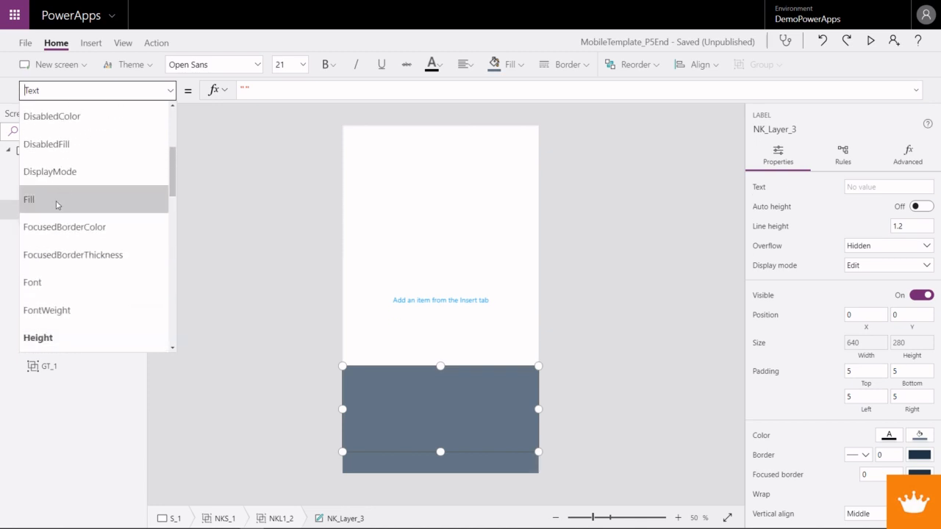
{"action": "left_click", "coordinate": [58, 200]}
{"action": "left_click_drag", "start_coordinate": [288, 90], "coordinate": [318, 89]}
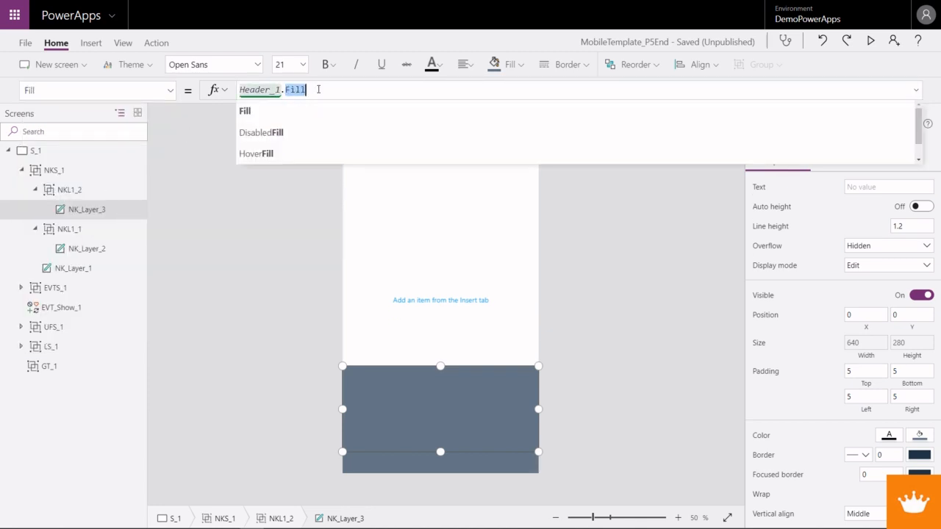
{"action": "type", "text": "Color"}
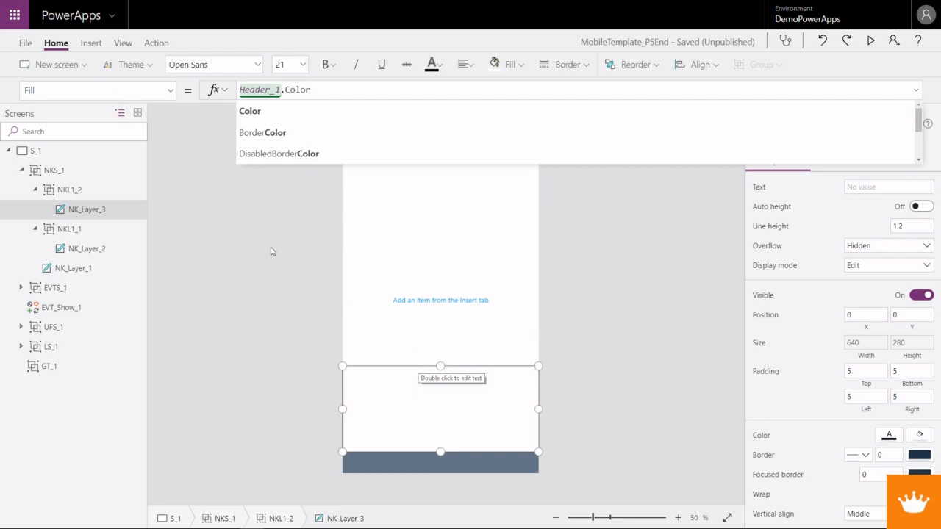
- Rename the NKL1_2 group inside NKS_1 as NKL2_1
{"action": "left_click", "coordinate": [84, 191]}
{"action": "right_click", "coordinate": [85, 192]}
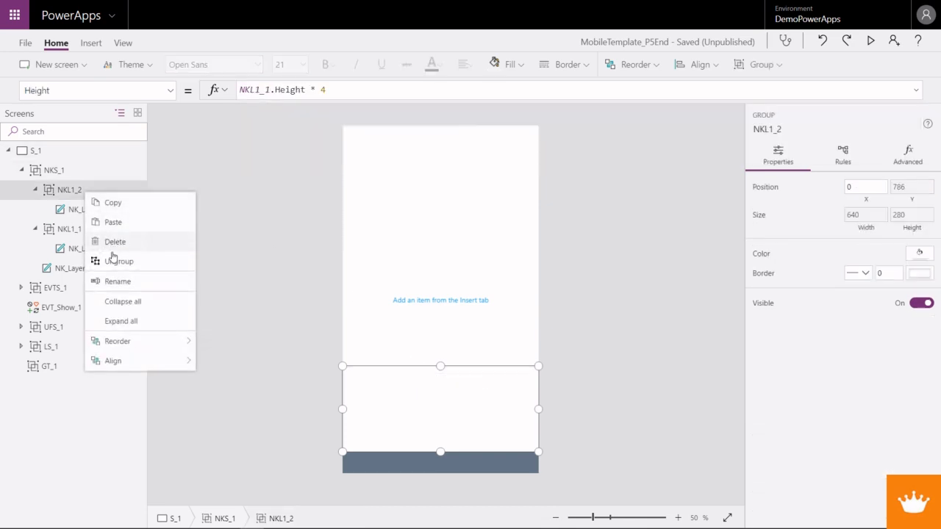
{"action": "left_click", "coordinate": [117, 280]}
{"action": "left_click", "coordinate": [71, 190]}
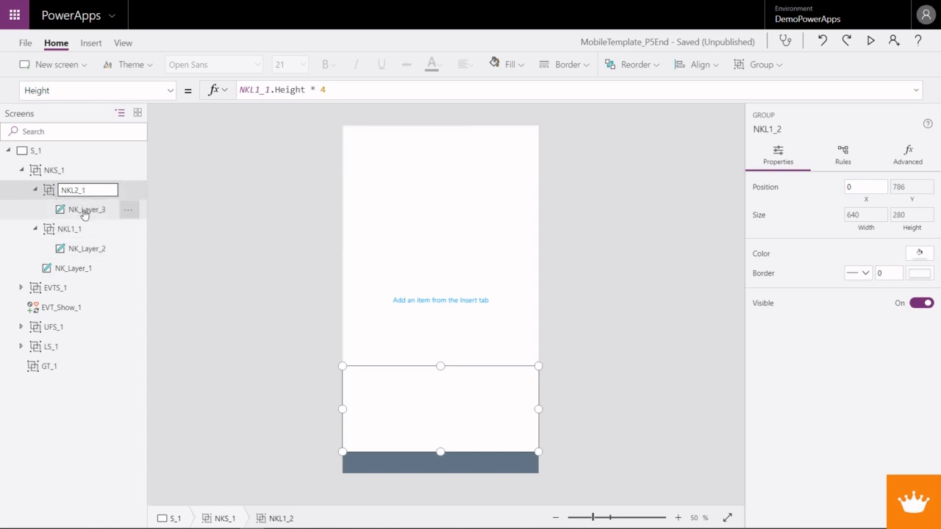
- Rename the NK_Layer_3 label inside the NKL2_1 group as NKL2_Layer_1
{"action": "right_click", "coordinate": [85, 214]}
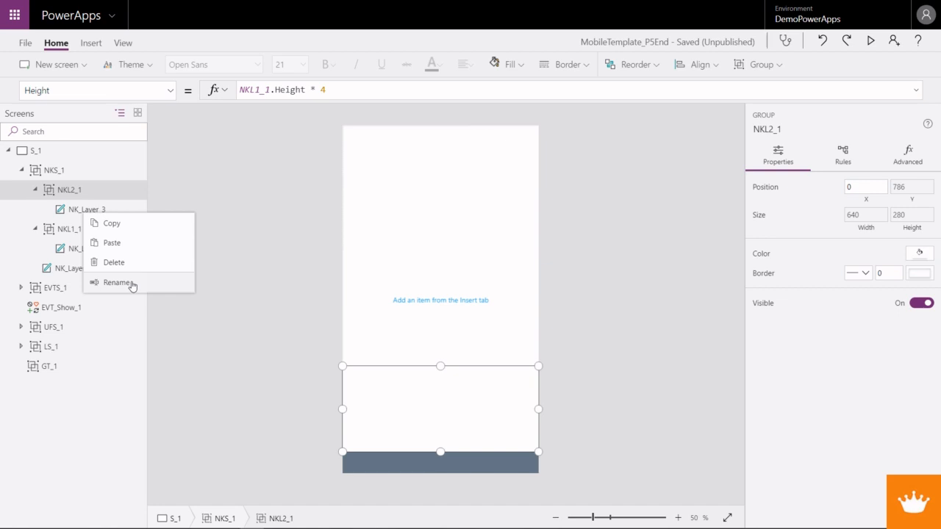
{"action": "left_click", "coordinate": [117, 283]}
{"action": "left_click", "coordinate": [86, 211]}
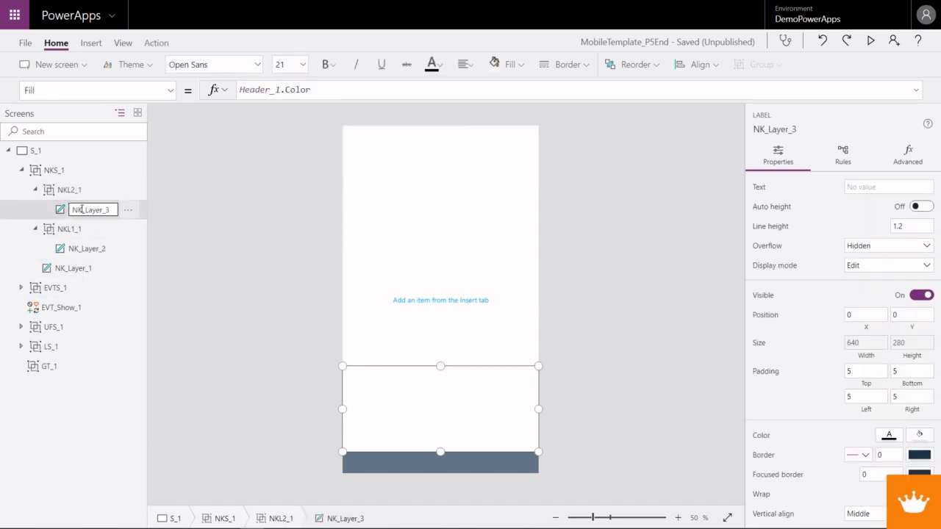
{"action": "type", "text": "L2"}
{"action": "key", "text": "Return"}
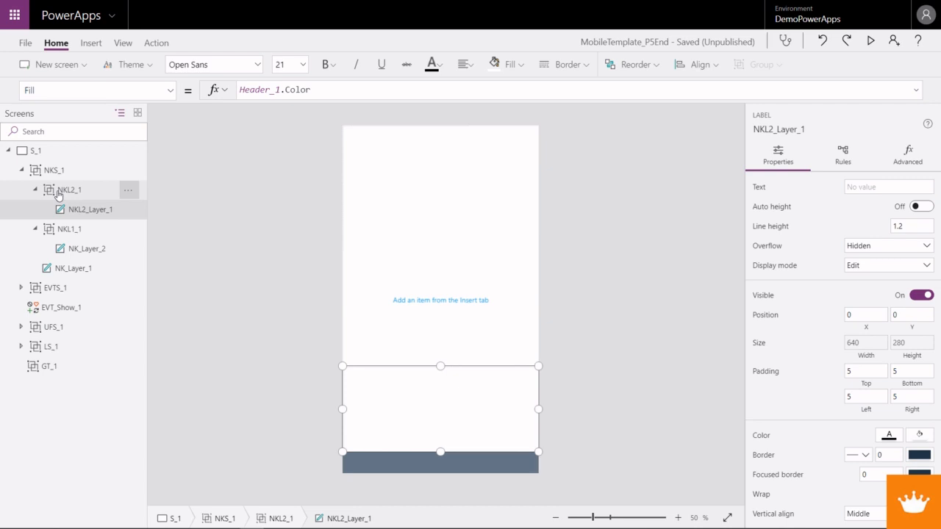
- Copy the NKL2_1 group and paste the duplicate inside NKS_1
{"action": "left_click", "coordinate": [59, 193]}
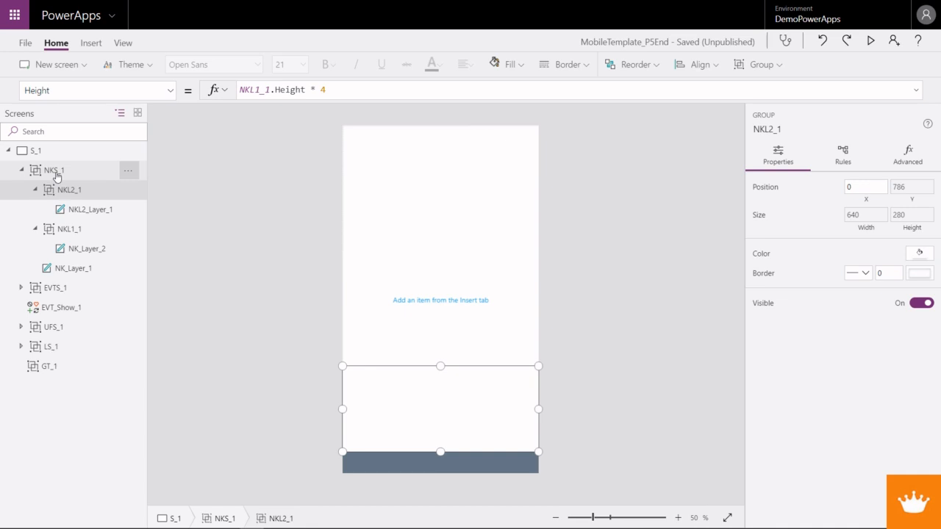
{"action": "left_click", "coordinate": [57, 175]}
{"action": "key", "text": "ctrl+v"}
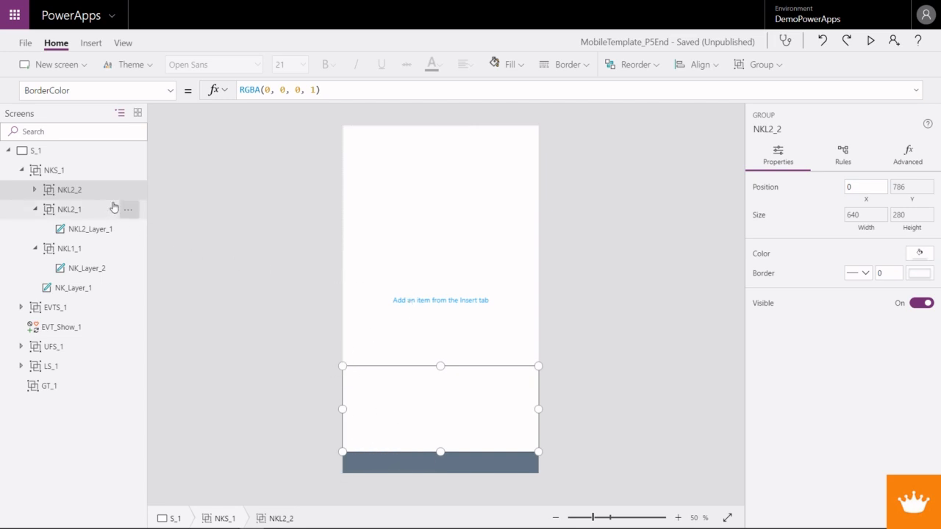
- Rename the pasted copy of the NKL2_1 group as NKL2a_1
{"action": "right_click", "coordinate": [96, 191]}
{"action": "left_click", "coordinate": [138, 281]}
{"action": "left_click", "coordinate": [80, 191]}
{"action": "type", "text": "a"}
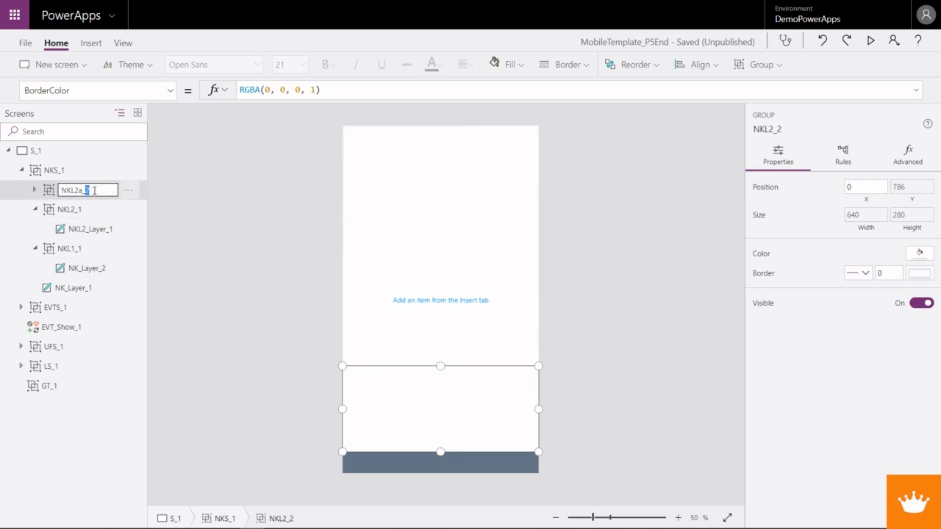
{"action": "key", "text": "Return"}
- Rename the label inside the NKL2a_1 group as NKL2a_Layer_1
{"action": "left_click", "coordinate": [34, 189]}
{"action": "left_click", "coordinate": [74, 213]}
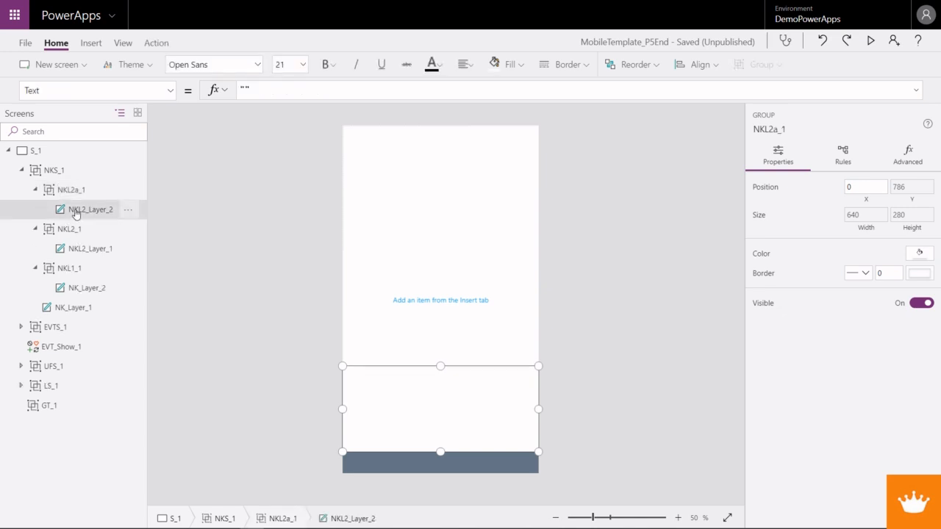
{"action": "right_click", "coordinate": [76, 213]}
{"action": "left_click", "coordinate": [111, 282]}
{"action": "left_click", "coordinate": [89, 210]}
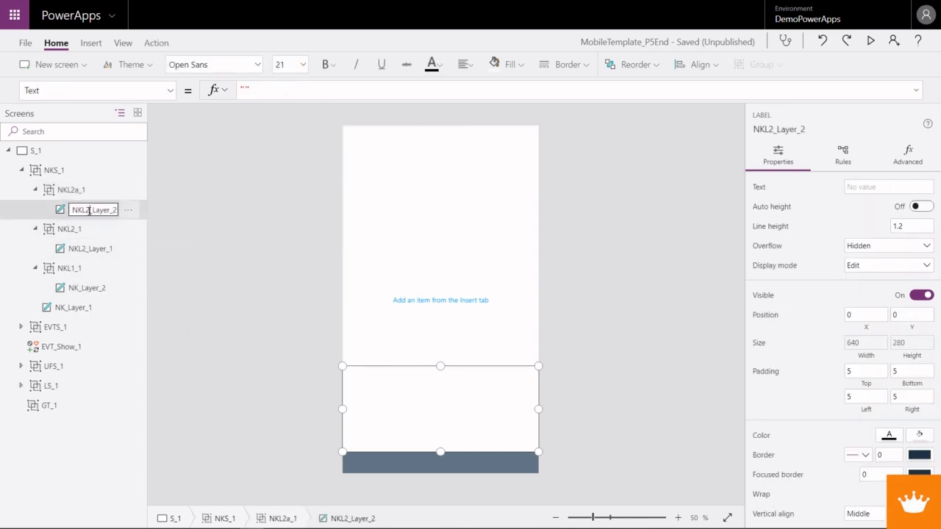
{"action": "type", "text": "a"}
{"action": "left_click_drag", "start_coordinate": [110, 211], "coordinate": [120, 212]}
{"action": "type", "text": "_1"}
{"action": "left_click", "coordinate": [62, 213]}
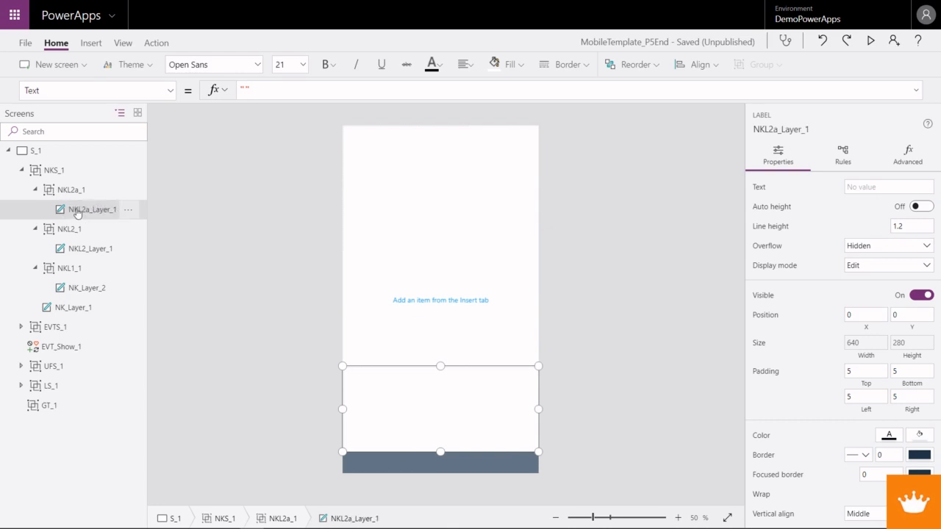
- Set the fill of the NKL2a_Layer_1 label to the light blue theme color, RGBA(204, 231, 246, 1)
{"action": "right_click", "coordinate": [81, 212]}
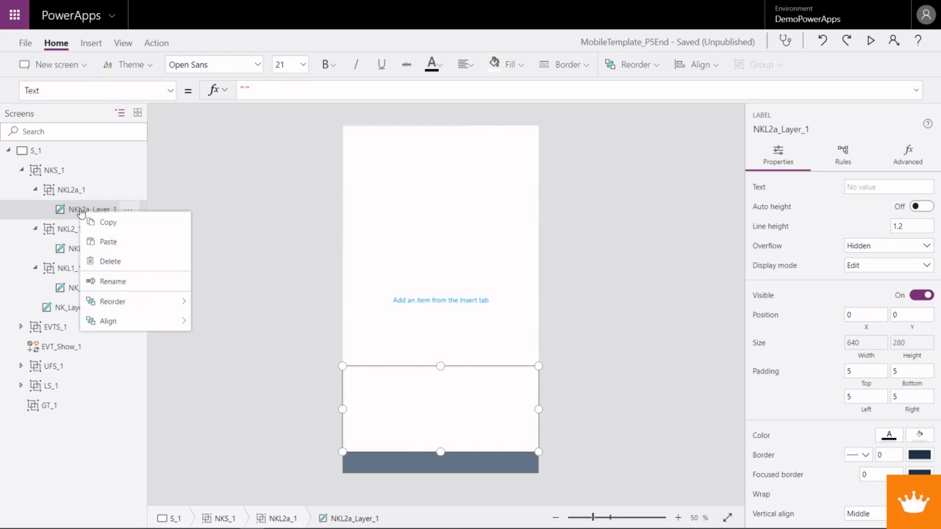
{"action": "left_click", "coordinate": [512, 65]}
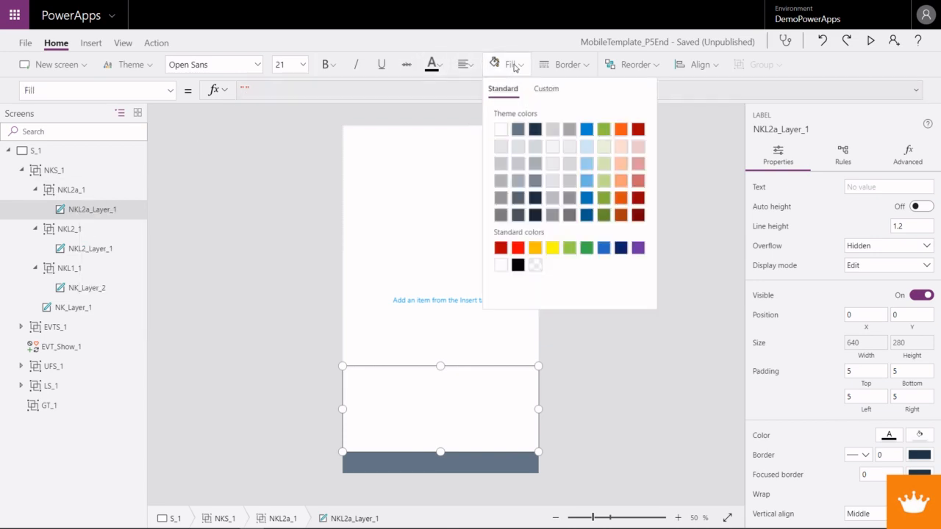
{"action": "left_click", "coordinate": [589, 150]}
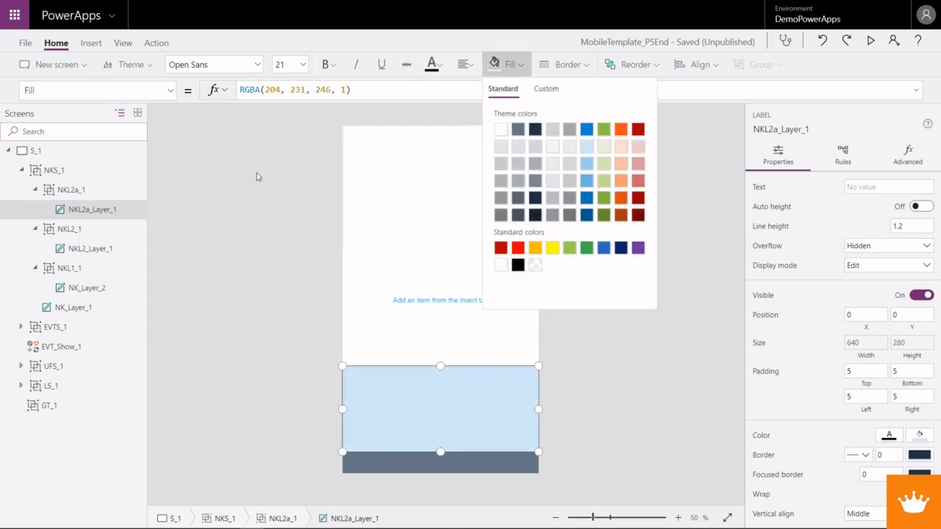
- Set the Width property of the NKL2a_1 group to Parent.Width / 7
{"action": "left_click", "coordinate": [72, 191]}
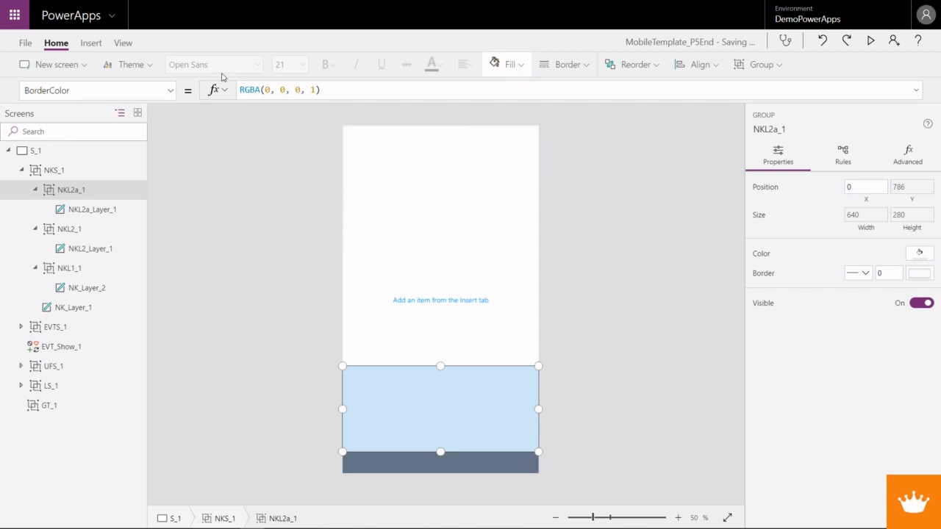
{"action": "left_click", "coordinate": [169, 90]}
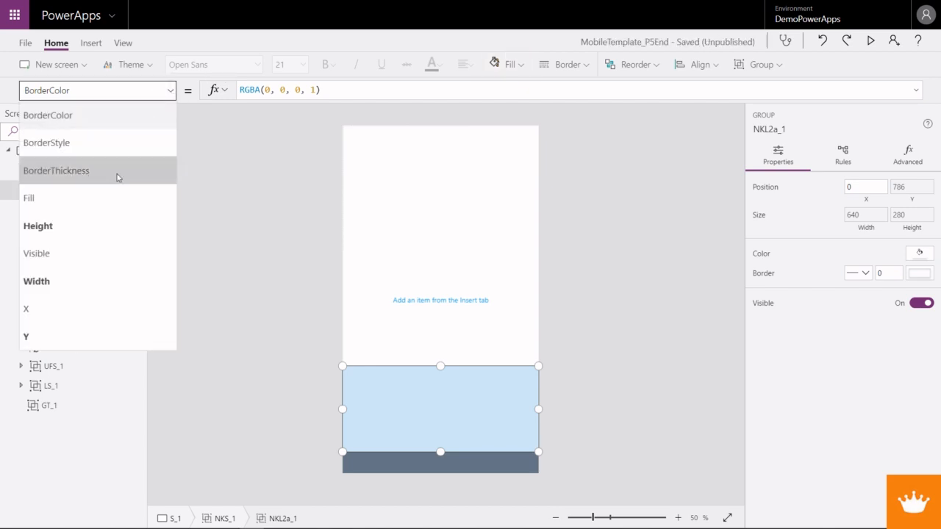
{"action": "left_click", "coordinate": [84, 281]}
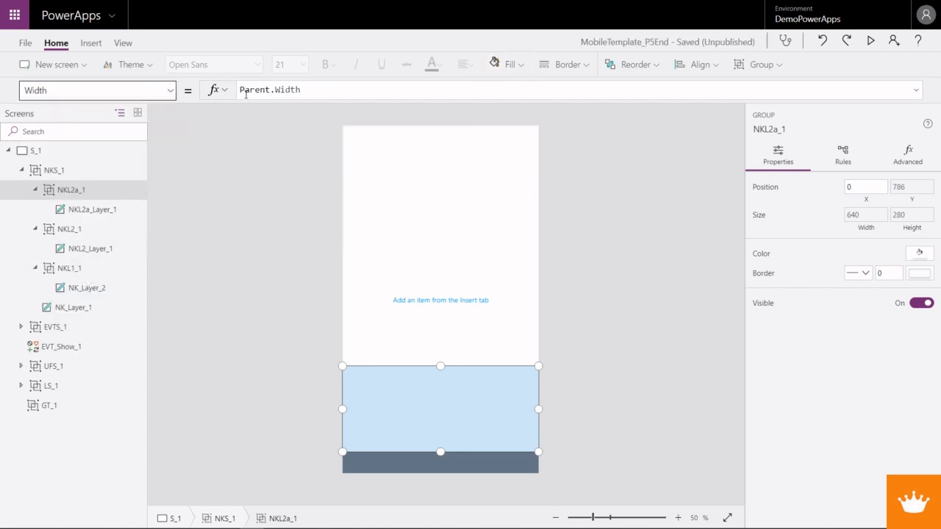
{"action": "left_click", "coordinate": [326, 90]}
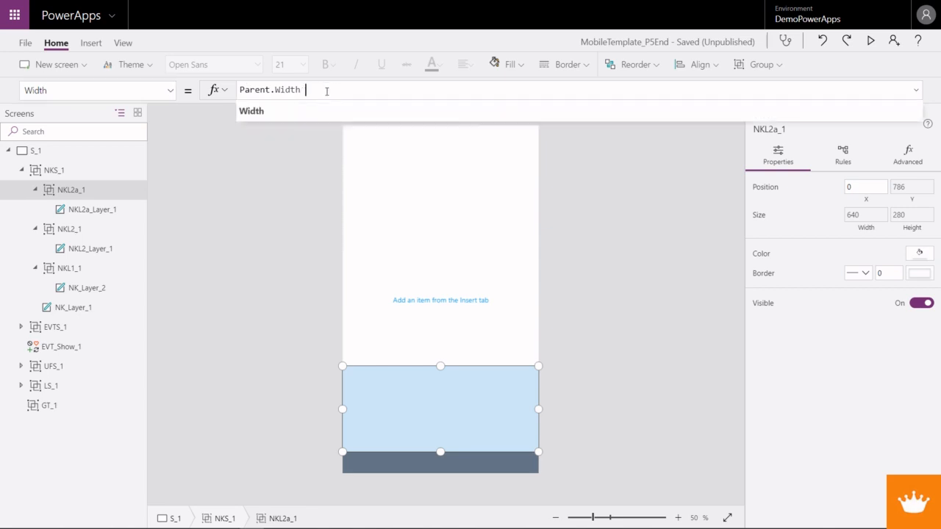
{"action": "type", "text": "/ 6"}
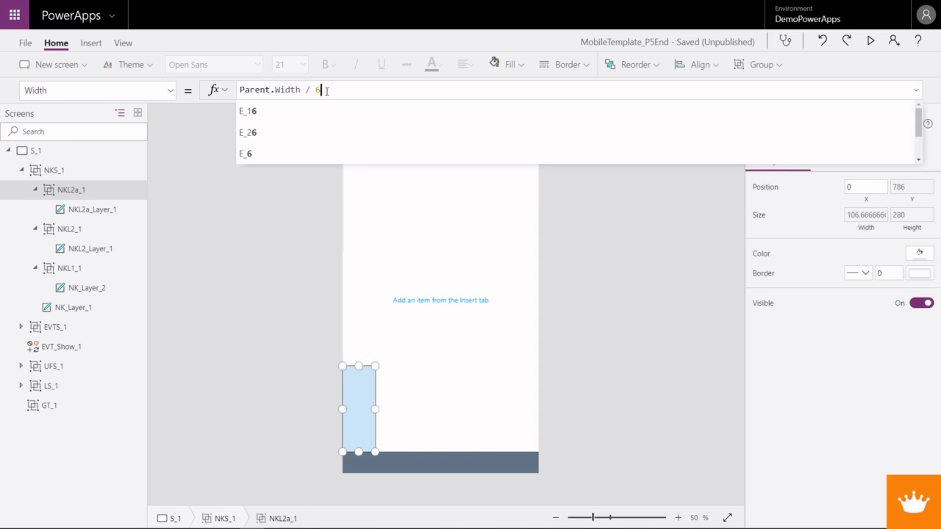
{"action": "key", "text": "BackSpace"}
{"action": "type", "text": "7"}
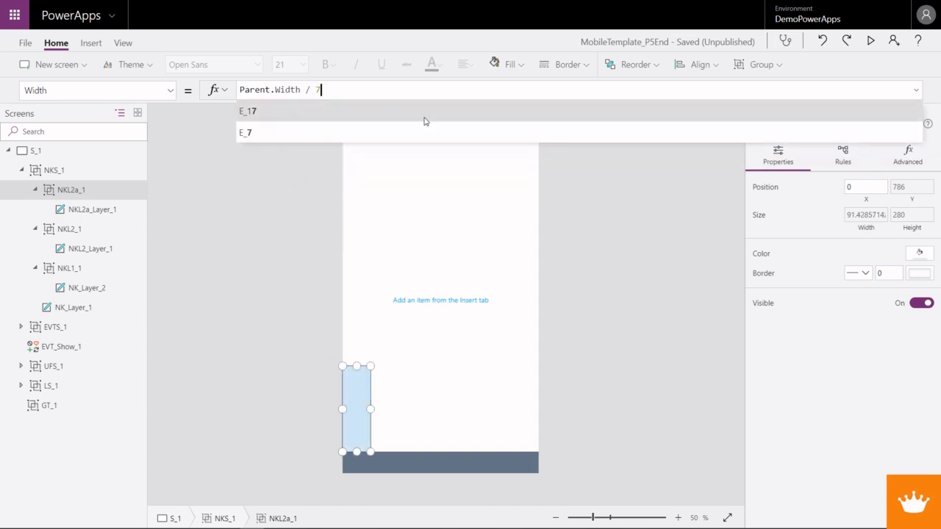
{"action": "left_click", "coordinate": [380, 380]}
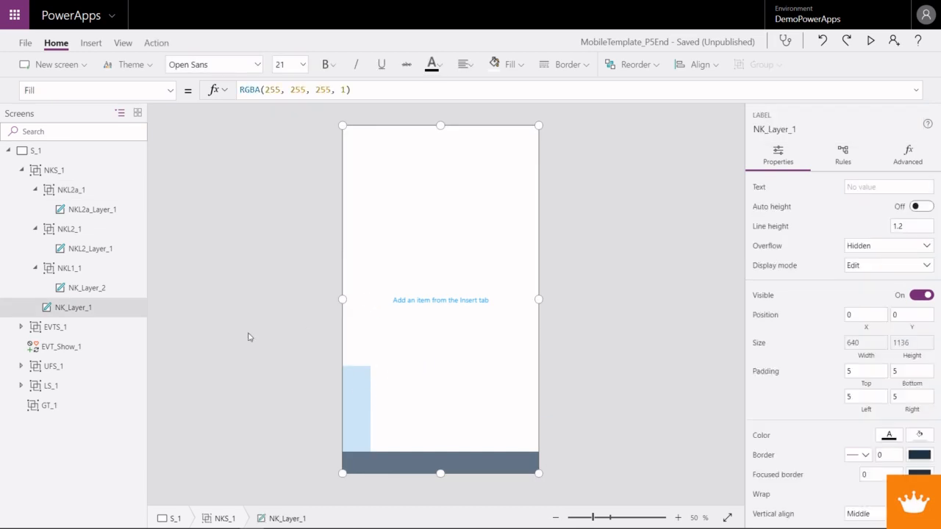
- Set the Y property of the NKL2a_1 group to NKL2_1.Y
{"action": "left_click", "coordinate": [72, 193]}
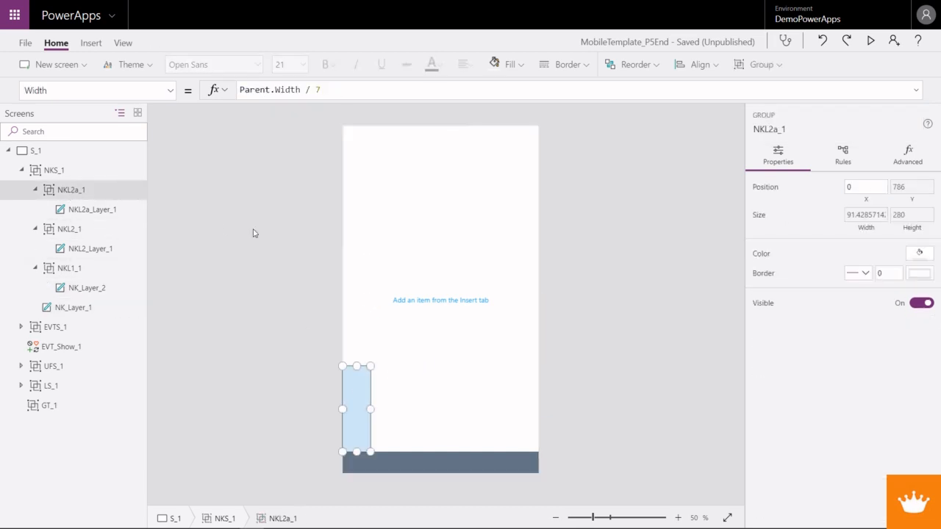
{"action": "left_click", "coordinate": [174, 91]}
{"action": "left_click", "coordinate": [117, 339]}
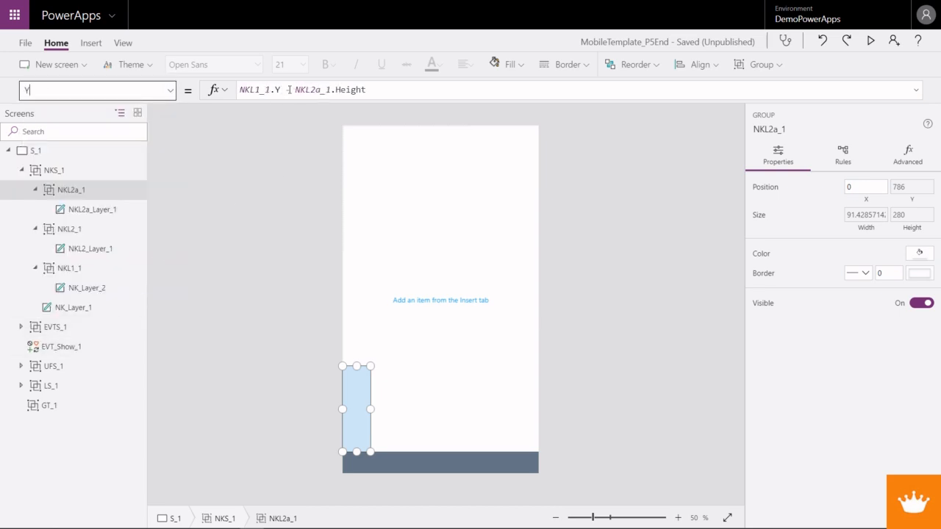
{"action": "left_click_drag", "start_coordinate": [282, 89], "coordinate": [319, 92]}
{"action": "key", "text": "Delete"}
{"action": "key", "text": "BackSpace"}
{"action": "type", "text": "Y"}
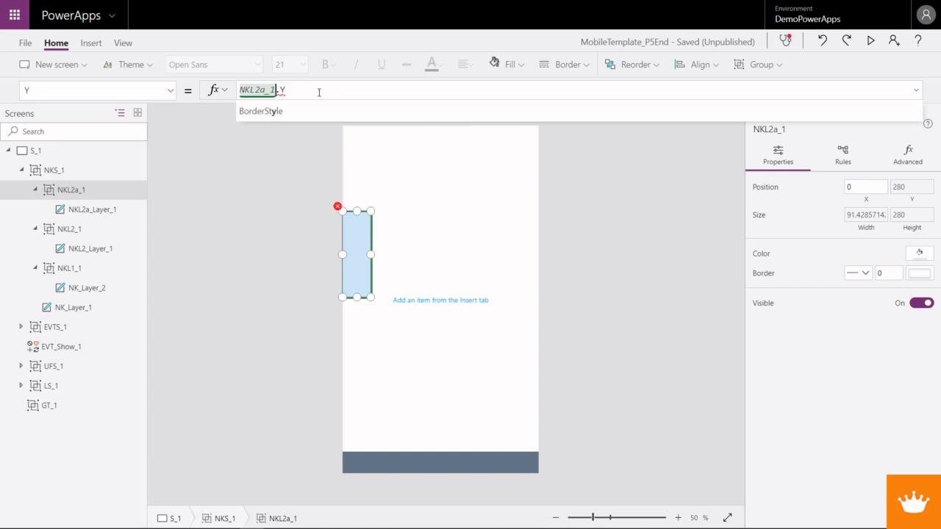
{"action": "key", "text": "Left"}
{"action": "key", "text": "Left"}
{"action": "key", "text": "BackSpace"}
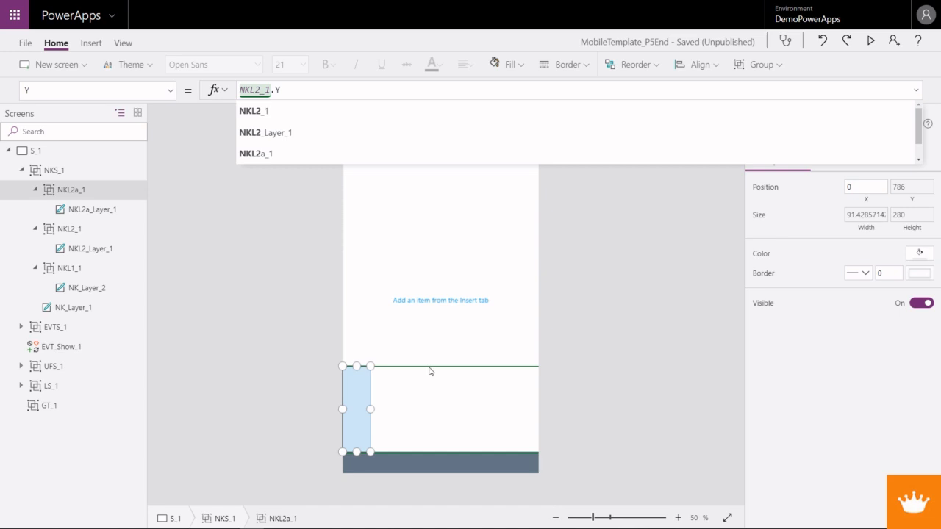
- Set the Height property of the NKL2a_1 group to NKL2_1.Height, reusing the group reference from its Y formula
{"action": "double_click", "coordinate": [270, 90]}
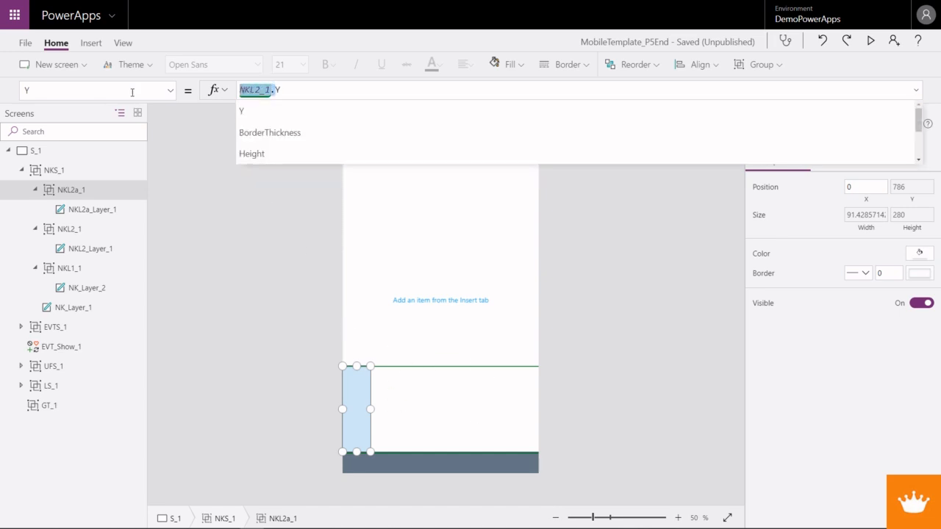
{"action": "left_click", "coordinate": [168, 90]}
{"action": "left_click", "coordinate": [80, 228]}
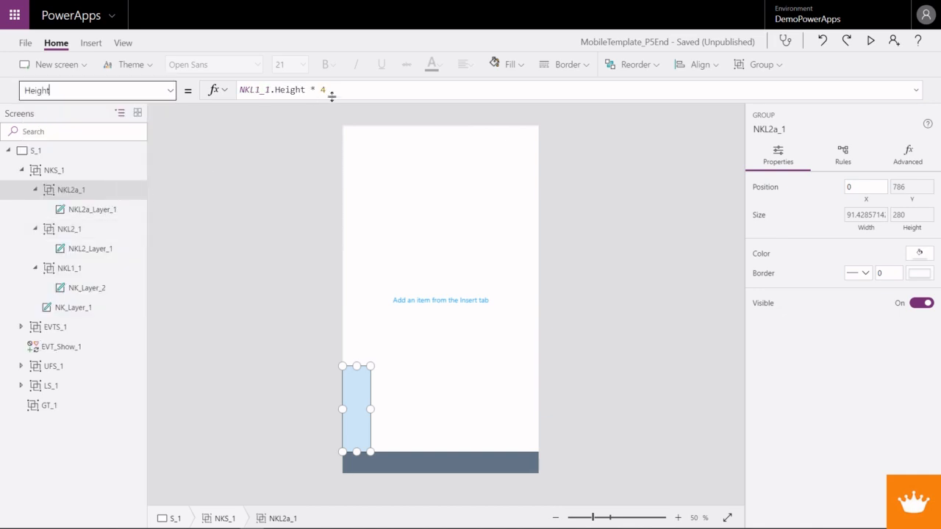
{"action": "double_click", "coordinate": [255, 89]}
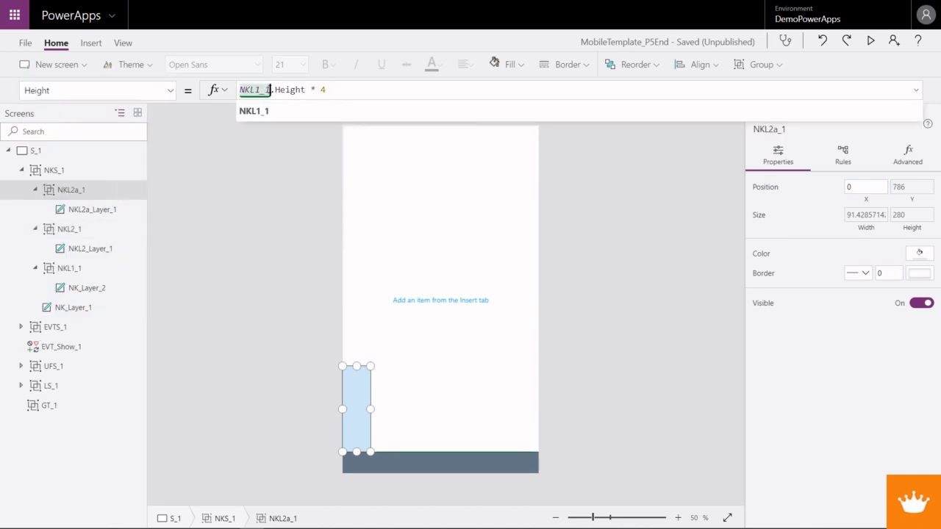
{"action": "type", "text": "NKL2_1."}
{"action": "left_click_drag", "start_coordinate": [312, 92], "coordinate": [358, 92]}
{"action": "key", "text": "BackSpace"}
{"action": "key", "text": "Left"}
{"action": "key", "text": "Left"}
{"action": "key", "text": "Left"}
{"action": "key", "text": "Left"}
{"action": "key", "text": "Left"}
{"action": "key", "text": "Left"}
{"action": "key", "text": "BackSpace"}
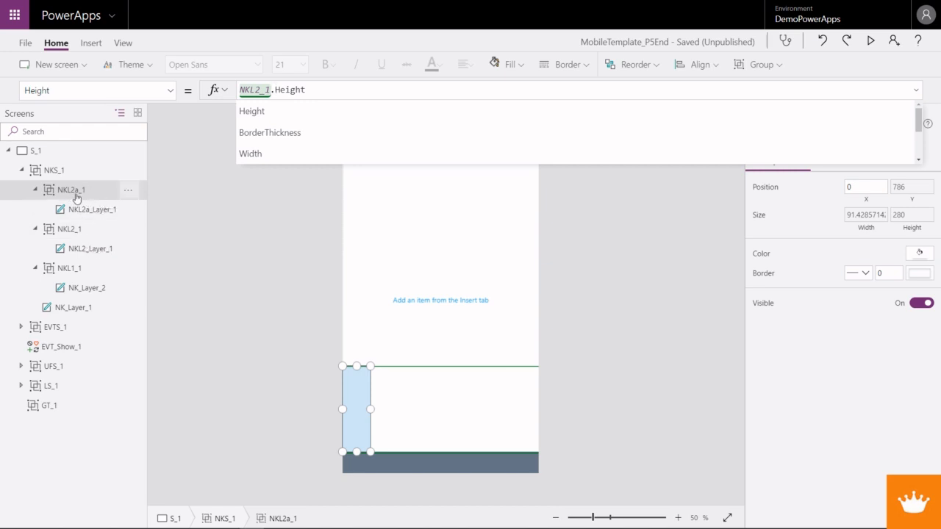
{"action": "left_click", "coordinate": [55, 171]}
{"action": "key", "text": "ctrl+v"}
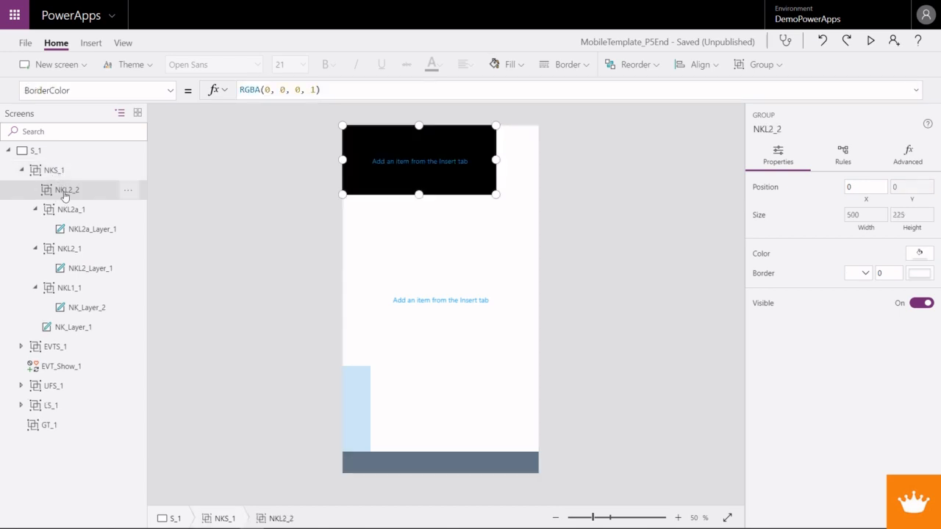
{"action": "right_click", "coordinate": [66, 188]}
{"action": "left_click", "coordinate": [97, 283]}
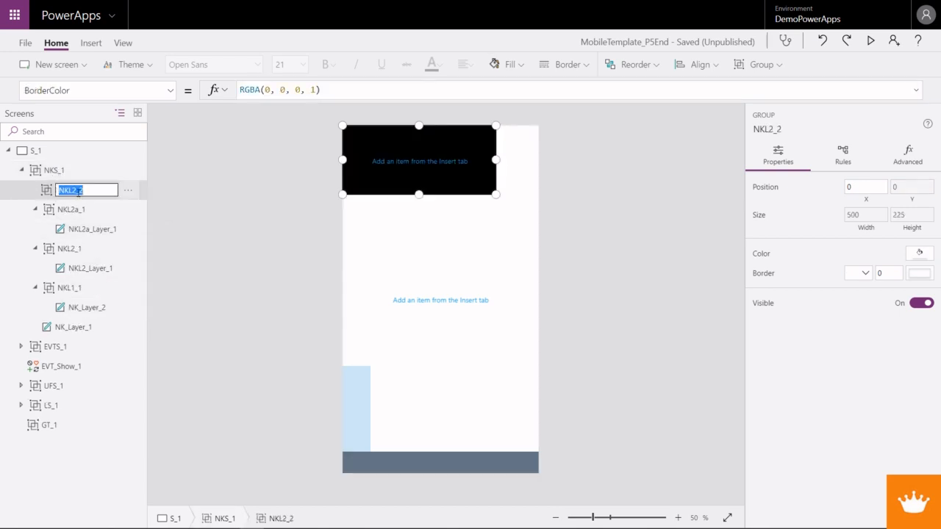
{"action": "left_click", "coordinate": [46, 192]}
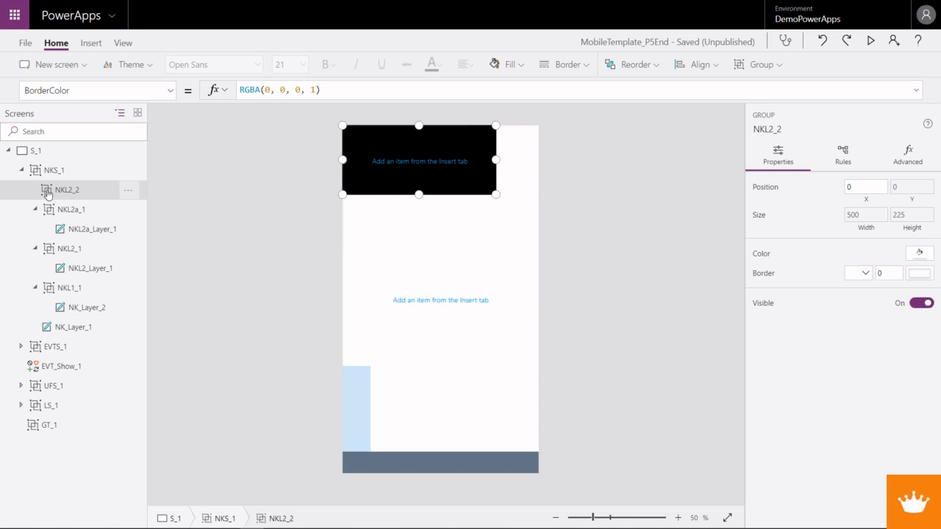
{"action": "key", "text": "Delete"}
- Remove the empty NKL2_2 group and paste a copy of the NKL2a_1 group into NKS_1
{"action": "left_click", "coordinate": [56, 192]}
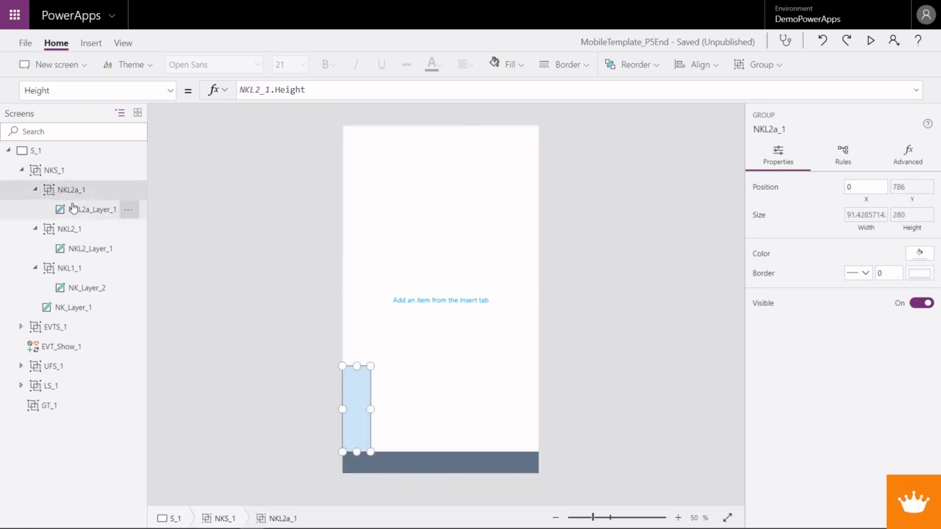
{"action": "right_click", "coordinate": [75, 199]}
{"action": "left_click", "coordinate": [114, 209]}
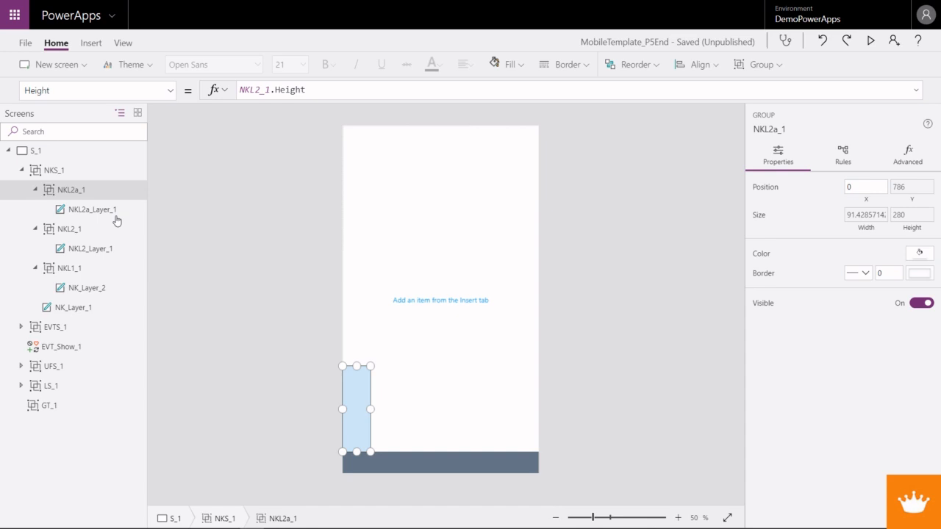
{"action": "right_click", "coordinate": [52, 171]}
{"action": "left_click", "coordinate": [53, 171]}
{"action": "right_click", "coordinate": [53, 172]}
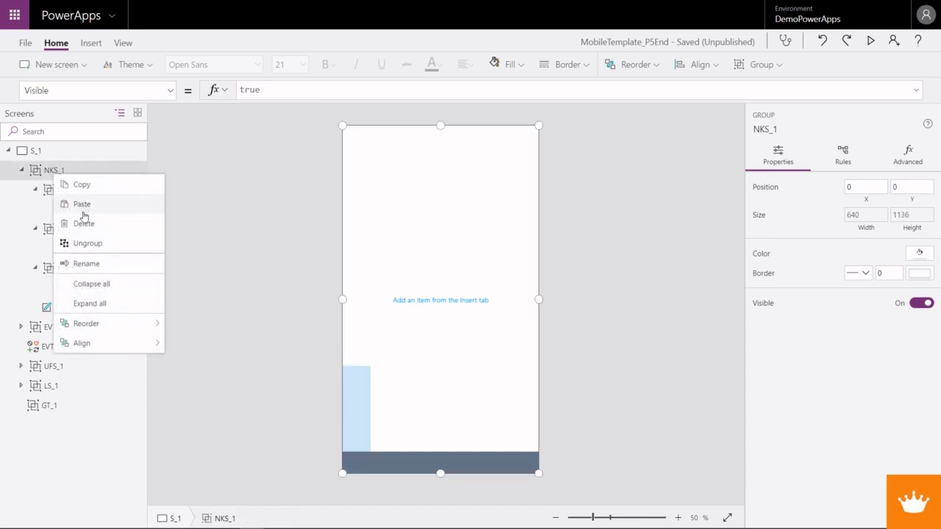
{"action": "left_click", "coordinate": [82, 205]}
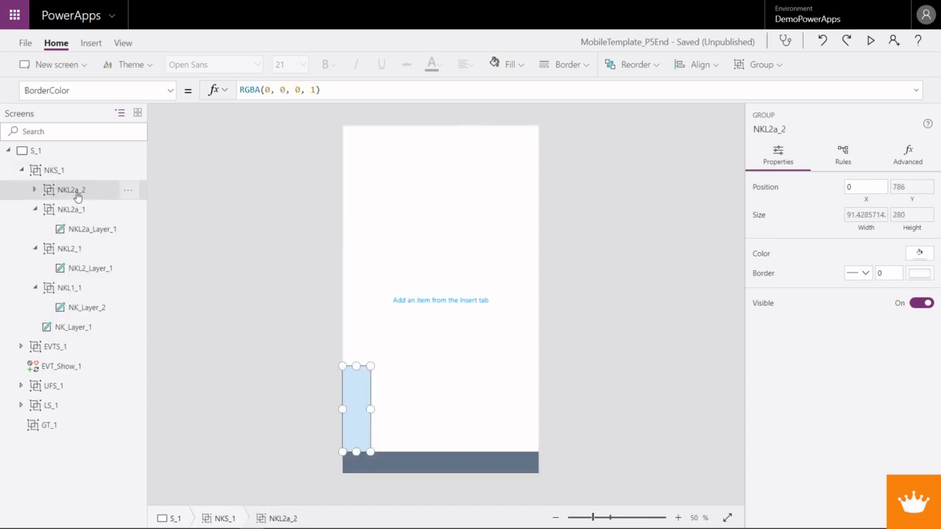
- Rename the pasted copy of the NKL2a_1 group to NKL2b_1 and expand it
{"action": "right_click", "coordinate": [78, 196]}
{"action": "left_click", "coordinate": [114, 284]}
{"action": "left_click", "coordinate": [82, 191]}
{"action": "left_click_drag", "start_coordinate": [84, 192], "coordinate": [48, 194]}
{"action": "left_click", "coordinate": [36, 191]}
{"action": "left_click", "coordinate": [37, 191]}
- Rename the label inside the NKL2b_1 group to NKL2b_Layer_1
{"action": "left_click", "coordinate": [88, 212]}
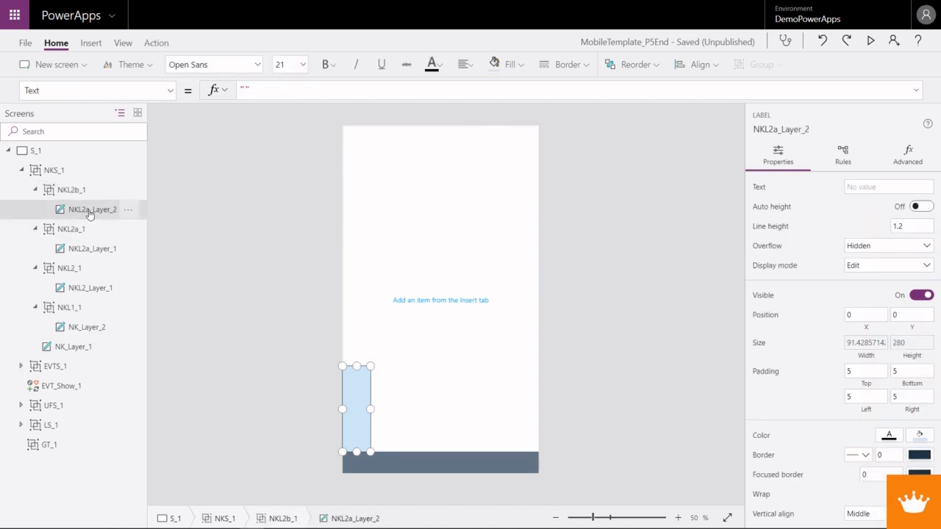
{"action": "double_click", "coordinate": [89, 213]}
{"action": "left_click", "coordinate": [91, 210]}
{"action": "left_click_drag", "start_coordinate": [91, 210], "coordinate": [73, 210]}
{"action": "type", "text": "NKL2b"}
{"action": "key", "text": "BackSpace"}
{"action": "type", "text": "1"}
{"action": "key", "text": "Return"}
- Set the X property of the NKL2b_1 group to Parent.Width - NKL2b_1.Width
{"action": "left_click", "coordinate": [72, 193]}
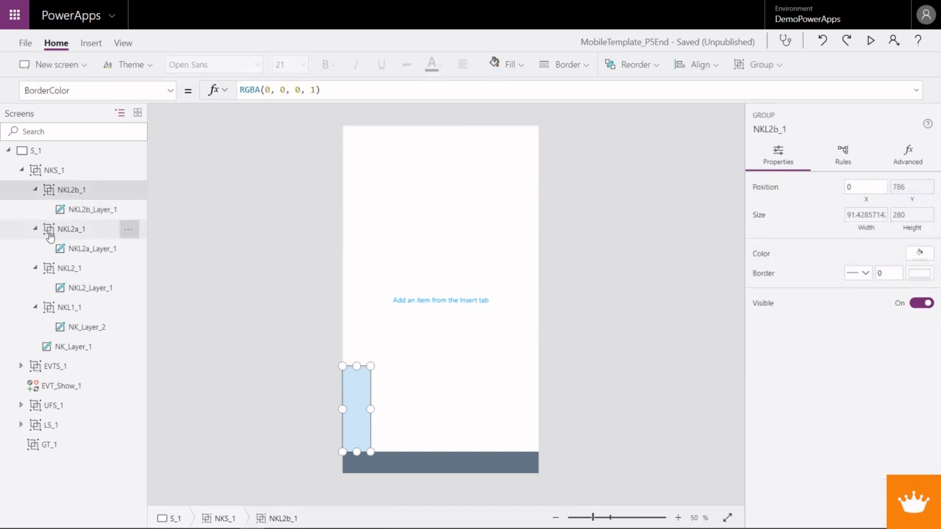
{"action": "left_click", "coordinate": [171, 91]}
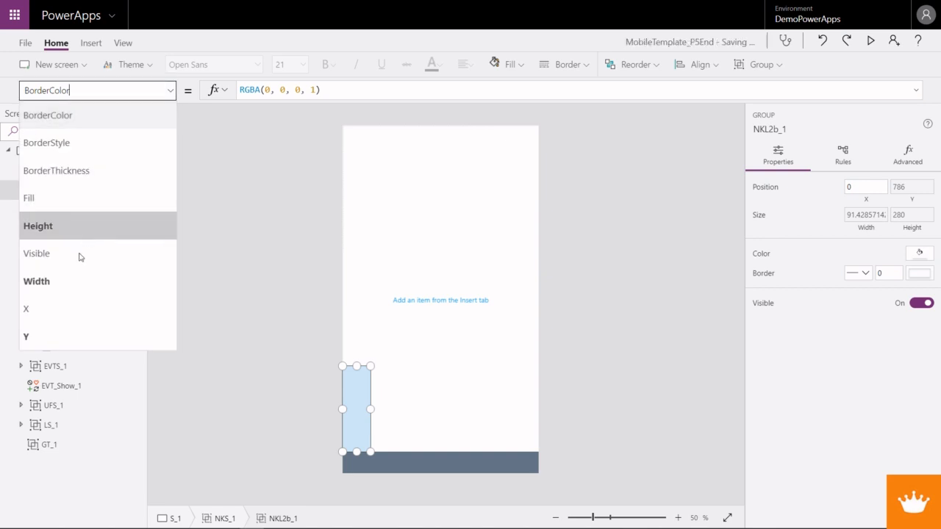
{"action": "left_click", "coordinate": [69, 307]}
{"action": "left_click", "coordinate": [258, 86]}
{"action": "key", "text": "BackSpace"}
{"action": "type", "text": "Parent"}
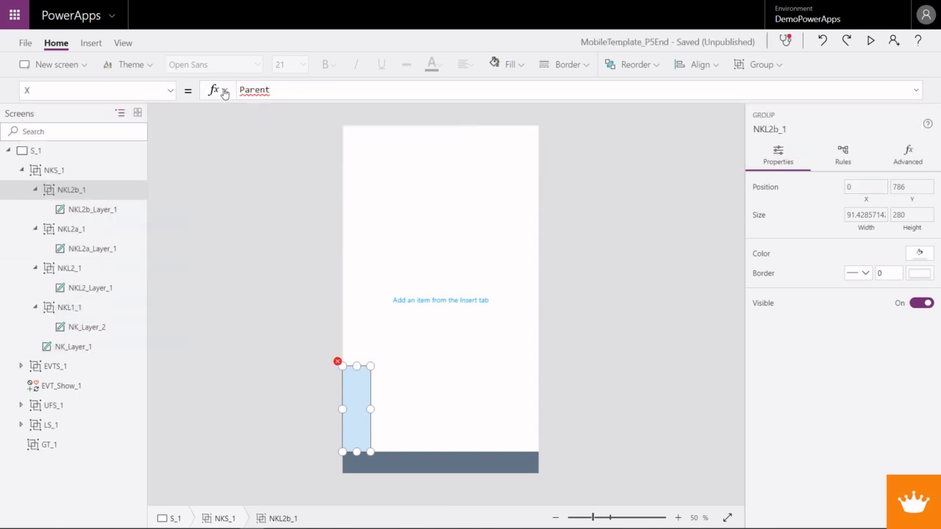
{"action": "type", "text": "."}
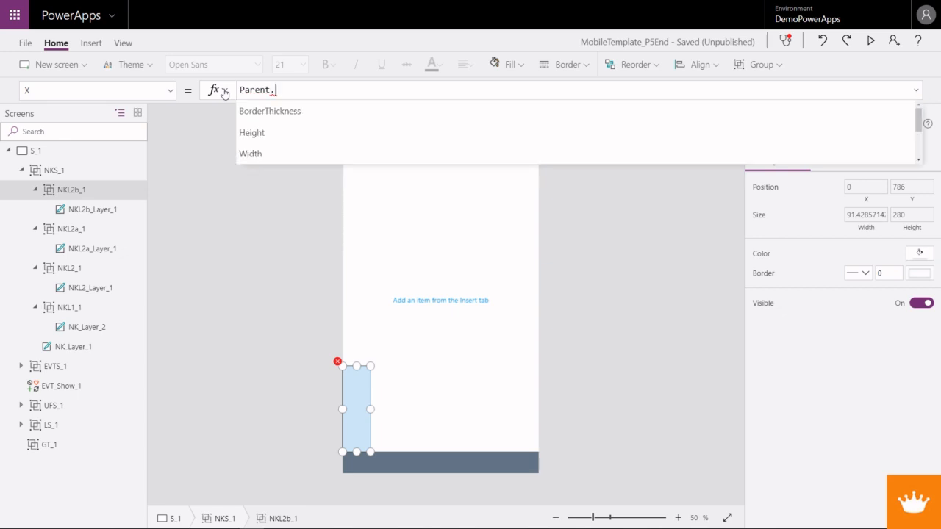
{"action": "key", "text": "Down"}
{"action": "key", "text": "Tab"}
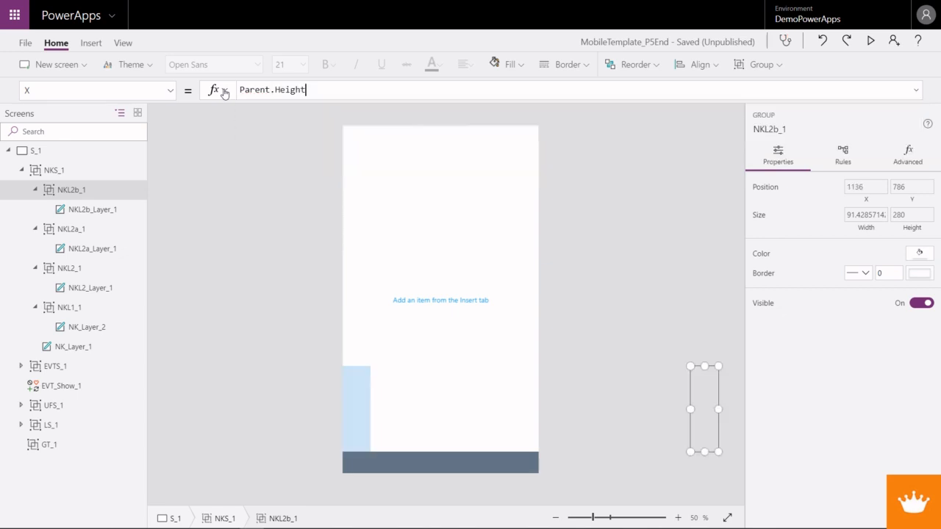
{"action": "key", "text": "BackSpace"}
{"action": "key", "text": "BackSpace"}
{"action": "key", "text": "BackSpace"}
{"action": "key", "text": "BackSpace"}
{"action": "key", "text": "BackSpace"}
{"action": "key", "text": "BackSpace"}
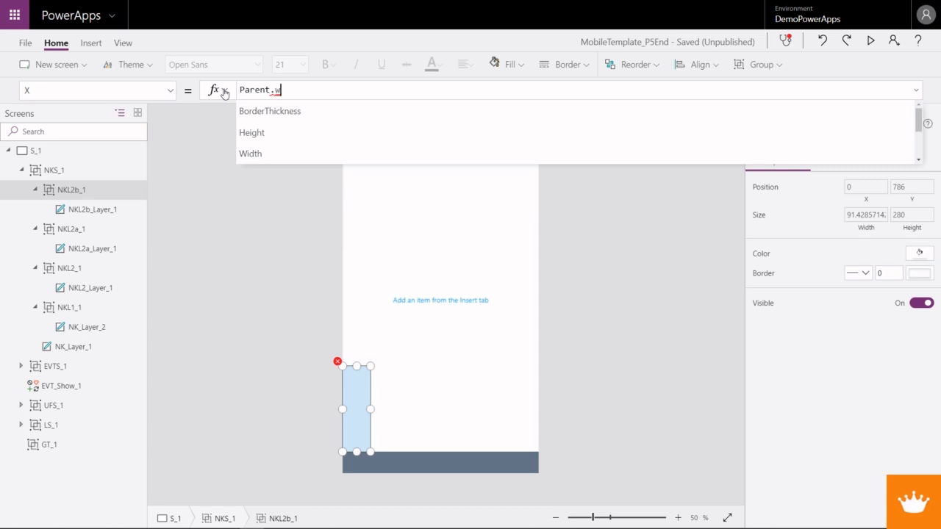
{"action": "type", "text": "width - NK"}
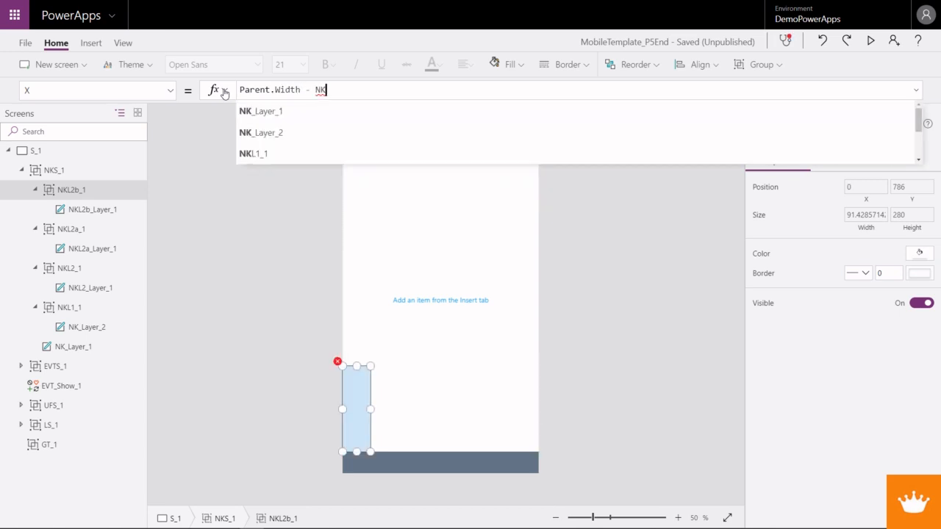
{"action": "type", "text": "L2b_1"}
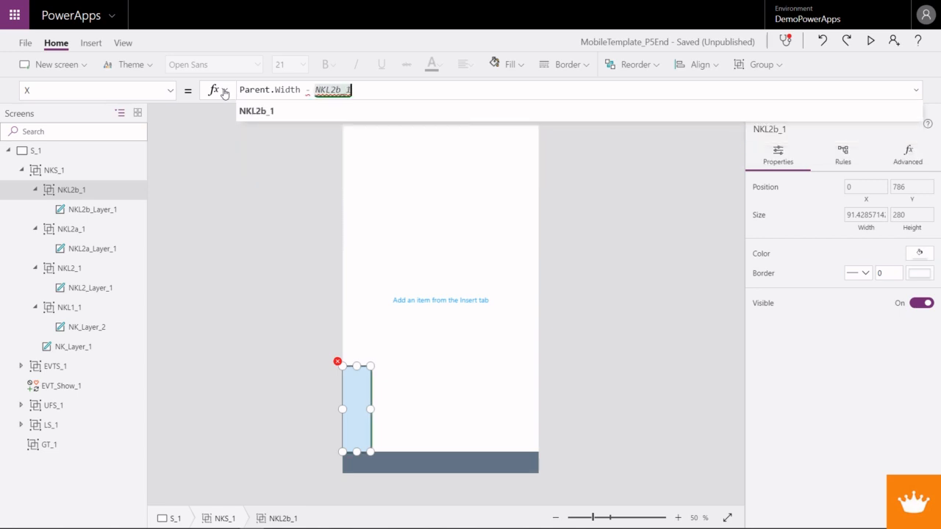
{"action": "type", "text": ".Width"}
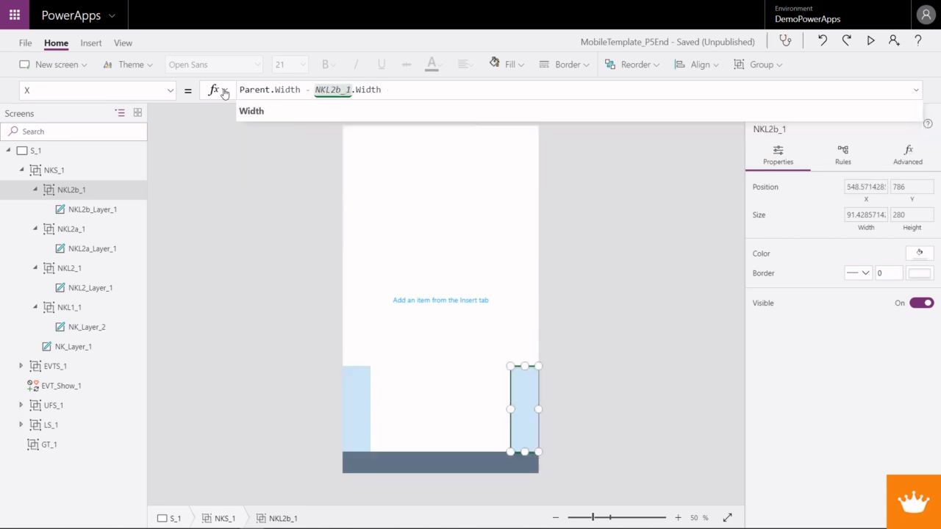
{"action": "key", "text": "Left"}
{"action": "key", "text": "Left"}
{"action": "key", "text": "Left"}
{"action": "key", "text": "Left"}
{"action": "key", "text": "Left"}
{"action": "key", "text": "Left"}
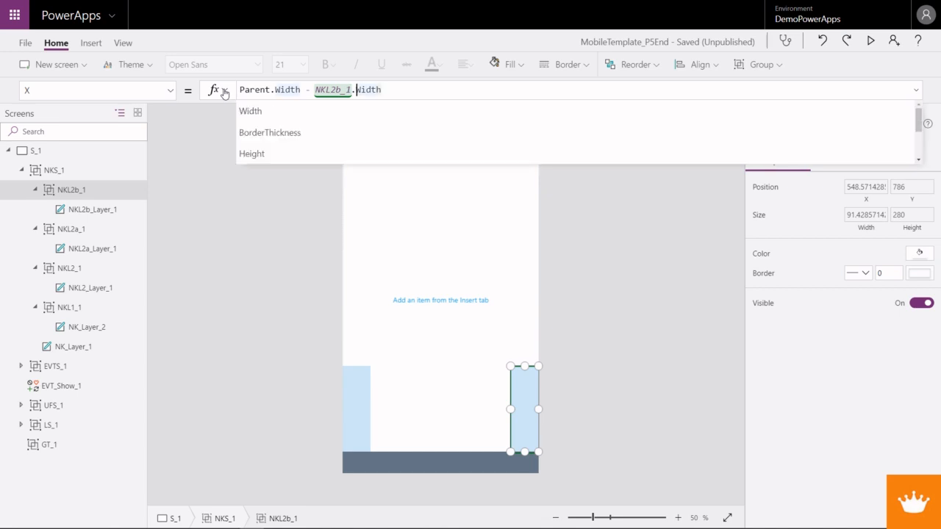
{"action": "key", "text": "shift+Left"}
{"action": "key", "text": "shift+Left"}
{"action": "key", "text": "shift+Left"}
{"action": "key", "text": "shift+Left"}
{"action": "key", "text": "shift+Left"}
{"action": "key", "text": "shift+Left"}
{"action": "key", "text": "shift+Left"}
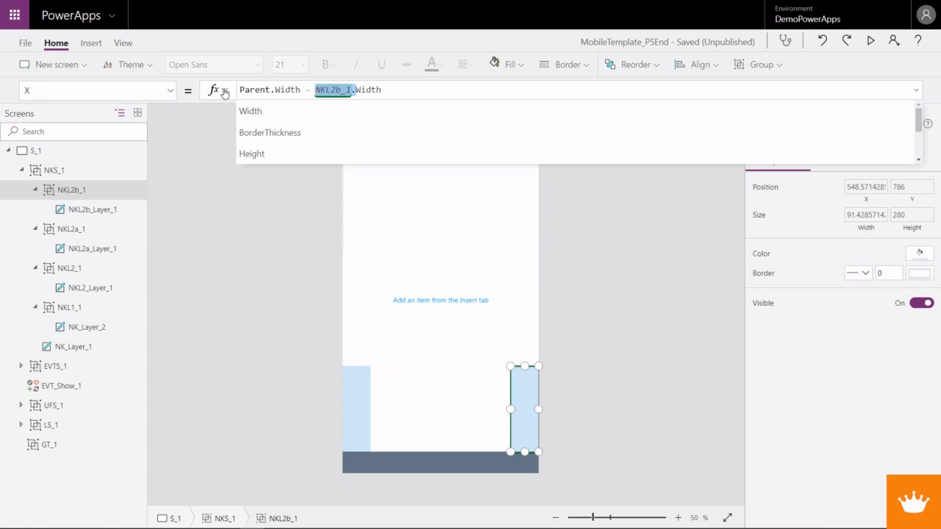
- Collapse the NKL2b_1 and NKL2a_1 groups in the screen tree
{"action": "left_click", "coordinate": [35, 192]}
{"action": "left_click", "coordinate": [36, 192]}
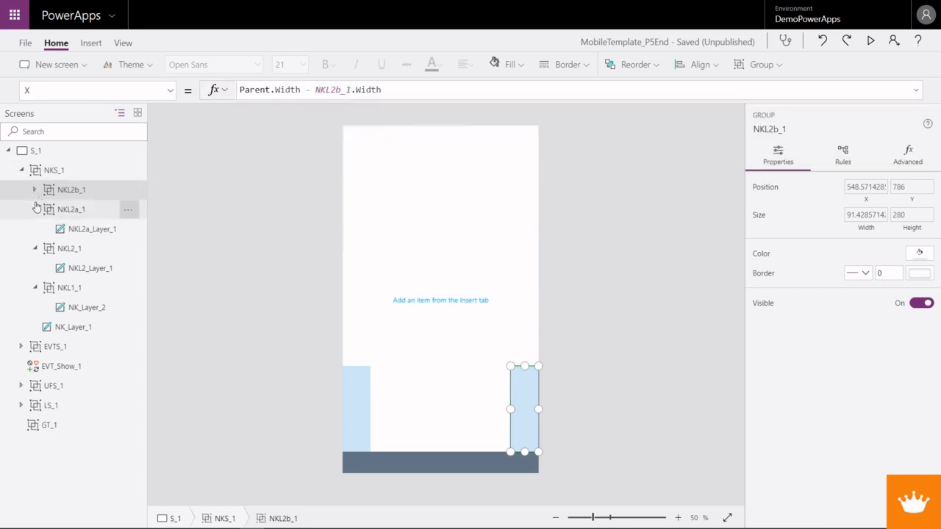
{"action": "left_click", "coordinate": [36, 209]}
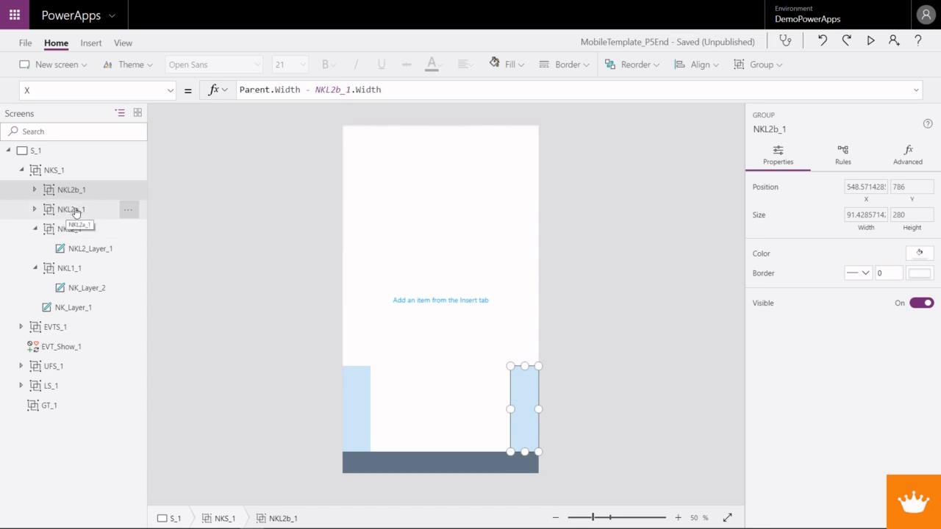
- Set the Width property of the NKL2_1 group to Parent.Width - NKL2a_1.Width - NKL2b_1.Width
{"action": "left_click", "coordinate": [61, 234]}
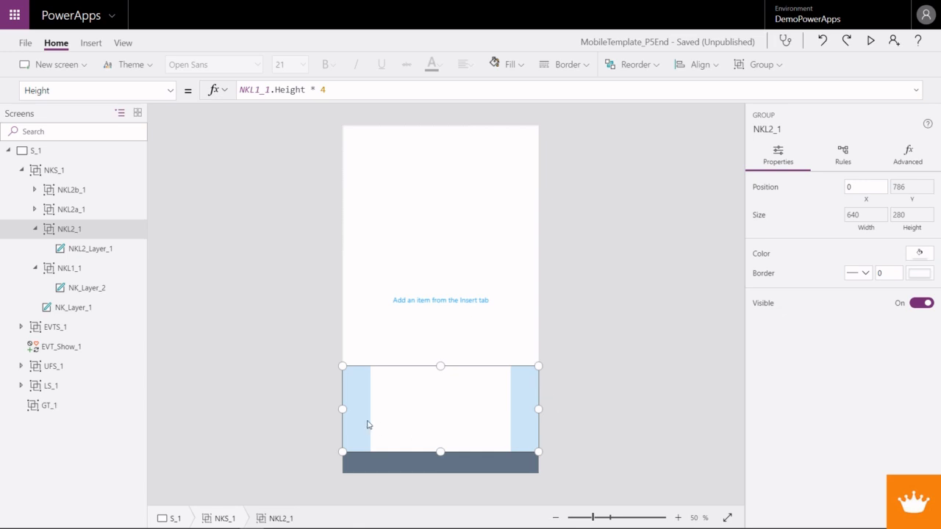
{"action": "left_click", "coordinate": [169, 91]}
{"action": "left_click", "coordinate": [107, 277]}
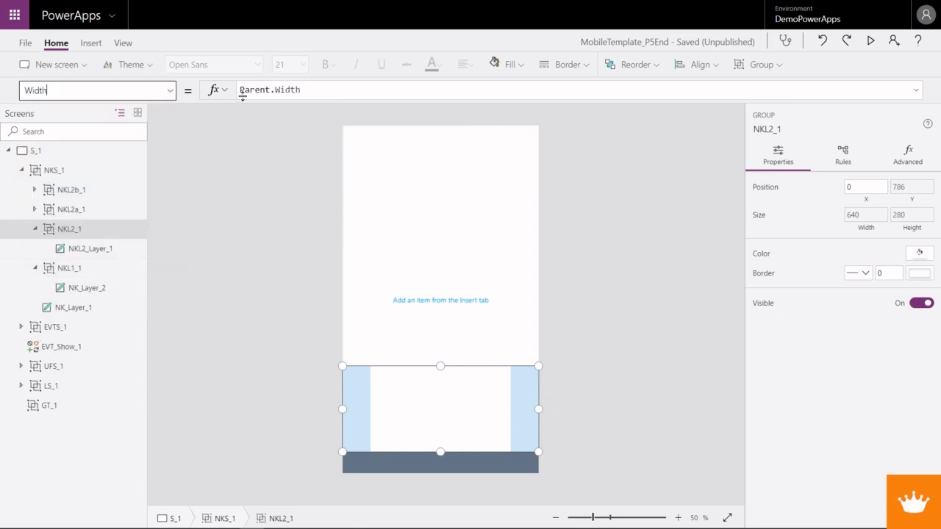
{"action": "left_click", "coordinate": [319, 90]}
{"action": "type", "text": "- NKL"}
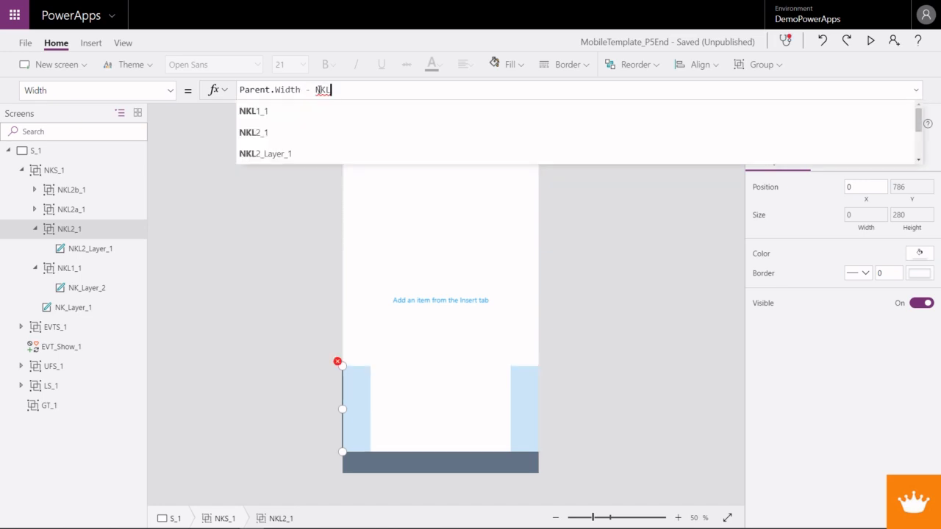
{"action": "type", "text": "2a"}
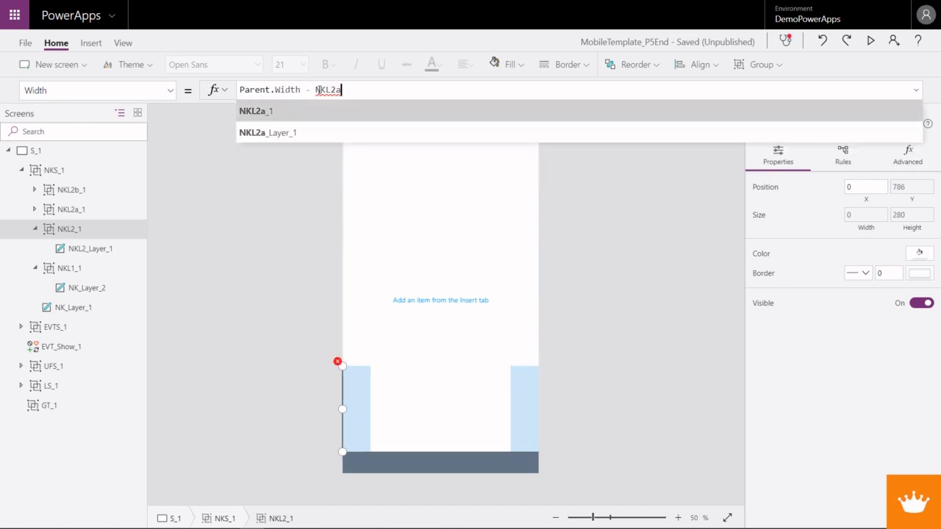
{"action": "key", "text": "Tab"}
{"action": "type", "text": ".Width"}
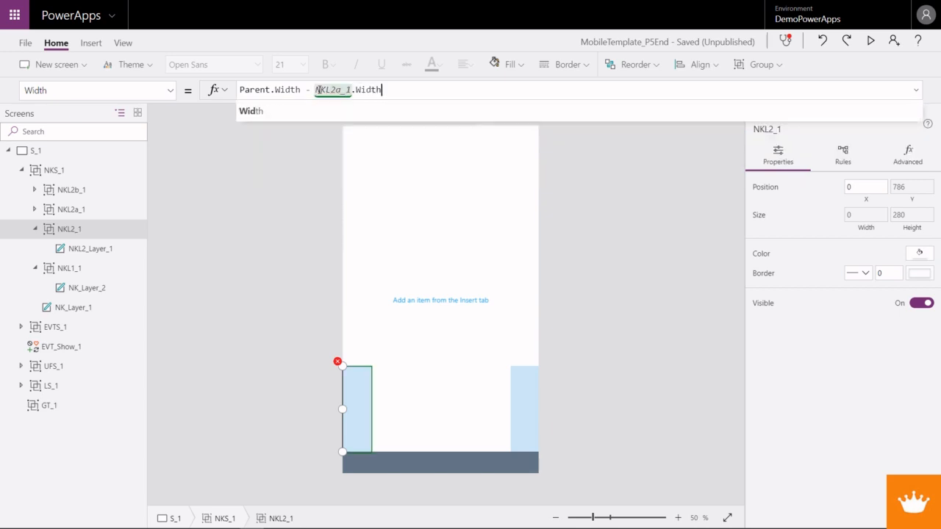
{"action": "type", "text": " - "}
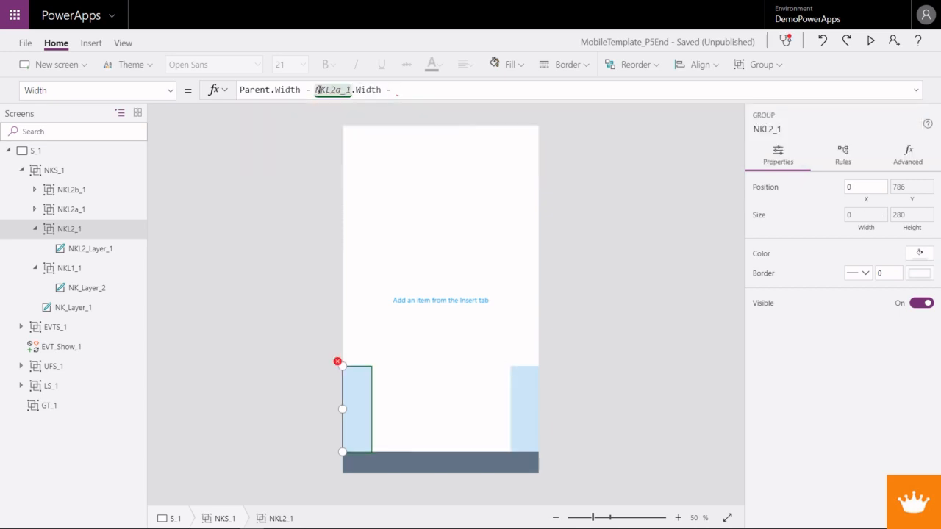
{"action": "type", "text": "NKL2"}
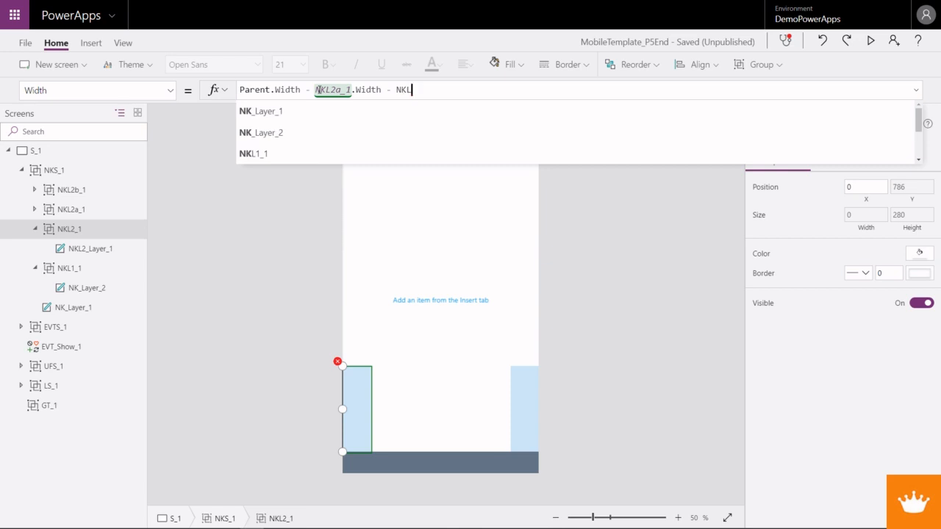
{"action": "type", "text": "b_1"}
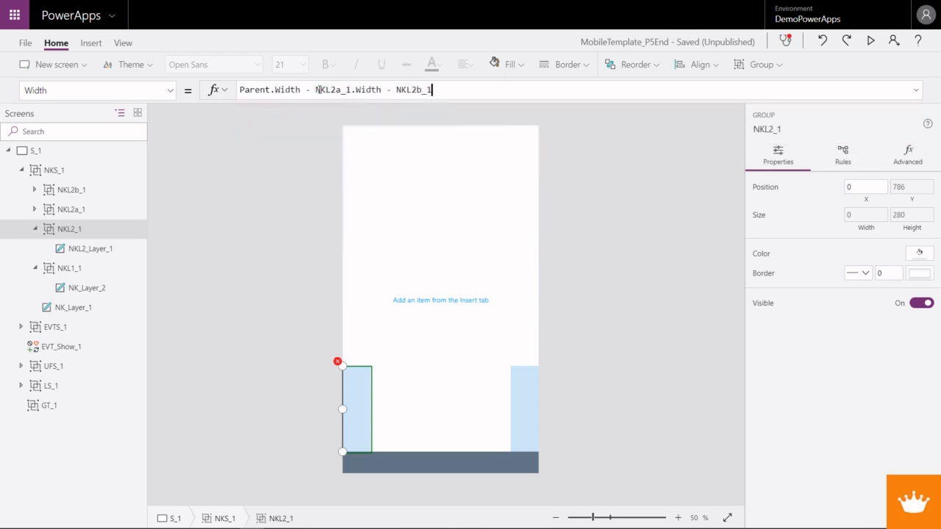
{"action": "type", "text": ".Widt"}
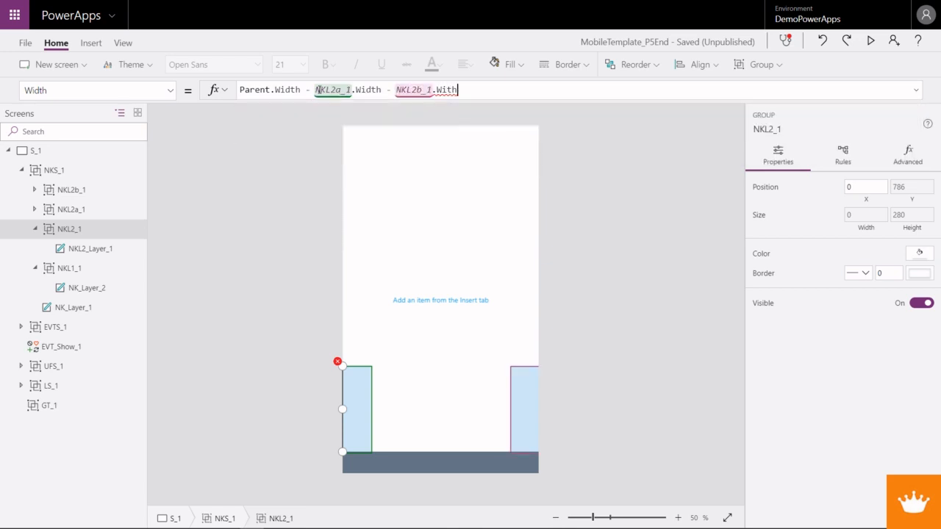
{"action": "type", "text": "h"}
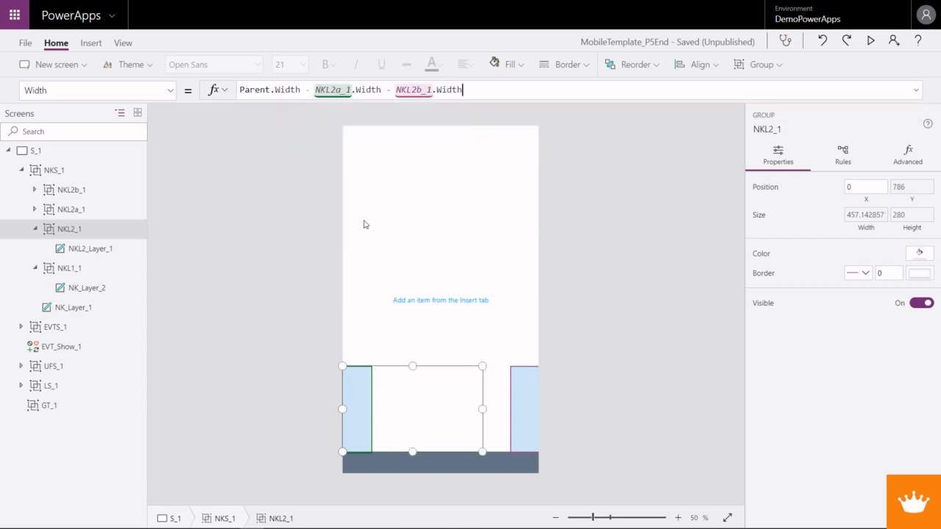
- Wrap the NKL2a_1 term in NKL2_1's Width formula as If(NKL2a_1.Visible,NKL2a_1.Width)
{"action": "left_click", "coordinate": [315, 89]}
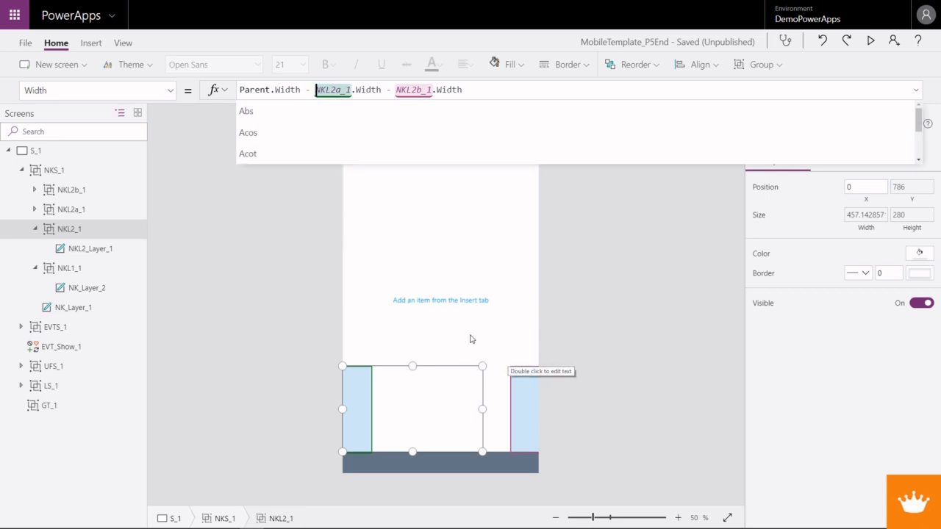
{"action": "type", "text": "If("}
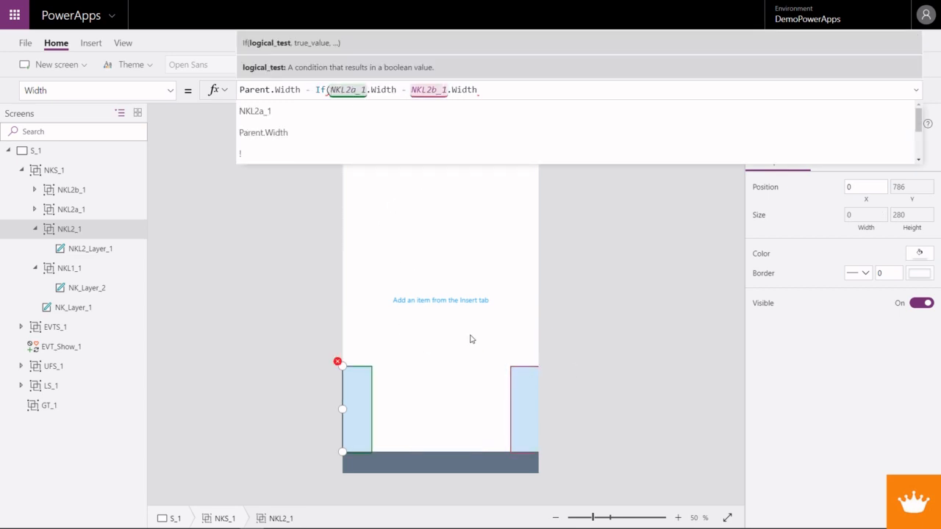
{"action": "left_click_drag", "start_coordinate": [330, 89], "coordinate": [368, 89]}
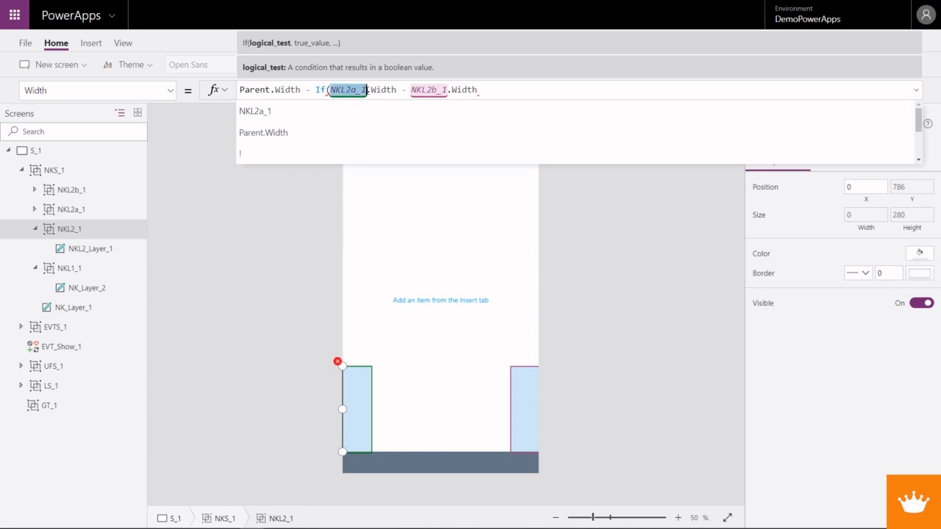
{"action": "key", "text": "ctrl+c"}
{"action": "left_click", "coordinate": [330, 90]}
{"action": "key", "text": "ctrl+v"}
{"action": "type", "text": ","}
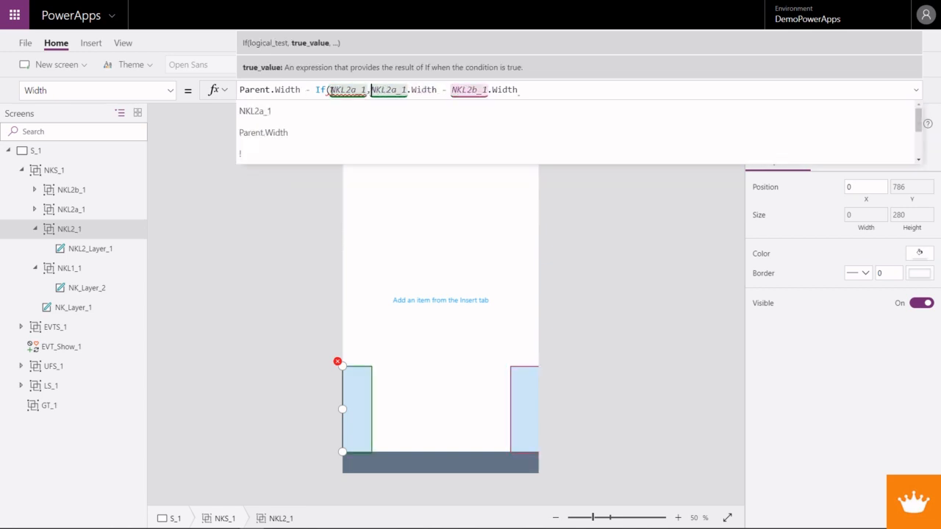
{"action": "key", "text": "BackSpace"}
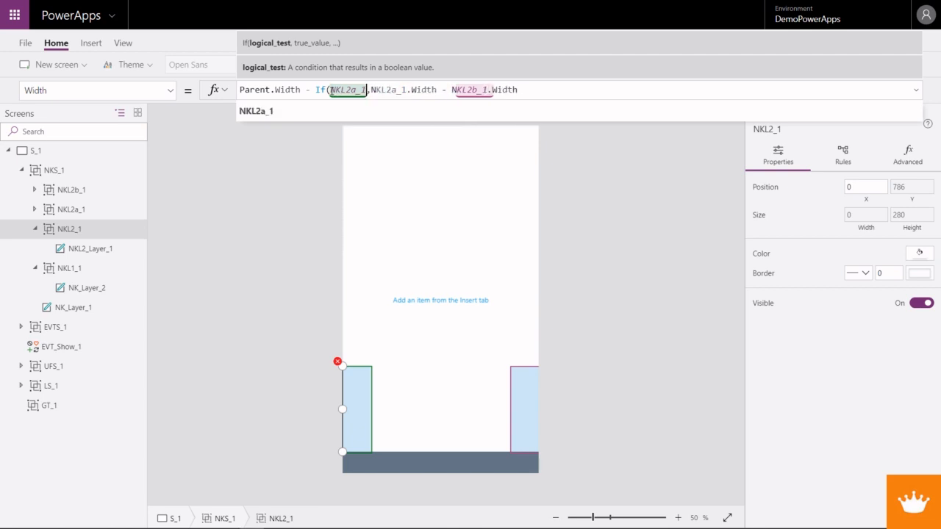
{"action": "type", "text": ".Visible,"}
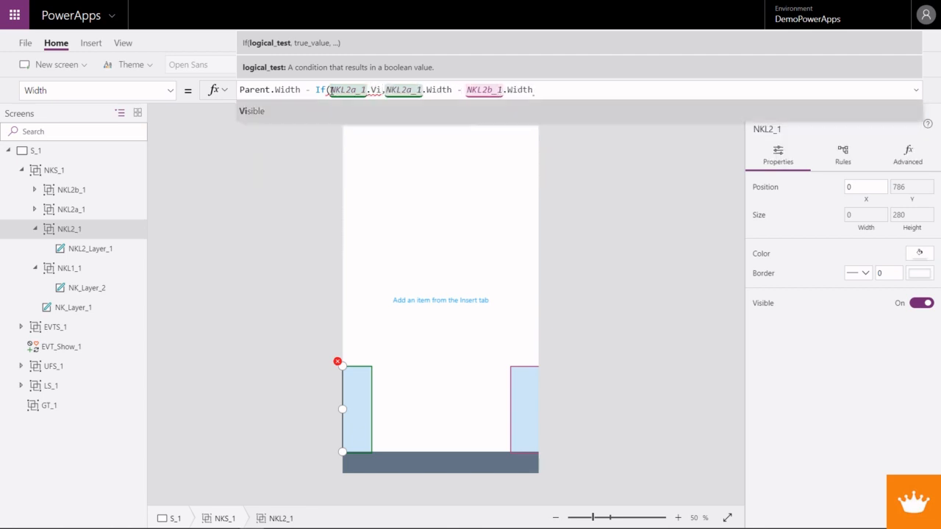
{"action": "key", "text": "Right"}
{"action": "key", "text": "Right"}
{"action": "key", "text": "Right"}
{"action": "key", "text": "Right"}
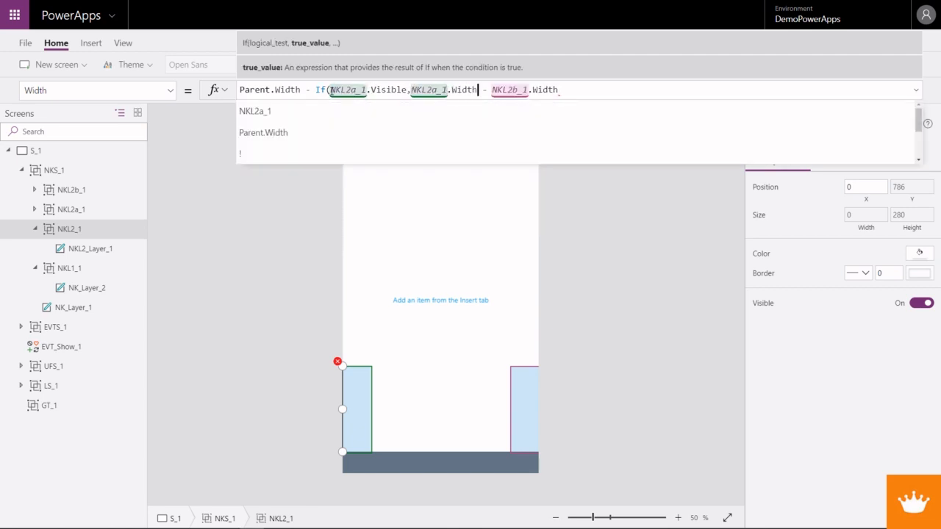
{"action": "type", "text": ")"}
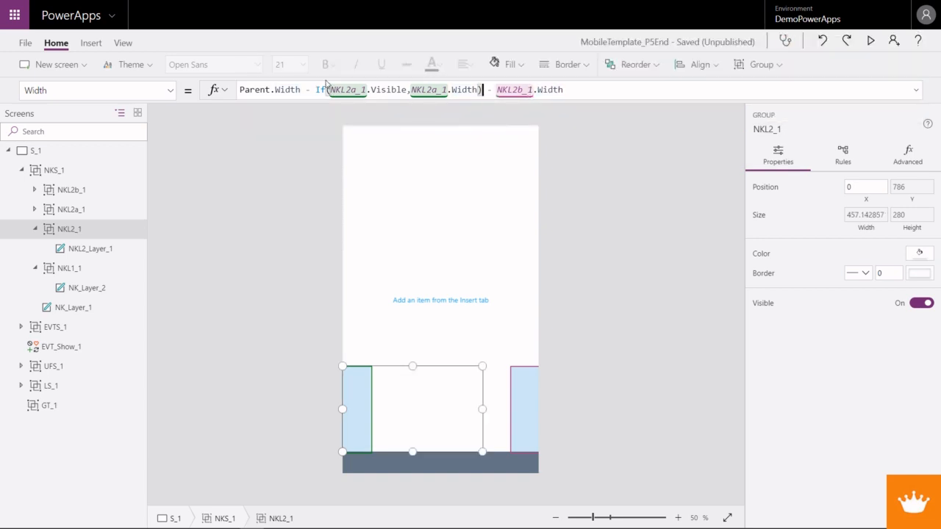
- Wrap the NKL2b_1 term in NKL2_1's Width formula as If(NKL2b_1.Visible,NKL2b_1.Width)
{"action": "left_click_drag", "start_coordinate": [411, 90], "coordinate": [315, 89]}
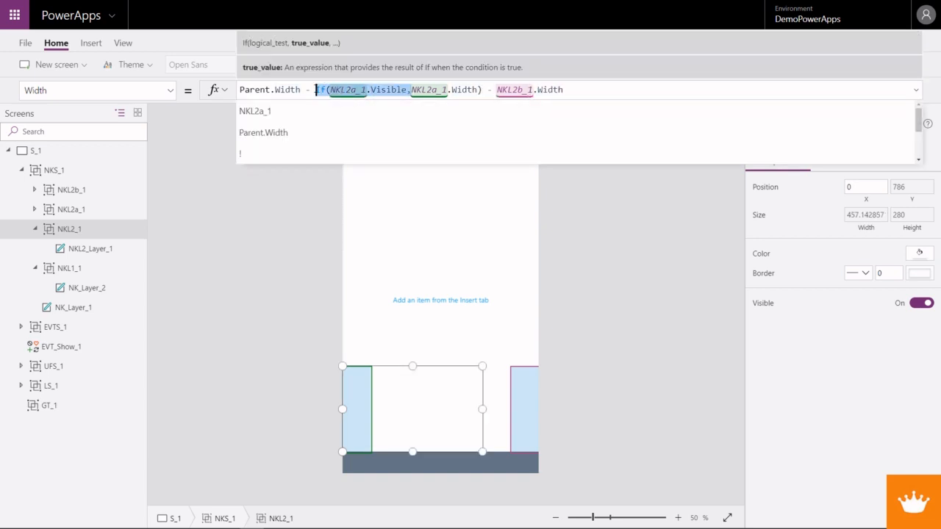
{"action": "key", "text": "ctrl+c"}
{"action": "left_click", "coordinate": [499, 89]}
{"action": "key", "text": "ctrl+v"}
{"action": "left_click", "coordinate": [534, 90]}
{"action": "type", "text": "b"}
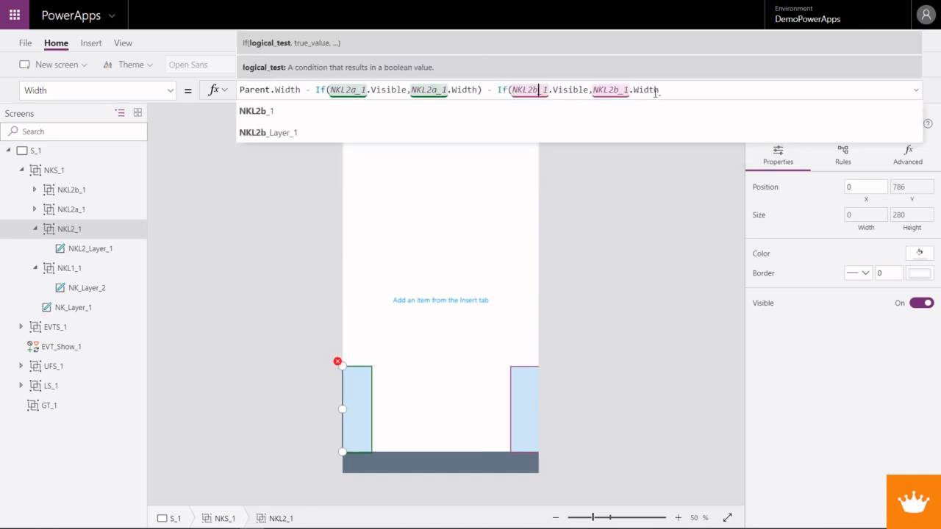
{"action": "type", "text": ")"}
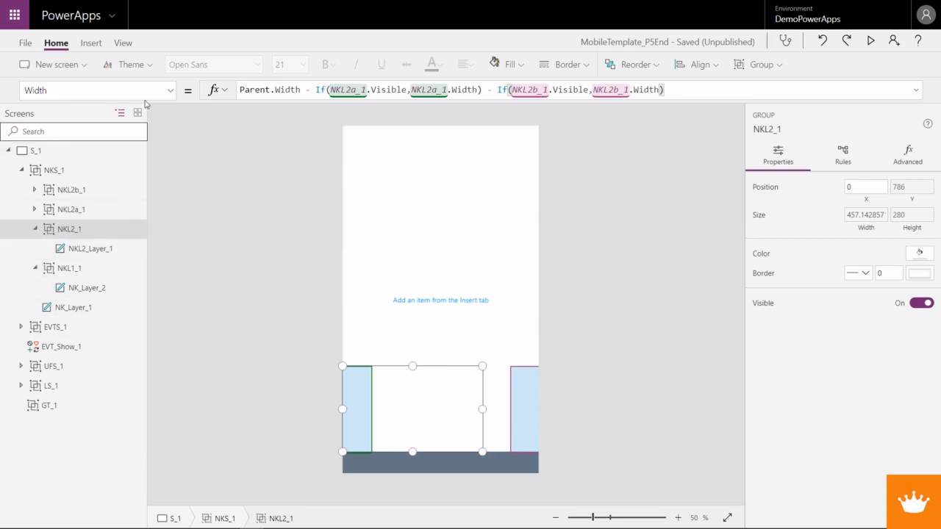
- Set the X property of the NKL2_1 group to If(NKL2a_1.Visible,NKL2a_1.Width), copying the expression from its Width formula
{"action": "left_click", "coordinate": [171, 89]}
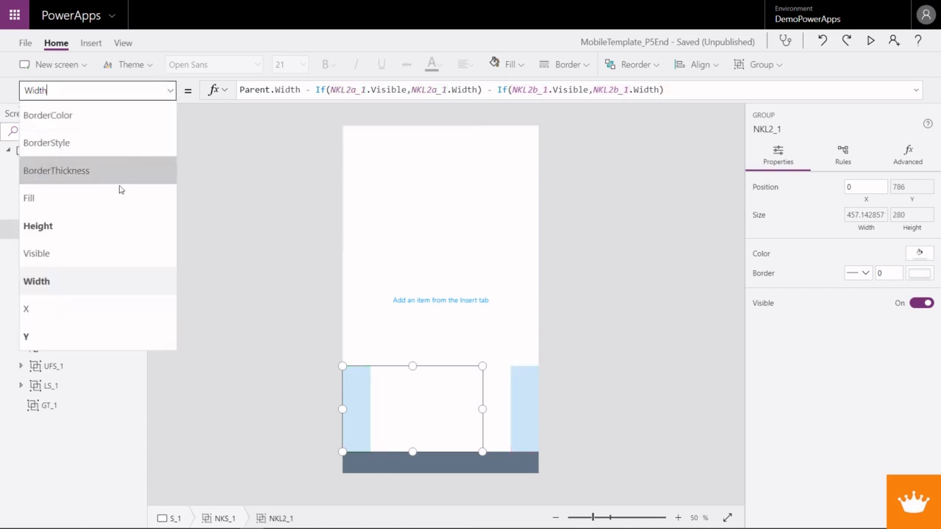
{"action": "left_click", "coordinate": [61, 340]}
{"action": "left_click", "coordinate": [169, 91]}
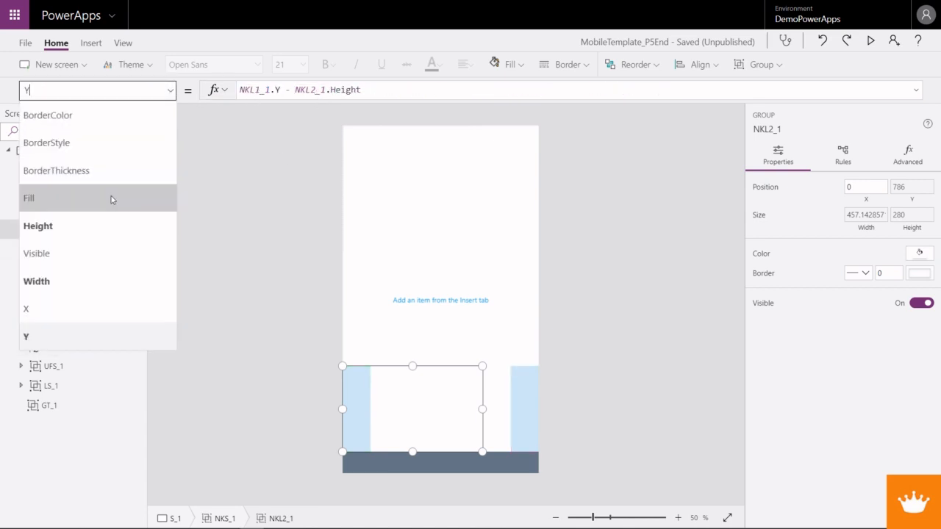
{"action": "left_click", "coordinate": [74, 281]}
{"action": "left_click_drag", "start_coordinate": [483, 89], "coordinate": [317, 91]}
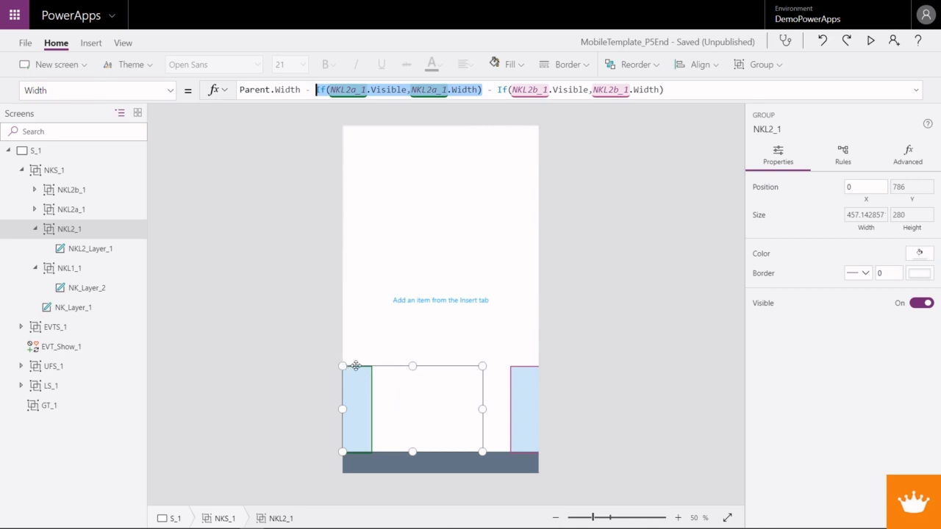
{"action": "left_click", "coordinate": [170, 89]}
{"action": "left_click", "coordinate": [80, 335]}
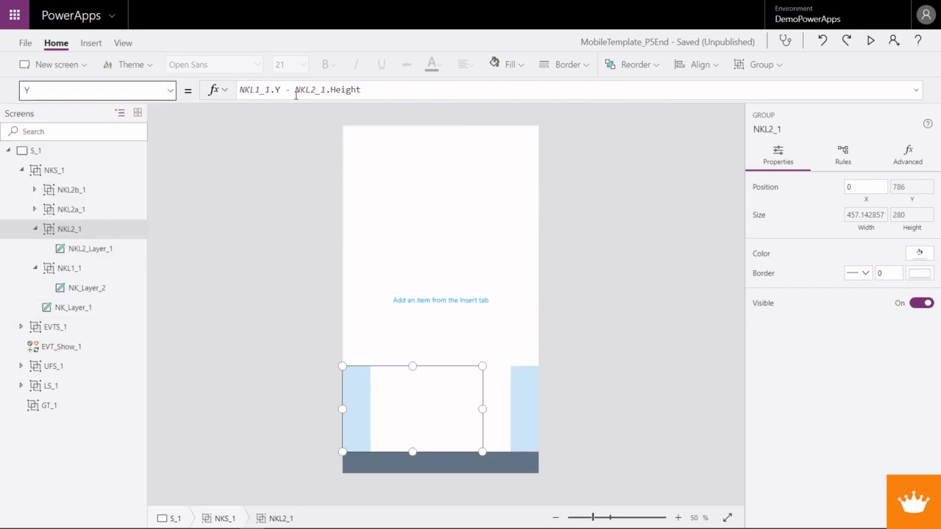
{"action": "left_click", "coordinate": [169, 90]}
{"action": "left_click", "coordinate": [63, 306]}
{"action": "left_click", "coordinate": [231, 90]}
{"action": "key", "text": "ctrl+v"}
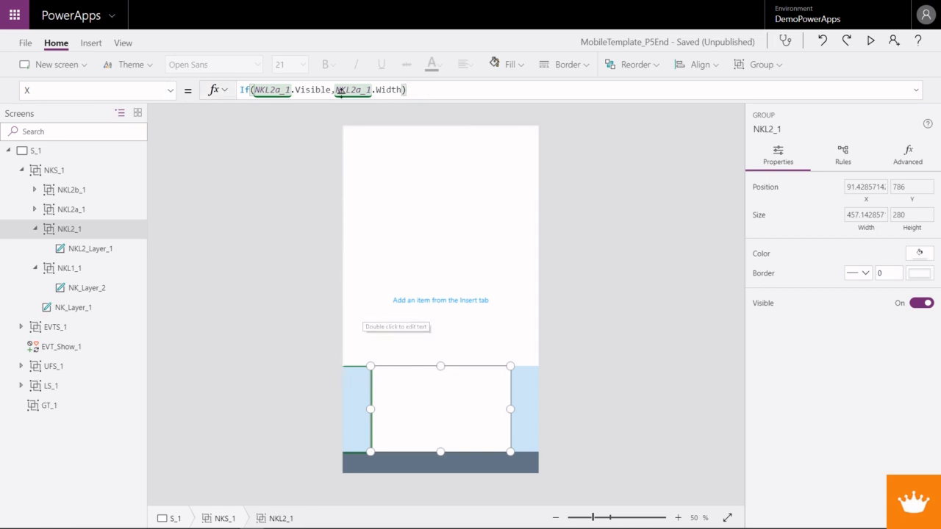
- Collapse the NKL1_1 and NKL2_1 groups in the screen tree
{"action": "left_click", "coordinate": [434, 310]}
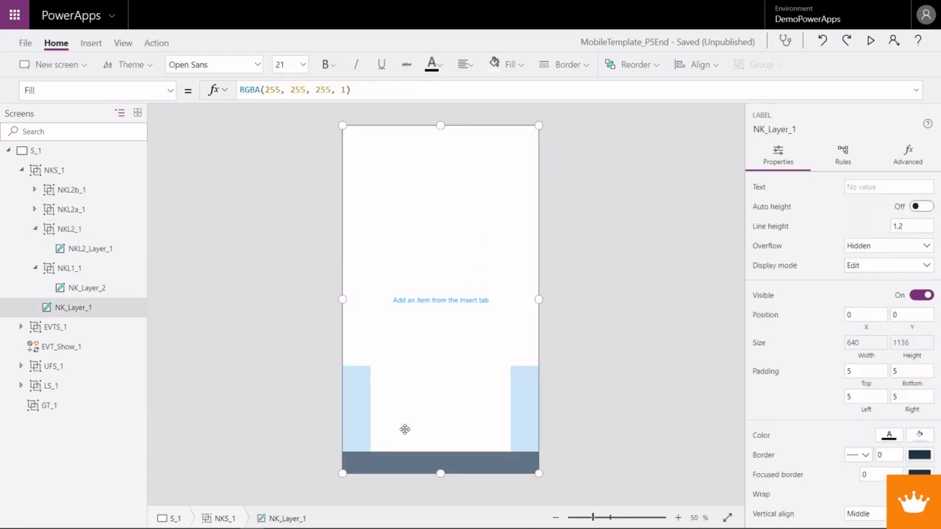
{"action": "left_click", "coordinate": [35, 268]}
{"action": "left_click", "coordinate": [34, 229]}
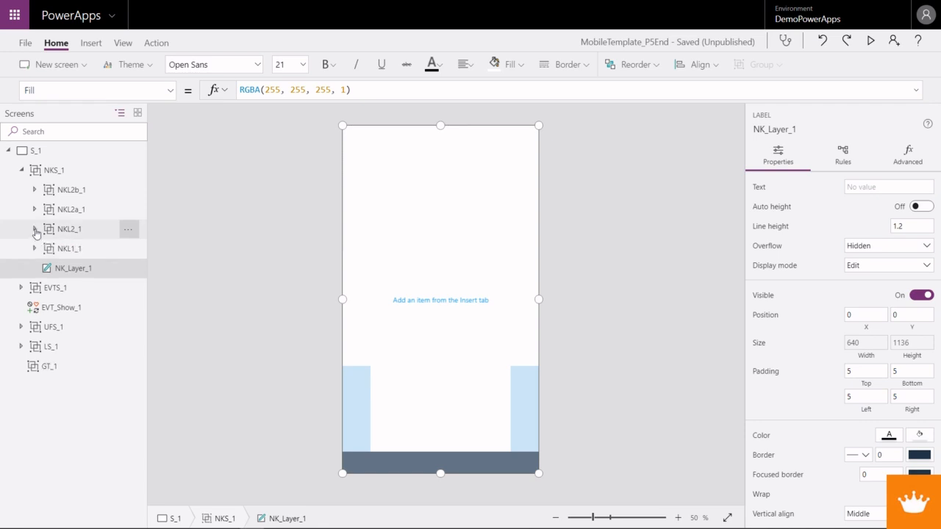
- Examine the placement of the NKL1_1, NKL2_1, NKL2a_1 and NKL2b_1 groups on the canvas one by one
{"action": "left_click", "coordinate": [65, 248]}
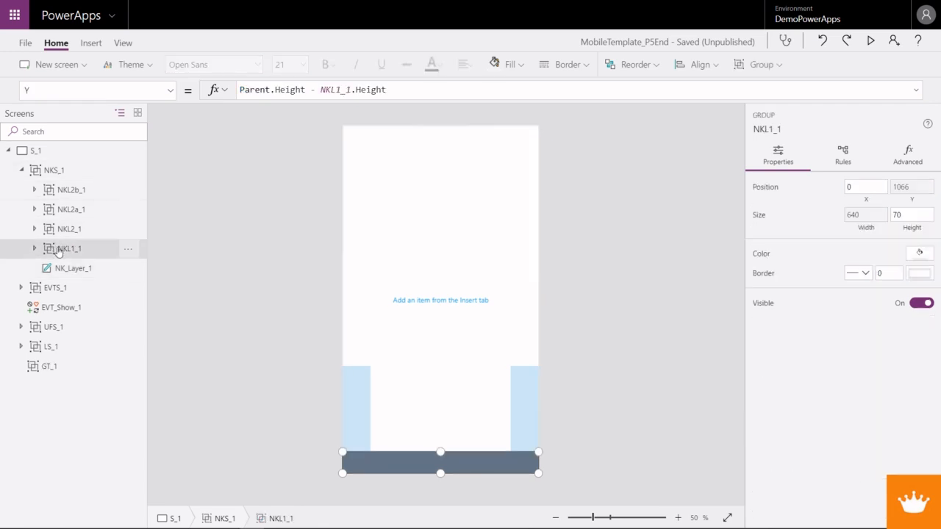
{"action": "left_click", "coordinate": [74, 230]}
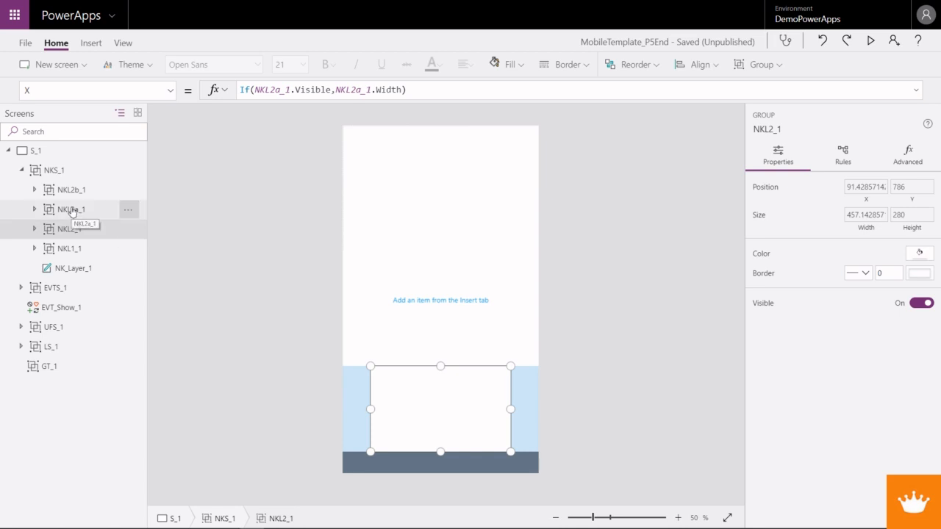
{"action": "left_click", "coordinate": [71, 211]}
{"action": "left_click", "coordinate": [69, 189]}
{"action": "left_click", "coordinate": [70, 209]}
{"action": "left_click", "coordinate": [70, 190]}
{"action": "left_click", "coordinate": [70, 210]}
{"action": "left_click", "coordinate": [70, 190]}
{"action": "left_click", "coordinate": [70, 209]}
{"action": "left_click", "coordinate": [70, 190]}
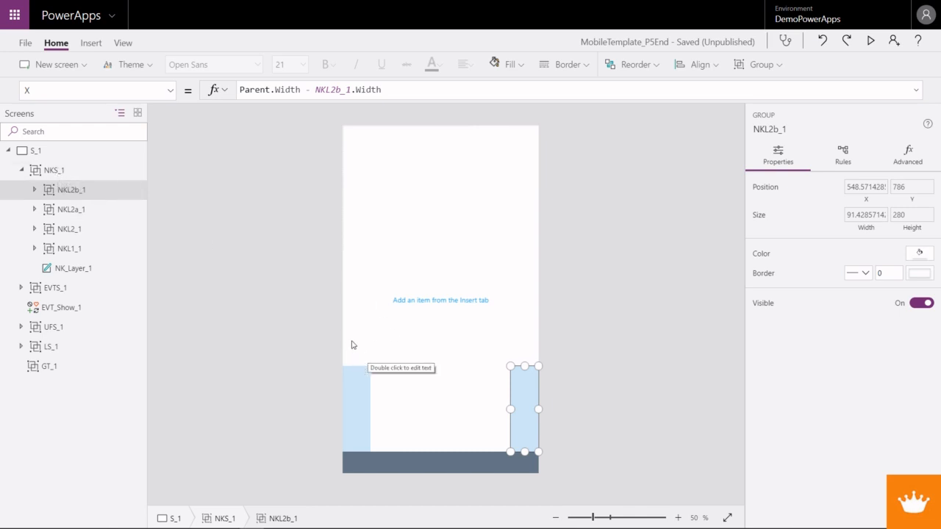
- Paste a copy of the NKL1_1 group into the NKS_1 group and rename the copy NKL3_1
{"action": "left_click", "coordinate": [63, 253]}
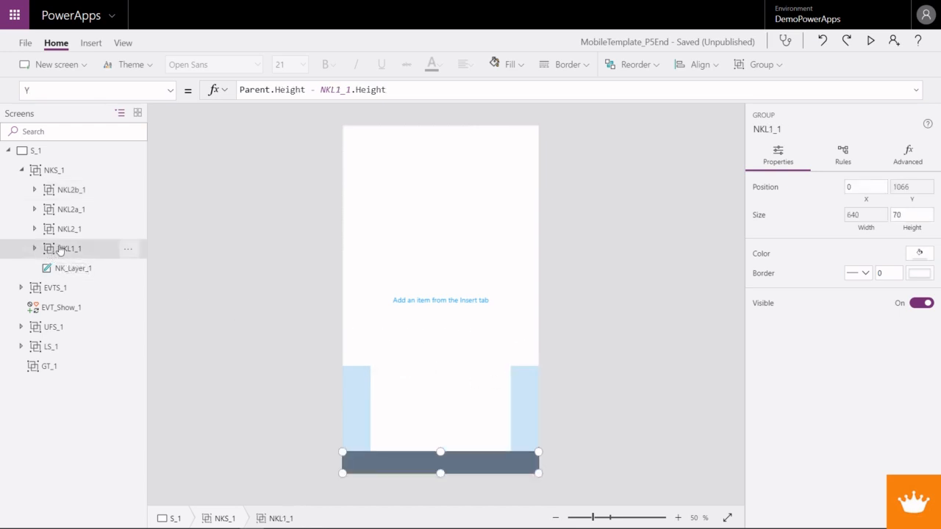
{"action": "left_click", "coordinate": [53, 177]}
{"action": "key", "text": "ctrl+v"}
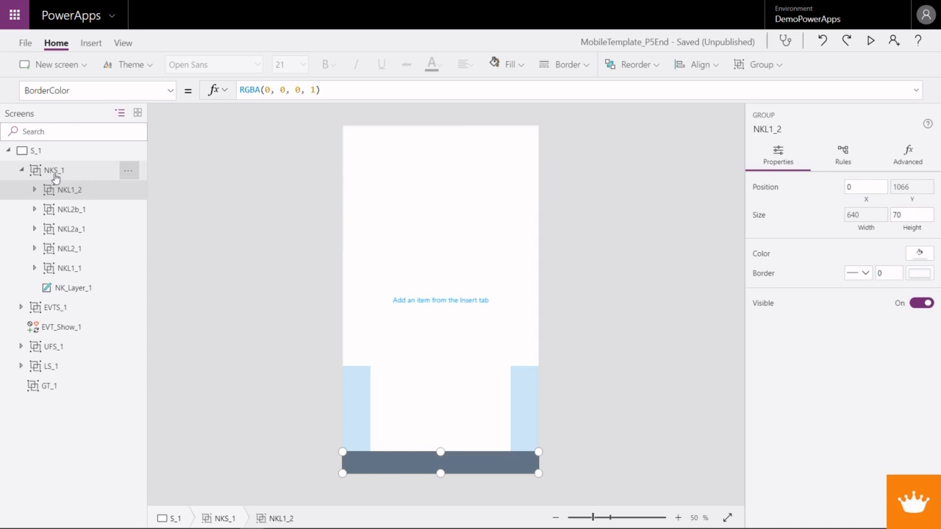
{"action": "right_click", "coordinate": [71, 197]}
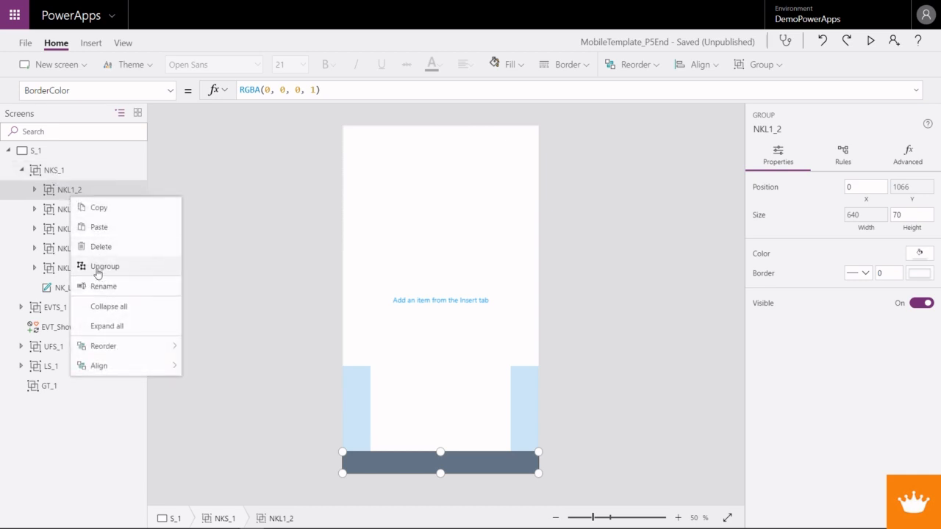
{"action": "left_click", "coordinate": [95, 286]}
{"action": "left_click", "coordinate": [79, 191]}
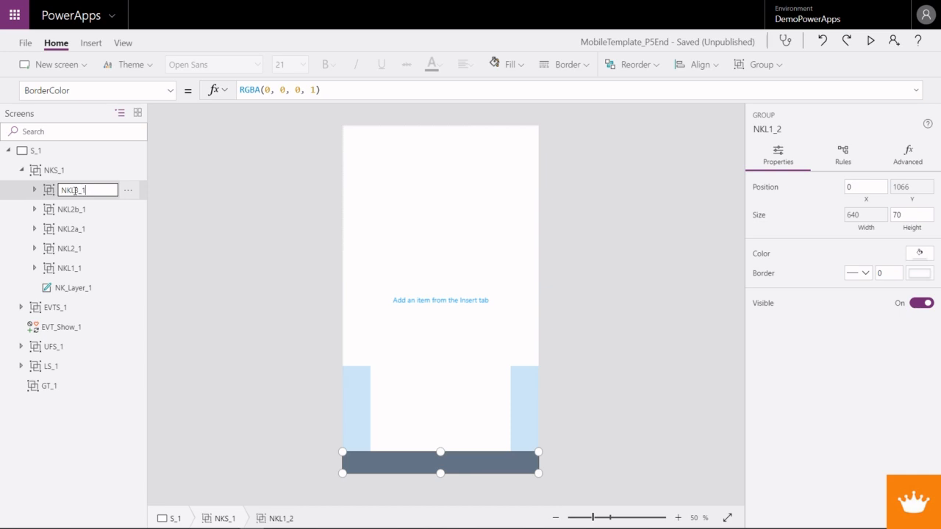
{"action": "key", "text": "Return"}
- Rename the label inside the NKL3_1 group to NKL3_Layer_1
{"action": "left_click", "coordinate": [34, 190]}
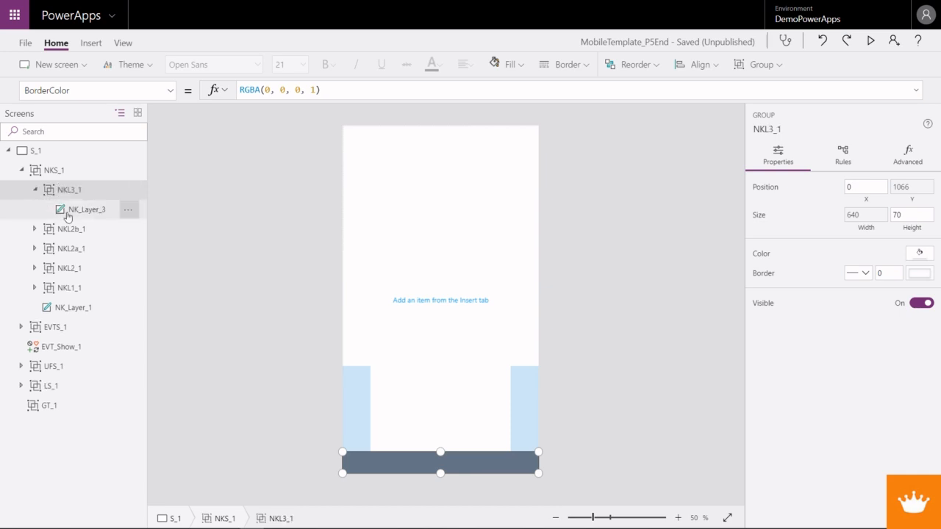
{"action": "right_click", "coordinate": [69, 219]}
{"action": "left_click", "coordinate": [95, 286]}
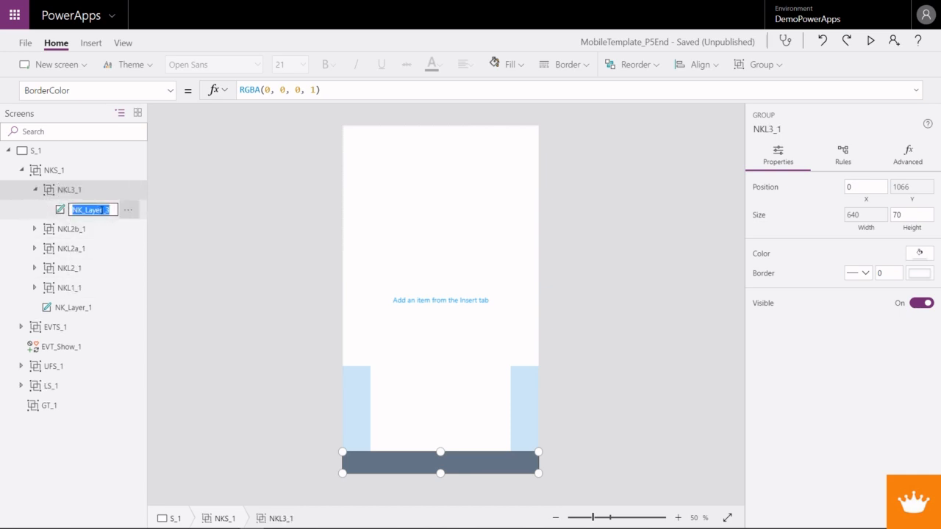
{"action": "left_click", "coordinate": [108, 210]}
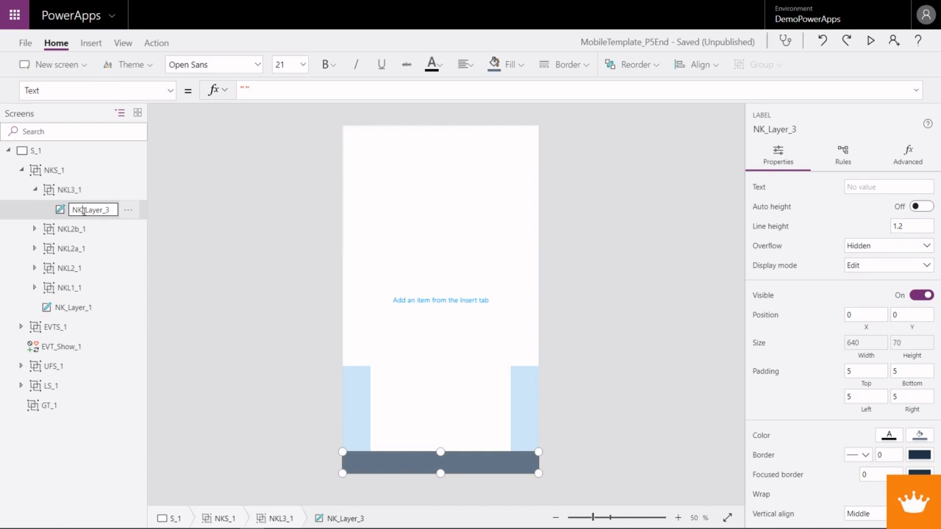
{"action": "type", "text": "L3"}
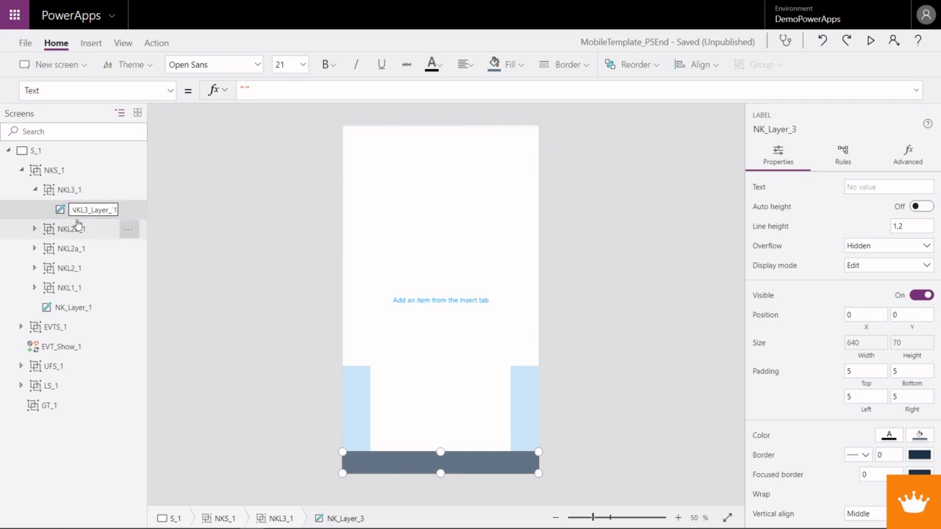
{"action": "type", "text": "1"}
{"action": "key", "text": "Return"}
- Set the Y formula of the NKL3_1 group to NKL2_1.Y - NKL3_1.Height
{"action": "left_click", "coordinate": [34, 229]}
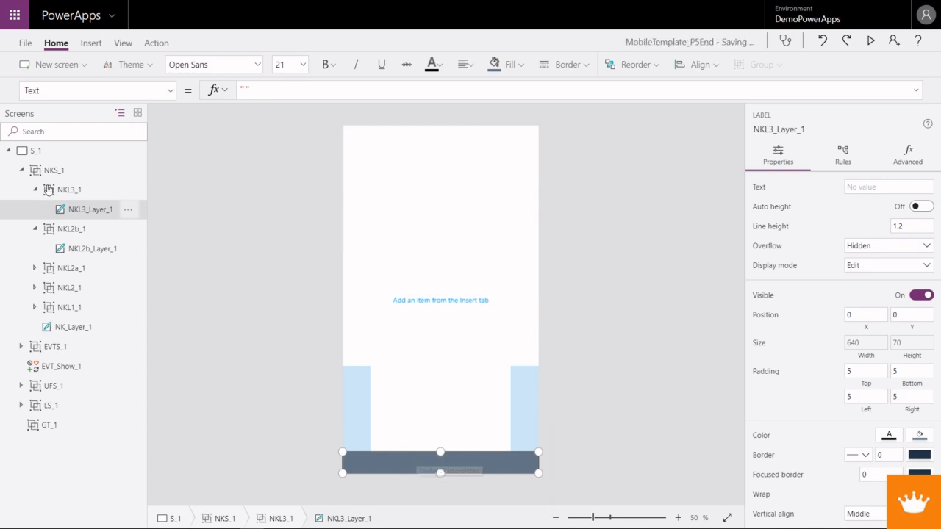
{"action": "left_click", "coordinate": [72, 190]}
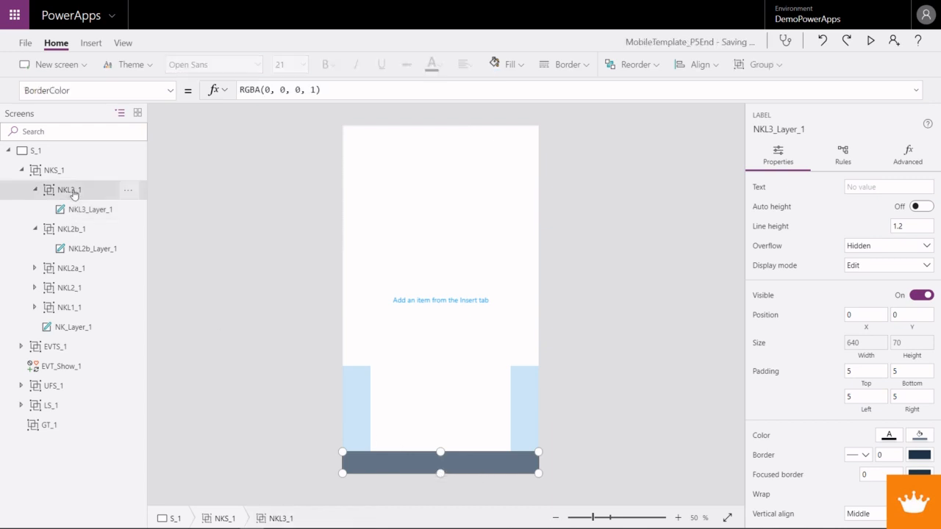
{"action": "left_click", "coordinate": [169, 91]}
{"action": "left_click", "coordinate": [96, 336]}
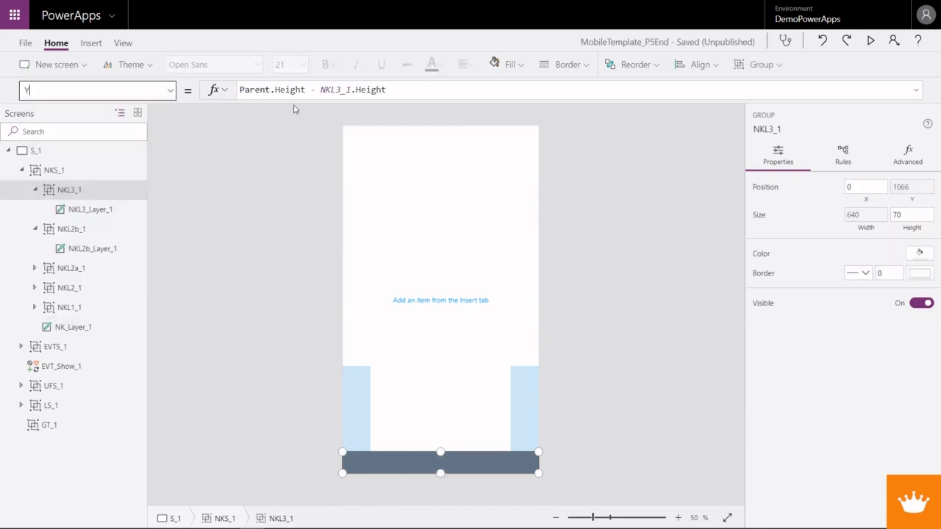
{"action": "left_click", "coordinate": [395, 89]}
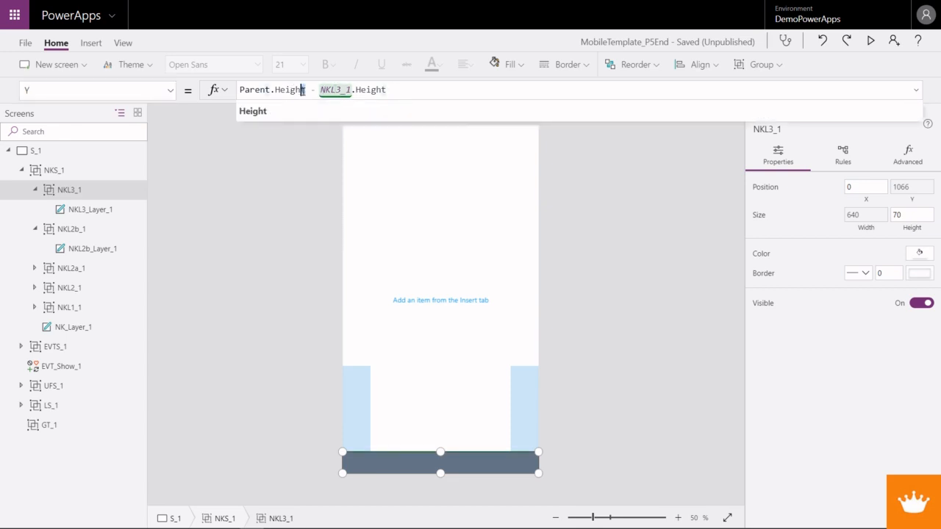
{"action": "left_click_drag", "start_coordinate": [303, 89], "coordinate": [240, 90]}
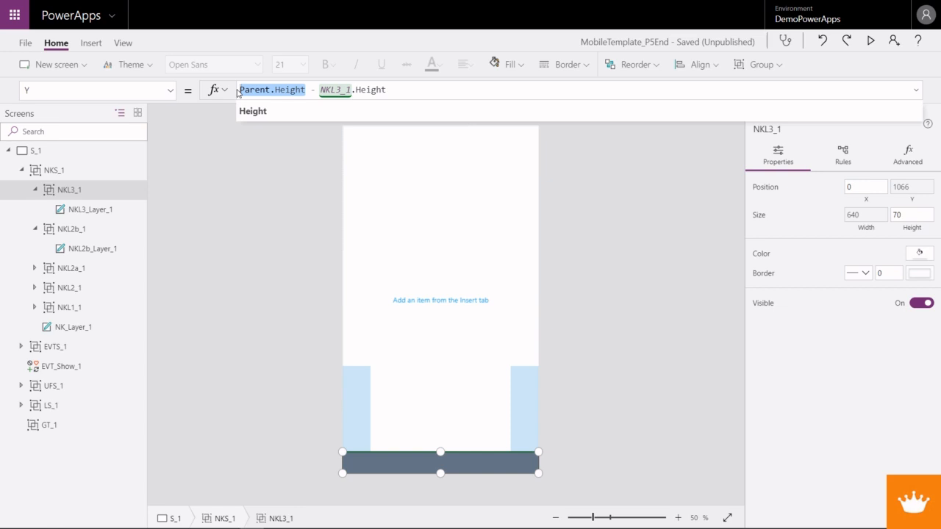
{"action": "type", "text": "NKL"}
{"action": "key", "text": "Down"}
{"action": "key", "text": "Tab"}
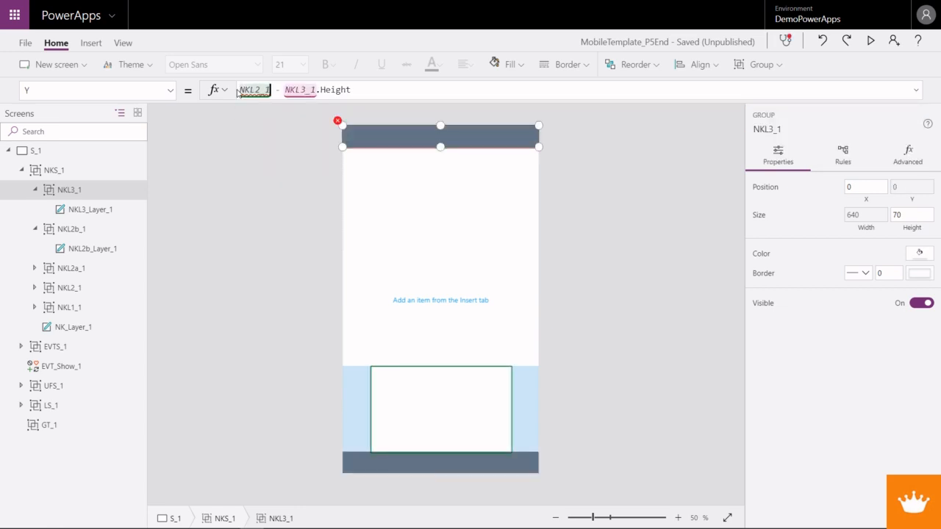
{"action": "type", "text": ".Y"}
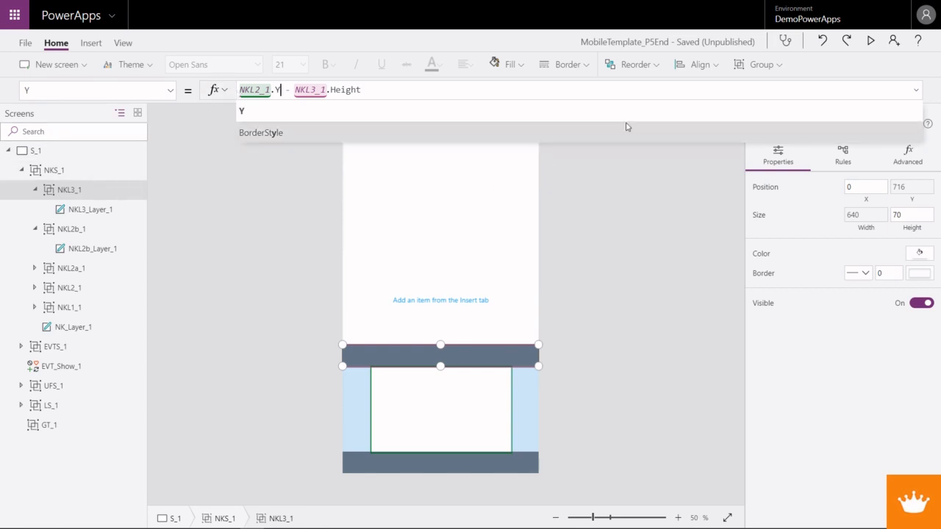
- Set the Color property of the NKL3_Layer_1 label to Header_1.Color
{"action": "left_click", "coordinate": [169, 90]}
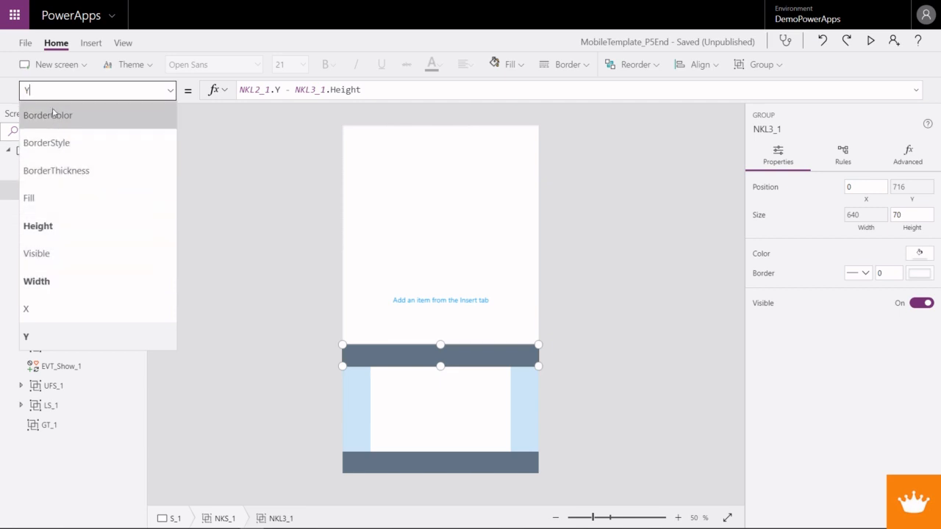
{"action": "left_click", "coordinate": [80, 209]}
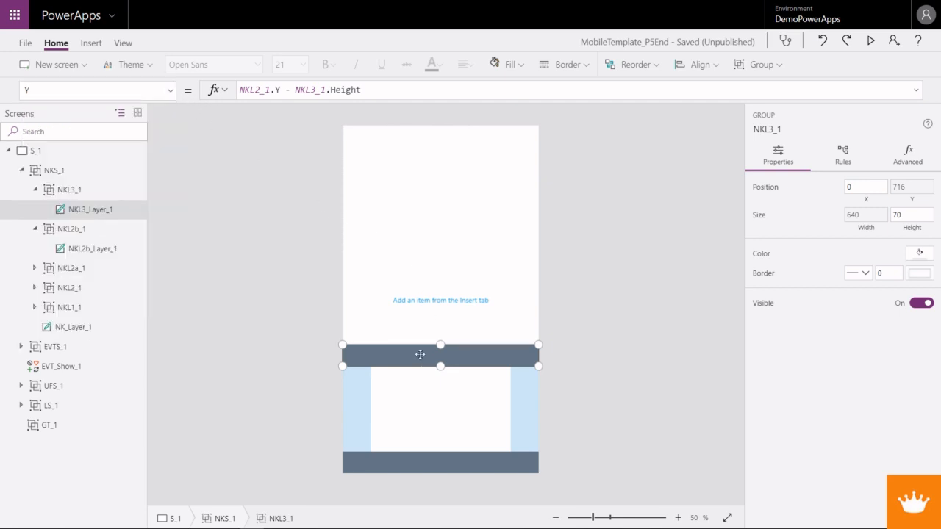
{"action": "left_click", "coordinate": [81, 209]}
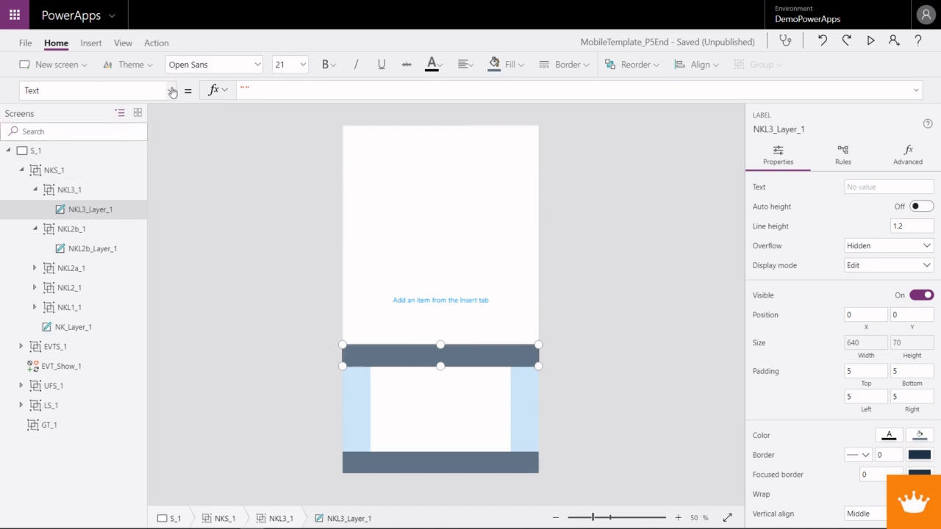
{"action": "left_click", "coordinate": [170, 91]}
{"action": "scroll", "coordinate": [61, 249], "scroll_direction": "up", "scroll_amount": 5}
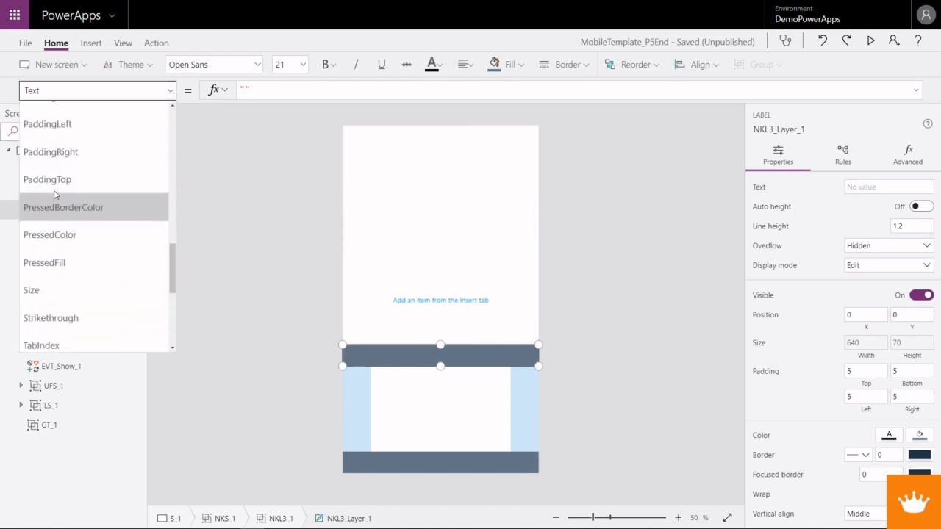
{"action": "scroll", "coordinate": [44, 212], "scroll_direction": "up", "scroll_amount": 4}
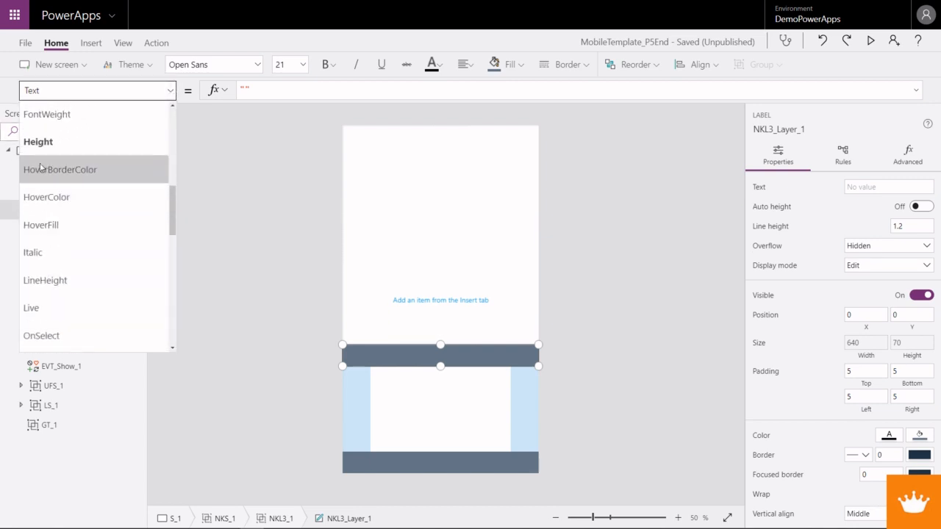
{"action": "scroll", "coordinate": [43, 158], "scroll_direction": "up", "scroll_amount": 2}
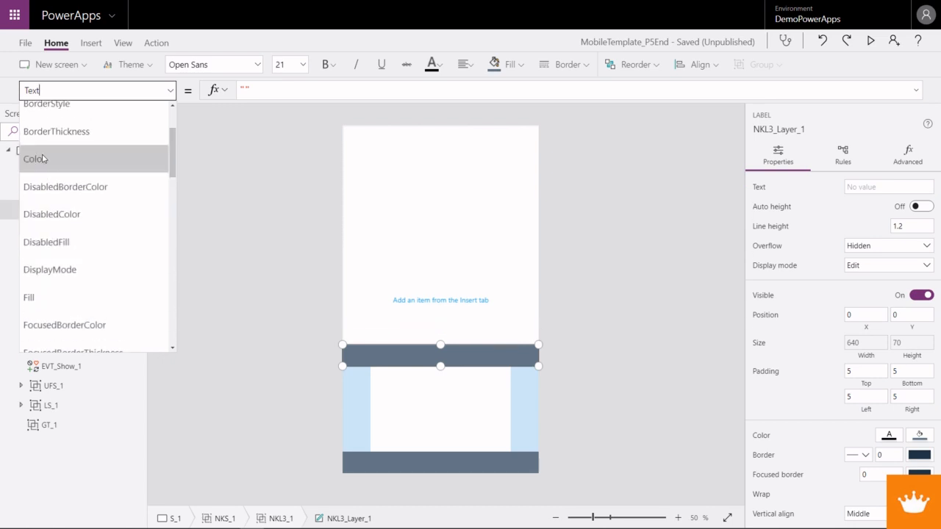
{"action": "left_click", "coordinate": [43, 157]}
{"action": "left_click_drag", "start_coordinate": [321, 90], "coordinate": [239, 89]}
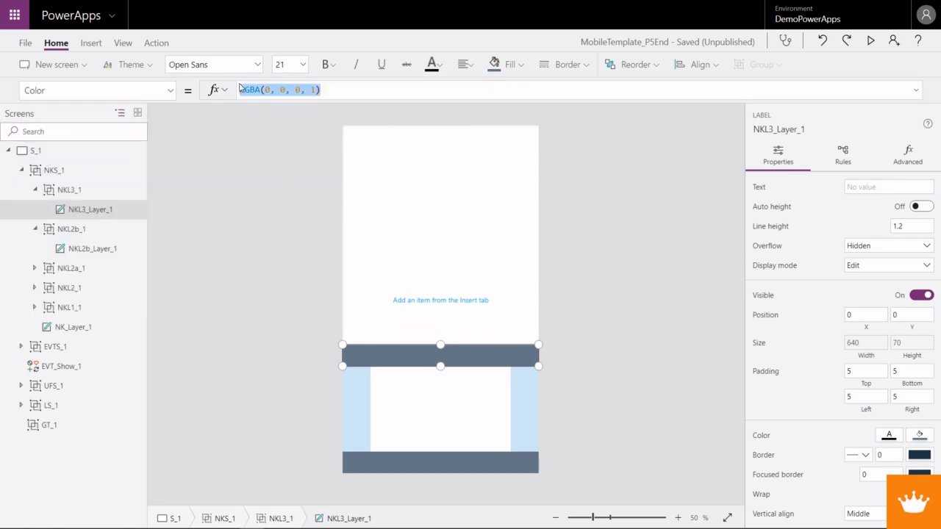
{"action": "type", "text": "Header_1.Color"}
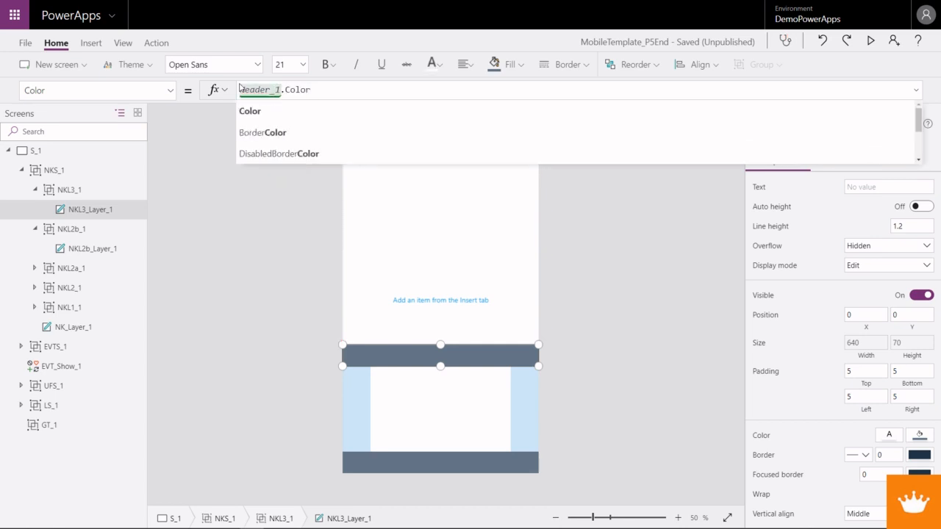
- Enter "Text" as the text of the NKL3_Layer_1 label
{"action": "left_click", "coordinate": [878, 187]}
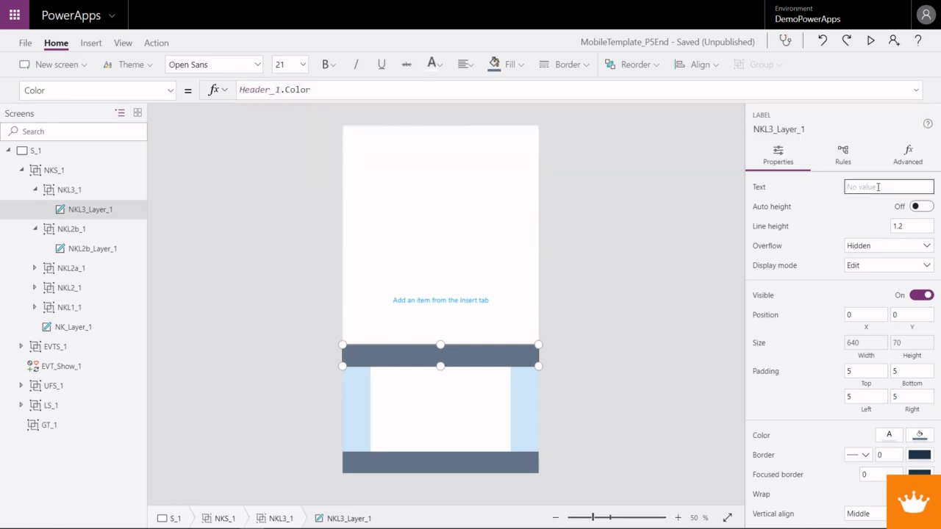
{"action": "type", "text": "Text"}
{"action": "left_click", "coordinate": [481, 298]}
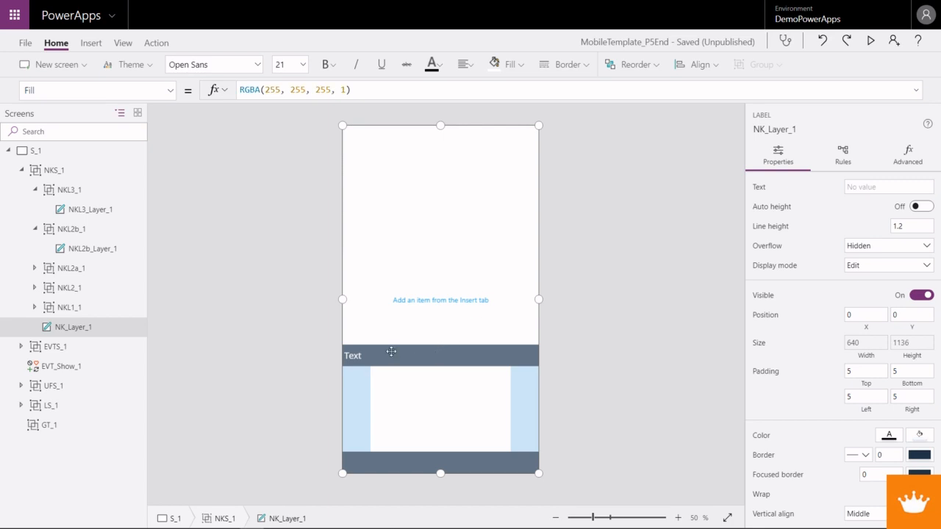
- Center the NKL3_Layer_1 label's text horizontally and set its vertical alignment to Top
{"action": "left_click", "coordinate": [86, 211]}
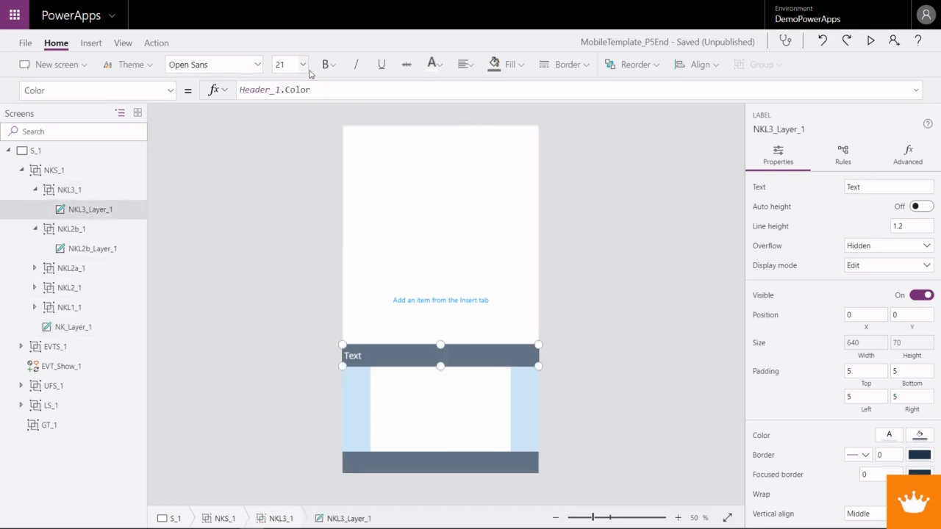
{"action": "left_click", "coordinate": [464, 64]}
{"action": "left_click", "coordinate": [483, 114]}
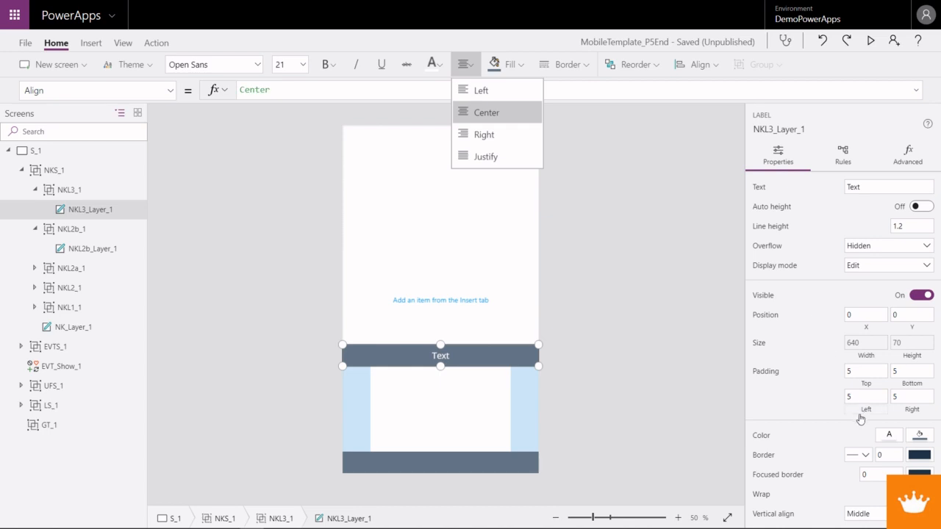
{"action": "left_click", "coordinate": [875, 514]}
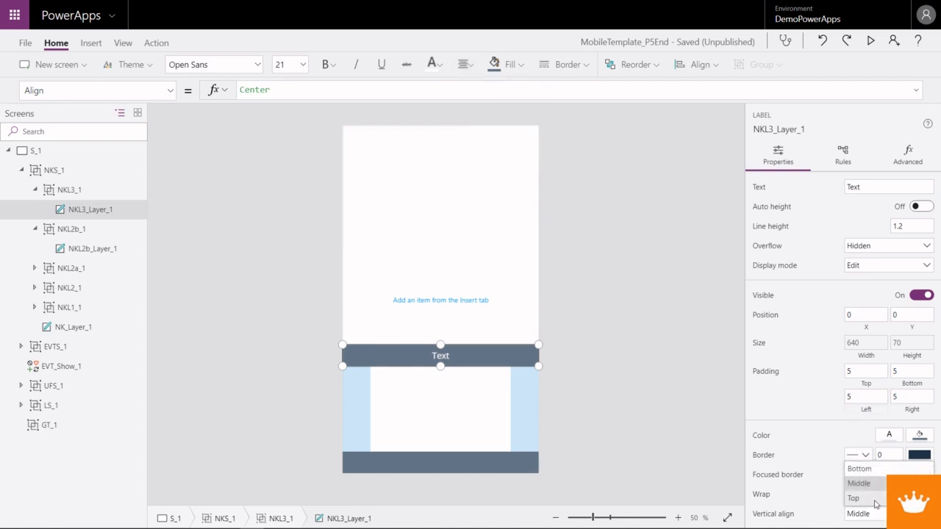
{"action": "left_click", "coordinate": [853, 498]}
- Set the top padding of the NKL3_Layer_1 label to 10
{"action": "left_click", "coordinate": [865, 370]}
{"action": "type", "text": "10"}
{"action": "key", "text": "Tab"}
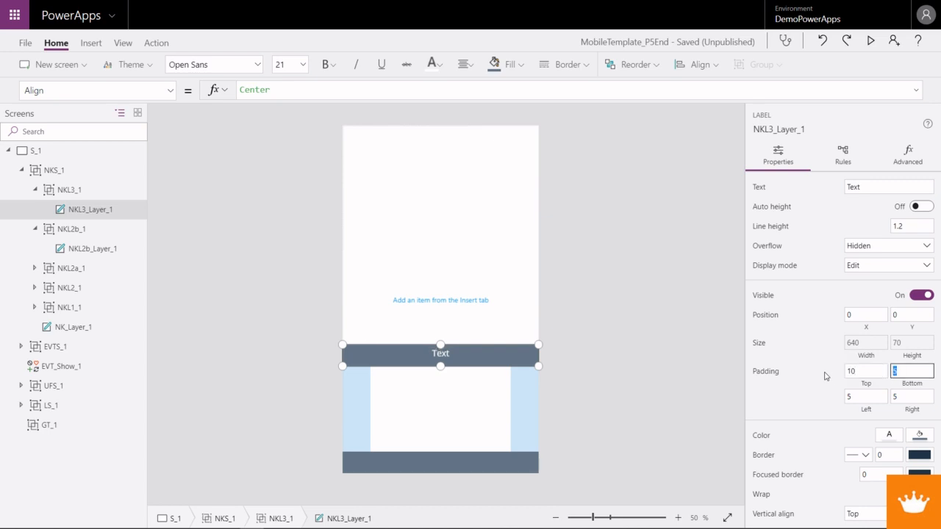
- Set the NKL3_Layer_1 label's font size to 24 and its font weight to Semibold
{"action": "left_click", "coordinate": [301, 66]}
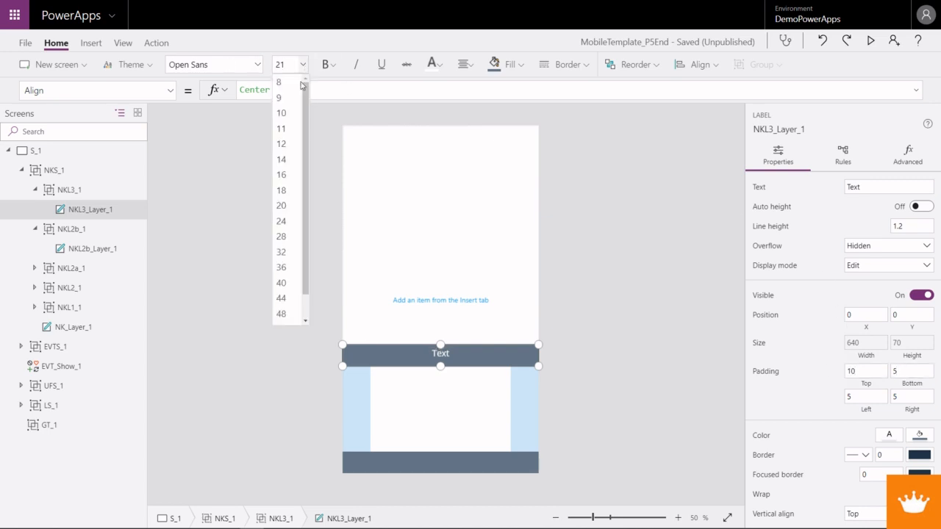
{"action": "left_click", "coordinate": [281, 221]}
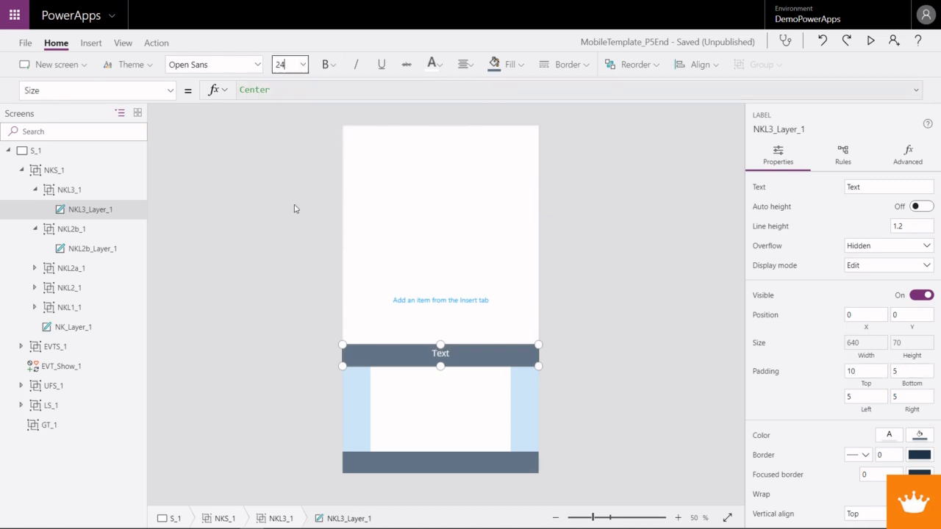
{"action": "left_click", "coordinate": [329, 65]}
{"action": "left_click", "coordinate": [337, 120]}
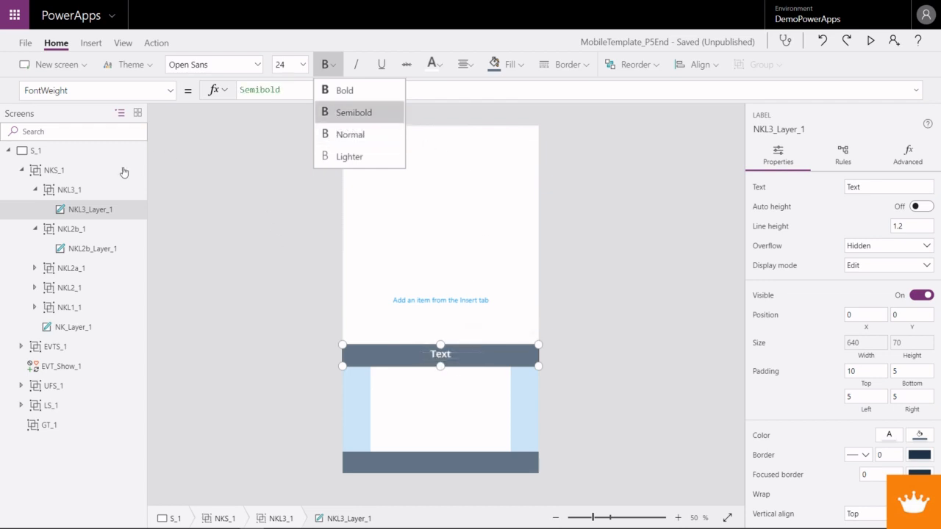
- Set the Height formula of the NKL3_1 group to NKL1_1.Height * 2
{"action": "left_click", "coordinate": [79, 196]}
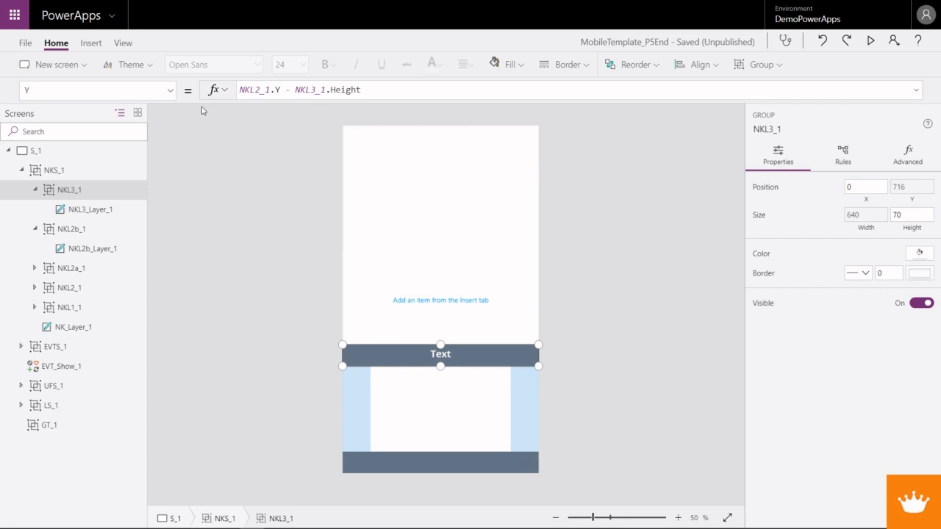
{"action": "left_click", "coordinate": [171, 90]}
{"action": "left_click", "coordinate": [124, 228]}
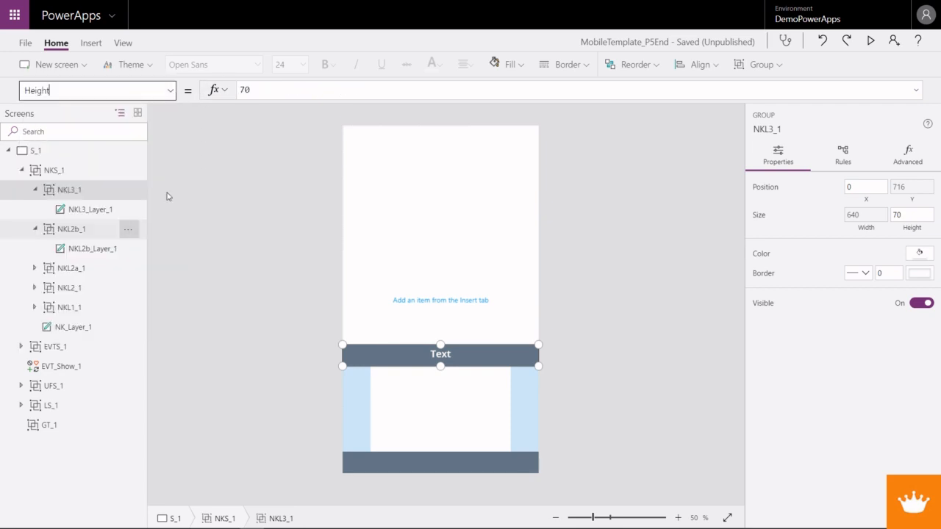
{"action": "double_click", "coordinate": [246, 90]}
{"action": "type", "text": "NKL"}
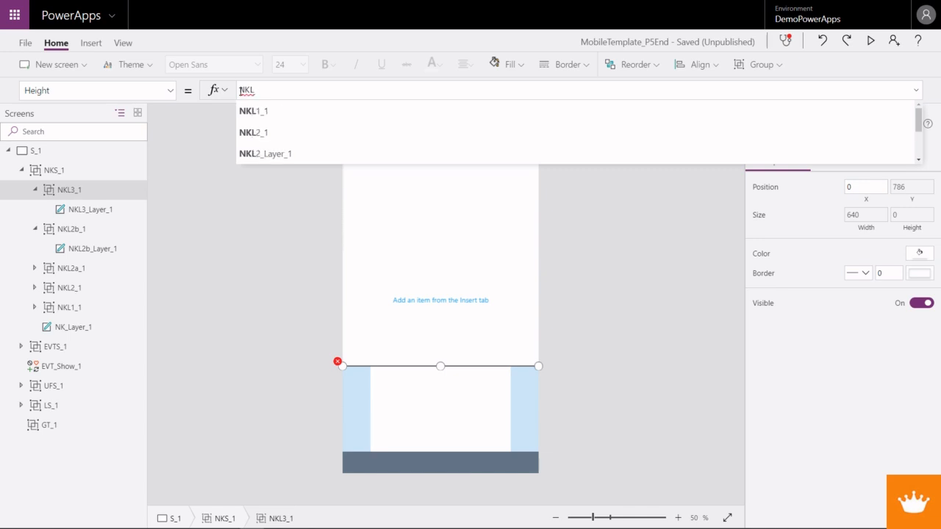
{"action": "key", "text": "Tab"}
{"action": "type", "text": ".He"}
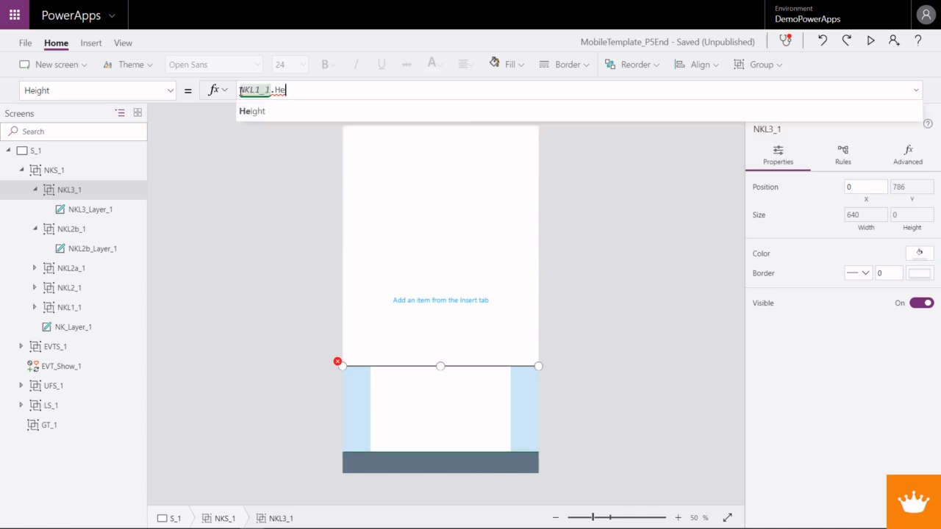
{"action": "key", "text": "Tab"}
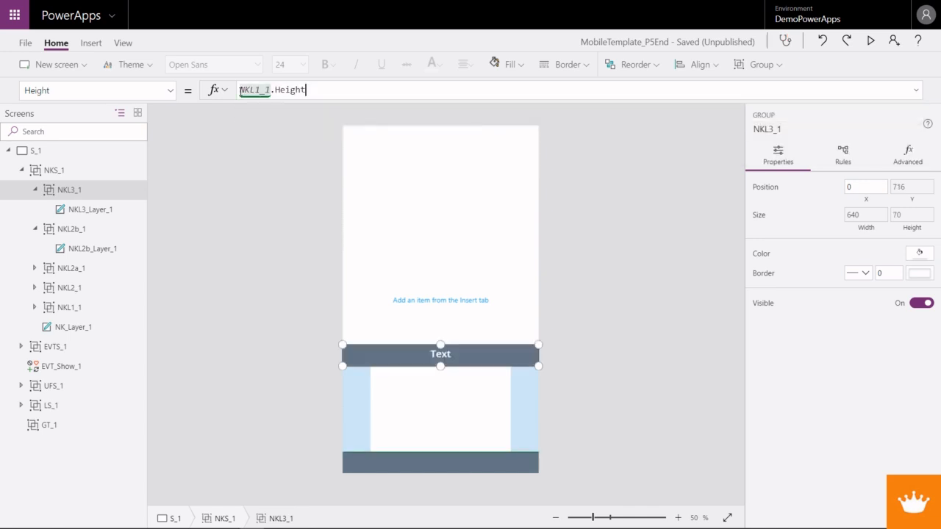
{"action": "type", "text": "* 2"}
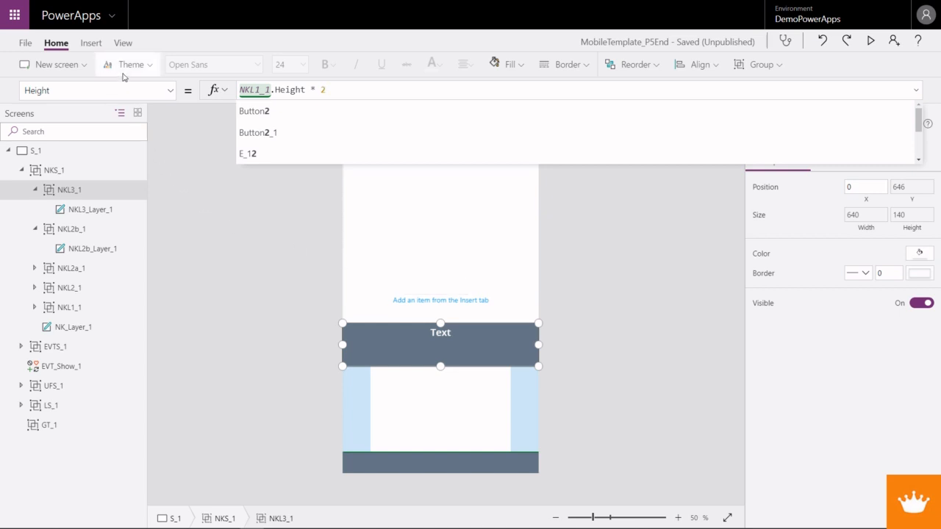
- Insert a label into the NKL3_1 group and set its Fill formula to Header_1.Color
{"action": "left_click", "coordinate": [92, 44]}
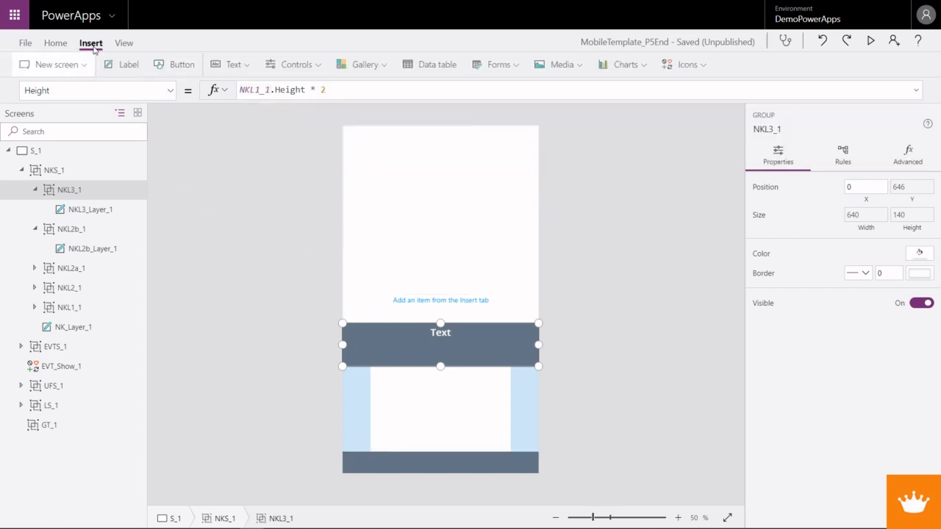
{"action": "left_click", "coordinate": [130, 64]}
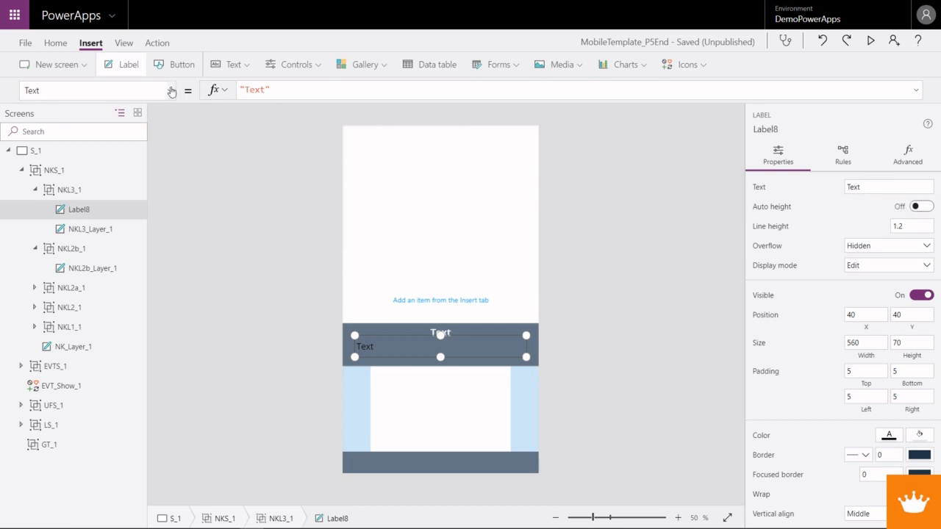
{"action": "left_click", "coordinate": [171, 90]}
{"action": "scroll", "coordinate": [100, 306], "scroll_direction": "down", "scroll_amount": 3}
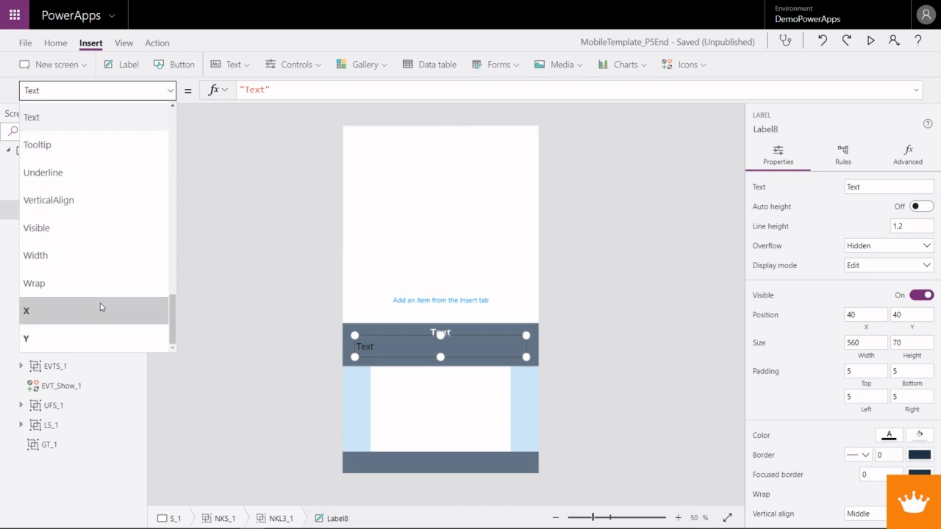
{"action": "scroll", "coordinate": [101, 307], "scroll_direction": "up", "scroll_amount": 8}
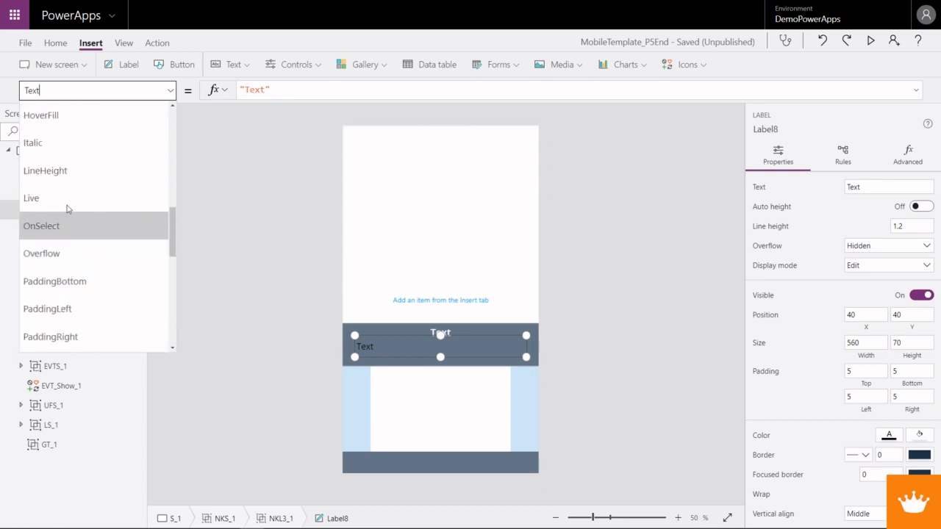
{"action": "scroll", "coordinate": [66, 210], "scroll_direction": "up", "scroll_amount": 5}
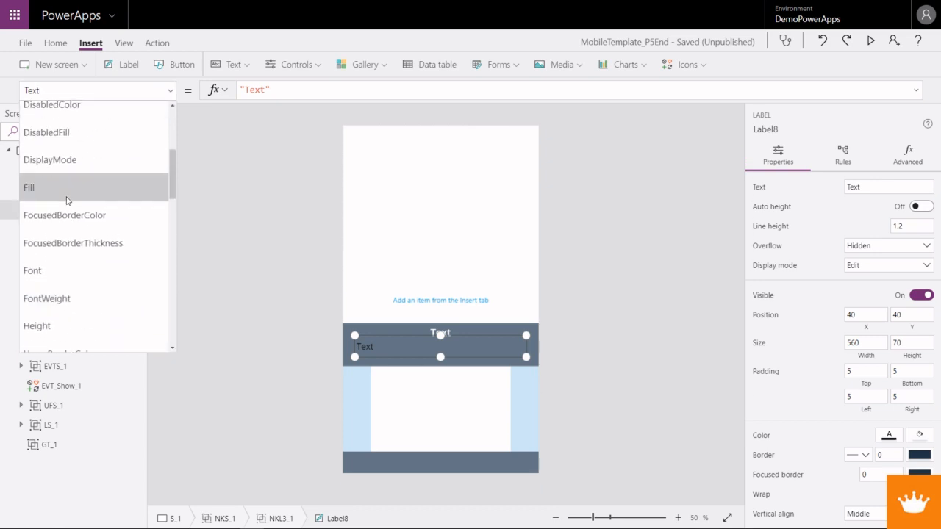
{"action": "left_click", "coordinate": [66, 189]}
{"action": "type", "text": "Header"}
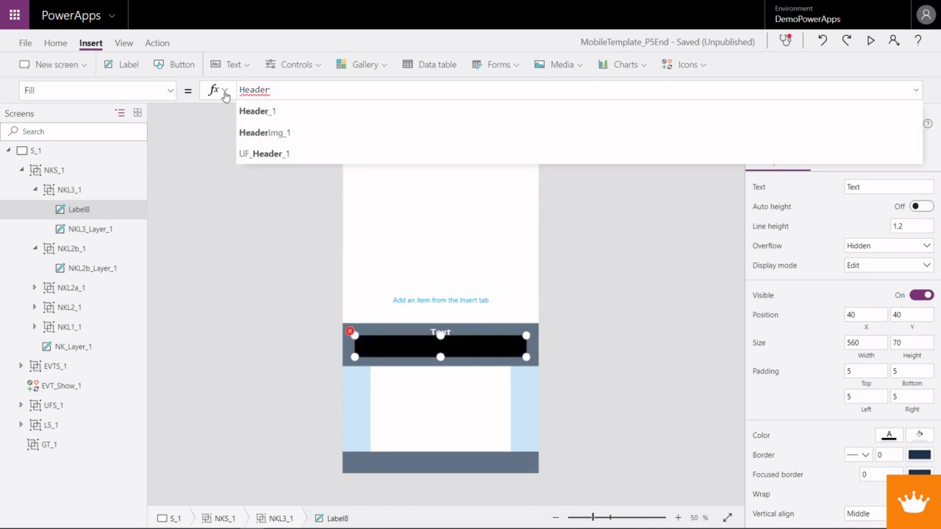
{"action": "key", "text": "Tab"}
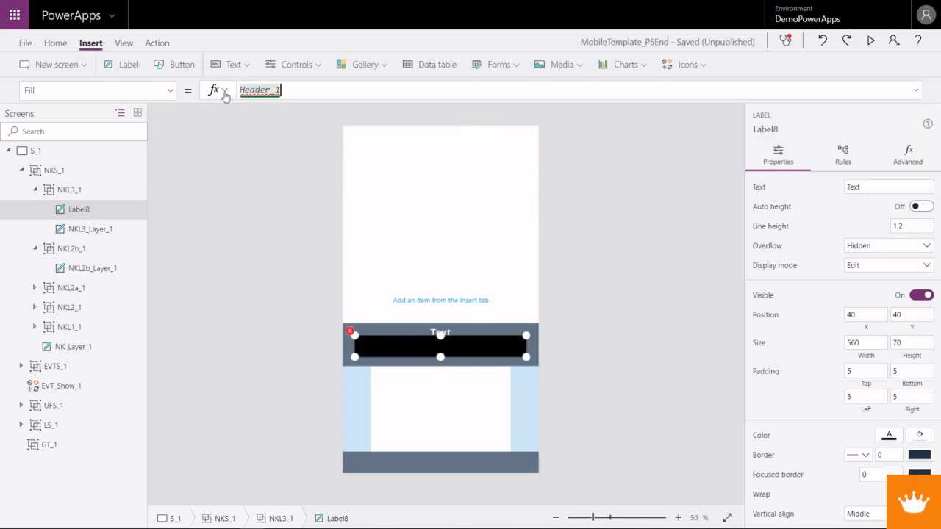
{"action": "type", "text": ".Color"}
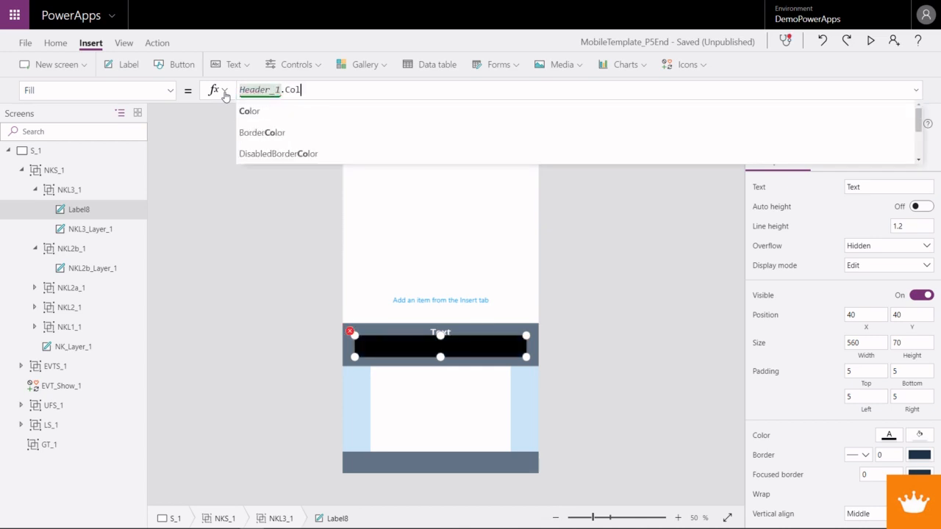
- Set the new label's Color formula to Header_1.Fill
{"action": "left_click", "coordinate": [169, 90]}
{"action": "scroll", "coordinate": [124, 218], "scroll_direction": "up", "scroll_amount": 2}
{"action": "scroll", "coordinate": [124, 218], "scroll_direction": "up", "scroll_amount": 2}
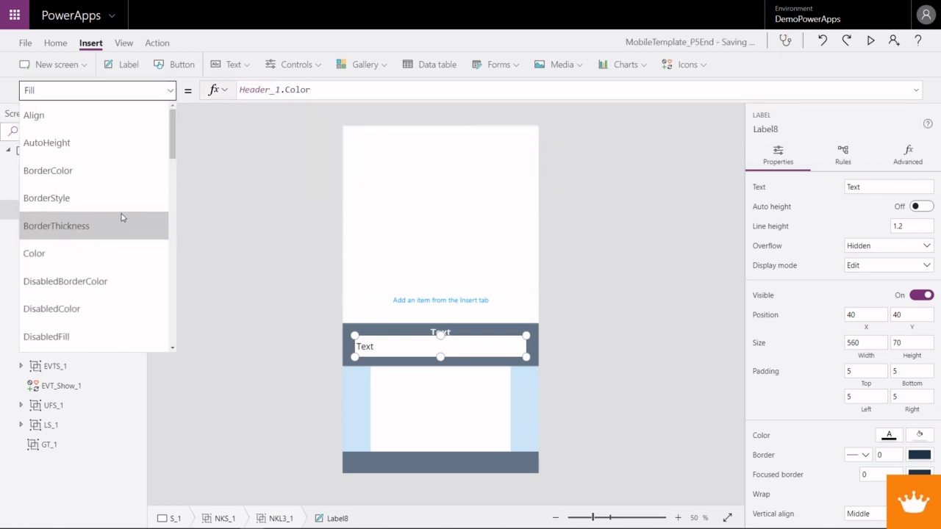
{"action": "left_click", "coordinate": [122, 252]}
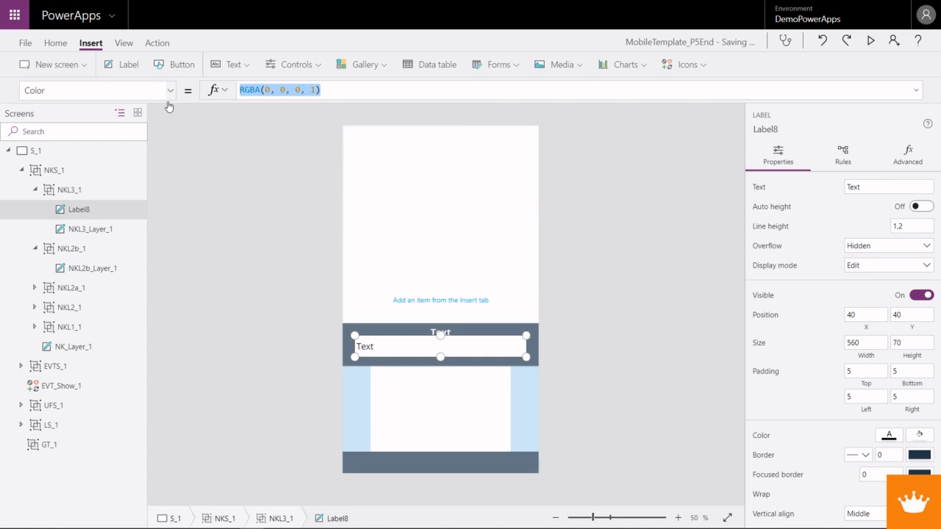
{"action": "type", "text": "Header_1"}
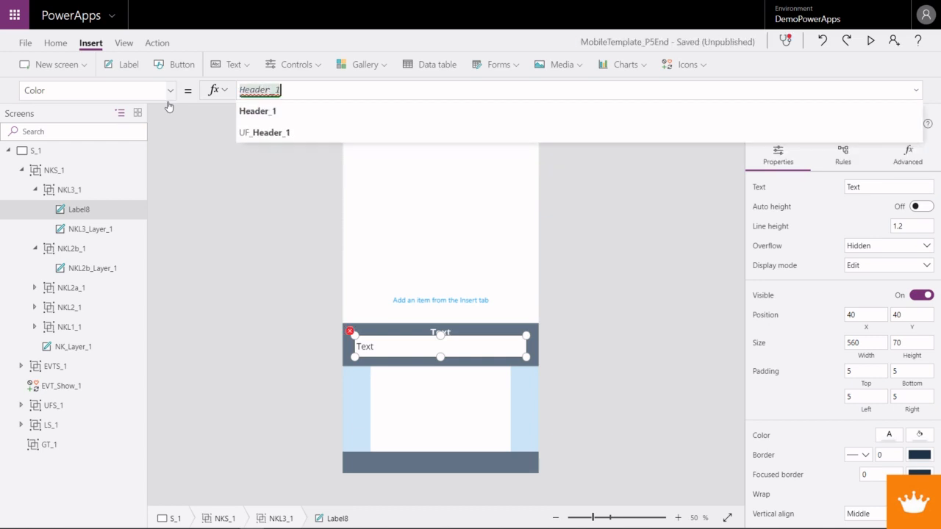
{"action": "type", "text": ".Fill"}
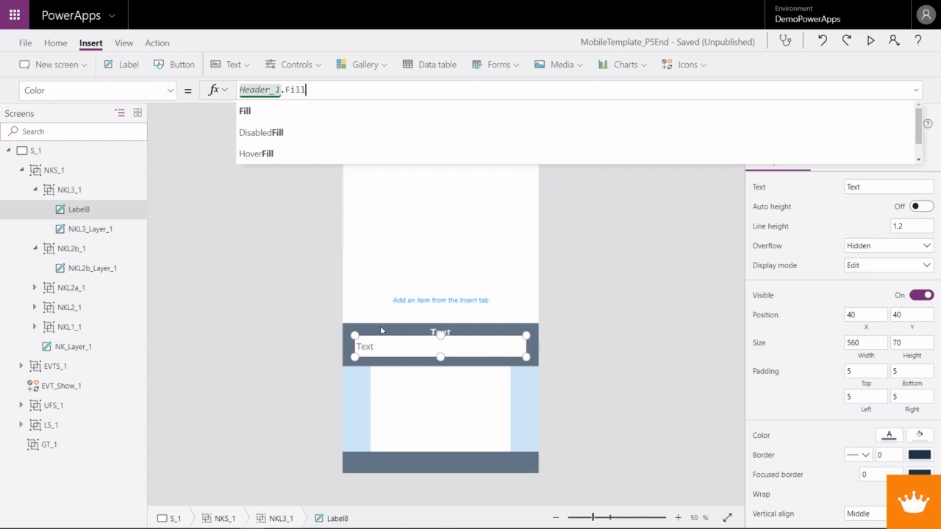
- Rename the new label in the NKL3_1 group as NKL3_KValue_1
{"action": "right_click", "coordinate": [87, 217]}
{"action": "left_click", "coordinate": [123, 292]}
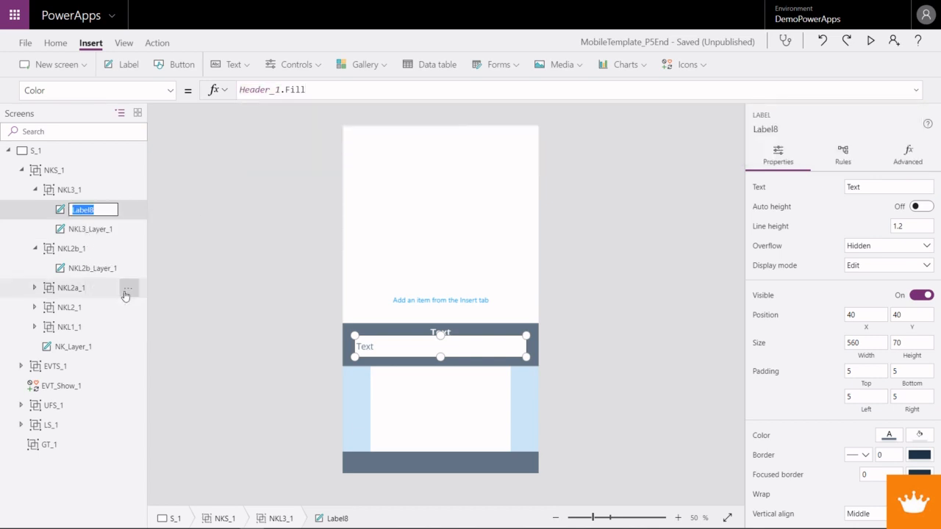
{"action": "type", "text": "NK"}
{"action": "type", "text": "_1"}
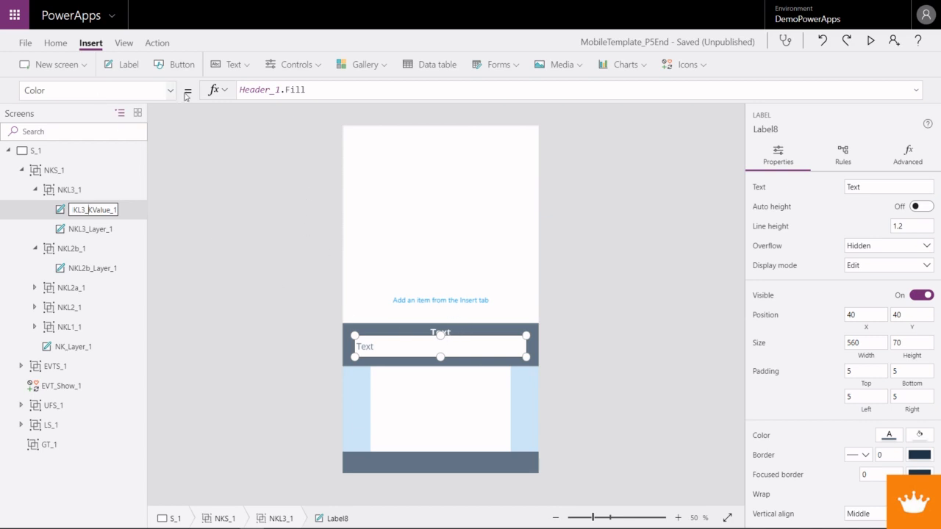
{"action": "key", "text": "Return"}
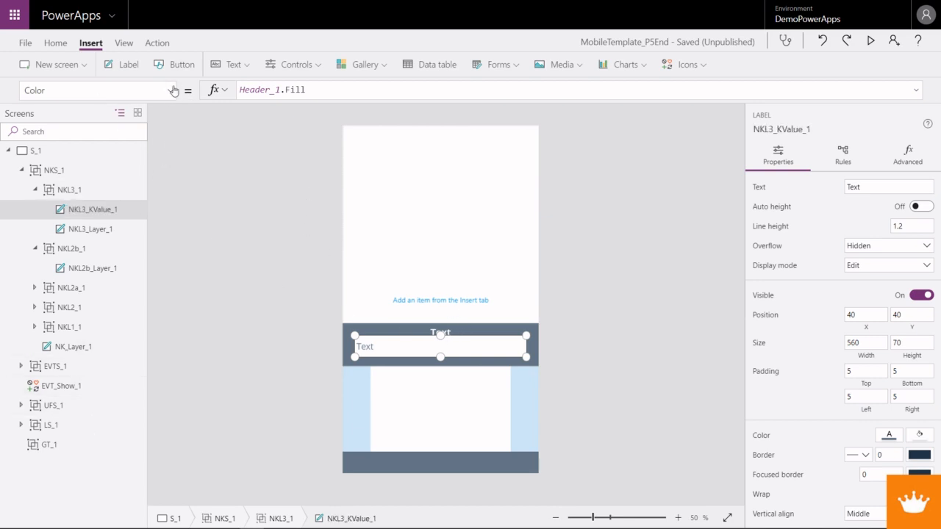
- Set the Y formula of the NKL3_KValue_1 label to Parent.Height - NKL3_KValue_1.Height
{"action": "left_click", "coordinate": [174, 89]}
{"action": "scroll", "coordinate": [111, 309], "scroll_direction": "down", "scroll_amount": 8}
{"action": "scroll", "coordinate": [81, 330], "scroll_direction": "down", "scroll_amount": 3}
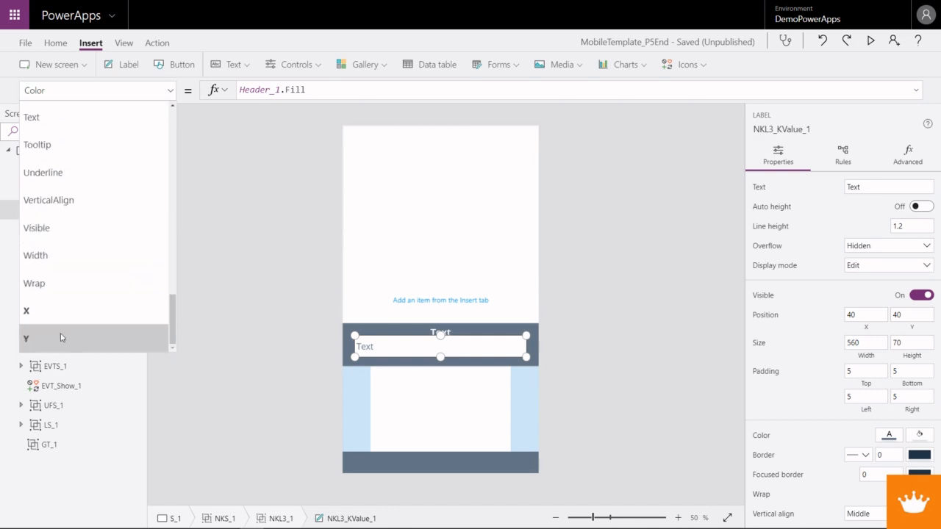
{"action": "left_click", "coordinate": [60, 337]}
{"action": "left_click", "coordinate": [245, 90]}
{"action": "type", "text": "Parent."}
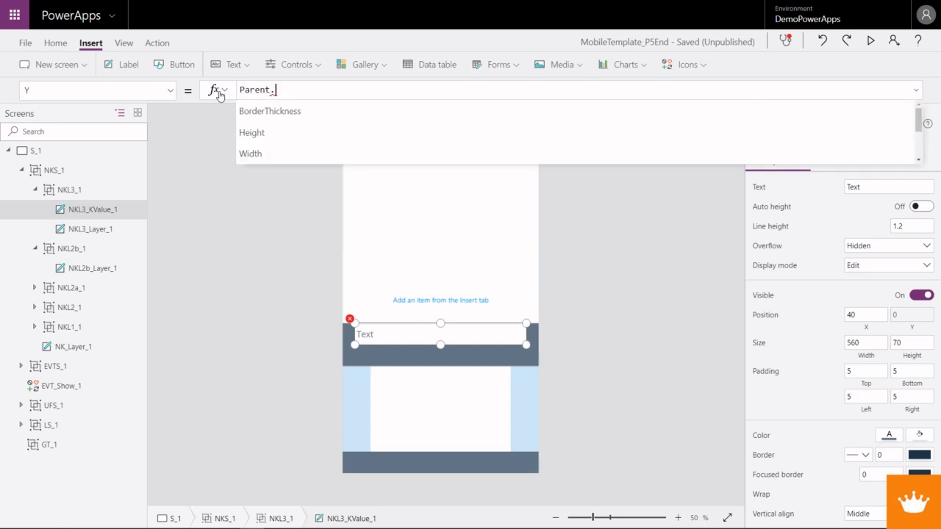
{"action": "type", "text": "Height "}
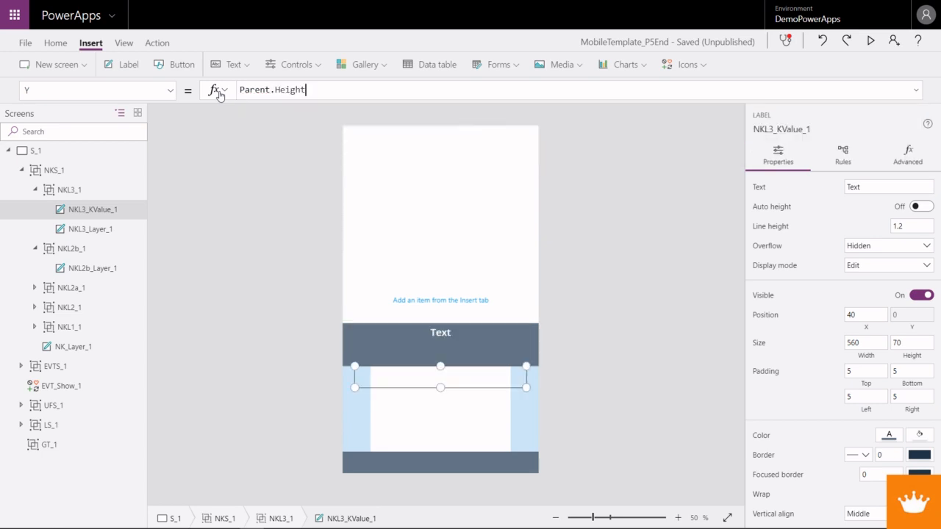
{"action": "type", "text": "- NKL"}
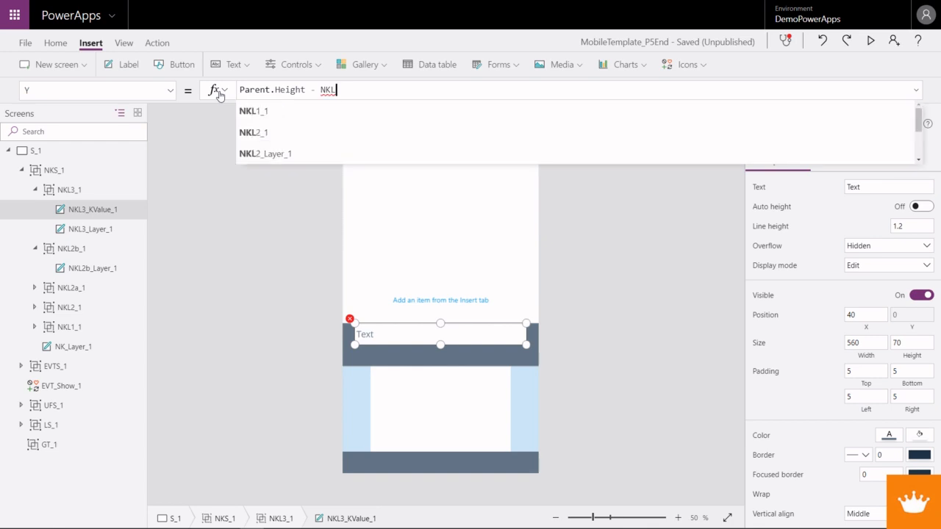
{"action": "type", "text": "3"}
{"action": "key", "text": "Down"}
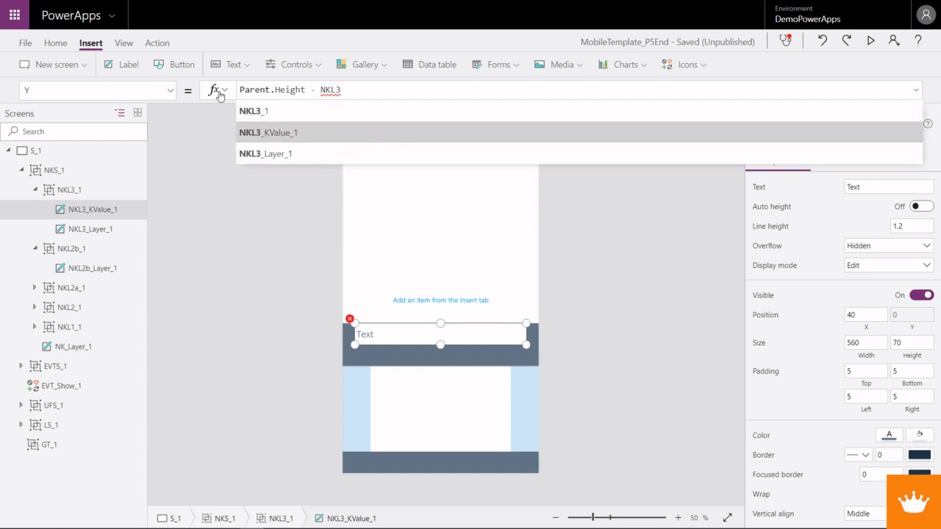
{"action": "key", "text": "Tab"}
{"action": "type", "text": ".Hei"}
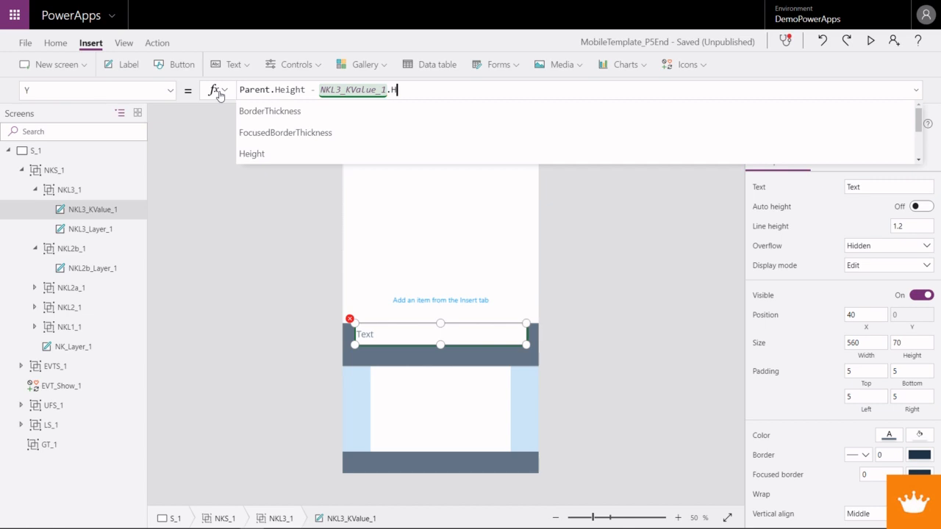
{"action": "key", "text": "Tab"}
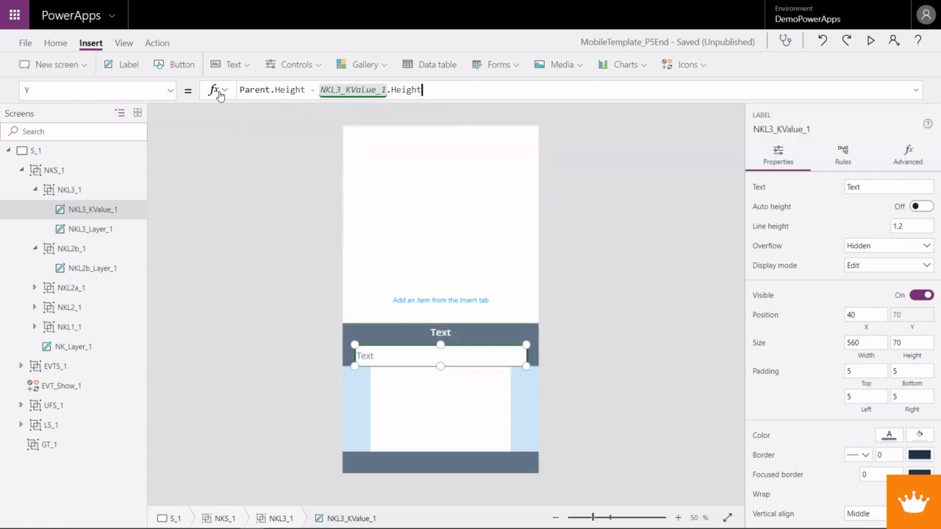
- Subtract a further 15 in the NKL3_KValue_1 label's Y formula and check the layout in the app preview
{"action": "type", "text": "- E_20"}
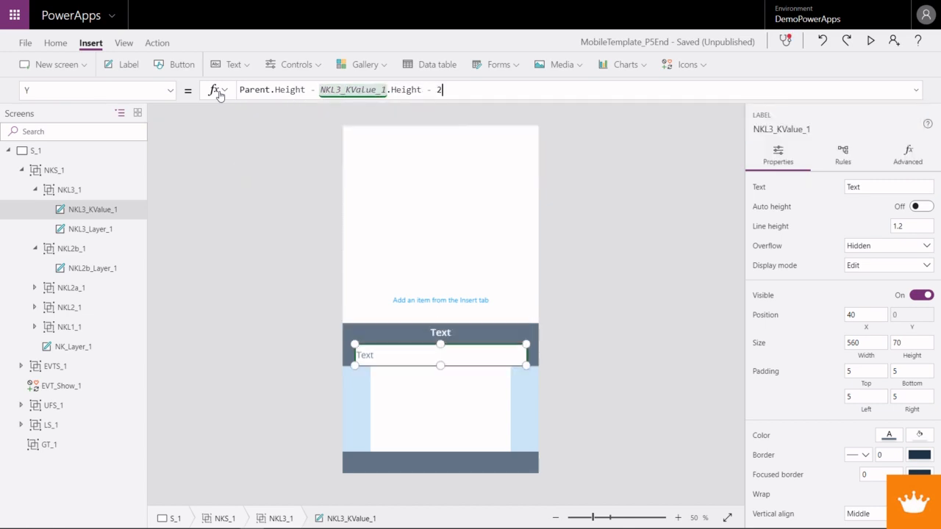
{"action": "key", "text": "BackSpace"}
{"action": "key", "text": "BackSpace"}
{"action": "key", "text": "BackSpace"}
{"action": "key", "text": "BackSpace"}
{"action": "type", "text": "20"}
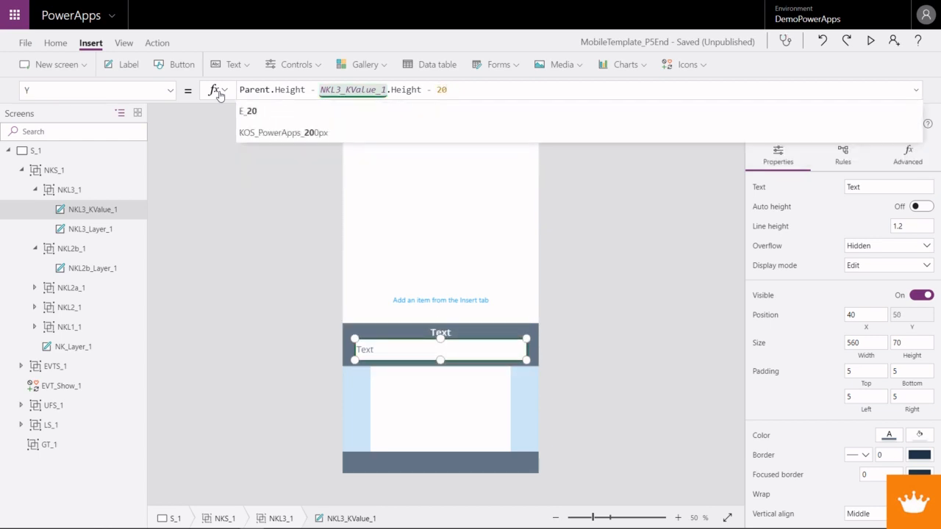
{"action": "key", "text": "BackSpace"}
{"action": "key", "text": "BackSpace"}
{"action": "type", "text": "15"}
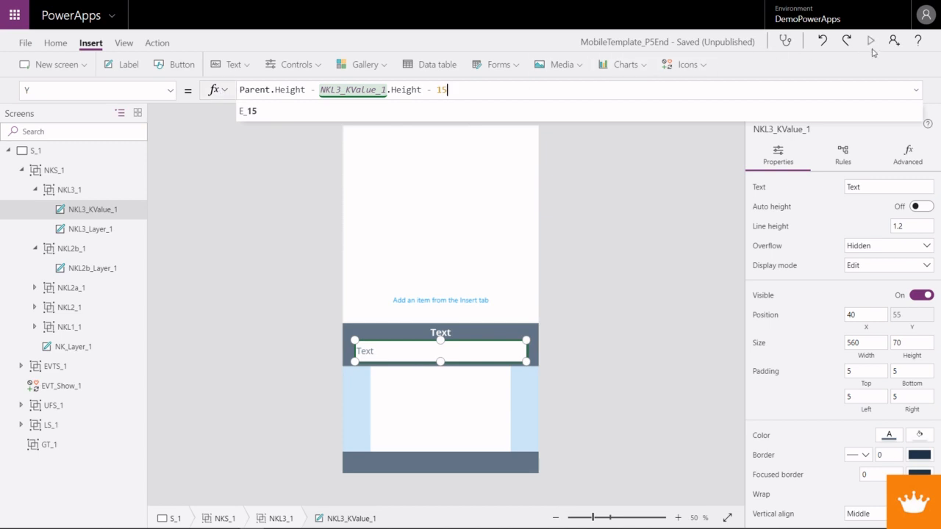
{"action": "key", "text": "F5"}
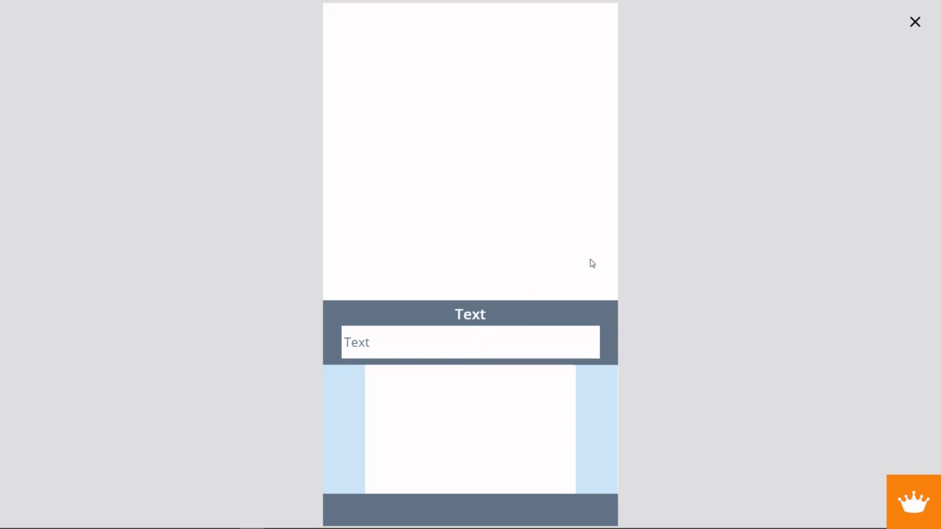
{"action": "left_click", "coordinate": [914, 22]}
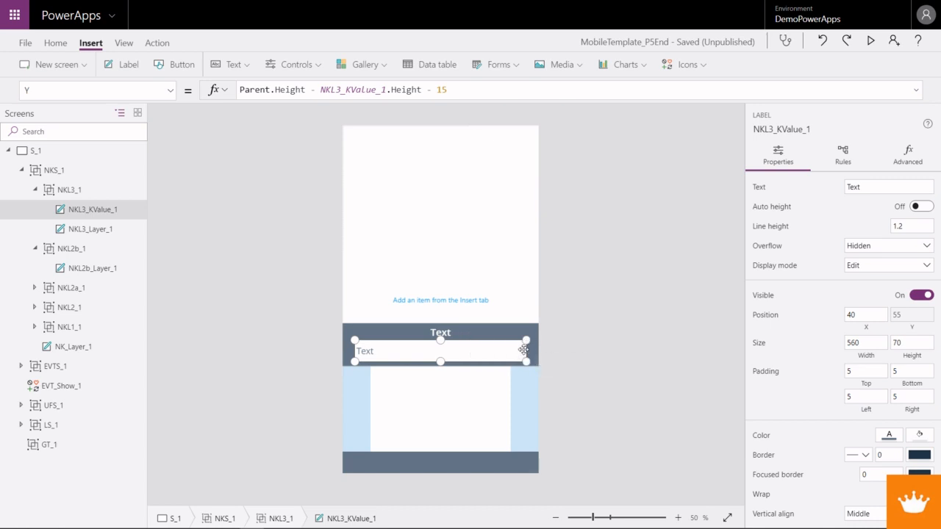
- Set the Width formula of the NKL3_KValue_1 label to Parent.Width * 0.6
{"action": "left_click", "coordinate": [169, 90]}
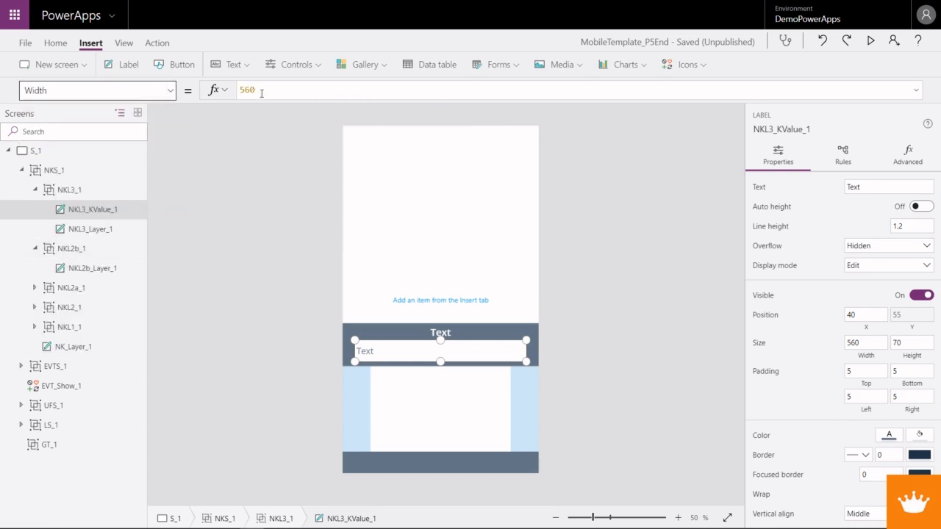
{"action": "key", "text": "Return"}
{"action": "type", "text": "Parent"}
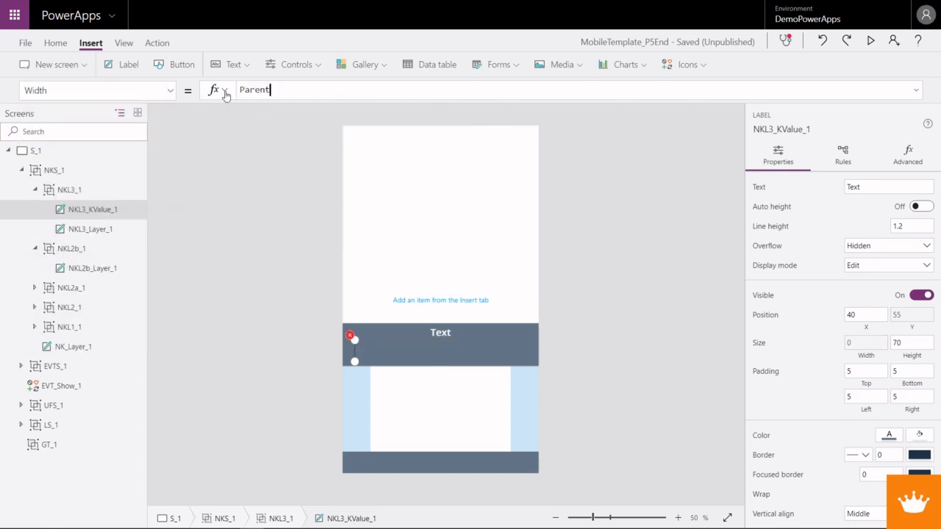
{"action": "type", "text": ".Width"}
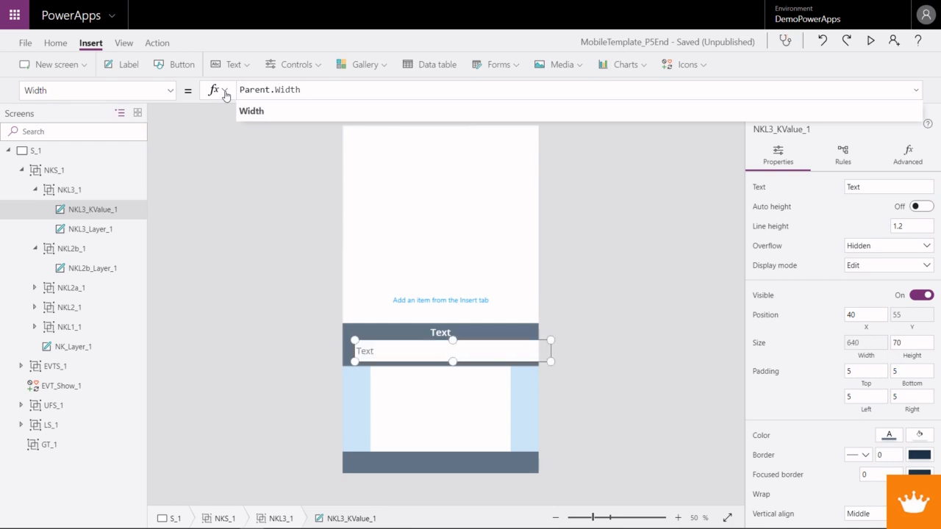
{"action": "type", "text": " * 0"}
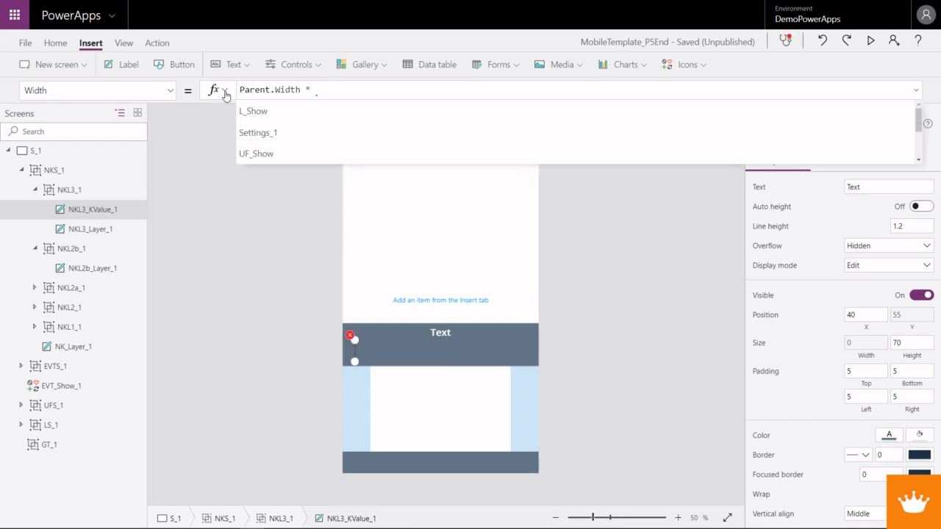
{"action": "type", "text": ".6"}
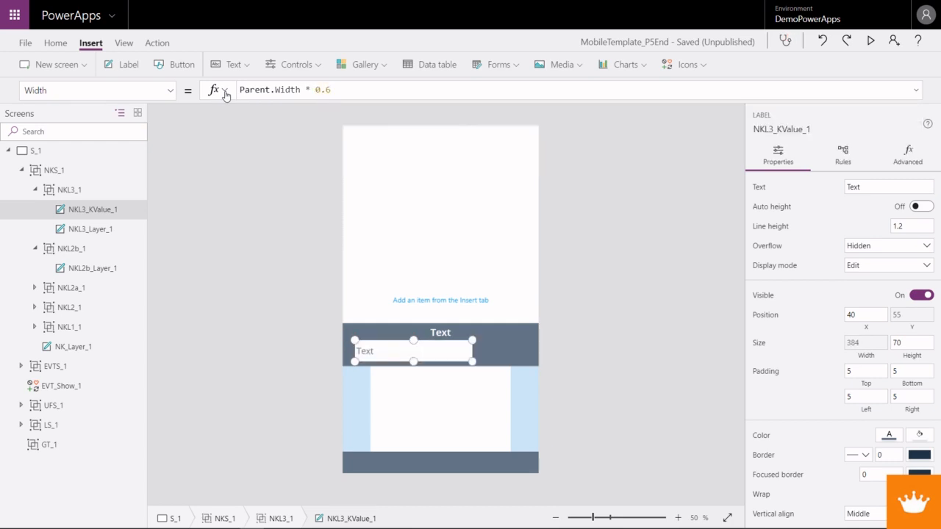
- Set the X formula of the NKL3_KValue_1 label to Parent.Width/2 - NKL3_KValue_1.Width/2
{"action": "left_click", "coordinate": [170, 90]}
{"action": "left_click", "coordinate": [71, 309]}
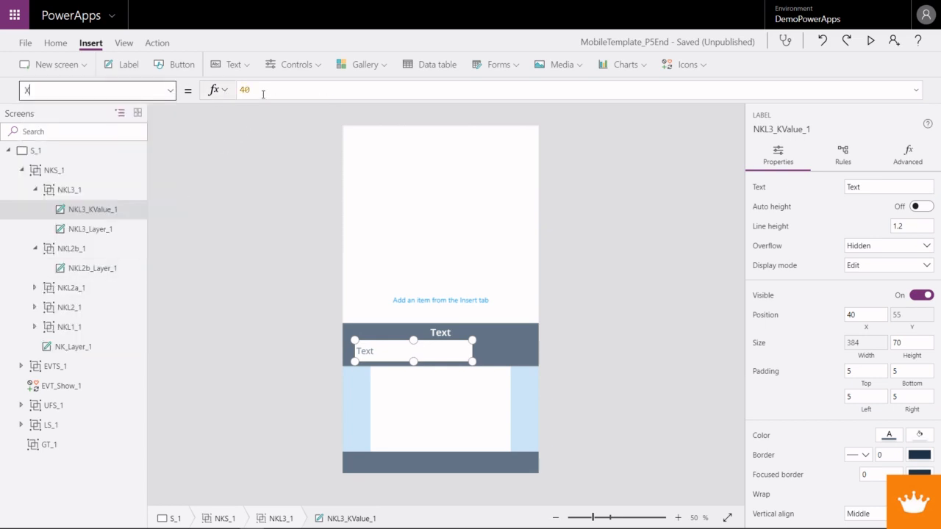
{"action": "type", "text": "Parent"}
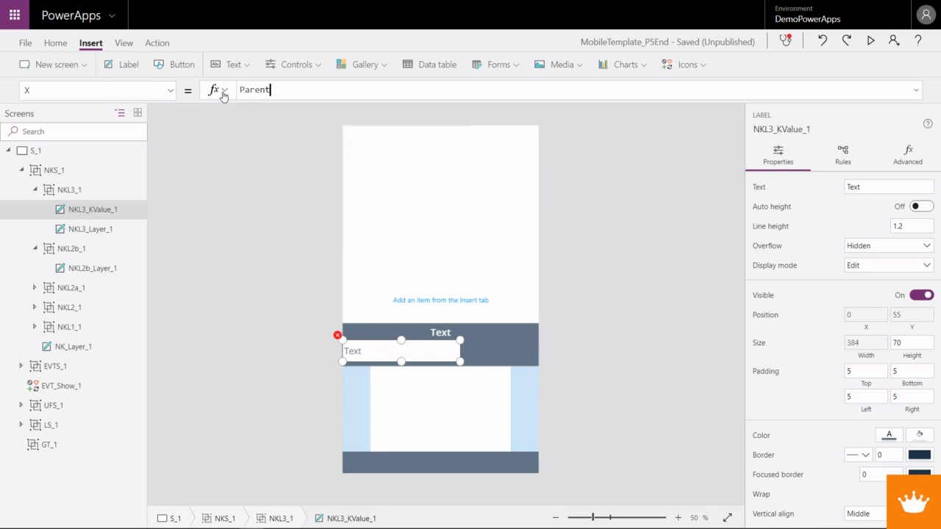
{"action": "type", "text": ".Wid"}
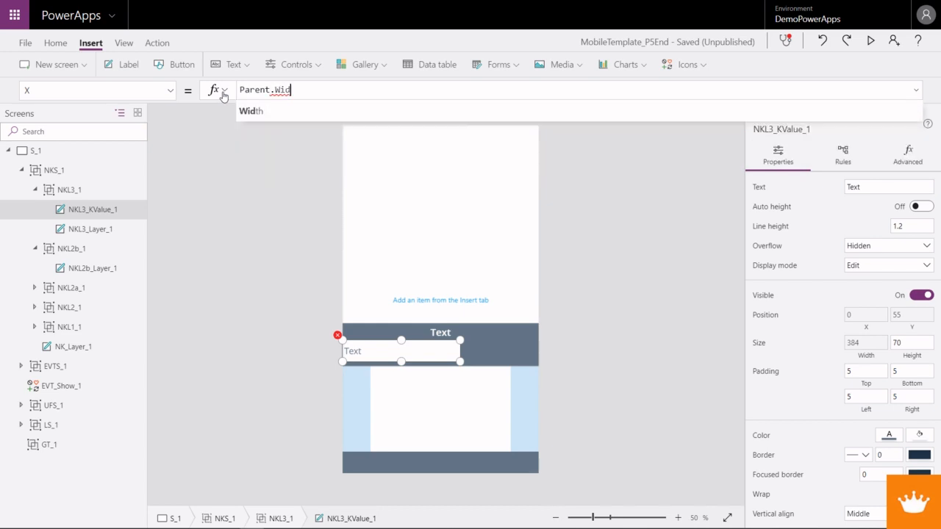
{"action": "type", "text": "th/2"}
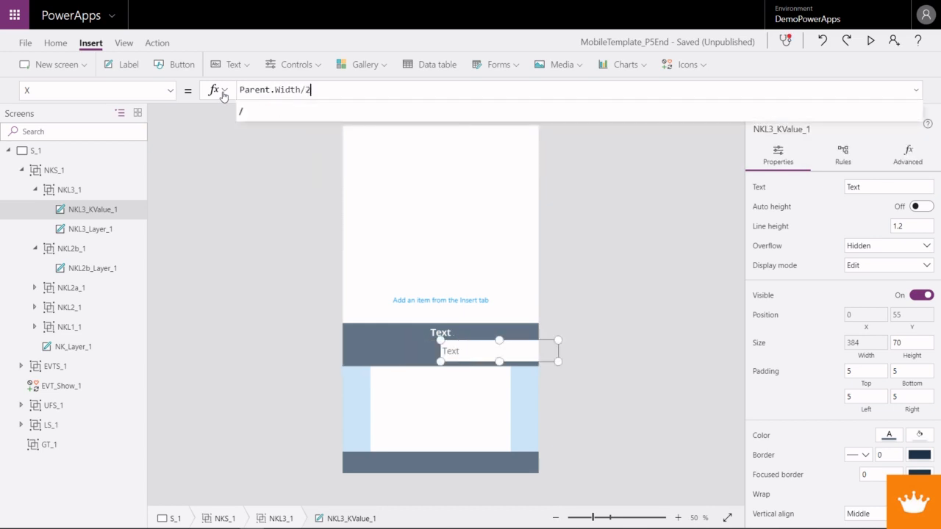
{"action": "type", "text": " - NKL"}
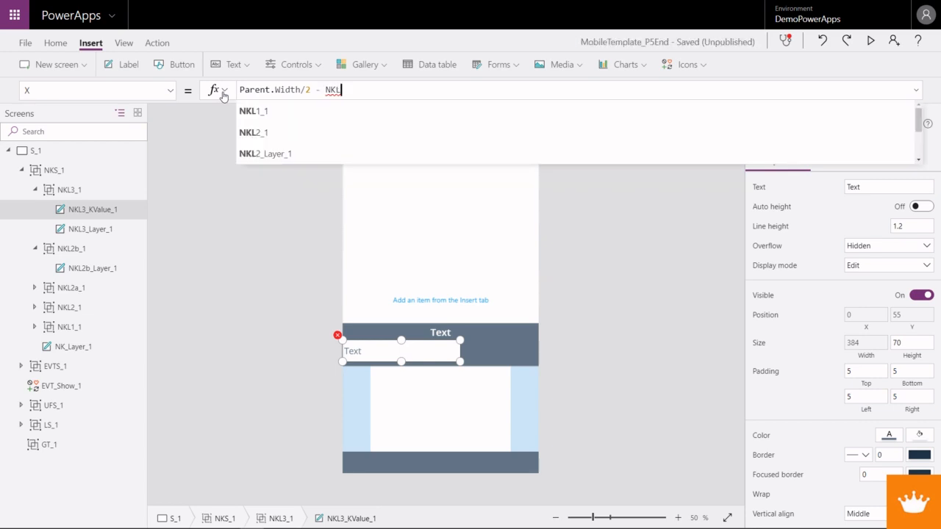
{"action": "type", "text": "3"}
{"action": "key", "text": "Down"}
{"action": "key", "text": "Tab"}
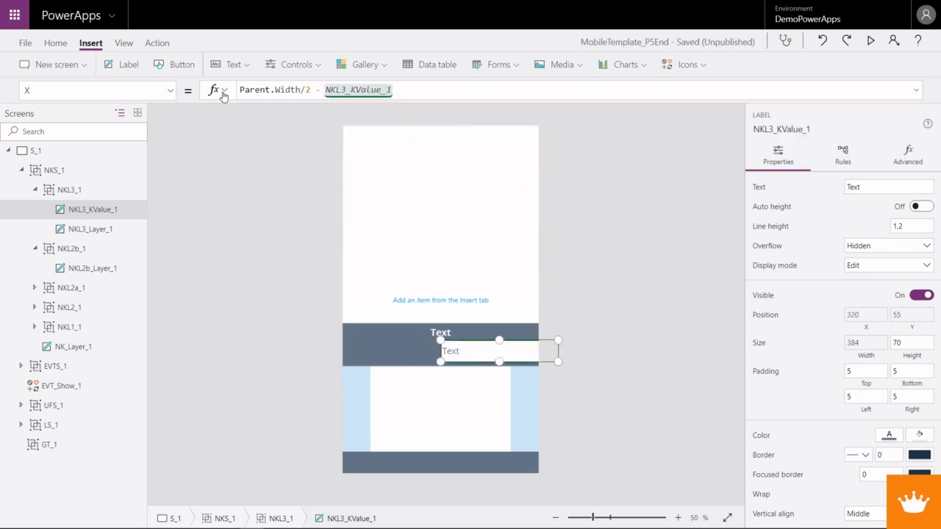
{"action": "type", "text": ".Width"}
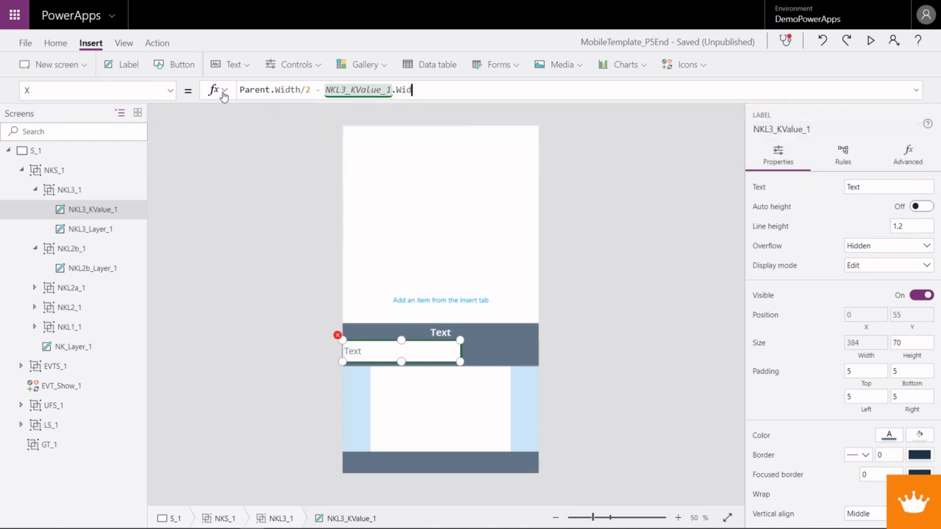
{"action": "type", "text": "/2"}
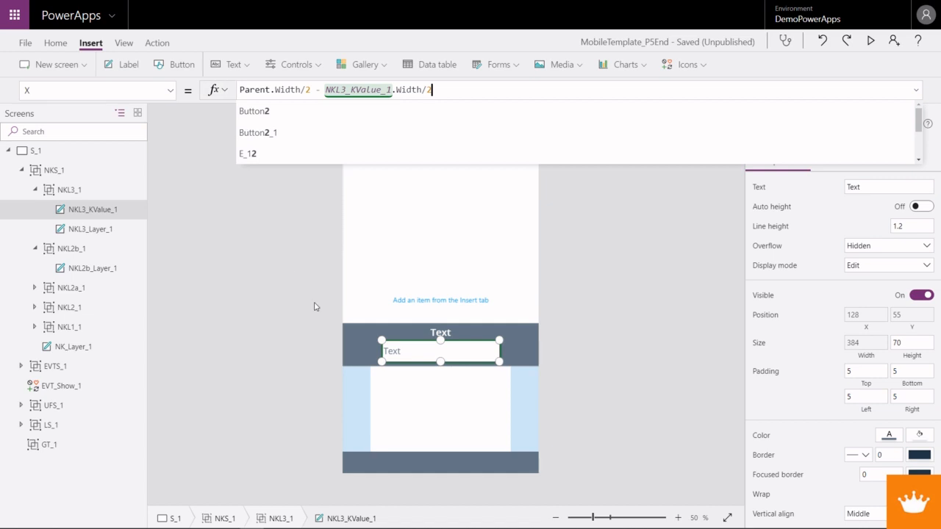
- Enclose both halved widths in the label's X formula in parentheses, giving (Parent.Width/2) - (NKL3_KValue_1.Width/2), and preview the app
{"action": "left_click_drag", "start_coordinate": [433, 90], "coordinate": [325, 90]}
{"action": "left_click", "coordinate": [325, 90]}
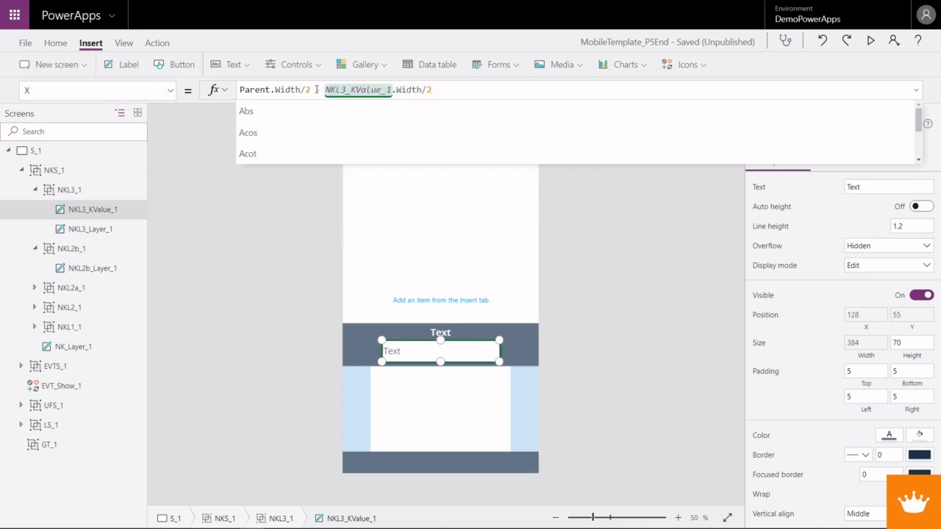
{"action": "type", "text": "("}
{"action": "left_click", "coordinate": [444, 90]}
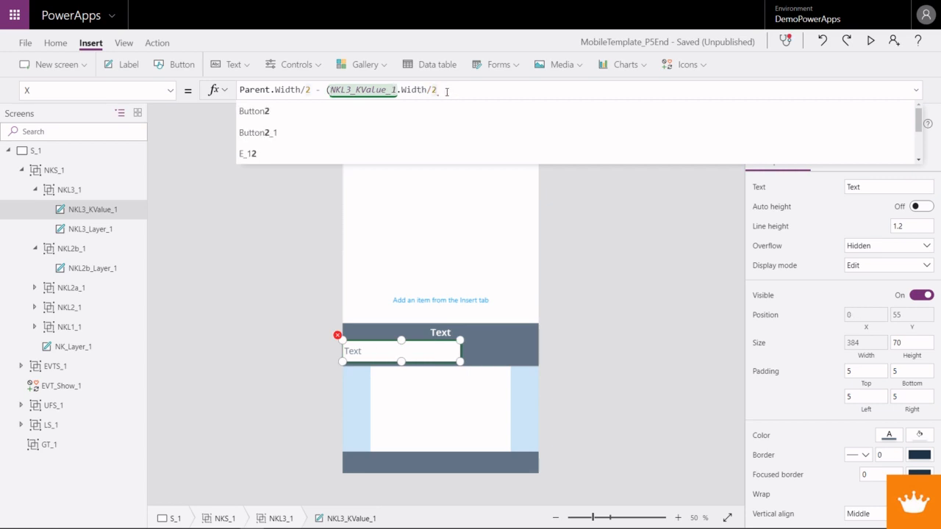
{"action": "type", "text": ") - "}
{"action": "type", "text": "("}
{"action": "left_click", "coordinate": [320, 90]}
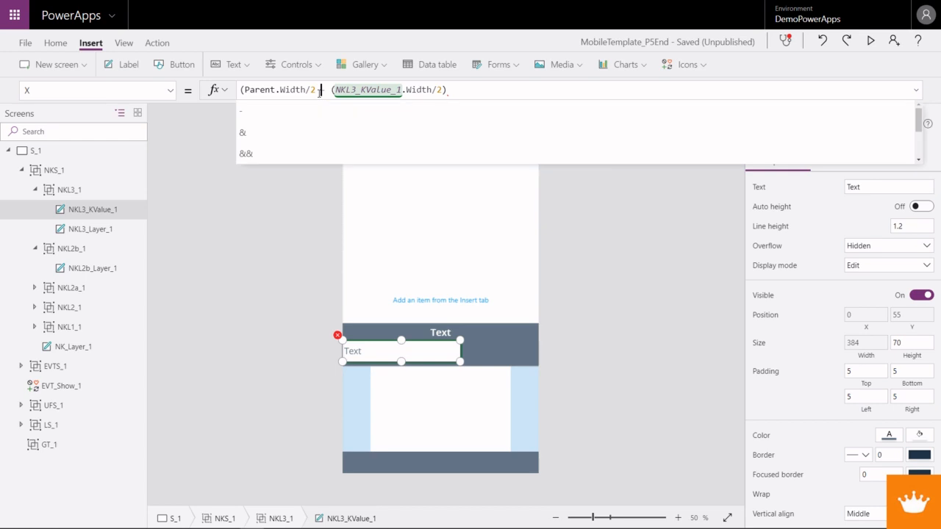
{"action": "type", "text": ")"}
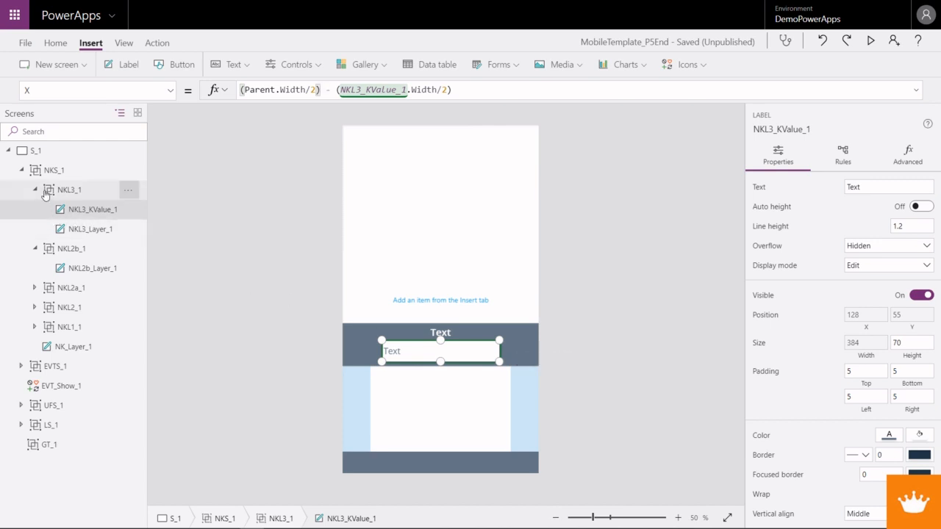
{"action": "key", "text": "F5"}
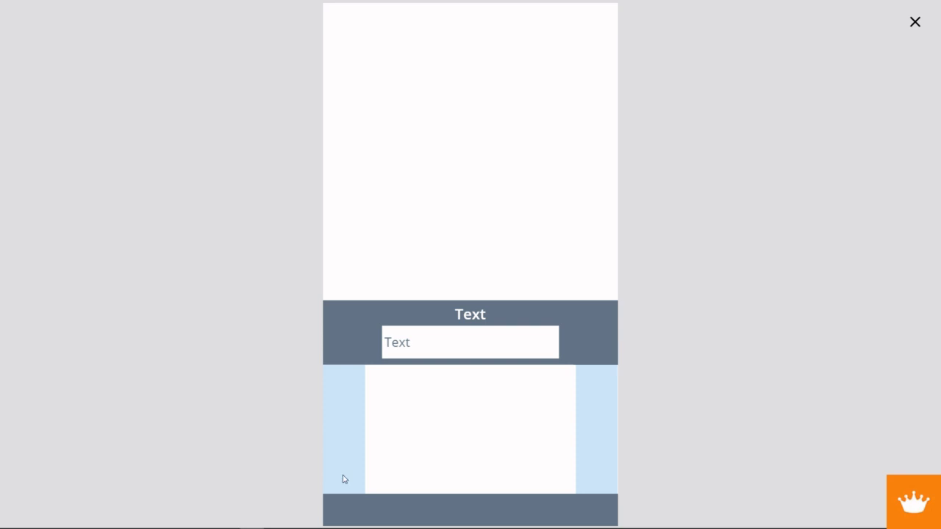
- Close the app preview and insert a Check icon in the NKL1_1 group
{"action": "left_click", "coordinate": [915, 22]}
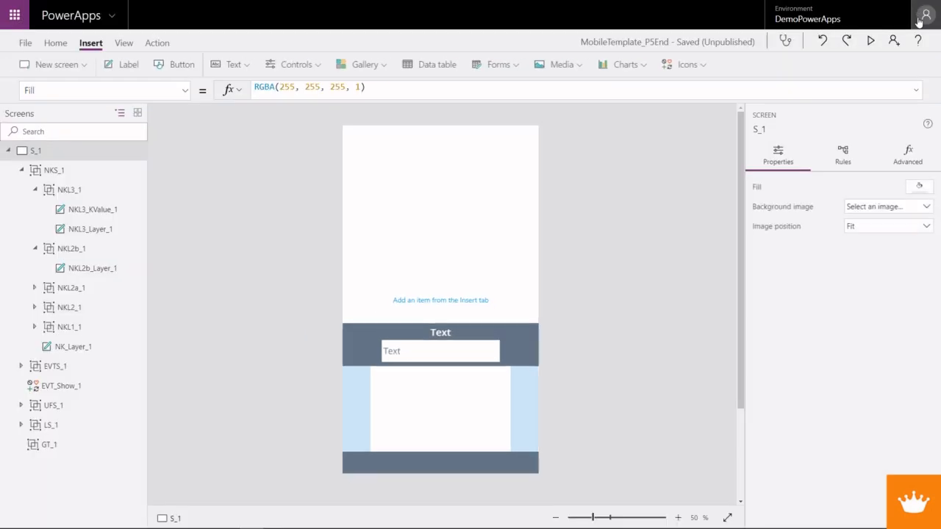
{"action": "left_click", "coordinate": [416, 463]}
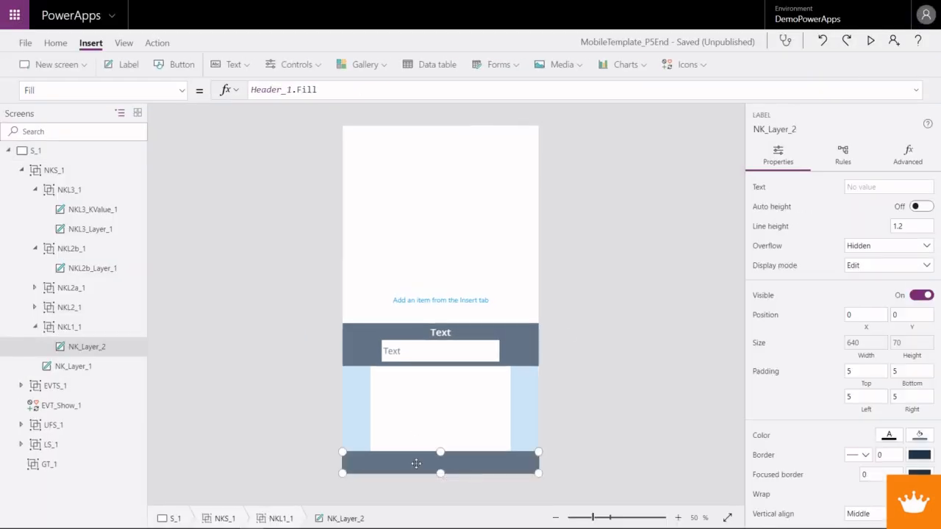
{"action": "left_click", "coordinate": [67, 328]}
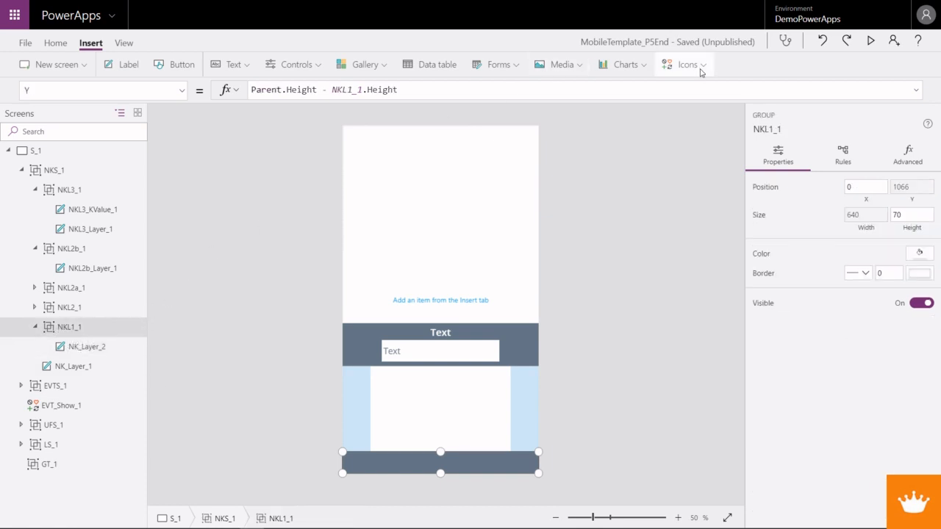
{"action": "left_click", "coordinate": [700, 67]}
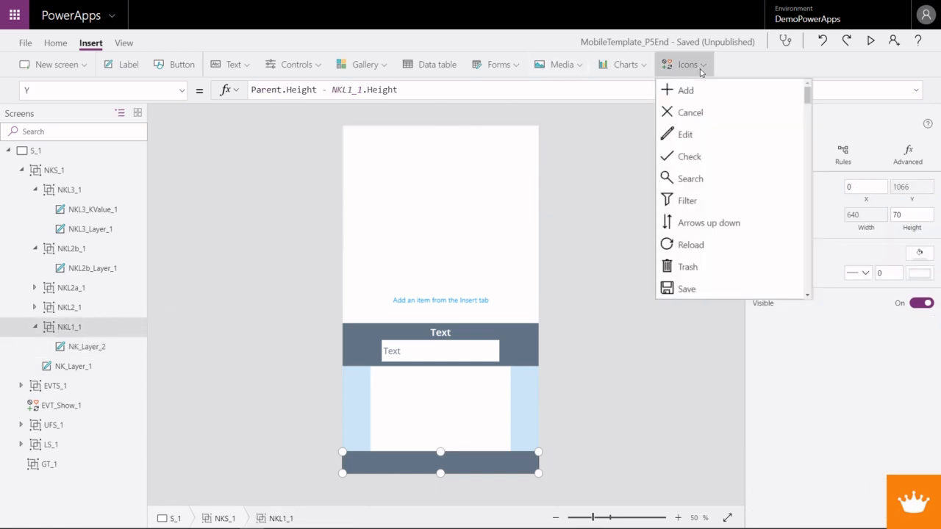
{"action": "left_click", "coordinate": [687, 158]}
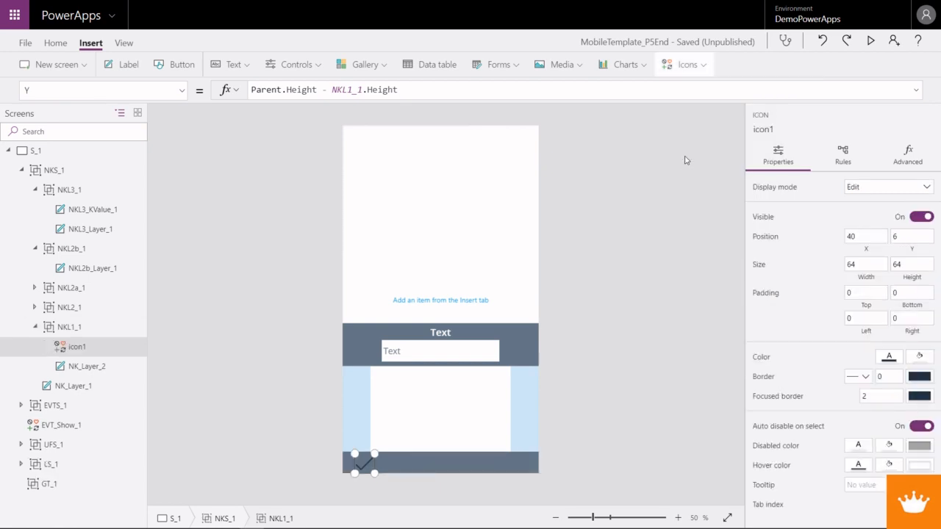
- Insert an Erase icon in the NKL1_1 group
{"action": "left_click", "coordinate": [694, 68]}
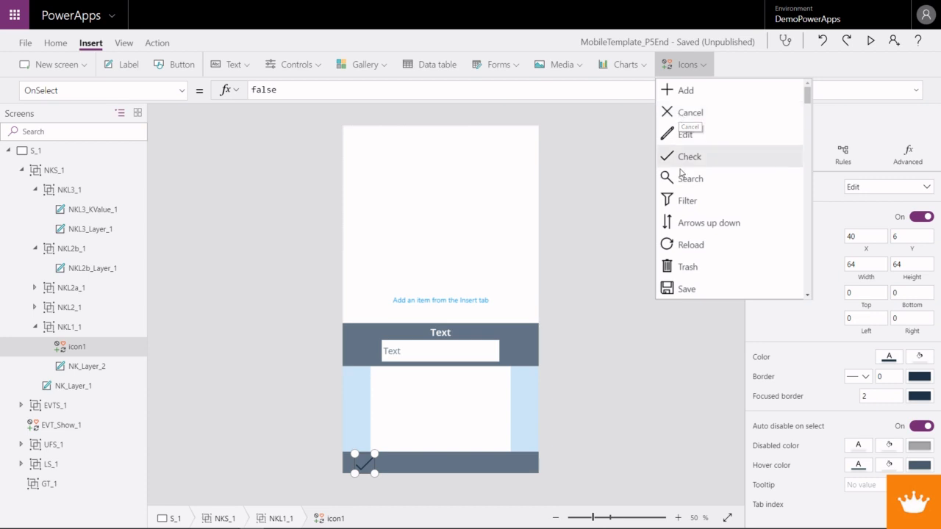
{"action": "scroll", "coordinate": [683, 250], "scroll_direction": "down", "scroll_amount": 5}
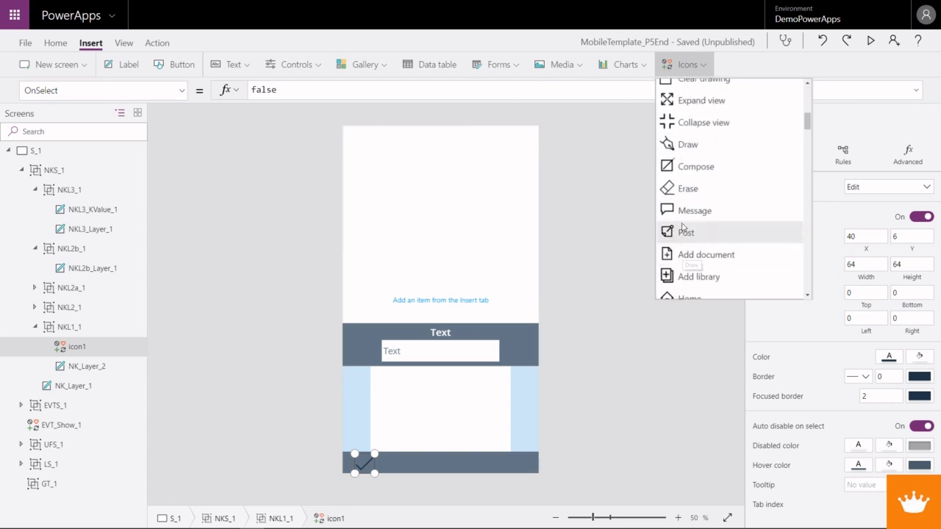
{"action": "left_click", "coordinate": [681, 190]}
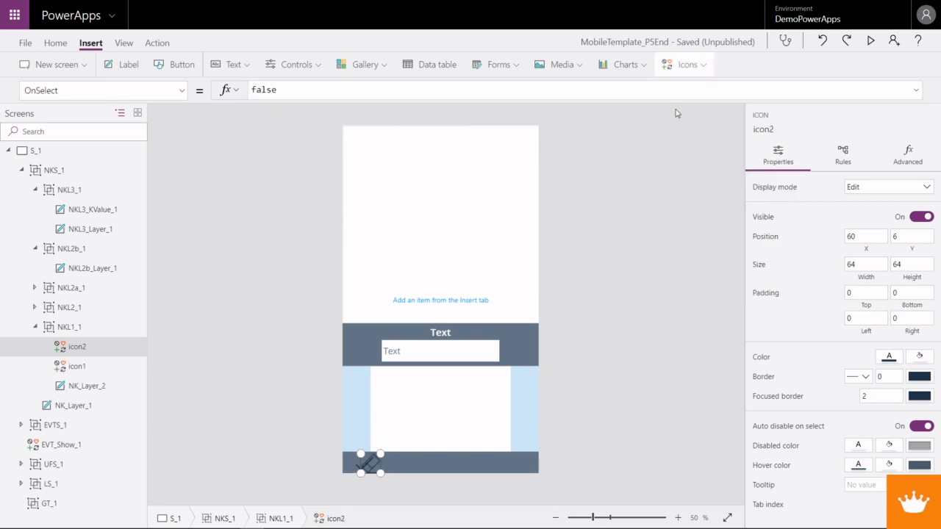
- Insert a Down icon in the NKL1_1 group
{"action": "left_click", "coordinate": [690, 65]}
{"action": "scroll", "coordinate": [680, 179], "scroll_direction": "down", "scroll_amount": 3}
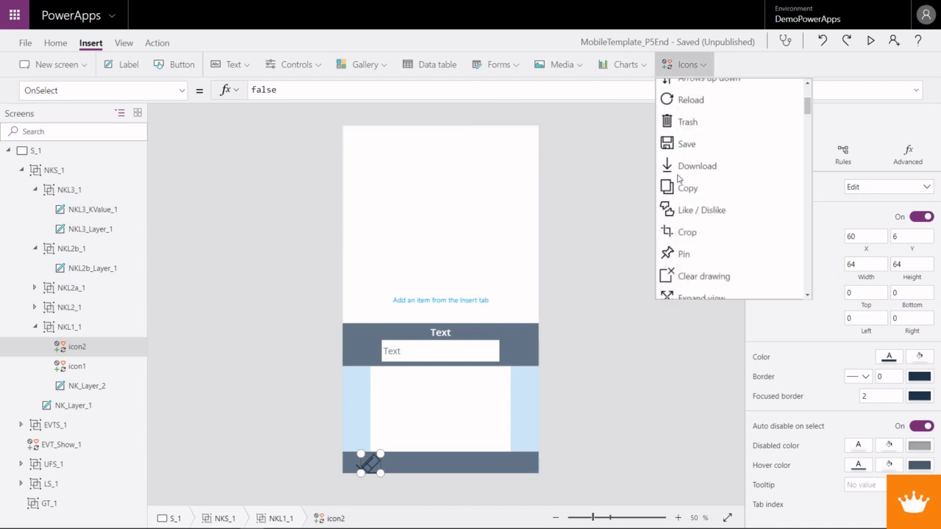
{"action": "scroll", "coordinate": [680, 179], "scroll_direction": "up", "scroll_amount": 3}
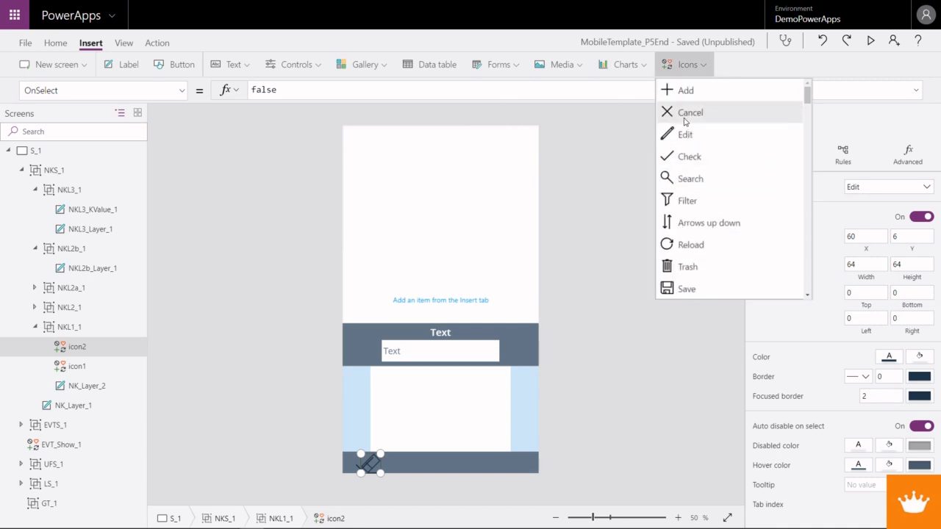
{"action": "scroll", "coordinate": [691, 191], "scroll_direction": "down", "scroll_amount": 2}
{"action": "scroll", "coordinate": [702, 242], "scroll_direction": "down", "scroll_amount": 10}
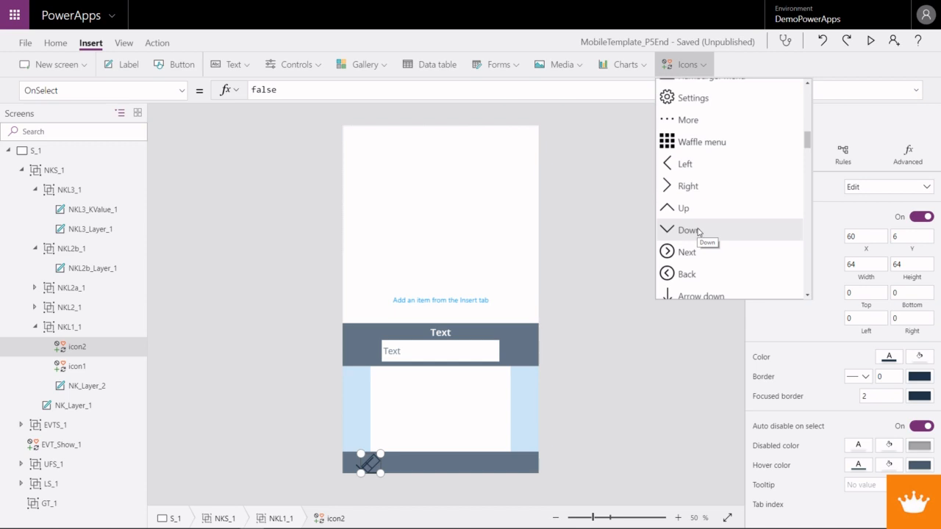
{"action": "left_click", "coordinate": [698, 233]}
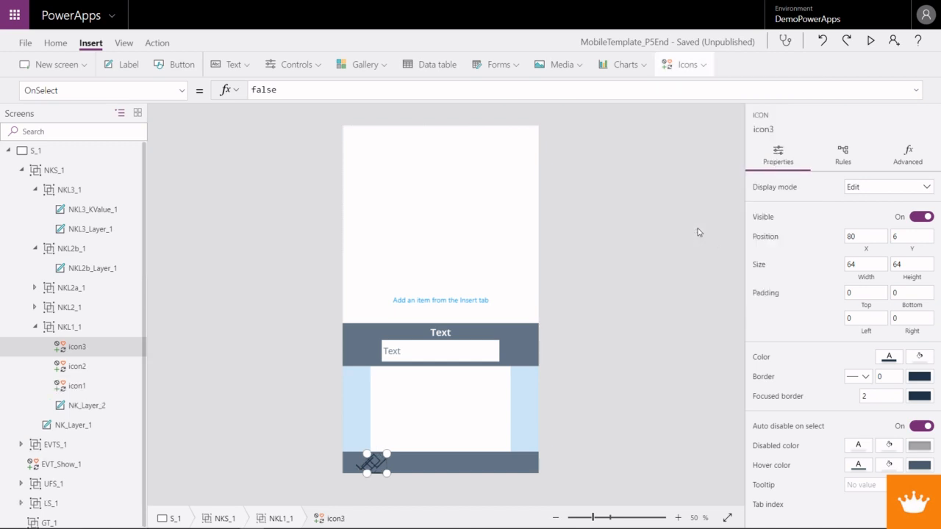
- Insert a More icon in the NKL1_1 group
{"action": "left_click", "coordinate": [697, 67]}
{"action": "scroll", "coordinate": [705, 165], "scroll_direction": "down", "scroll_amount": 10}
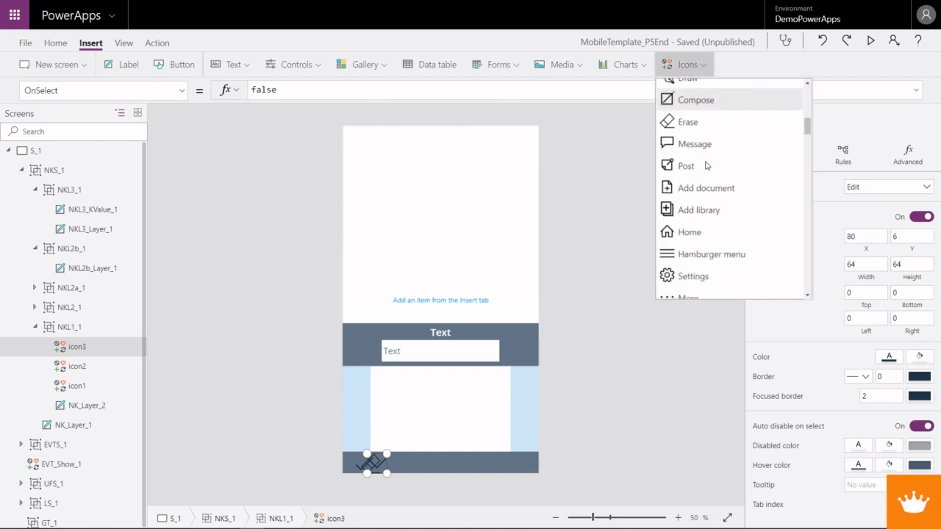
{"action": "left_click", "coordinate": [694, 174]}
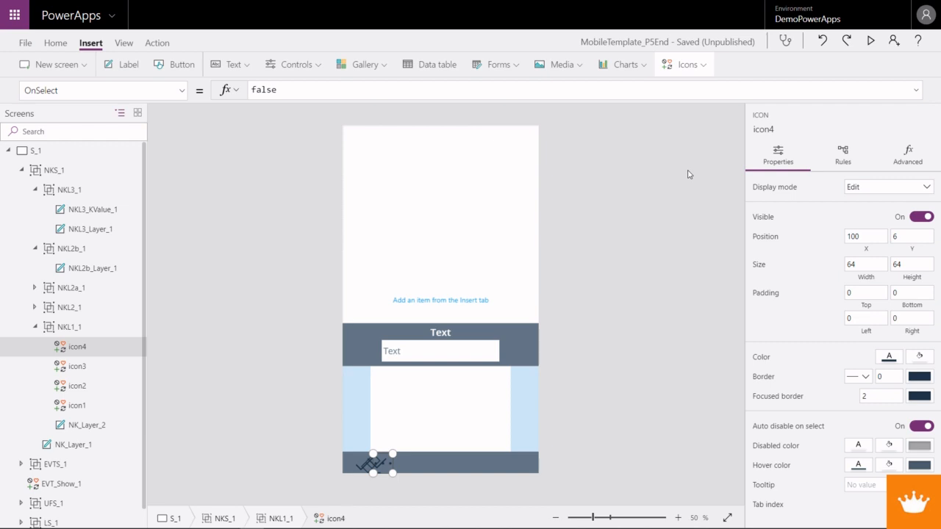
{"action": "left_click", "coordinate": [396, 461]}
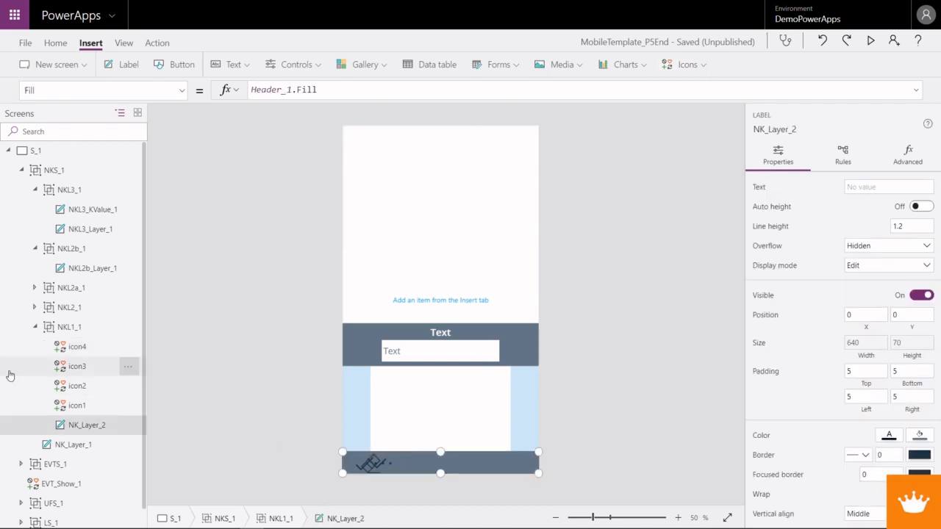
- Rename the Check icon, icon1, as NKL1_Submit_1
{"action": "left_click", "coordinate": [78, 406]}
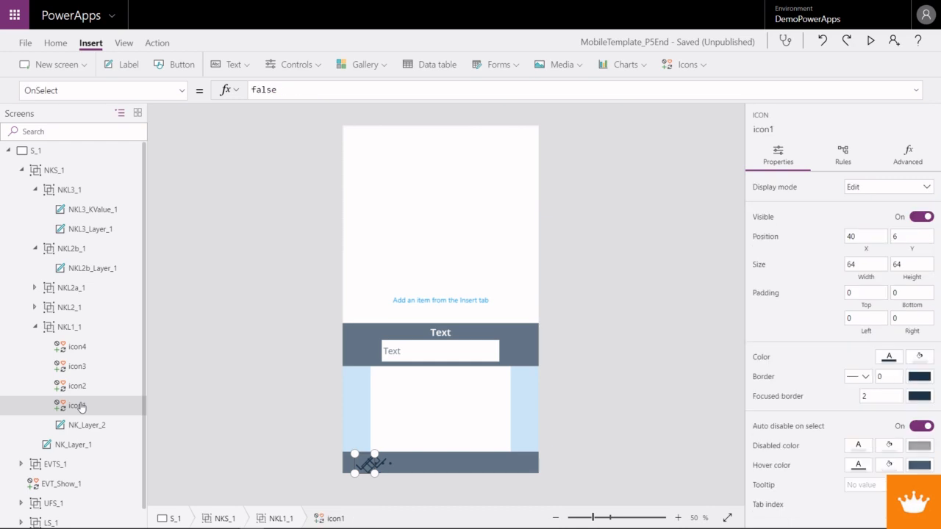
{"action": "right_click", "coordinate": [81, 406]}
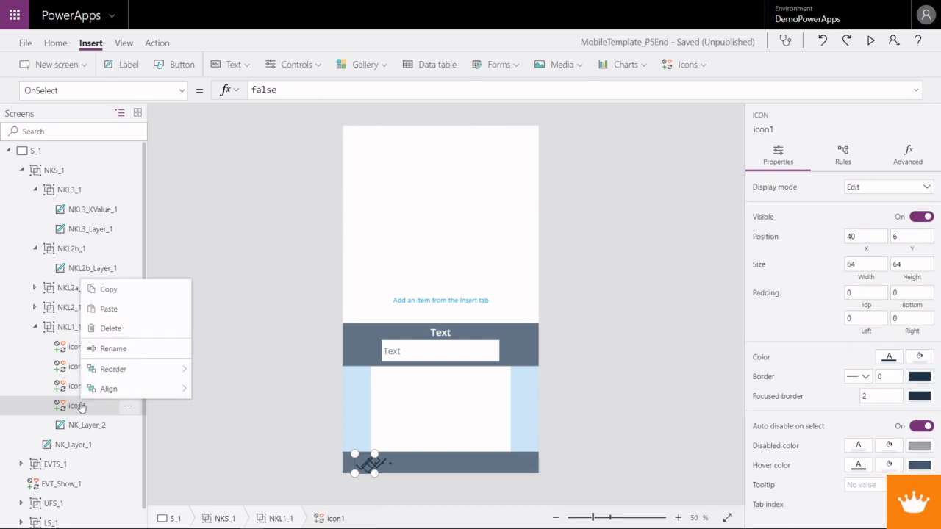
{"action": "left_click", "coordinate": [114, 348]}
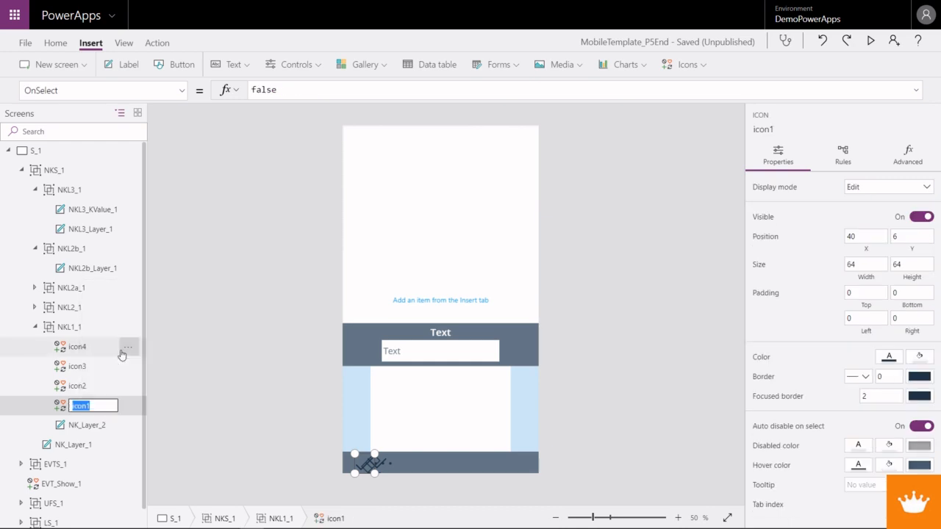
{"action": "type", "text": "NK"}
{"action": "key", "text": "BackSpace"}
{"action": "type", "text": "t_1"}
- Rename the Erase icon, icon2, as NKL1_Erase_1
{"action": "left_click", "coordinate": [85, 389]}
{"action": "right_click", "coordinate": [81, 388]}
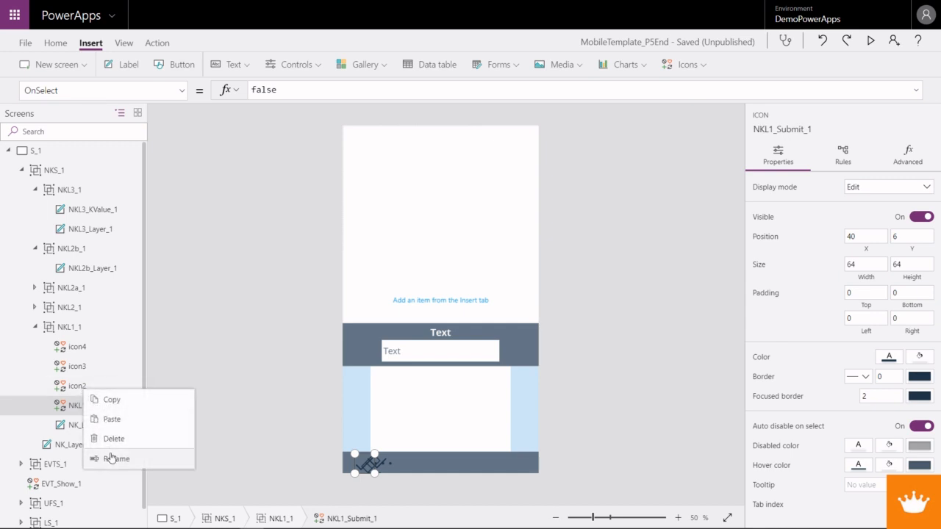
{"action": "left_click", "coordinate": [109, 455]}
{"action": "type", "text": "NKL1_Erase_1"}
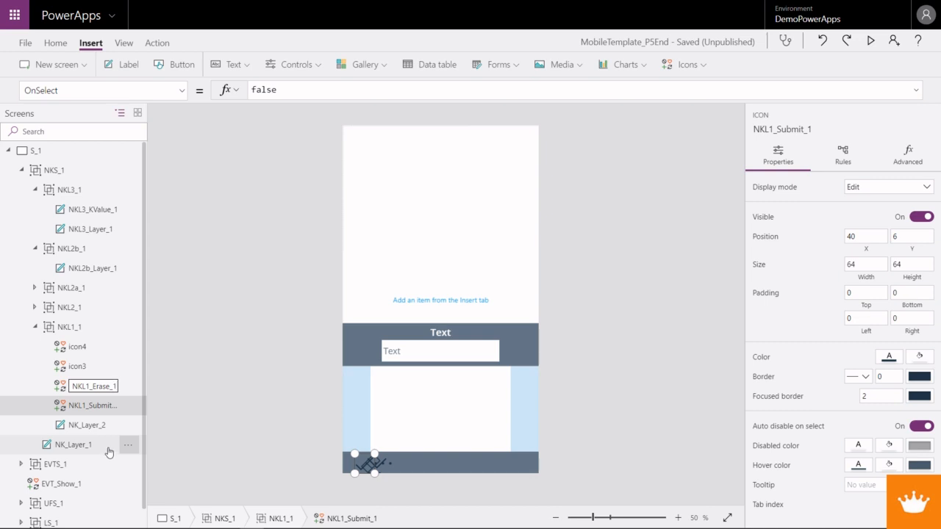
- Rename the Down icon, icon3, as NKL1_Exit_1
{"action": "right_click", "coordinate": [87, 367]}
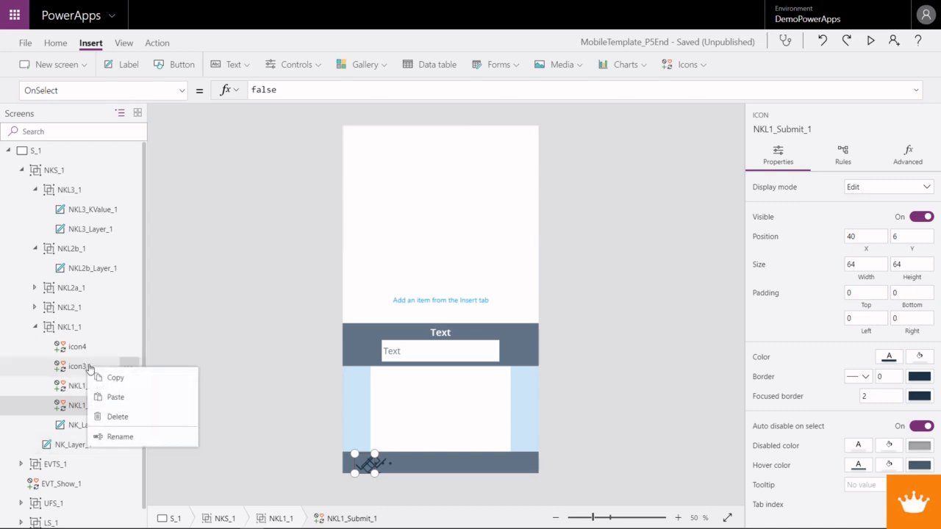
{"action": "left_click", "coordinate": [120, 435]}
{"action": "type", "text": "NKL1_Exit_1"}
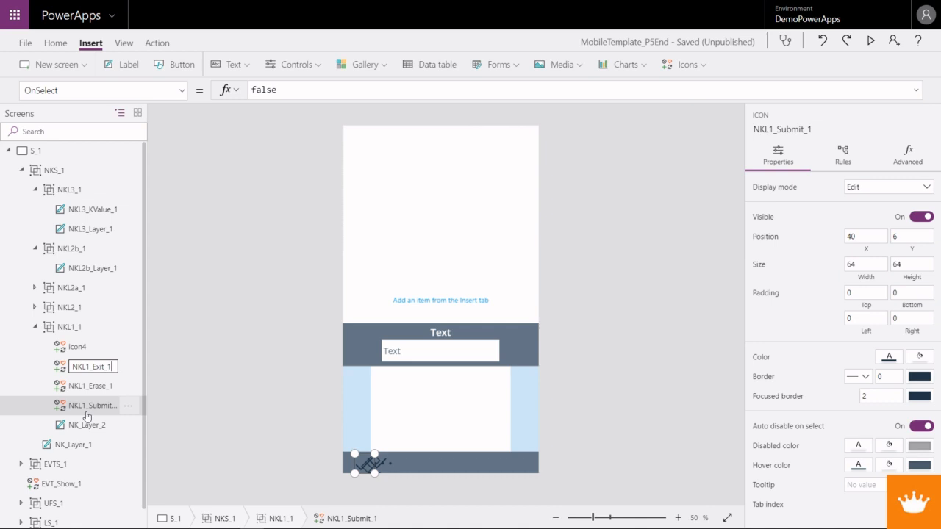
- Rename the More icon, icon4, as NKL1_Advanced_1
{"action": "left_click", "coordinate": [82, 346]}
{"action": "right_click", "coordinate": [84, 346]}
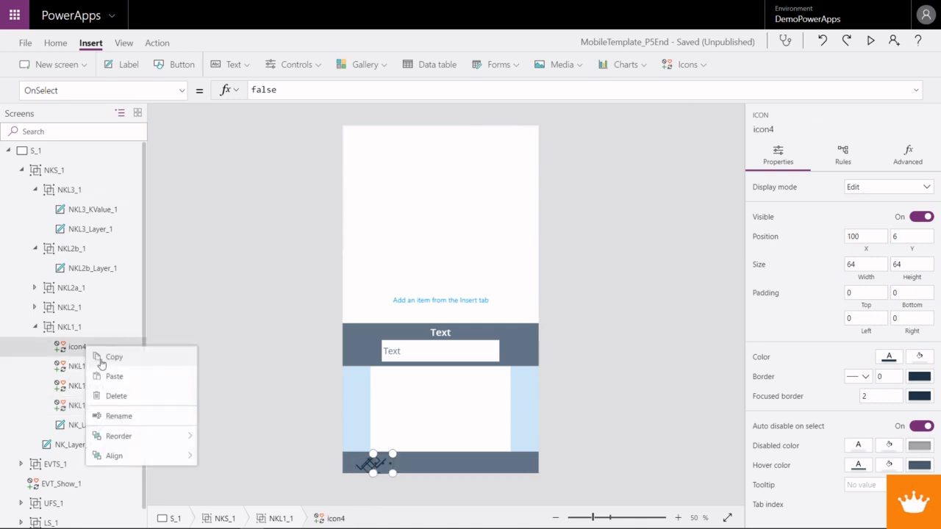
{"action": "left_click", "coordinate": [116, 416]}
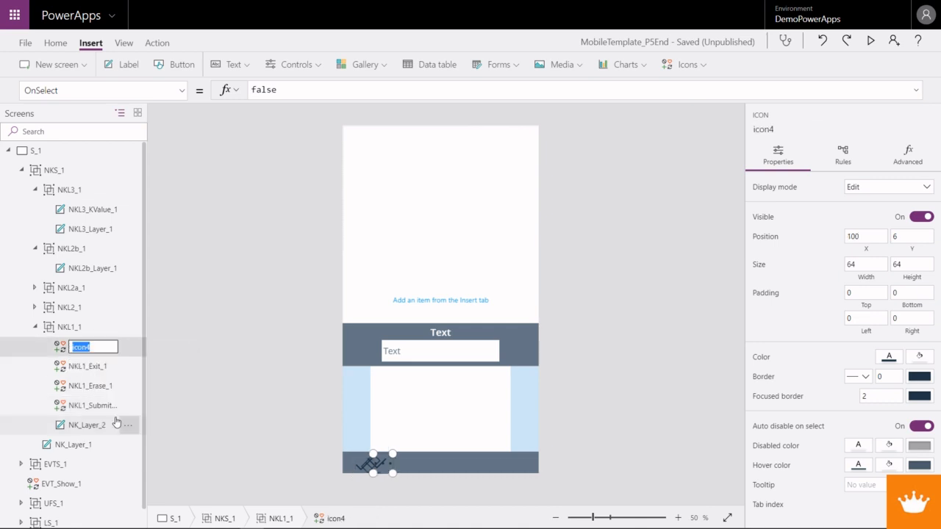
{"action": "type", "text": "NKL1_Advanced_1"}
{"action": "key", "text": "Return"}
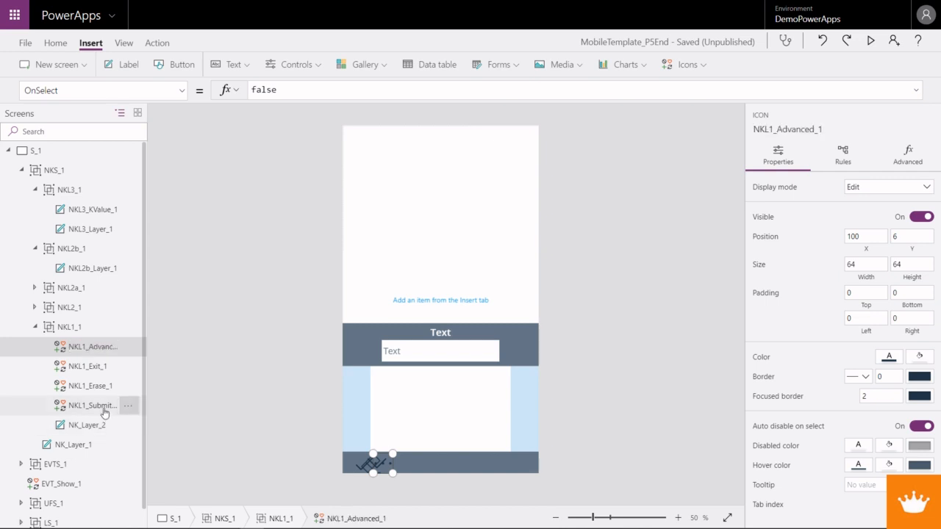
- Select the Submit, Erase, Exit and Advanced icons of NKL1_1 together and set their Y position to 0
{"action": "left_click", "coordinate": [103, 405]}
{"action": "left_click", "coordinate": [105, 384], "text": "ctrl"}
{"action": "left_click", "coordinate": [105, 373], "text": "ctrl"}
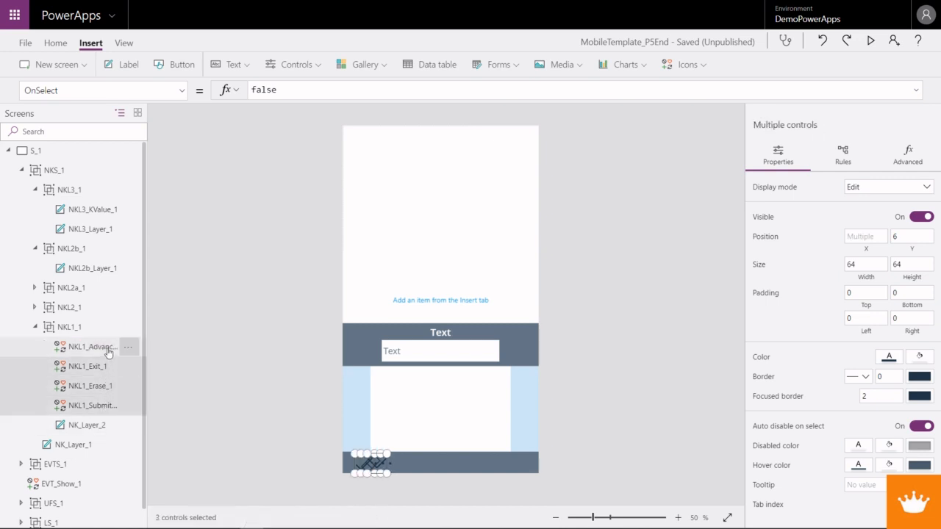
{"action": "left_click", "coordinate": [105, 348], "text": "ctrl"}
{"action": "left_click", "coordinate": [181, 94]}
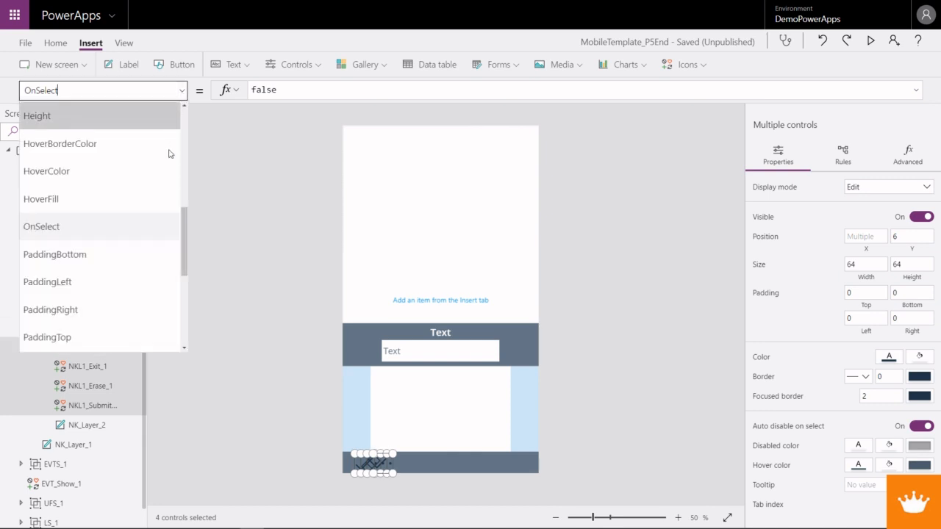
{"action": "left_click", "coordinate": [897, 235]}
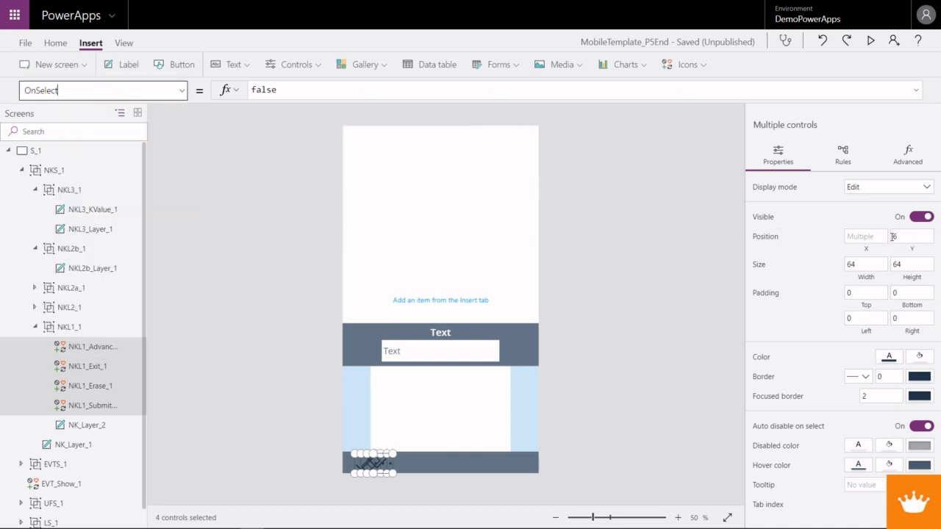
{"action": "left_click", "coordinate": [893, 236]}
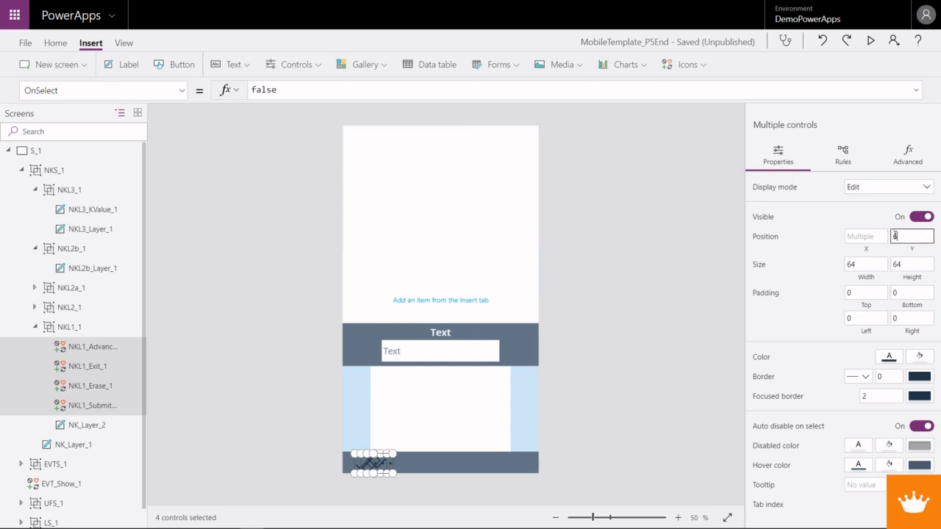
{"action": "type", "text": "0"}
{"action": "key", "text": "Tab"}
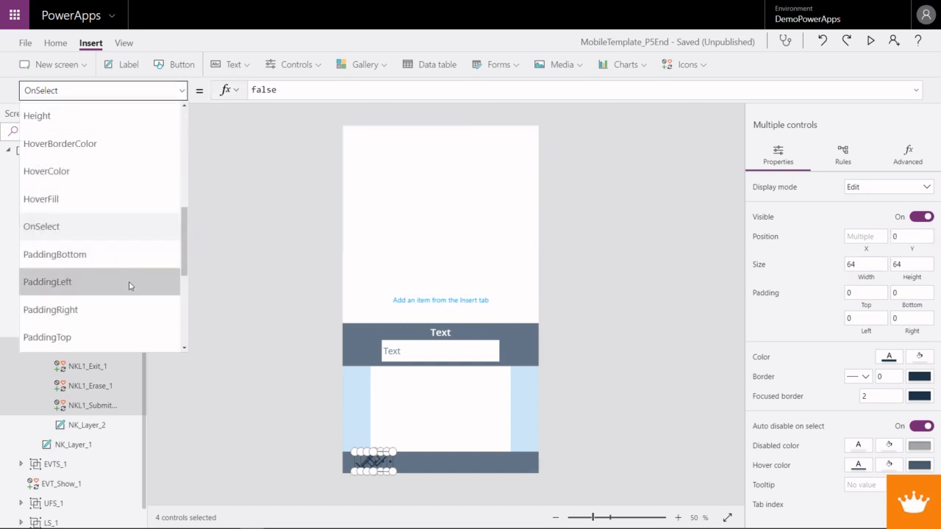
- Set the Height formula of the four selected NKL1 icons to Parent.Height
{"action": "scroll", "coordinate": [125, 283], "scroll_direction": "up", "scroll_amount": 5}
{"action": "scroll", "coordinate": [119, 282], "scroll_direction": "down", "scroll_amount": 5}
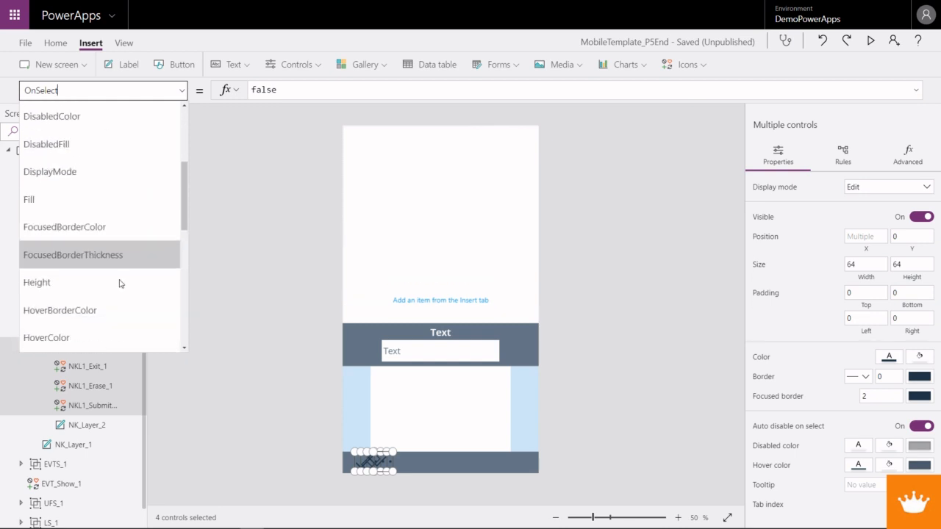
{"action": "left_click", "coordinate": [92, 165]}
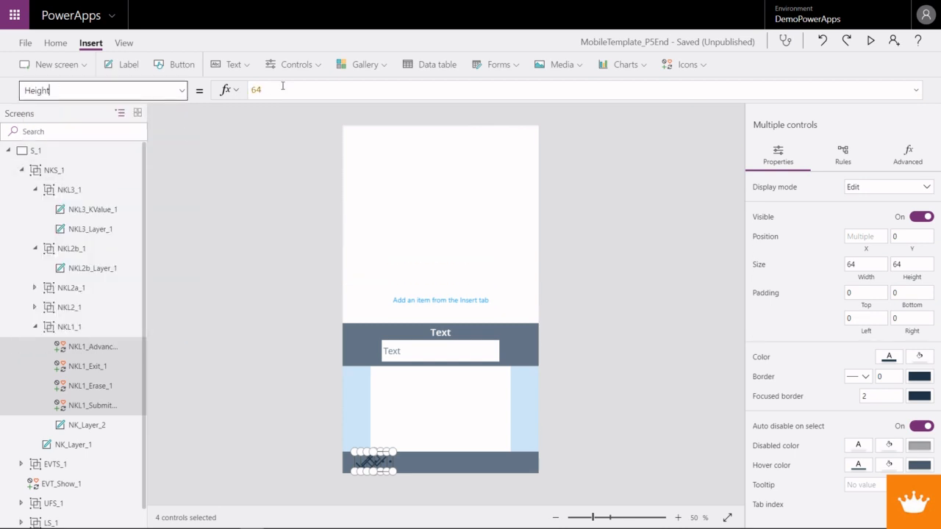
{"action": "type", "text": "Parent"}
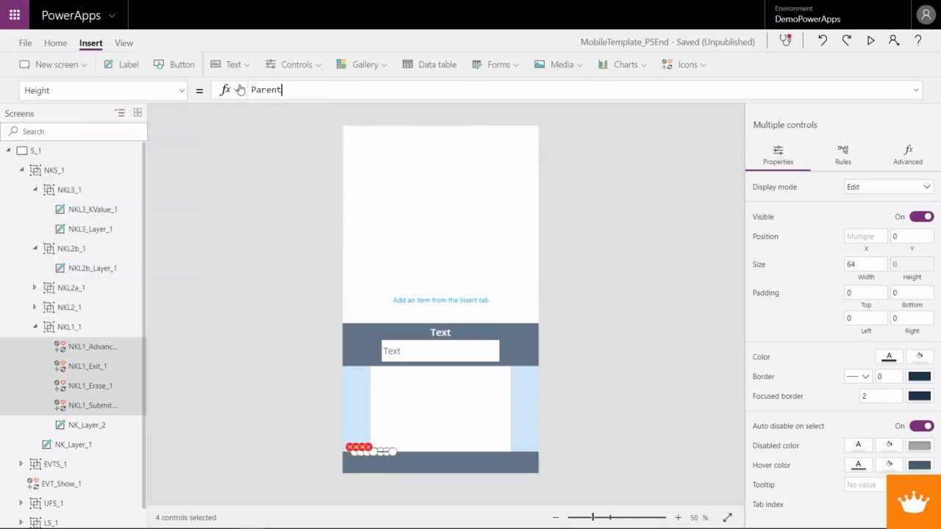
{"action": "type", "text": ".Height"}
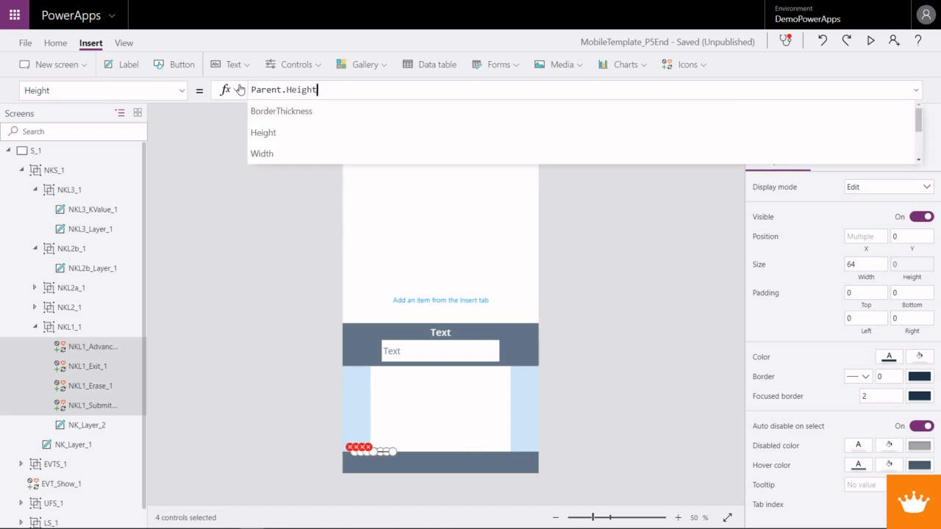
- Set the Width formula of the four selected NKL1 icons to Parent.Width / 4
{"action": "left_click", "coordinate": [184, 90]}
{"action": "scroll", "coordinate": [106, 279], "scroll_direction": "down", "scroll_amount": 3}
{"action": "scroll", "coordinate": [108, 289], "scroll_direction": "down", "scroll_amount": 2}
{"action": "left_click", "coordinate": [88, 283]}
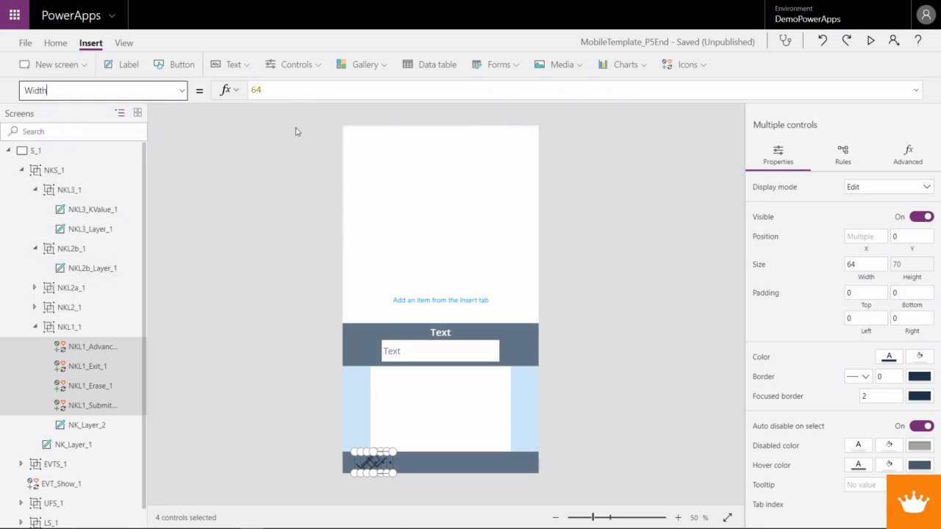
{"action": "left_click_drag", "start_coordinate": [278, 94], "coordinate": [224, 95]}
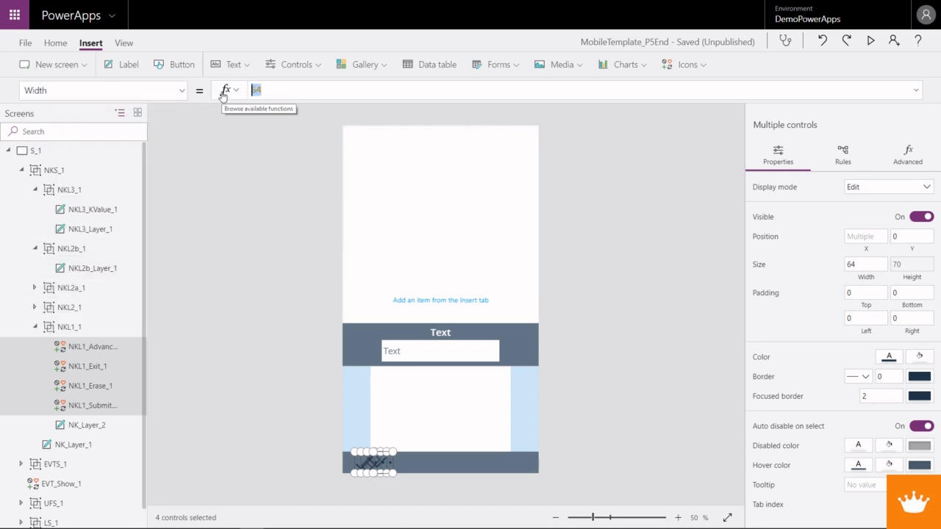
{"action": "type", "text": "Parent"}
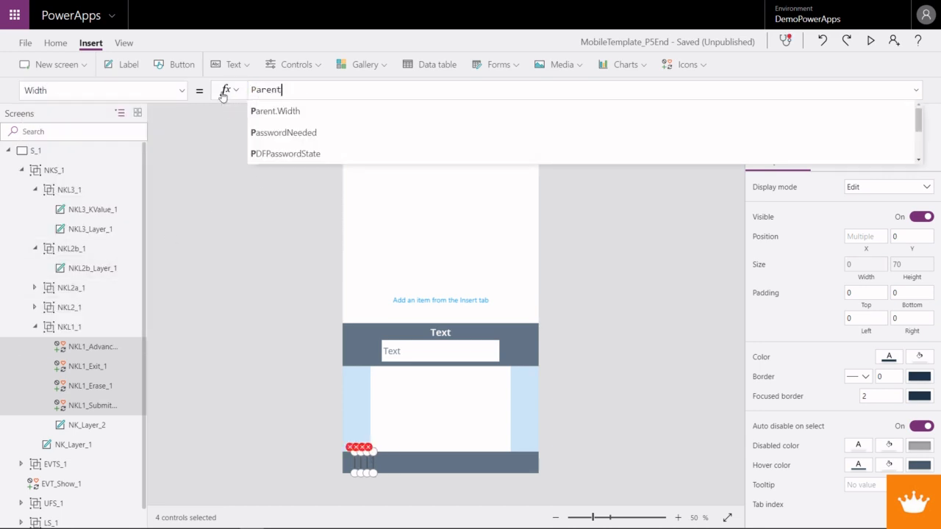
{"action": "type", "text": ".Width"}
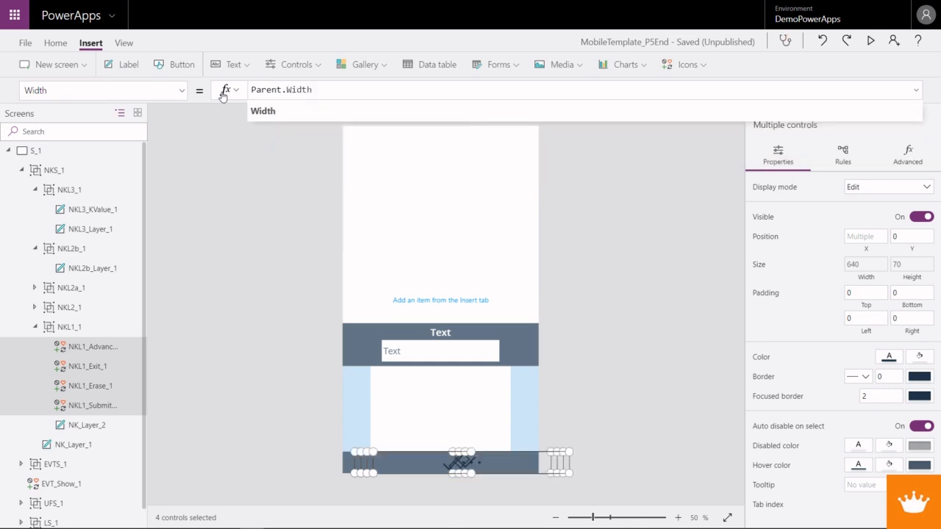
{"action": "type", "text": " / 3"}
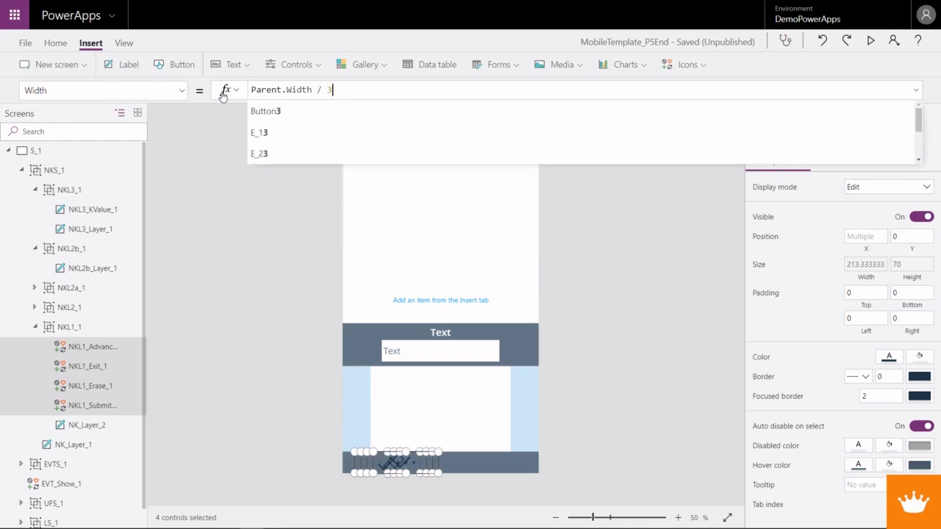
{"action": "key", "text": "BackSpace"}
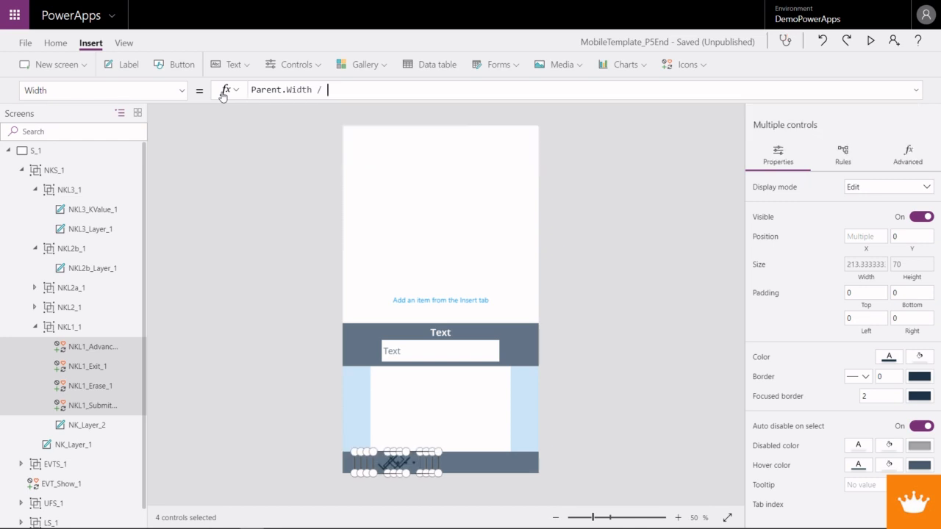
{"action": "type", "text": "4"}
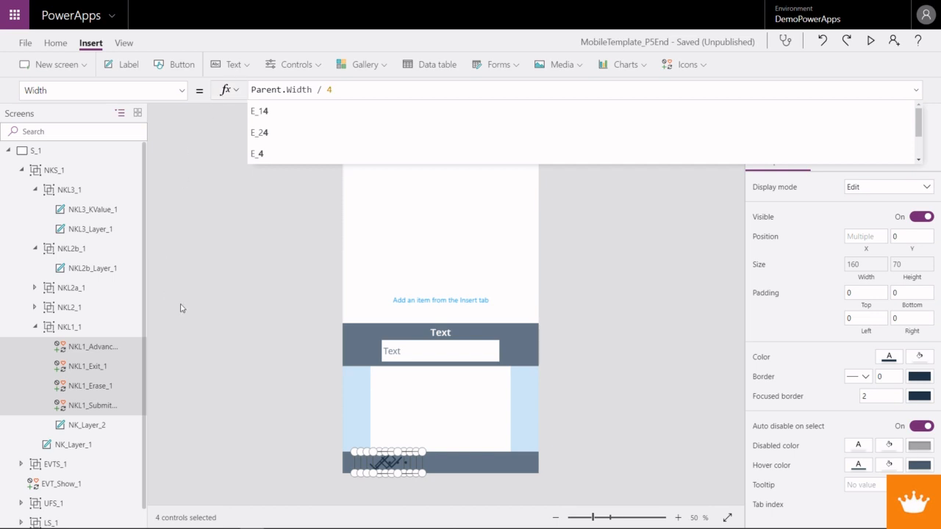
- Set the X position of the NKL1_Advanced_1 icon to 0
{"action": "left_click", "coordinate": [96, 424]}
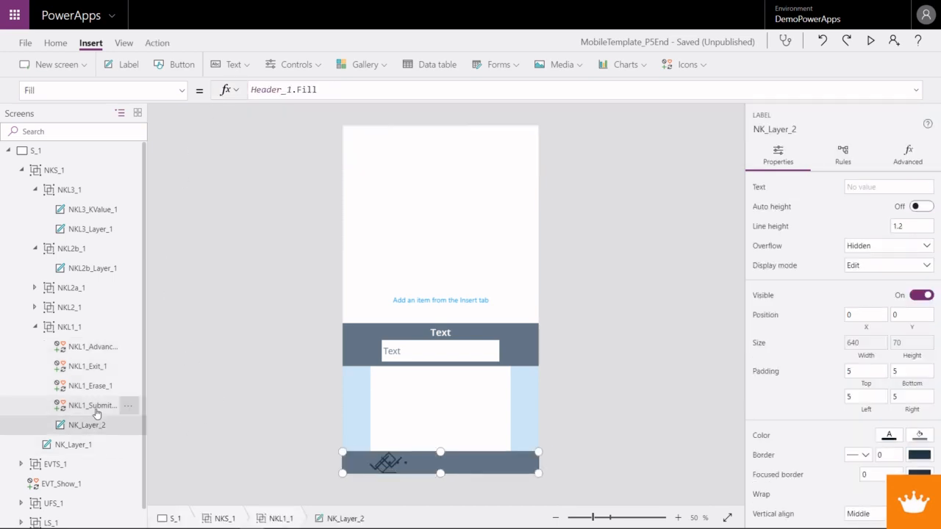
{"action": "left_click", "coordinate": [93, 405]}
{"action": "left_click", "coordinate": [92, 351]}
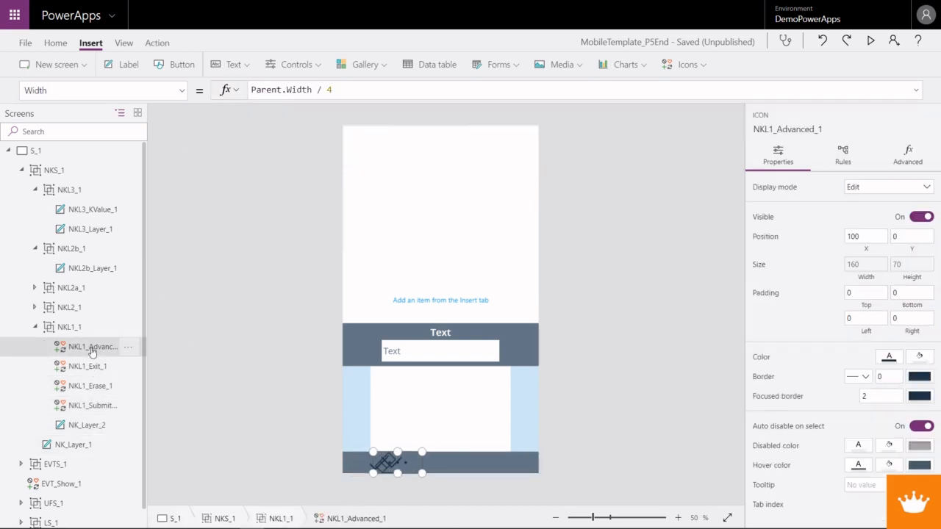
{"action": "left_click_drag", "start_coordinate": [881, 238], "coordinate": [827, 237]}
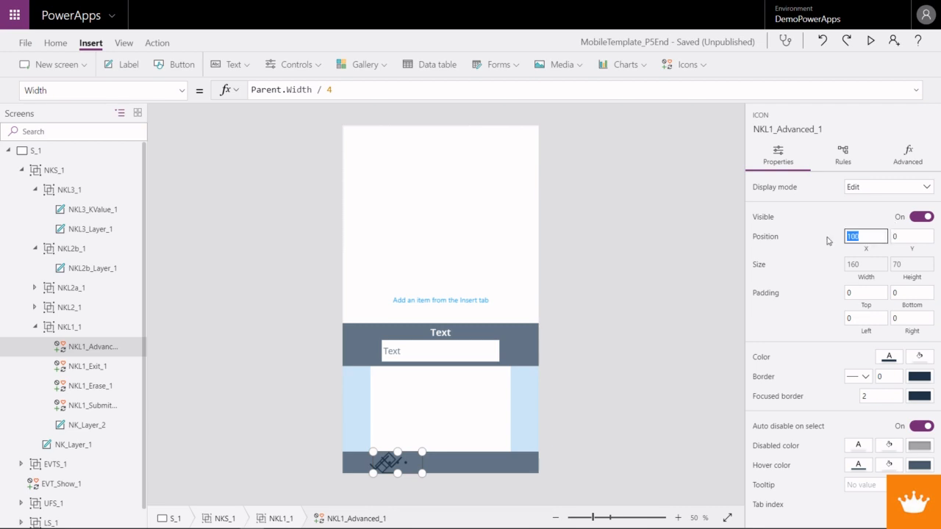
{"action": "type", "text": "0"}
{"action": "key", "text": "Tab"}
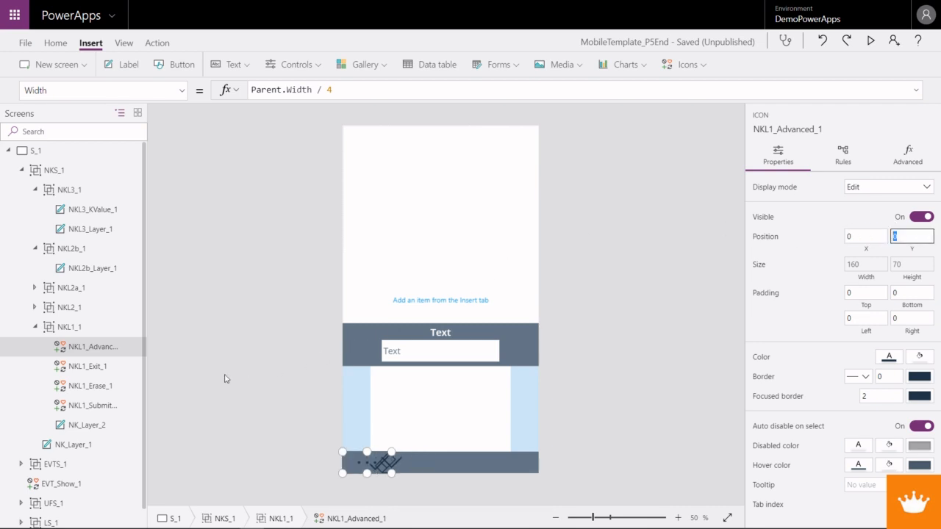
- Set the X formula of the NKL1_Exit_1 icon to NKL1_Advanced_1.Width
{"action": "left_click", "coordinate": [103, 367]}
{"action": "left_click", "coordinate": [184, 90]}
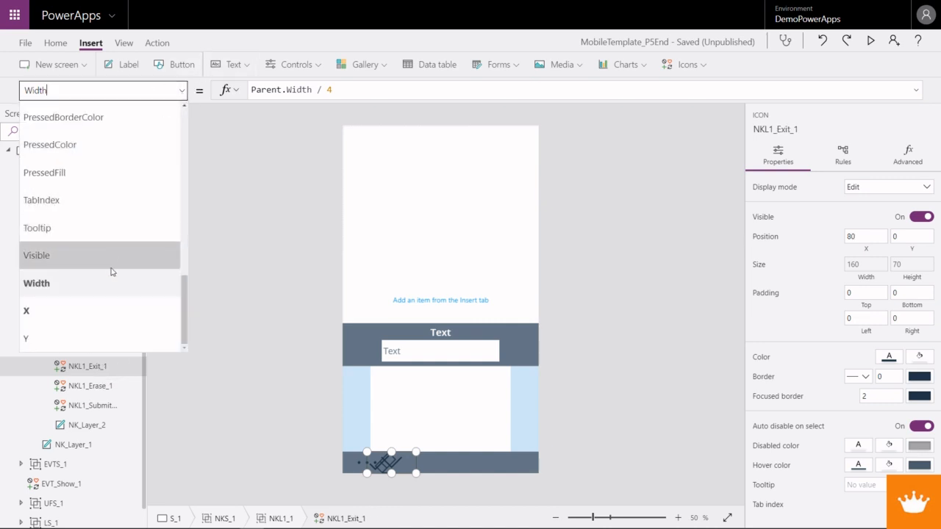
{"action": "left_click", "coordinate": [37, 308]}
{"action": "left_click_drag", "start_coordinate": [285, 89], "coordinate": [243, 92]}
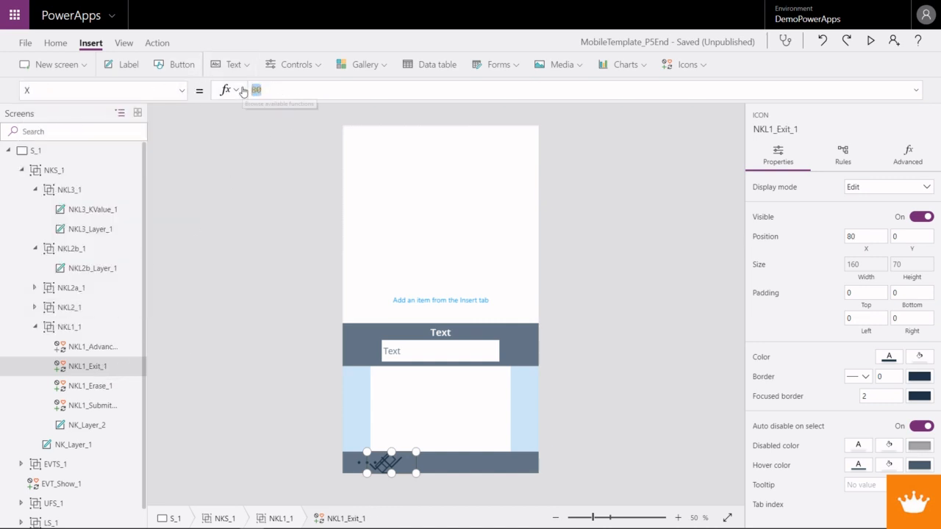
{"action": "type", "text": "NKL"}
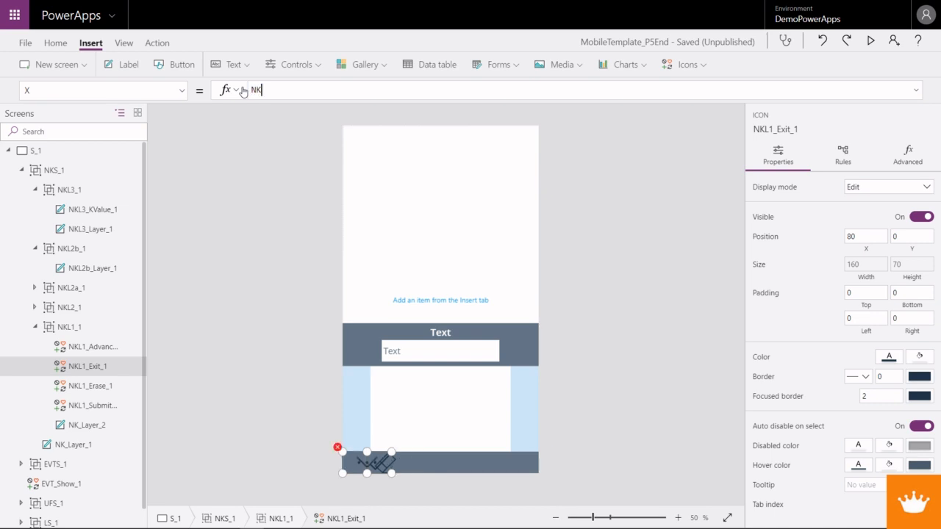
{"action": "key", "text": "Down"}
{"action": "key", "text": "Down"}
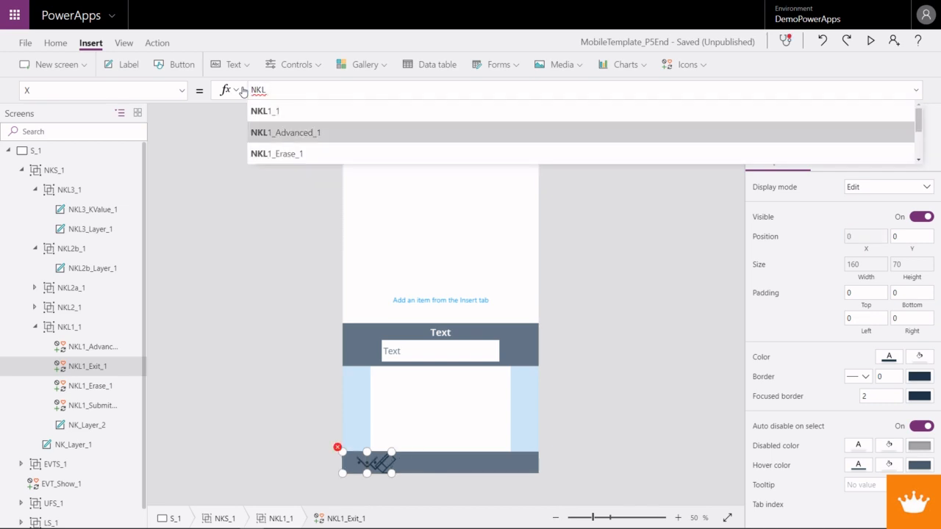
{"action": "key", "text": "Tab"}
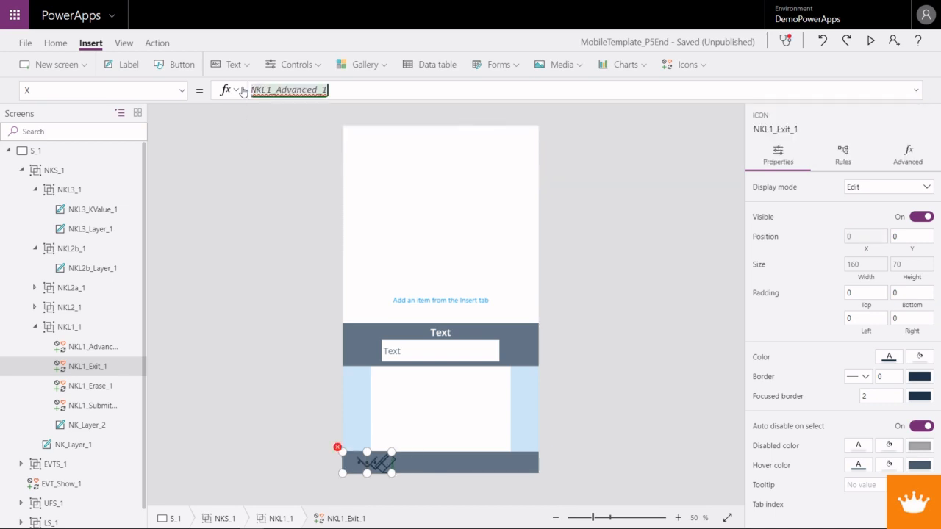
{"action": "type", "text": ".Width"}
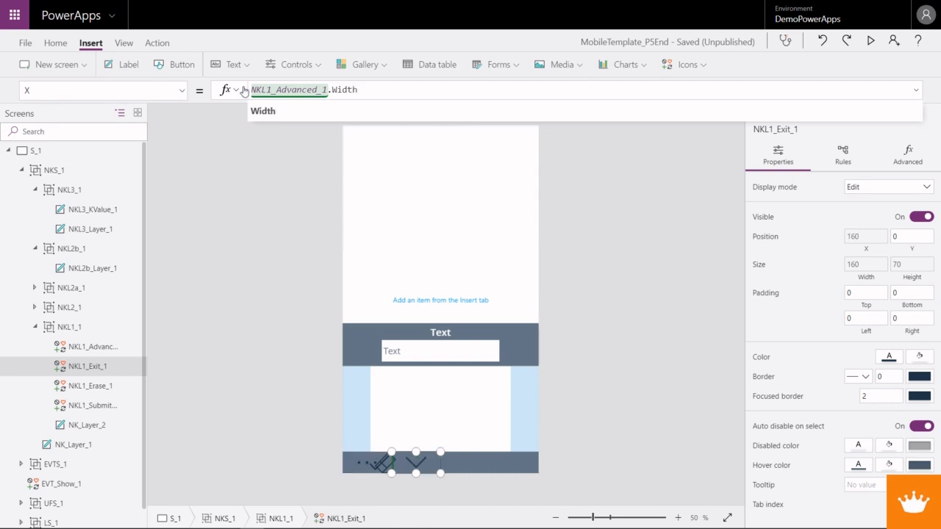
- Copy the Exit icon's X formula, NKL1_Advanced_1.Width, into the X property of NKL1_Erase_1
{"action": "left_click", "coordinate": [254, 90], "text": "shift"}
{"action": "key", "text": "ctrl+c"}
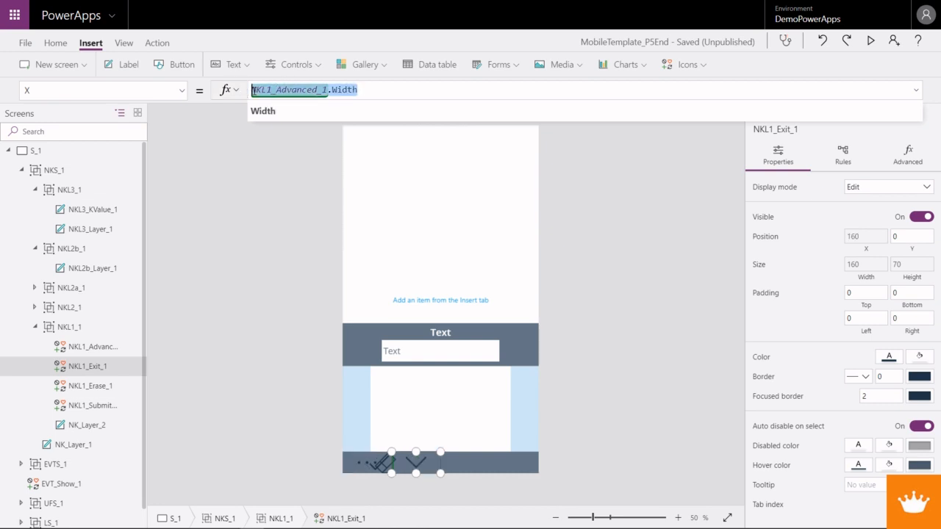
{"action": "left_click", "coordinate": [92, 387]}
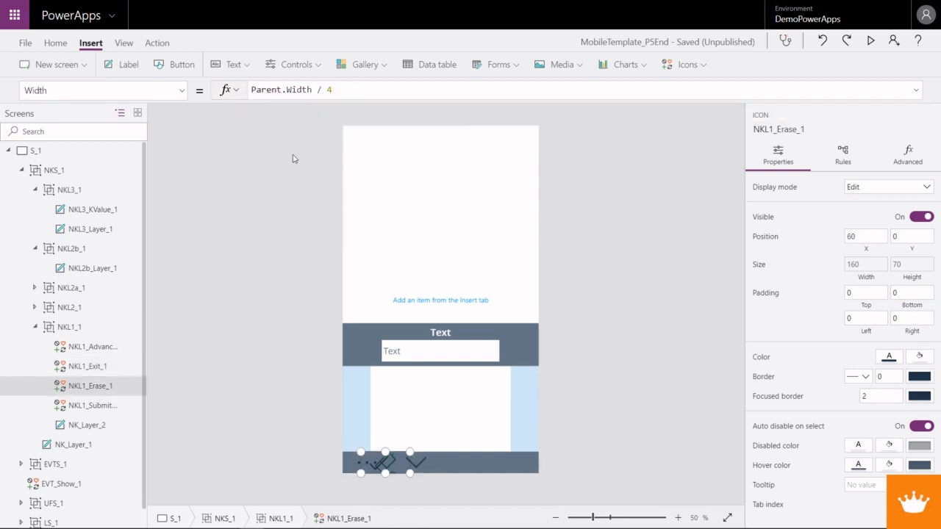
{"action": "left_click", "coordinate": [182, 90]}
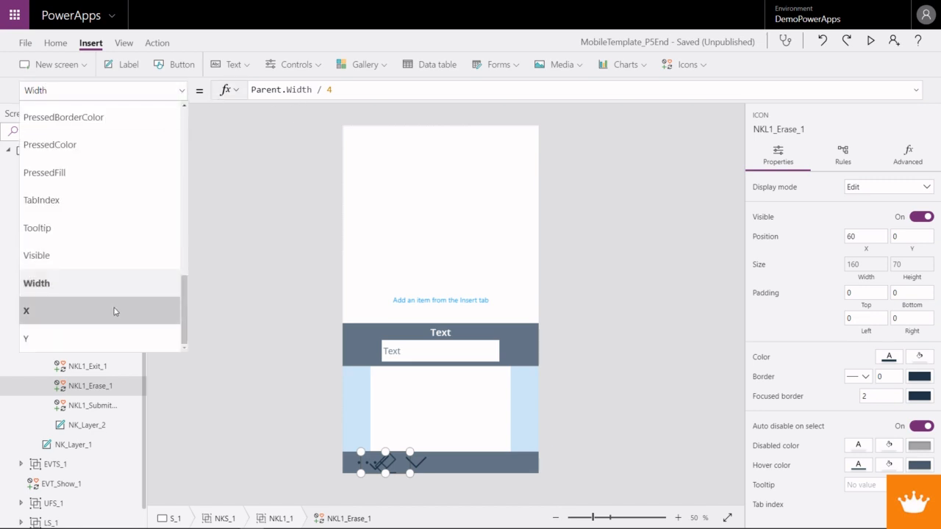
{"action": "left_click", "coordinate": [115, 308]}
{"action": "left_click", "coordinate": [309, 88]}
{"action": "key", "text": "ctrl+a"}
{"action": "key", "text": "ctrl+v"}
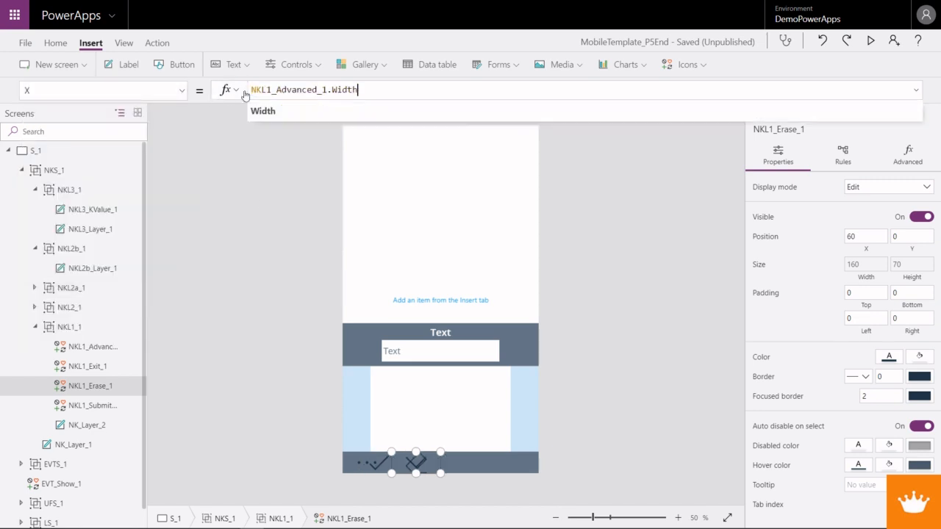
- Extend the X formula of NKL1_Erase_1 with - NKL1_Exit_1.Width after the Advanced icon's width
{"action": "type", "text": "- N"}
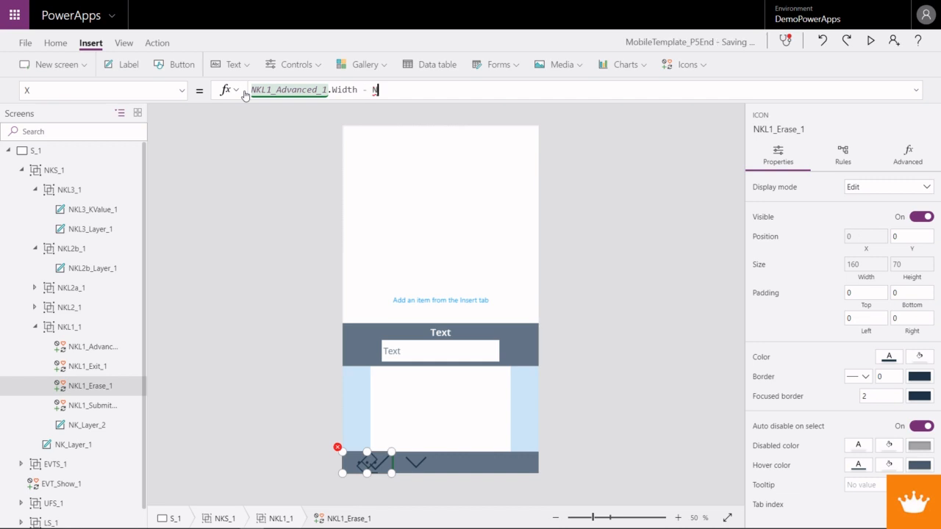
{"action": "type", "text": "KL1"}
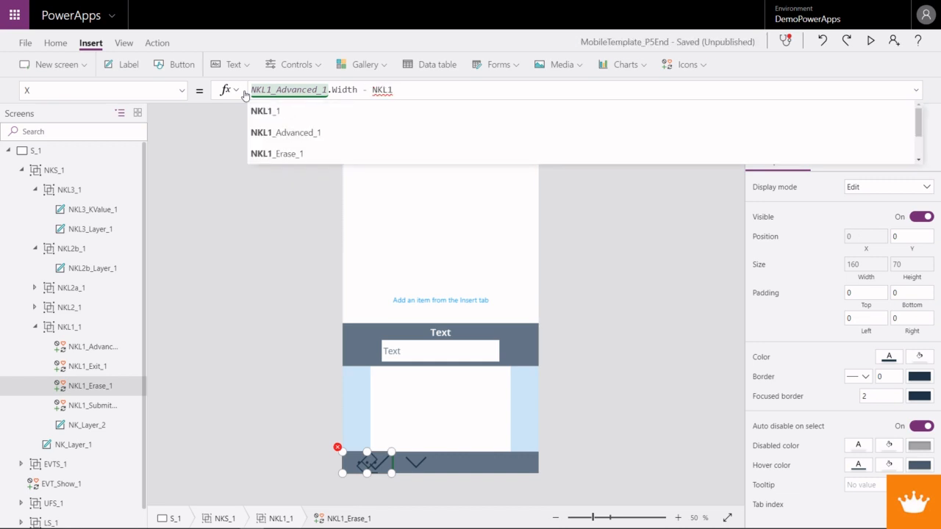
{"action": "type", "text": "_E"}
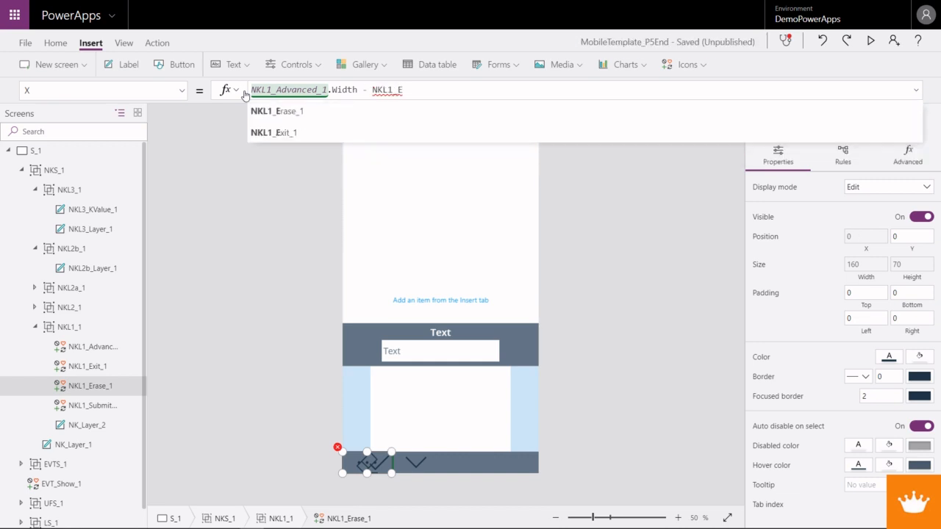
{"action": "type", "text": "xit_1.Width"}
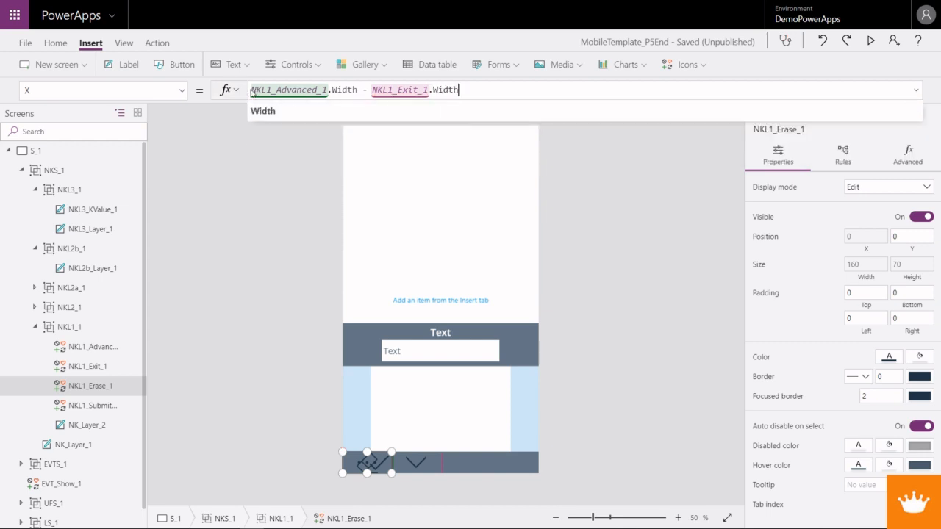
- Copy the Erase icon's full X formula into the X property of NKL1_Submit_1
{"action": "key", "text": "ctrl+a"}
{"action": "key", "text": "ctrl+c"}
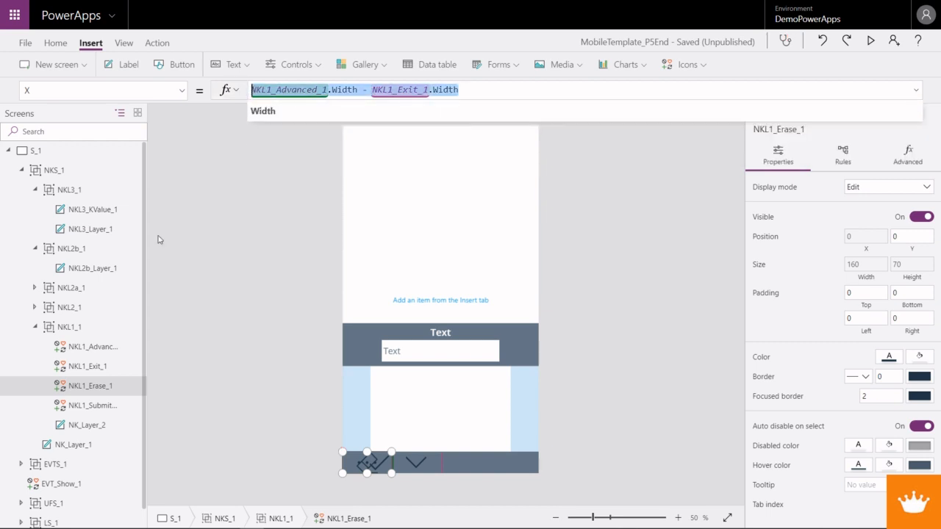
{"action": "left_click", "coordinate": [117, 405]}
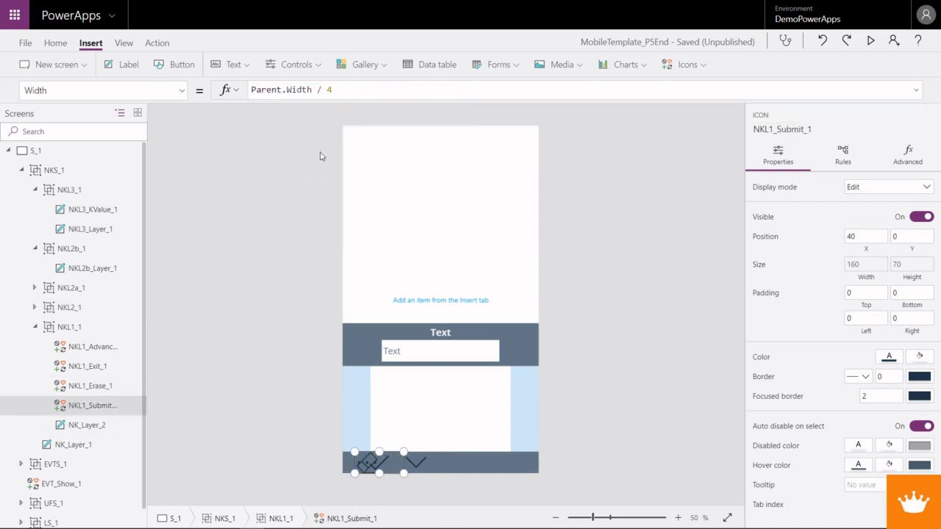
{"action": "left_click", "coordinate": [182, 90]}
{"action": "left_click", "coordinate": [92, 310]}
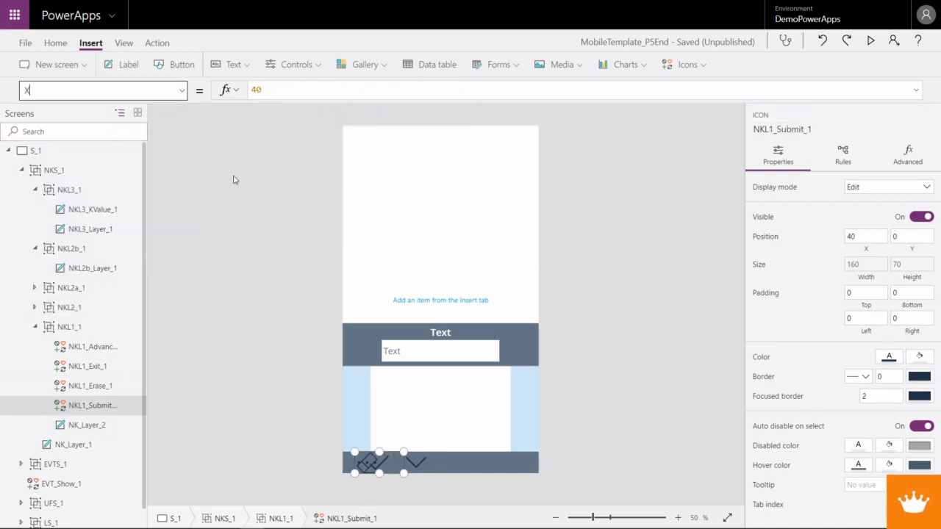
{"action": "left_click", "coordinate": [275, 89]}
{"action": "key", "text": "ctrl+a"}
{"action": "key", "text": "ctrl+v"}
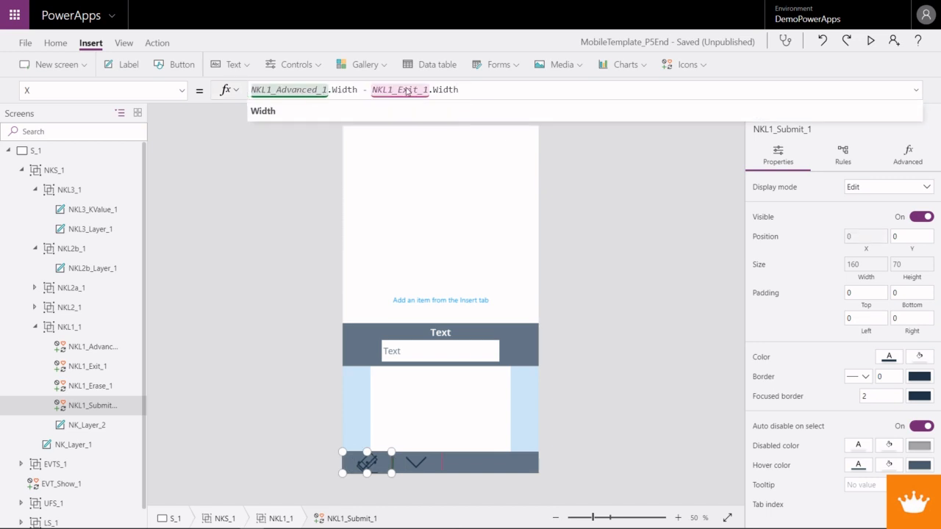
- Change the minus before NKL1_Exit_1.Width to a plus in the X formula of NKL1_Submit_1
{"action": "type", "text": "NKL"}
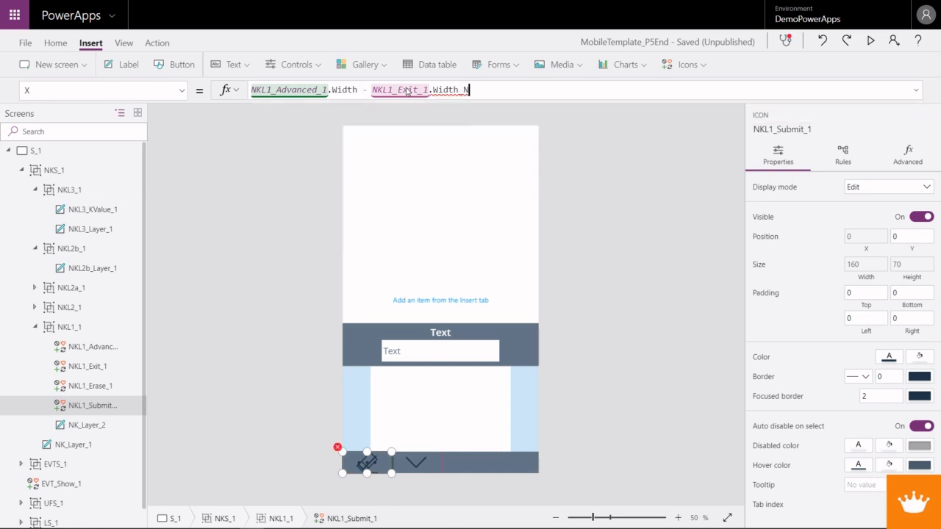
{"action": "key", "text": "BackSpace"}
{"action": "key", "text": "BackSpace"}
{"action": "key", "text": "BackSpace"}
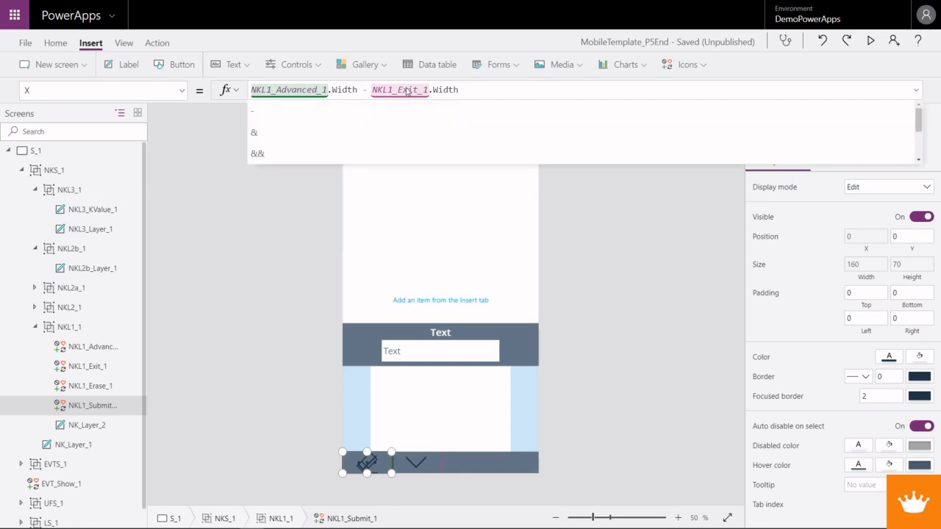
{"action": "left_click", "coordinate": [409, 89]}
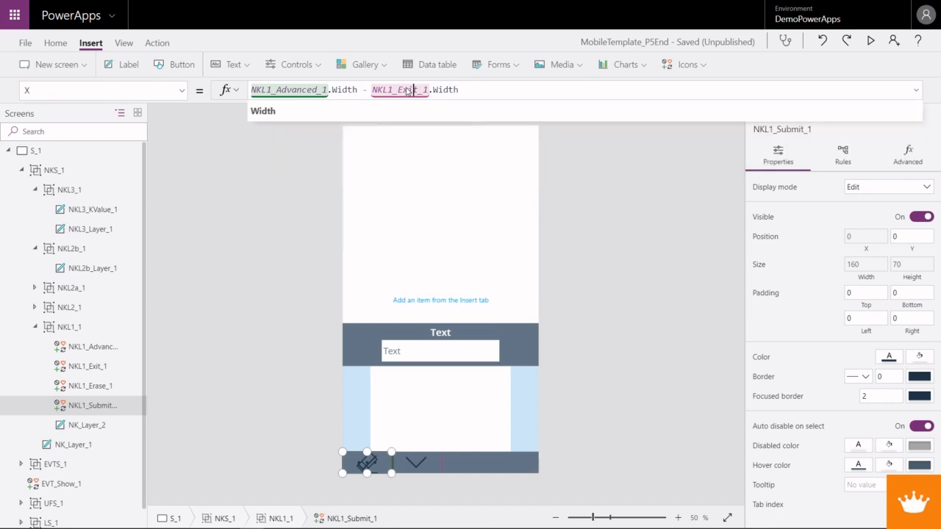
{"action": "type", "text": "-"}
{"action": "key", "text": "BackSpace"}
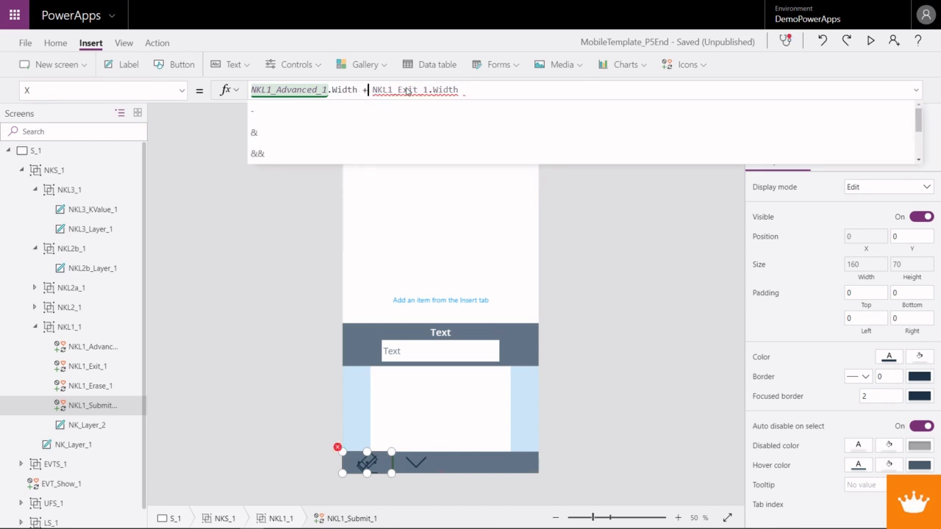
{"action": "type", "text": "+"}
{"action": "key", "text": "End"}
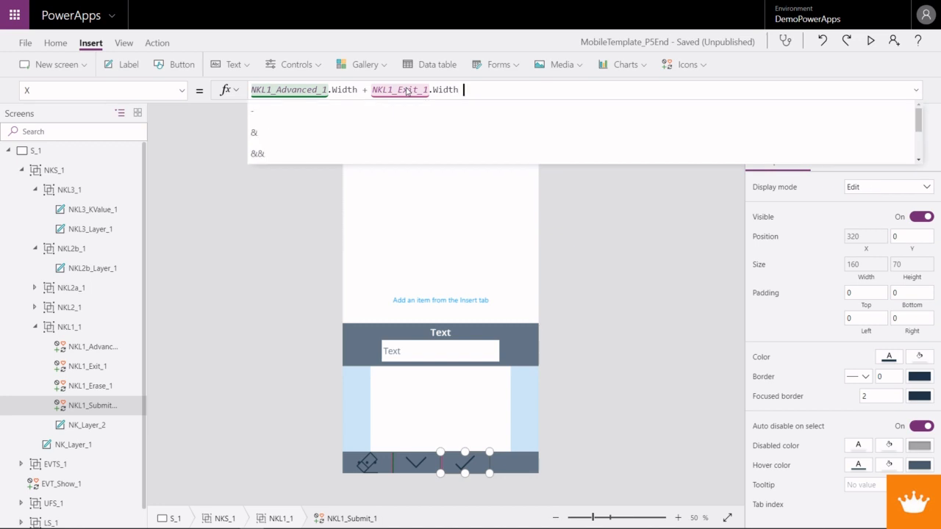
- Append + NKL1_Erase_1.Width to the X formula of NKL1_Submit_1
{"action": "type", "text": "+ NKL1"}
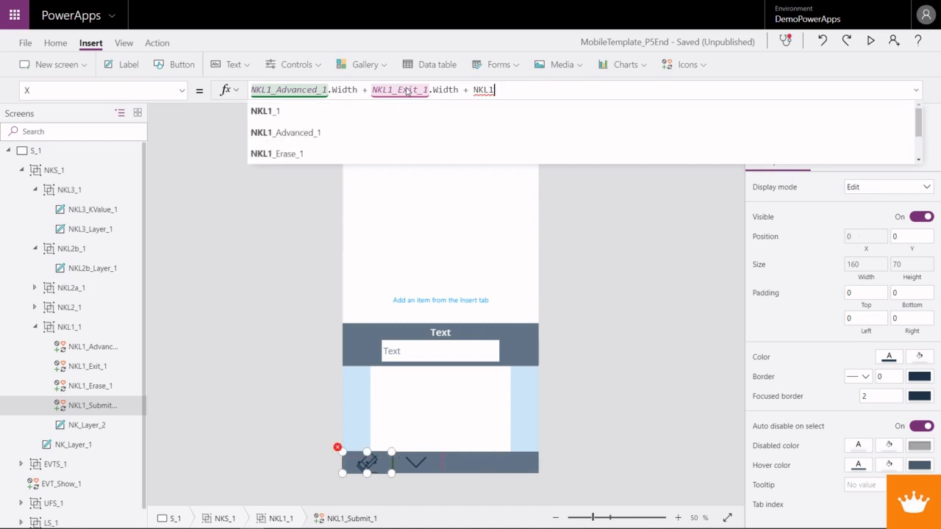
{"action": "type", "text": "_Erase"}
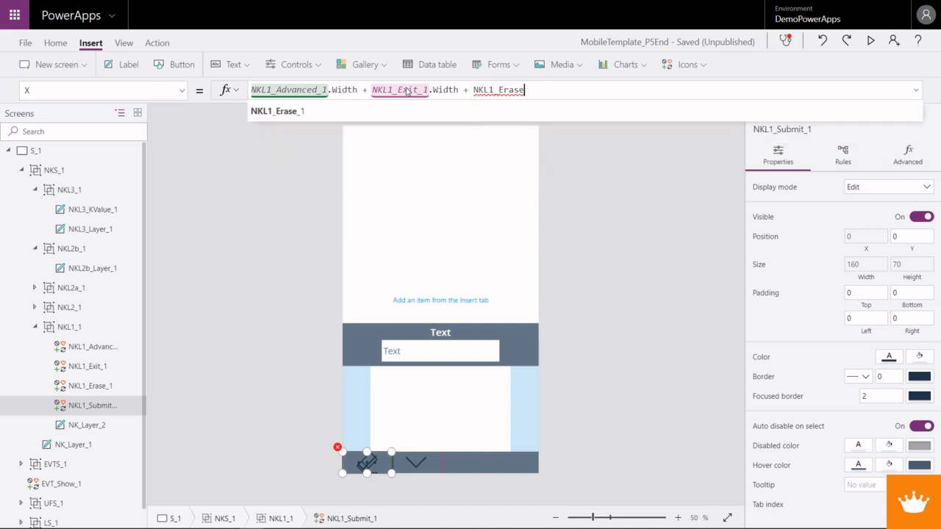
{"action": "key", "text": "Tab"}
{"action": "type", "text": ".Width"}
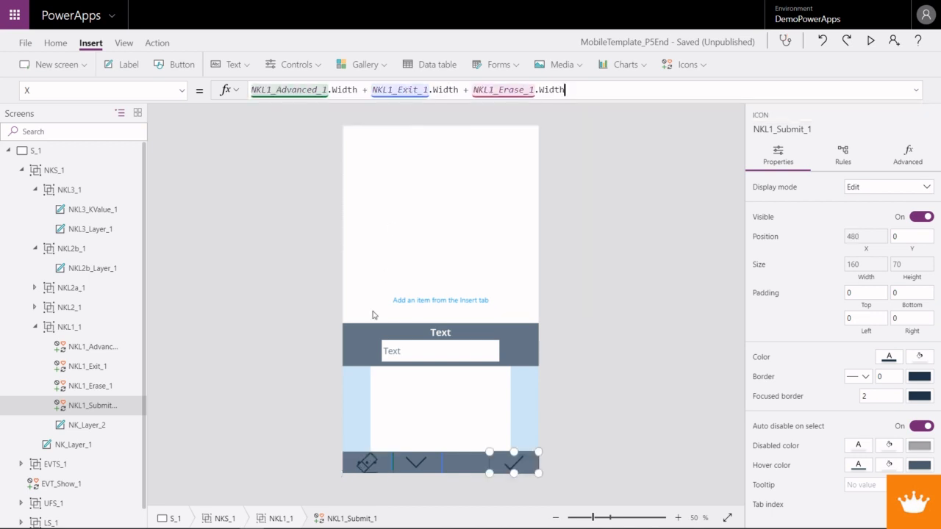
- Check the X formulas of the Advanced and Submit icons in the icon row
{"action": "left_click", "coordinate": [416, 461]}
{"action": "left_click", "coordinate": [368, 461]}
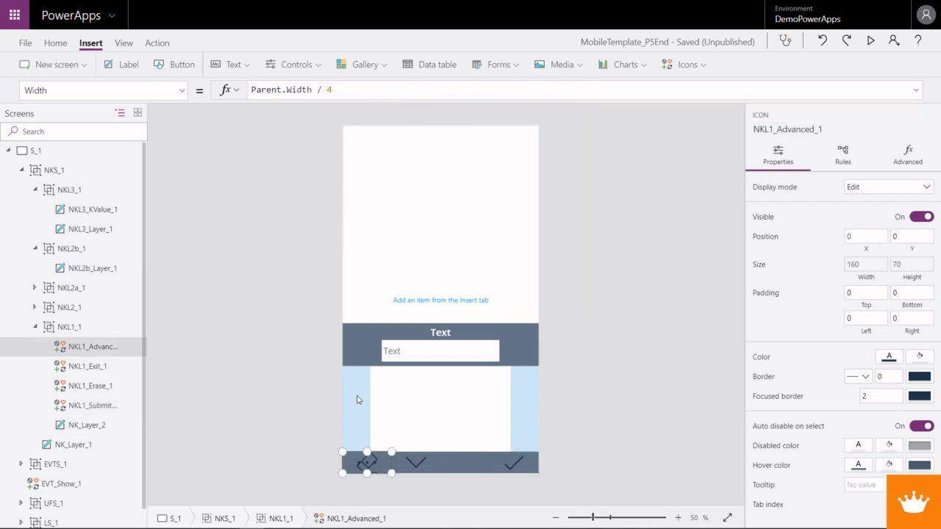
{"action": "left_click", "coordinate": [181, 90]}
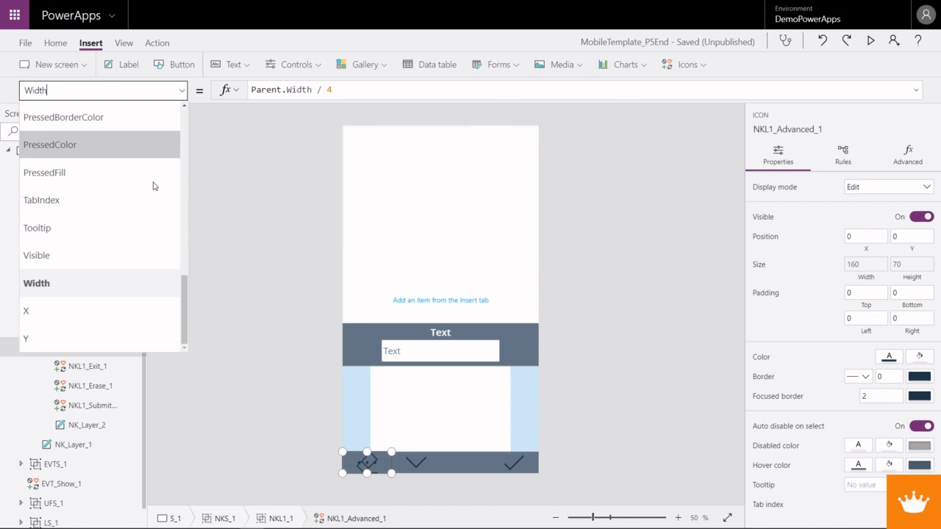
{"action": "left_click", "coordinate": [78, 309]}
{"action": "left_click", "coordinate": [416, 461]}
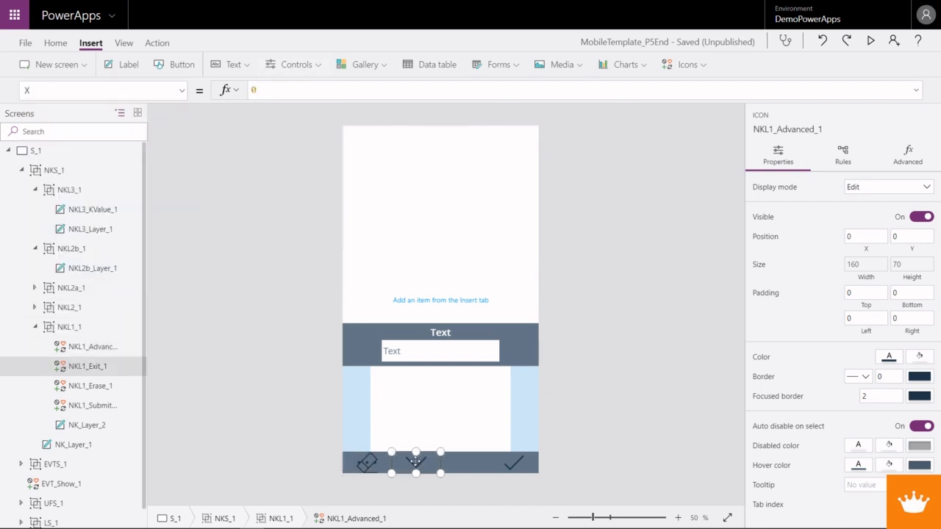
{"action": "left_click", "coordinate": [523, 464]}
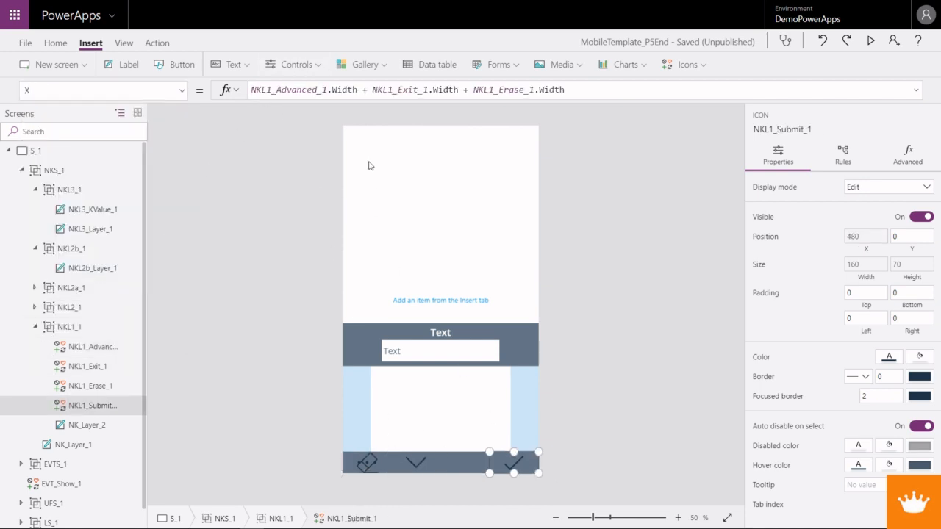
{"action": "left_click", "coordinate": [459, 89]}
{"action": "left_click_drag", "start_coordinate": [459, 89], "coordinate": [250, 91]}
{"action": "key", "text": "ctrl+c"}
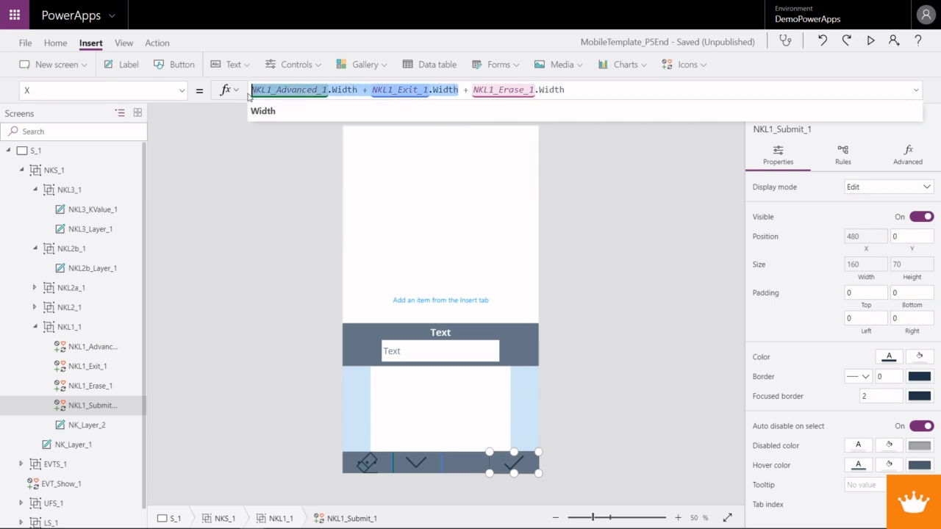
{"action": "left_click", "coordinate": [365, 461]}
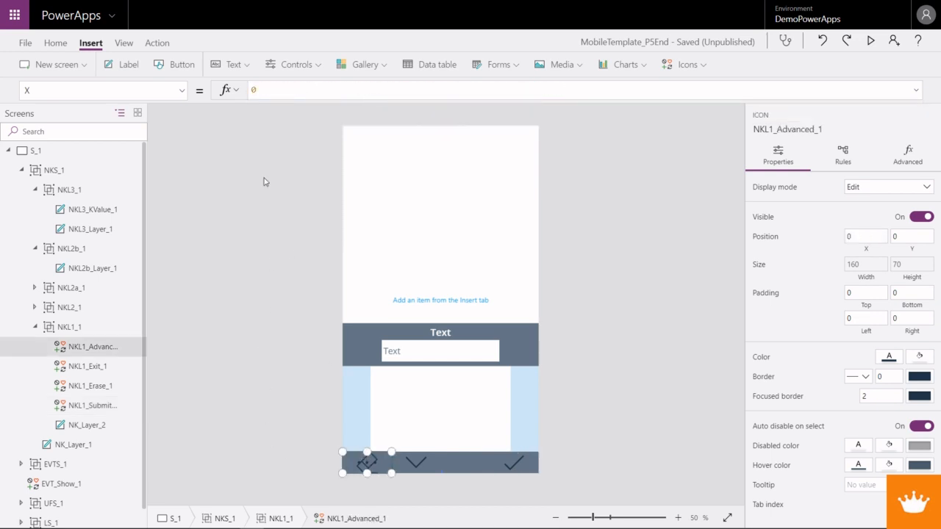
{"action": "left_click", "coordinate": [264, 90]}
{"action": "left_click_drag", "start_coordinate": [264, 90], "coordinate": [250, 92]}
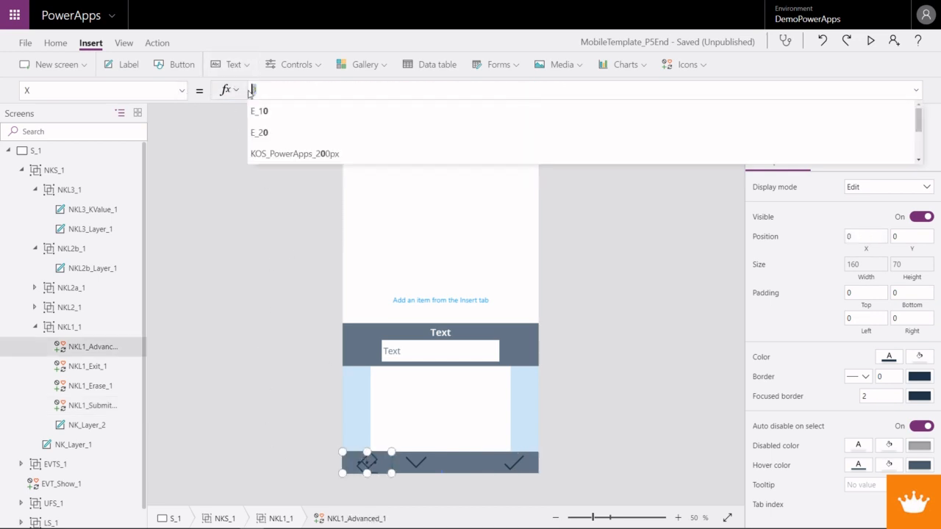
{"action": "key", "text": "ctrl+v"}
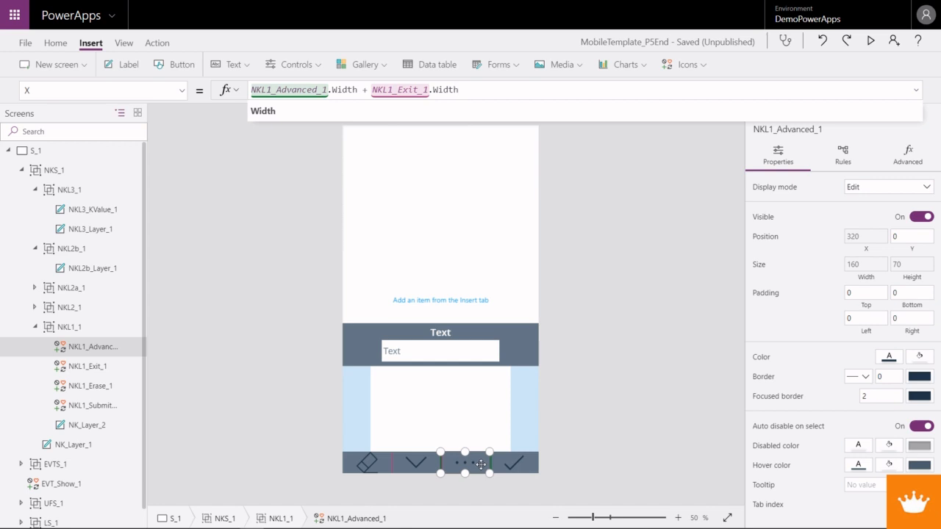
{"action": "key", "text": "ctrl+a"}
{"action": "key", "text": "BackSpace"}
{"action": "type", "text": "0"}
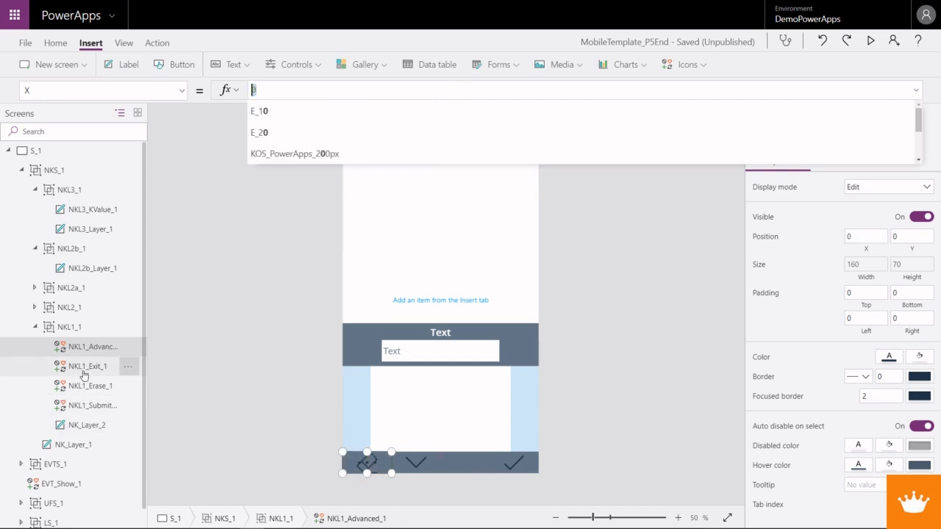
- Change the minus before NKL1_Exit_1.Width to a plus in the X formula of NKL1_Erase_1
{"action": "left_click", "coordinate": [87, 388]}
{"action": "left_click", "coordinate": [88, 388]}
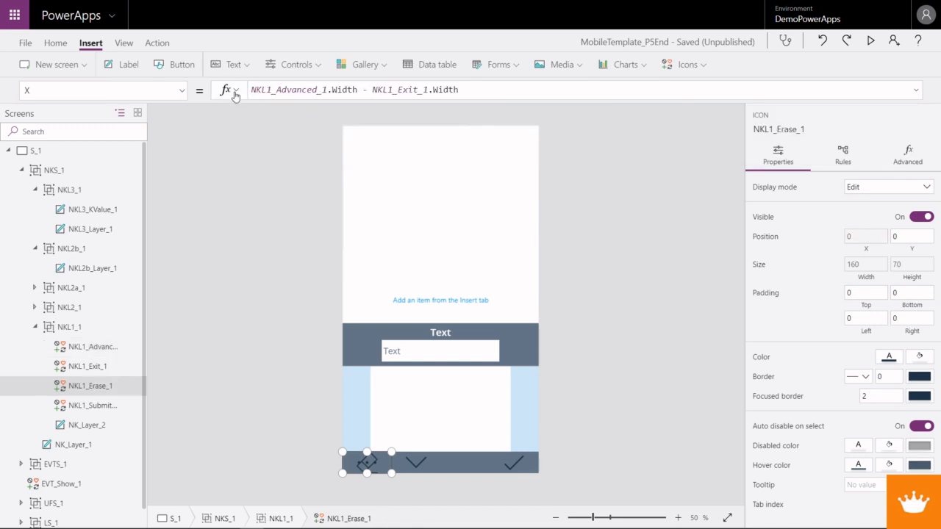
{"action": "left_click", "coordinate": [363, 89]}
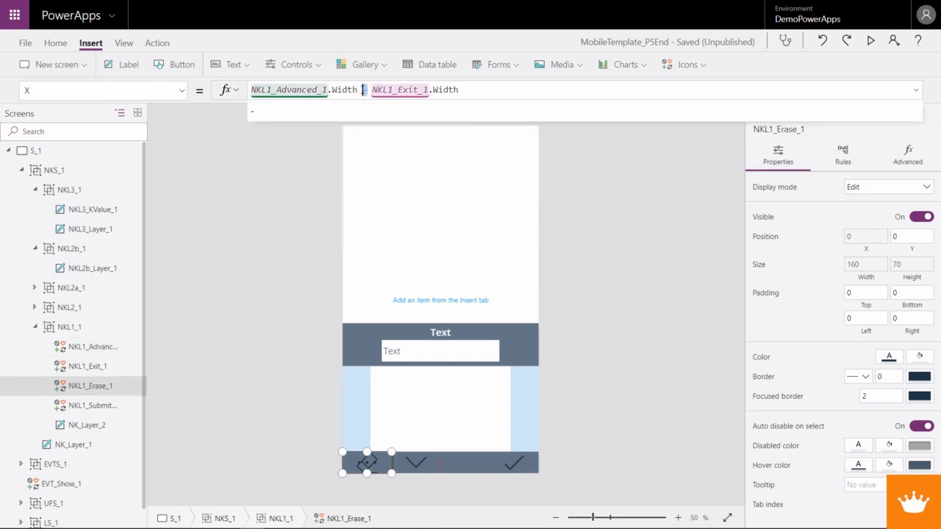
{"action": "key", "text": "BackSpace"}
{"action": "type", "text": "+"}
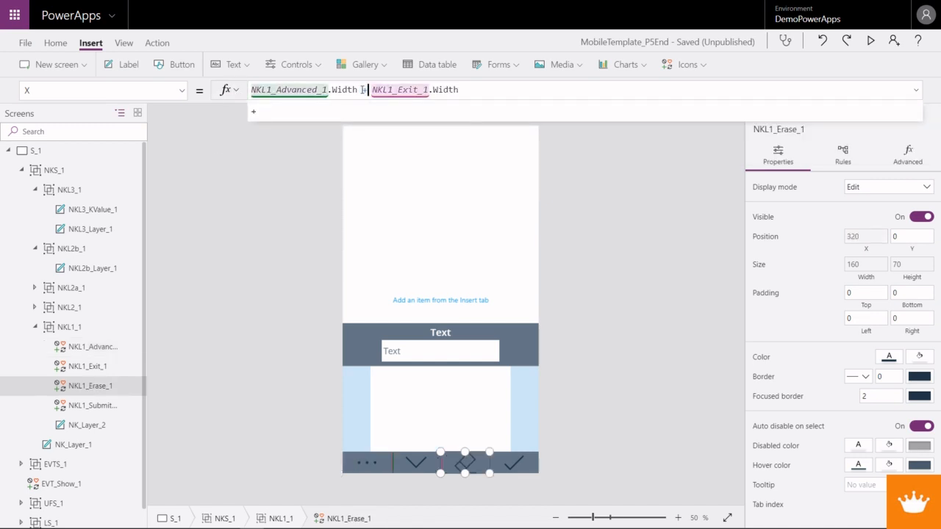
- Set the padding of all four NKL1_1 icons to 15 on every side and preview the app
{"action": "left_click", "coordinate": [371, 465], "text": "shift"}
{"action": "left_click", "coordinate": [415, 462], "text": "shift"}
{"action": "left_click", "coordinate": [514, 463], "text": "shift"}
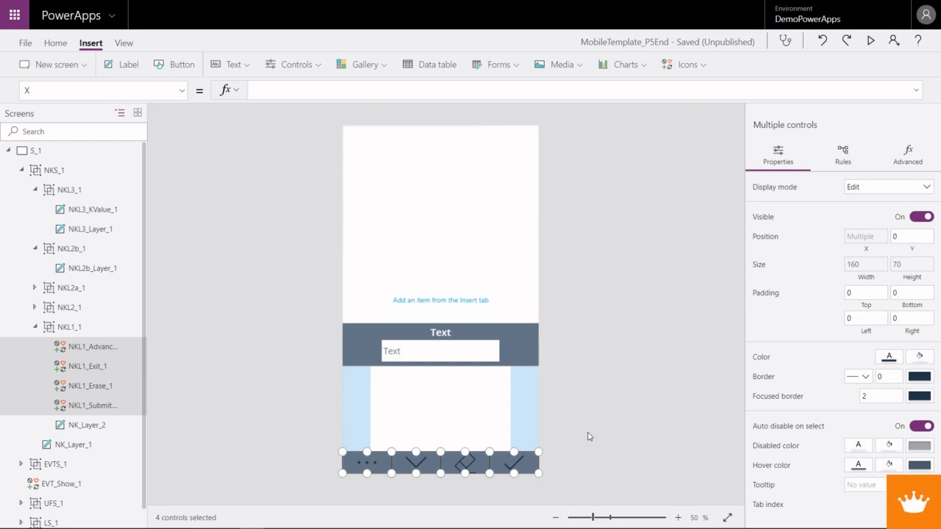
{"action": "left_click", "coordinate": [859, 294]}
{"action": "key", "text": "Tab"}
{"action": "type", "text": "15"}
{"action": "key", "text": "Tab"}
{"action": "type", "text": "15"}
{"action": "key", "text": "Tab"}
{"action": "type", "text": "15"}
{"action": "key", "text": "Tab"}
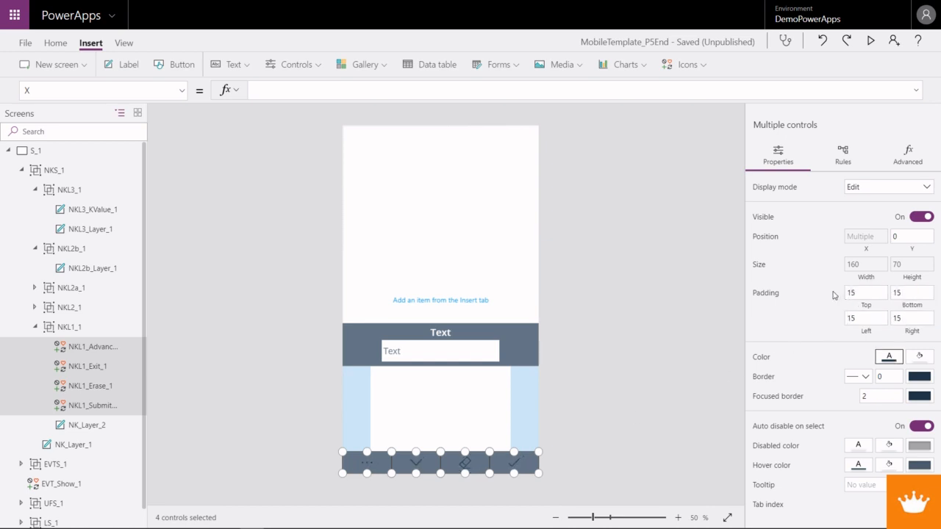
{"action": "left_click", "coordinate": [873, 42]}
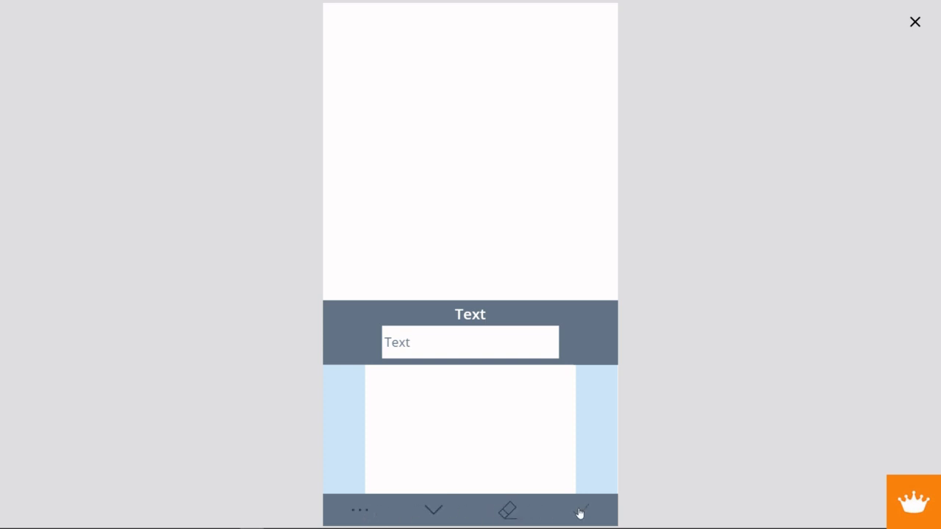
{"action": "left_click", "coordinate": [915, 23]}
- Fill the NKL1_Submit_1 icon with the darkest green theme color and preview the app
{"action": "left_click", "coordinate": [524, 469]}
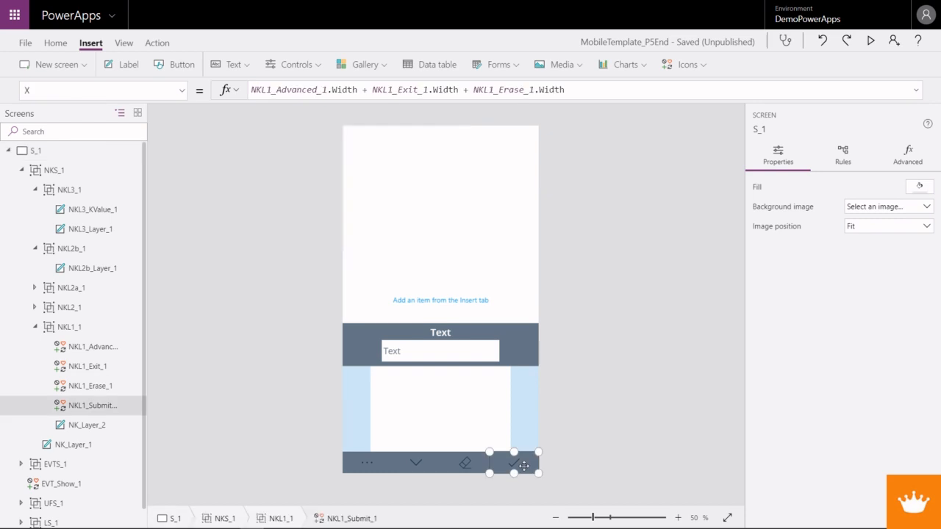
{"action": "left_click", "coordinate": [53, 44]}
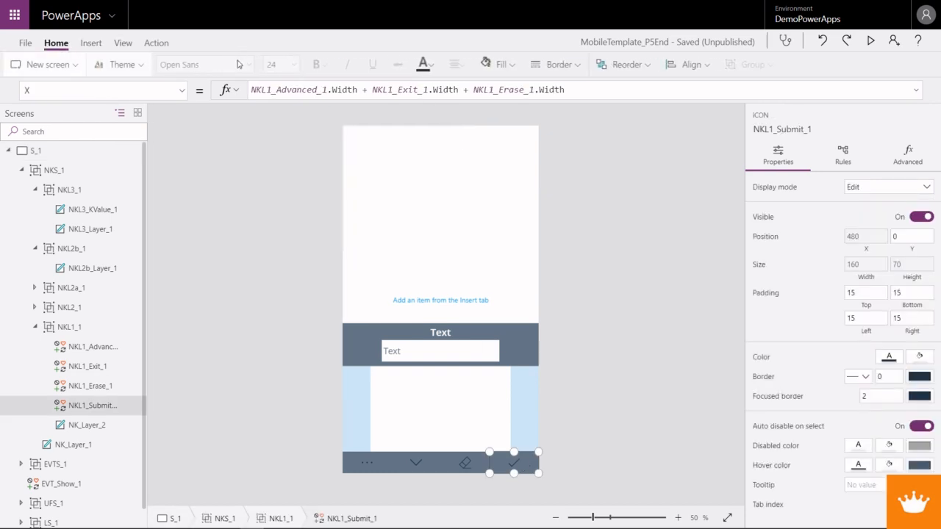
{"action": "left_click", "coordinate": [518, 65]}
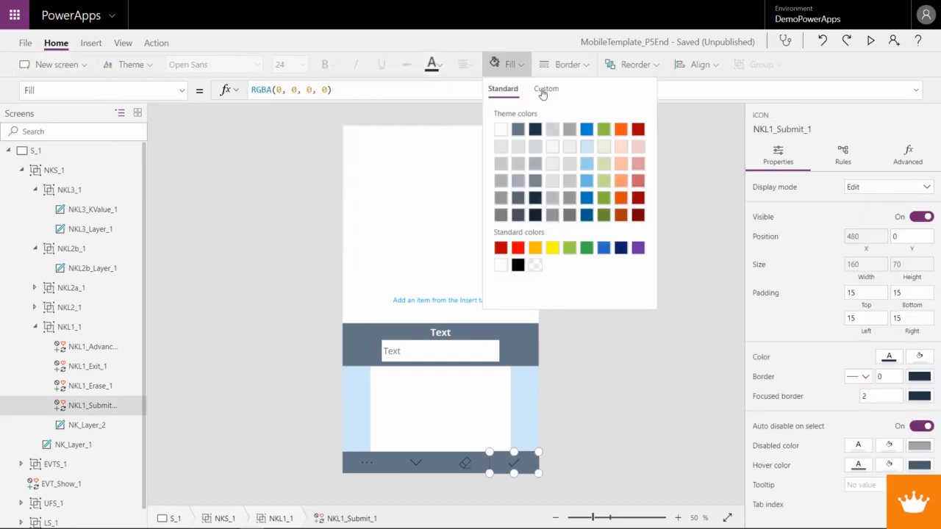
{"action": "left_click", "coordinate": [605, 216]}
{"action": "left_click", "coordinate": [872, 42]}
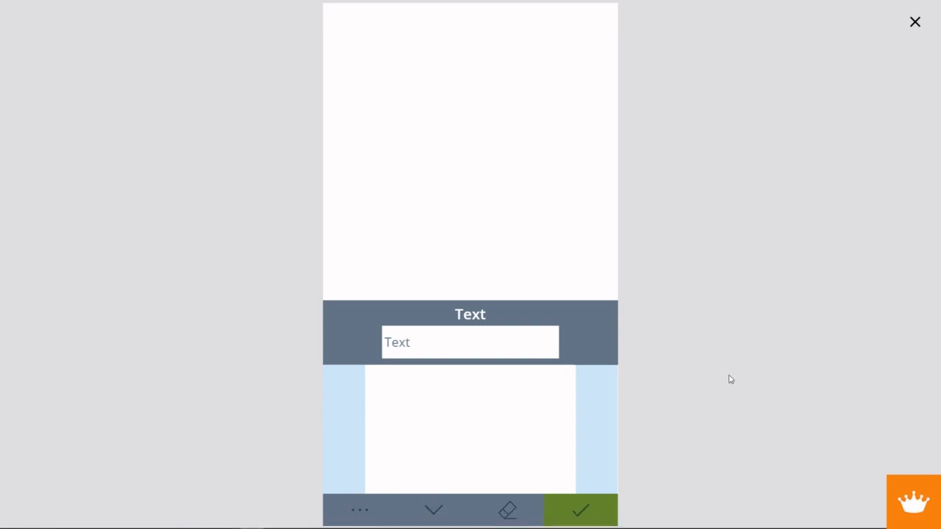
{"action": "left_click", "coordinate": [914, 22]}
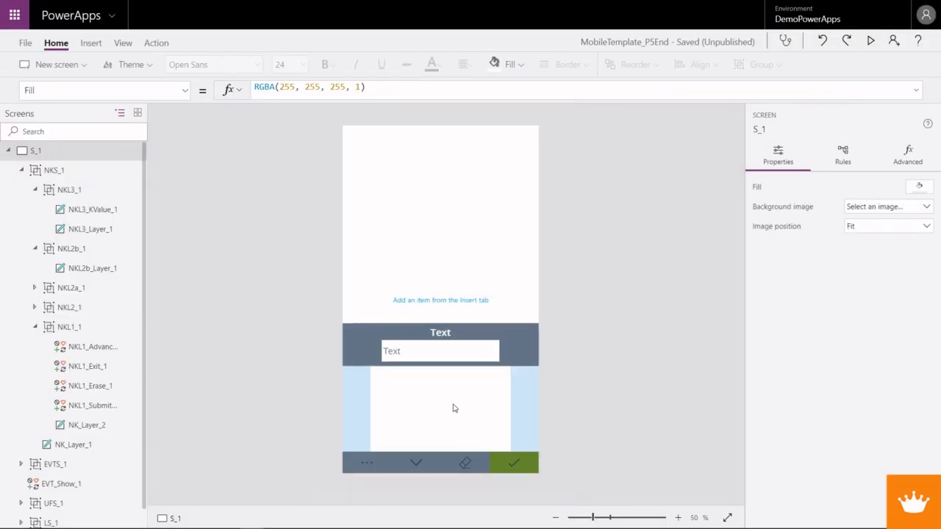
- Begin the OnSelect formula of NKL1_Exit_1 with UpdateContext({NK_Show:0
{"action": "left_click", "coordinate": [419, 461]}
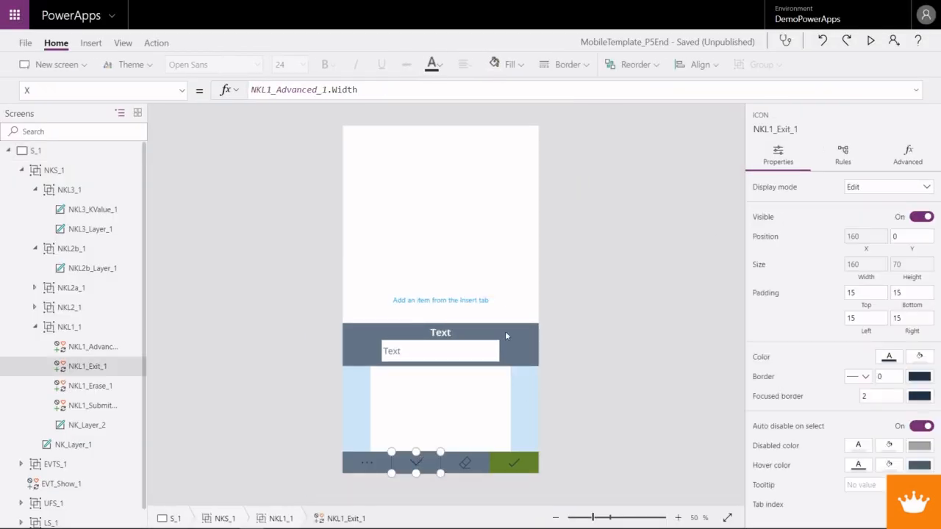
{"action": "left_click", "coordinate": [182, 90]}
{"action": "scroll", "coordinate": [124, 249], "scroll_direction": "up", "scroll_amount": 6}
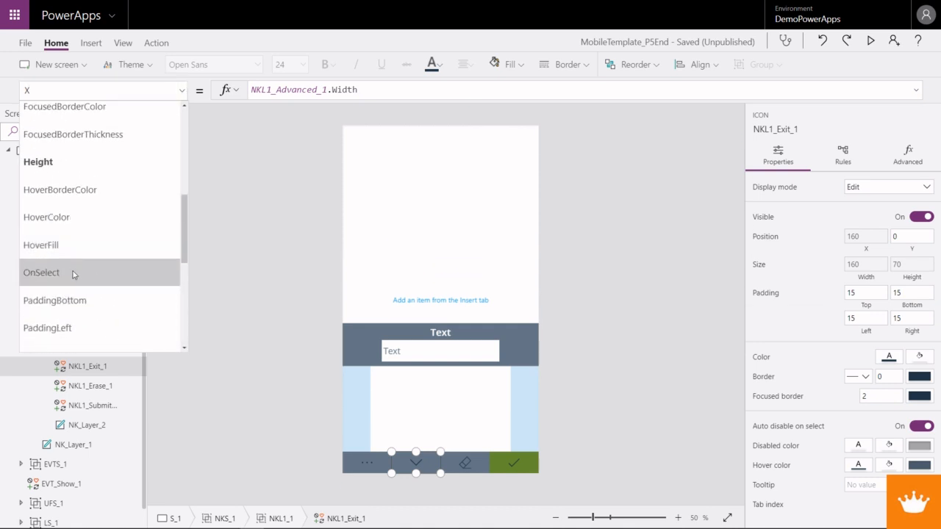
{"action": "left_click", "coordinate": [72, 274]}
{"action": "left_click_drag", "start_coordinate": [311, 90], "coordinate": [225, 99]}
{"action": "type", "text": "UpdateContext("}
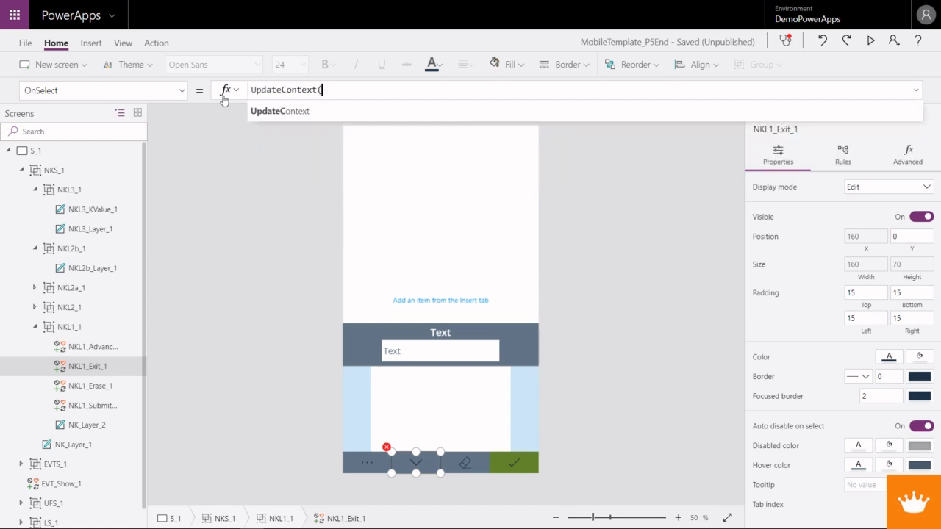
{"action": "type", "text": "{"}
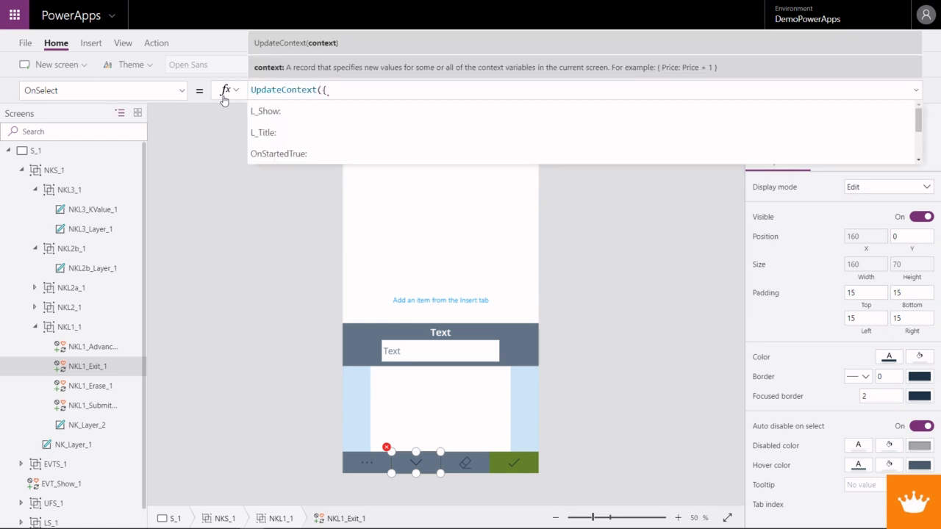
{"action": "type", "text": "NK_Sh"}
{"action": "type", "text": "w:0"}
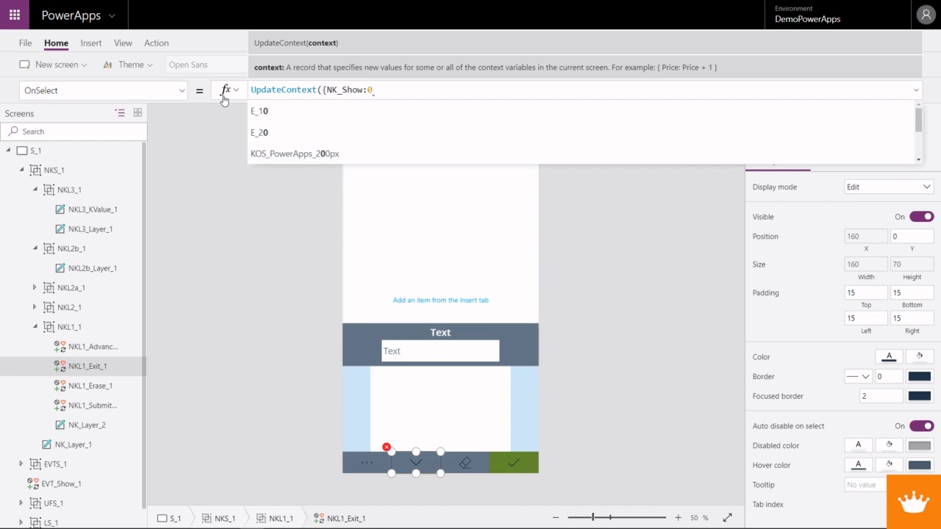
{"action": "type", "text": ", NK"}
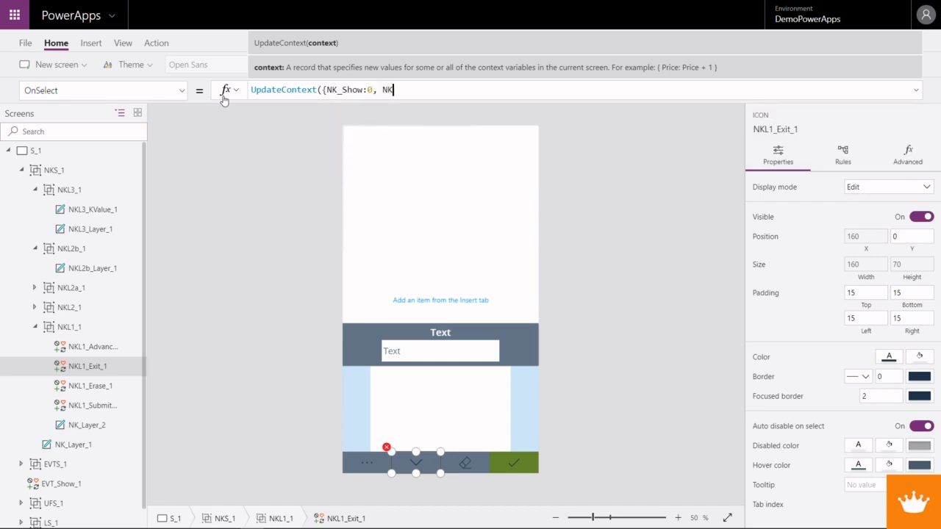
{"action": "type", "text": "_Title:\"\""}
- Add NK_Value:0 as the third context variable and close the Exit icon's UpdateContext formula
{"action": "type", "text": ", "}
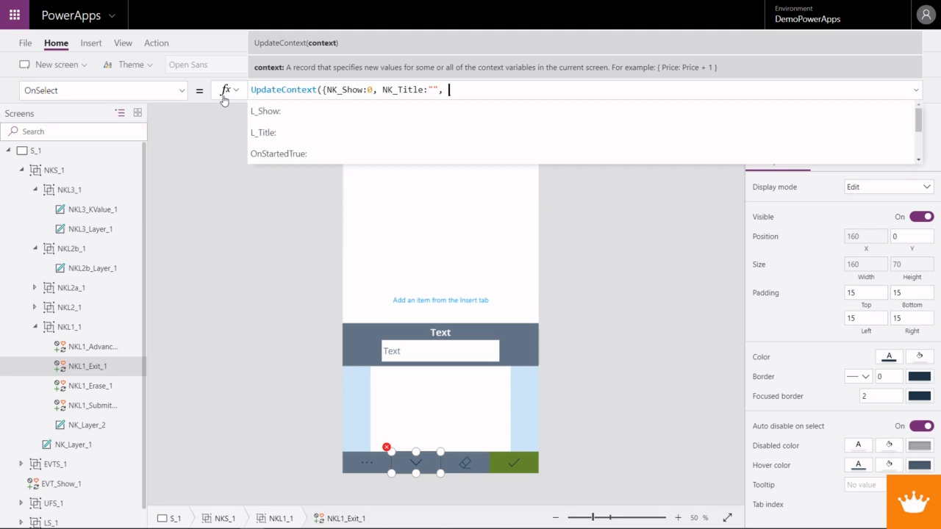
{"action": "type", "text": "NKValue"}
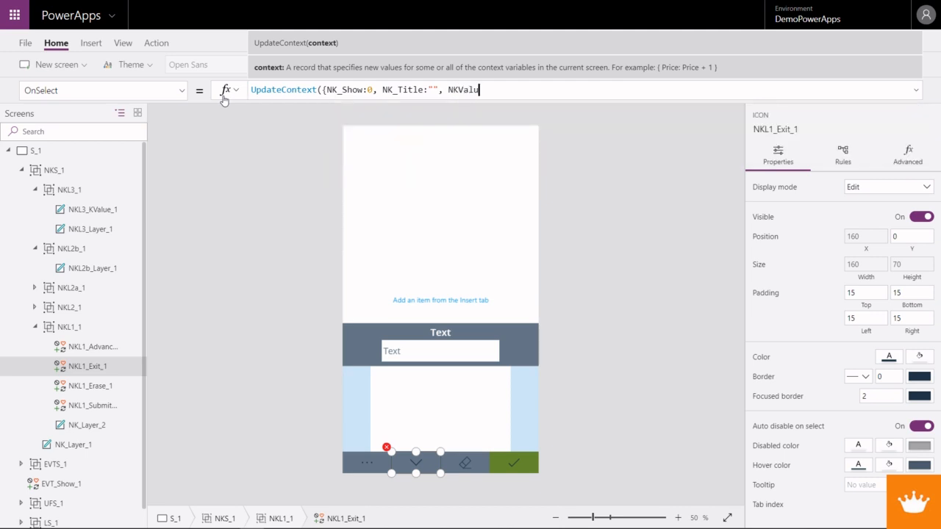
{"action": "key", "text": "BackSpace"}
{"action": "key", "text": "BackSpace"}
{"action": "key", "text": "BackSpace"}
{"action": "key", "text": "BackSpace"}
{"action": "key", "text": "BackSpace"}
{"action": "type", "text": "_Value"}
{"action": "type", "text": ":)"}
{"action": "key", "text": "BackSpace"}
{"action": "type", "text": "0})"}
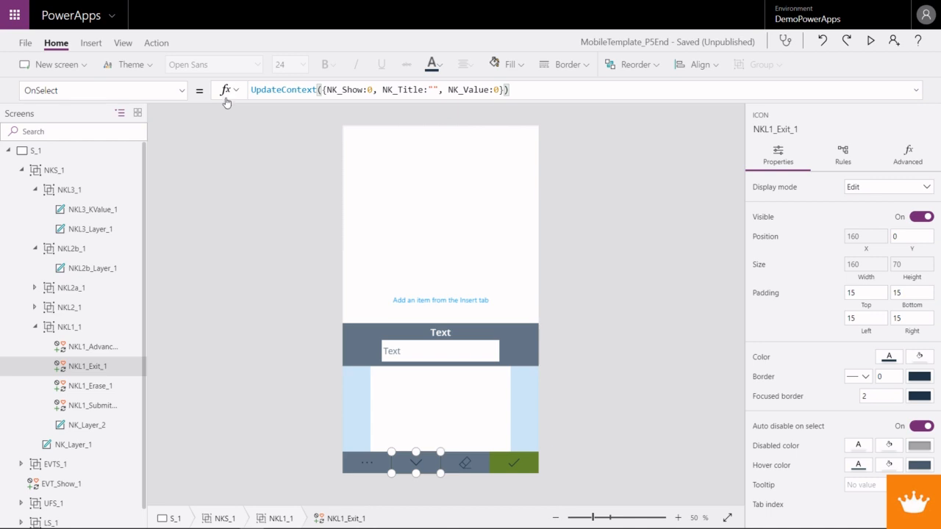
- Replace the NK_Value entry in the Exit icon's OnSelect formula with an empty string "" and preview the app
{"action": "double_click", "coordinate": [496, 90]}
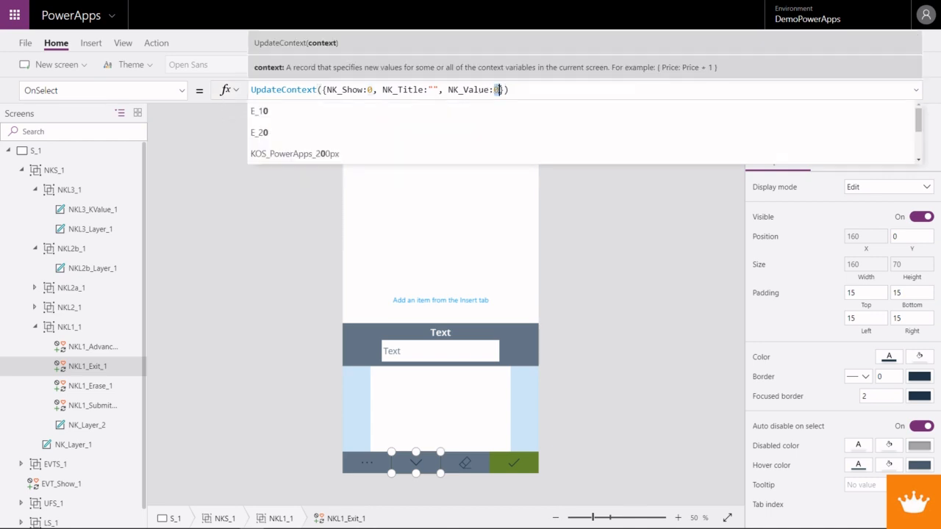
{"action": "type", "text": "\""}
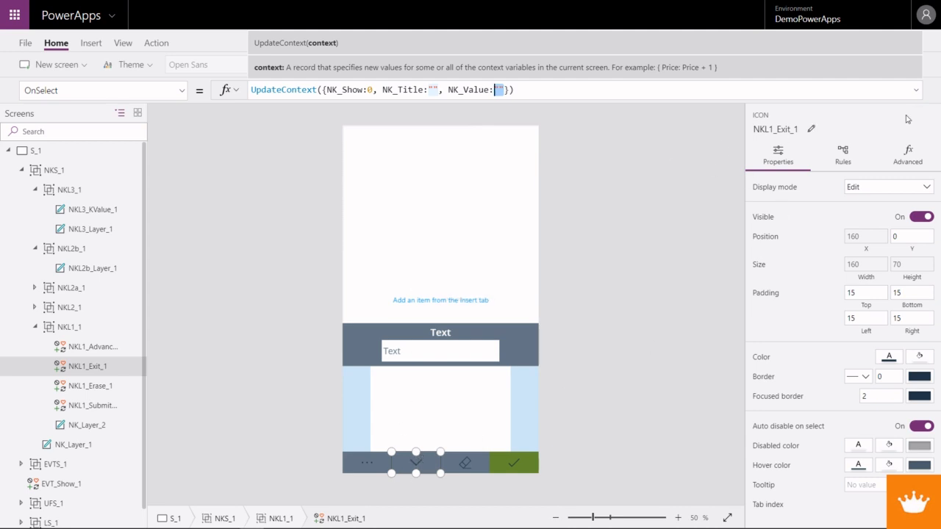
{"action": "key", "text": "F5"}
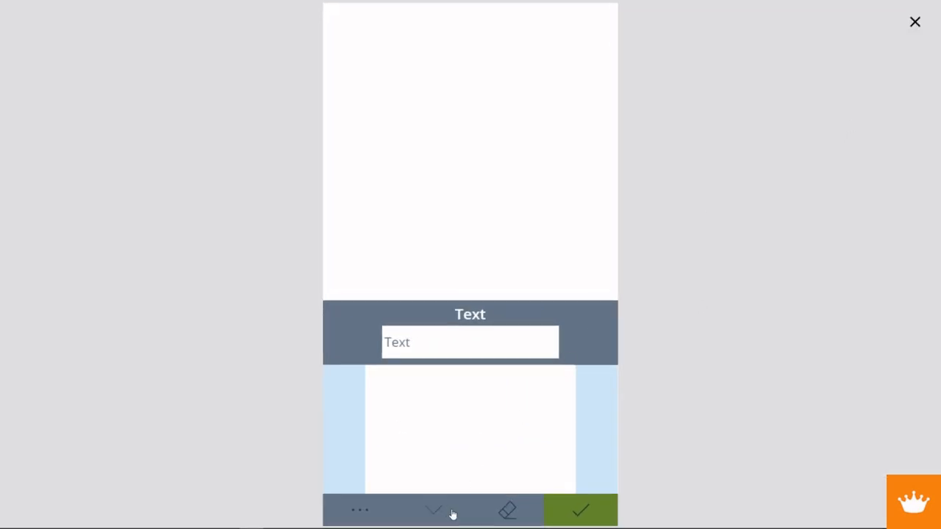
- Close the preview and set the Visible formula of the NKS_1 group to NK_Show > 0
{"action": "left_click", "coordinate": [914, 25]}
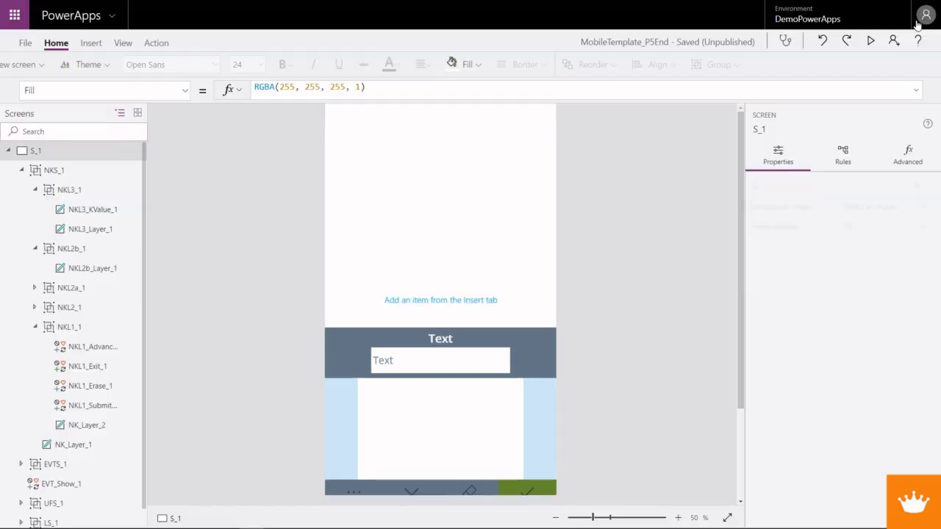
{"action": "left_click", "coordinate": [57, 171]}
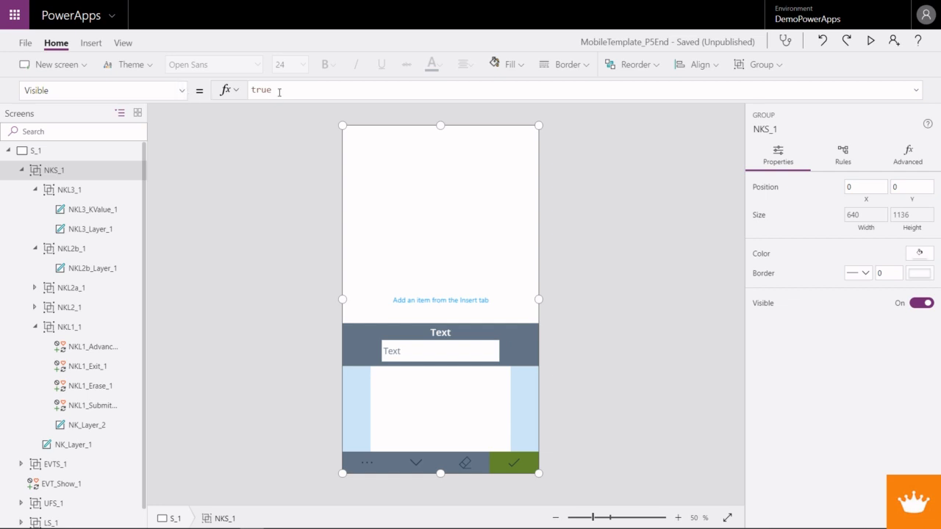
{"action": "left_click_drag", "start_coordinate": [272, 90], "coordinate": [256, 92]}
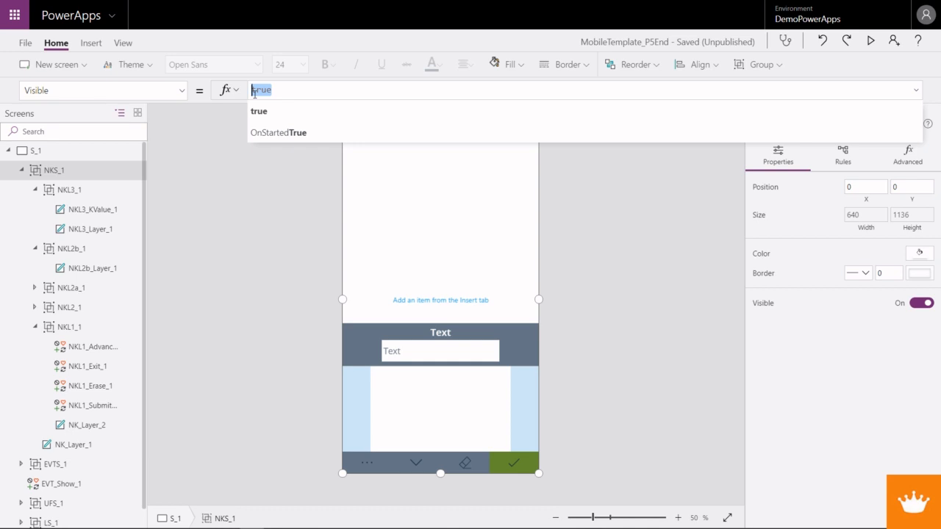
{"action": "type", "text": "NK_Show"}
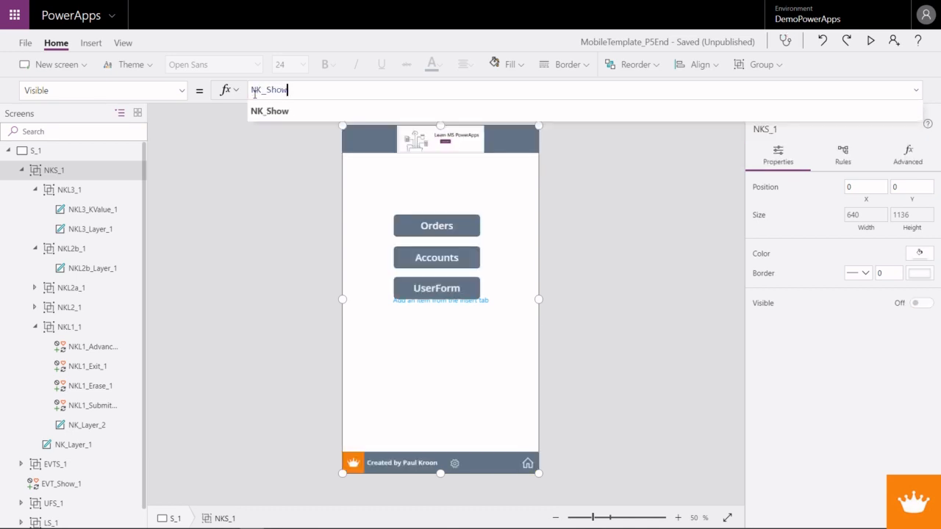
{"action": "type", "text": " > 0"}
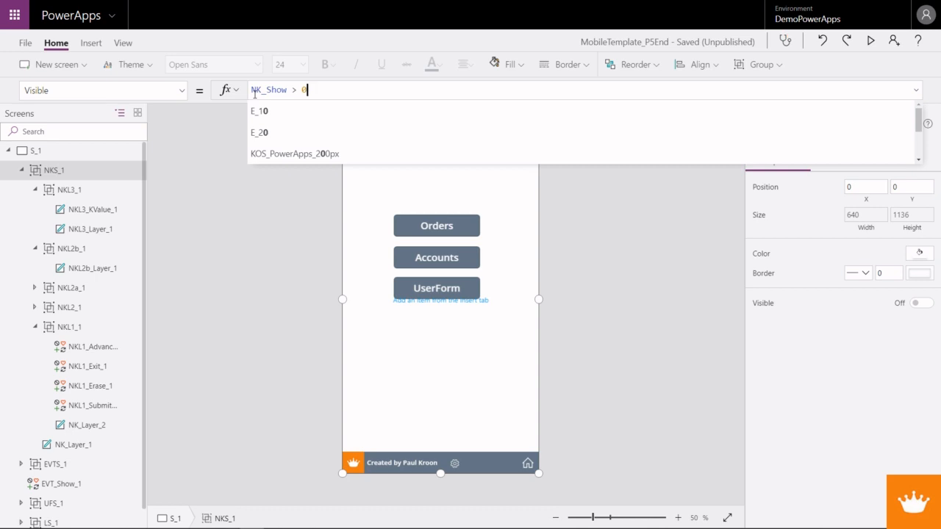
{"action": "left_click", "coordinate": [916, 91]}
{"action": "left_click", "coordinate": [916, 89]}
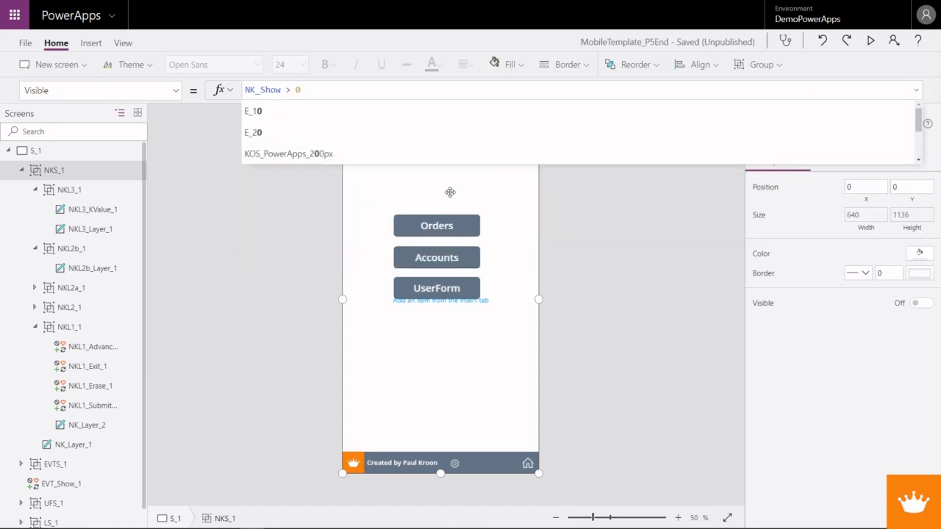
- Collapse the NKS_1 group, expand LS_1, and insert a Currency icon into the L01_1 group
{"action": "left_click", "coordinate": [21, 171]}
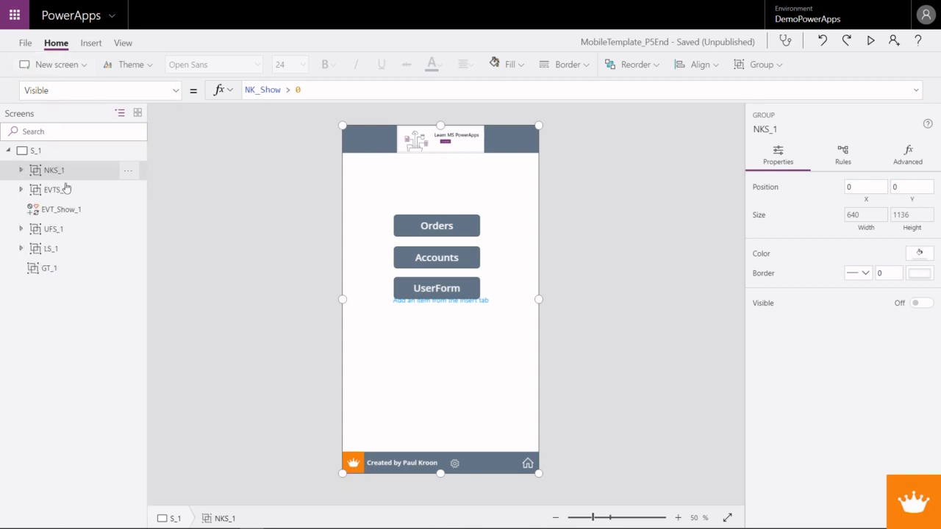
{"action": "left_click", "coordinate": [21, 248]}
{"action": "left_click", "coordinate": [48, 424]}
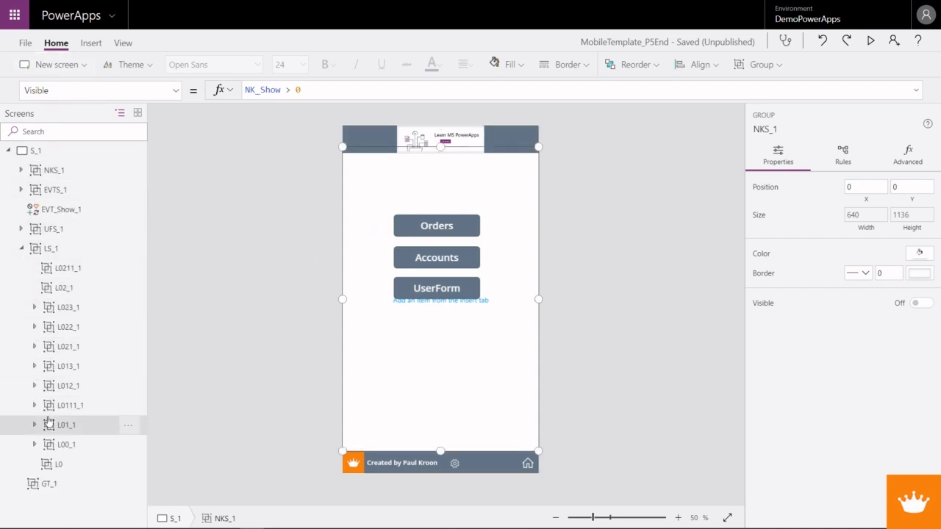
{"action": "left_click", "coordinate": [91, 43]}
{"action": "left_click", "coordinate": [698, 67]}
{"action": "scroll", "coordinate": [703, 217], "scroll_direction": "down", "scroll_amount": 5}
{"action": "scroll", "coordinate": [703, 219], "scroll_direction": "down", "scroll_amount": 8}
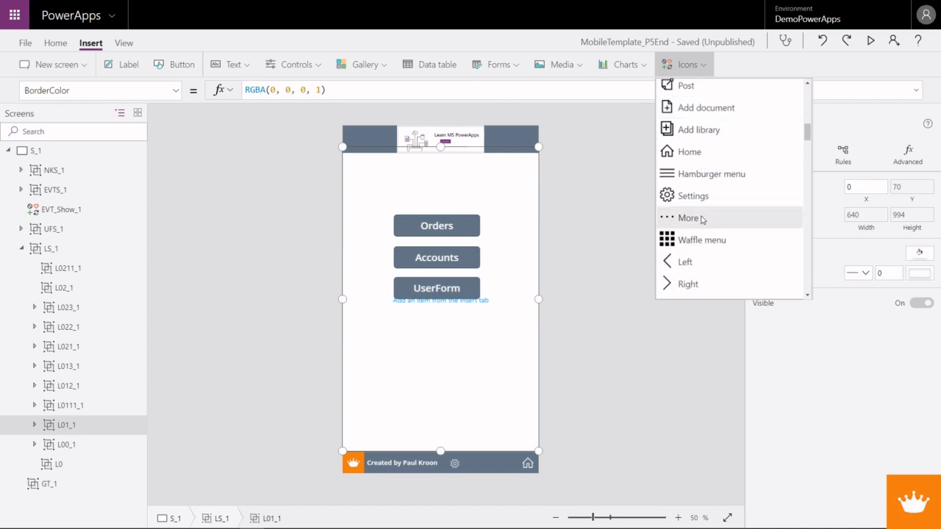
{"action": "scroll", "coordinate": [701, 219], "scroll_direction": "down", "scroll_amount": 10}
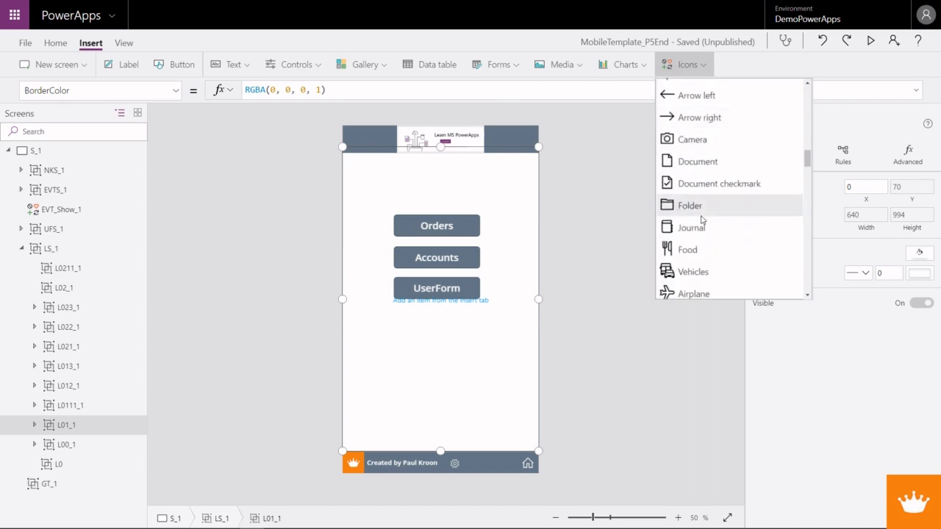
{"action": "scroll", "coordinate": [702, 219], "scroll_direction": "down", "scroll_amount": 5}
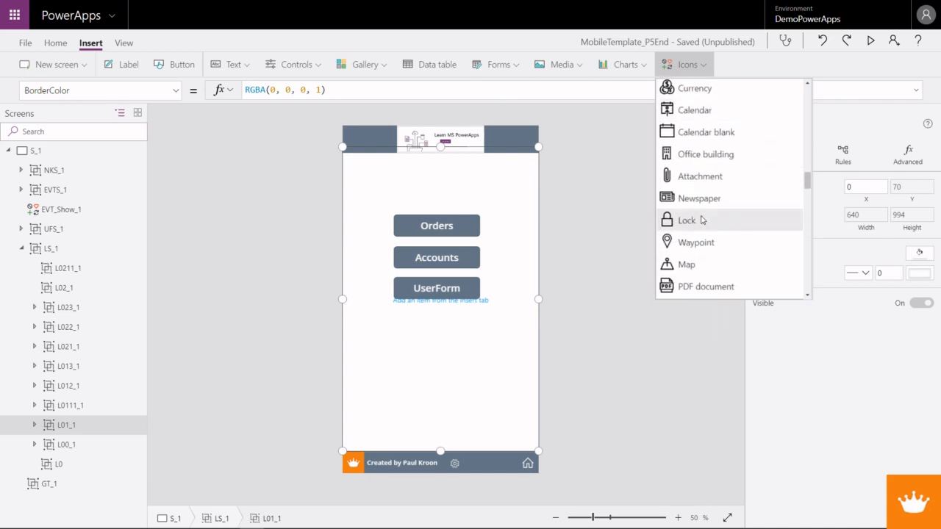
{"action": "scroll", "coordinate": [702, 219], "scroll_direction": "up", "scroll_amount": 1}
{"action": "scroll", "coordinate": [701, 219], "scroll_direction": "down", "scroll_amount": 6}
{"action": "scroll", "coordinate": [702, 219], "scroll_direction": "down", "scroll_amount": 8}
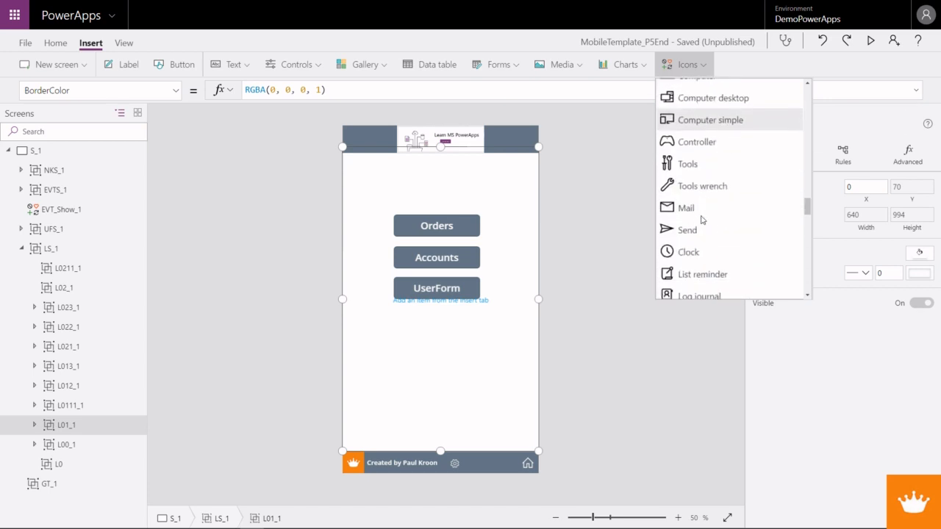
{"action": "scroll", "coordinate": [702, 219], "scroll_direction": "down", "scroll_amount": 9}
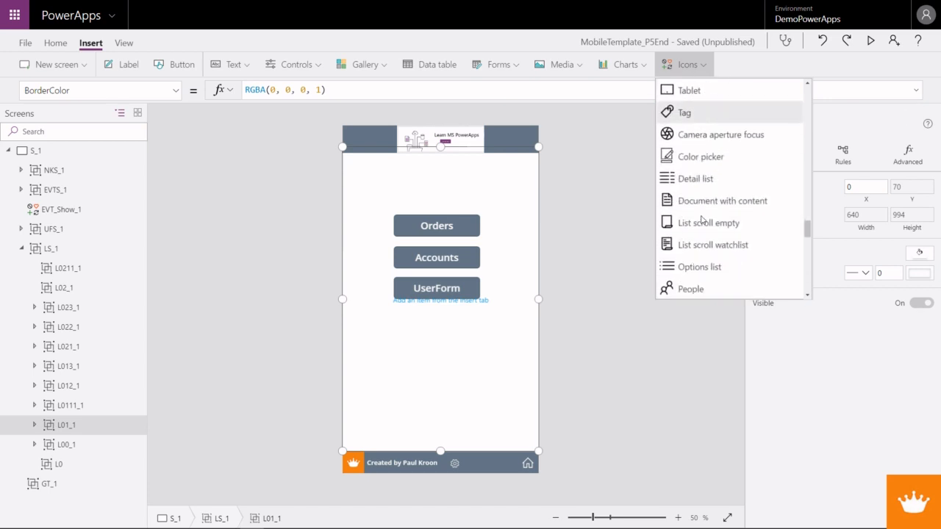
{"action": "scroll", "coordinate": [702, 219], "scroll_direction": "up", "scroll_amount": 15}
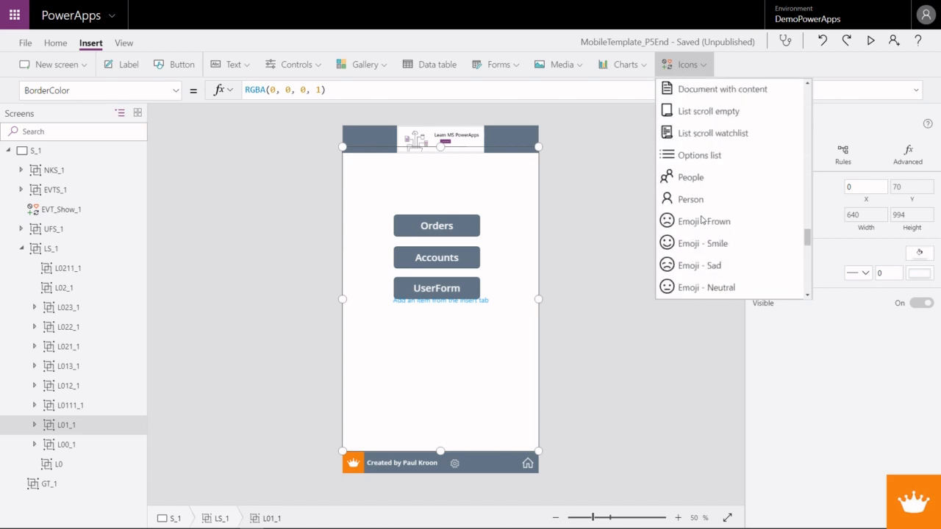
{"action": "scroll", "coordinate": [701, 219], "scroll_direction": "up", "scroll_amount": 7}
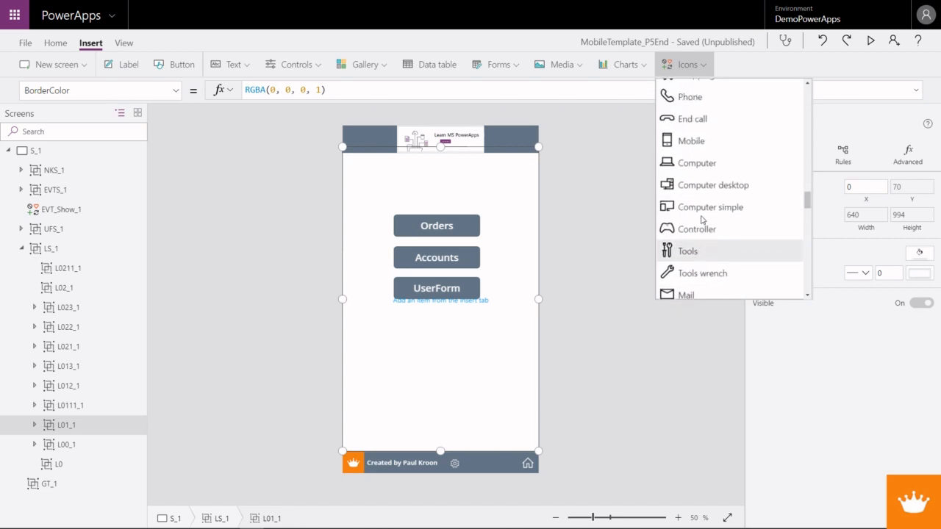
{"action": "scroll", "coordinate": [702, 219], "scroll_direction": "up", "scroll_amount": 2}
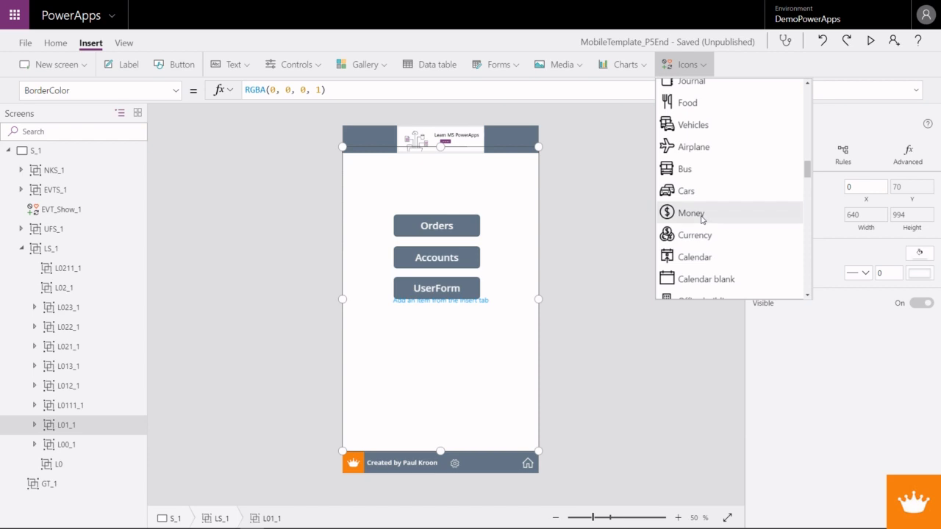
{"action": "left_click", "coordinate": [693, 243]}
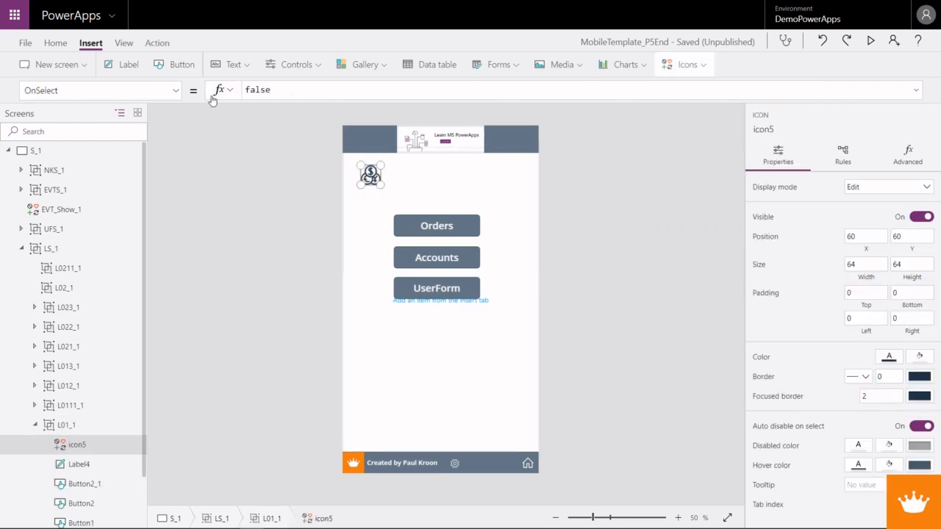
- Replace the new Currency icon's OnSelect formula with the beginning UpdateContext({NK_Show:1, as its first context variable
{"action": "double_click", "coordinate": [262, 89]}
{"action": "type", "text": "Update"}
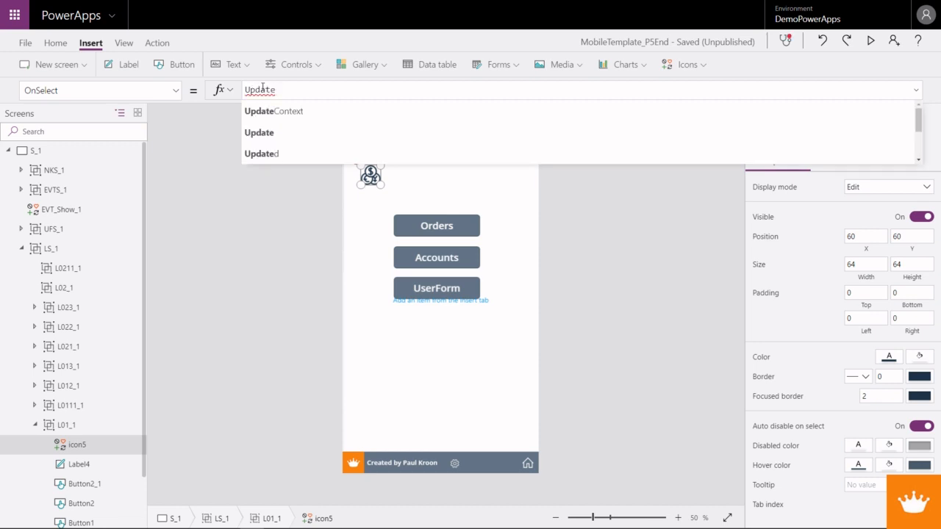
{"action": "type", "text": "Context({"}
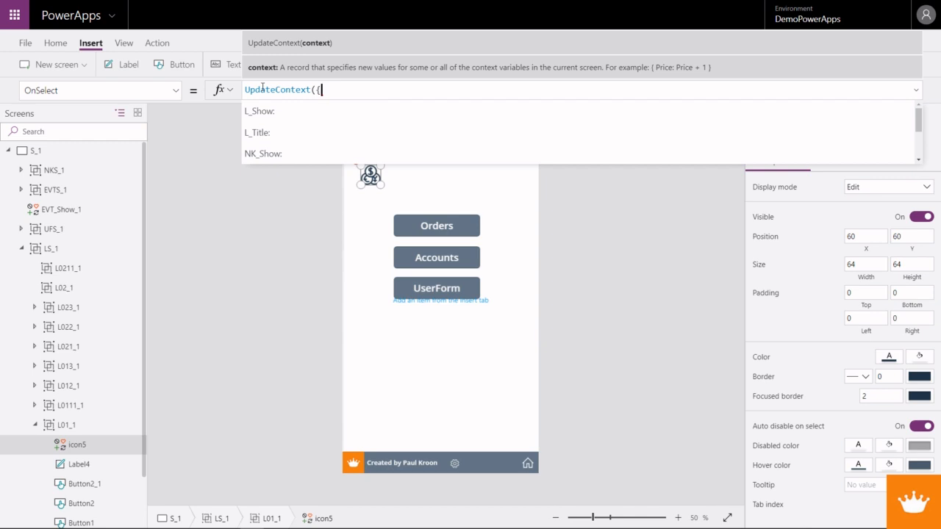
{"action": "type", "text": "NK_Show"}
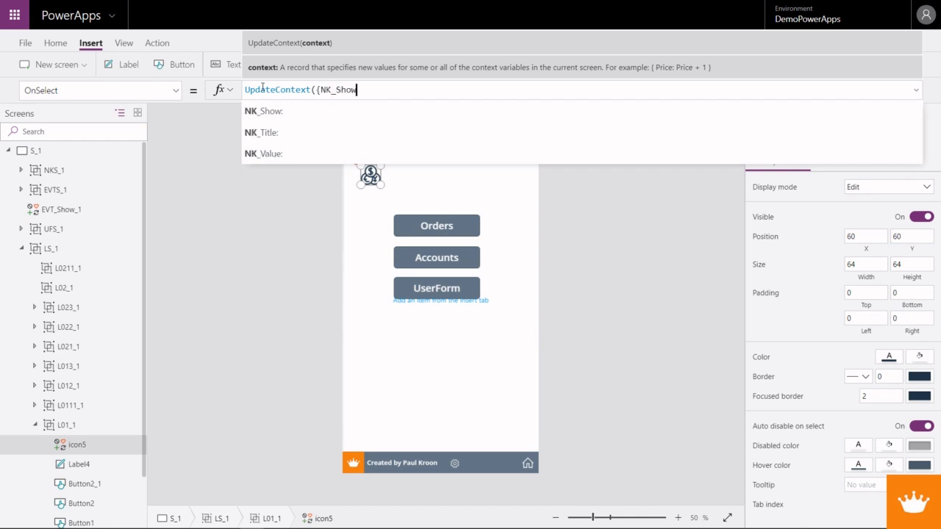
{"action": "type", "text": ":1"}
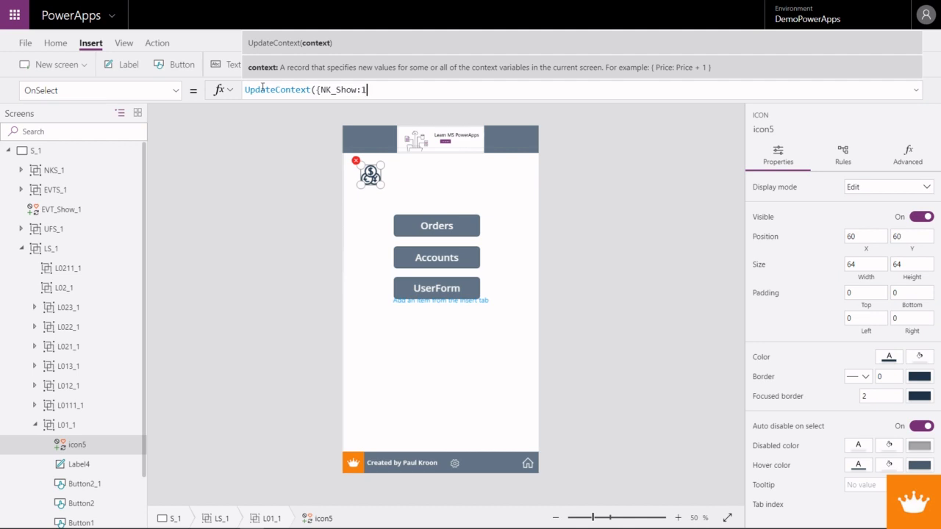
{"action": "type", "text": ", NK_"}
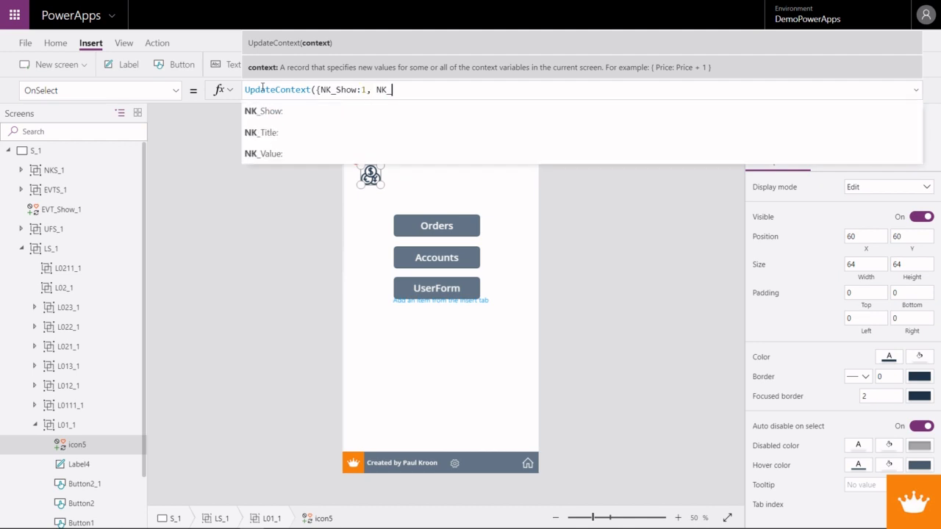
{"action": "type", "text": "Title:"}
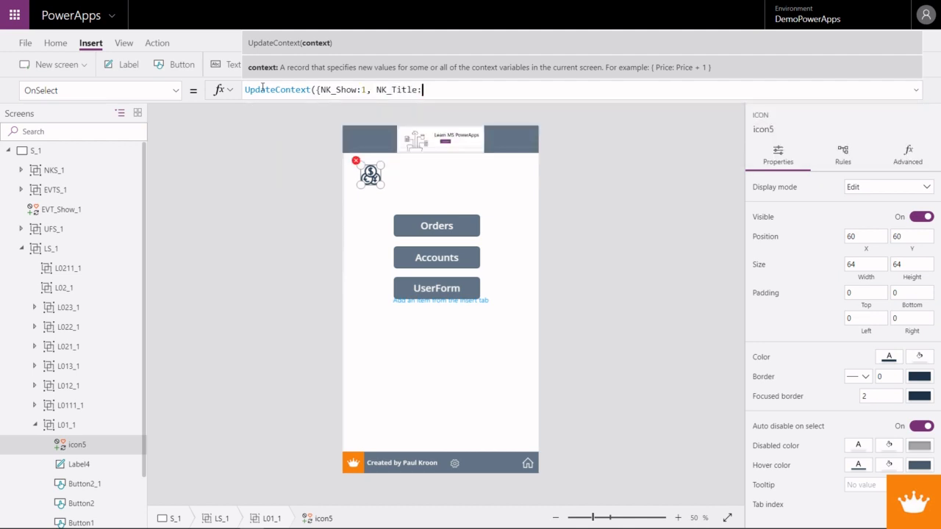
{"action": "type", "text": "Sample"}
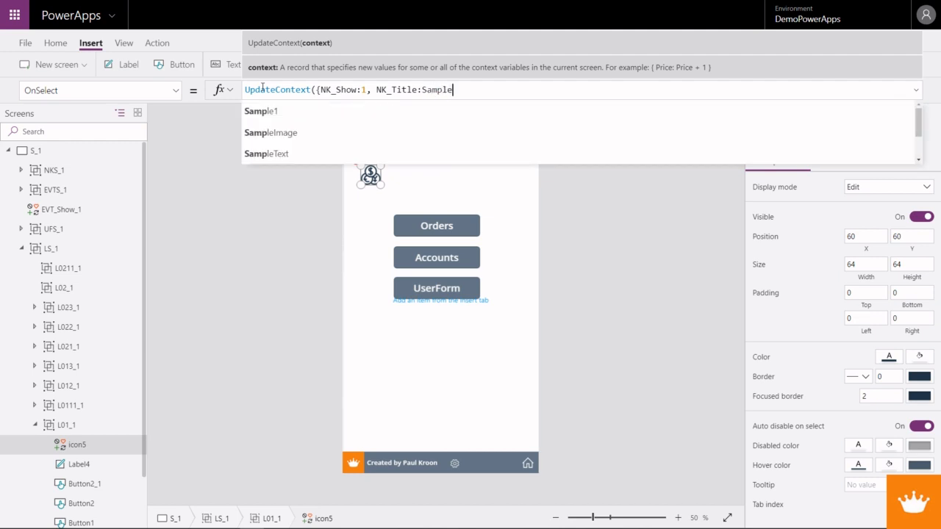
{"action": "type", "text": "Test,"}
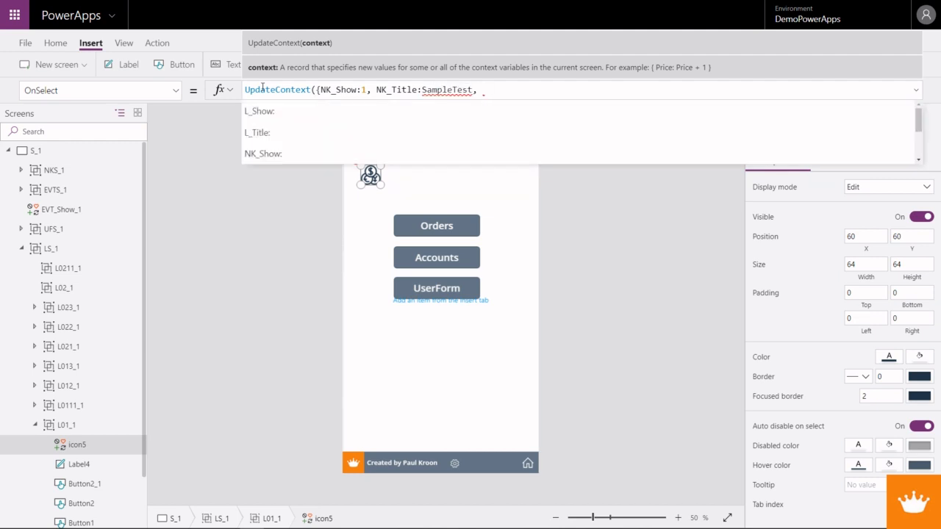
- Add NK_Title:"SampleTest" as the second context variable in the Currency icon's OnSelect formula, with the title text in quotation marks
{"action": "left_click", "coordinate": [421, 89]}
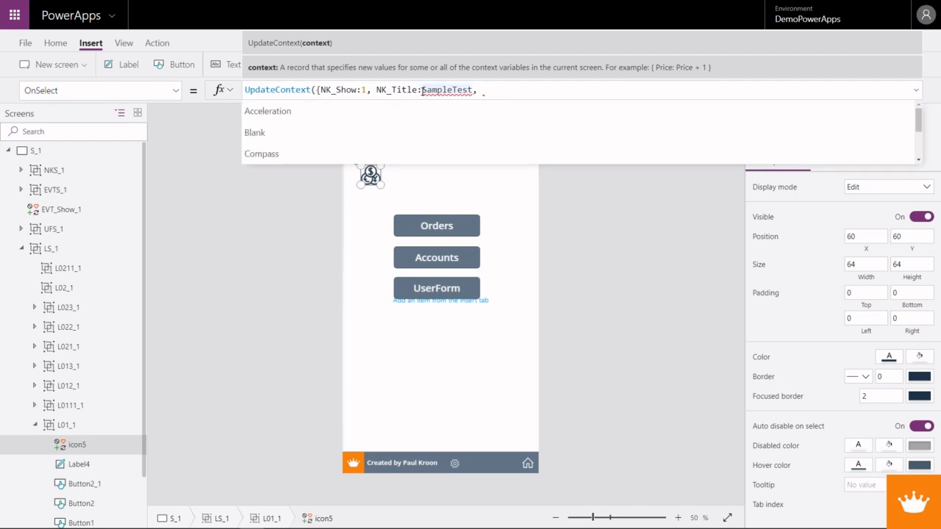
{"action": "type", "text": "\""}
{"action": "key", "text": "Right"}
{"action": "key", "text": "Right"}
{"action": "key", "text": "Right"}
{"action": "key", "text": "Right"}
{"action": "key", "text": "Right"}
{"action": "key", "text": "Right"}
{"action": "key", "text": "Right"}
{"action": "key", "text": "Right"}
{"action": "key", "text": "Right"}
{"action": "key", "text": "Right"}
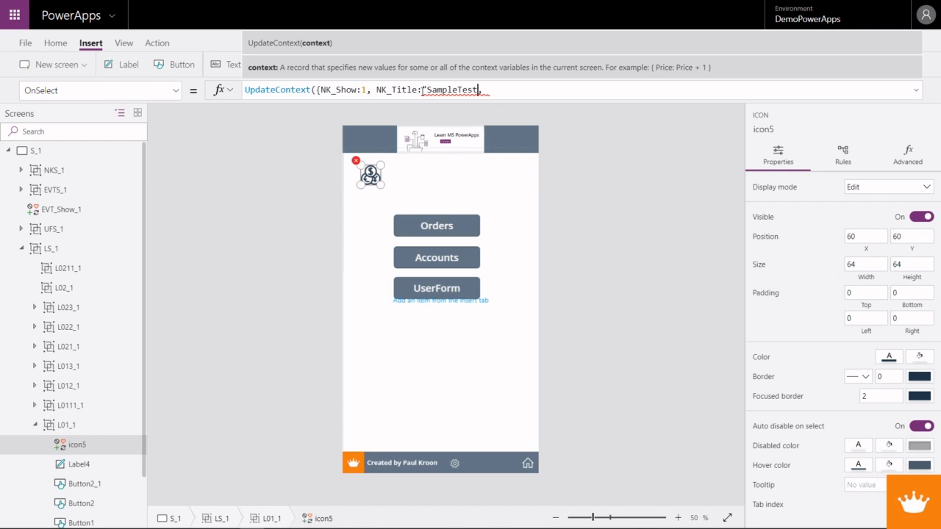
{"action": "type", "text": "\""}
{"action": "key", "text": "Right"}
- Add NK_Value:"120" as the third context variable and close the Currency icon's UpdateContext formula with })
{"action": "type", "text": "NK_Va"}
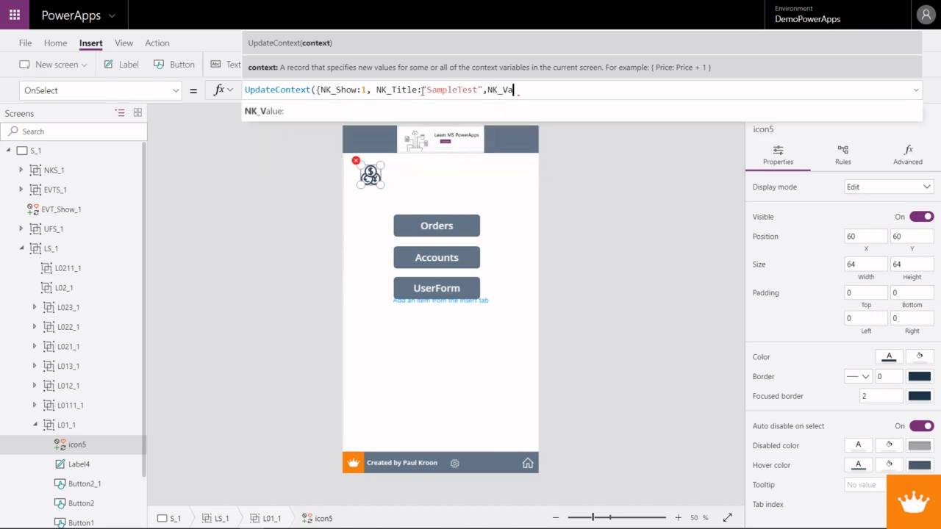
{"action": "type", "text": "lue:\""}
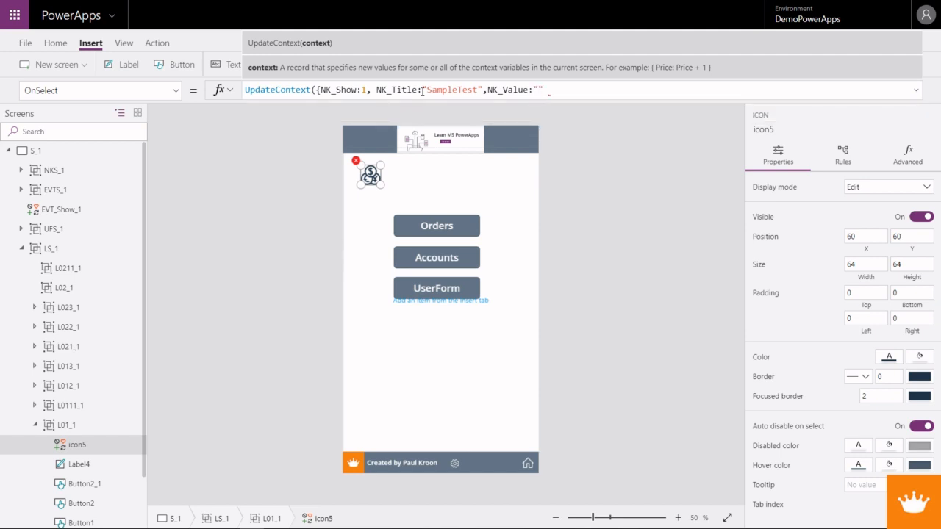
{"action": "type", "text": "120"}
{"action": "left_click", "coordinate": [566, 89]}
{"action": "type", "text": "})"}
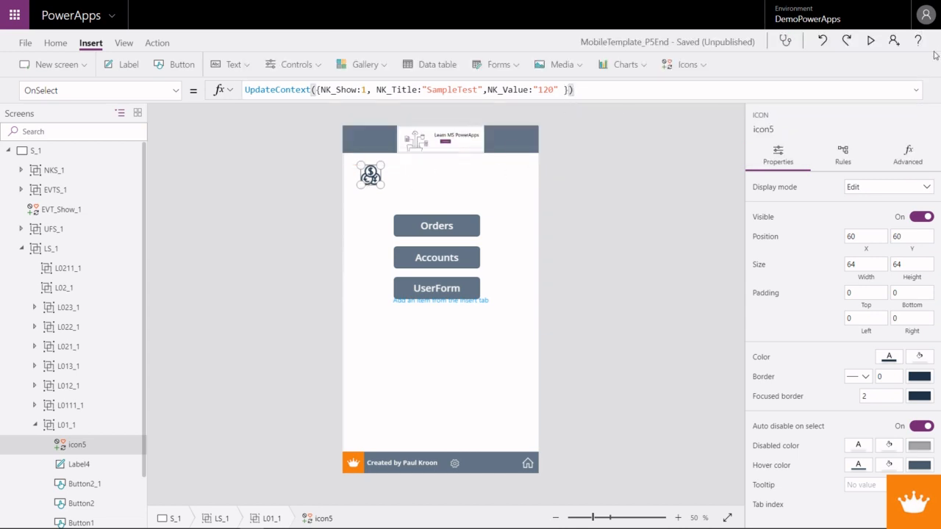
- Preview the app and test showing the keyboard screen with the Currency icon and hiding it with the Exit icon, ending with it shown
{"action": "key", "text": "F5"}
{"action": "left_click", "coordinate": [366, 82]}
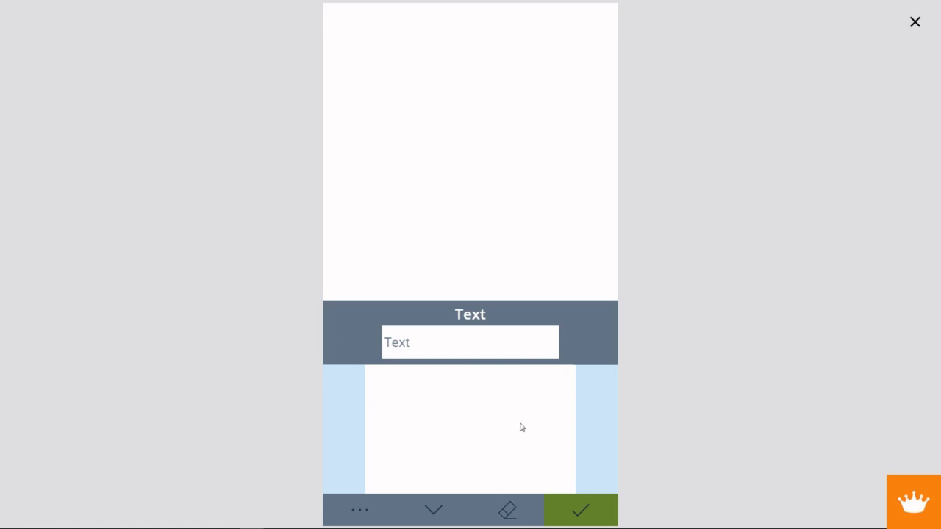
{"action": "left_click", "coordinate": [438, 510]}
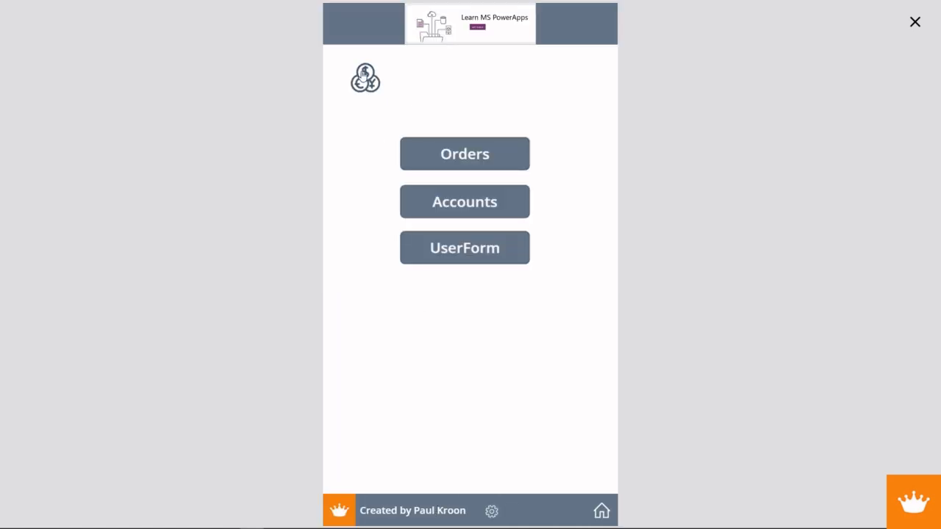
{"action": "left_click", "coordinate": [366, 80]}
{"action": "left_click", "coordinate": [434, 512]}
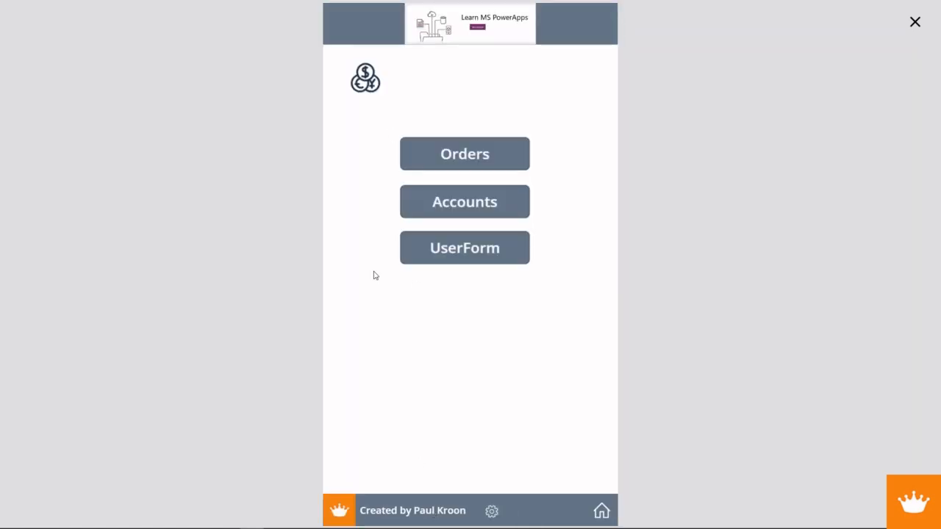
{"action": "left_click", "coordinate": [368, 85]}
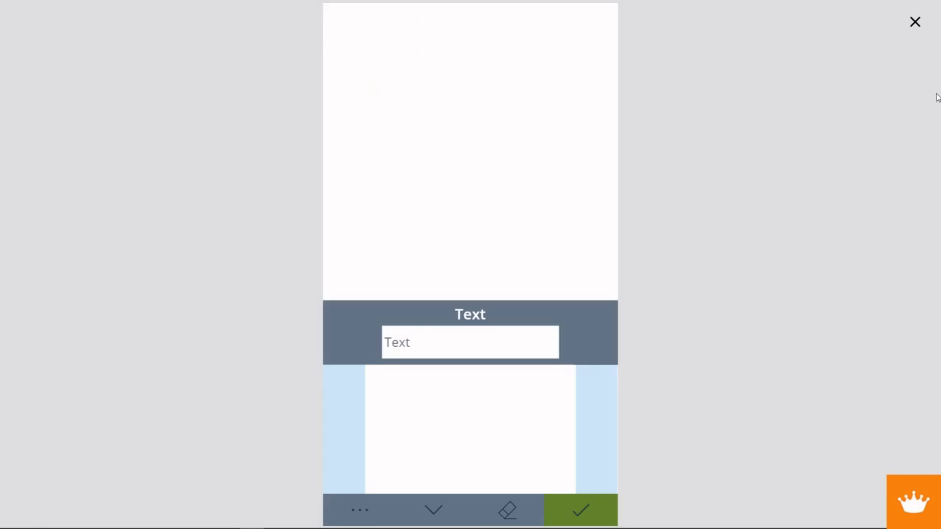
{"action": "left_click", "coordinate": [914, 22]}
- Set the Text property of the NKL3_KValue_1 label to the NK_Value variable
{"action": "left_click", "coordinate": [392, 349]}
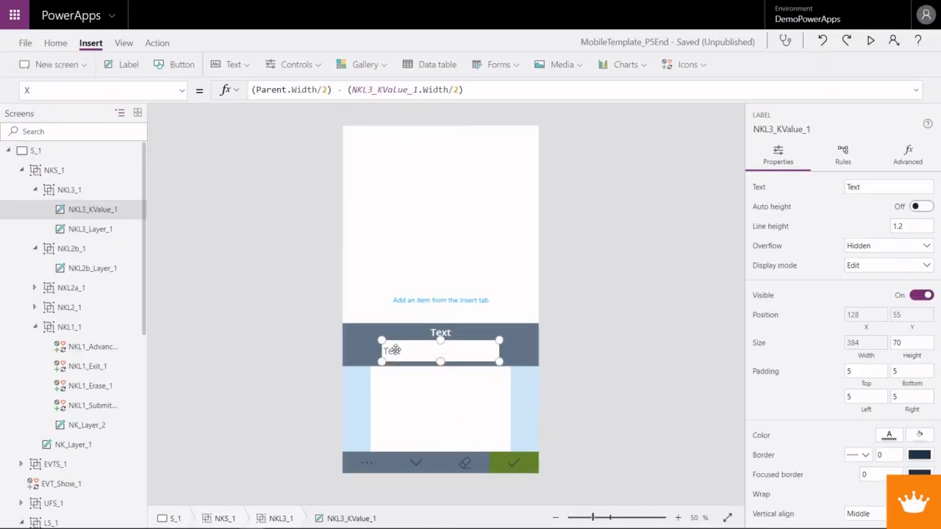
{"action": "left_click", "coordinate": [183, 89]}
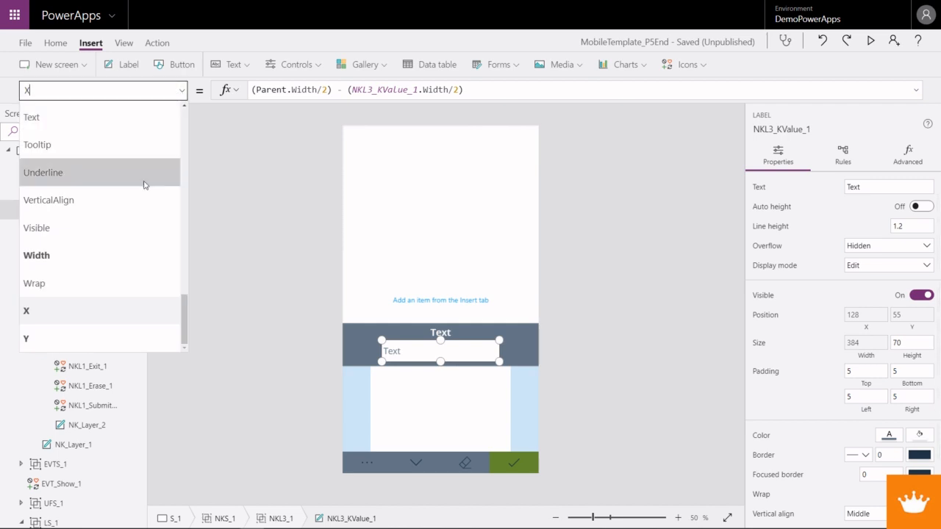
{"action": "scroll", "coordinate": [91, 293], "scroll_direction": "up", "scroll_amount": 2}
{"action": "scroll", "coordinate": [92, 293], "scroll_direction": "up", "scroll_amount": 2}
{"action": "scroll", "coordinate": [85, 290], "scroll_direction": "down", "scroll_amount": 3}
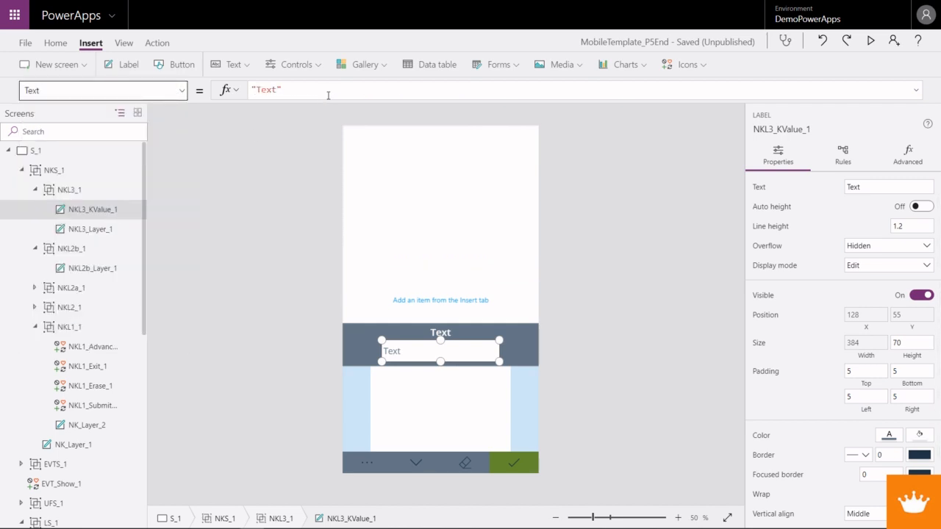
{"action": "left_click_drag", "start_coordinate": [328, 95], "coordinate": [196, 96]}
{"action": "type", "text": "NK_Value"}
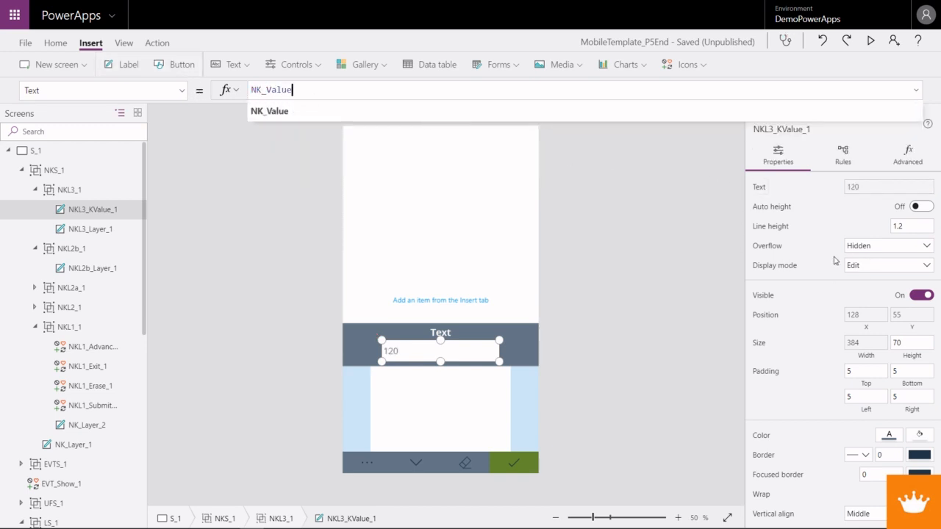
- Align the text of the NKL3_KValue_1 label to the right
{"action": "left_click", "coordinate": [58, 45]}
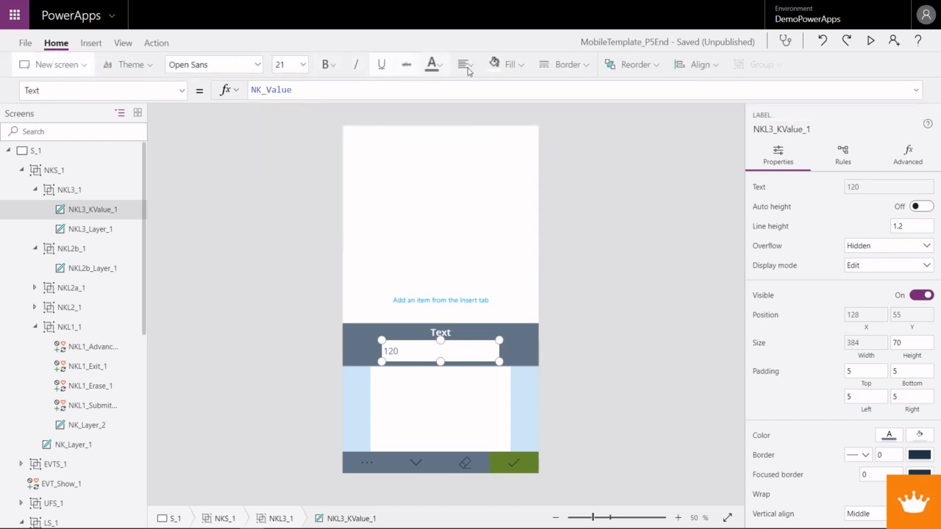
{"action": "left_click", "coordinate": [463, 65]}
{"action": "left_click", "coordinate": [483, 135]}
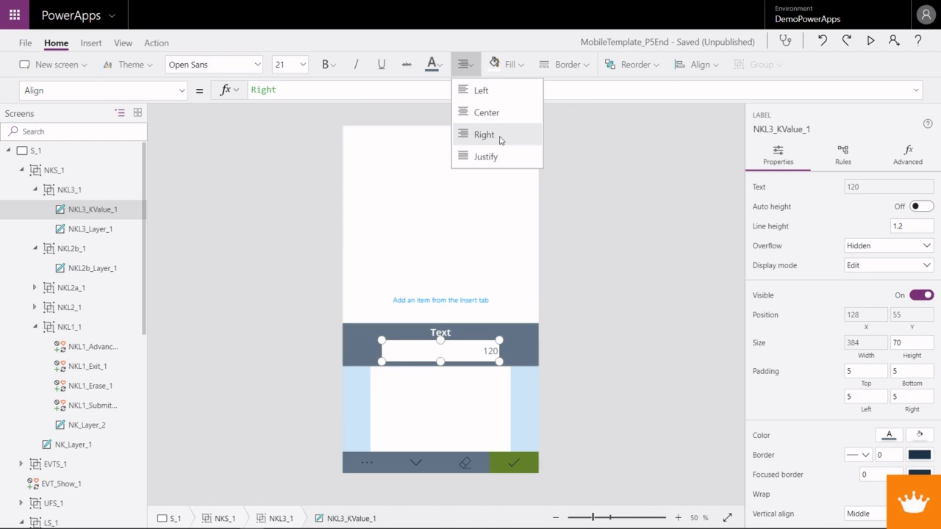
- Set the Text property of the NKL3_Layer_1 title label to the NK_Title variable
{"action": "left_click", "coordinate": [457, 332]}
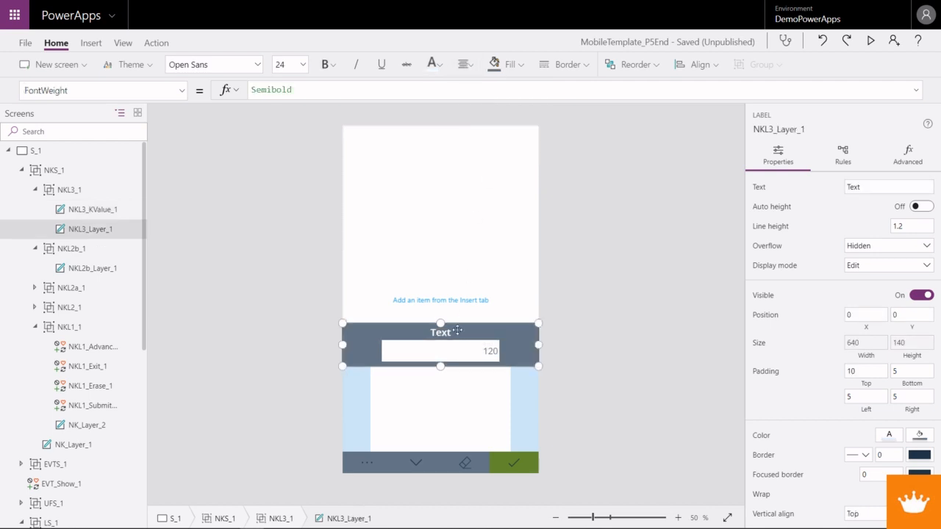
{"action": "left_click", "coordinate": [181, 92]}
{"action": "scroll", "coordinate": [96, 315], "scroll_direction": "up", "scroll_amount": 3}
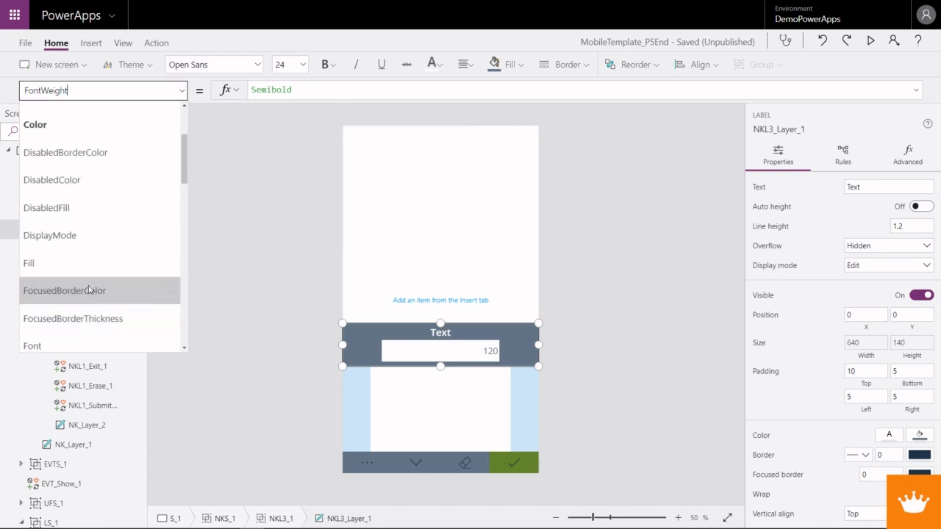
{"action": "scroll", "coordinate": [83, 276], "scroll_direction": "down", "scroll_amount": 8}
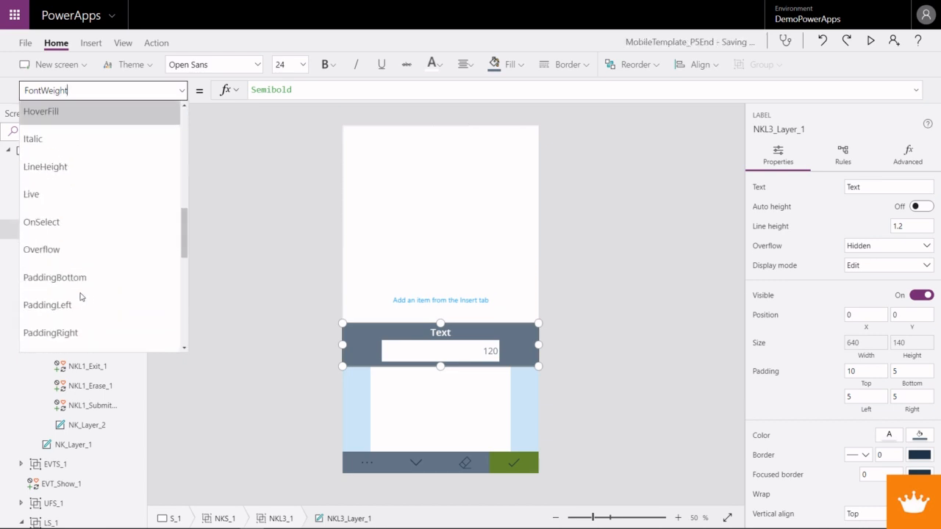
{"action": "scroll", "coordinate": [81, 297], "scroll_direction": "down", "scroll_amount": 3}
{"action": "left_click", "coordinate": [80, 293]}
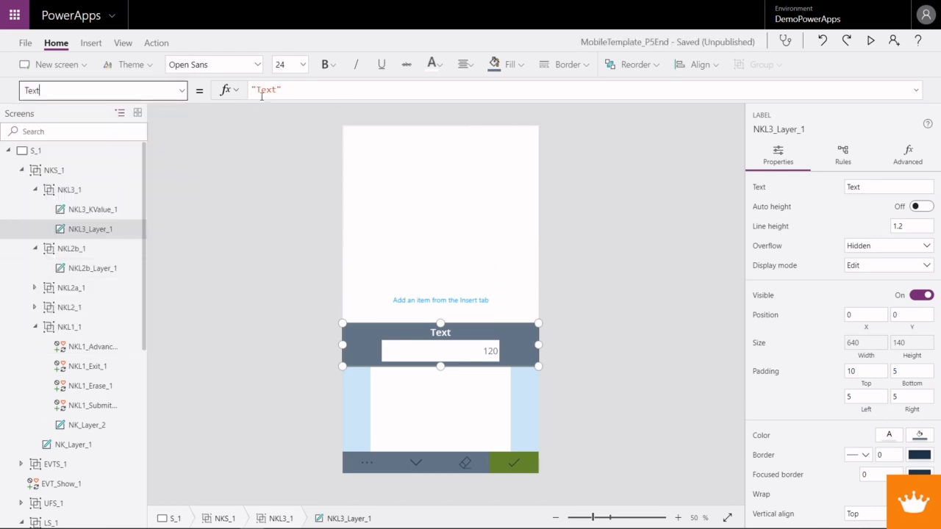
{"action": "key", "text": "BackSpace"}
{"action": "type", "text": "NK"}
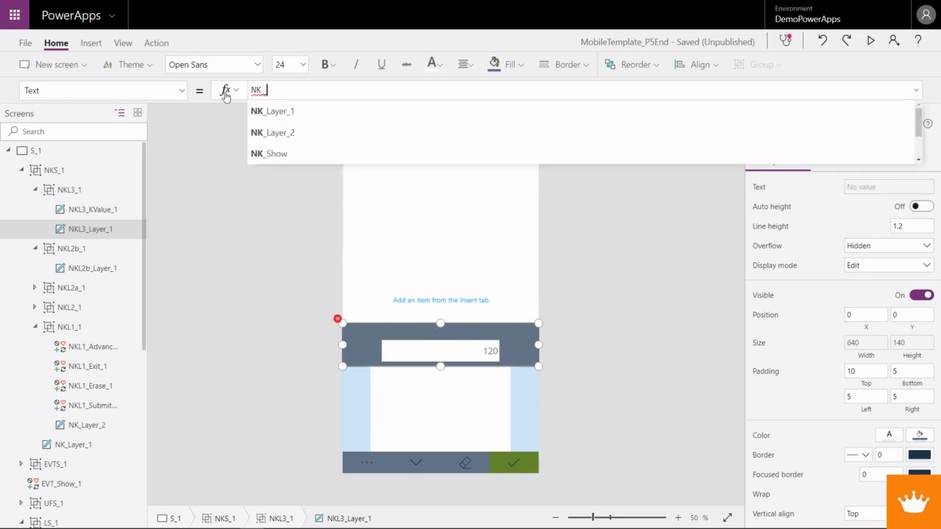
{"action": "type", "text": "_T"}
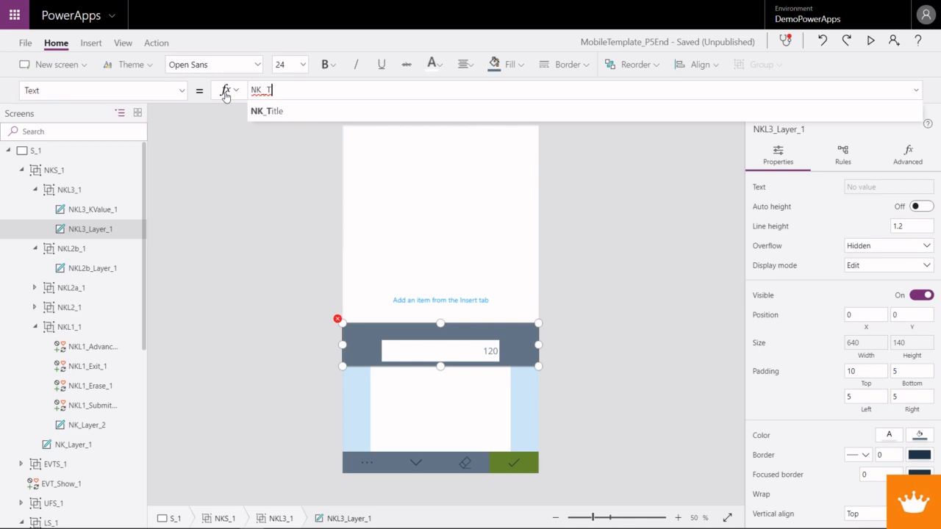
{"action": "key", "text": "Tab"}
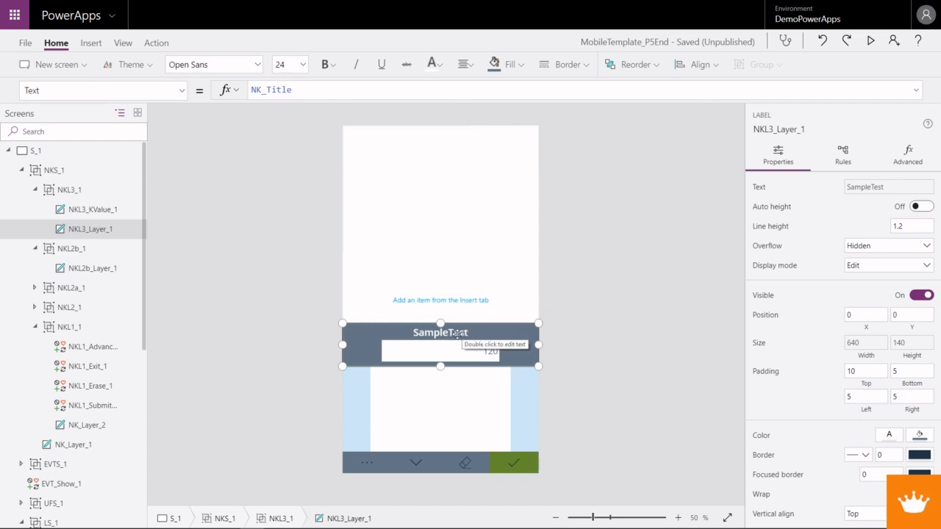
- Preview the keyboard screen, check the Exit icon's OnSelect formula, and hide the keyboard with Exit in the preview before returning to editing
{"action": "left_click", "coordinate": [873, 42]}
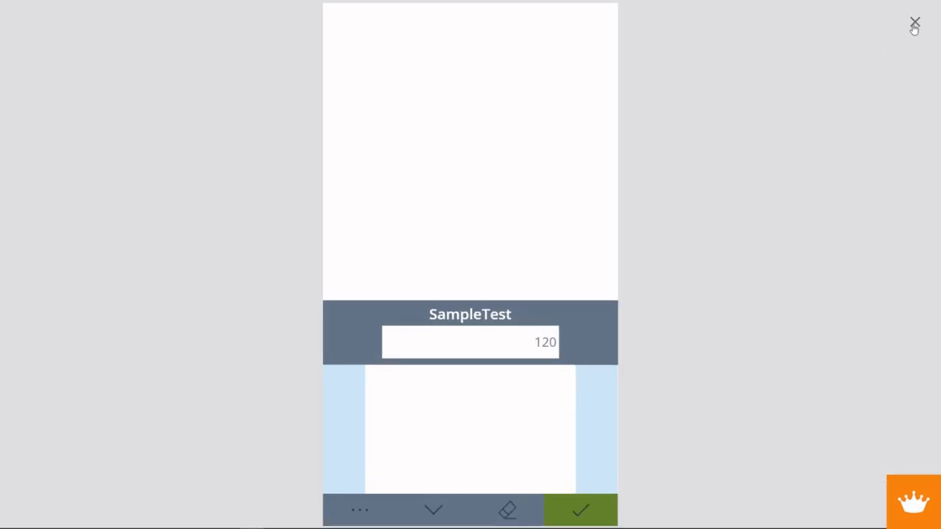
{"action": "left_click", "coordinate": [914, 24]}
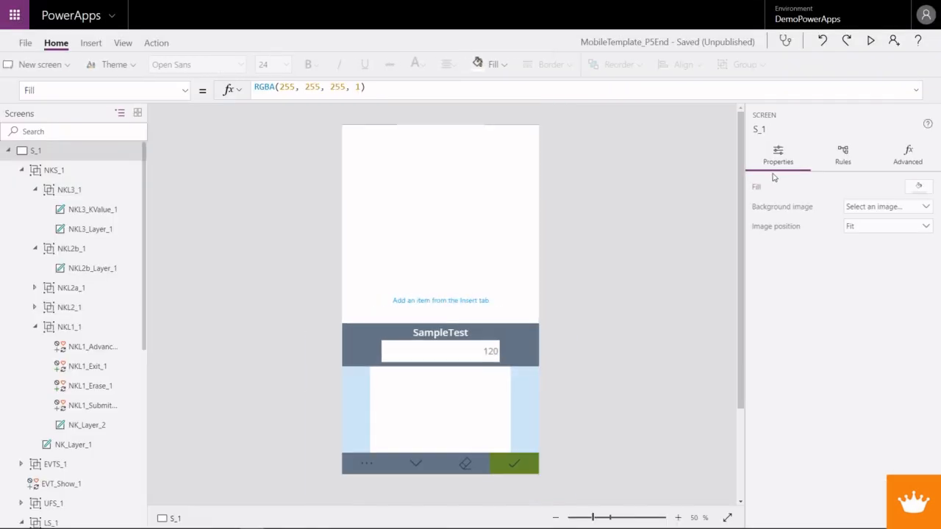
{"action": "left_click", "coordinate": [415, 464]}
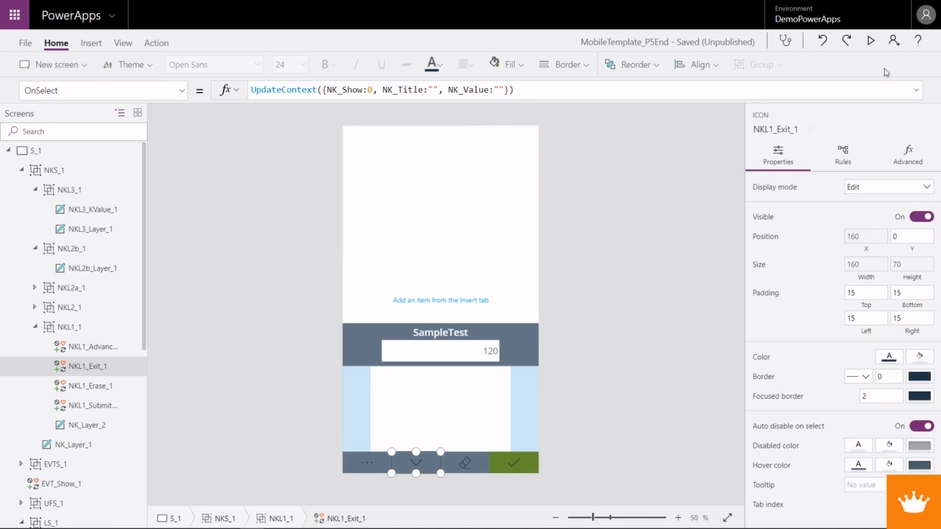
{"action": "key", "text": "F5"}
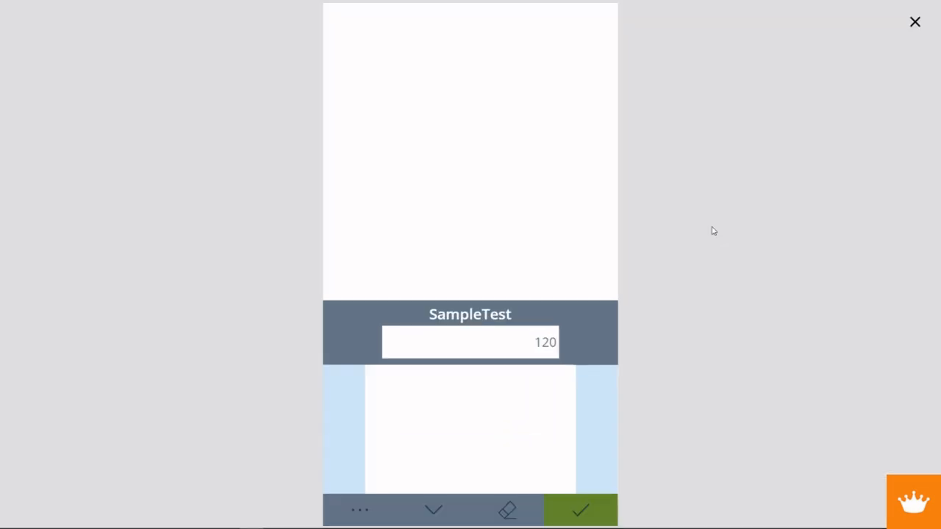
{"action": "left_click", "coordinate": [454, 499]}
{"action": "left_click", "coordinate": [914, 22]}
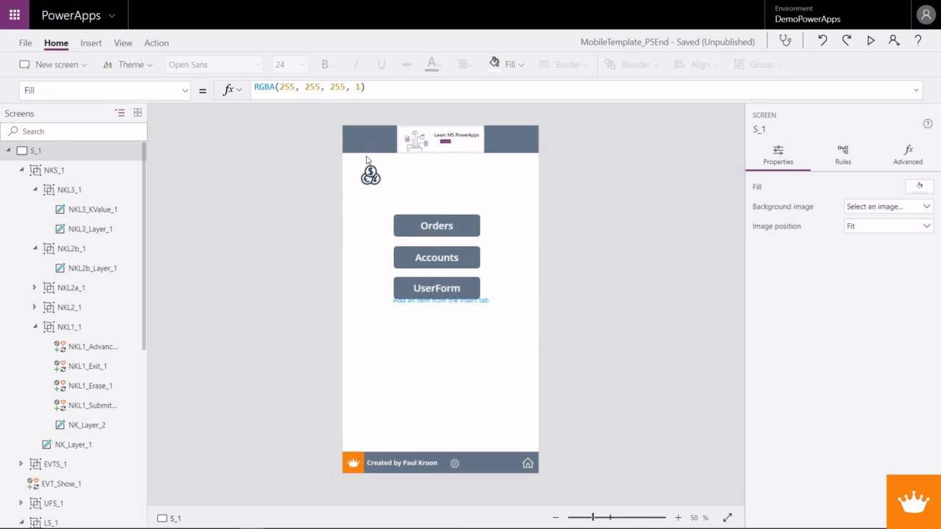
- Duplicate the Currency icon and place the copy beside the original at X 168, Y 60
{"action": "left_click", "coordinate": [370, 176]}
{"action": "key", "text": "ctrl+c"}
{"action": "key", "text": "ctrl+v"}
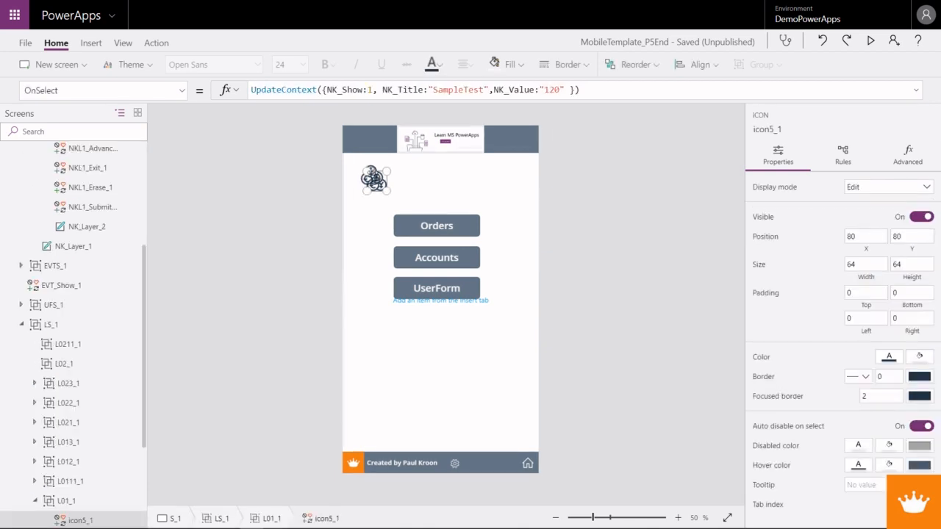
{"action": "left_click_drag", "start_coordinate": [370, 175], "coordinate": [403, 178]}
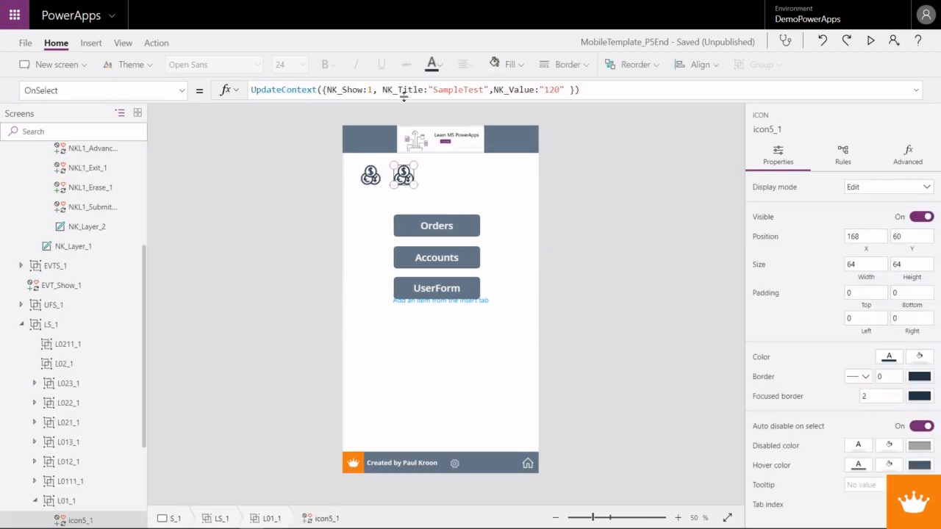
- Change the copied Currency icon's OnSelect formula to use NK_Title:"NumberTest" and NK_Value:"100"
{"action": "left_click", "coordinate": [484, 89]}
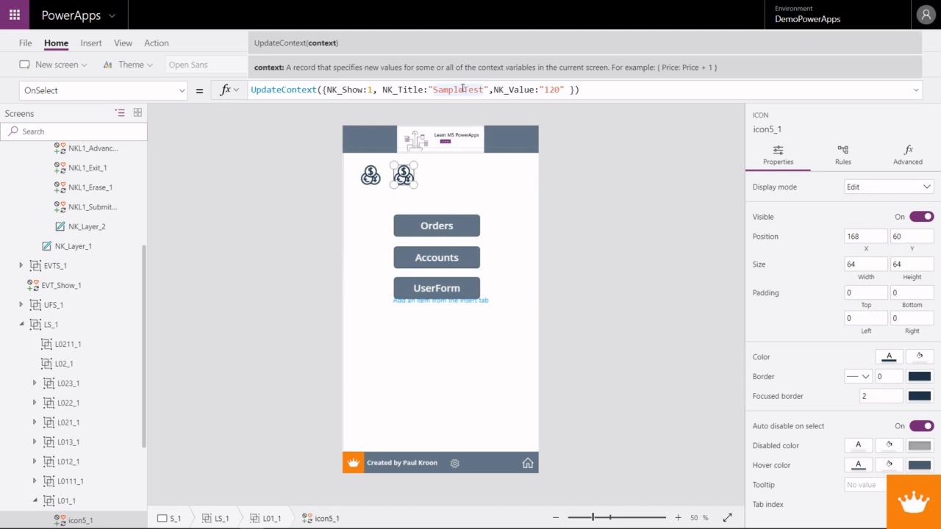
{"action": "left_click_drag", "start_coordinate": [463, 89], "coordinate": [431, 89]}
{"action": "type", "text": "Number"}
{"action": "left_click_drag", "start_coordinate": [549, 89], "coordinate": [553, 89]}
{"action": "type", "text": "0"}
- Preview the app and test both Currency icons, hiding the keyboard with Exit between them and ending with the copied icon's keyboard shown
{"action": "key", "text": "F5"}
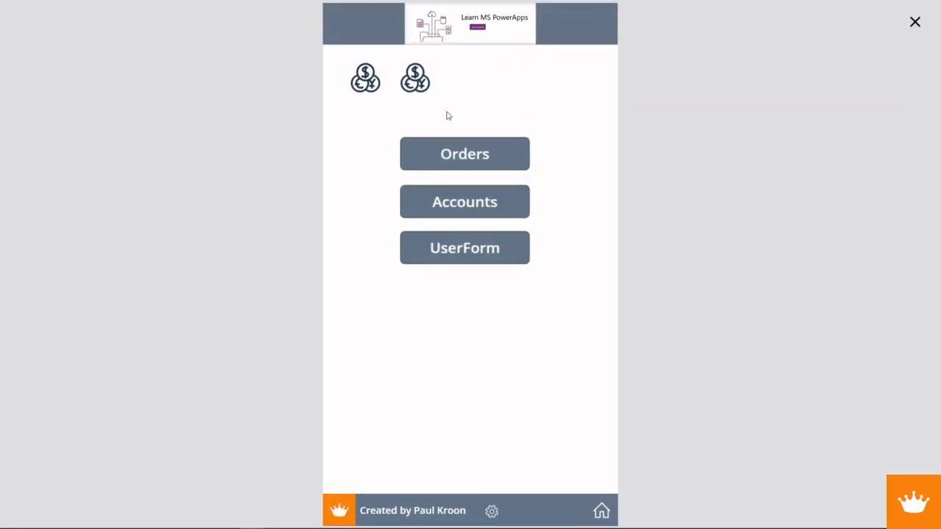
{"action": "left_click", "coordinate": [420, 73]}
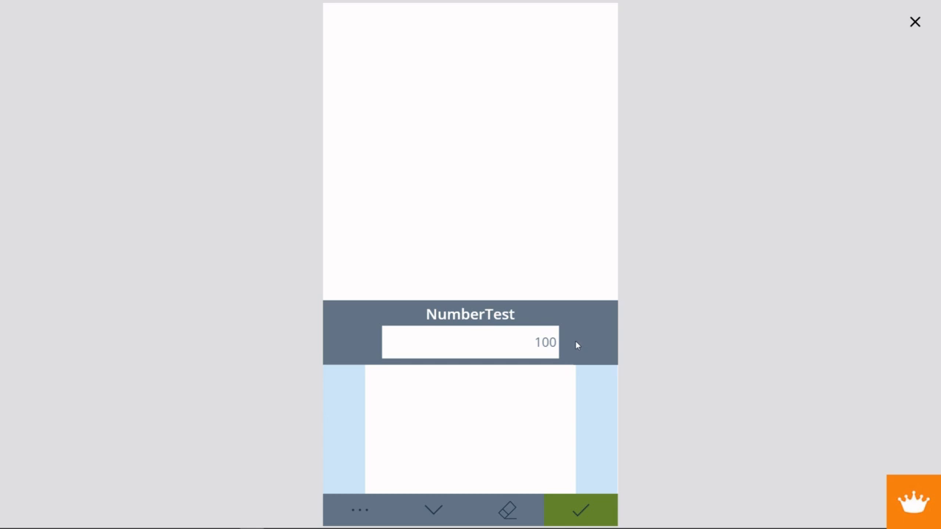
{"action": "left_click", "coordinate": [432, 513]}
{"action": "left_click", "coordinate": [366, 82]}
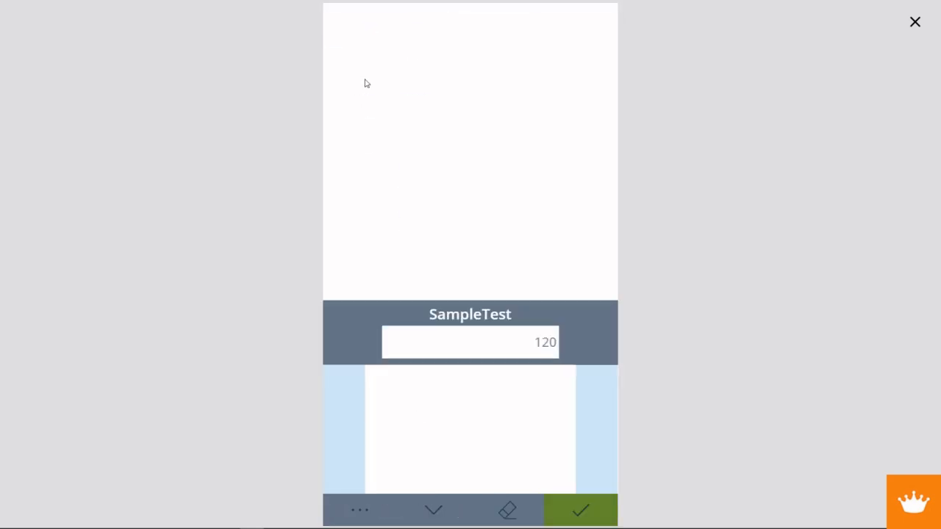
{"action": "left_click", "coordinate": [432, 513]}
{"action": "left_click", "coordinate": [420, 87]}
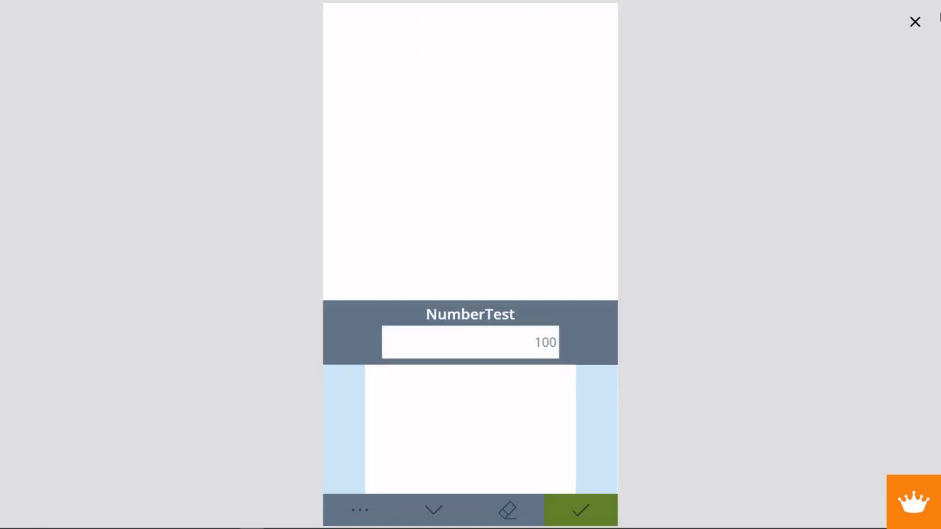
{"action": "left_click", "coordinate": [914, 26]}
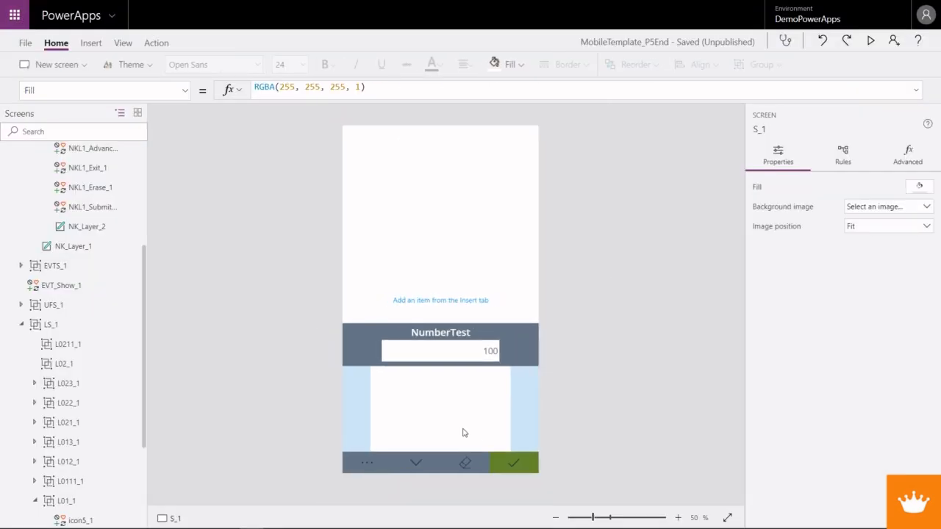
- Replace the OnSelect formula of the NKL1_Erase_1 icon with the beginning UpdateContext(
{"action": "left_click", "coordinate": [466, 463]}
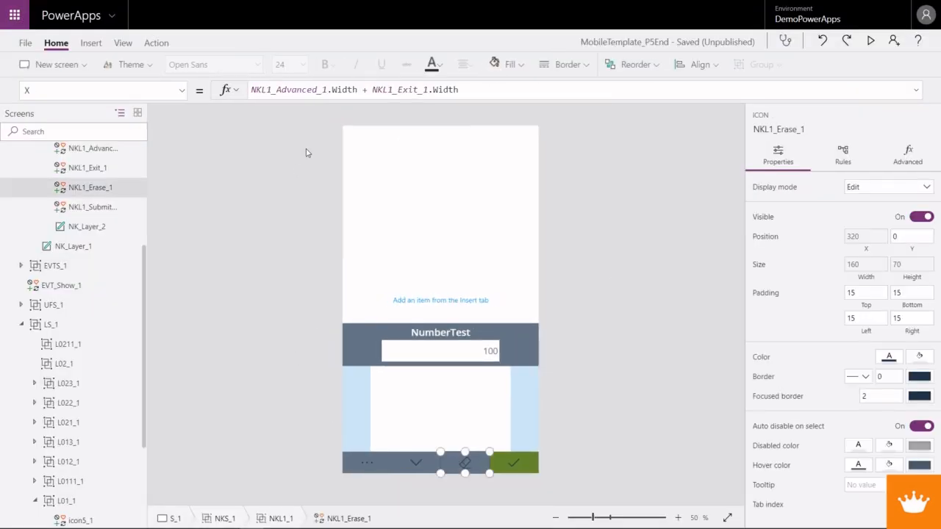
{"action": "left_click", "coordinate": [183, 90]}
{"action": "scroll", "coordinate": [95, 236], "scroll_direction": "up", "scroll_amount": 5}
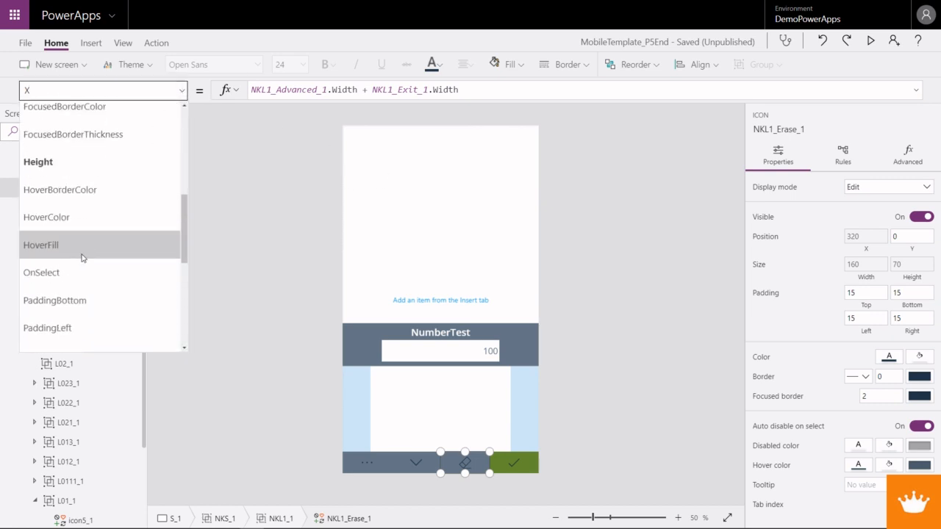
{"action": "left_click", "coordinate": [80, 271]}
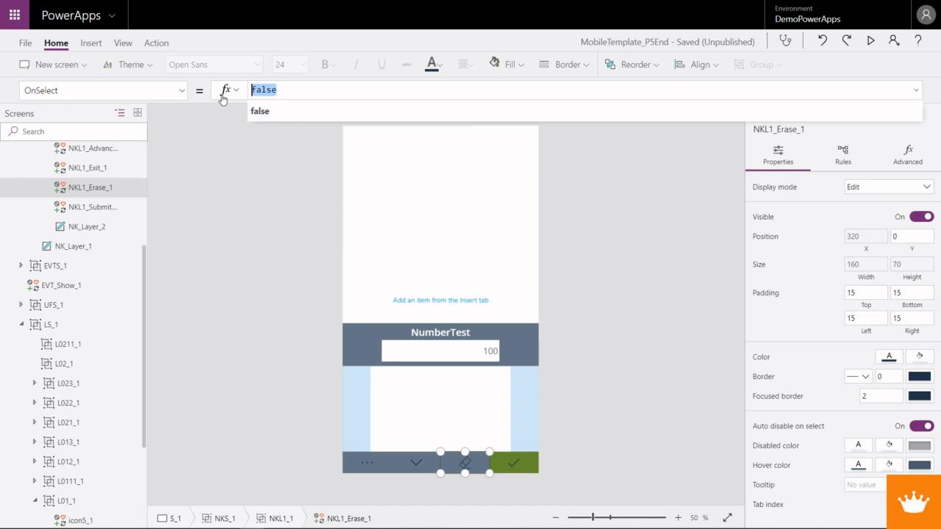
{"action": "type", "text": "Update"}
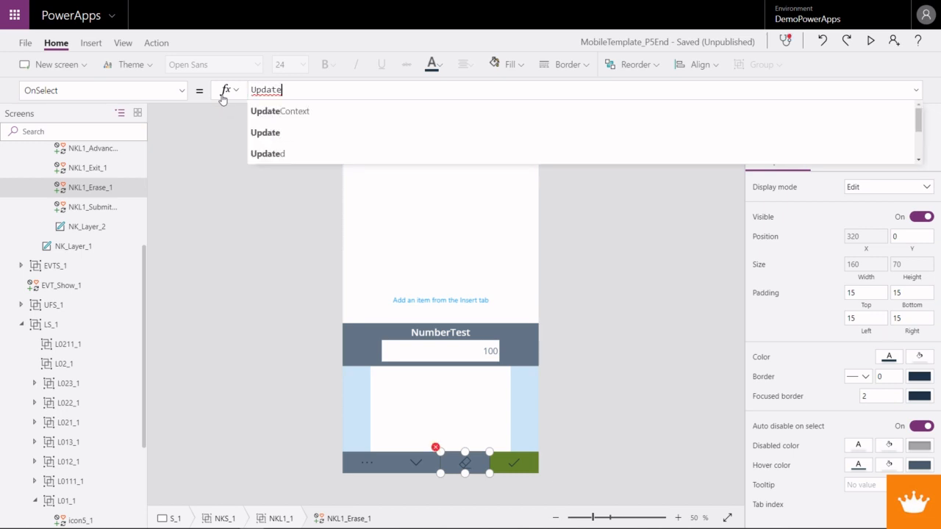
{"action": "key", "text": "Down"}
{"action": "key", "text": "Tab"}
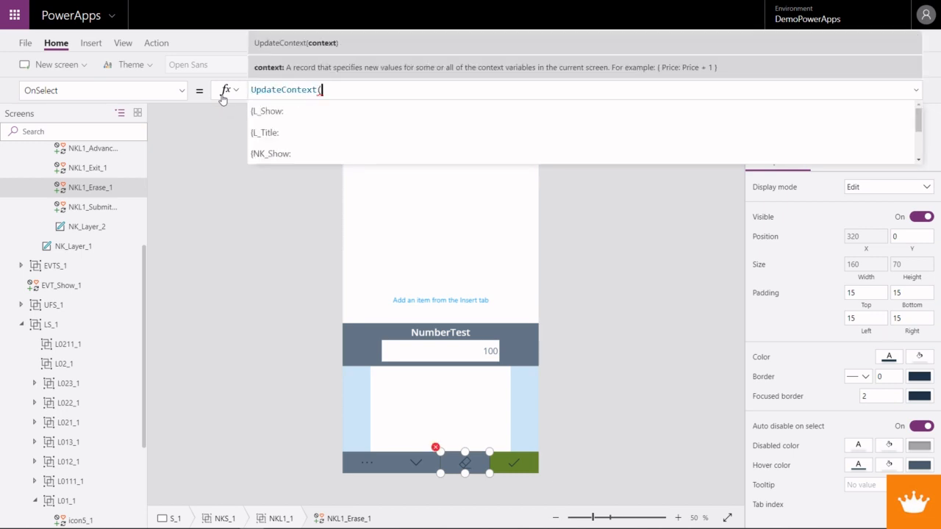
- Extend the NKL1_Erase_1 icon's OnSelect formula with the record beginning {NK_Value:Left(NK_Value
{"action": "type", "text": "{NK_Value"}
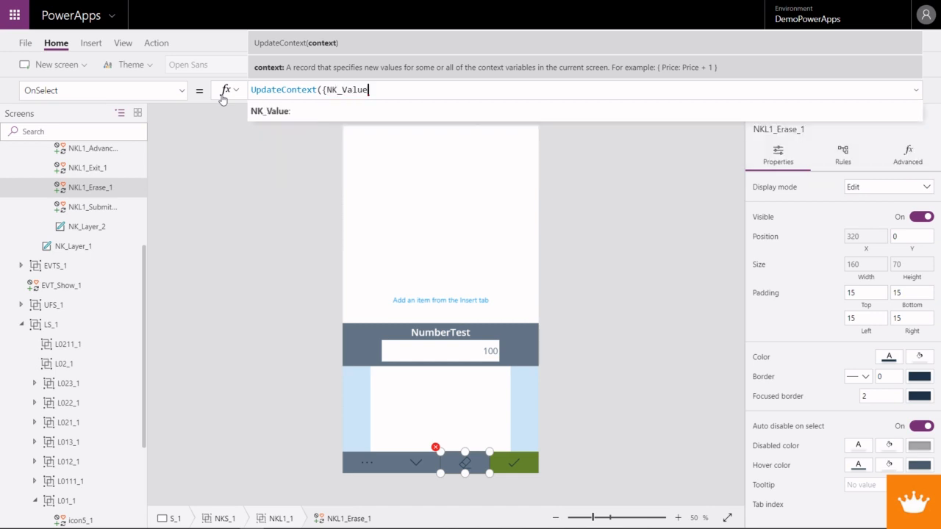
{"action": "type", "text": ":N"}
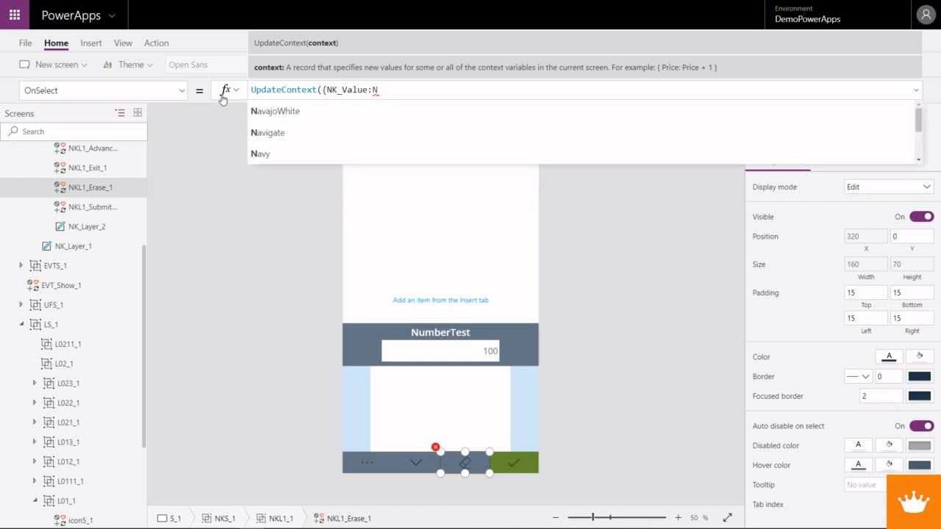
{"action": "key", "text": "BackSpace"}
{"action": "type", "text": "Lef"}
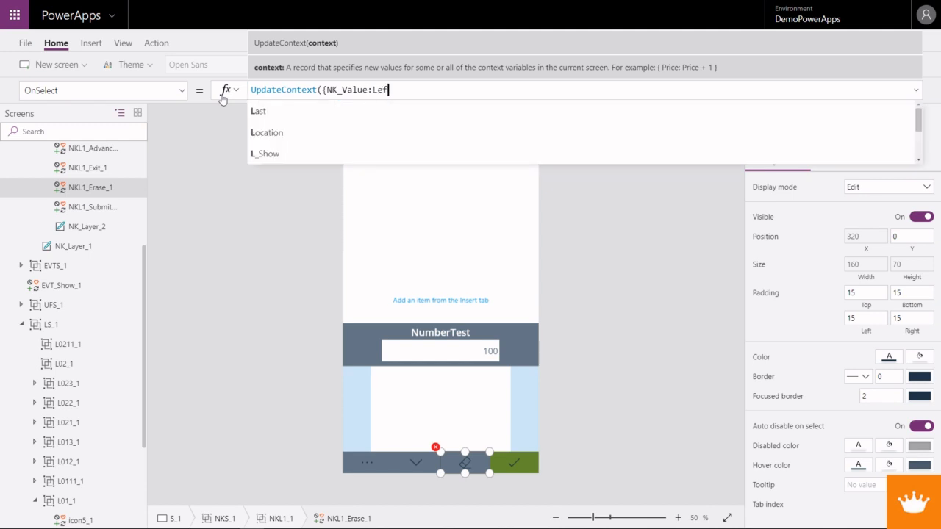
{"action": "type", "text": "t(NK_Value"}
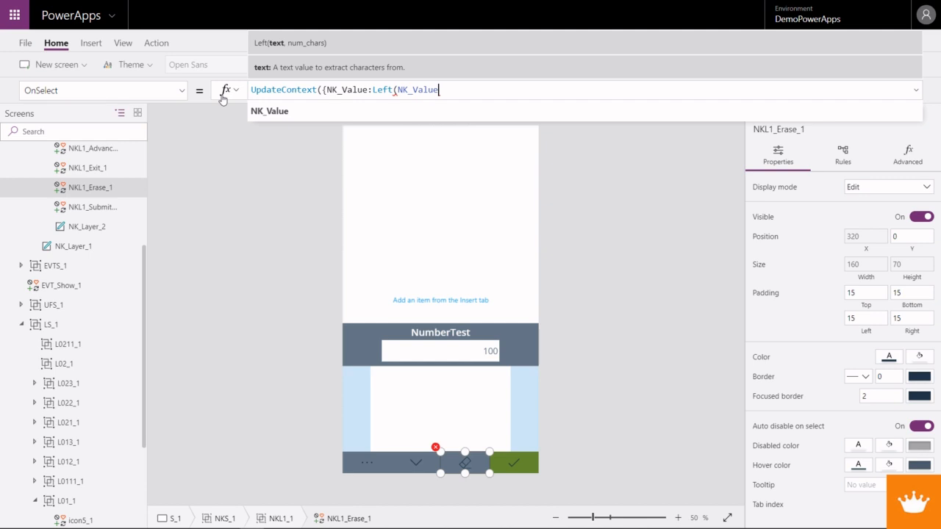
{"action": "type", "text": ", Len(NK"}
- Complete the Erase icon's formula with , Len(NK_Value) - 1)}) so that it removes the last character of NK_Value
{"action": "key", "text": "Down"}
{"action": "key", "text": "Down"}
{"action": "key", "text": "Down"}
{"action": "key", "text": "Down"}
{"action": "key", "text": "Tab"}
{"action": "type", "text": ")"}
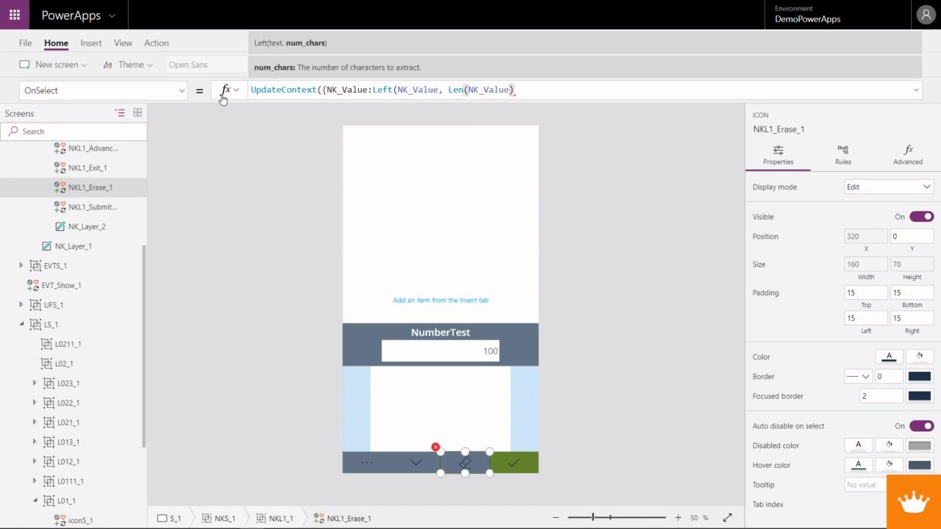
{"action": "type", "text": " - 1)"}
{"action": "key", "text": "Left"}
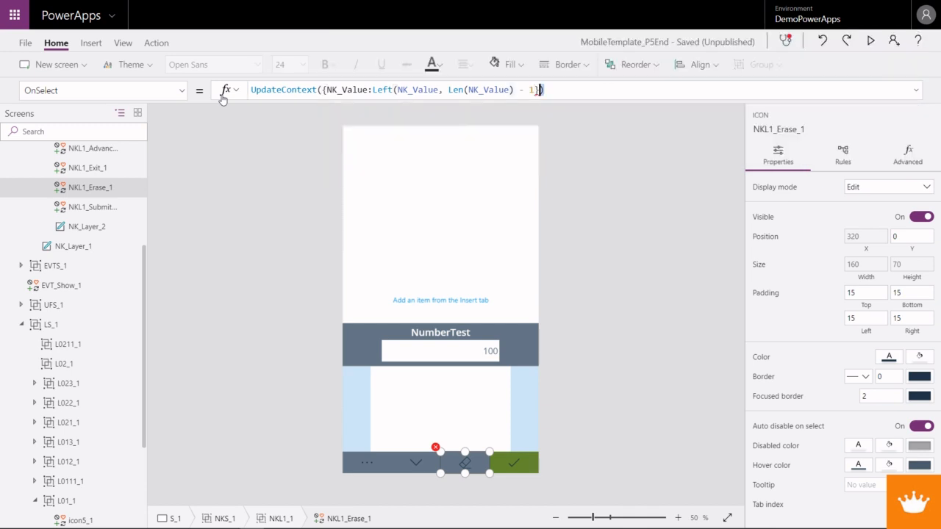
{"action": "type", "text": ")"}
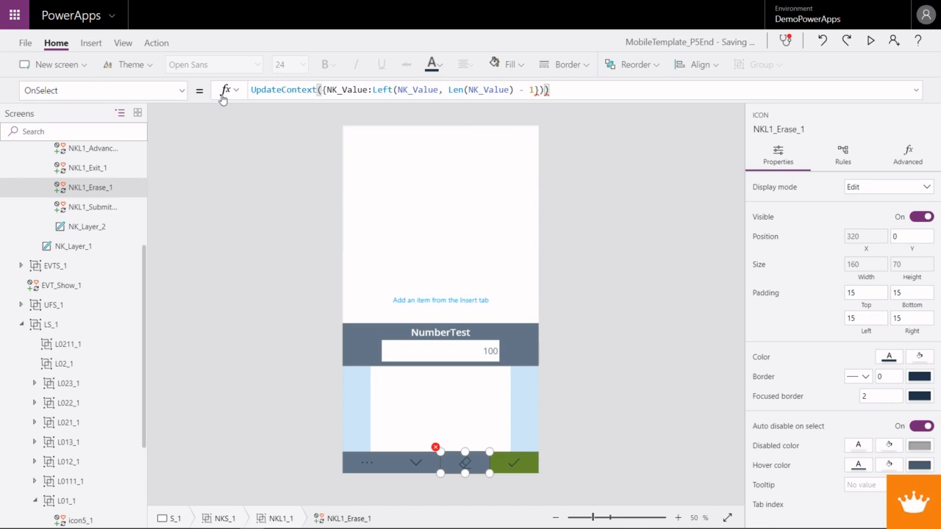
{"action": "key", "text": "BackSpace"}
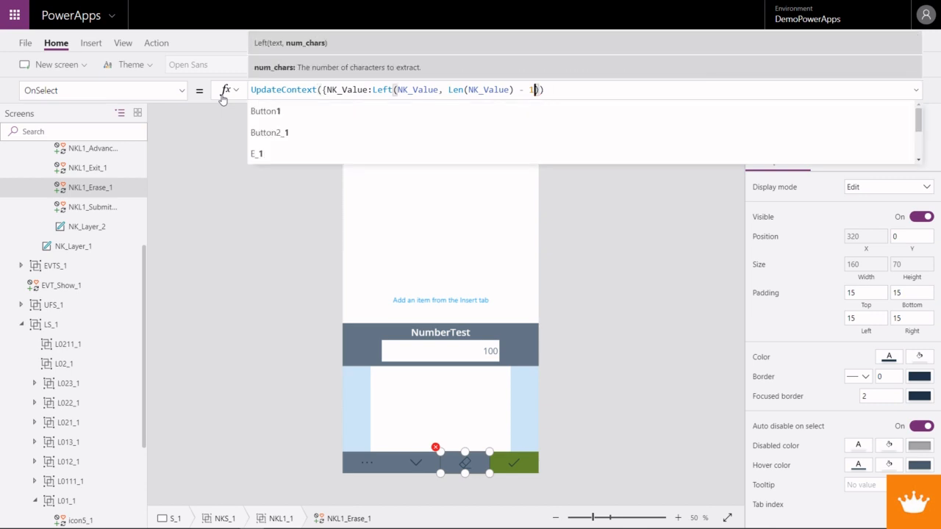
{"action": "type", "text": ")"}
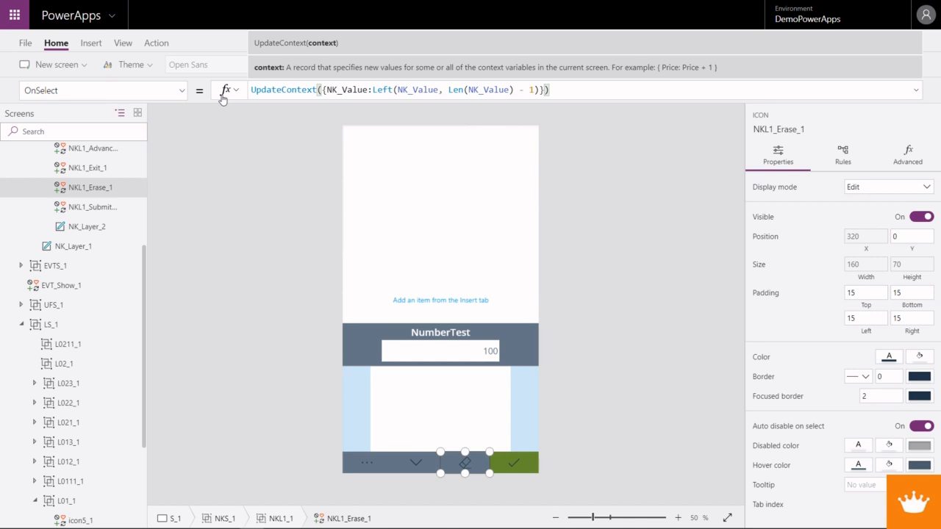
- Preview the app and test Erase on the NumberTest and SampleTest values, then reopen the SampleTest keyboard through Exit and its Currency icon
{"action": "key", "text": "F5"}
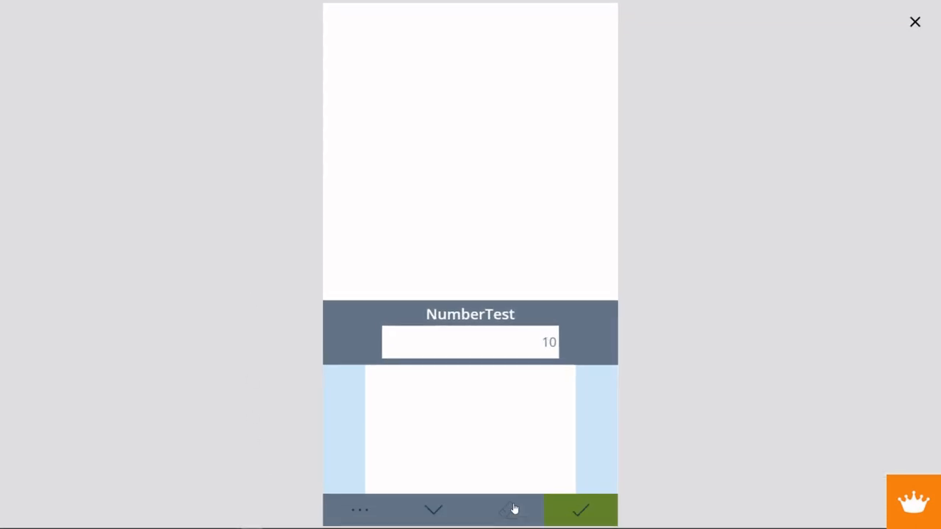
{"action": "left_click", "coordinate": [513, 509]}
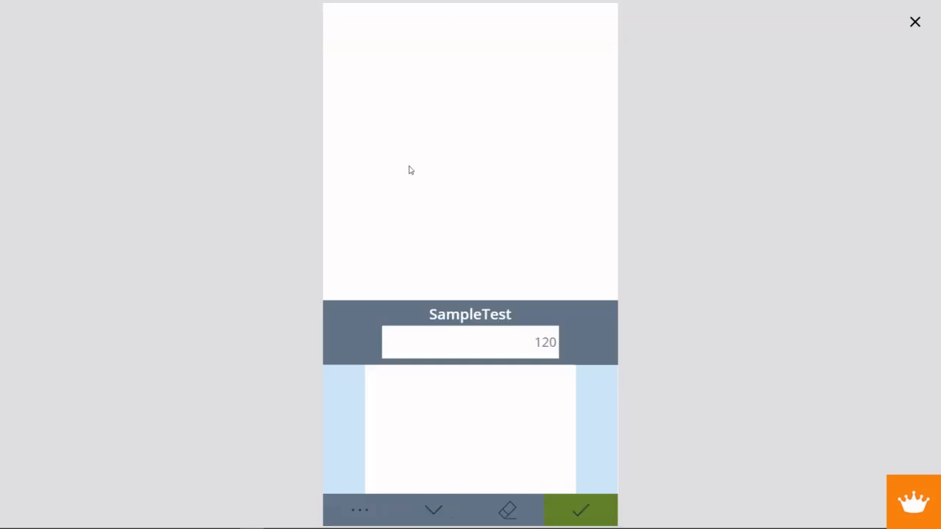
{"action": "left_click", "coordinate": [506, 514]}
{"action": "left_click", "coordinate": [441, 510]}
{"action": "left_click", "coordinate": [369, 80]}
{"action": "left_click", "coordinate": [914, 22]}
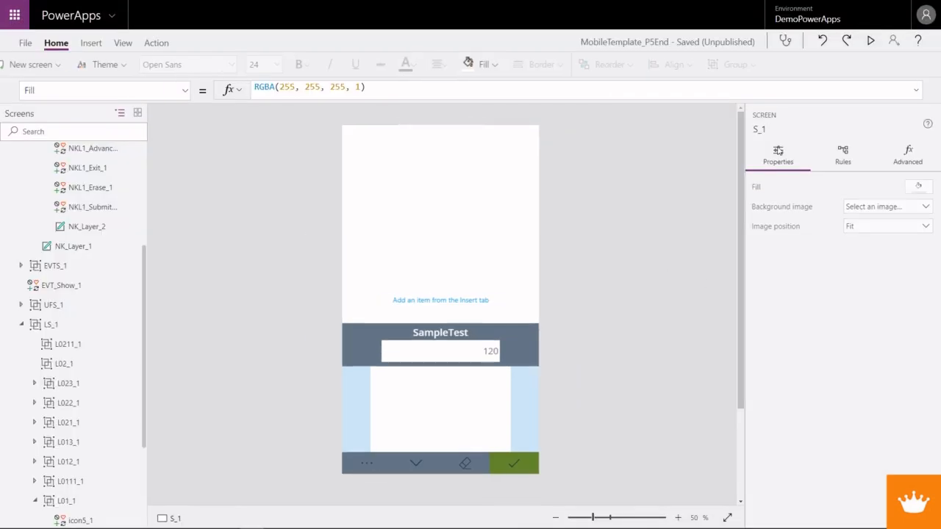
- Replace the OnSelect formula of the NKL1_Submit_1 icon with the beginning Switch(NK_Show
{"action": "left_click", "coordinate": [500, 463]}
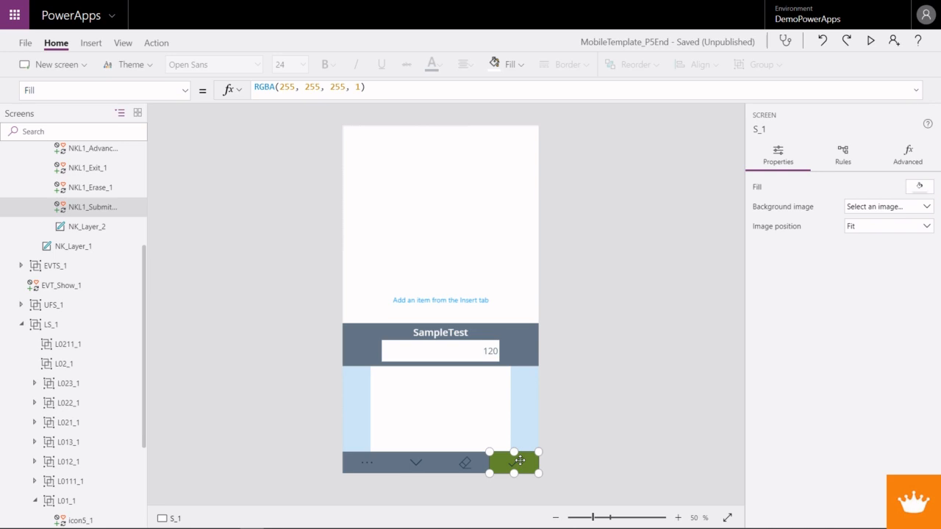
{"action": "left_click", "coordinate": [170, 90]}
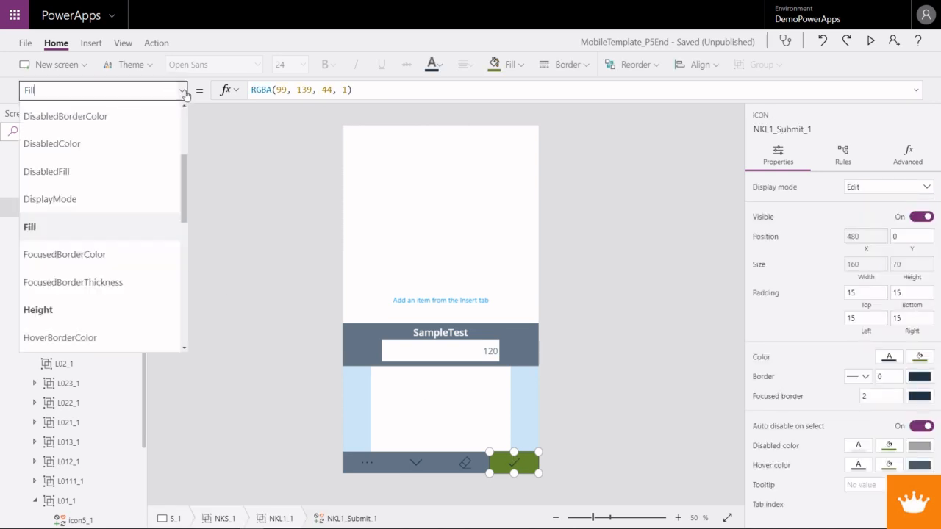
{"action": "scroll", "coordinate": [103, 307], "scroll_direction": "up", "scroll_amount": 3}
{"action": "scroll", "coordinate": [101, 316], "scroll_direction": "down", "scroll_amount": 5}
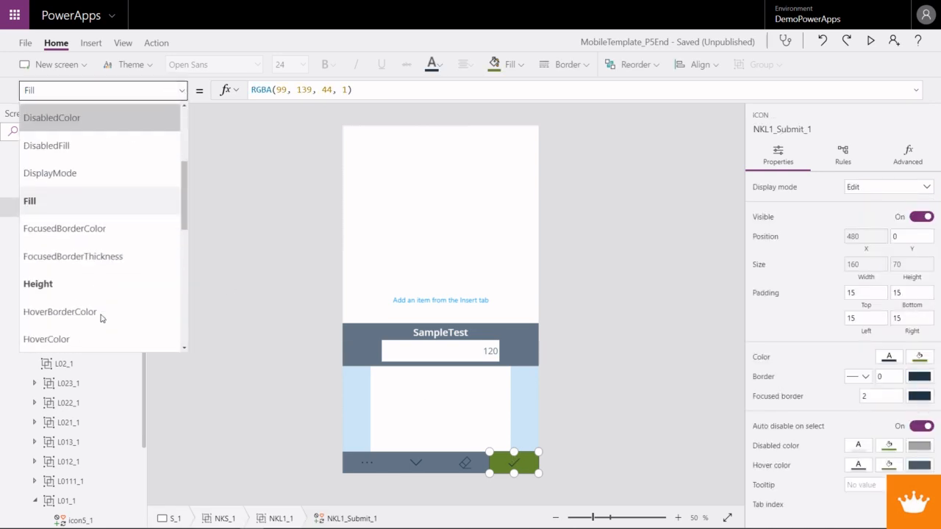
{"action": "scroll", "coordinate": [102, 318], "scroll_direction": "down", "scroll_amount": 2}
{"action": "left_click", "coordinate": [67, 200]}
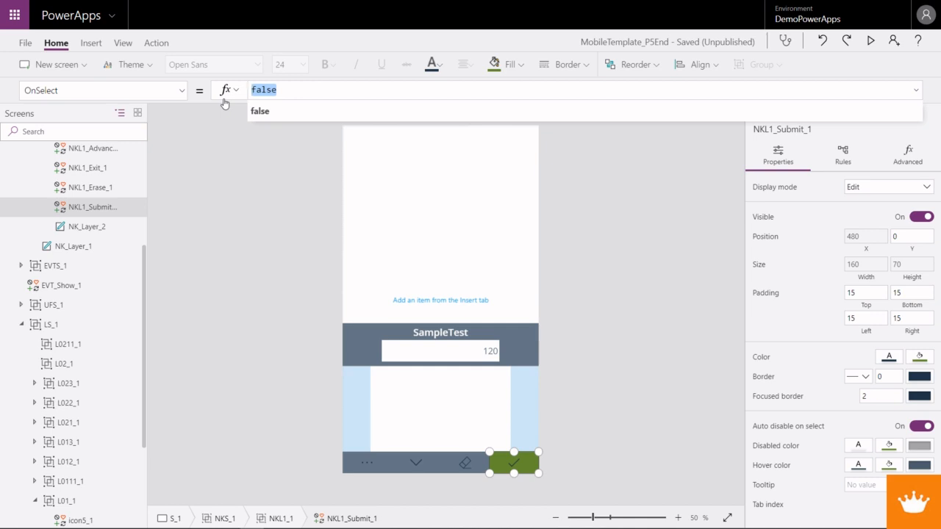
{"action": "type", "text": "Se"}
{"action": "key", "text": "BackSpace"}
{"action": "type", "text": "wi"}
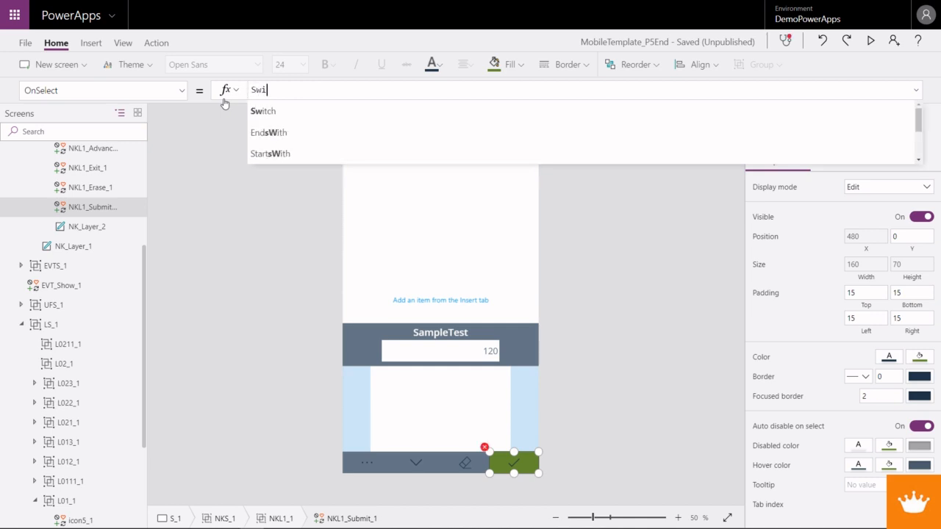
{"action": "type", "text": "tch"}
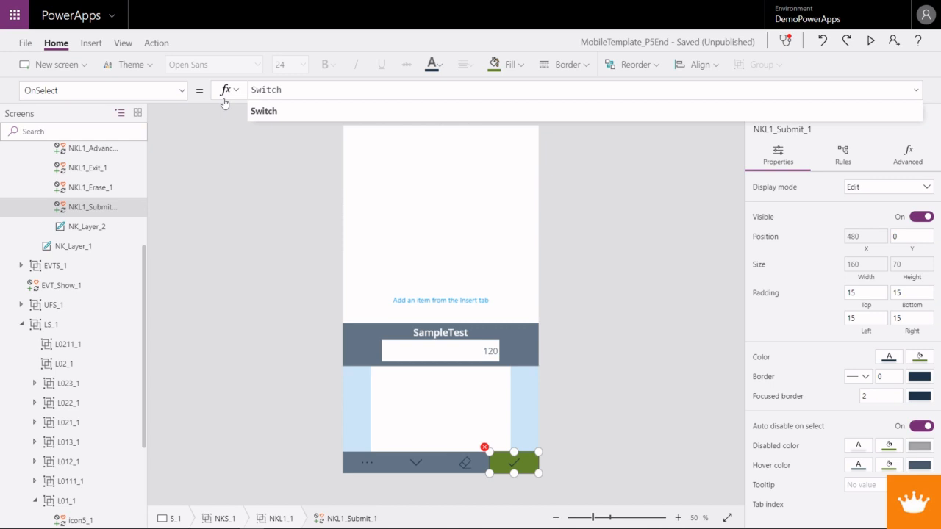
{"action": "type", "text": "(UF"}
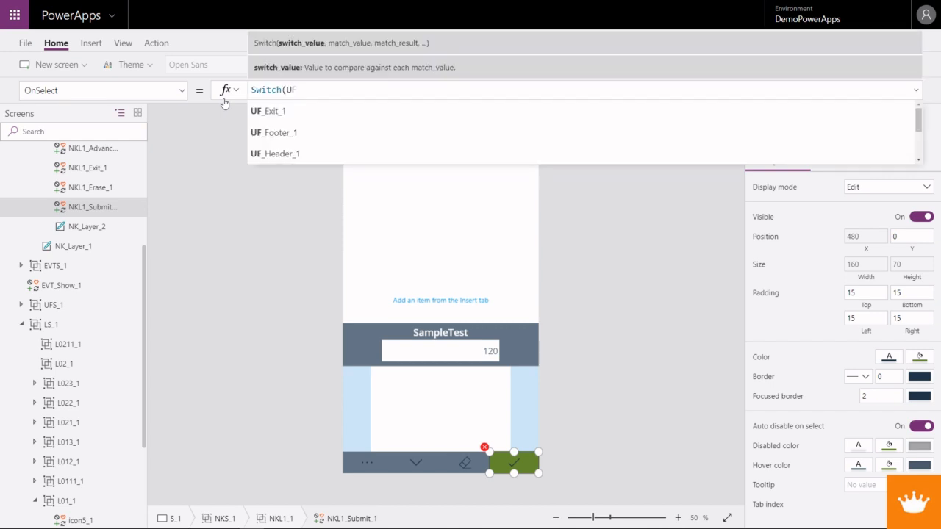
{"action": "key", "text": "BackSpace"}
{"action": "key", "text": "BackSpace"}
{"action": "key", "text": "BackSpace"}
{"action": "key", "text": "BackSpace"}
{"action": "type", "text": "NK_Show"}
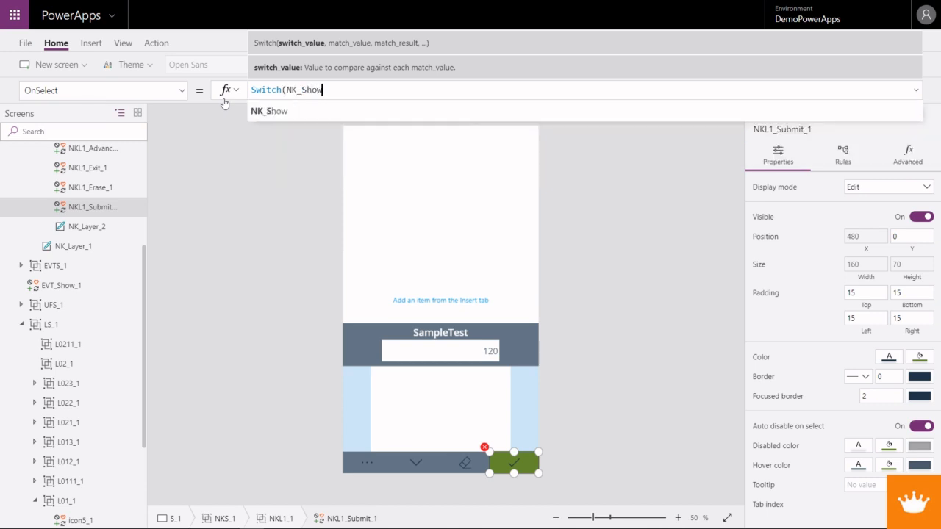
{"action": "type", "text": ","}
- Lay out the Submit icon's Switch formula over several lines, with a comma after NK_Show and the closing parenthesis on its own line
{"action": "key", "text": "shift+Return"}
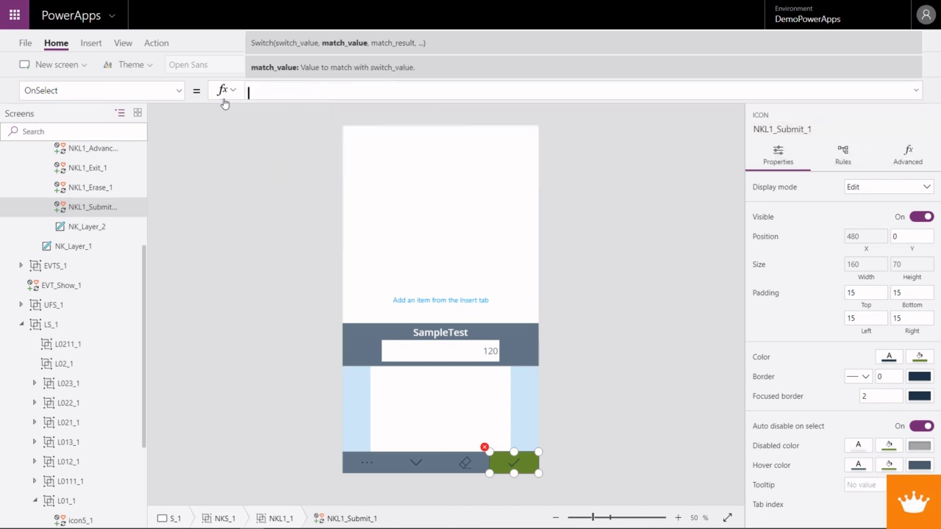
{"action": "type", "text": ")"}
{"action": "key", "text": "Up"}
{"action": "key", "text": "End"}
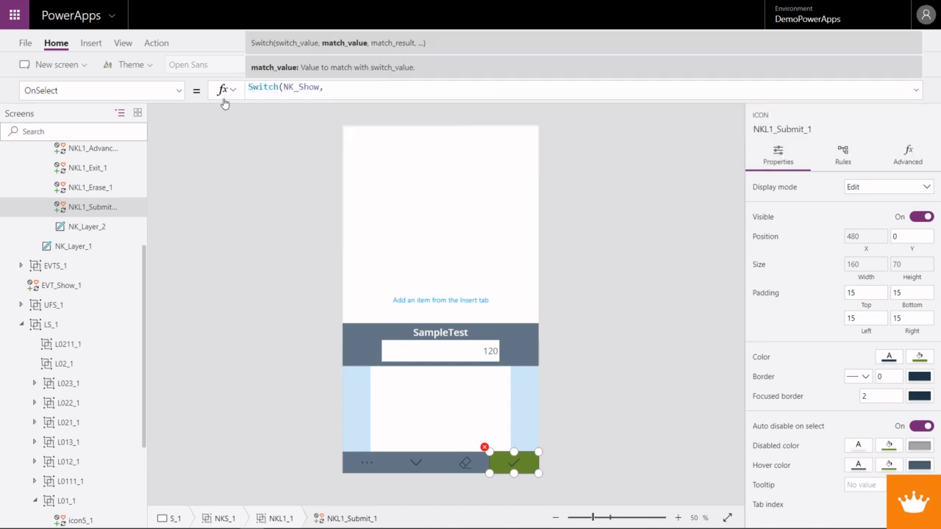
{"action": "key", "text": "shift+Home"}
{"action": "key", "text": "BackSpace"}
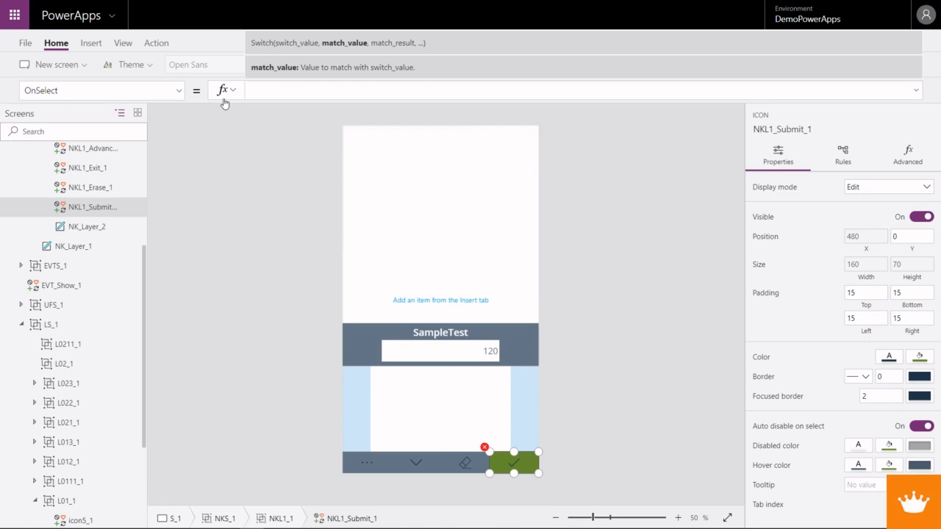
{"action": "left_click", "coordinate": [915, 90]}
{"action": "left_click", "coordinate": [260, 99]}
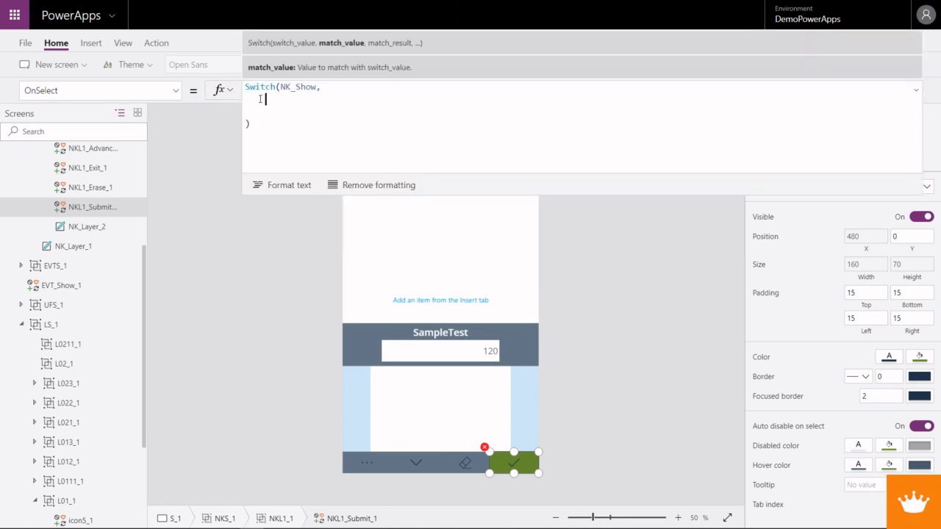
- Begin the first case inside the Submit icon's Switch formula as 1, UpdateContext({FValue1
{"action": "type", "text": "1,"}
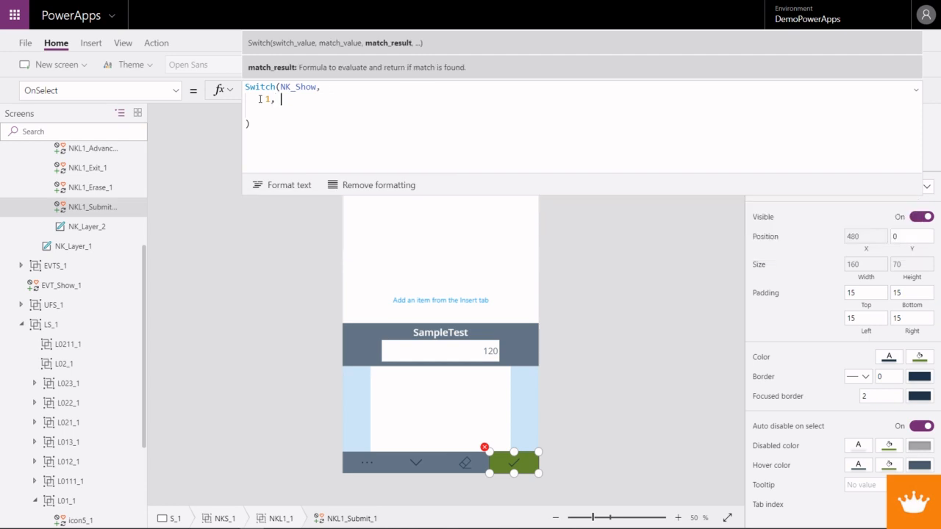
{"action": "type", "text": " Updatecontext("}
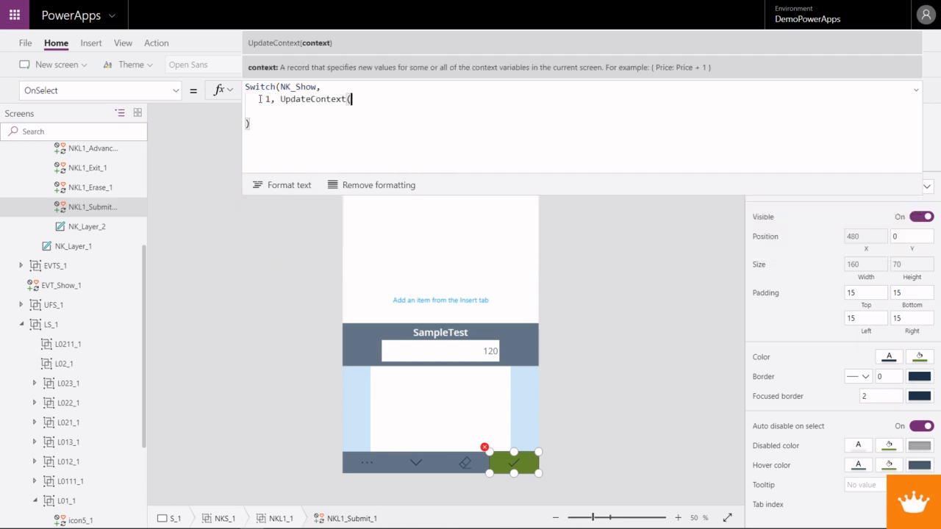
{"action": "type", "text": "{"}
{"action": "type", "text": "FValeue1"}
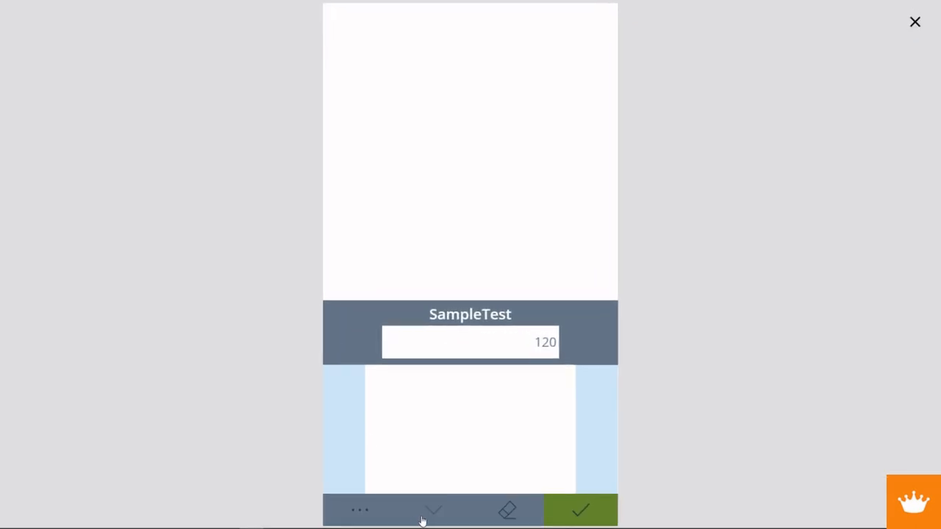
- Hide the keyboard with its Exit icon in the app preview, and return to the editor with the formula area collapsed
{"action": "left_click", "coordinate": [422, 516]}
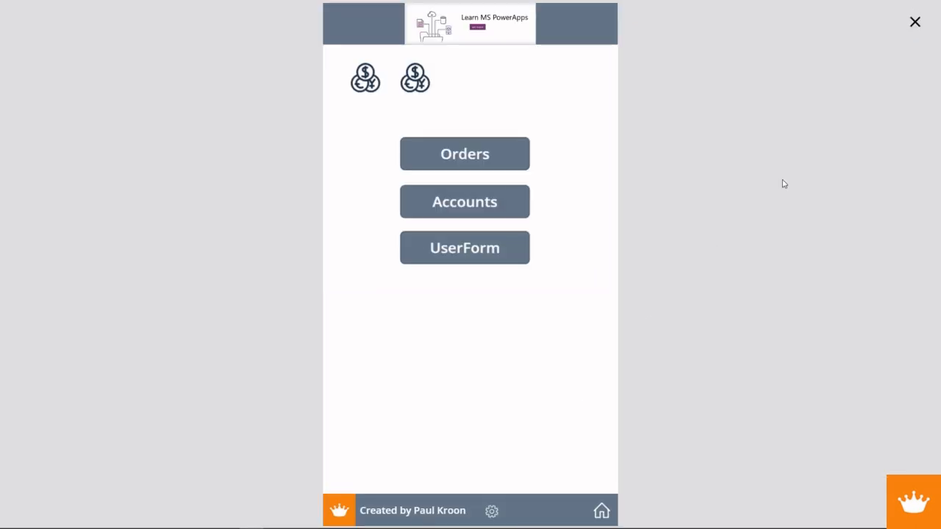
{"action": "left_click", "coordinate": [912, 24]}
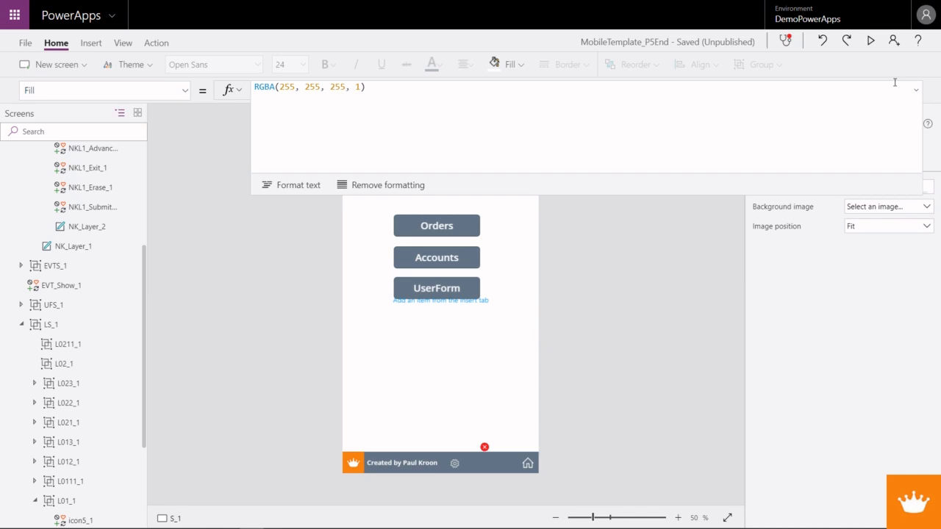
{"action": "left_click", "coordinate": [919, 92]}
- Add an empty UpdateContext(); call on its own line above the existing one in the OnSelect formula of icon5
{"action": "left_click", "coordinate": [384, 175]}
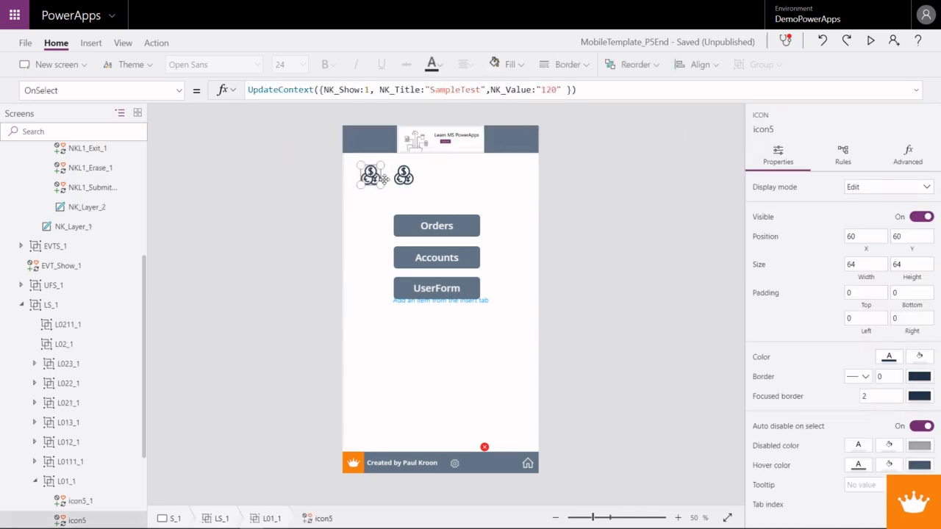
{"action": "left_click", "coordinate": [249, 88]}
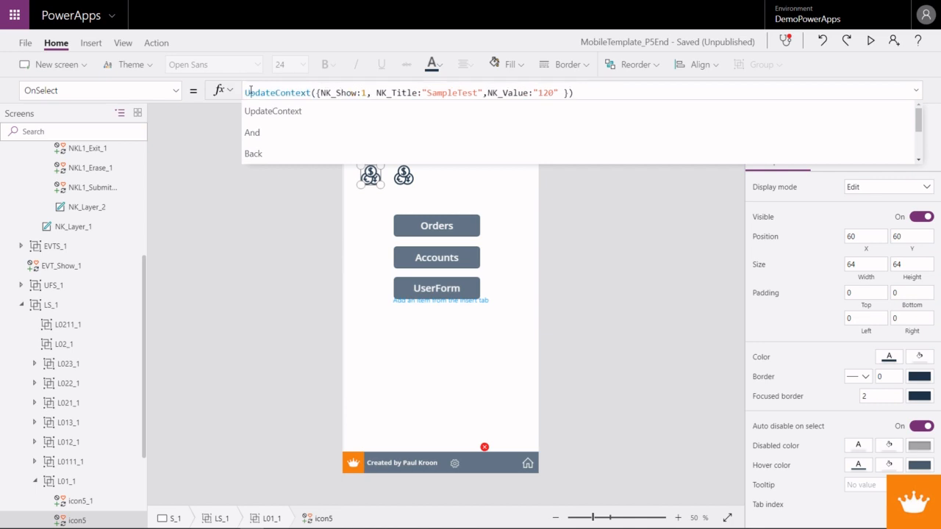
{"action": "key", "text": "shift+Return"}
{"action": "type", "text": "Updateca"}
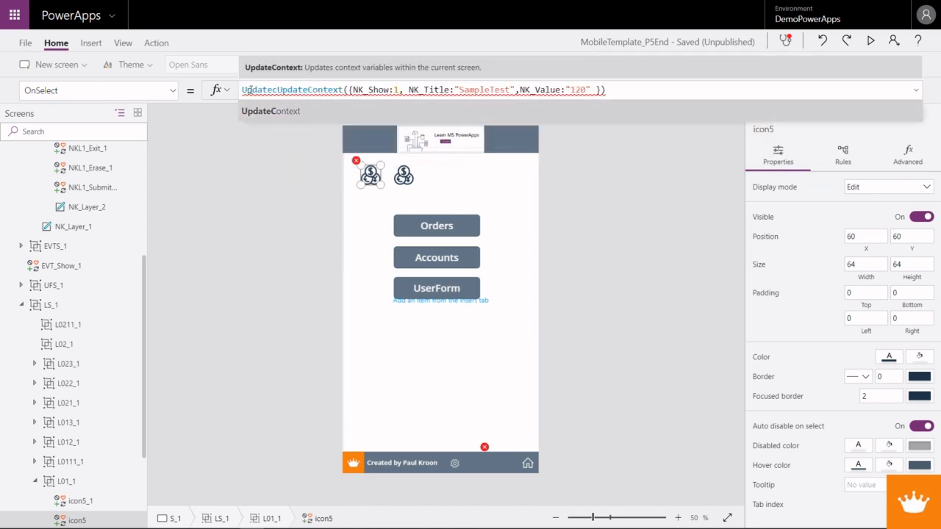
{"action": "key", "text": "Tab"}
{"action": "key", "text": "shift+Return"}
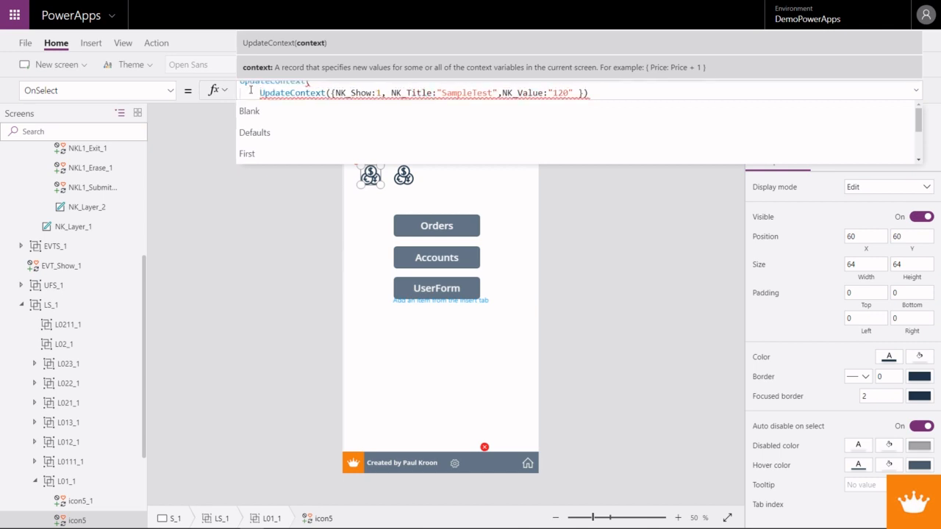
{"action": "key", "text": "BackSpace"}
{"action": "key", "text": "Left"}
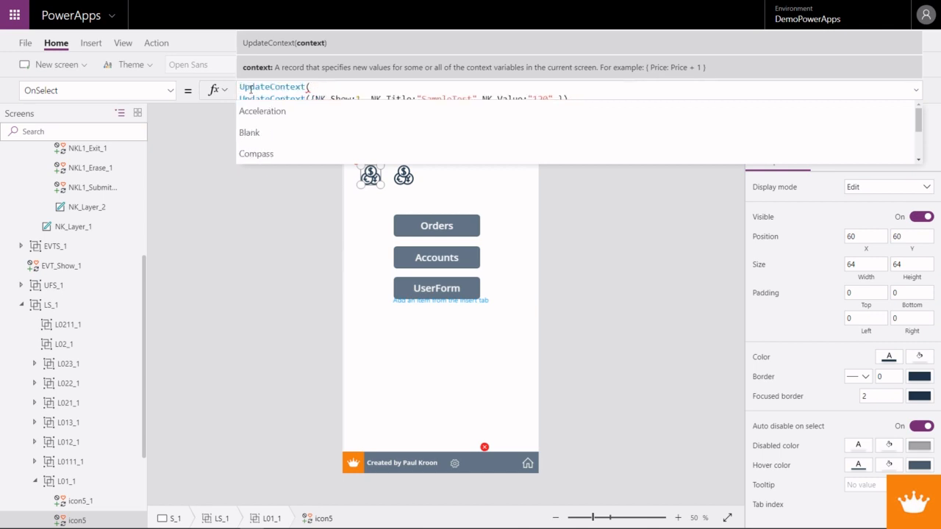
{"action": "type", "text": ");"}
{"action": "key", "text": "Left"}
{"action": "key", "text": "Left"}
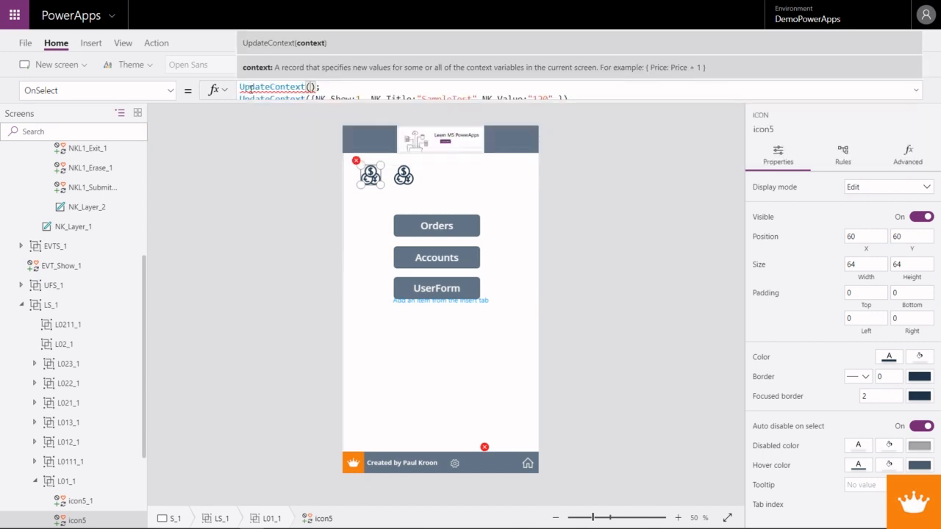
- Fill the new UpdateContext call of icon5 with the record {FValue1:120}
{"action": "type", "text": "{"}
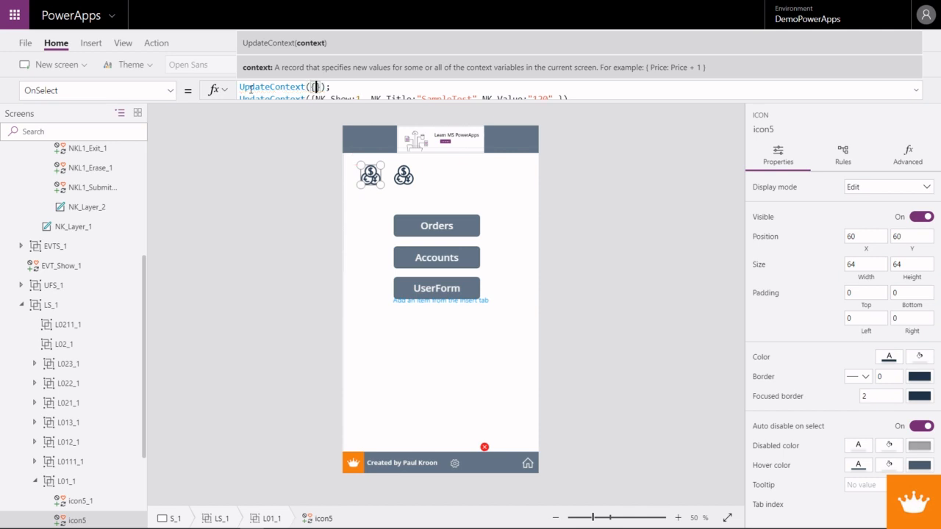
{"action": "type", "text": "FValue1:12"}
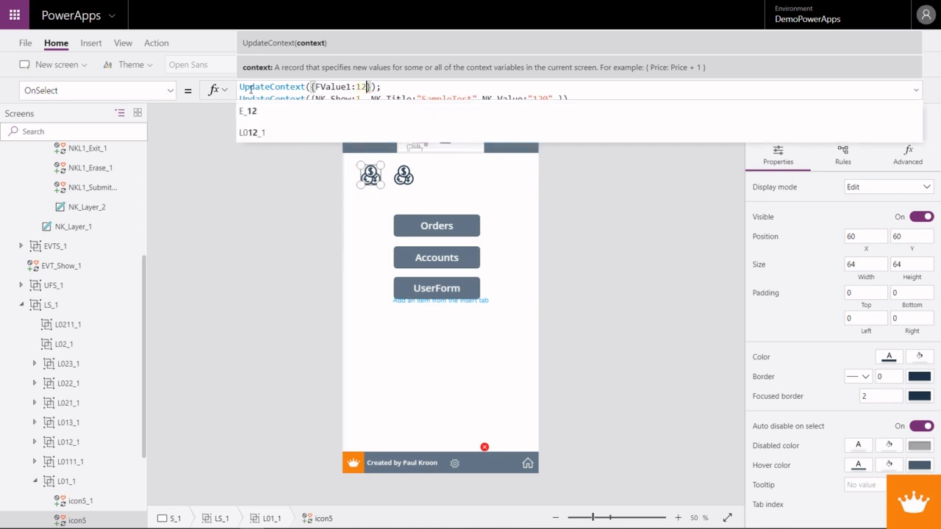
{"action": "type", "text": "0"}
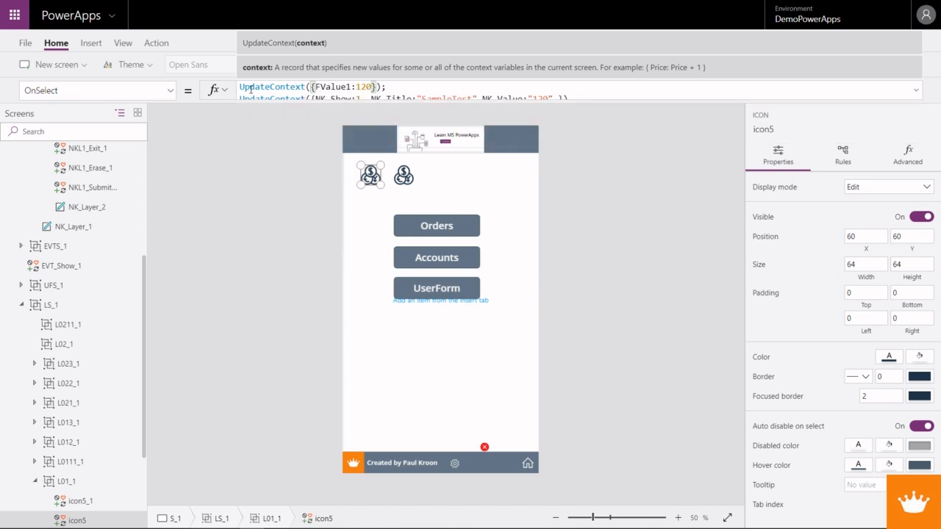
- Replace the fixed "120" of NK_Value in icon5's second UpdateContext call with Text(FValue1), removing the space before the closing brace
{"action": "left_click", "coordinate": [915, 90]}
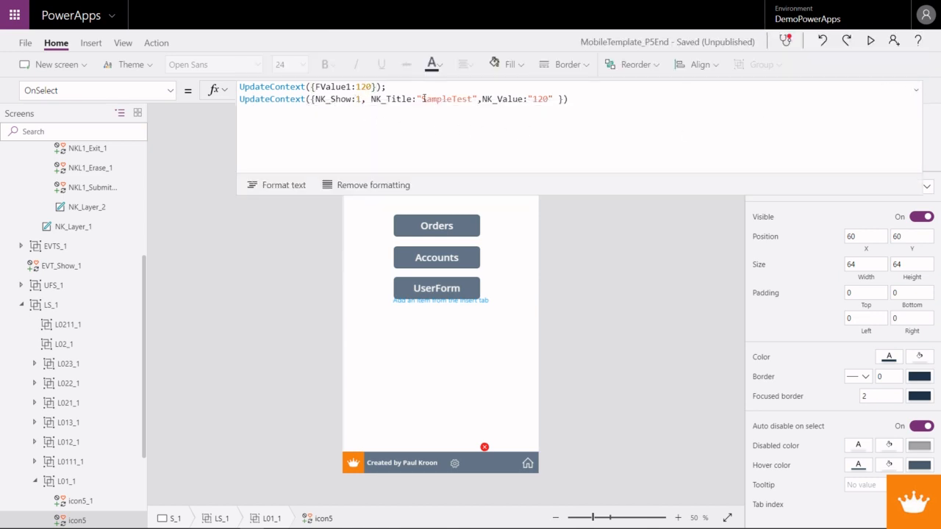
{"action": "left_click_drag", "start_coordinate": [525, 98], "coordinate": [555, 98]}
{"action": "type", "text": "Text"}
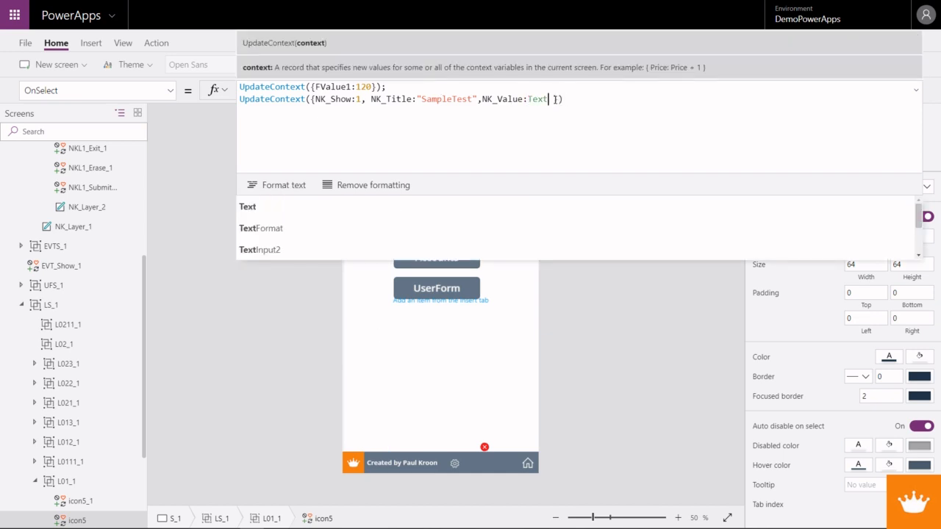
{"action": "type", "text": "("}
{"action": "type", "text": "FValue"}
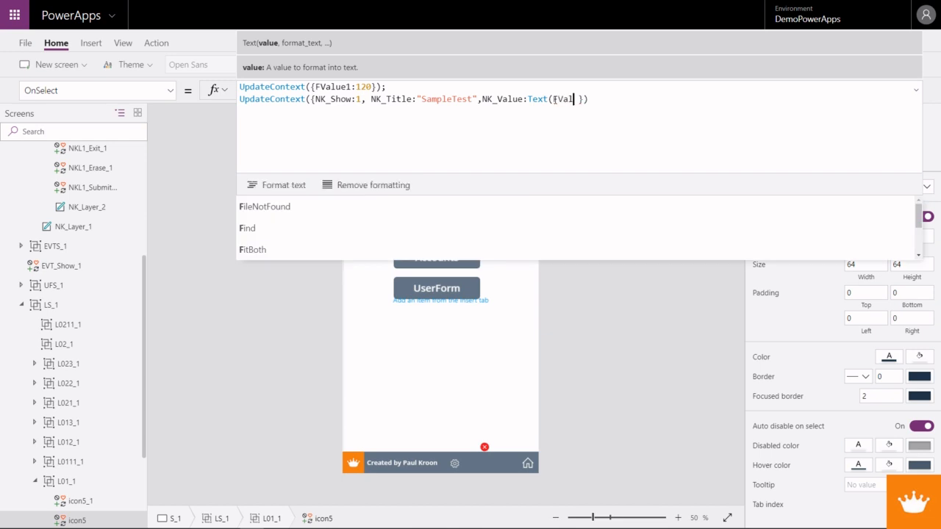
{"action": "type", "text": ")"}
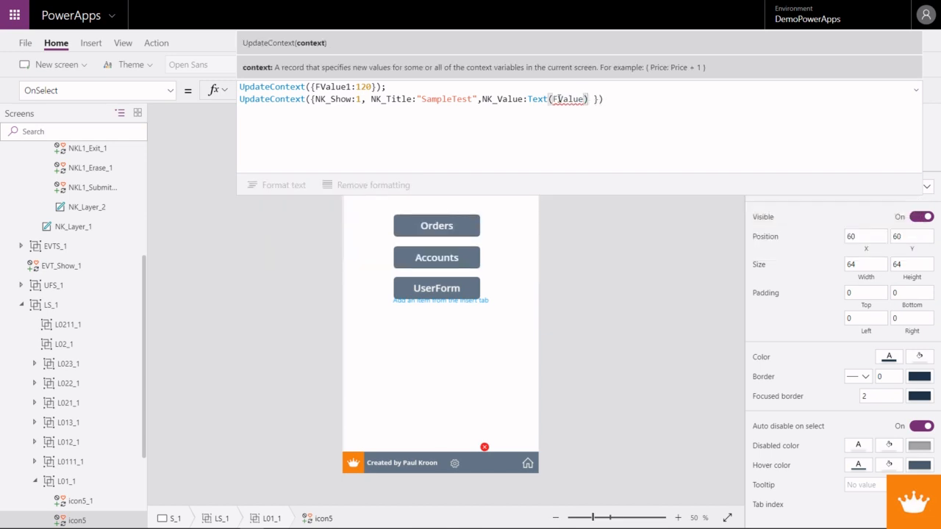
{"action": "left_click", "coordinate": [585, 99]}
{"action": "type", "text": "1"}
{"action": "key", "text": "Right"}
{"action": "key", "text": "Delete"}
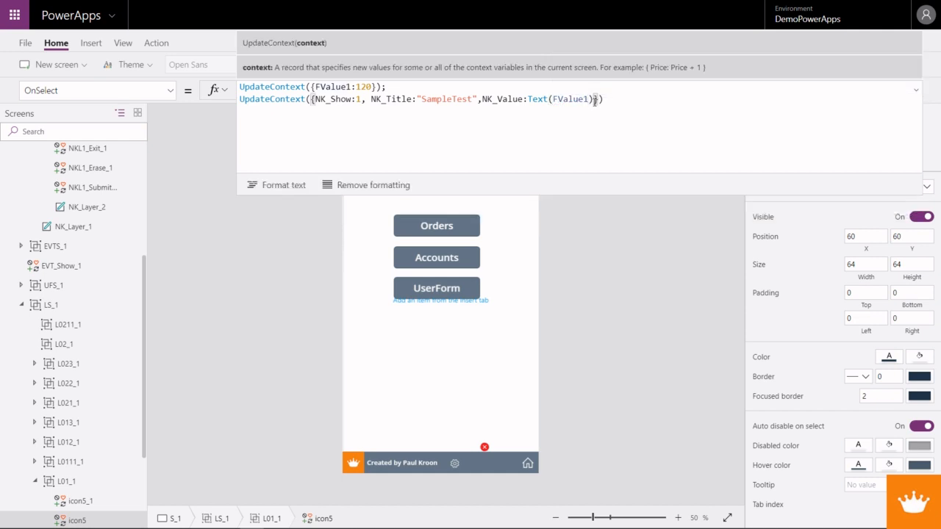
- Select the whole UpdateContext({FValue1:120}); statement in icon5's OnSelect formula
{"action": "left_click_drag", "start_coordinate": [240, 86], "coordinate": [394, 86]}
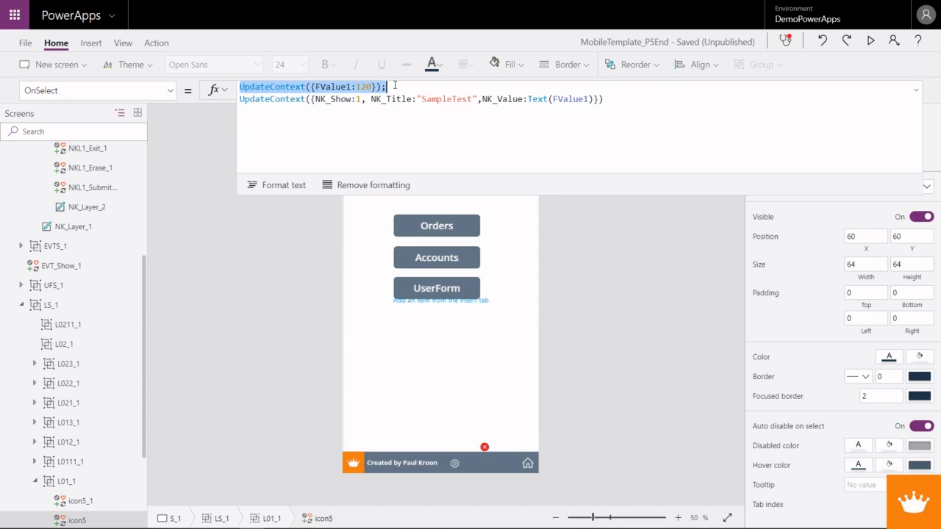
- Move the second coin icon, icon5_1, directly below icon5 to position X 60, Y 135
{"action": "left_click", "coordinate": [915, 91]}
{"action": "left_click", "coordinate": [447, 168]}
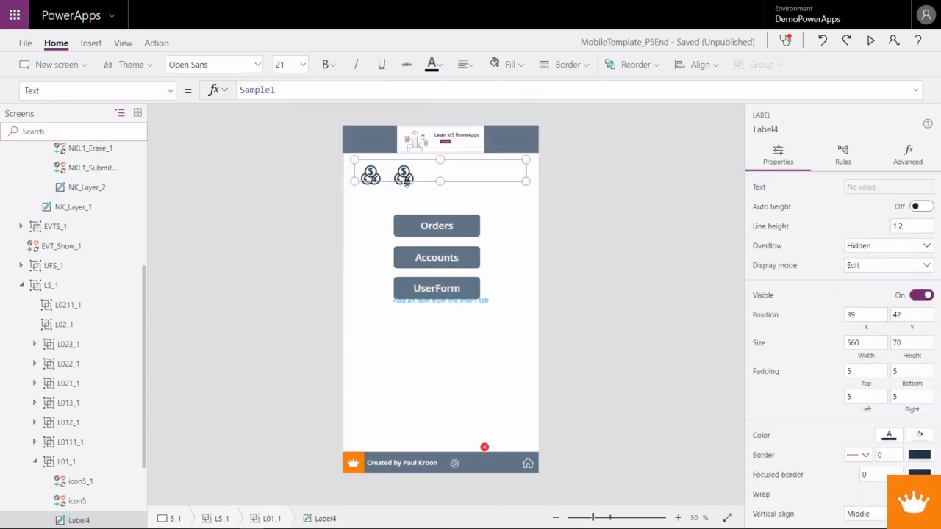
{"action": "left_click", "coordinate": [370, 186]}
{"action": "left_click", "coordinate": [370, 187]}
{"action": "left_click", "coordinate": [403, 176]}
{"action": "left_click_drag", "start_coordinate": [403, 176], "coordinate": [367, 200]}
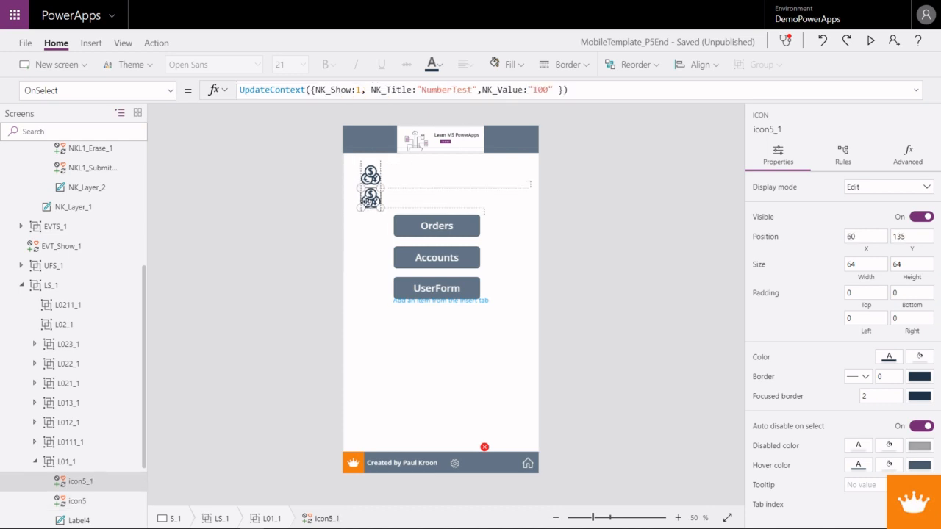
- Insert a label beside the upper coin icon at X 153, Y 54, sized 446 by 75
{"action": "left_click", "coordinate": [91, 43]}
{"action": "left_click", "coordinate": [123, 64]}
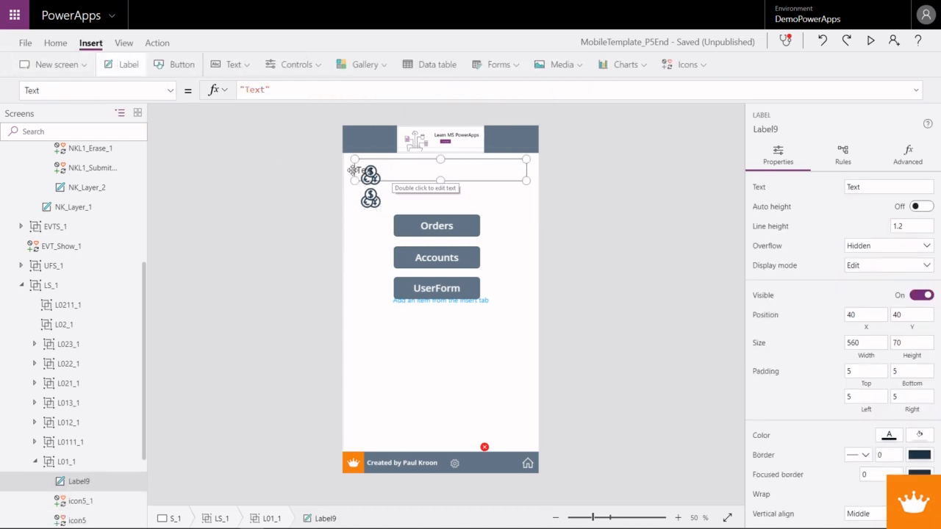
{"action": "left_click_drag", "start_coordinate": [351, 181], "coordinate": [398, 172]}
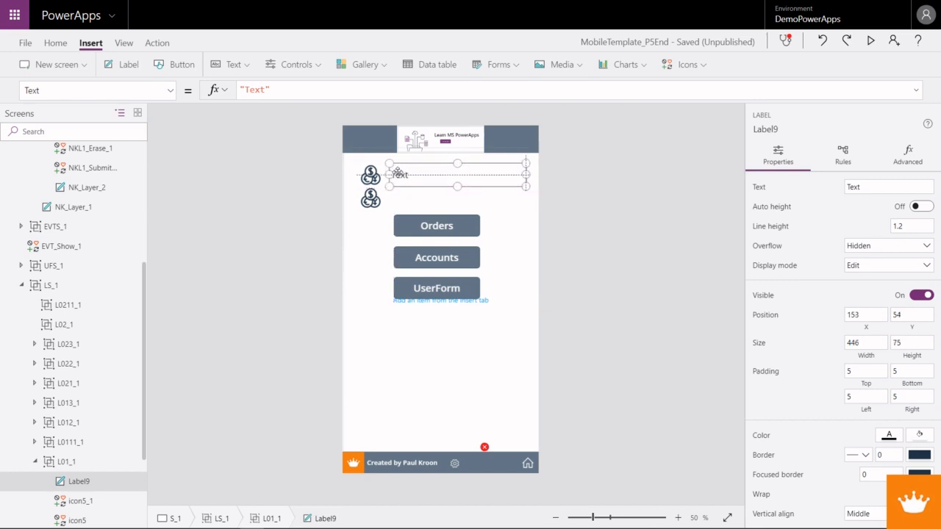
- Set the new label's Text property to FValue1
{"action": "left_click_drag", "start_coordinate": [270, 89], "coordinate": [211, 89]}
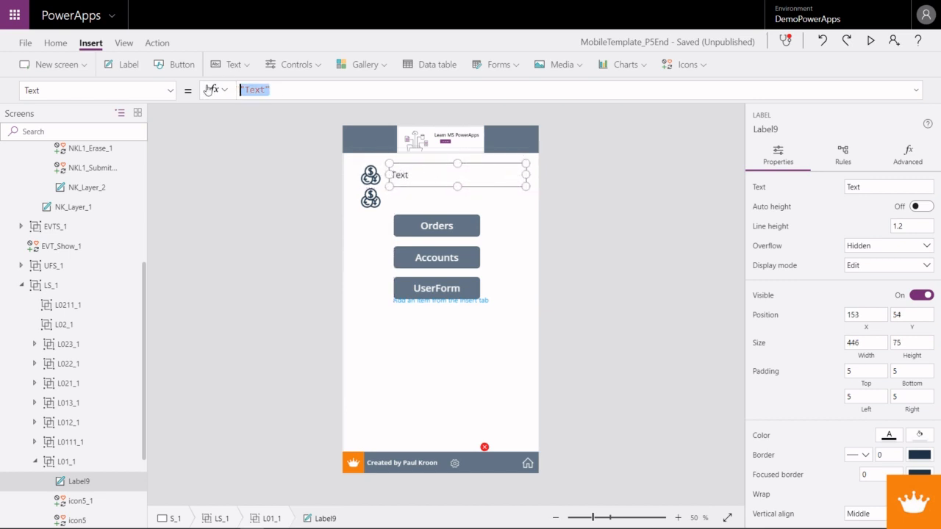
{"action": "type", "text": "FVaul"}
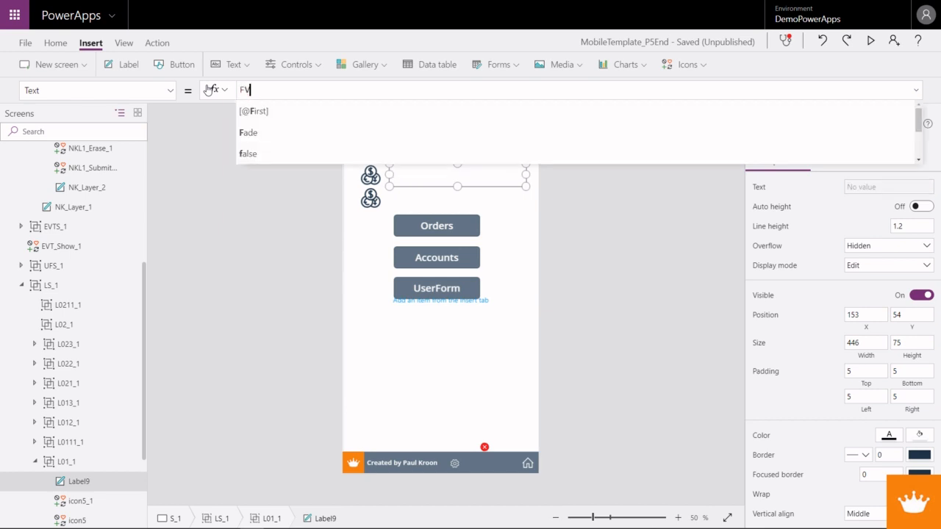
{"action": "key", "text": "BackSpace"}
{"action": "key", "text": "BackSpace"}
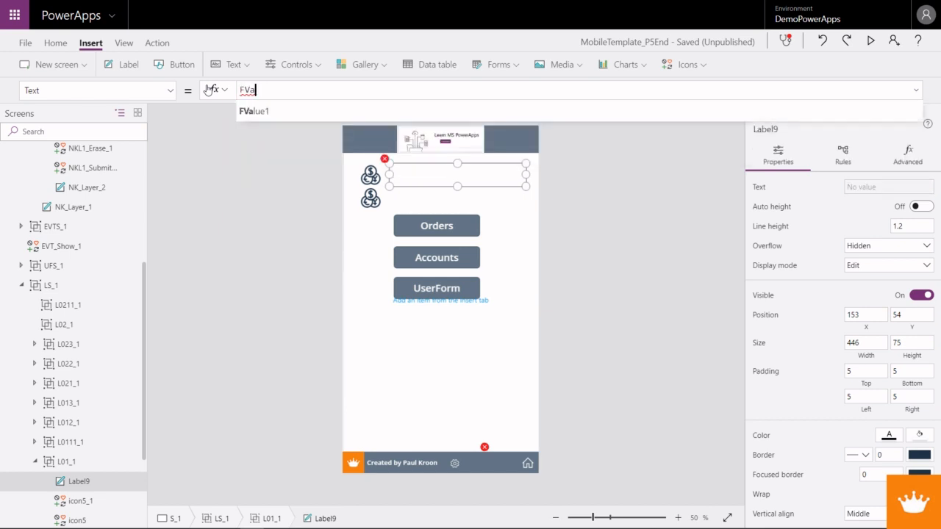
{"action": "type", "text": "lue1"}
- Replace icon5_1's OnSelect formula with a copy of icon5's two UpdateContext statements
{"action": "left_click", "coordinate": [371, 198]}
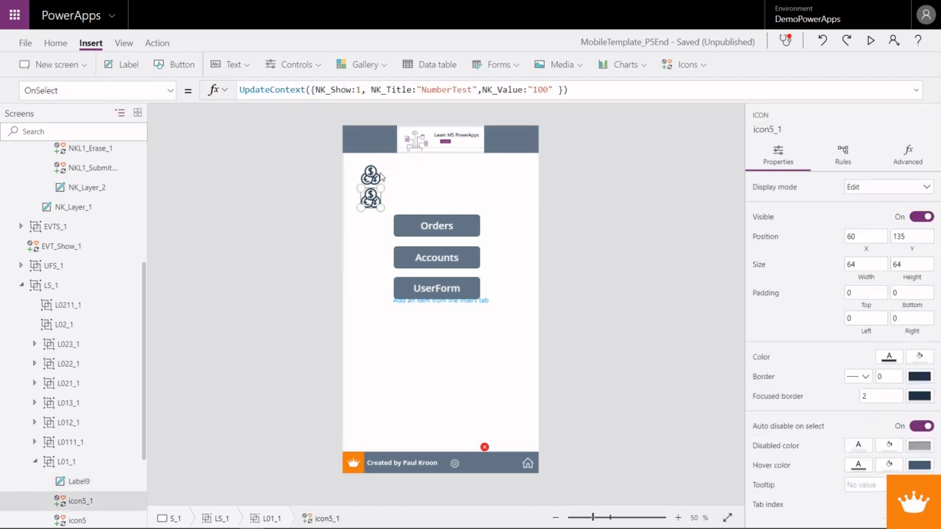
{"action": "left_click", "coordinate": [376, 175]}
{"action": "left_click_drag", "start_coordinate": [624, 96], "coordinate": [277, 68]}
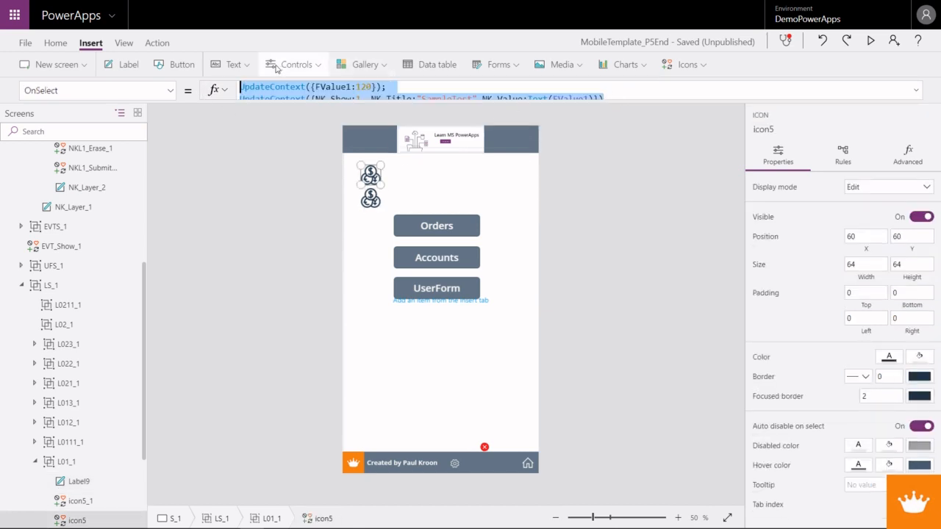
{"action": "left_click", "coordinate": [378, 198]}
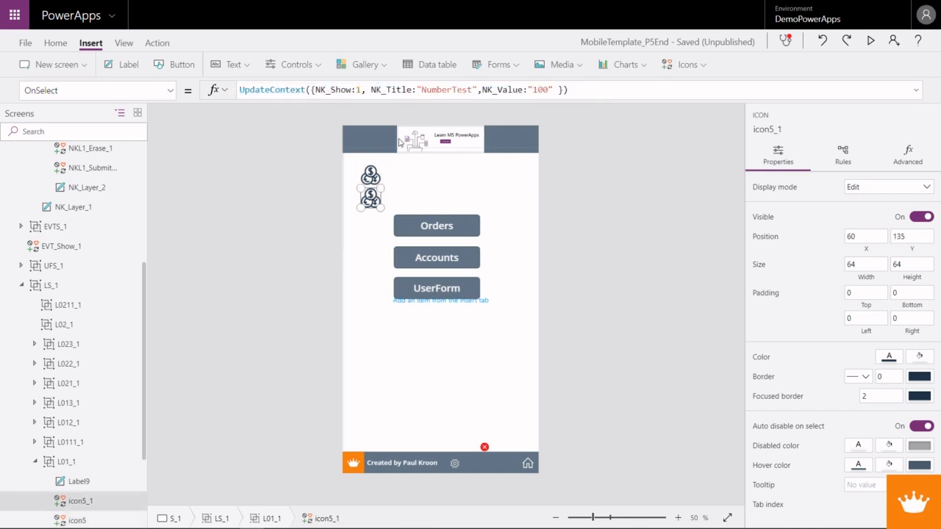
{"action": "left_click_drag", "start_coordinate": [584, 89], "coordinate": [241, 90]}
{"action": "type", "text": "UpdateContext({FValue1:20}); UpdateContext({NK_Show:1, NK_Title:\"SampleTest\",NK_Value:Text(FValue1)})"}
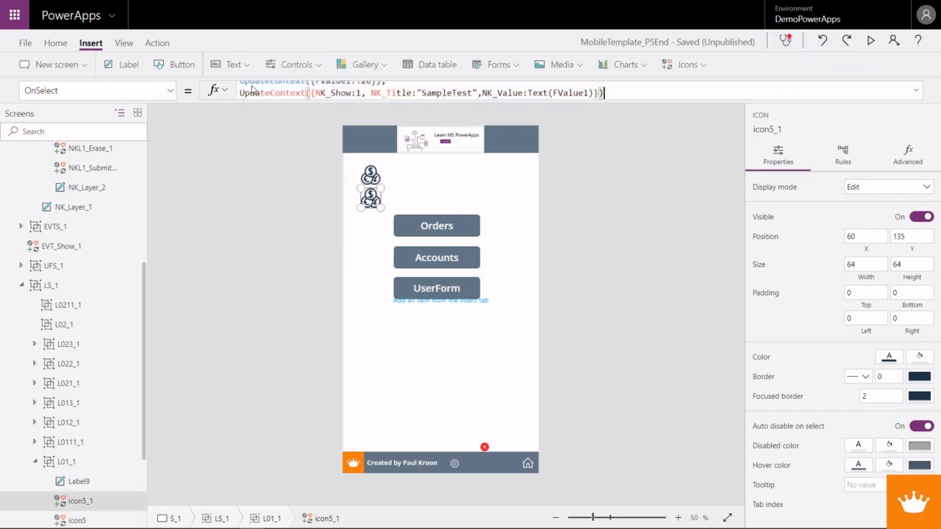
- In icon5_1's second UpdateContext call, set NK_Show to 2 and NK_Value to Text(FValue2)
{"action": "left_click", "coordinate": [359, 92]}
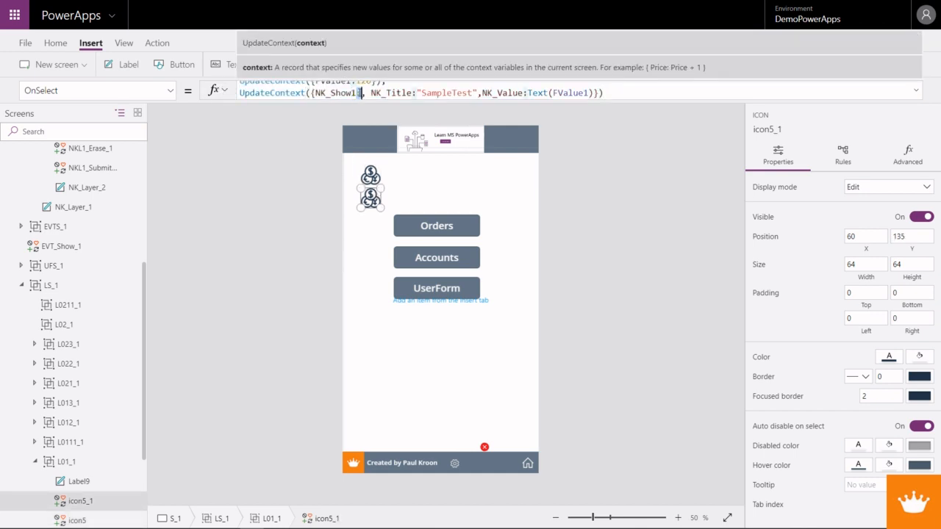
{"action": "key", "text": "BackSpace"}
{"action": "key", "text": "BackSpace"}
{"action": "type", "text": ":2"}
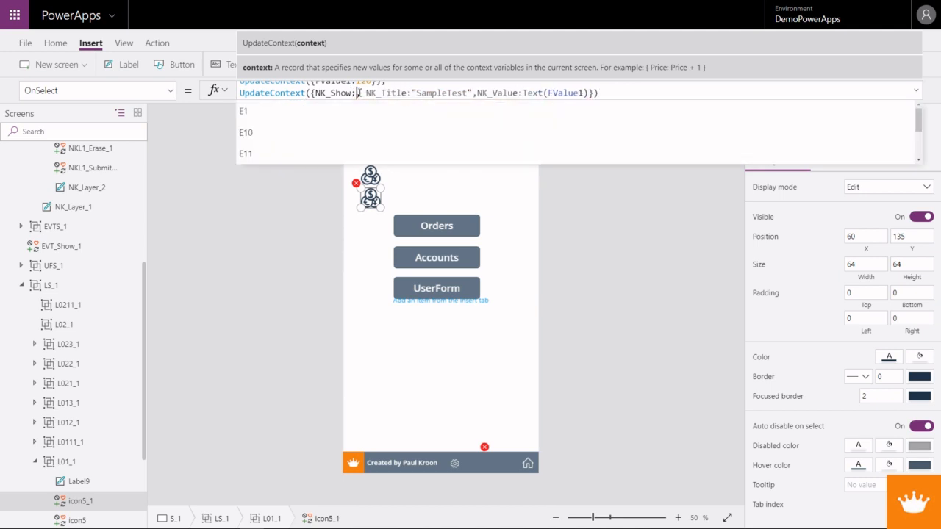
{"action": "key", "text": "Right"}
{"action": "left_click", "coordinate": [467, 93]}
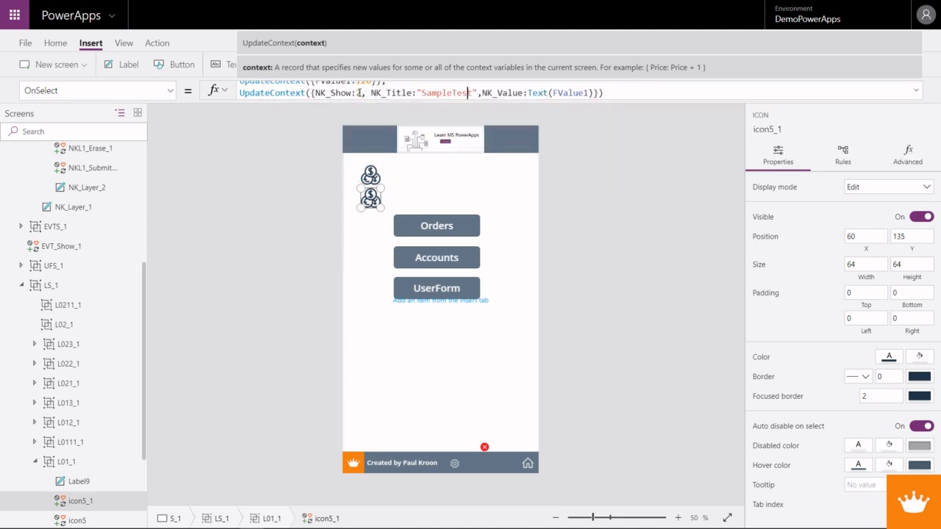
{"action": "left_click", "coordinate": [586, 93]}
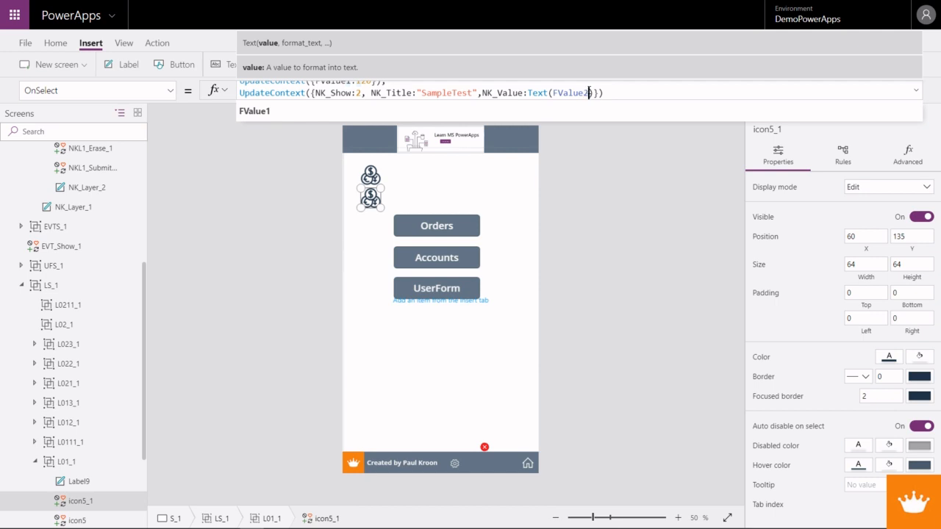
{"action": "type", "text": "2"}
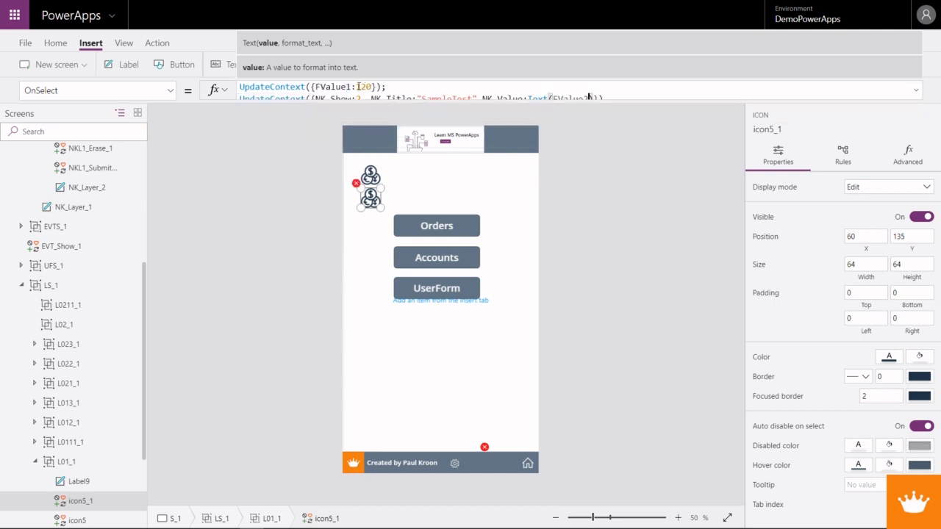
- Change the record in icon5_1's first UpdateContext call to FValue2:1050
{"action": "left_click", "coordinate": [349, 86]}
{"action": "left_click_drag", "start_coordinate": [349, 86], "coordinate": [356, 86]}
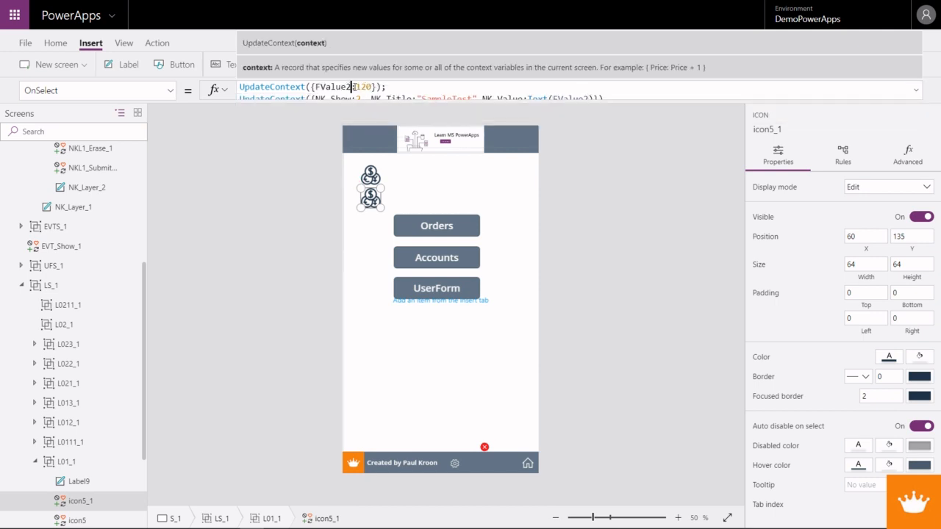
{"action": "type", "text": "2:1"}
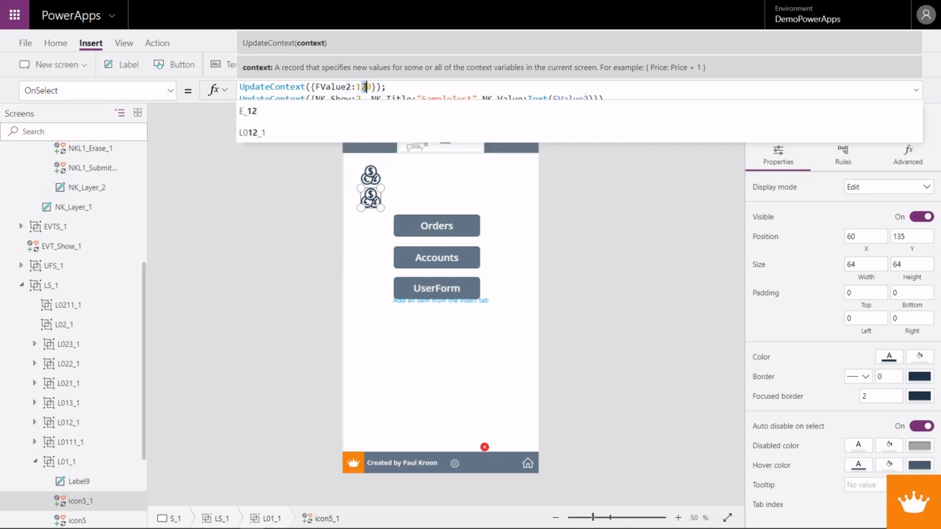
{"action": "type", "text": "050"}
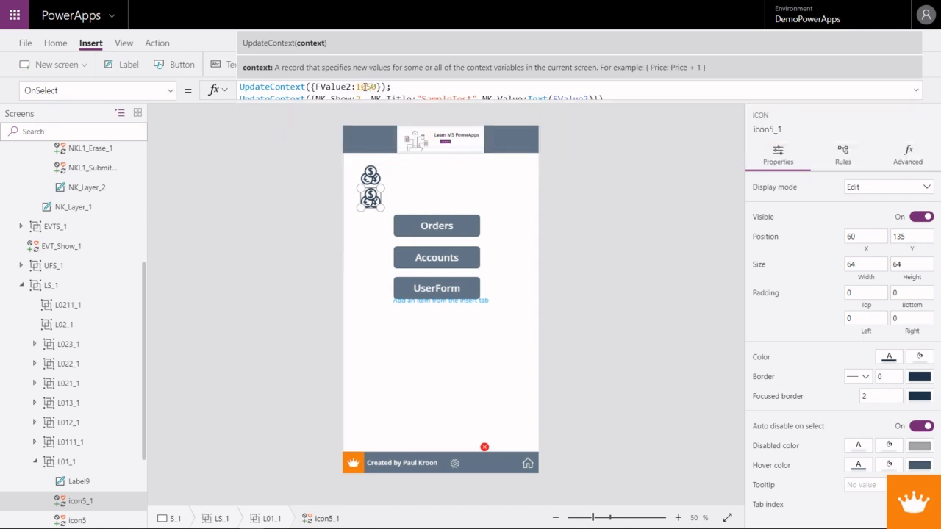
- Duplicate the FValue1 label beside the lower coin icon at X 168, Y 124, and set the copy's Text to FValue2
{"action": "left_click", "coordinate": [404, 179]}
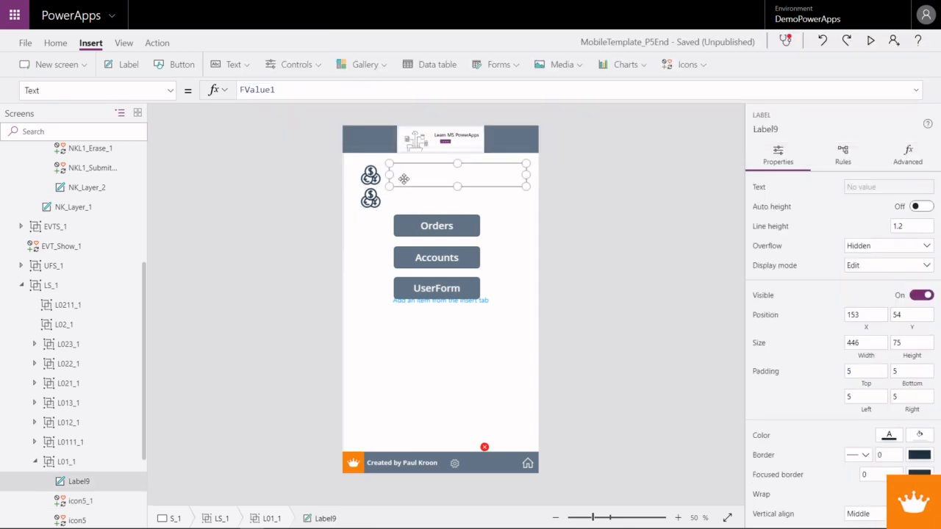
{"action": "left_click", "coordinate": [404, 199]}
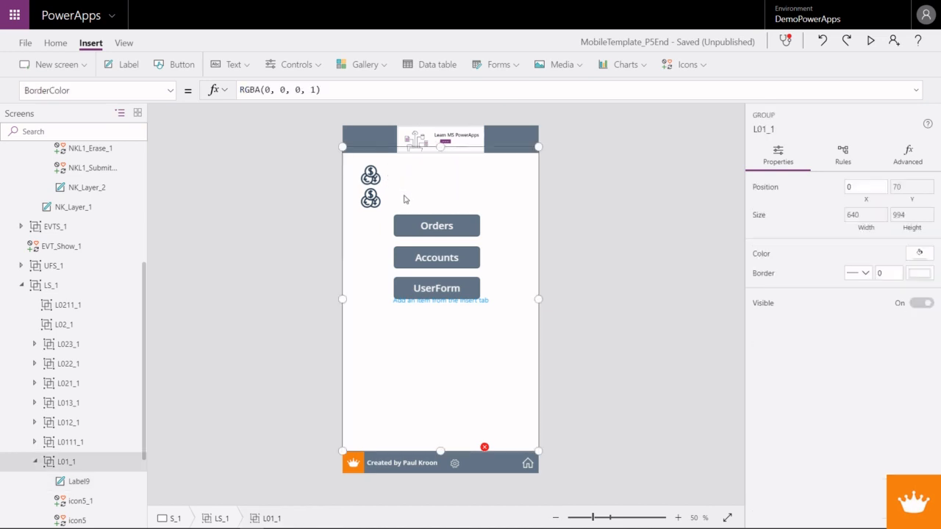
{"action": "left_click", "coordinate": [385, 182]}
{"action": "left_click", "coordinate": [371, 199]}
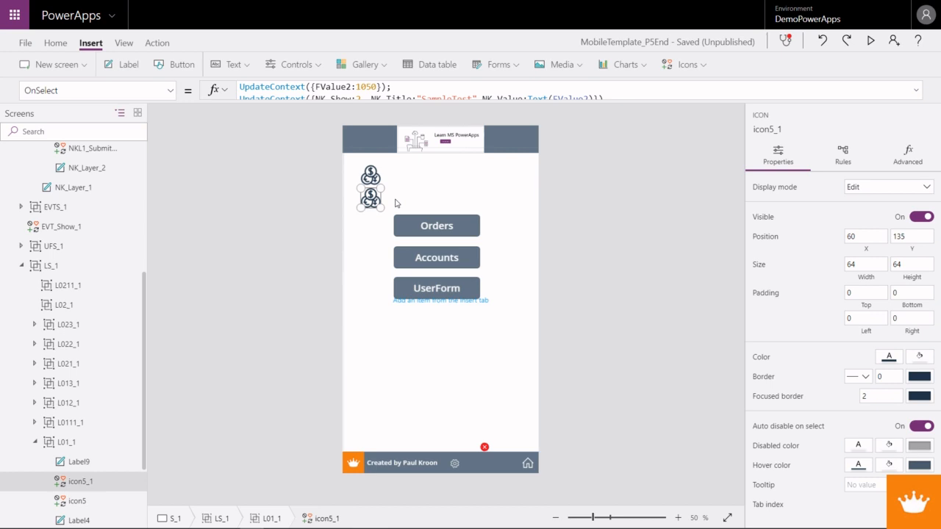
{"action": "key", "text": "ctrl+v"}
{"action": "left_click_drag", "start_coordinate": [400, 183], "coordinate": [438, 208]}
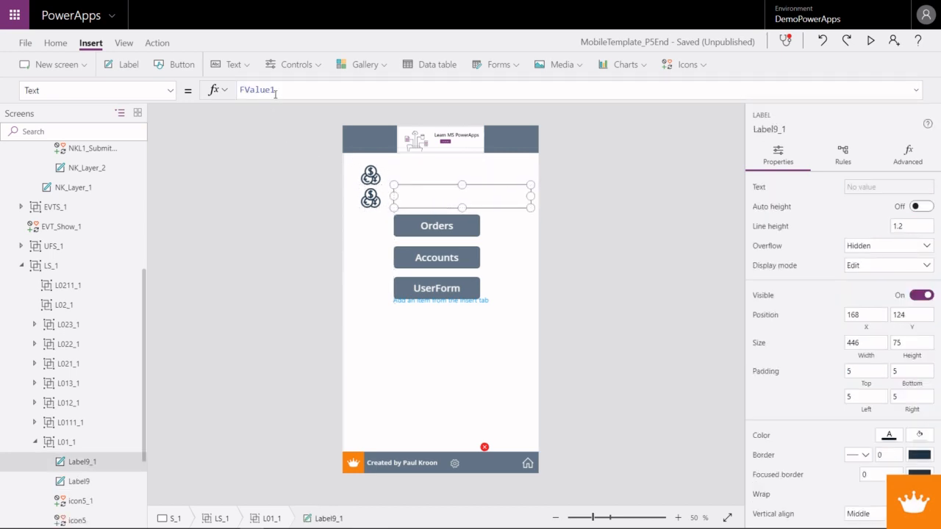
{"action": "left_click", "coordinate": [277, 90]}
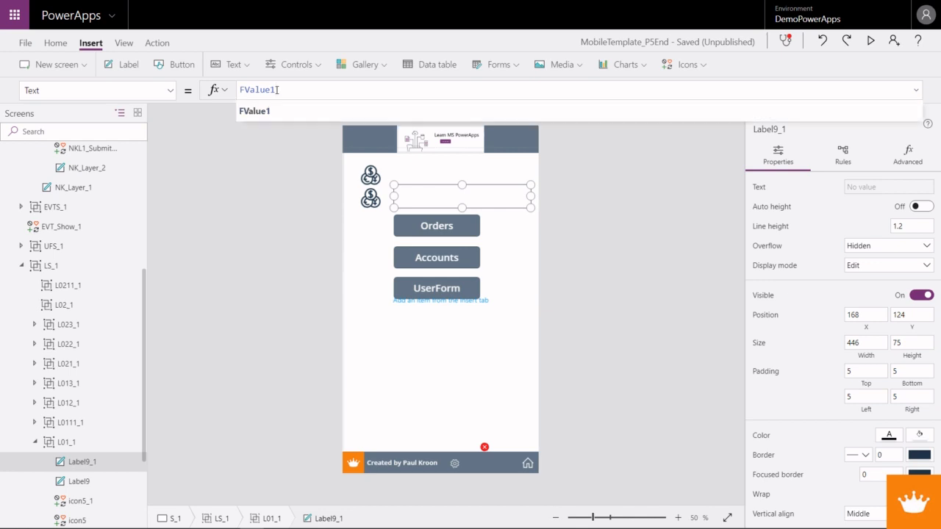
{"action": "double_click", "coordinate": [277, 90]}
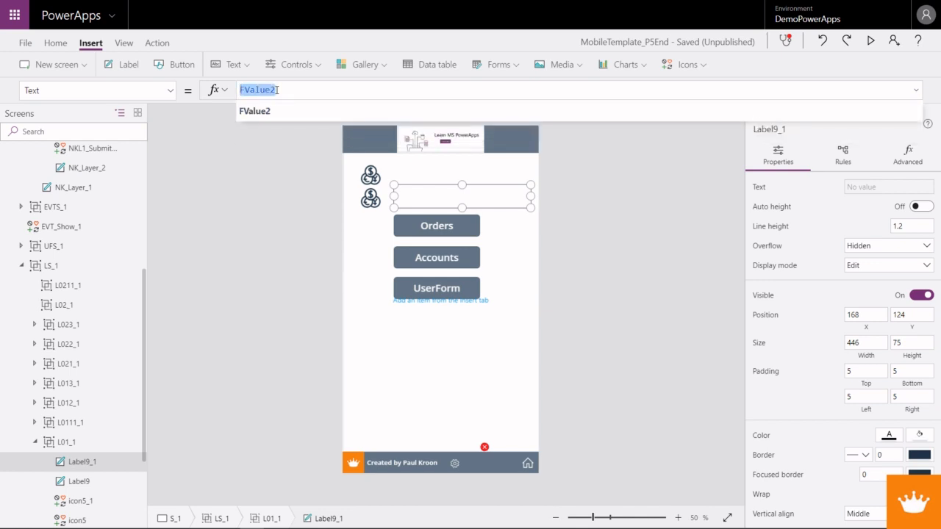
- Preview the app, open and close the keyboard from each coin icon, and test erasing a digit of the first value
{"action": "key", "text": "F5"}
{"action": "left_click", "coordinate": [430, 154]}
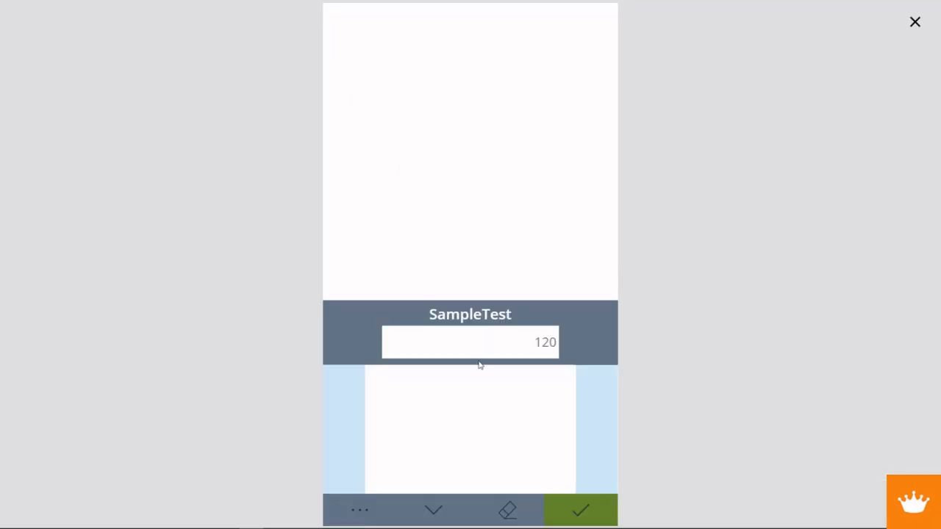
{"action": "left_click", "coordinate": [438, 510]}
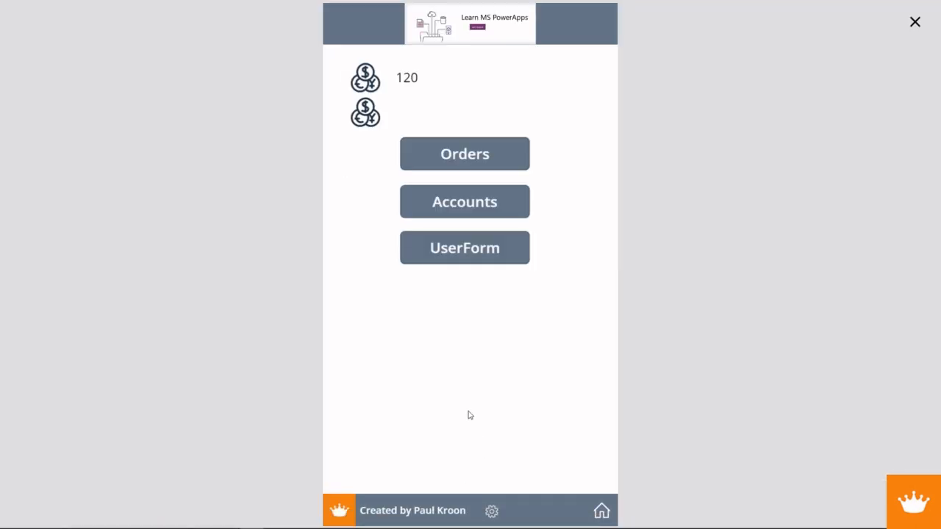
{"action": "left_click", "coordinate": [369, 111]}
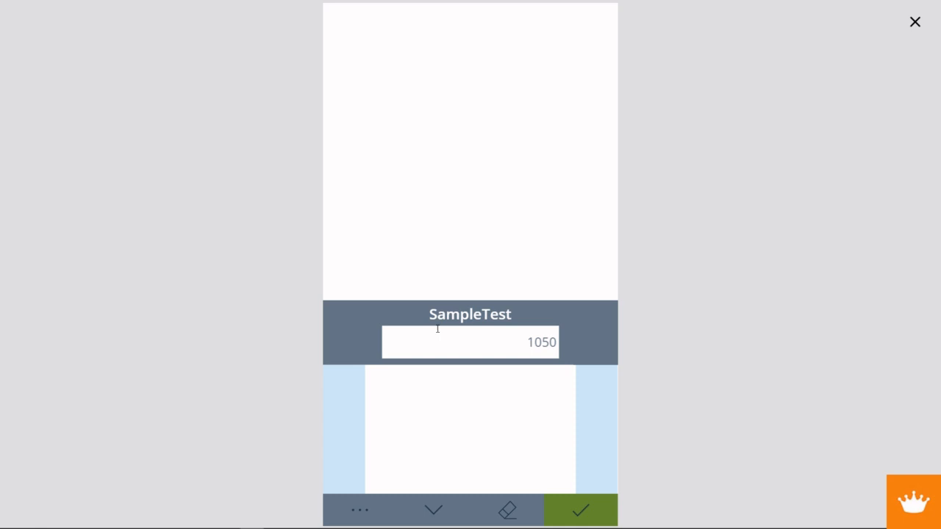
{"action": "left_click", "coordinate": [437, 502]}
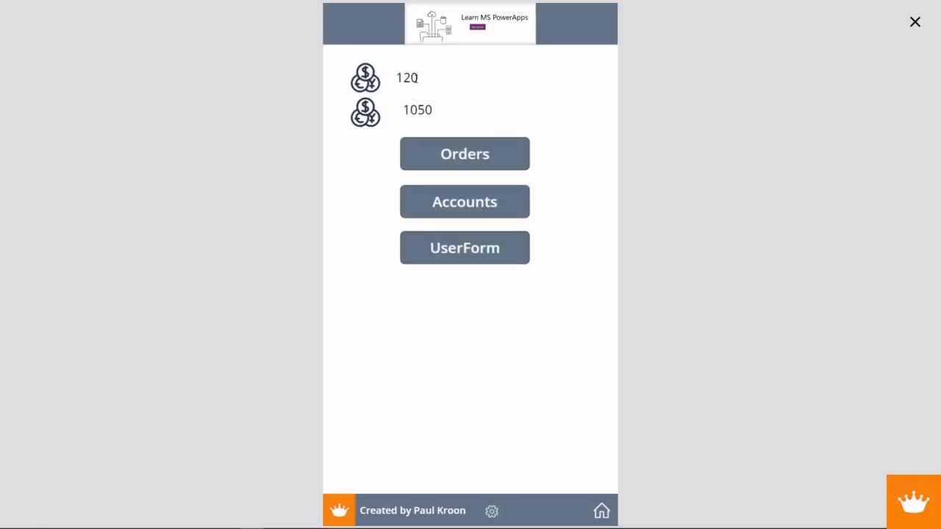
{"action": "left_click_drag", "start_coordinate": [397, 77], "coordinate": [419, 78]}
{"action": "left_click", "coordinate": [397, 77]}
{"action": "left_click", "coordinate": [374, 89]}
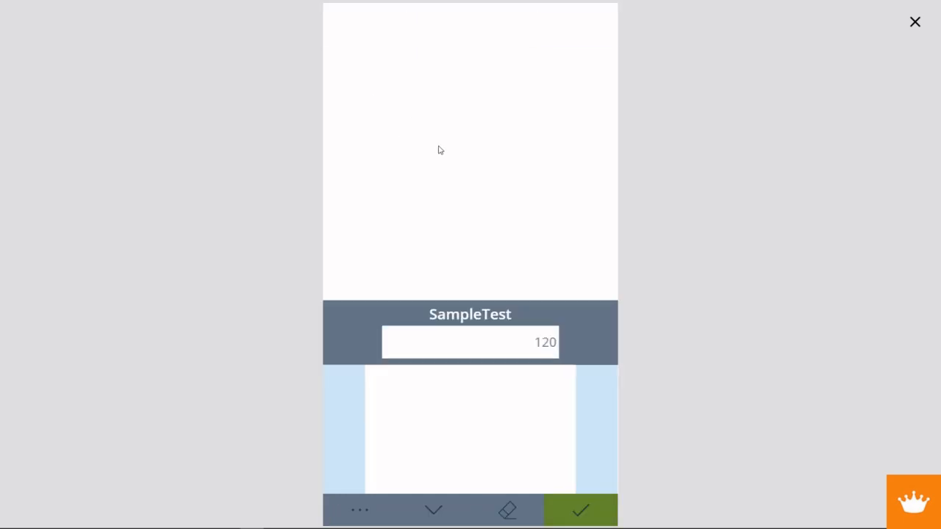
{"action": "left_click", "coordinate": [514, 519]}
{"action": "left_click", "coordinate": [914, 22]}
- Complete case 1 of the Switch in the Submit icon's OnSelect formula as UpdateContext({FValue1:NK_Value})
{"action": "left_click", "coordinate": [514, 470]}
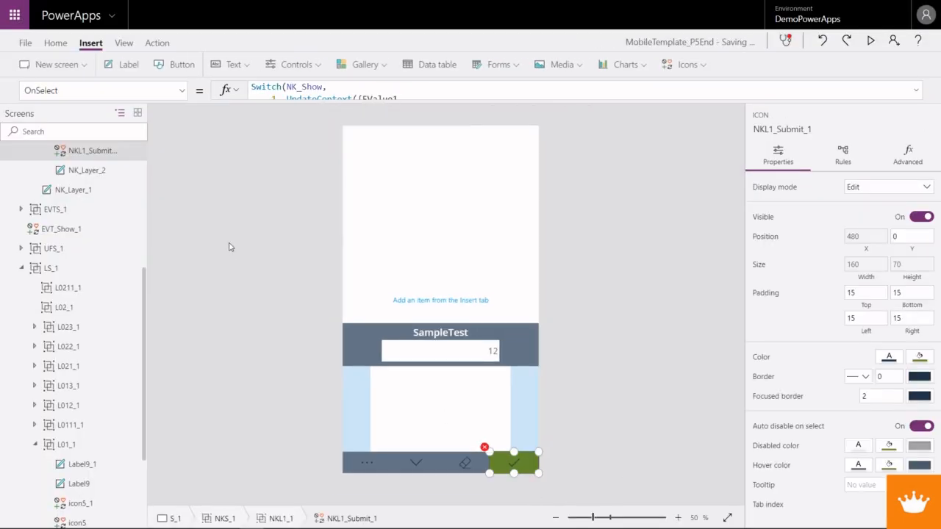
{"action": "left_click", "coordinate": [916, 90]}
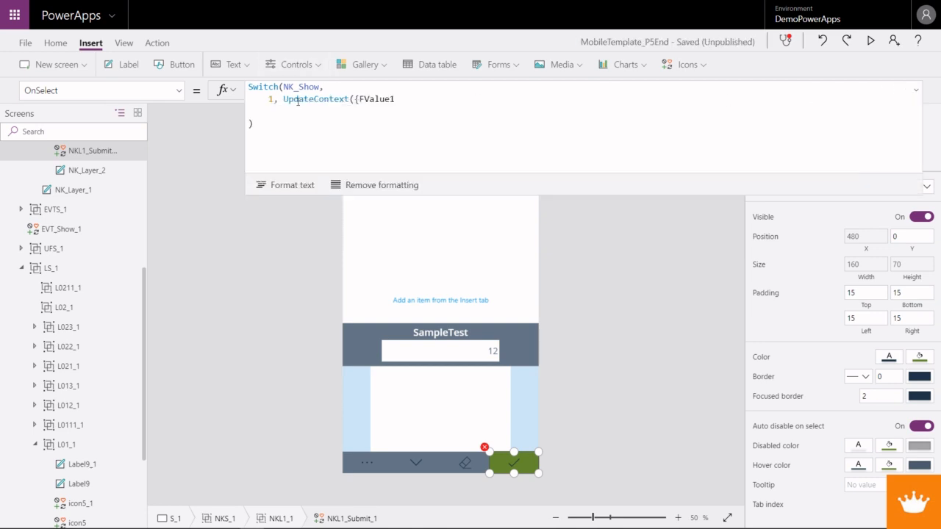
{"action": "left_click", "coordinate": [394, 98]}
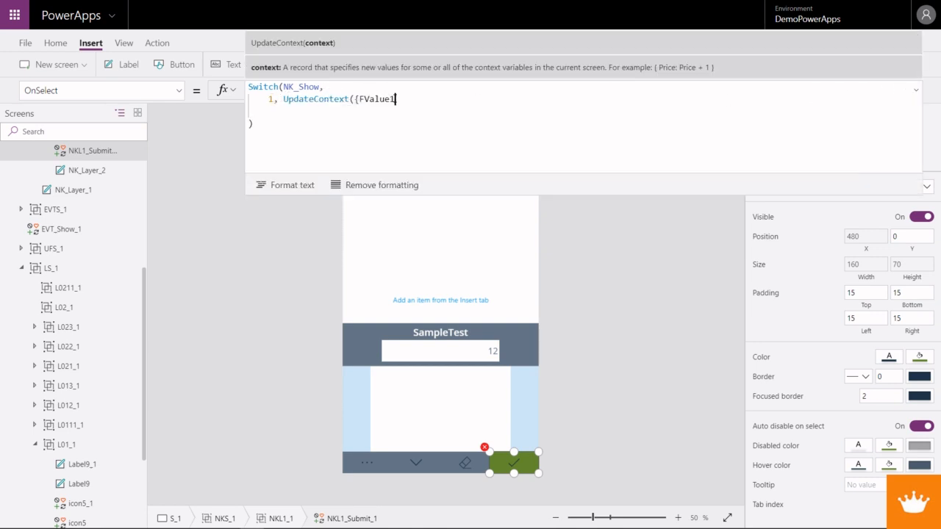
{"action": "type", "text": ":NK_Value"}
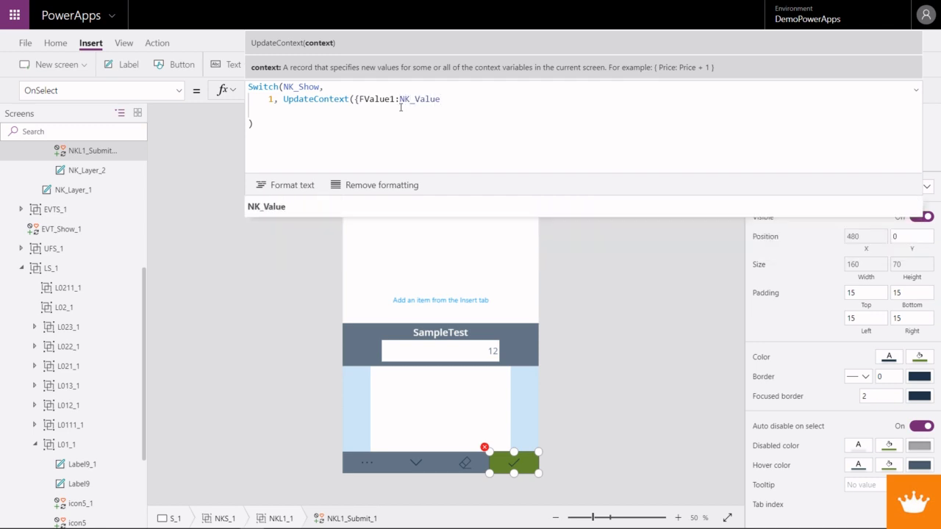
{"action": "type", "text": "})"}
- Wrap NK_Value in a Value() call in case 1 so the record reads FValue1:Value(NK_Value)
{"action": "key", "text": "Left"}
{"action": "key", "text": "Left"}
{"action": "key", "text": "Left"}
{"action": "key", "text": "Left"}
{"action": "key", "text": "Left"}
{"action": "key", "text": "Left"}
{"action": "key", "text": "Left"}
{"action": "key", "text": "Left"}
{"action": "key", "text": "Left"}
{"action": "key", "text": "Left"}
{"action": "key", "text": "Left"}
{"action": "key", "text": "Right"}
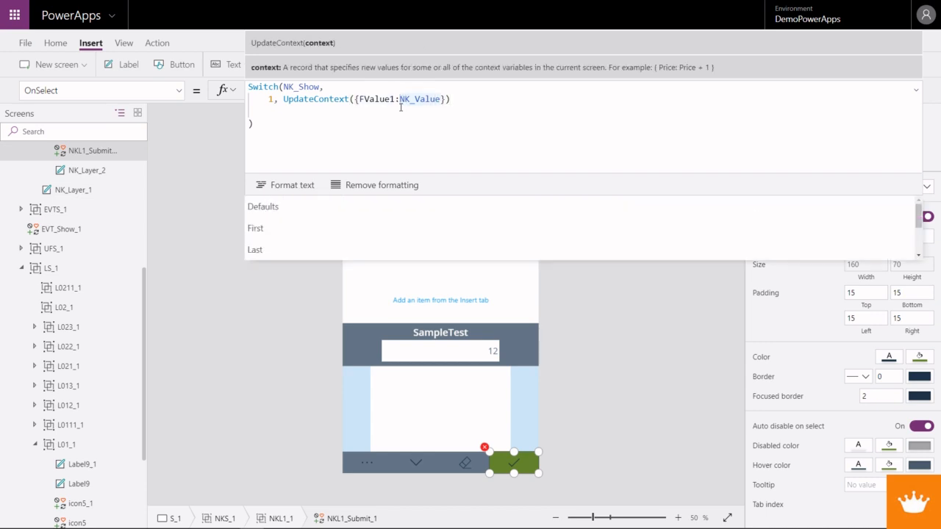
{"action": "type", "text": "c"}
{"action": "key", "text": "BackSpace"}
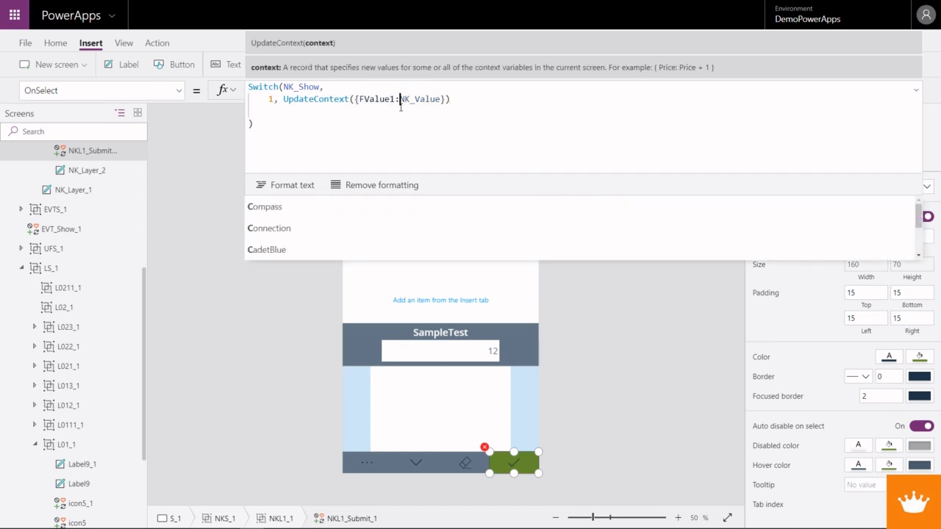
{"action": "type", "text": "Value("}
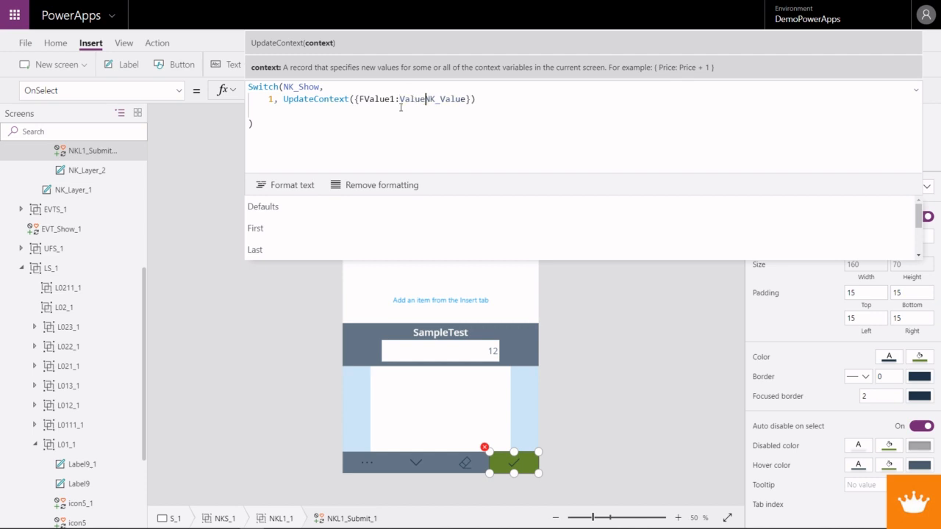
{"action": "key", "text": "Right"}
{"action": "key", "text": "Right"}
{"action": "key", "text": "Right"}
{"action": "key", "text": "Right"}
{"action": "key", "text": "Right"}
{"action": "key", "text": "Right"}
{"action": "key", "text": "Right"}
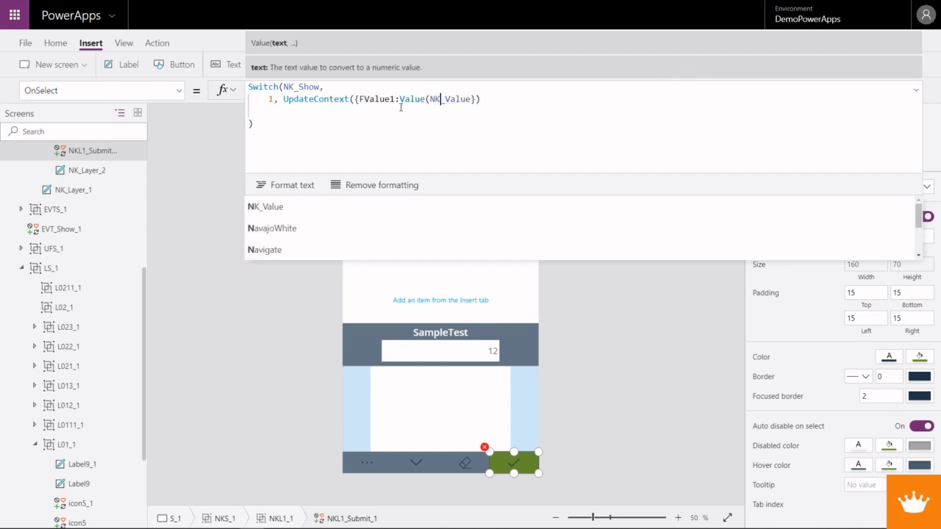
{"action": "type", "text": ")})"}
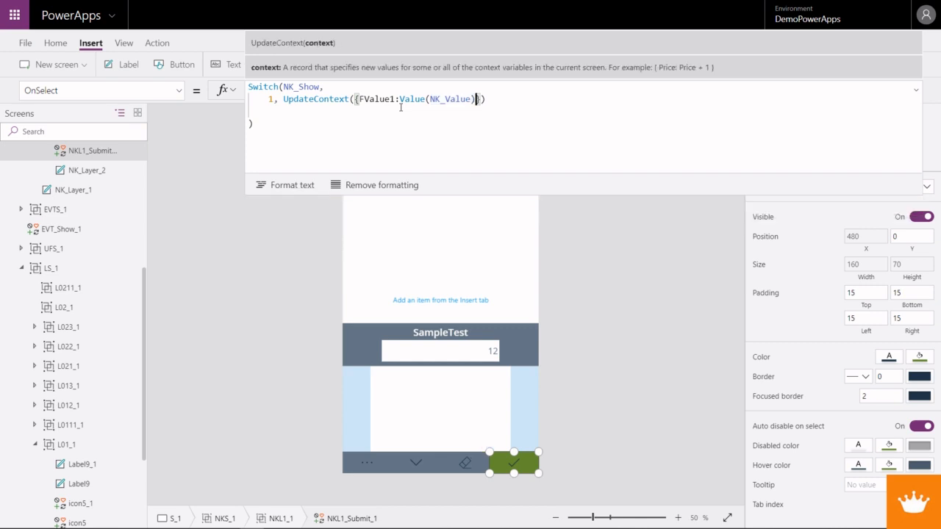
{"action": "key", "text": "Escape"}
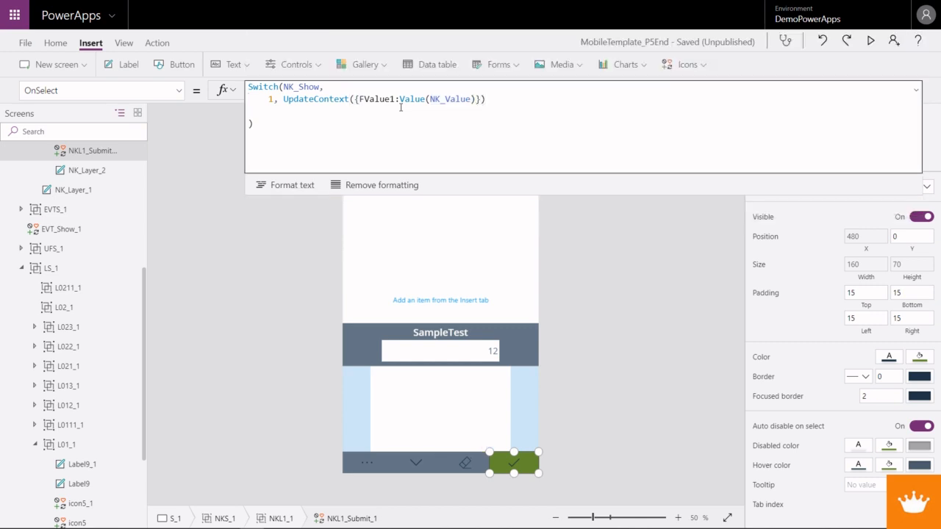
- Add case 2 to the Switch as UpdateContext({FValue2:Value(NK_Value)})
{"action": "left_click", "coordinate": [484, 100]}
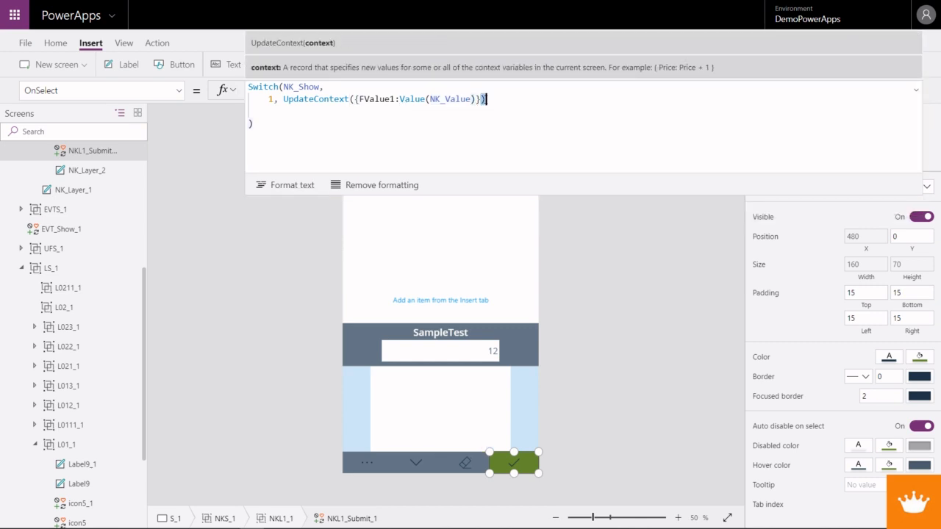
{"action": "type", "text": ","}
{"action": "key", "text": "Return"}
{"action": "type", "text": "2, "}
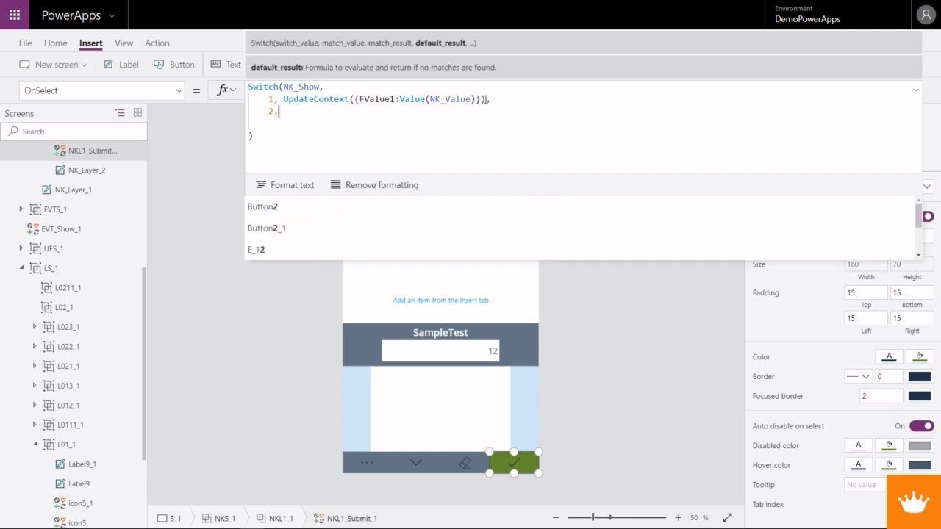
{"action": "type", "text": "Update"}
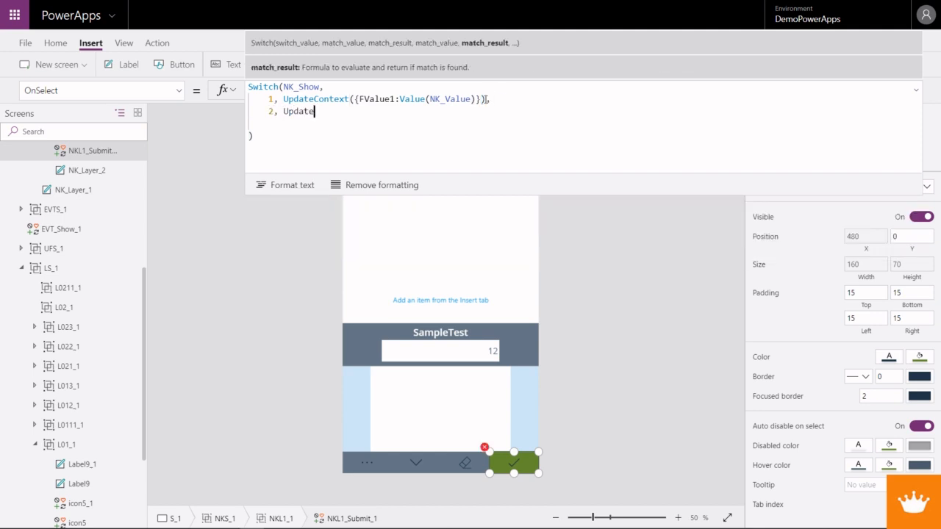
{"action": "key", "text": "Tab"}
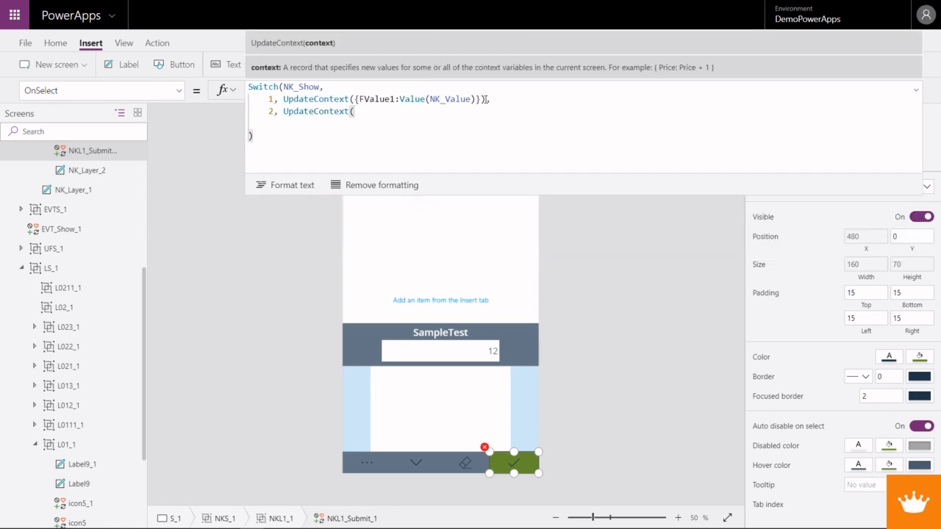
{"action": "type", "text": "{FValue2:Value"}
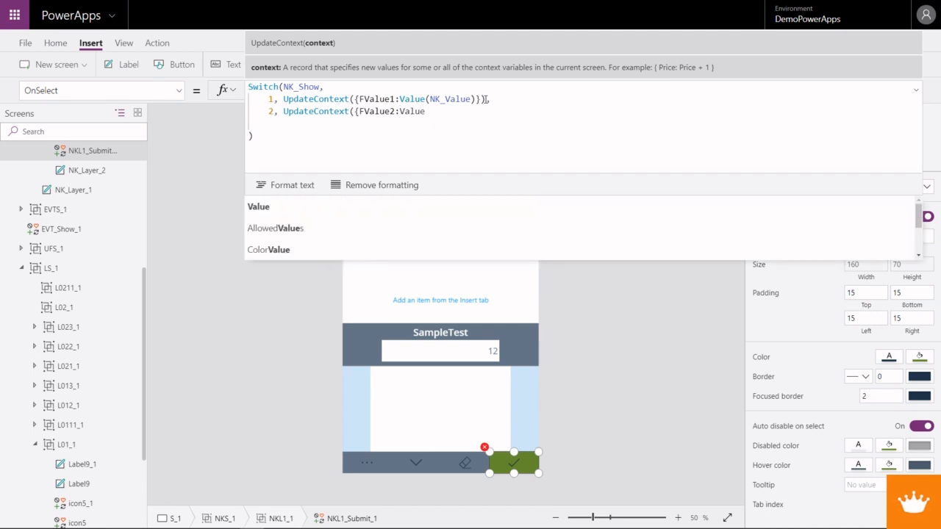
{"action": "type", "text": "(NK_V"}
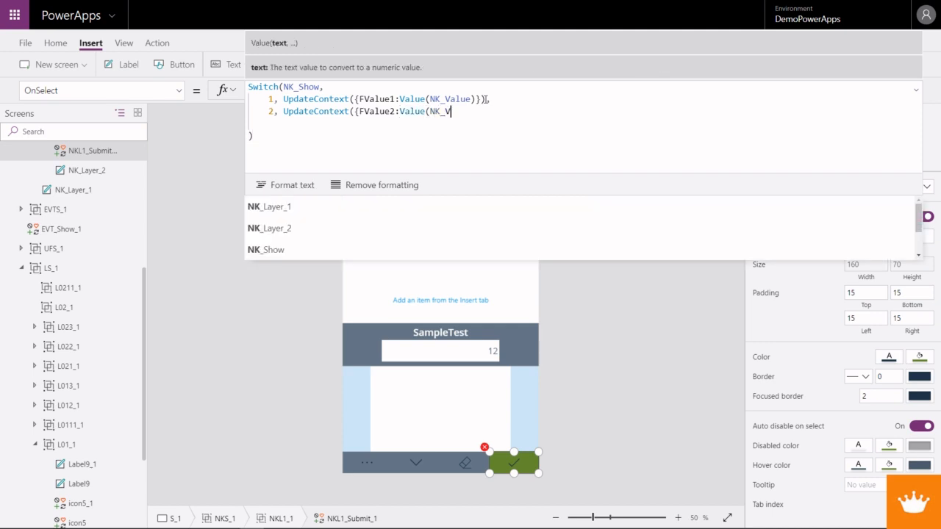
{"action": "type", "text": "alue)}"}
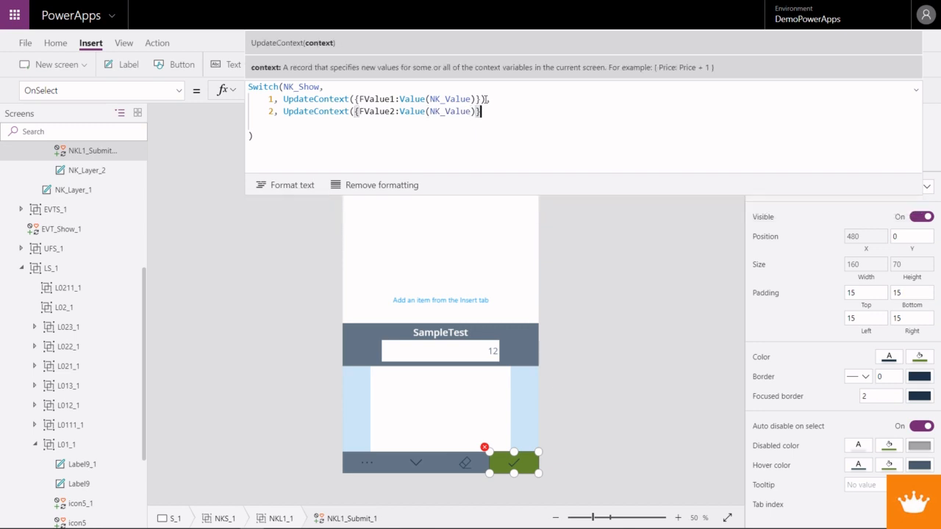
{"action": "type", "text": ")"}
{"action": "key", "text": "Left"}
{"action": "key", "text": "Left"}
{"action": "key", "text": "Left"}
{"action": "key", "text": "Left"}
{"action": "key", "text": "Left"}
{"action": "key", "text": "Left"}
{"action": "key", "text": "Left"}
{"action": "key", "text": "Left"}
{"action": "key", "text": "Left"}
{"action": "key", "text": "Left"}
{"action": "key", "text": "Left"}
{"action": "key", "text": "Left"}
{"action": "key", "text": "Left"}
{"action": "key", "text": "Right"}
{"action": "key", "text": "Right"}
{"action": "key", "text": "Right"}
{"action": "key", "text": "Right"}
{"action": "key", "text": "Right"}
{"action": "key", "text": "Right"}
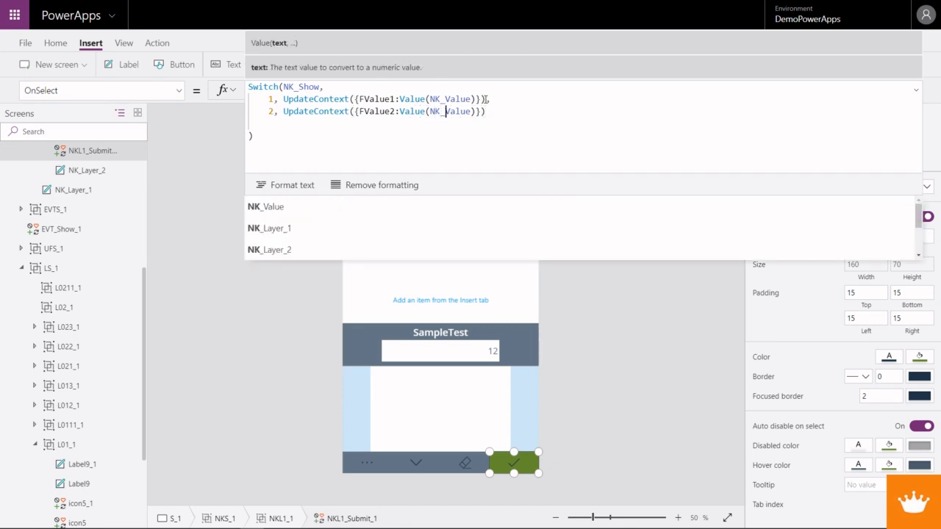
{"action": "key", "text": "Right"}
{"action": "key", "text": "Left"}
{"action": "key", "text": "Left"}
{"action": "key", "text": "Left"}
{"action": "key", "text": "Left"}
{"action": "key", "text": "Left"}
{"action": "key", "text": "Left"}
{"action": "key", "text": "Left"}
{"action": "key", "text": "Left"}
{"action": "key", "text": "Left"}
{"action": "key", "text": "Left"}
{"action": "key", "text": "Left"}
{"action": "key", "text": "Left"}
{"action": "key", "text": "Left"}
{"action": "key", "text": "Left"}
{"action": "key", "text": "Left"}
{"action": "key", "text": "Left"}
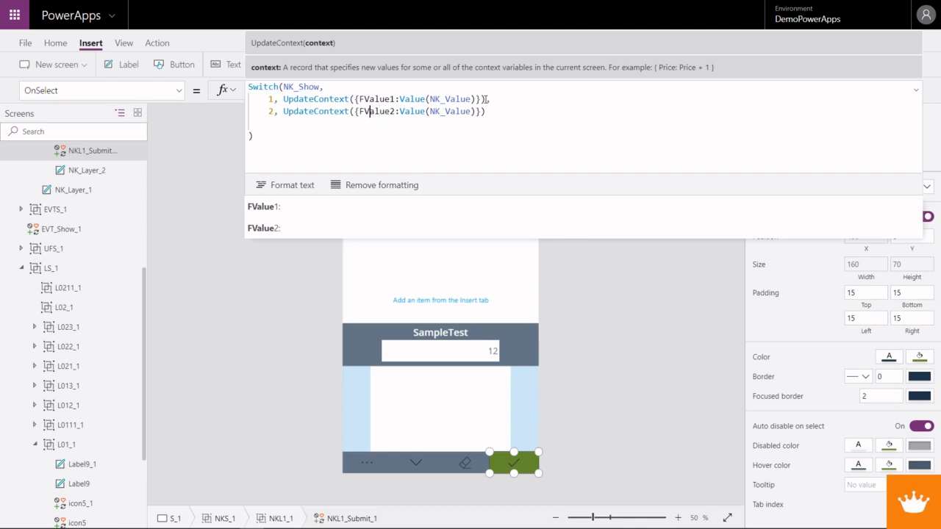
{"action": "key", "text": "Left"}
{"action": "key", "text": "Left"}
{"action": "key", "text": "Right"}
{"action": "key", "text": "Right"}
{"action": "key", "text": "Right"}
{"action": "key", "text": "Right"}
{"action": "key", "text": "Right"}
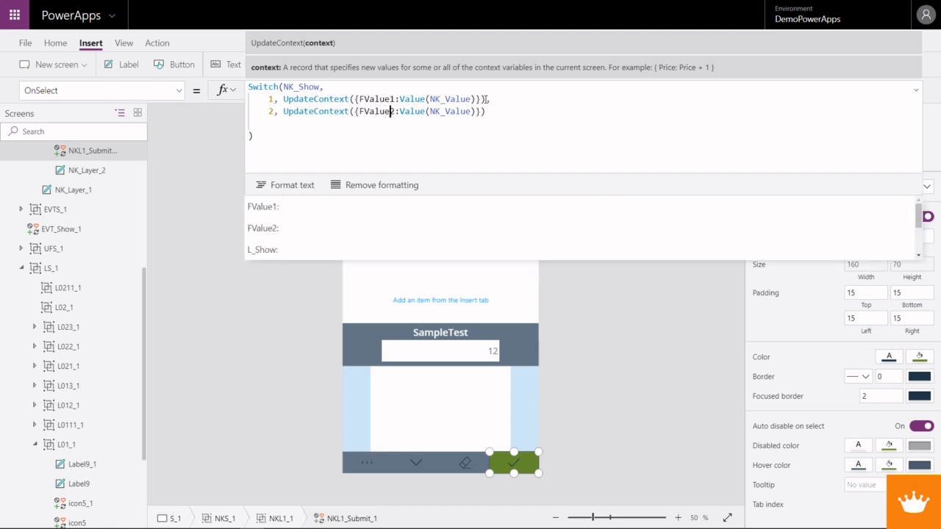
{"action": "key", "text": "Right"}
{"action": "key", "text": "Right"}
{"action": "key", "text": "Left"}
{"action": "key", "text": "Up"}
{"action": "key", "text": "Left"}
{"action": "key", "text": "Left"}
{"action": "key", "text": "Right"}
{"action": "key", "text": "Right"}
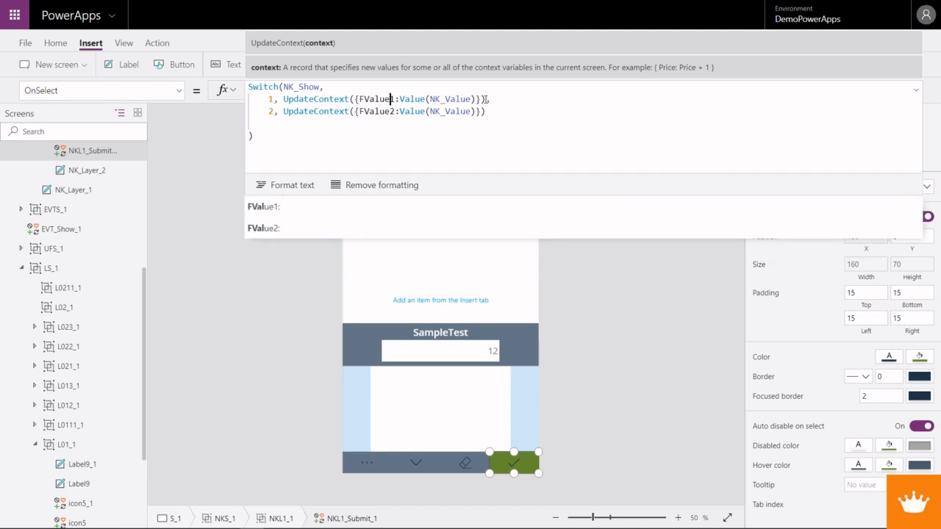
{"action": "key", "text": "shift+Left"}
{"action": "key", "text": "shift+Left"}
{"action": "key", "text": "shift+Left"}
{"action": "key", "text": "shift+Left"}
{"action": "key", "text": "shift+Left"}
{"action": "key", "text": "shift+Left"}
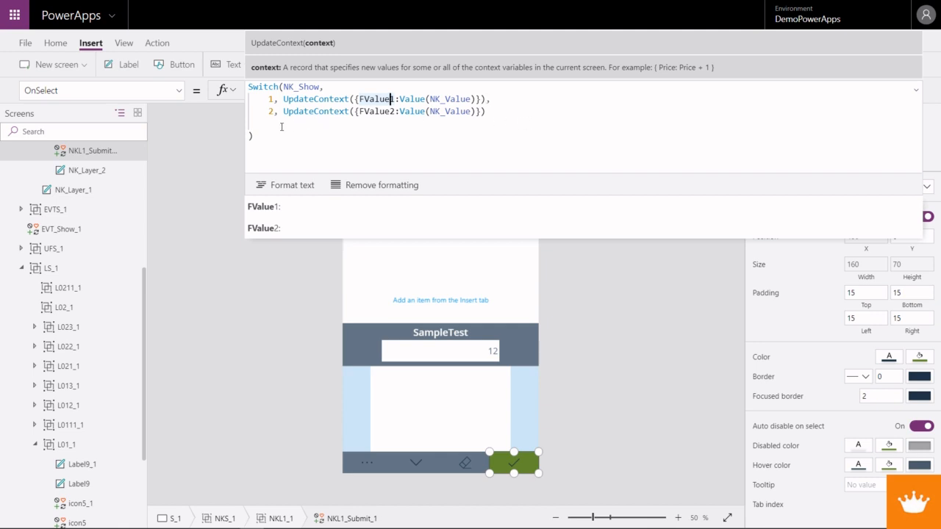
- Remove the blank line before the Switch's closing parenthesis and end the statement with a semicolon
{"action": "left_click", "coordinate": [254, 125]}
{"action": "key", "text": "BackSpace"}
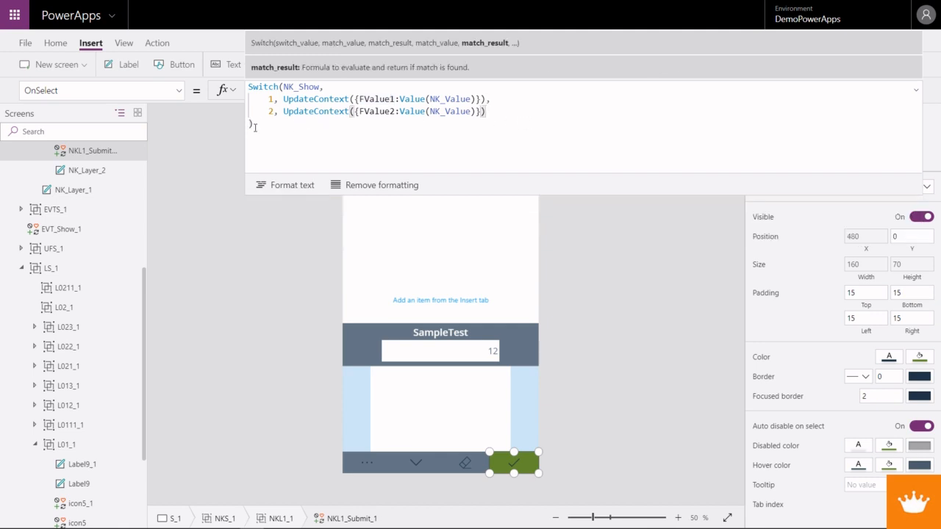
{"action": "left_click", "coordinate": [253, 125]}
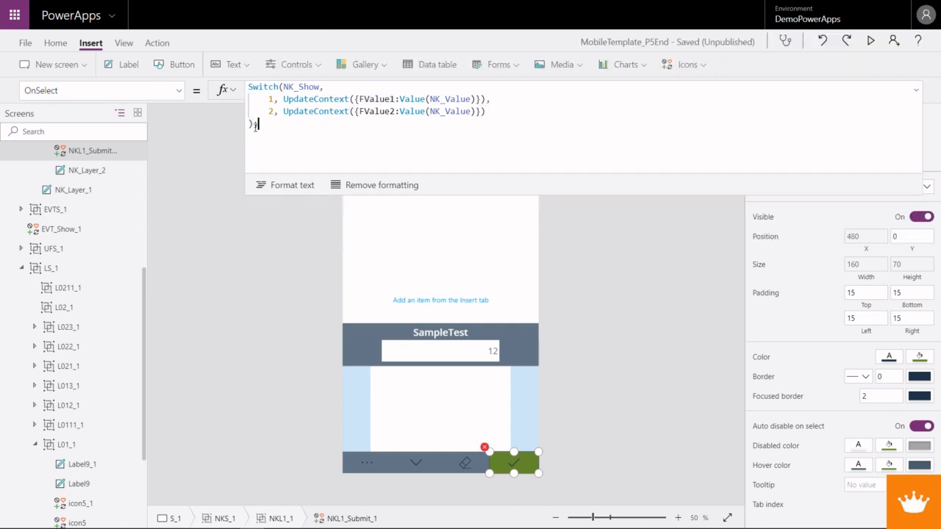
- Add Select(NKL1_Exit_1) on a new line after the Switch, with the plain control name instead of the bracketed [@] form
{"action": "key", "text": "shift+Return"}
{"action": "type", "text": "Select("}
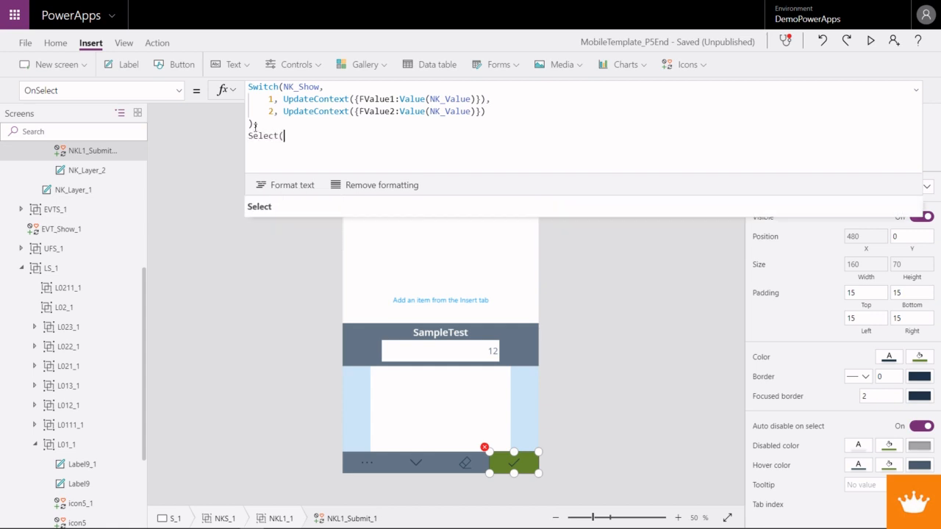
{"action": "type", "text": "NKL1"}
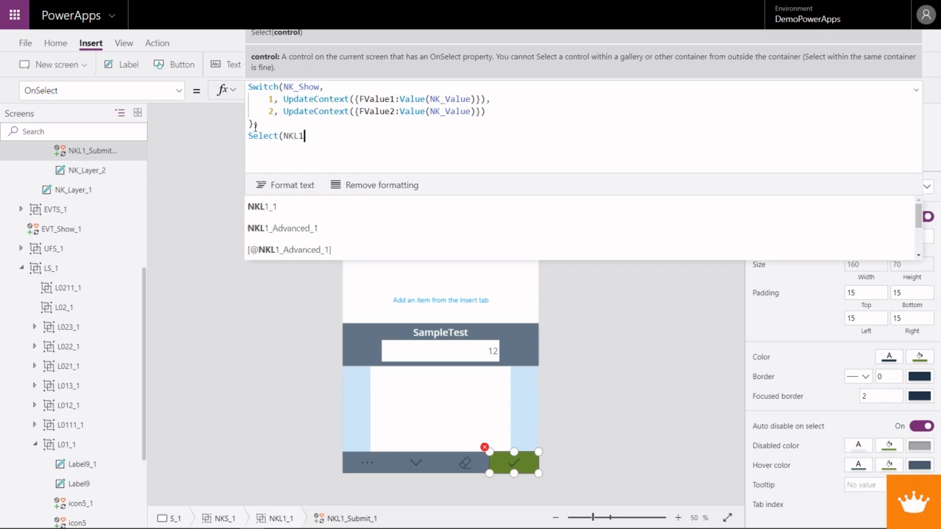
{"action": "type", "text": "_Exit"}
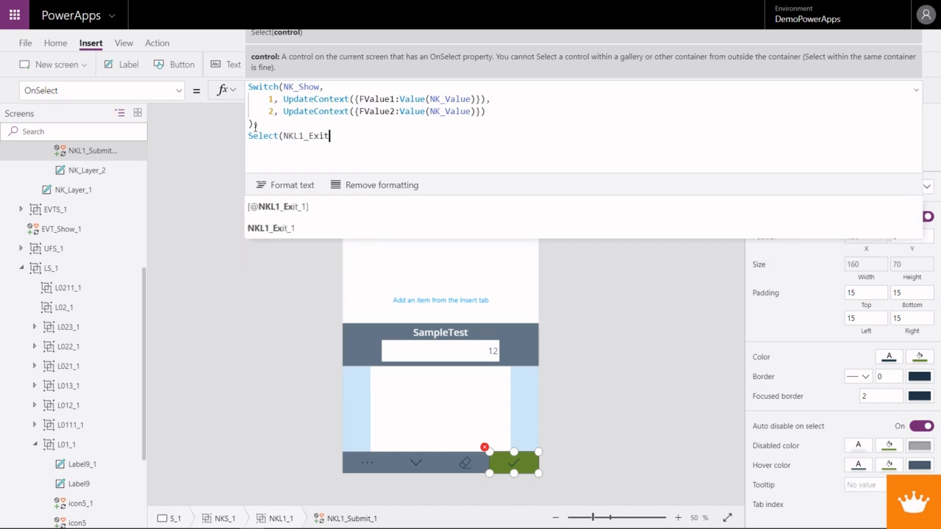
{"action": "key", "text": "Tab"}
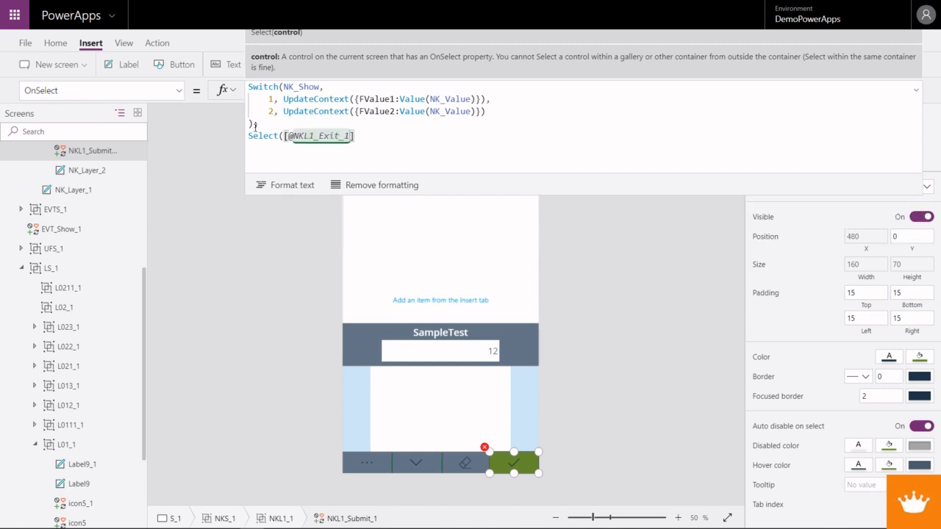
{"action": "type", "text": ")"}
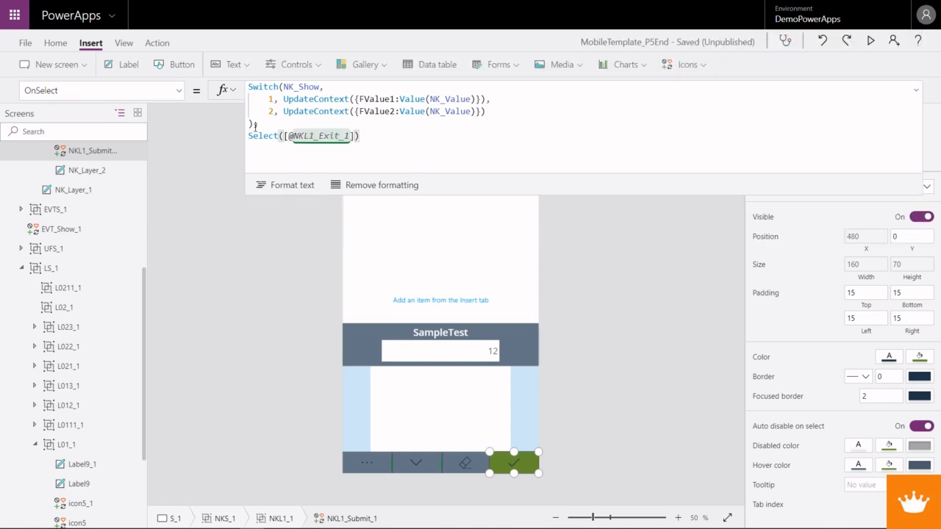
{"action": "key", "text": "Left"}
{"action": "key", "text": "BackSpace"}
{"action": "key", "text": "Left"}
{"action": "key", "text": "Left"}
{"action": "key", "text": "Left"}
{"action": "key", "text": "Left"}
{"action": "key", "text": "Left"}
{"action": "key", "text": "Left"}
{"action": "key", "text": "Left"}
{"action": "key", "text": "Left"}
{"action": "key", "text": "Left"}
{"action": "key", "text": "Left"}
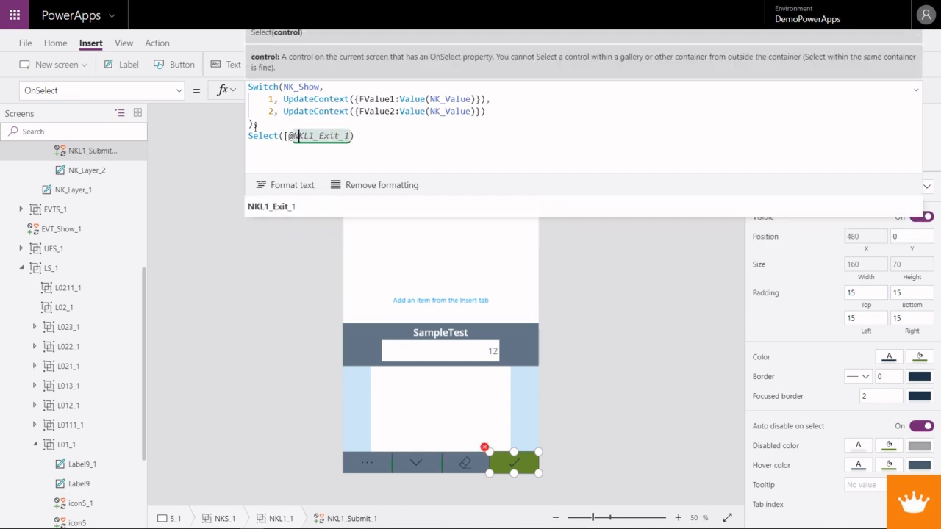
{"action": "key", "text": "BackSpace"}
{"action": "key", "text": "BackSpace"}
{"action": "left_click", "coordinate": [376, 136]}
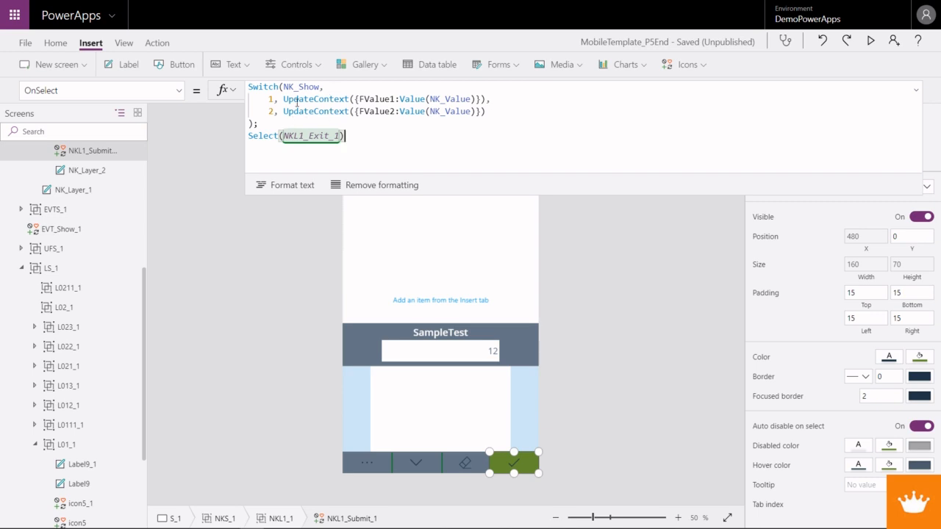
- Preview the app, submit the first value, then erase the last two digits of the second value and submit it
{"action": "key", "text": "F5"}
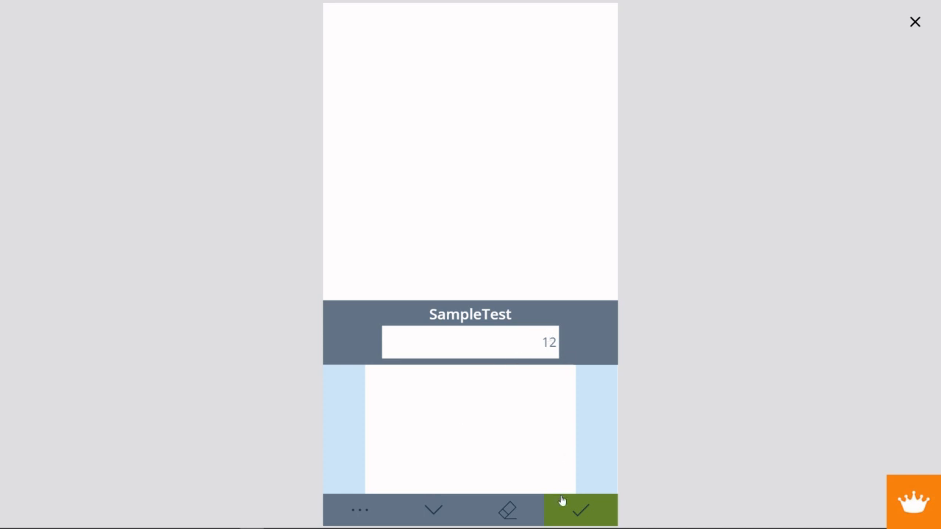
{"action": "left_click", "coordinate": [581, 510]}
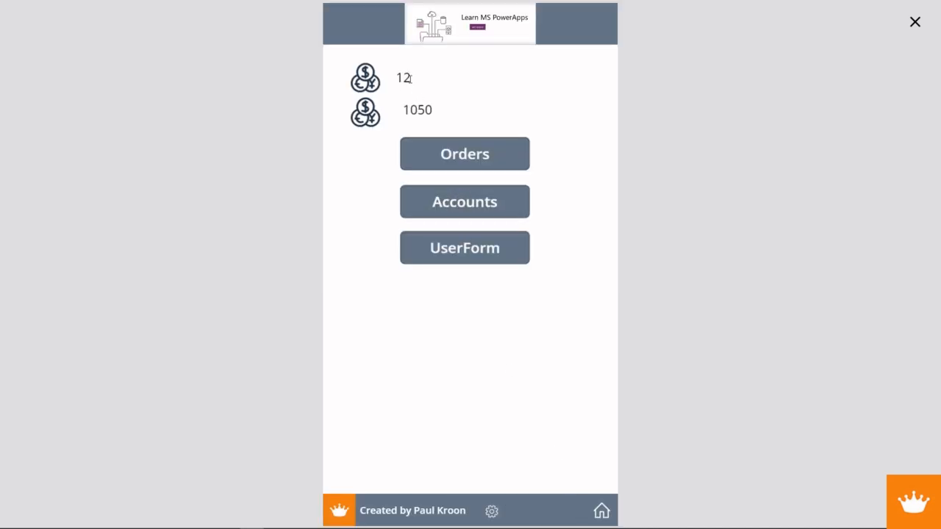
{"action": "left_click", "coordinate": [363, 113]}
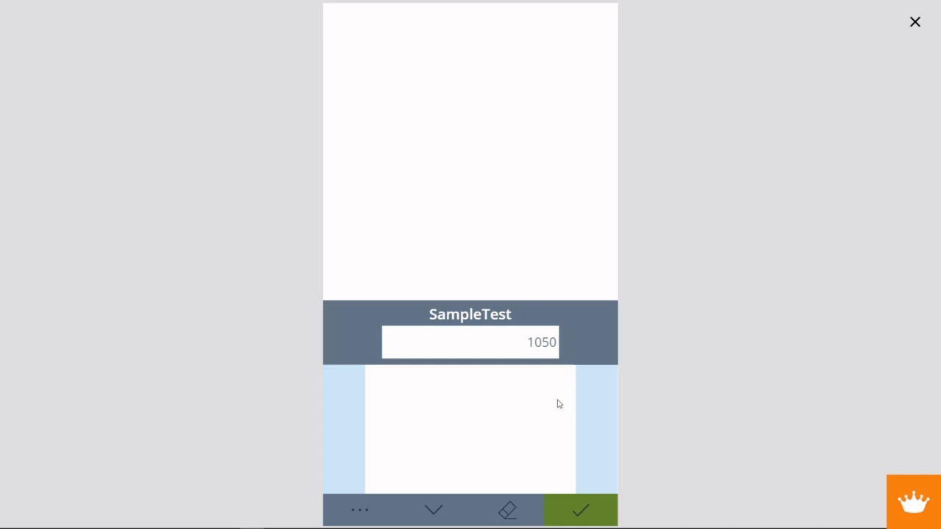
{"action": "left_click", "coordinate": [515, 510]}
{"action": "left_click", "coordinate": [577, 514]}
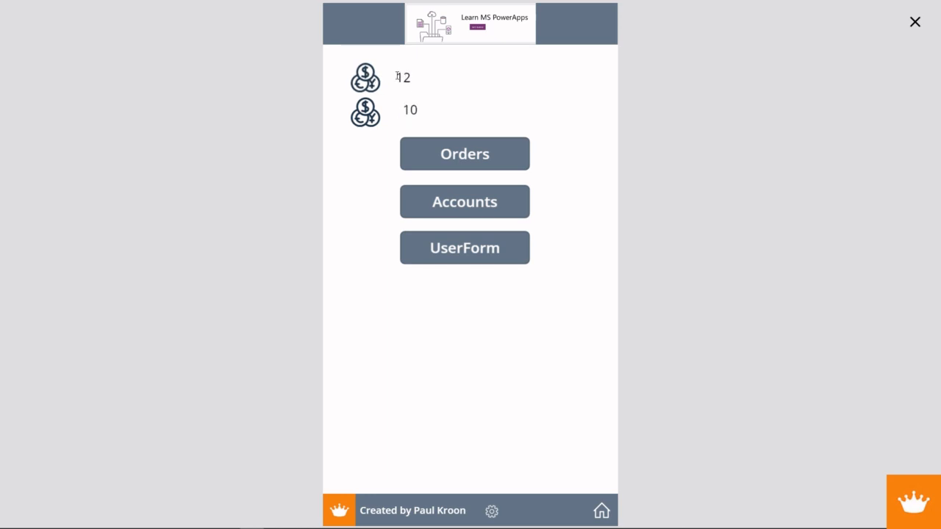
- Highlight the displayed values, reopen the keyboard from the upper coin icon, and exit the preview
{"action": "left_click_drag", "start_coordinate": [398, 76], "coordinate": [420, 111]}
{"action": "left_click", "coordinate": [365, 79]}
{"action": "left_click", "coordinate": [913, 22]}
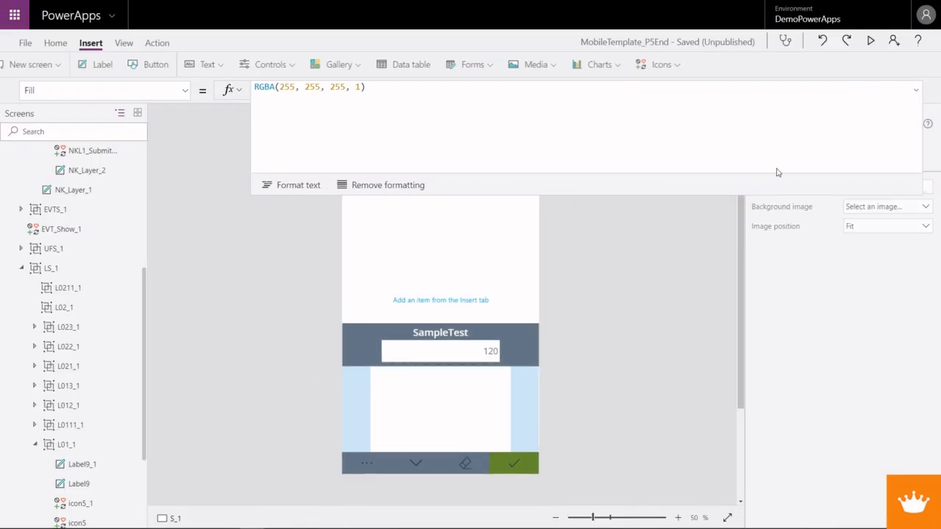
- Select the NKL2a_1 and NKL2b_1 groups together and set their Visible formula to NK_Show = 2
{"action": "left_click", "coordinate": [361, 428]}
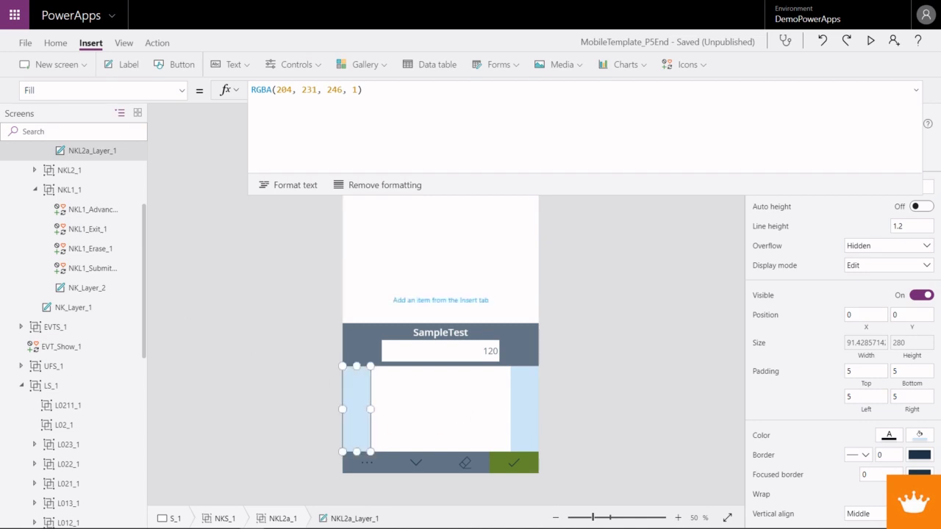
{"action": "scroll", "coordinate": [73, 220], "scroll_direction": "up", "scroll_amount": 4}
{"action": "left_click", "coordinate": [70, 287]}
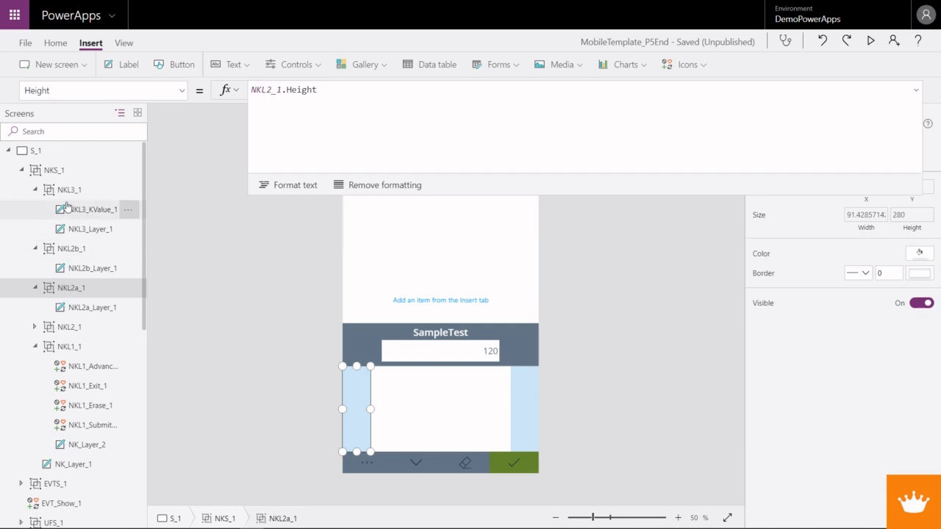
{"action": "left_click", "coordinate": [71, 250], "text": "ctrl"}
{"action": "left_click", "coordinate": [181, 92]}
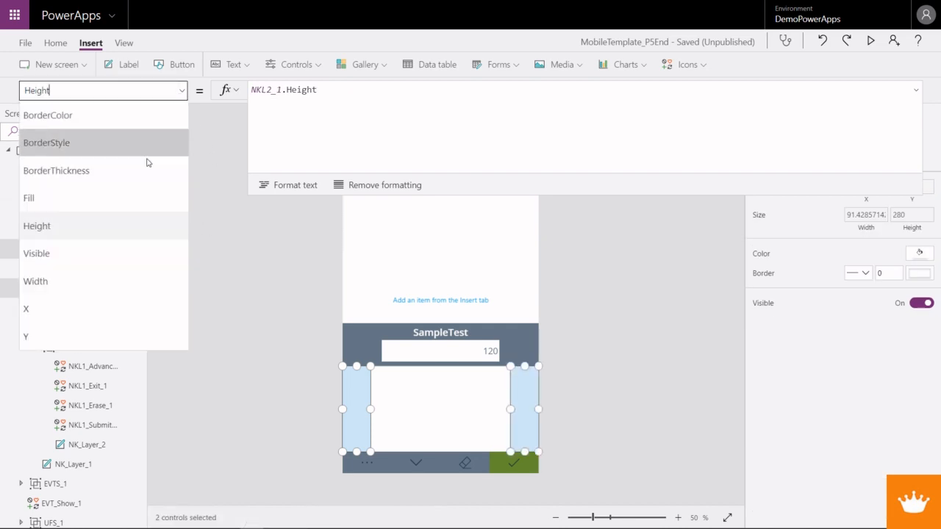
{"action": "left_click", "coordinate": [81, 259]}
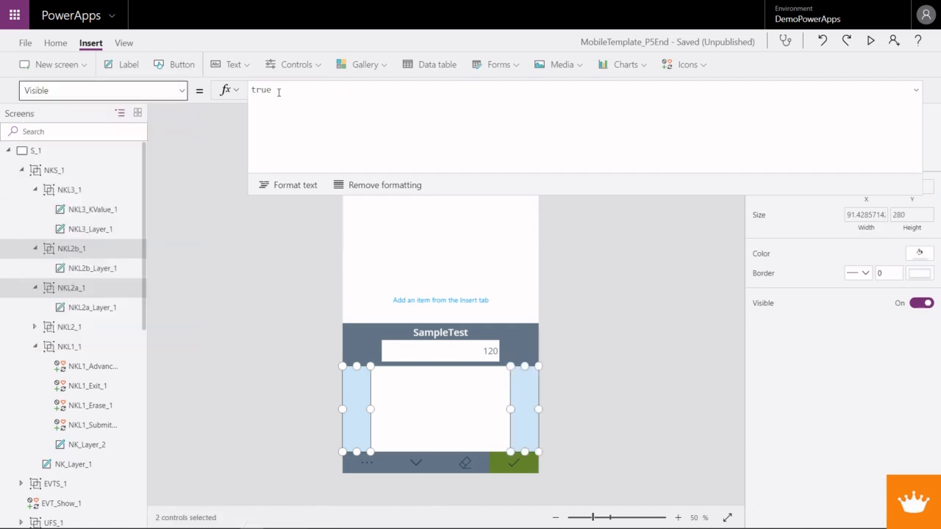
{"action": "left_click_drag", "start_coordinate": [278, 91], "coordinate": [252, 91]}
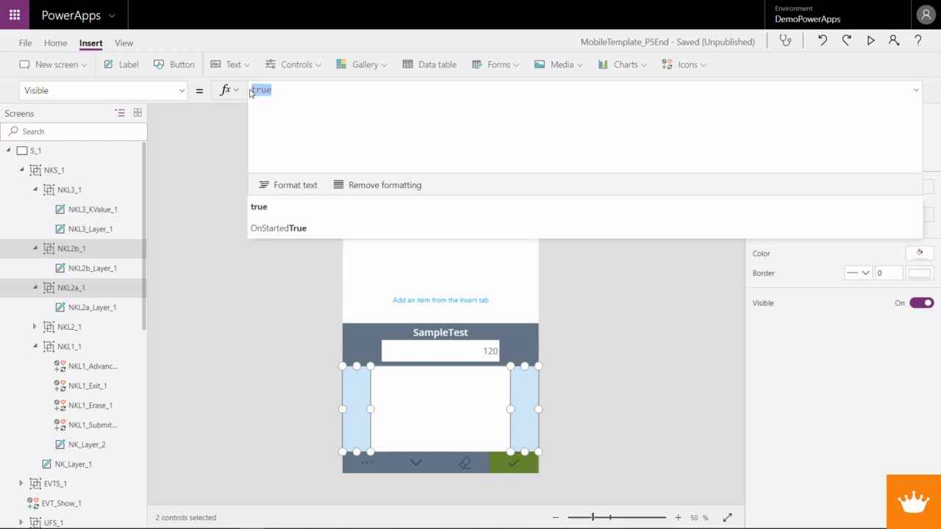
{"action": "type", "text": "NK_Show"}
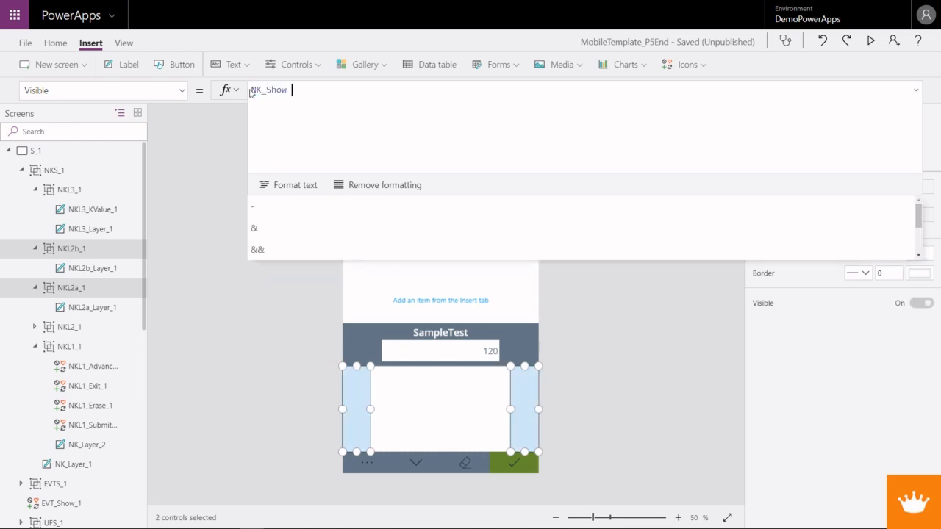
{"action": "type", "text": " ="}
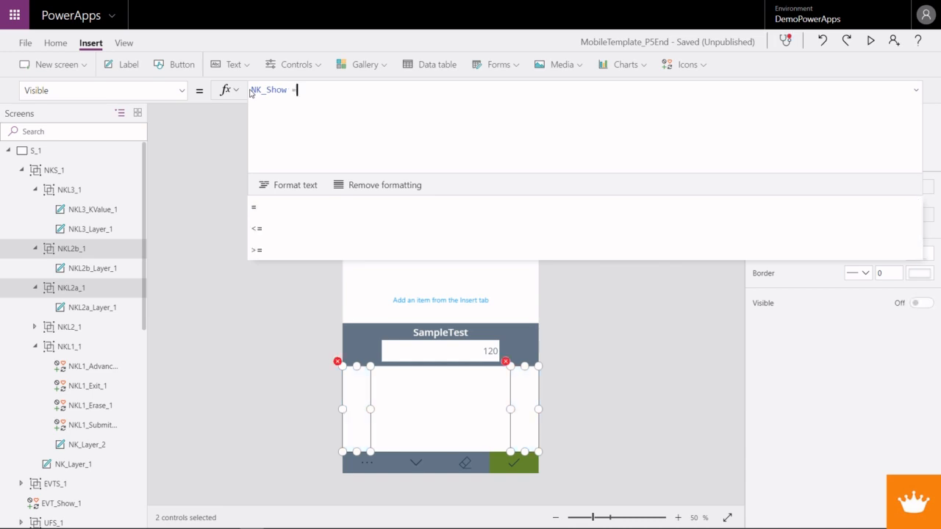
{"action": "type", "text": " 2"}
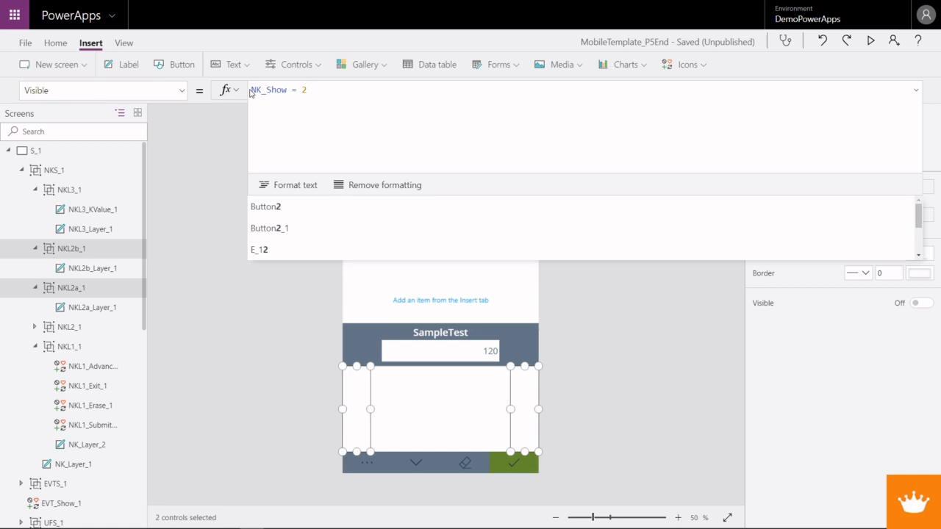
- Check the Visible property of NKL2a_1 and restore the NK_Show = 2 formula on both NKL2a_1 and NKL2b_1
{"action": "left_click", "coordinate": [294, 89]}
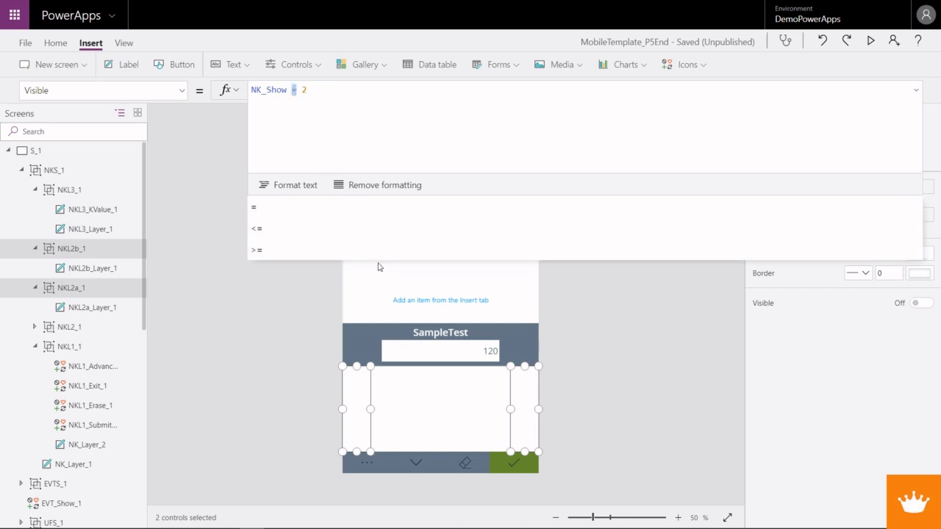
{"action": "left_click", "coordinate": [371, 434]}
{"action": "left_click", "coordinate": [364, 430]}
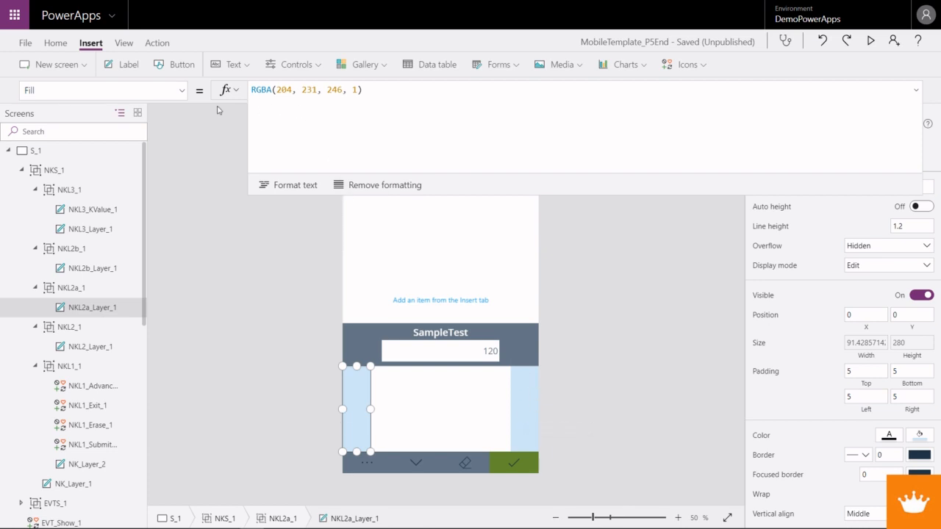
{"action": "left_click", "coordinate": [181, 91]}
{"action": "scroll", "coordinate": [111, 302], "scroll_direction": "up", "scroll_amount": 2}
{"action": "left_click", "coordinate": [237, 290]}
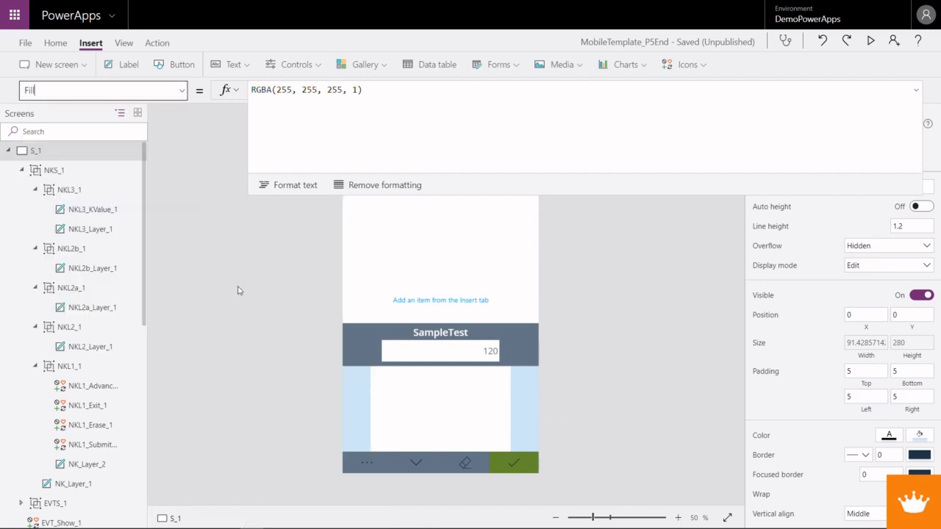
{"action": "left_click", "coordinate": [74, 249]}
{"action": "left_click", "coordinate": [77, 287]}
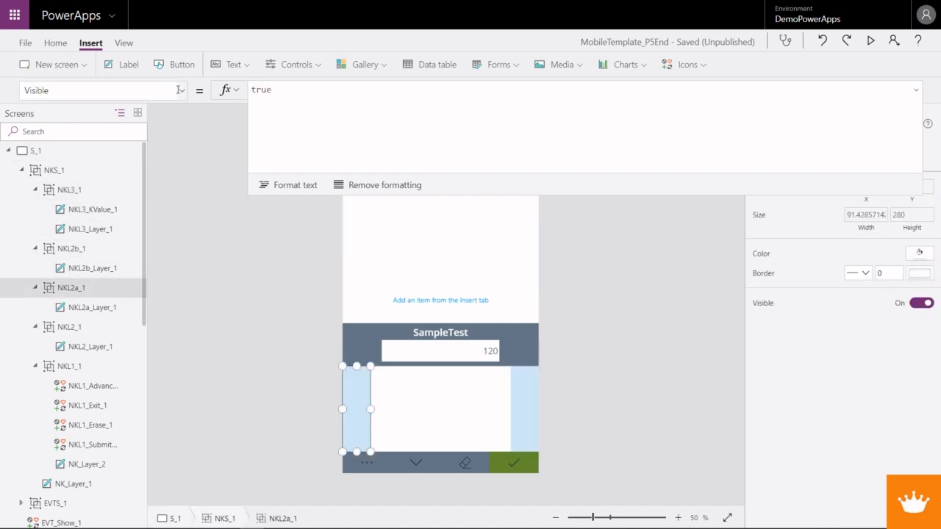
{"action": "left_click", "coordinate": [105, 303]}
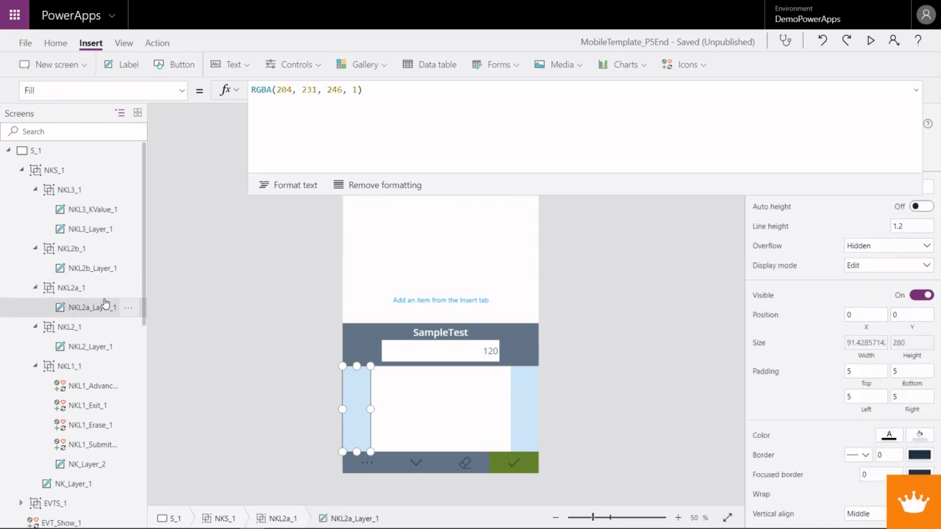
{"action": "left_click", "coordinate": [89, 294]}
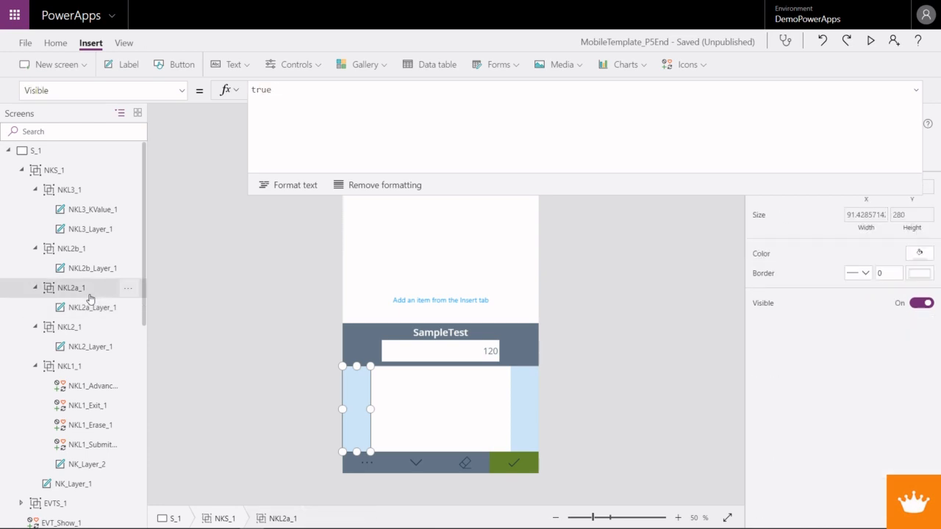
{"action": "key", "text": "ctrl+z"}
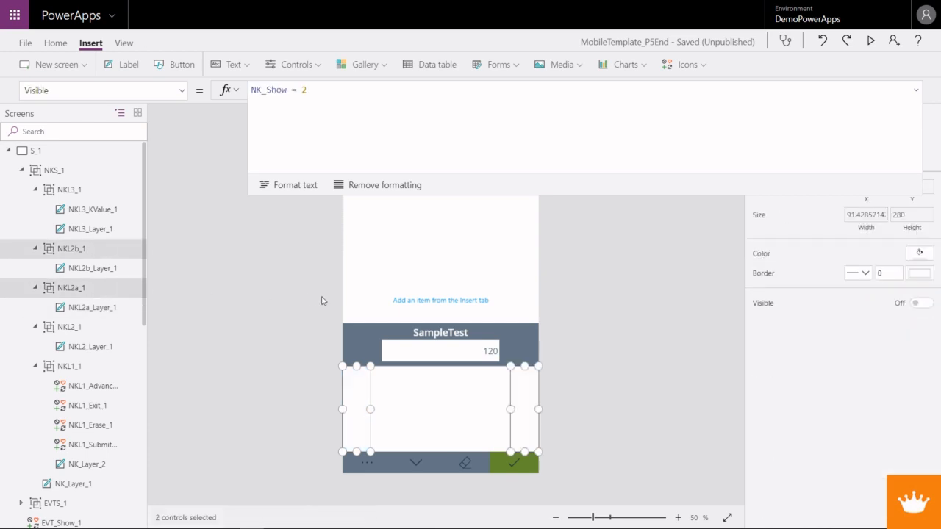
- Change the Visible formula of the NKL2a_1 group to NK_Show in [2,3]
{"action": "left_click", "coordinate": [79, 292]}
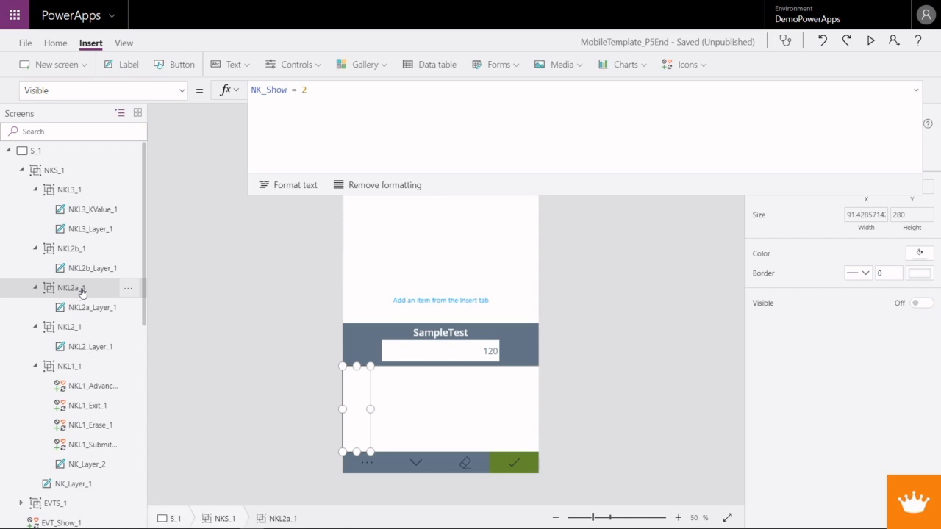
{"action": "double_click", "coordinate": [294, 89]}
{"action": "type", "text": "in "}
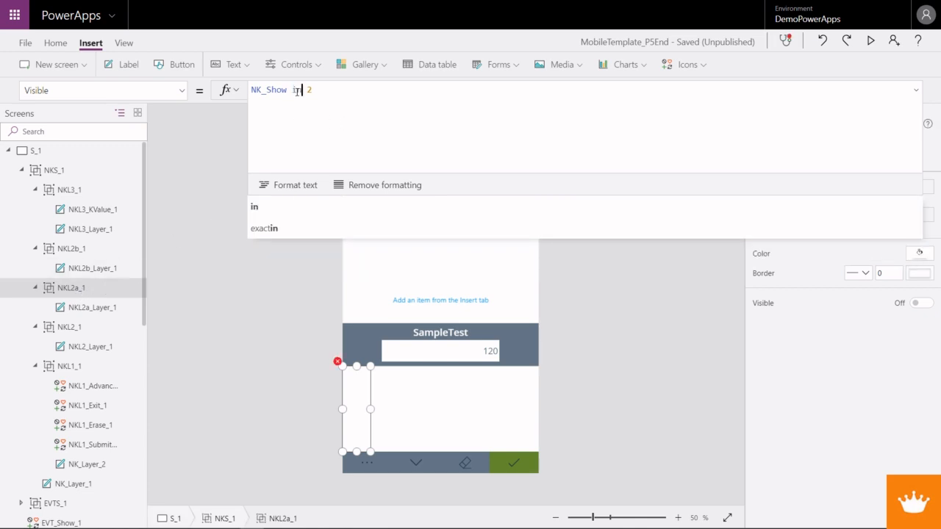
{"action": "type", "text": "[2"}
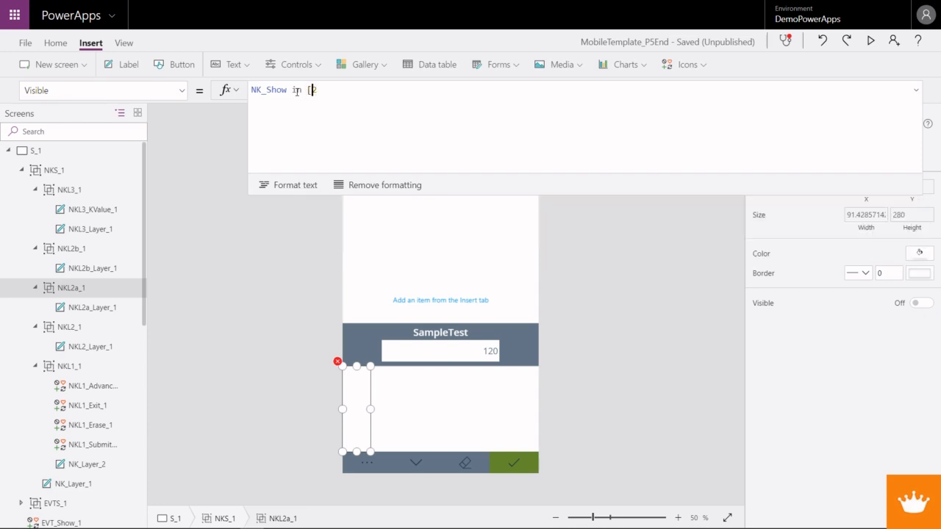
{"action": "type", "text": "]"}
{"action": "left_click", "coordinate": [317, 89]}
{"action": "type", "text": ",3"}
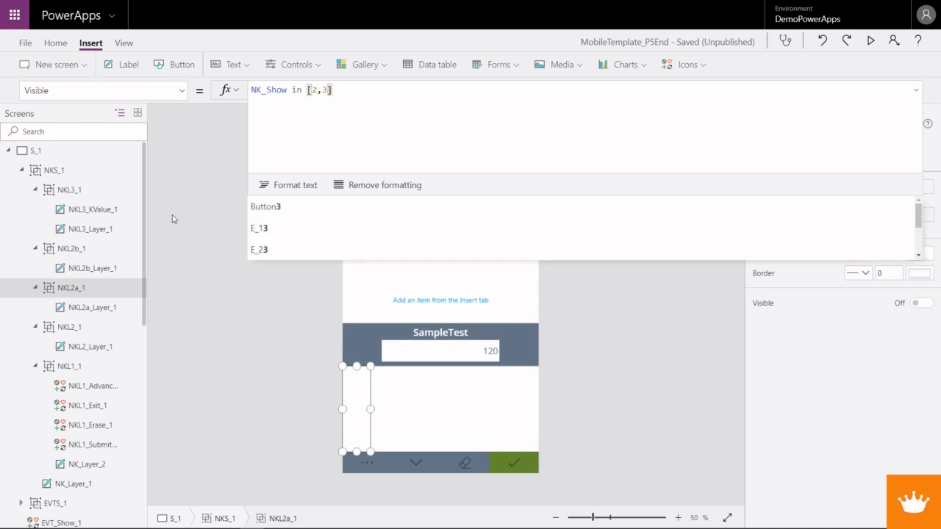
- Change the Visible formula of the NKL2b_1 group to NK_Show in [3]
{"action": "left_click", "coordinate": [87, 252]}
{"action": "double_click", "coordinate": [293, 91]}
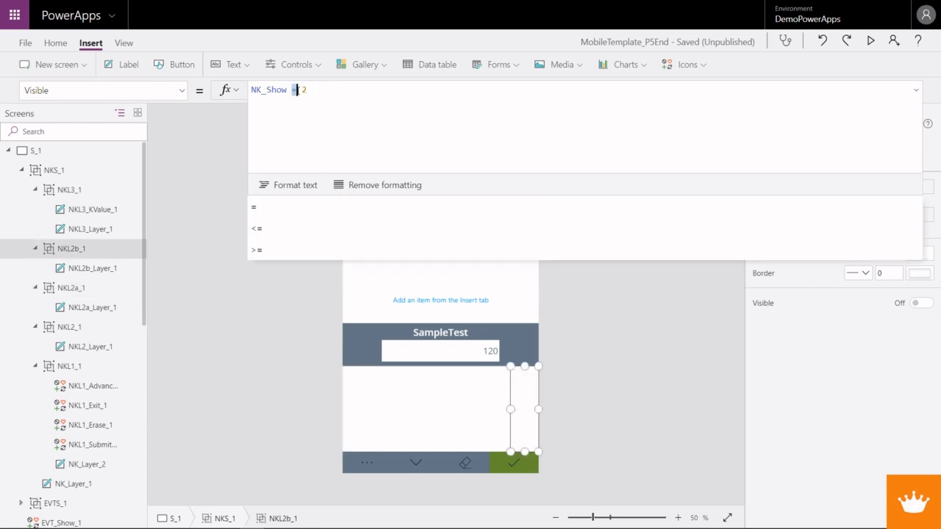
{"action": "type", "text": "in [3"}
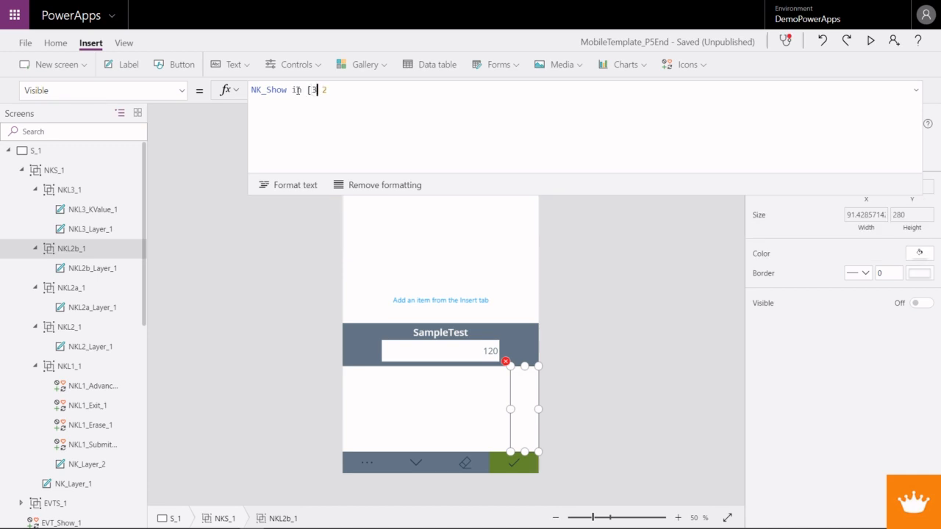
{"action": "type", "text": "]0"}
{"action": "key", "text": "BackSpace"}
- Replace the OnSelect value of the NKL1_Advanced_1 icon with a Switch on NK_Show, its closing parenthesis on a separate line
{"action": "left_click", "coordinate": [367, 466]}
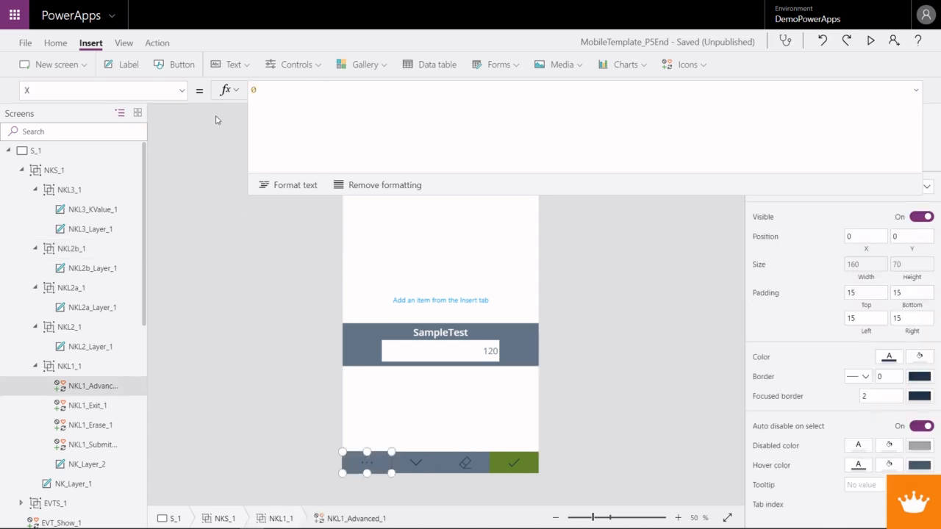
{"action": "scroll", "coordinate": [129, 269], "scroll_direction": "up", "scroll_amount": 10}
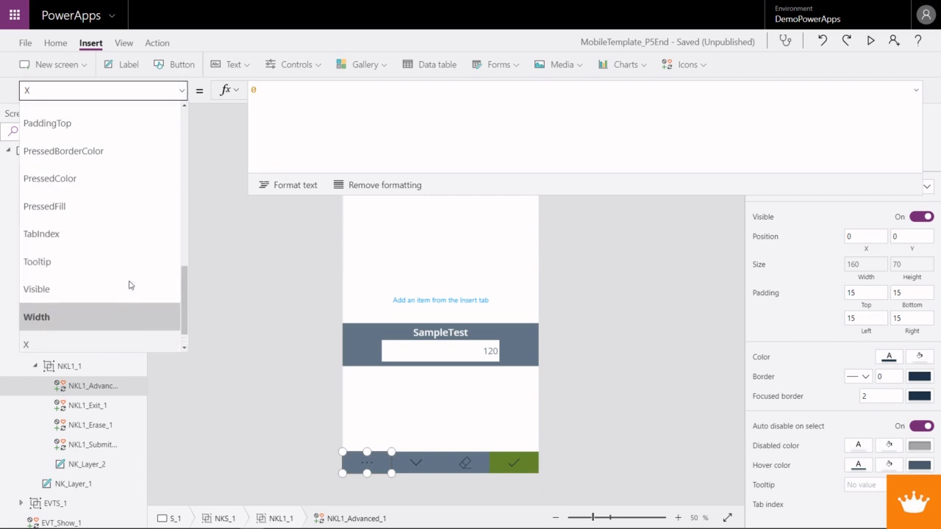
{"action": "left_click", "coordinate": [94, 272]}
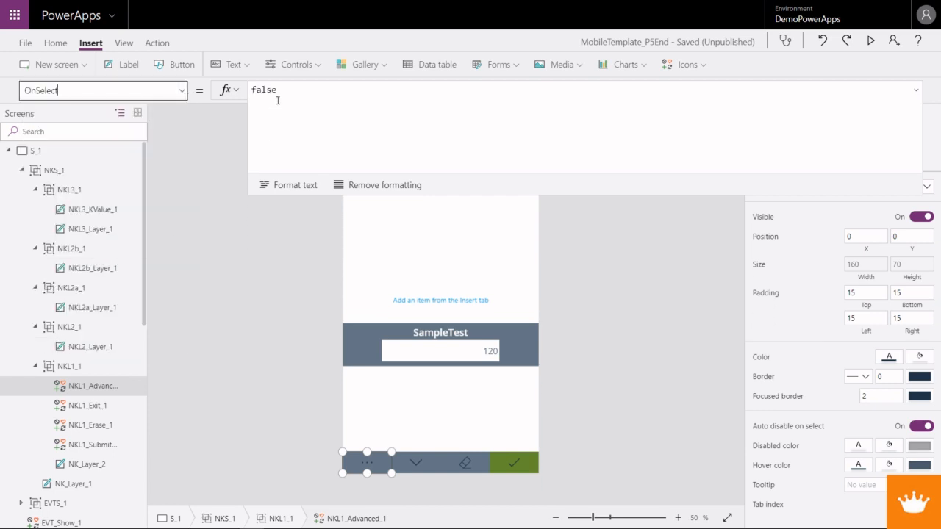
{"action": "type", "text": "Upd"}
{"action": "key", "text": "BackSpace"}
{"action": "key", "text": "BackSpace"}
{"action": "key", "text": "BackSpace"}
{"action": "key", "text": "BackSpace"}
{"action": "type", "text": "Shu"}
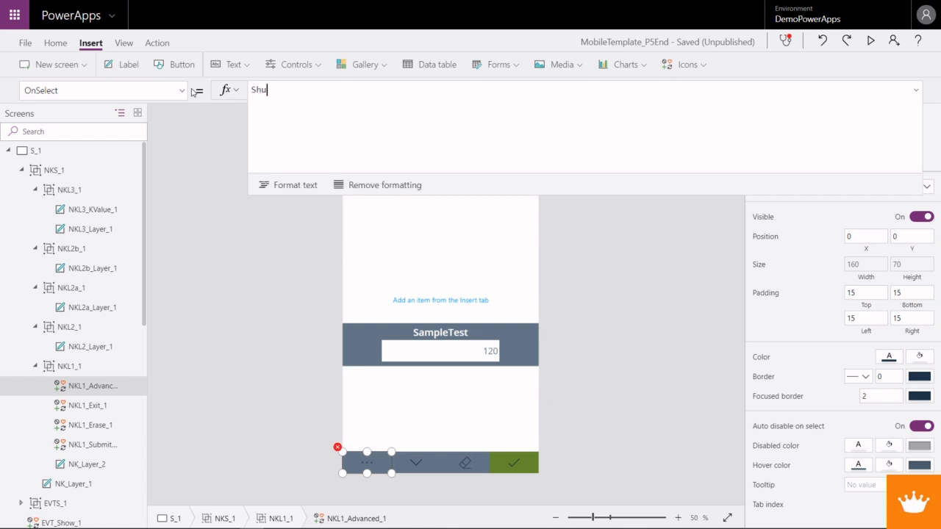
{"action": "key", "text": "BackSpace"}
{"action": "key", "text": "BackSpace"}
{"action": "type", "text": "witch"}
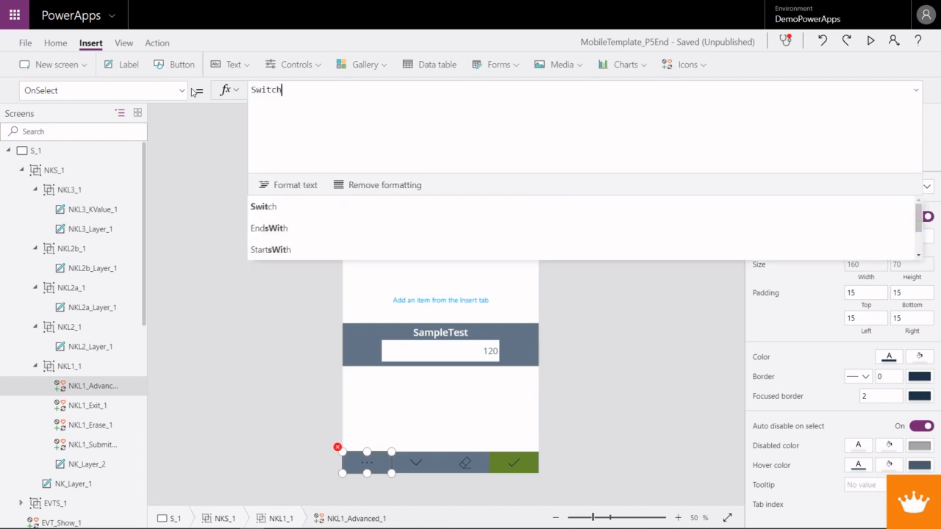
{"action": "type", "text": "("}
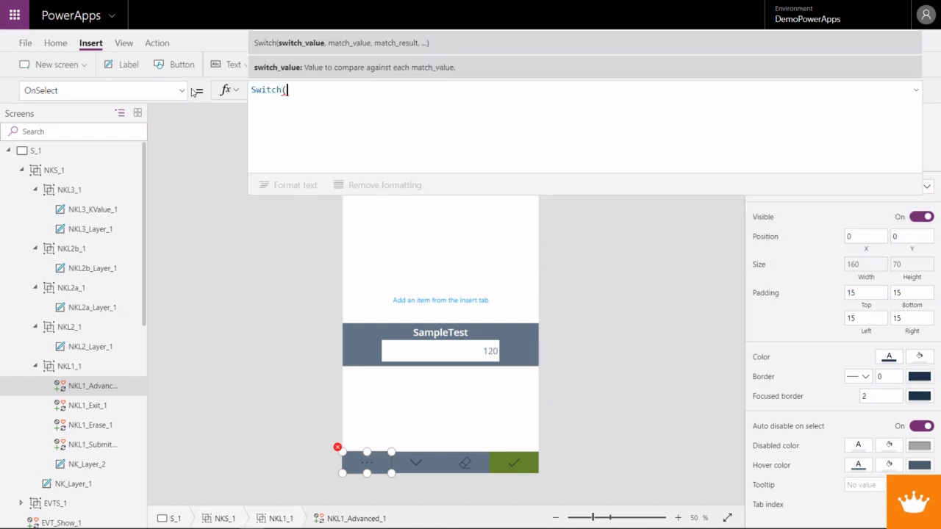
{"action": "type", "text": "NK_Sh"}
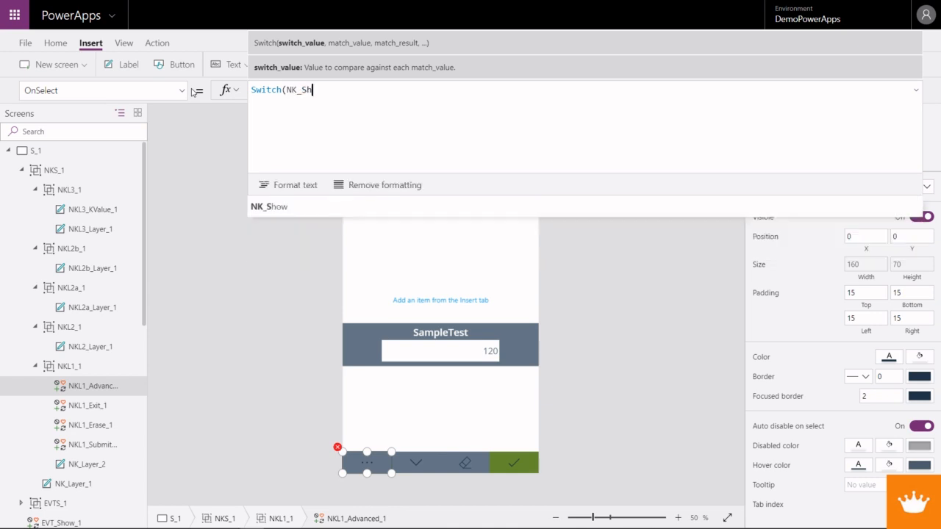
{"action": "type", "text": "ow,"}
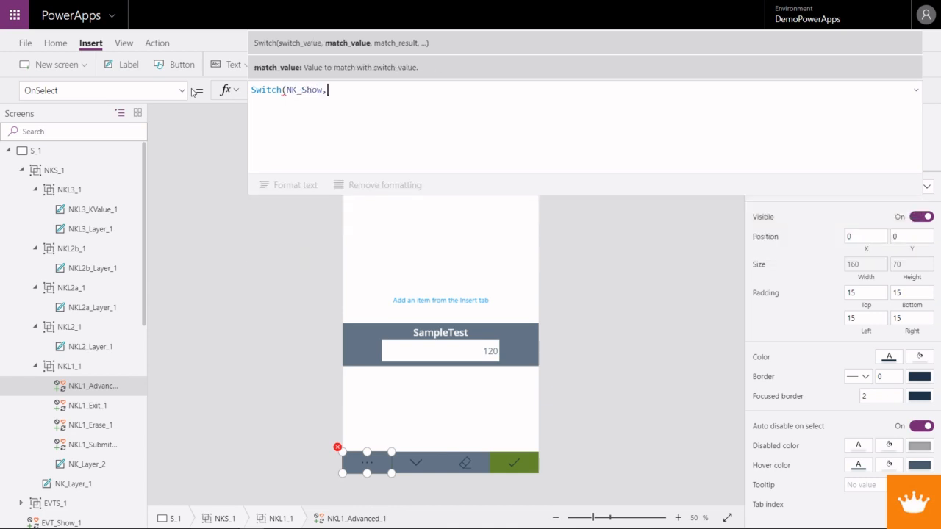
{"action": "key", "text": "shift+Return"}
{"action": "key", "text": "shift+Return"}
{"action": "type", "text": ")"}
- Add an indented case to the Switch: for 1, UpdateContext({NK_Show:2})
{"action": "key", "text": "Up"}
{"action": "key", "text": "Tab"}
{"action": "type", "text": "1, Update"}
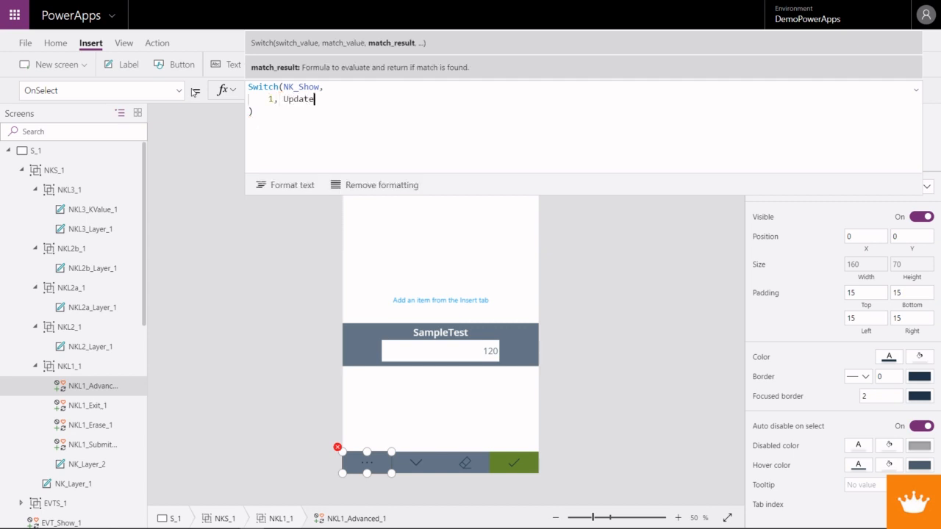
{"action": "type", "text": "C"}
{"action": "key", "text": "Tab"}
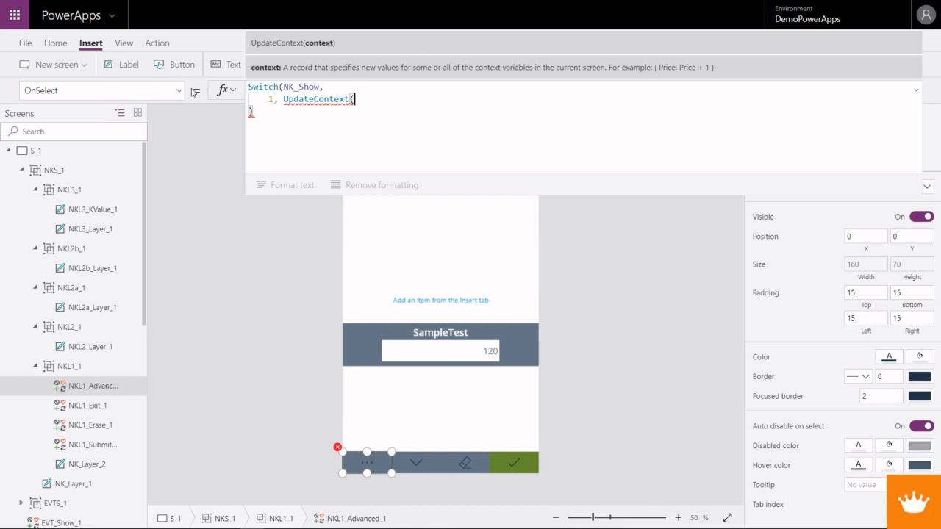
{"action": "type", "text": "{NK_Show"}
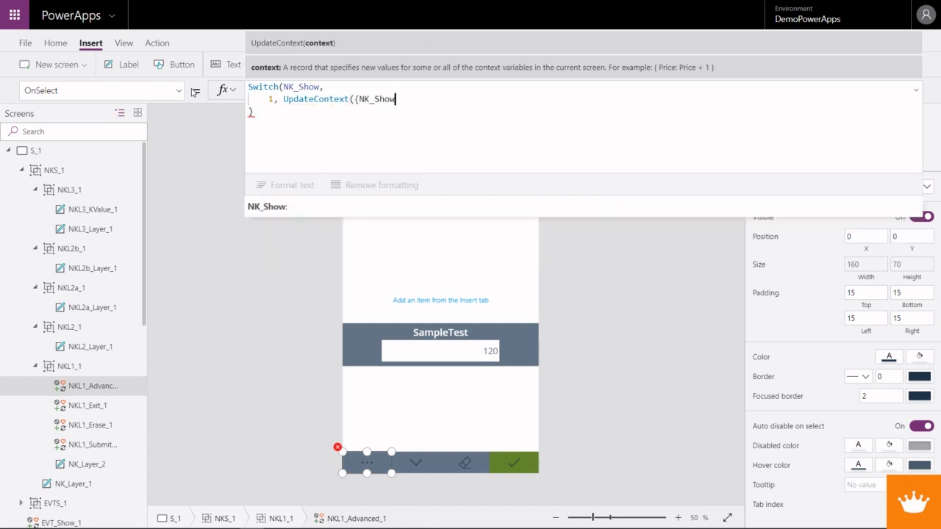
{"action": "type", "text": ":2})"}
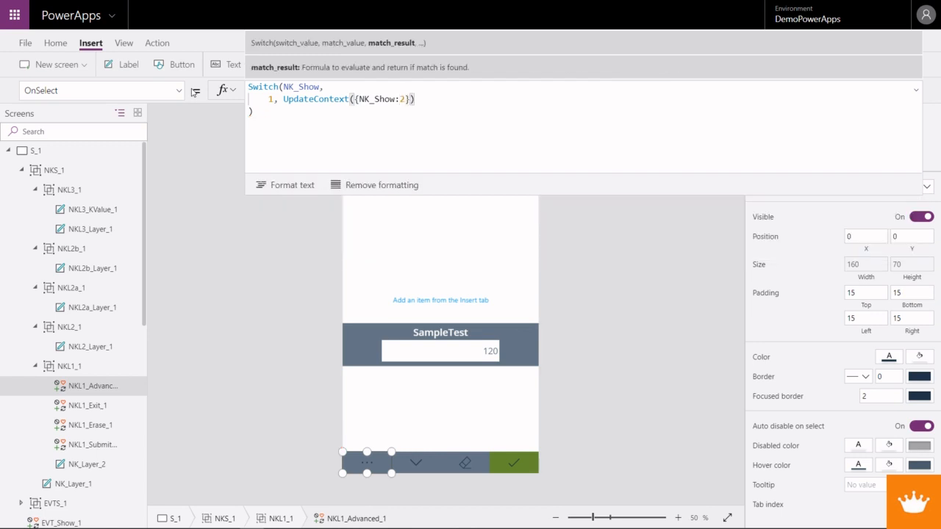
{"action": "left_click_drag", "start_coordinate": [415, 99], "coordinate": [269, 99]}
{"action": "key", "text": "ctrl+c"}
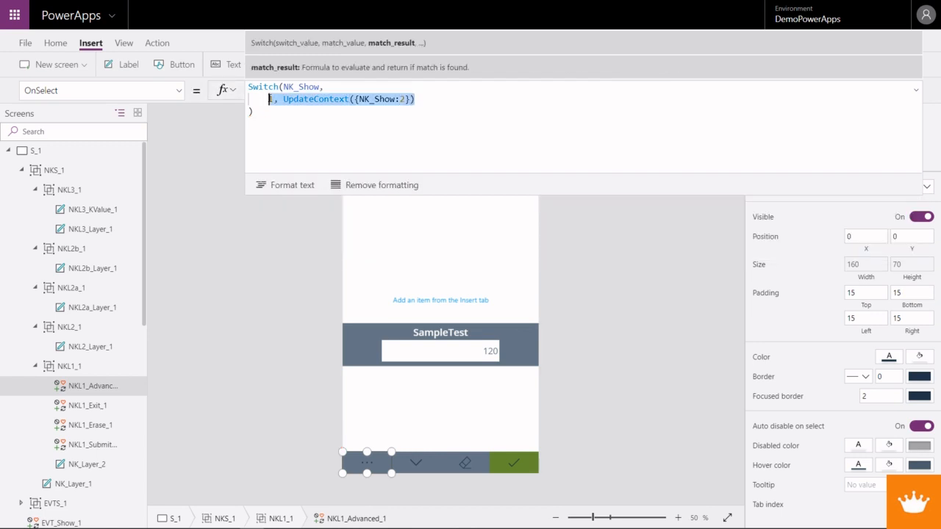
{"action": "left_click", "coordinate": [417, 99]}
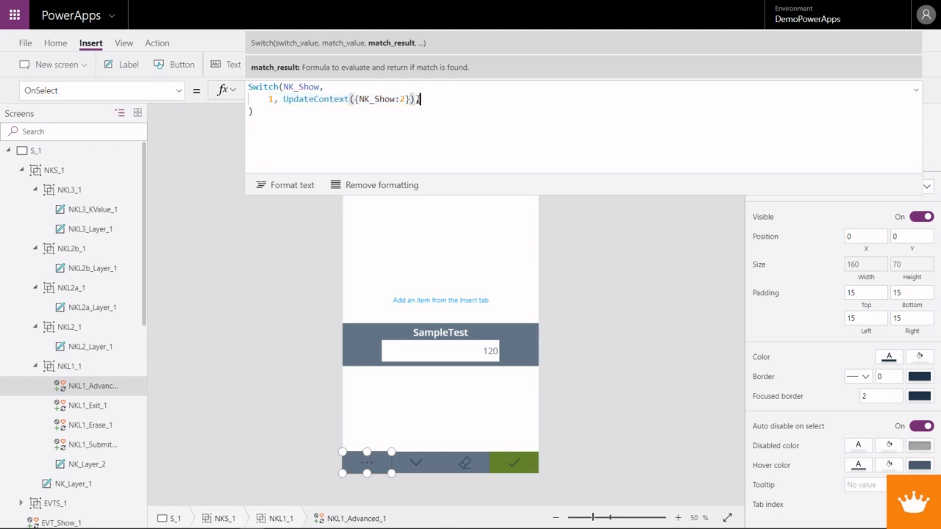
- Add a second case to the Switch: for 2, UpdateContext({NK_Show:3})
{"action": "type", "text": ","}
{"action": "key", "text": "shift+Return"}
{"action": "key", "text": "ctrl+v"}
{"action": "double_click", "coordinate": [271, 111]}
{"action": "type", "text": "2"}
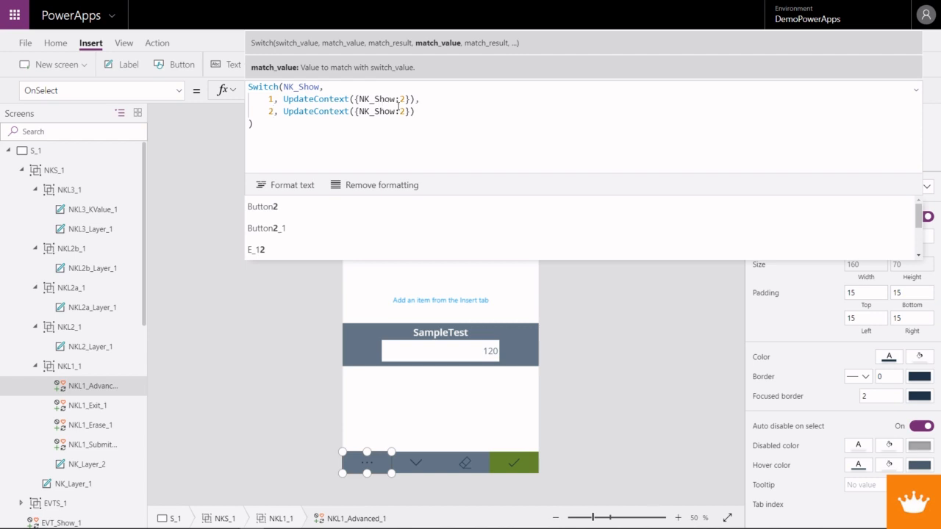
{"action": "double_click", "coordinate": [401, 111]}
{"action": "type", "text": "3"}
- Add UpdateContext({NK_Show:1}) on its own line as the default result of the Switch
{"action": "left_click_drag", "start_coordinate": [414, 111], "coordinate": [269, 111]}
{"action": "key", "text": "ctrl+c"}
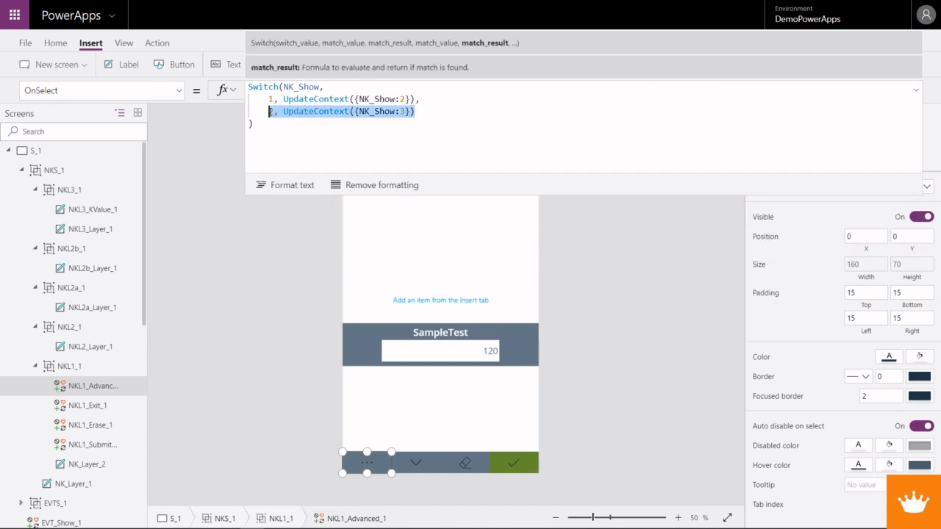
{"action": "left_click", "coordinate": [422, 115]}
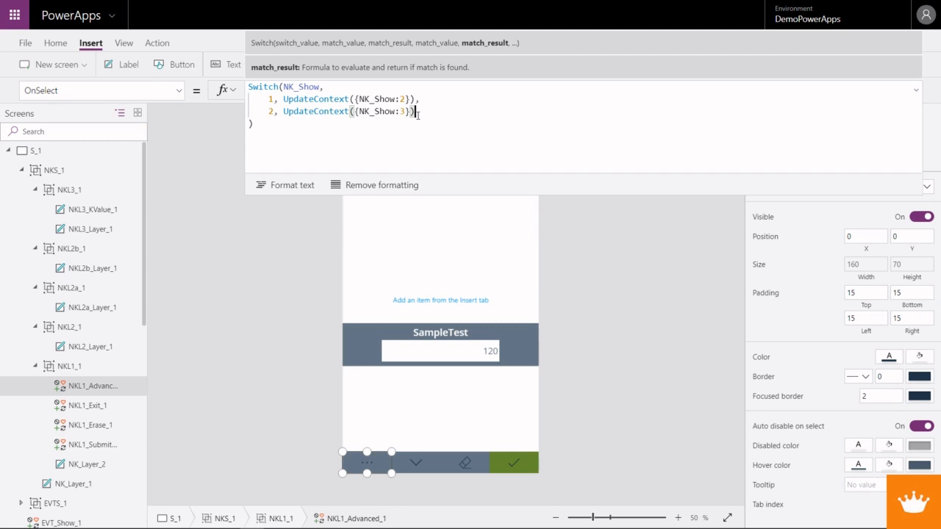
{"action": "type", "text": ","}
{"action": "key", "text": "shift+Return"}
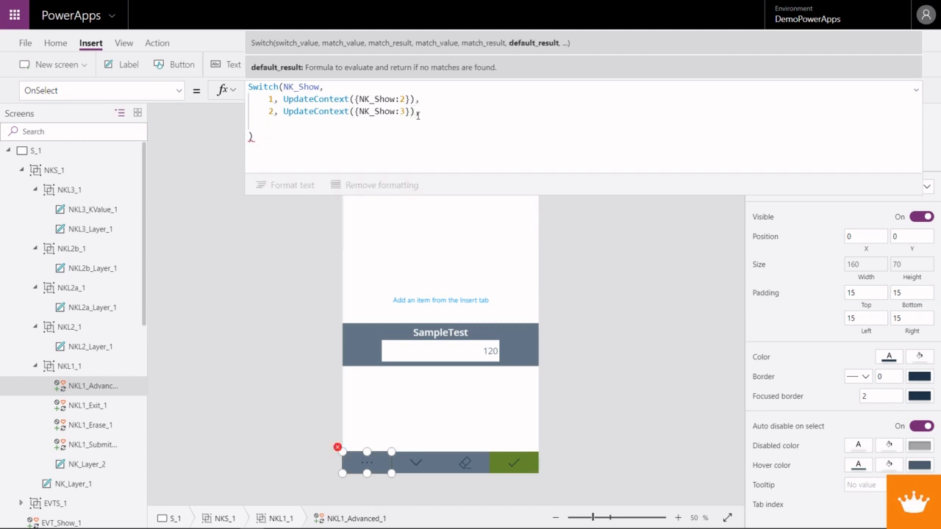
{"action": "key", "text": "ctrl+v"}
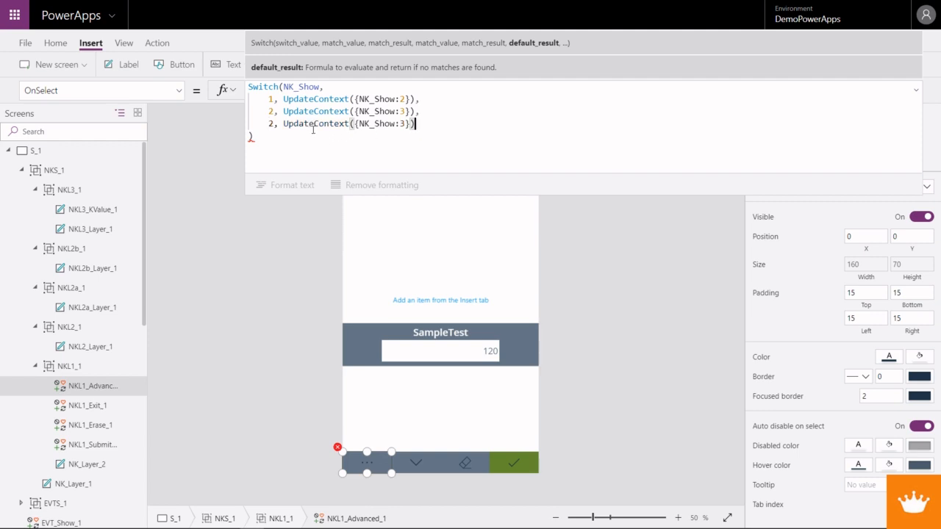
{"action": "left_click_drag", "start_coordinate": [284, 124], "coordinate": [269, 125]}
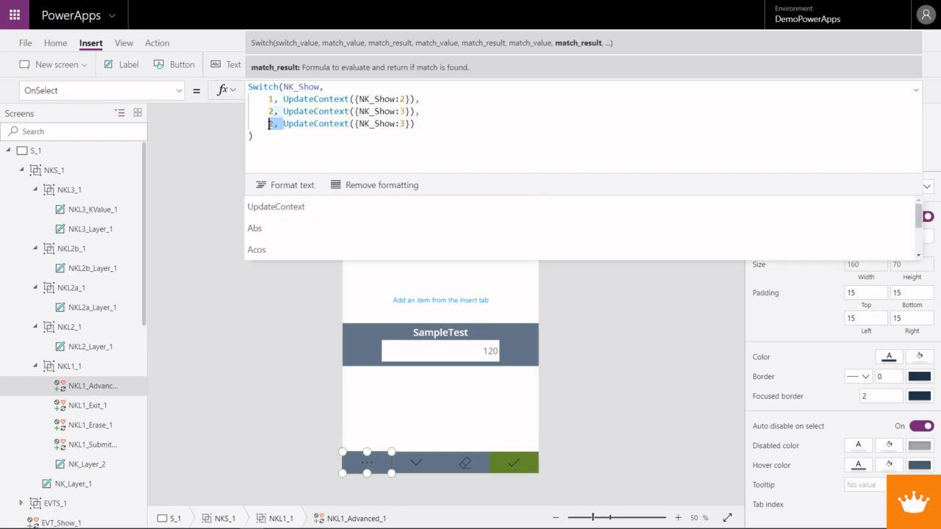
{"action": "key", "text": "BackSpace"}
{"action": "key", "text": "Right"}
{"action": "key", "text": "Right"}
{"action": "key", "text": "Right"}
{"action": "key", "text": "Right"}
{"action": "key", "text": "Right"}
{"action": "key", "text": "Right"}
{"action": "key", "text": "Right"}
{"action": "key", "text": "Right"}
{"action": "key", "text": "Right"}
{"action": "key", "text": "Right"}
{"action": "key", "text": "Right"}
{"action": "key", "text": "Right"}
{"action": "key", "text": "Right"}
{"action": "key", "text": "Right"}
{"action": "key", "text": "Right"}
{"action": "key", "text": "Right"}
{"action": "key", "text": "Right"}
{"action": "key", "text": "Right"}
{"action": "key", "text": "Right"}
{"action": "key", "text": "Right"}
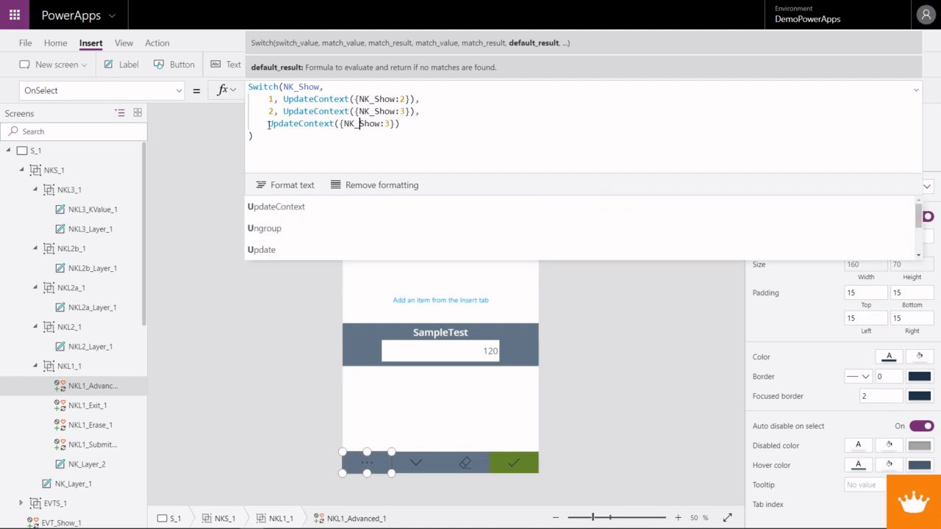
{"action": "key", "text": "Delete"}
{"action": "type", "text": "1"}
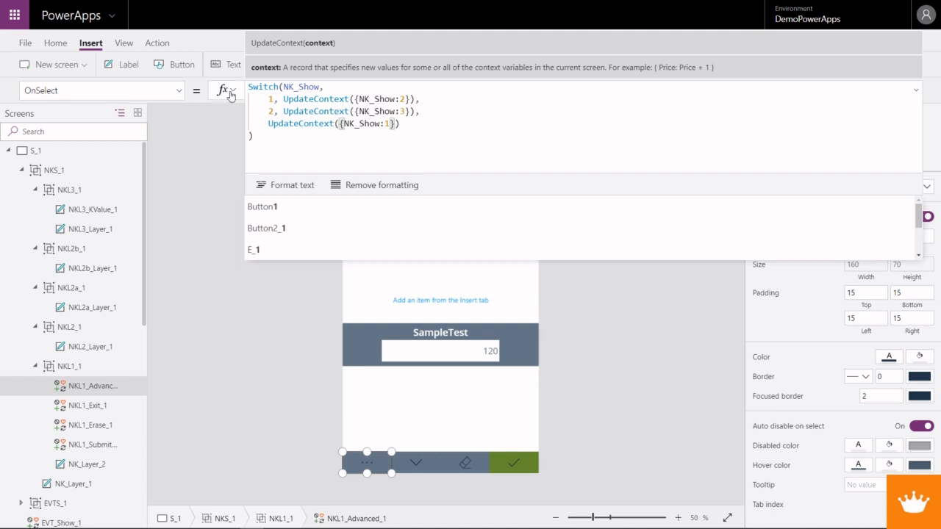
- Replace NK_Show with NK_Adv in the Switch value and in all three UpdateContext calls of the OnSelect formula
{"action": "left_click_drag", "start_coordinate": [299, 87], "coordinate": [321, 87]}
{"action": "type", "text": "Adv"}
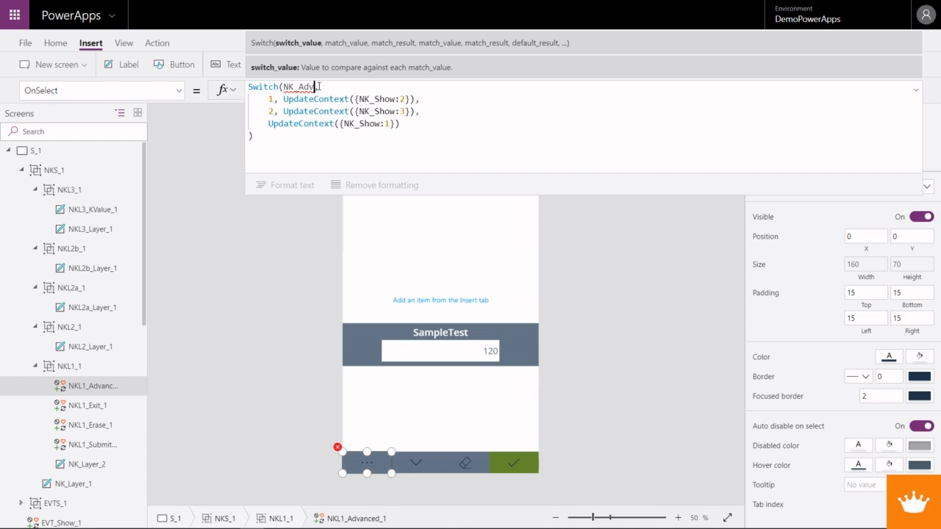
{"action": "type", "text": ","}
{"action": "left_click_drag", "start_coordinate": [314, 87], "coordinate": [285, 87]}
{"action": "key", "text": "ctrl+c"}
{"action": "left_click_drag", "start_coordinate": [395, 99], "coordinate": [371, 125]}
{"action": "key", "text": "ctrl+v"}
{"action": "key", "text": "ctrl+v"}
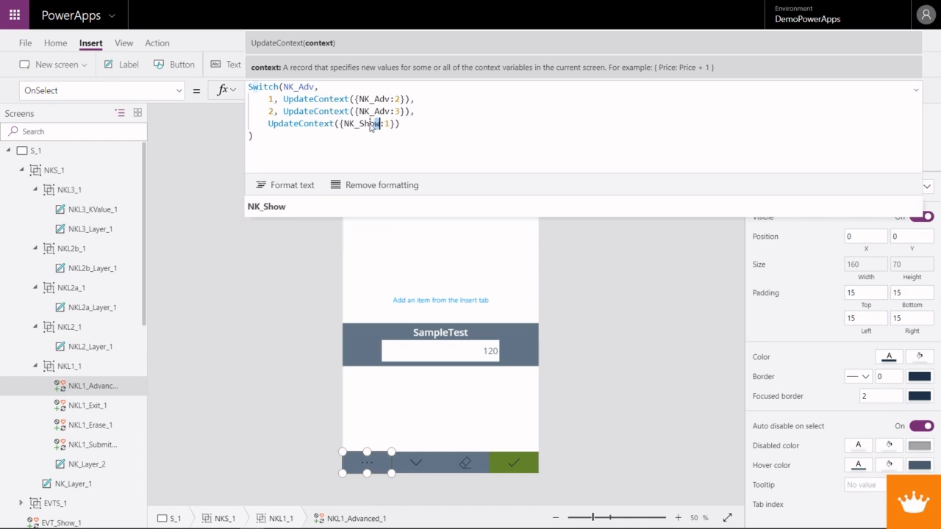
{"action": "type", "text": "wo"}
{"action": "type", "text": "W"}
{"action": "left_click", "coordinate": [375, 124]}
{"action": "key", "text": "BackSpace"}
{"action": "double_click", "coordinate": [379, 123]}
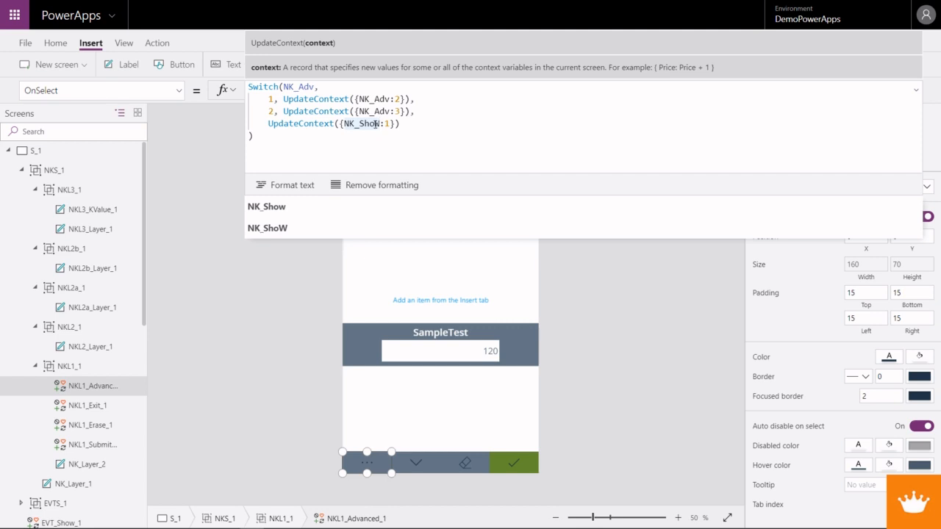
{"action": "left_click_drag", "start_coordinate": [380, 125], "coordinate": [345, 124]}
{"action": "key", "text": "ctrl+v"}
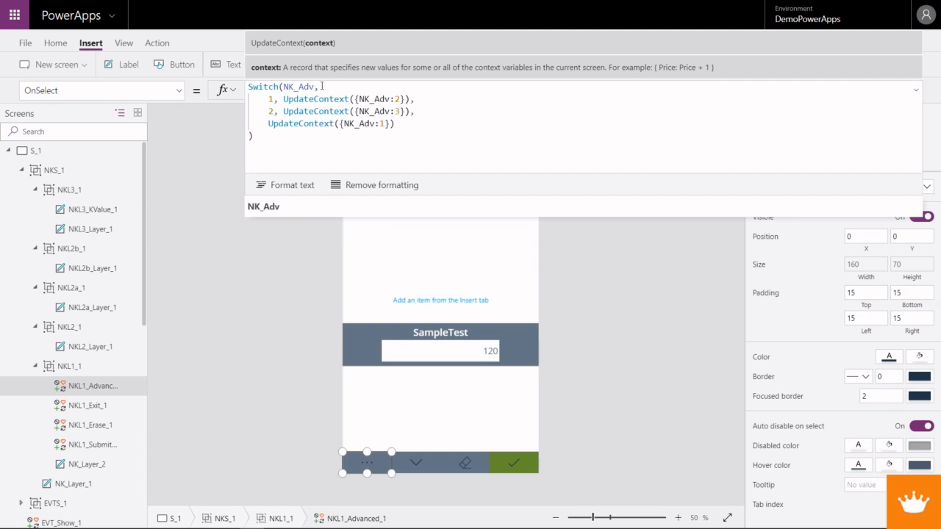
- Insert a first case above the others in the Switch: for Blank(), UpdateContext({NK_Adv:2})
{"action": "left_click", "coordinate": [269, 98]}
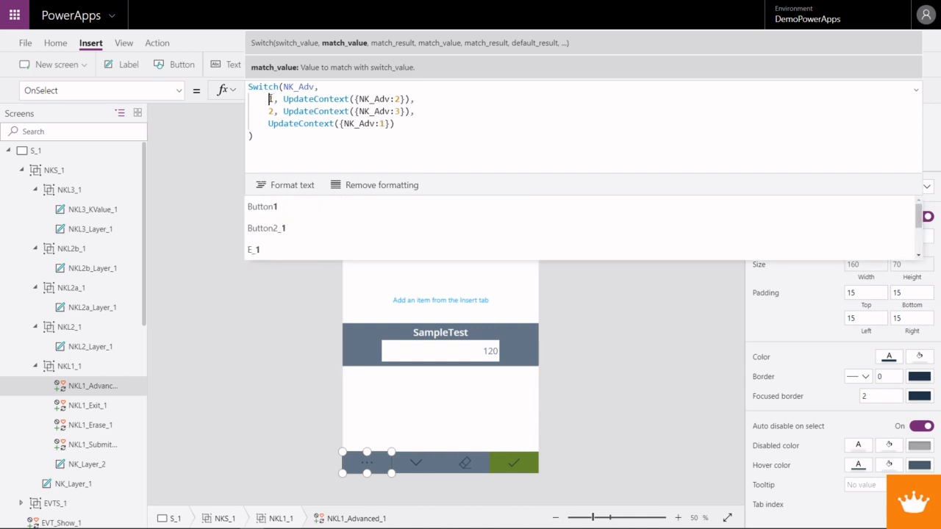
{"action": "key", "text": "Escape"}
{"action": "key", "text": "shift+Return"}
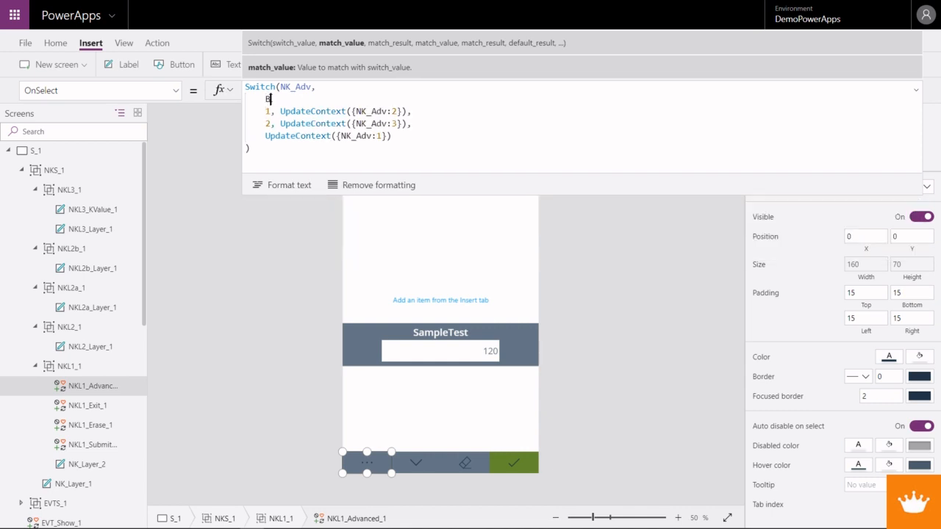
{"action": "type", "text": "Blank()"}
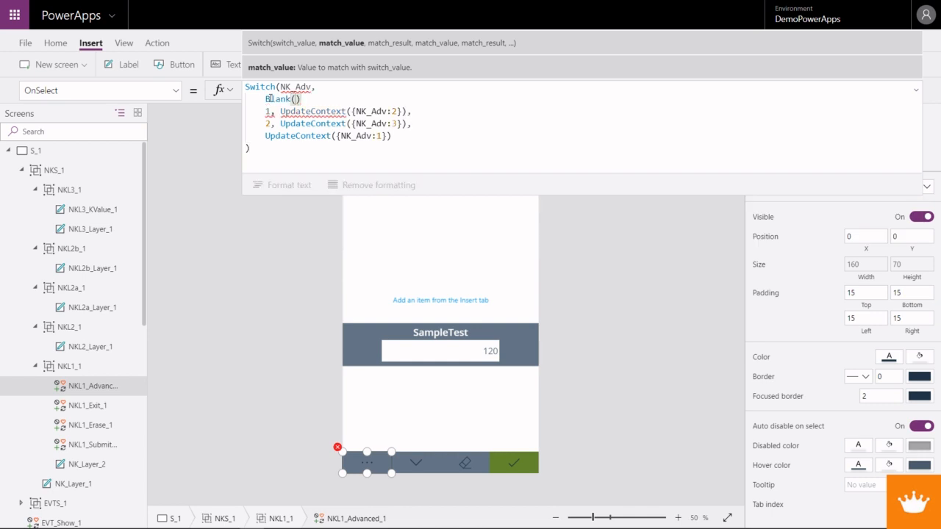
{"action": "type", "text": ","}
{"action": "left_click_drag", "start_coordinate": [418, 111], "coordinate": [271, 111]}
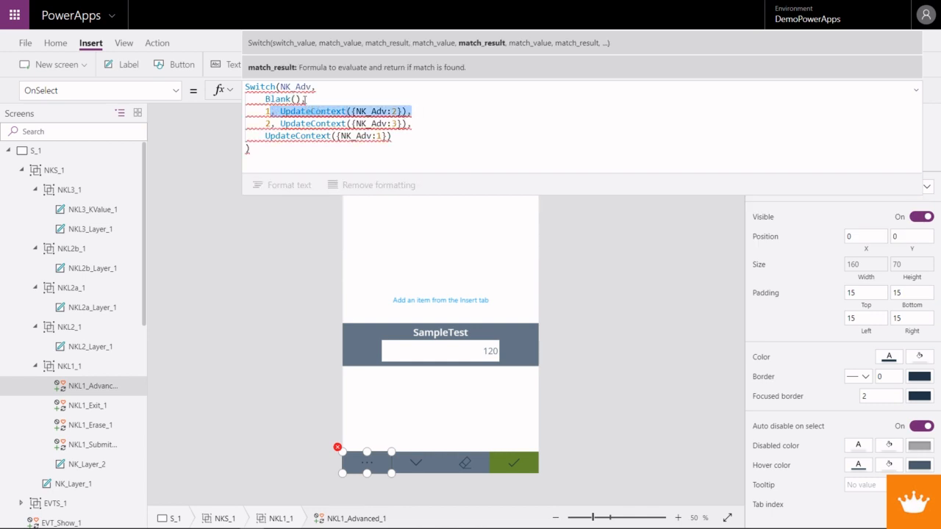
{"action": "key", "text": "ctrl+c"}
{"action": "left_click", "coordinate": [306, 99]}
{"action": "key", "text": "ctrl+v"}
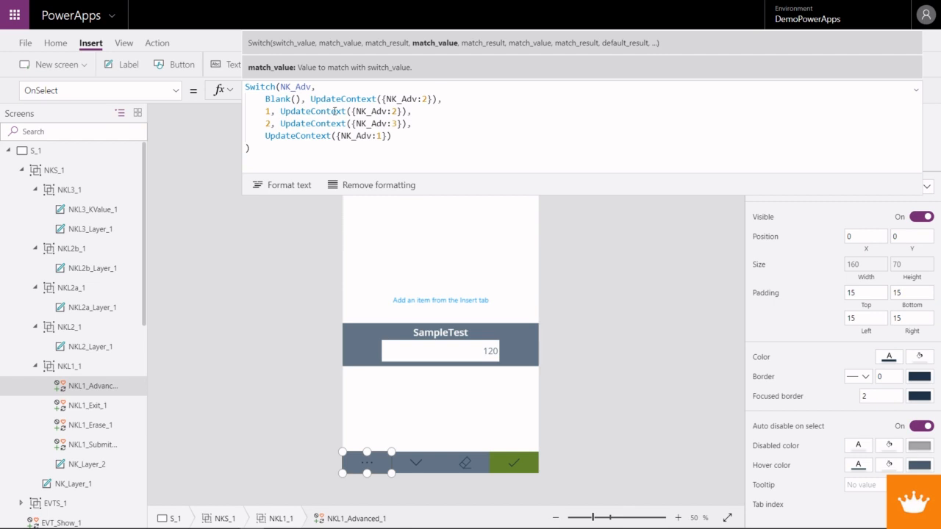
- Replace NK_Show with NK_Adv in the Visible formulas of the NKL2a_1 and NKL2b_1 groups
{"action": "double_click", "coordinate": [402, 99]}
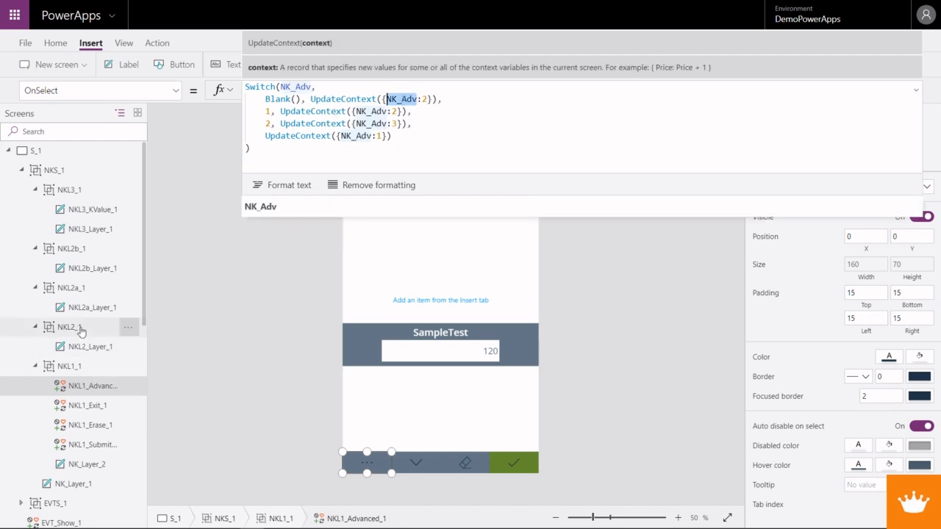
{"action": "left_click", "coordinate": [81, 290]}
{"action": "double_click", "coordinate": [264, 89]}
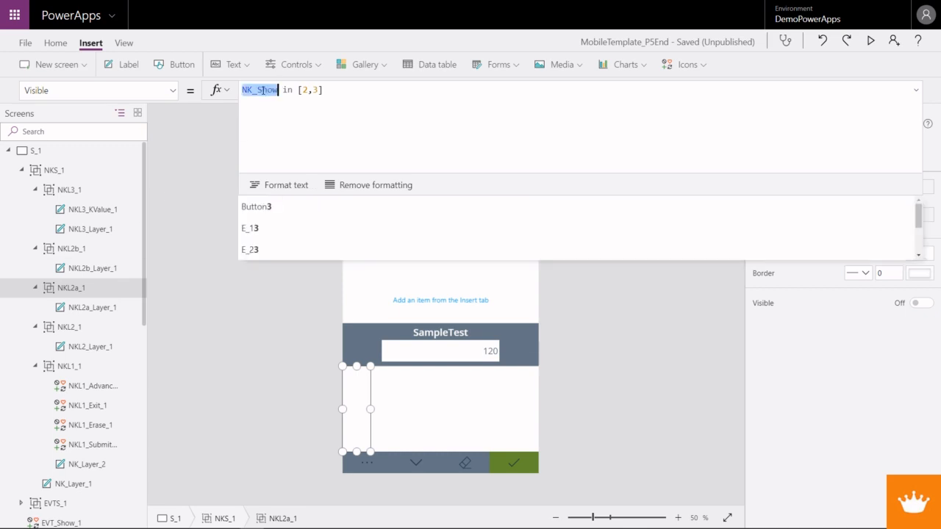
{"action": "key", "text": "ctrl+v"}
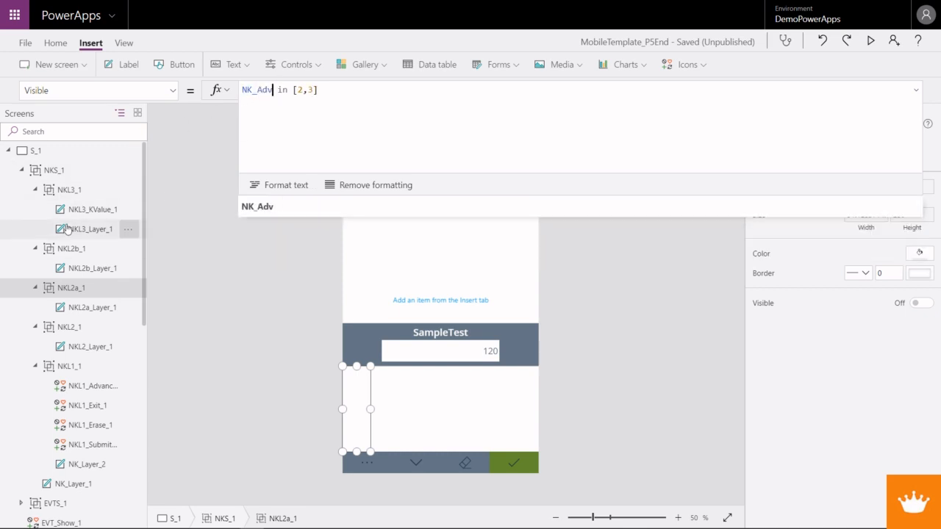
{"action": "left_click", "coordinate": [81, 248]}
{"action": "double_click", "coordinate": [259, 89]}
{"action": "key", "text": "ctrl+v"}
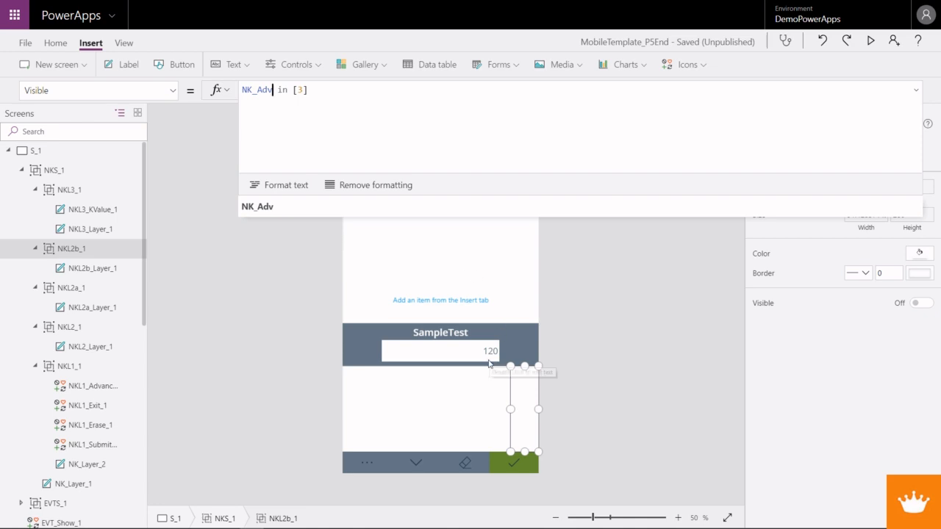
- Preview the app and cycle through the key layouts with the Advanced icon, and close the preview
{"action": "left_click", "coordinate": [870, 41]}
{"action": "left_click", "coordinate": [358, 512]}
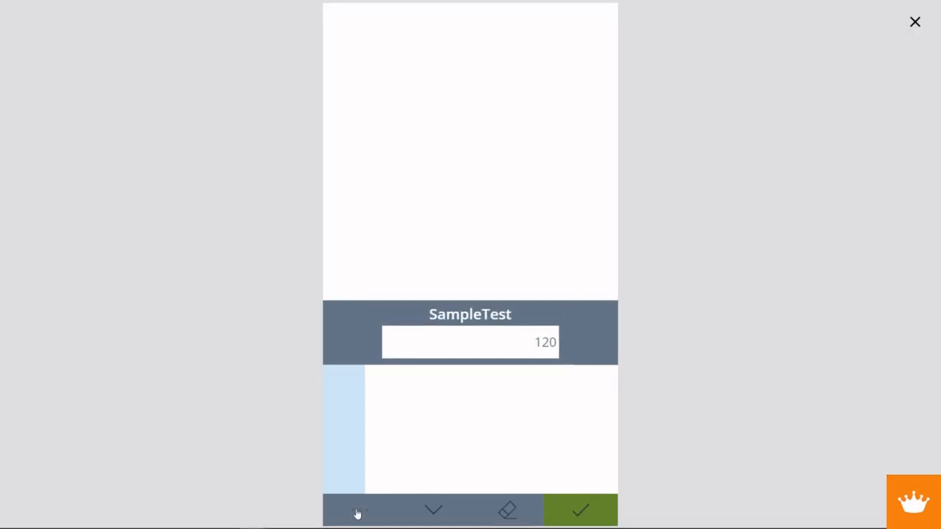
{"action": "left_click", "coordinate": [358, 507]}
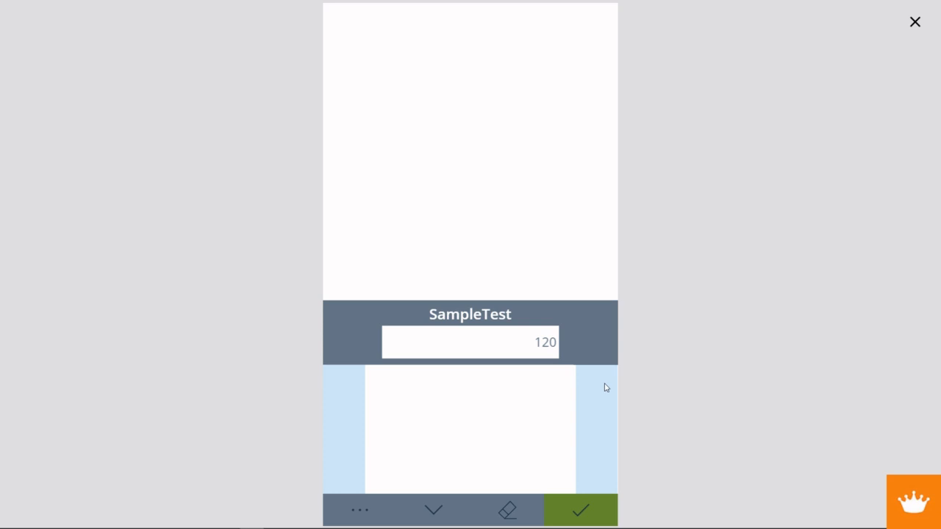
{"action": "left_click", "coordinate": [360, 518]}
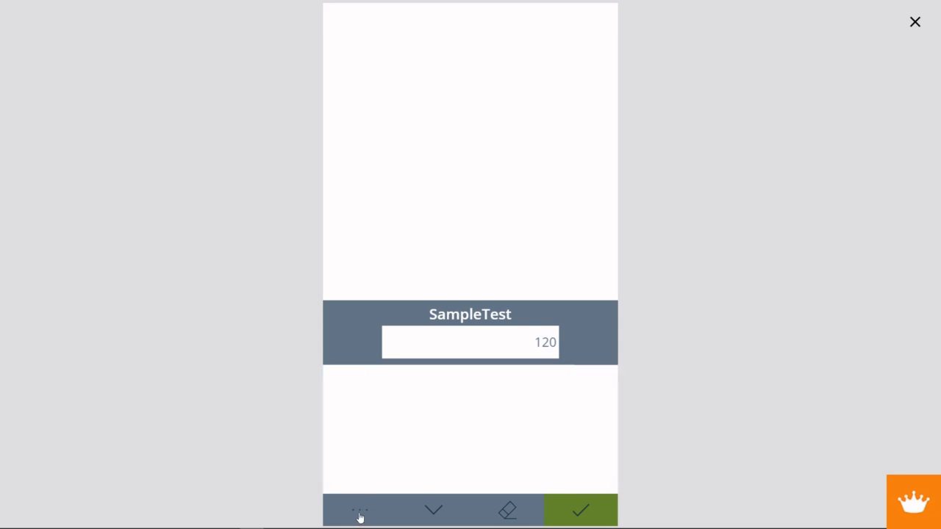
{"action": "left_click", "coordinate": [360, 515]}
{"action": "left_click", "coordinate": [360, 515]}
{"action": "left_click", "coordinate": [360, 516]}
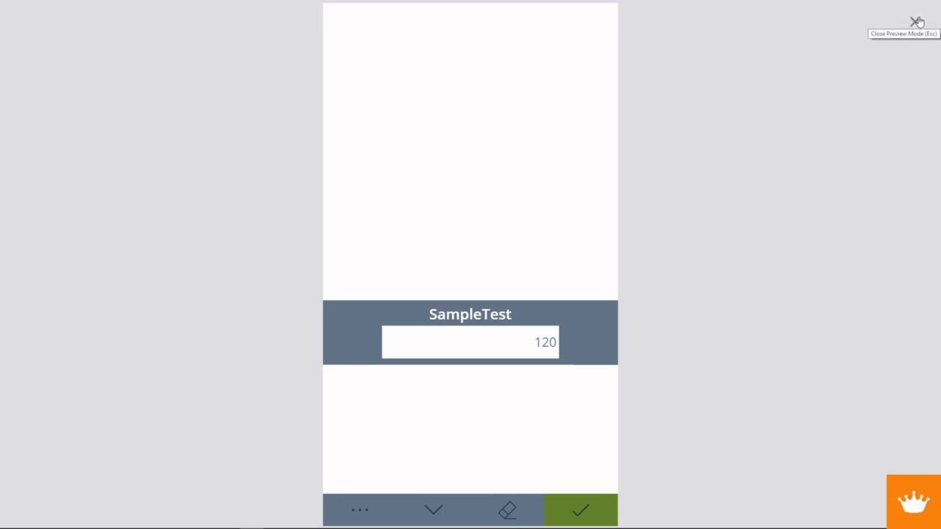
{"action": "left_click", "coordinate": [916, 22]}
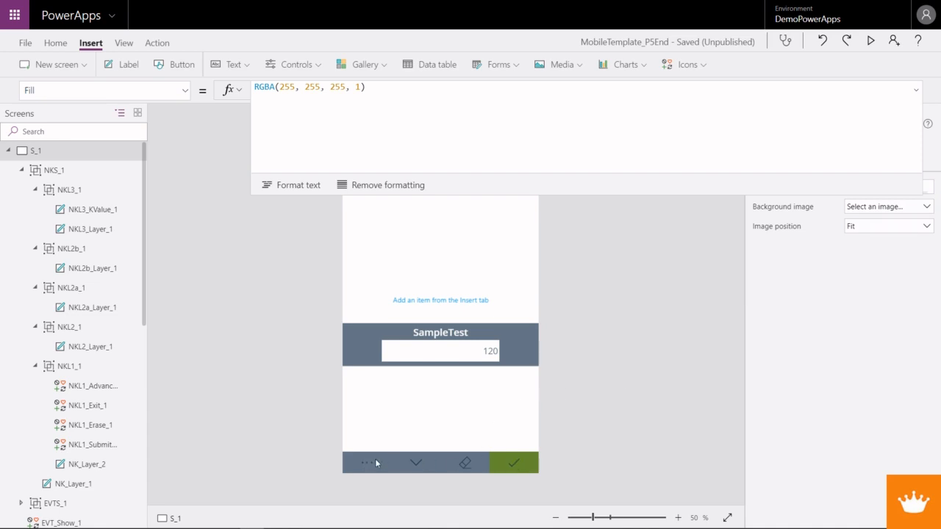
- Place a copy of the NKL1_1 group inside the NKL2_1 group
{"action": "left_click", "coordinate": [528, 467]}
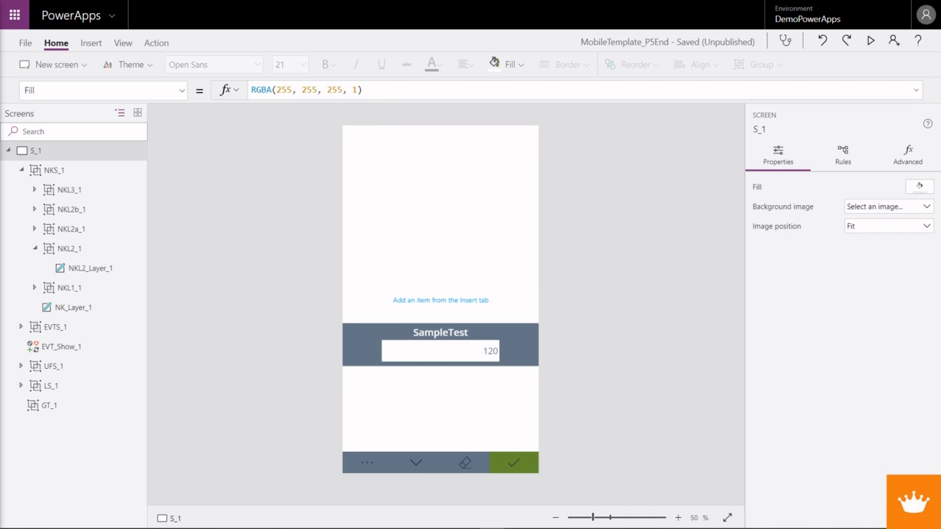
{"action": "left_click", "coordinate": [390, 386]}
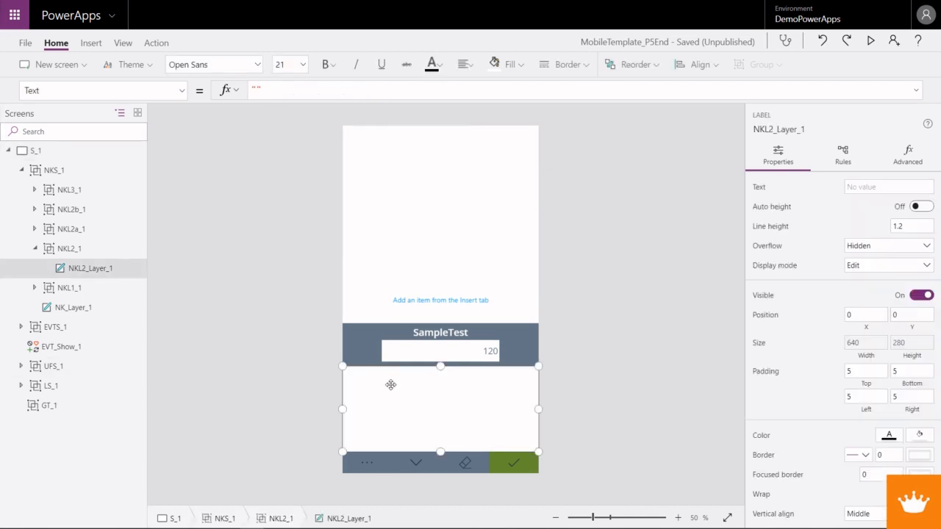
{"action": "left_click", "coordinate": [74, 253]}
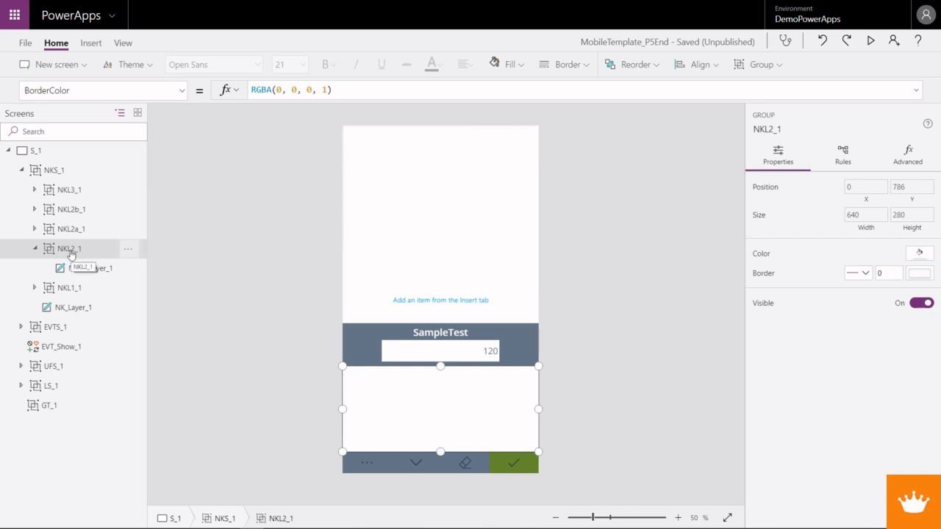
{"action": "right_click", "coordinate": [71, 254]}
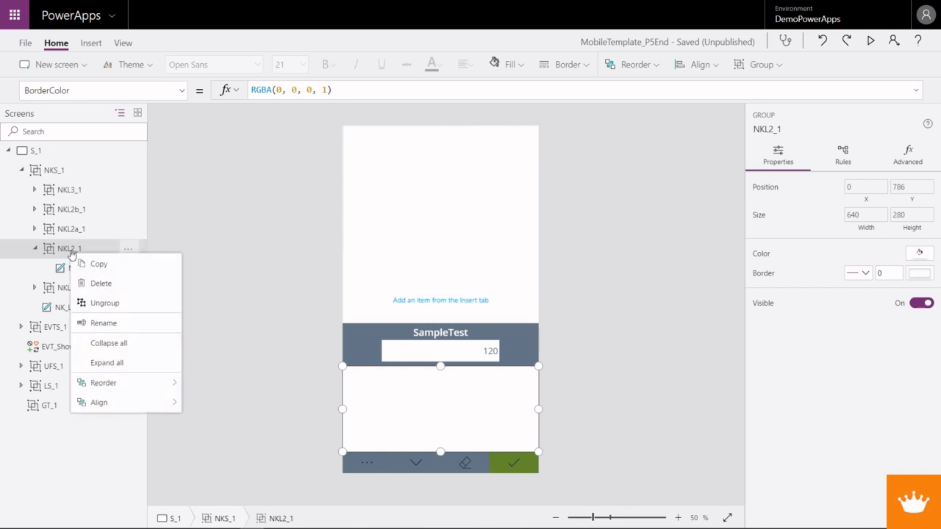
{"action": "left_click", "coordinate": [59, 289]}
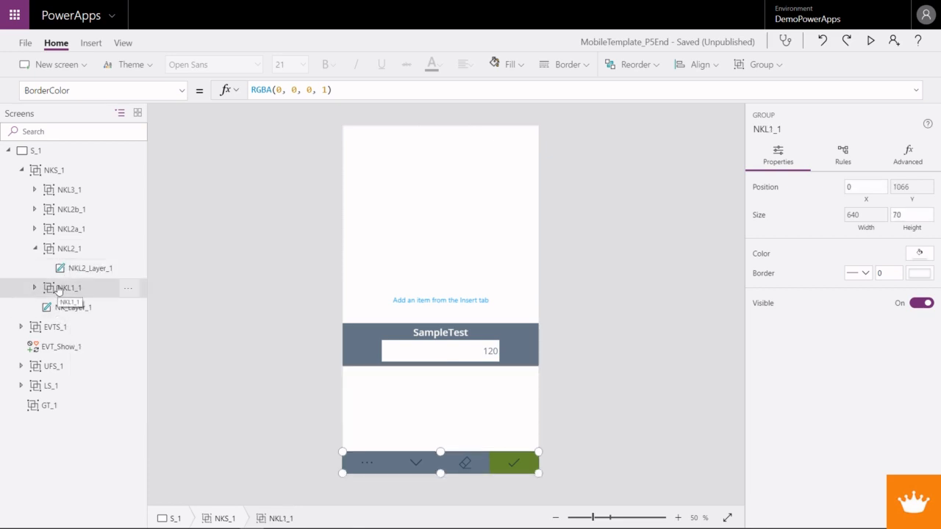
{"action": "left_click_drag", "start_coordinate": [59, 288], "coordinate": [63, 248]}
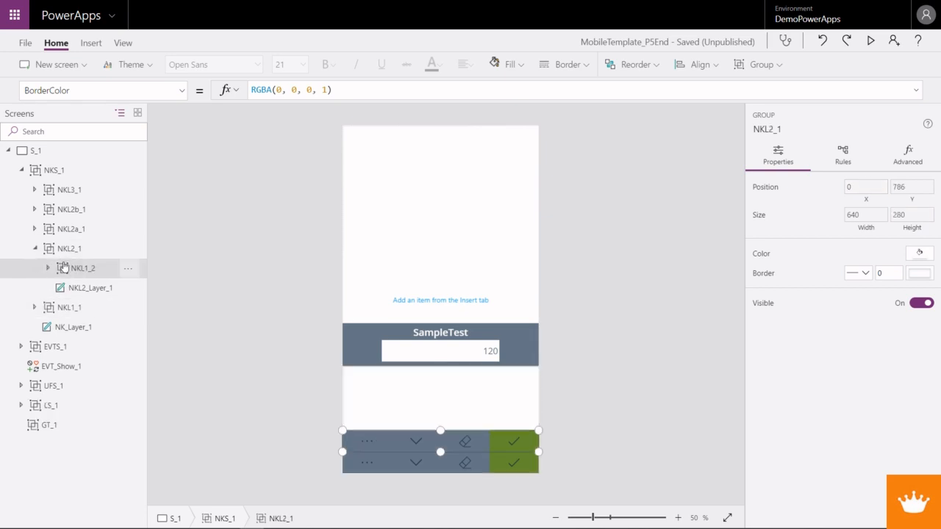
- Delete the four icons and the layer label inside the copied NKL1_2 group, keeping the group itself
{"action": "left_click", "coordinate": [48, 268]}
{"action": "left_click", "coordinate": [76, 291]}
{"action": "left_click", "coordinate": [83, 368], "text": "ctrl"}
{"action": "left_click", "coordinate": [85, 349], "text": "ctrl"}
{"action": "left_click", "coordinate": [87, 330], "text": "ctrl"}
{"action": "left_click", "coordinate": [87, 310], "text": "ctrl"}
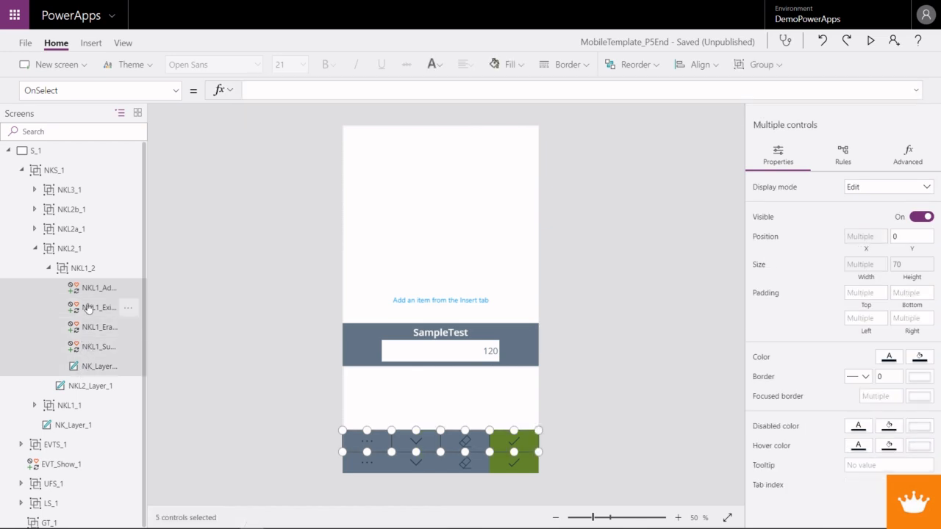
{"action": "key", "text": "Delete"}
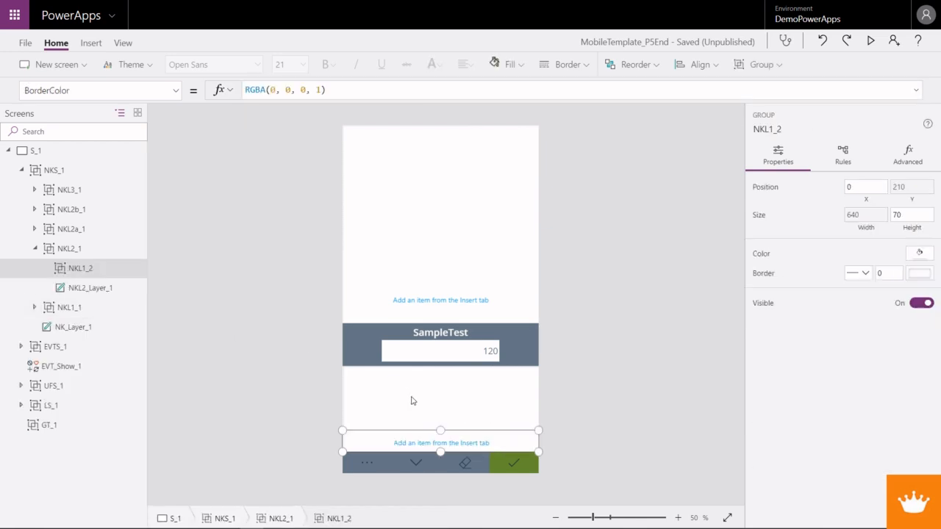
- Rename the emptied NKL1_2 group inside NKL2_1 as KL1_1
{"action": "right_click", "coordinate": [83, 269]}
{"action": "left_click", "coordinate": [114, 340]}
{"action": "left_click", "coordinate": [80, 269]}
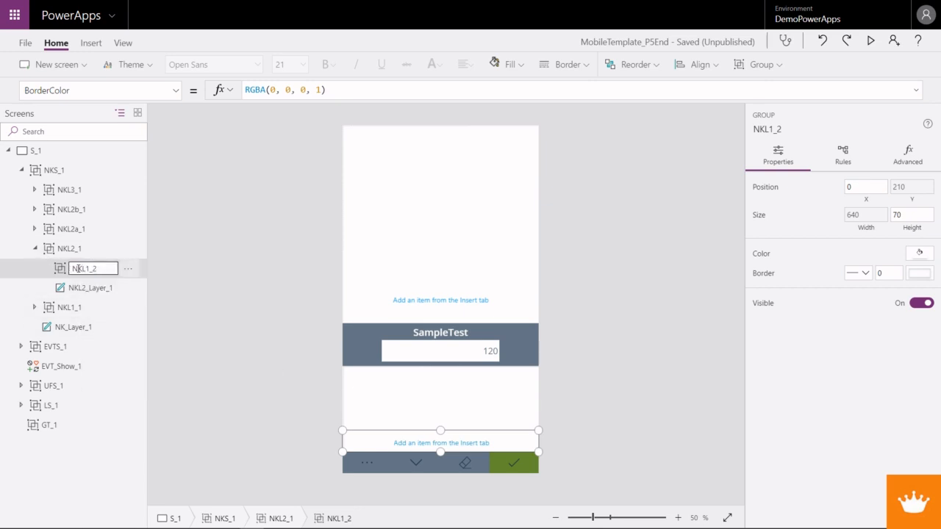
{"action": "key", "text": "BackSpace"}
{"action": "key", "text": "Return"}
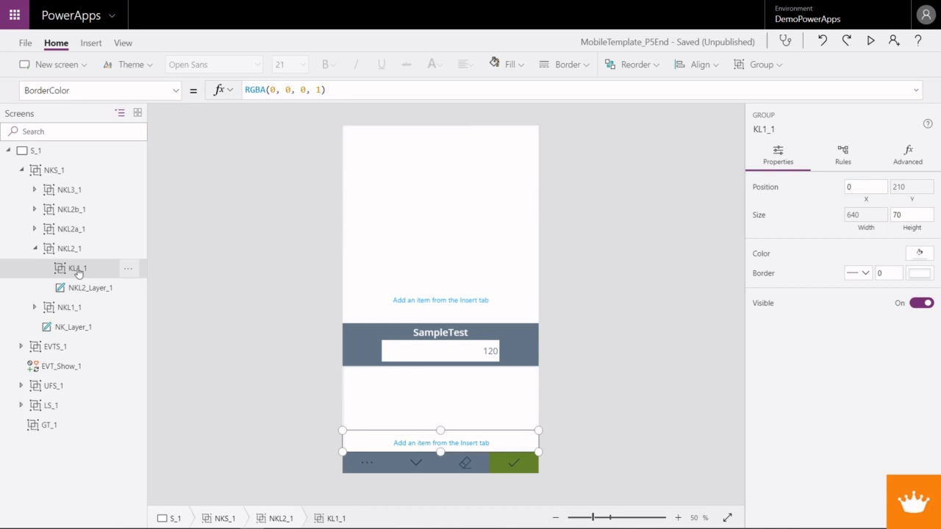
- Replace the Y position formula of the KL1_1 group with 0
{"action": "left_click", "coordinate": [904, 187]}
{"action": "left_click_drag", "start_coordinate": [456, 90], "coordinate": [203, 95]}
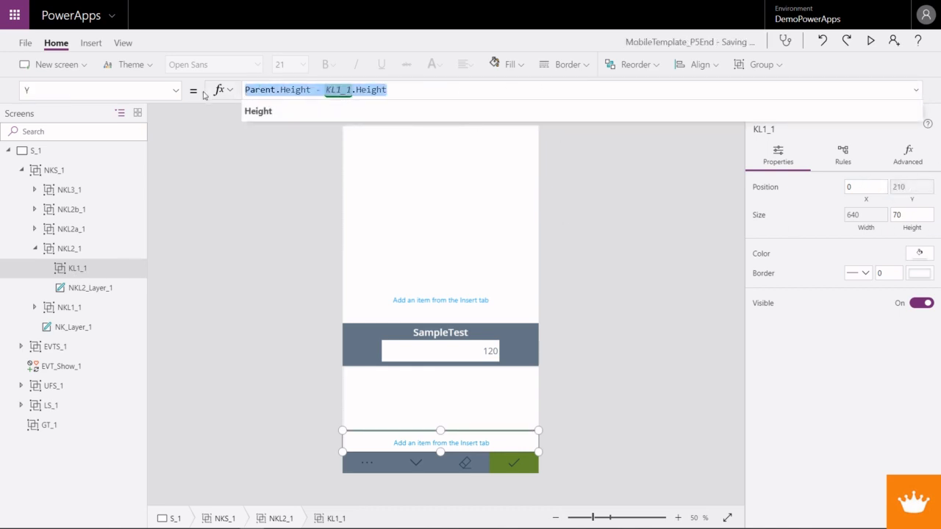
{"action": "type", "text": "0"}
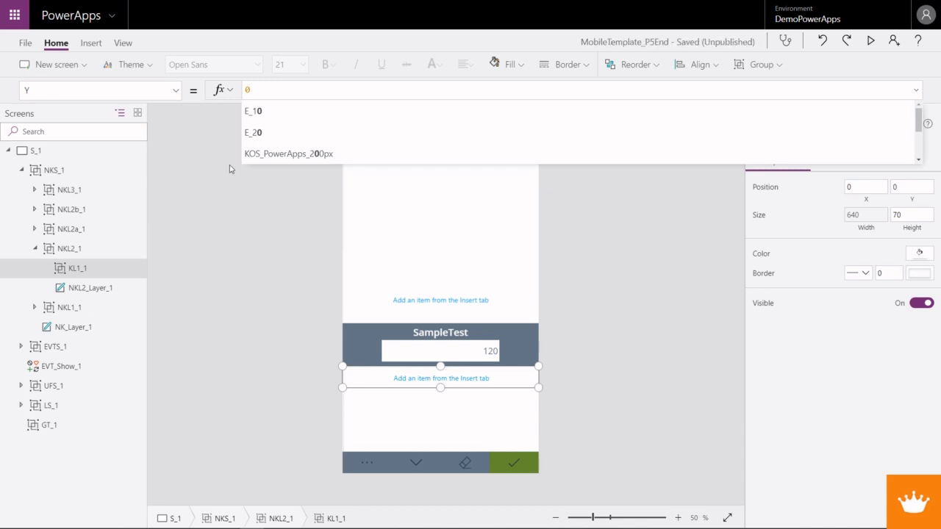
- Set the Height formula of the KL1_1 group to NKL1_1.Height
{"action": "left_click", "coordinate": [175, 89]}
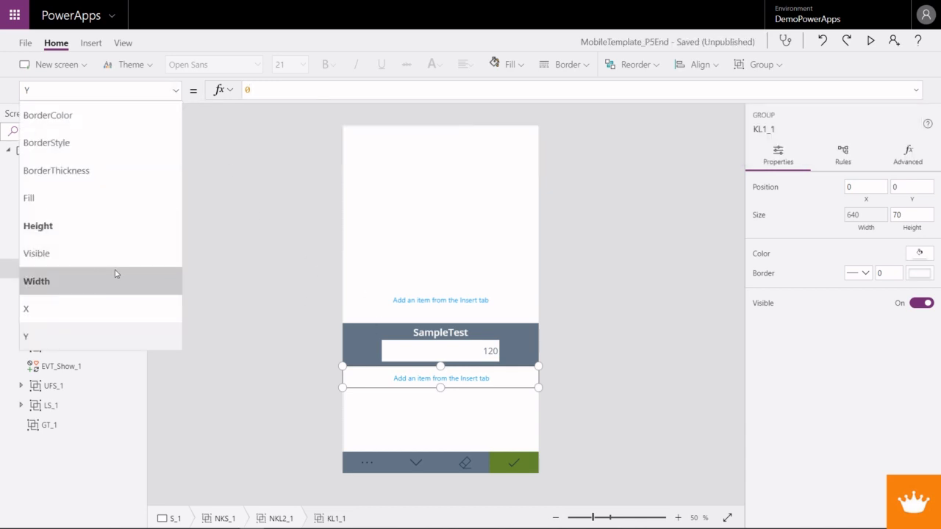
{"action": "left_click", "coordinate": [55, 225]}
{"action": "left_click", "coordinate": [221, 89]}
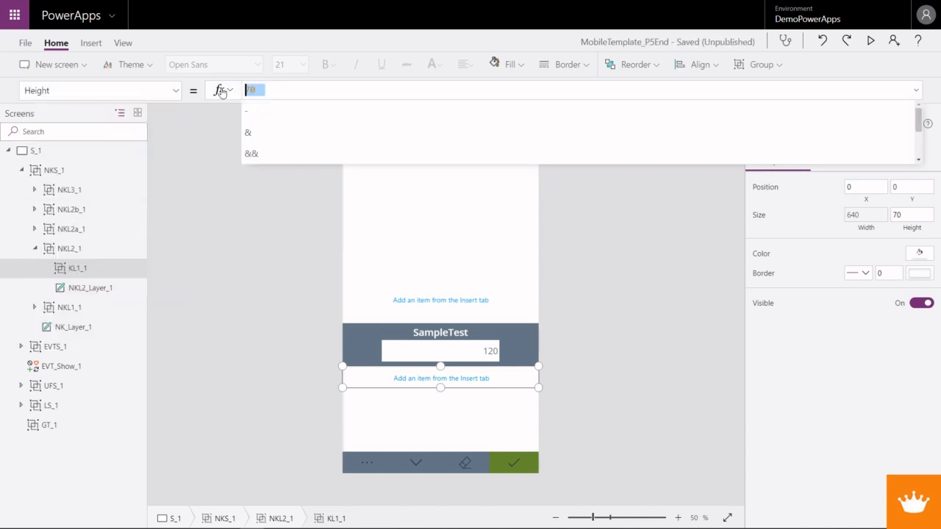
{"action": "type", "text": "NK"}
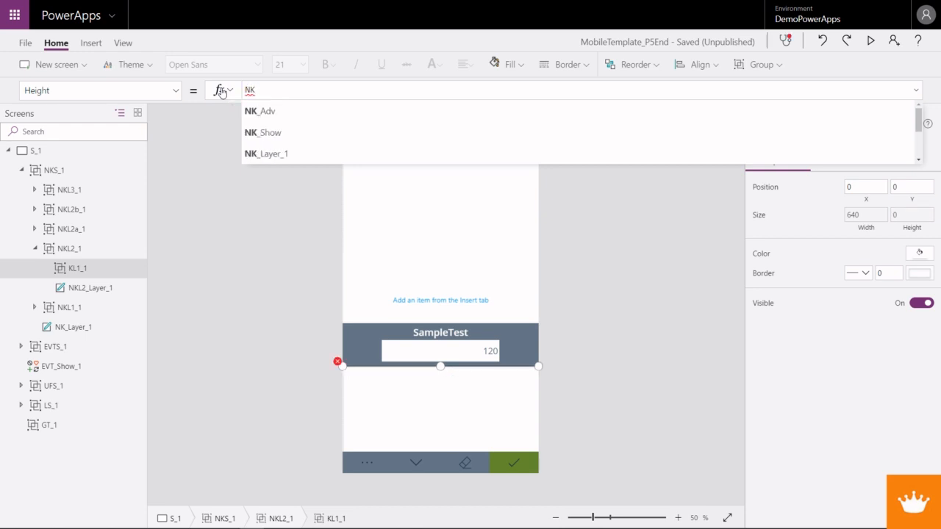
{"action": "type", "text": "L1"}
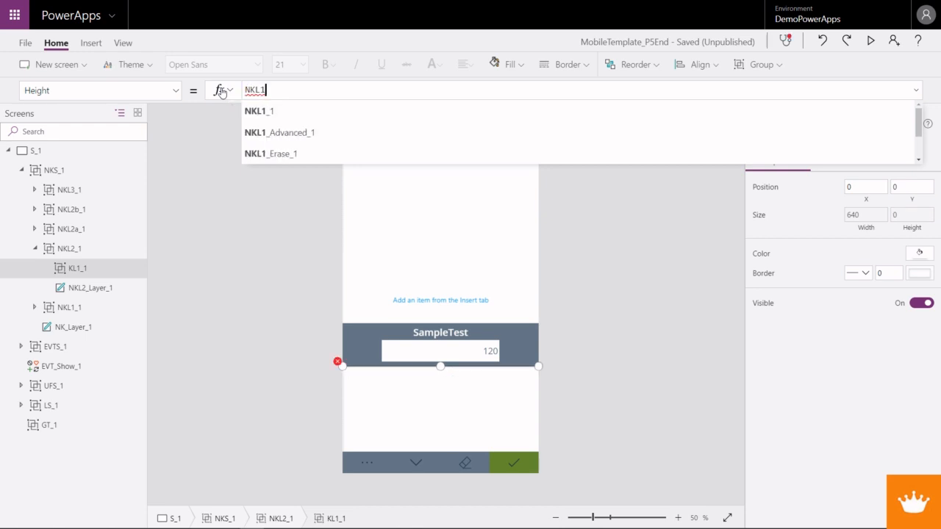
{"action": "key", "text": "Down"}
{"action": "key", "text": "Up"}
{"action": "key", "text": "Tab"}
{"action": "type", "text": ".Height"}
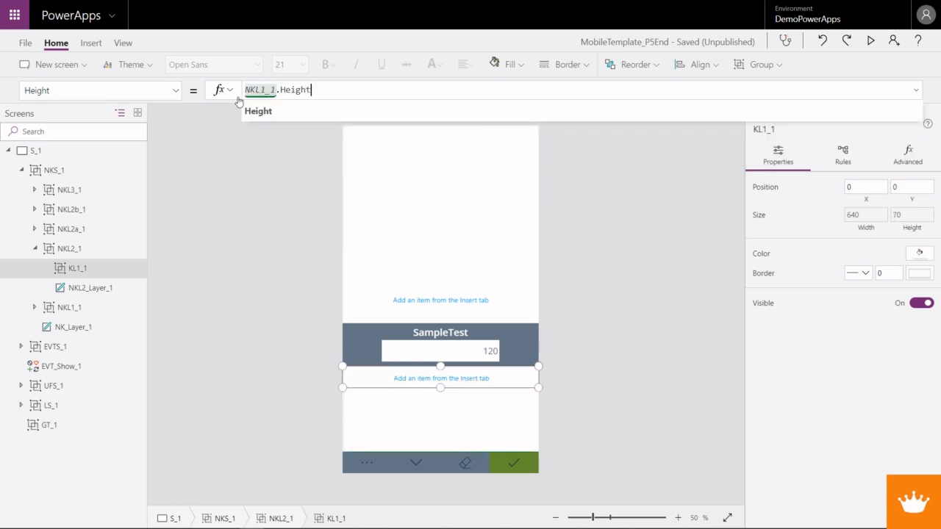
- Place three copies of the KL1_1 group directly inside the NKL2_1 group, moving any wrongly nested copy up to that level
{"action": "left_click", "coordinate": [86, 269]}
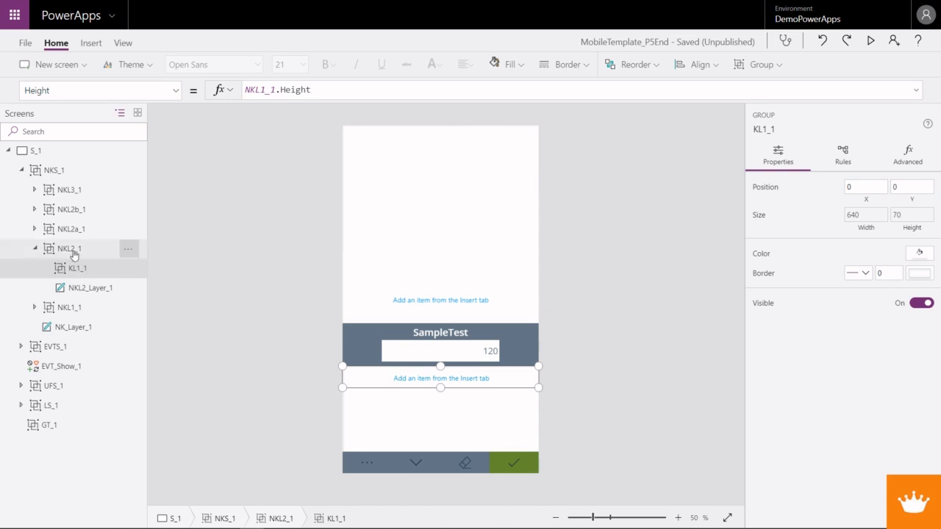
{"action": "left_click", "coordinate": [74, 249]}
{"action": "key", "text": "ctrl+v"}
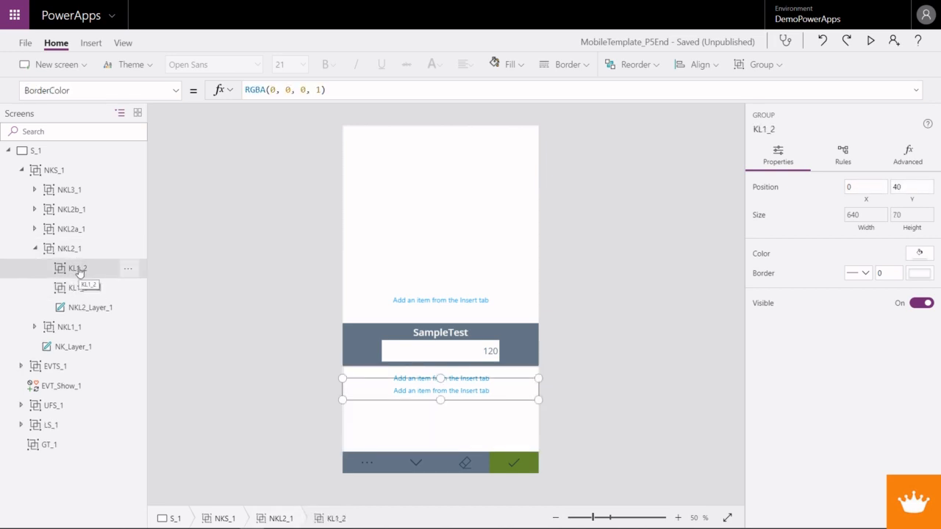
{"action": "left_click", "coordinate": [71, 250]}
{"action": "key", "text": "ctrl+v"}
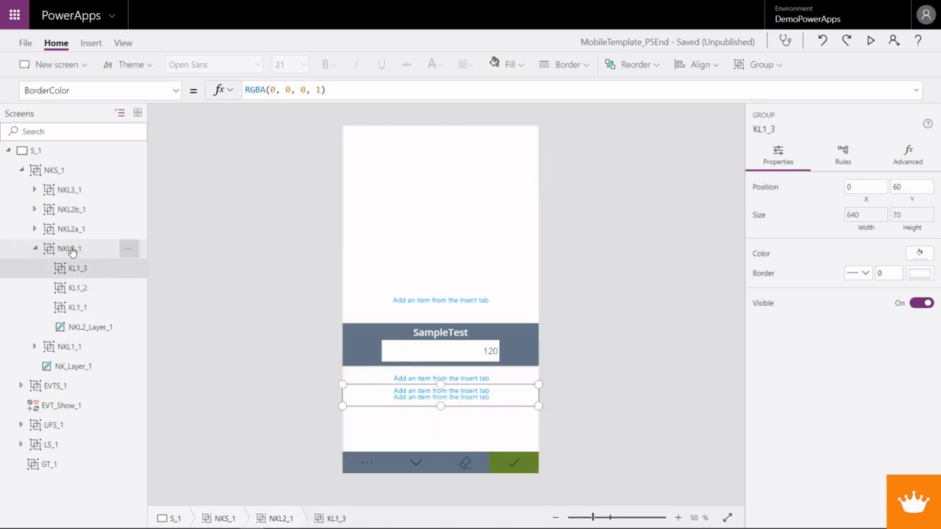
{"action": "key", "text": "ctrl+v"}
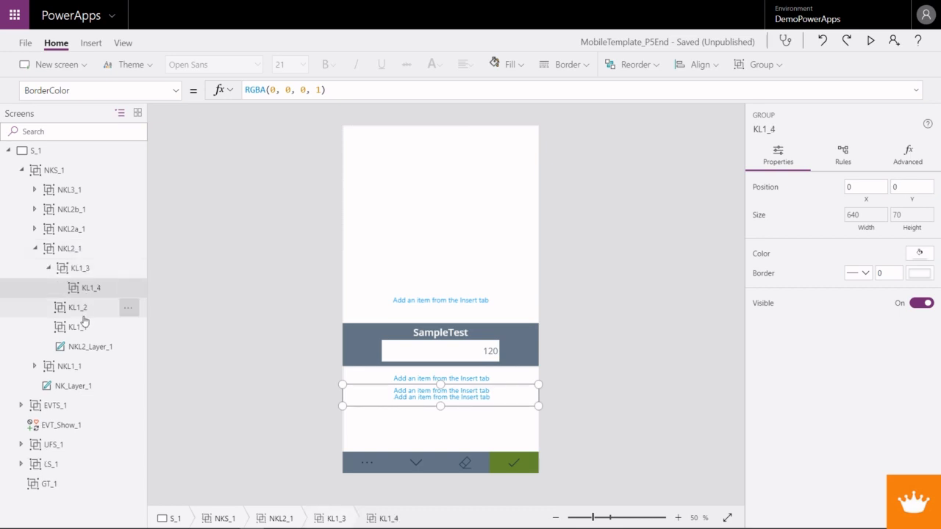
{"action": "key", "text": "ctrl+x"}
{"action": "left_click", "coordinate": [73, 250]}
{"action": "key", "text": "ctrl+v"}
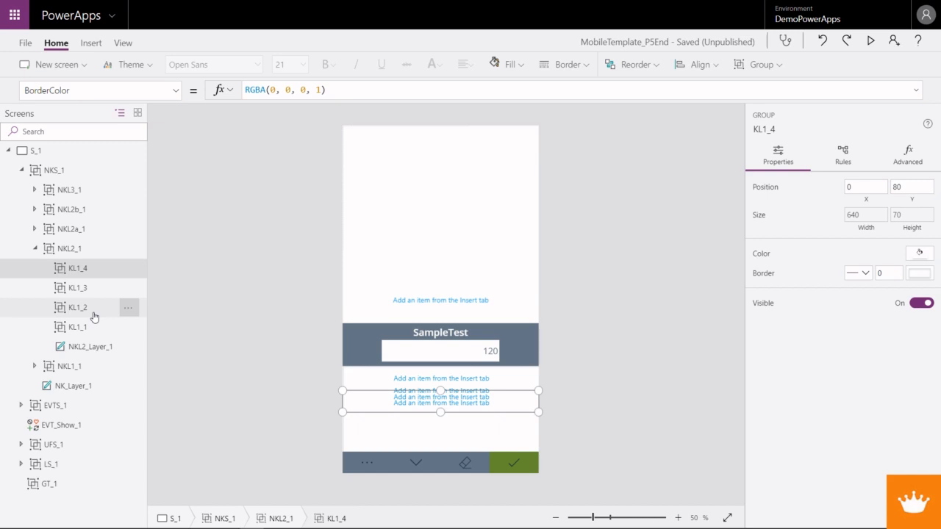
- Rename the KL1_2 group as KL2_1
{"action": "left_click", "coordinate": [95, 314]}
{"action": "right_click", "coordinate": [93, 315]}
{"action": "left_click", "coordinate": [125, 385]}
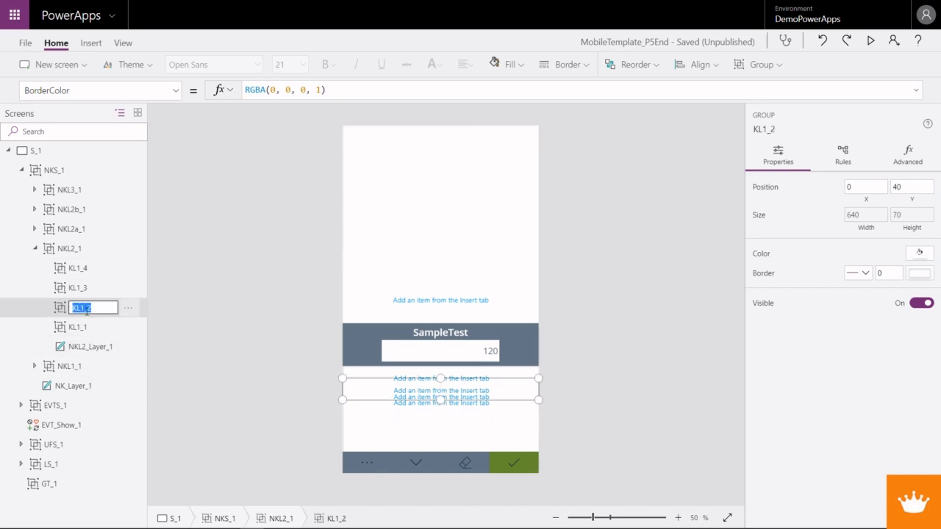
{"action": "left_click", "coordinate": [84, 308]}
{"action": "key", "text": "Return"}
- Set the Y formula of the KL2_1 group to KL1_1.Height and copy that formula
{"action": "left_click", "coordinate": [169, 97]}
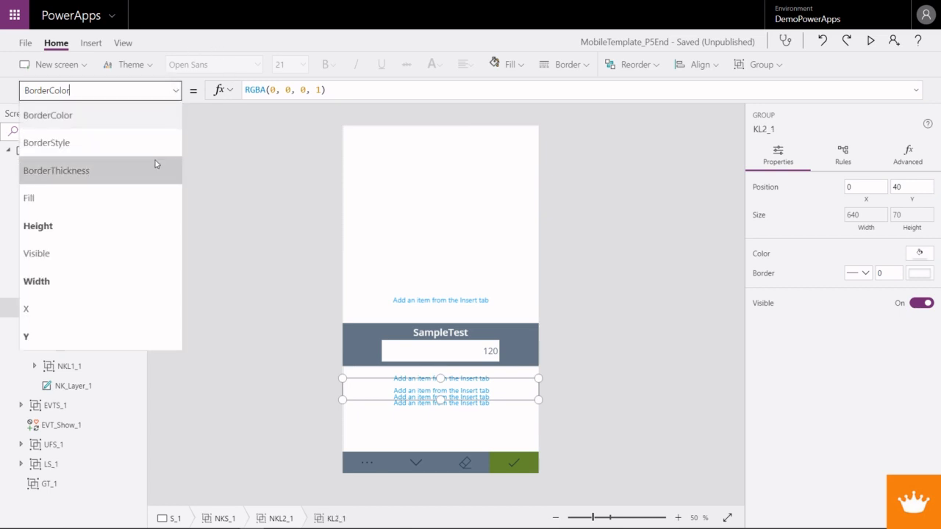
{"action": "left_click", "coordinate": [78, 336]}
{"action": "left_click_drag", "start_coordinate": [265, 92], "coordinate": [234, 94]}
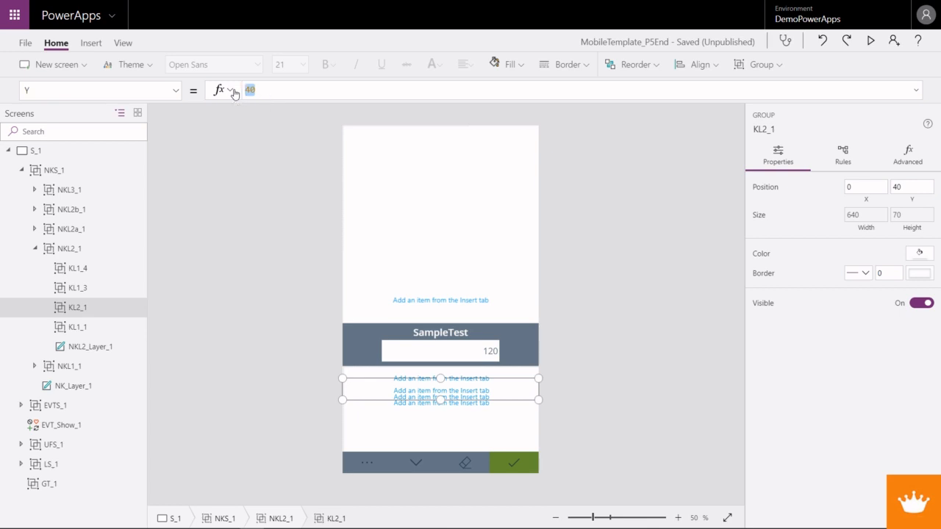
{"action": "type", "text": "KL"}
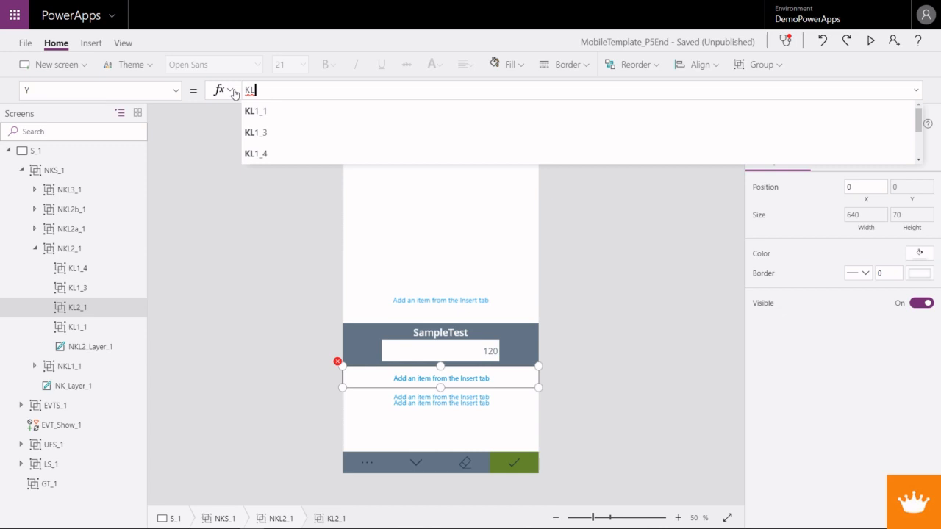
{"action": "key", "text": "Tab"}
{"action": "type", "text": ".Height"}
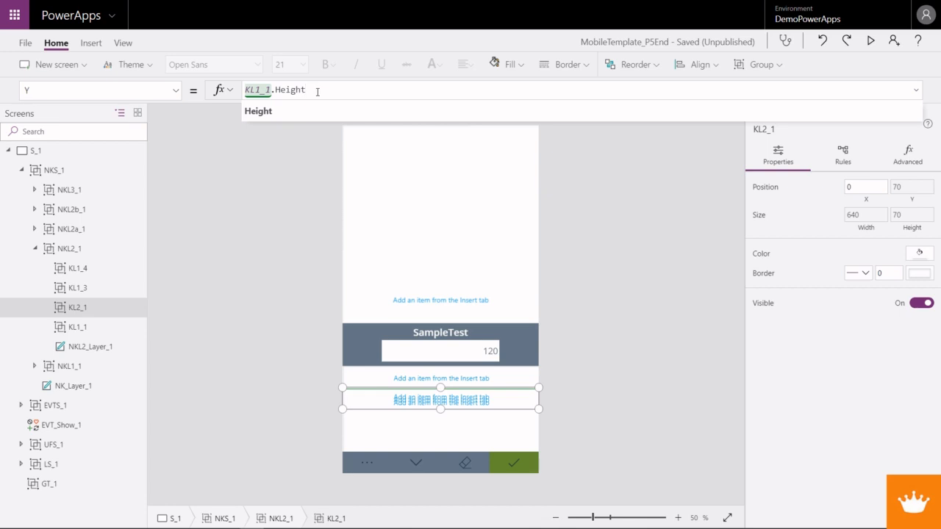
{"action": "left_click_drag", "start_coordinate": [318, 92], "coordinate": [243, 92]}
{"action": "key", "text": "ctrl+c"}
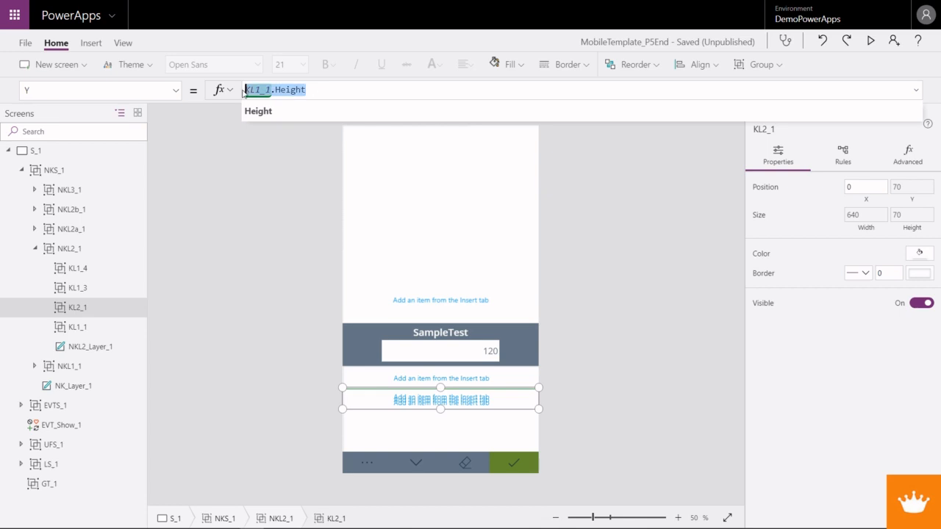
- Rename the KL1_3 group as KL3_1
{"action": "left_click", "coordinate": [132, 288]}
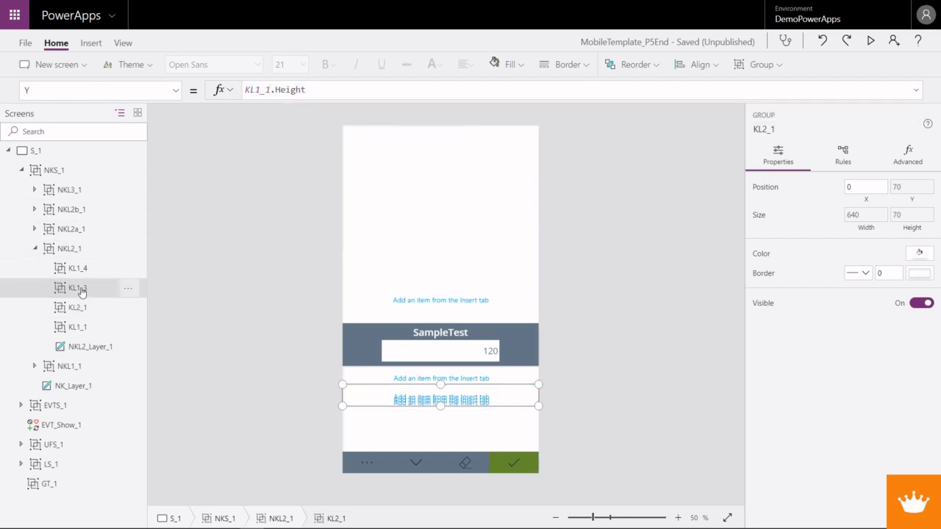
{"action": "right_click", "coordinate": [84, 290]}
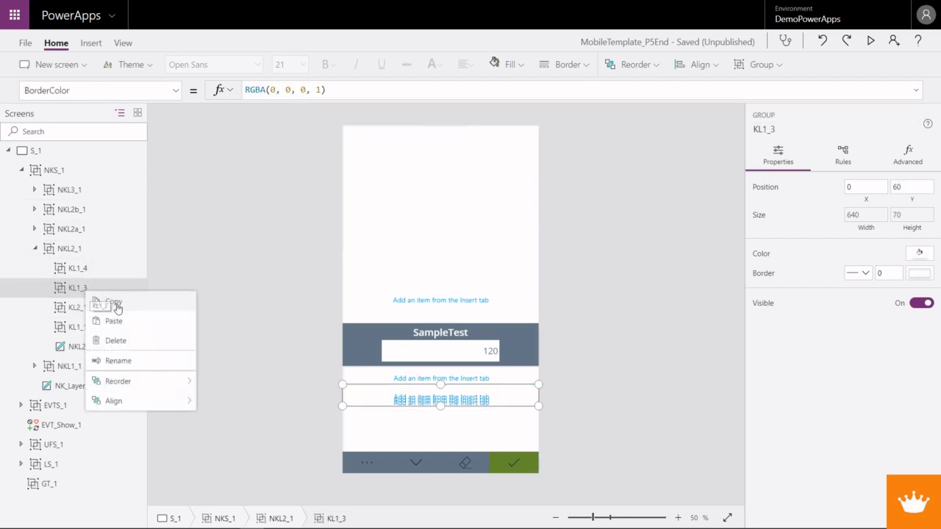
{"action": "left_click", "coordinate": [117, 361]}
{"action": "left_click", "coordinate": [86, 289]}
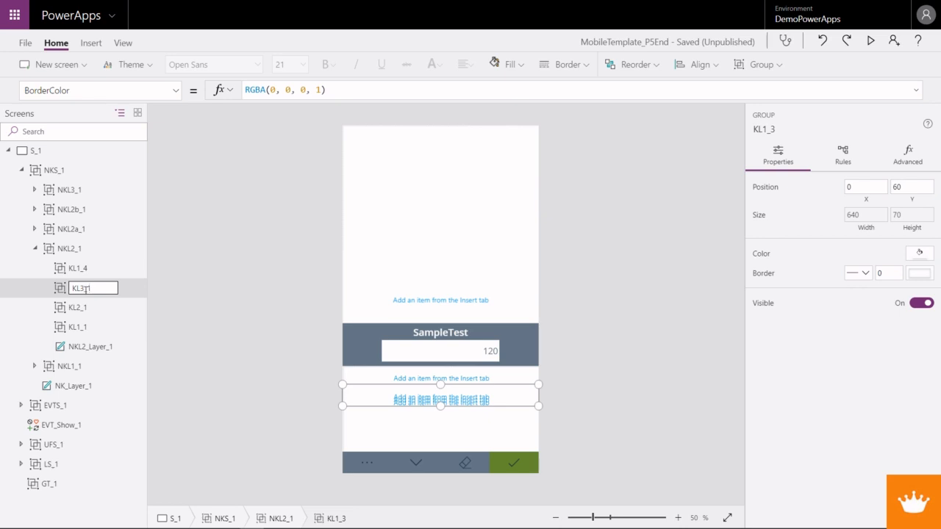
{"action": "key", "text": "Return"}
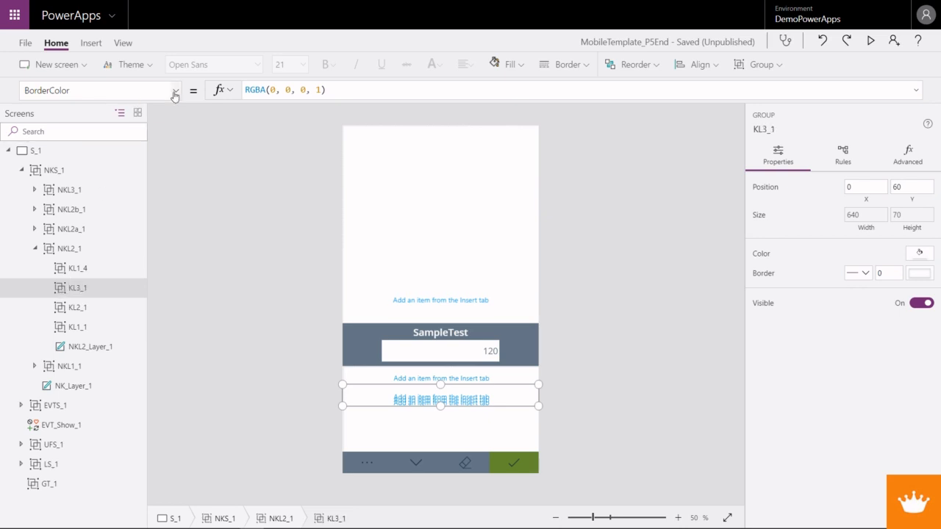
{"action": "left_click", "coordinate": [175, 92]}
{"action": "left_click", "coordinate": [110, 227]}
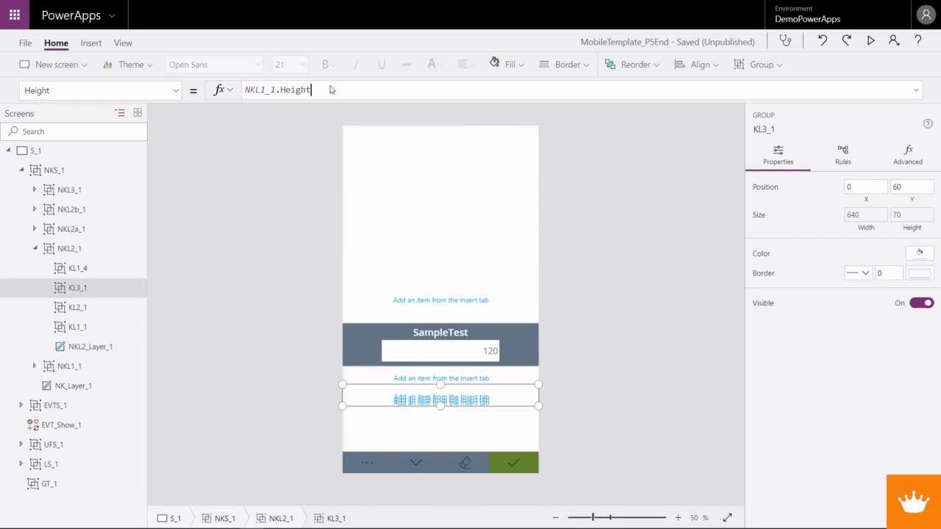
{"action": "left_click", "coordinate": [329, 89]}
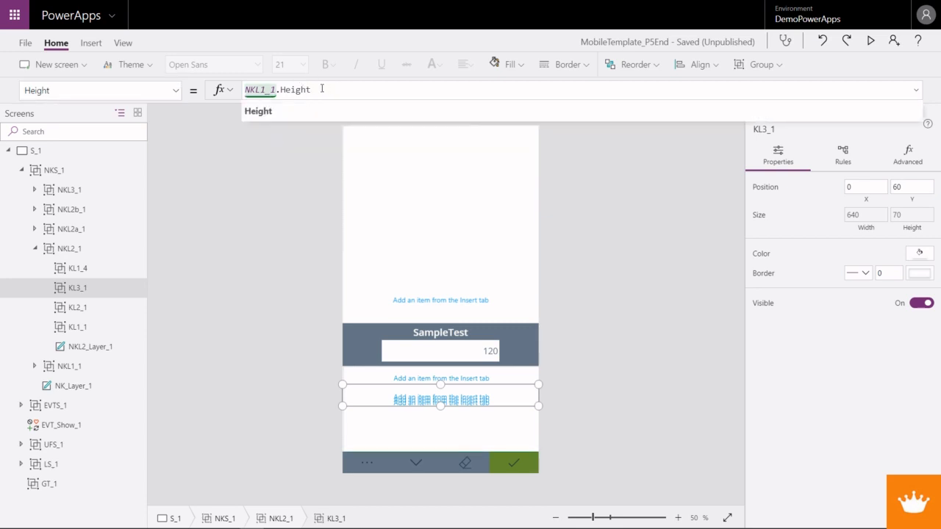
{"action": "type", "text": "+ KL1_1.Height"}
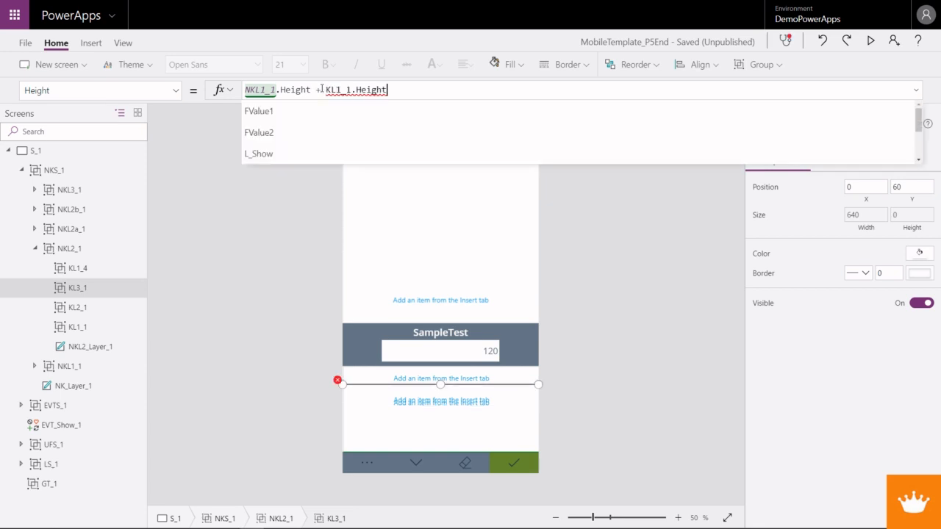
{"action": "key", "text": "BackSpace"}
{"action": "type", "text": "2"}
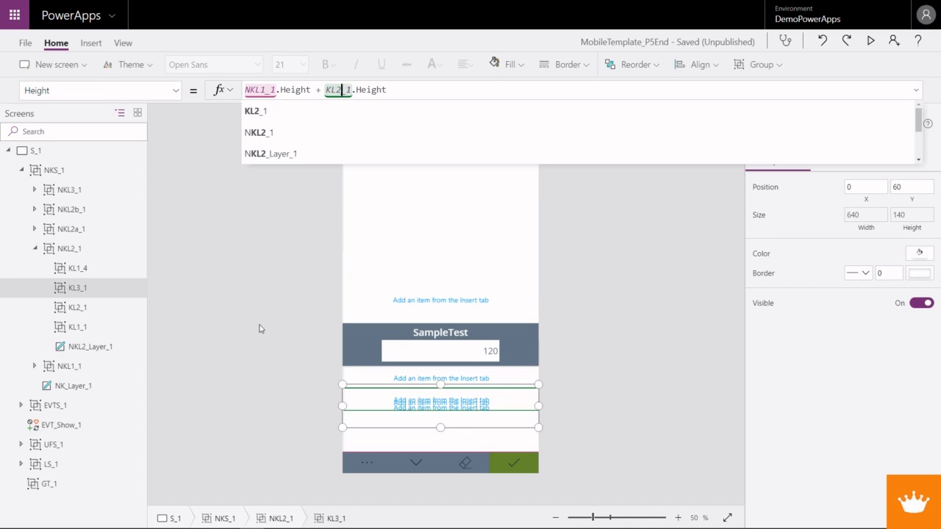
{"action": "left_click_drag", "start_coordinate": [404, 89], "coordinate": [311, 86]}
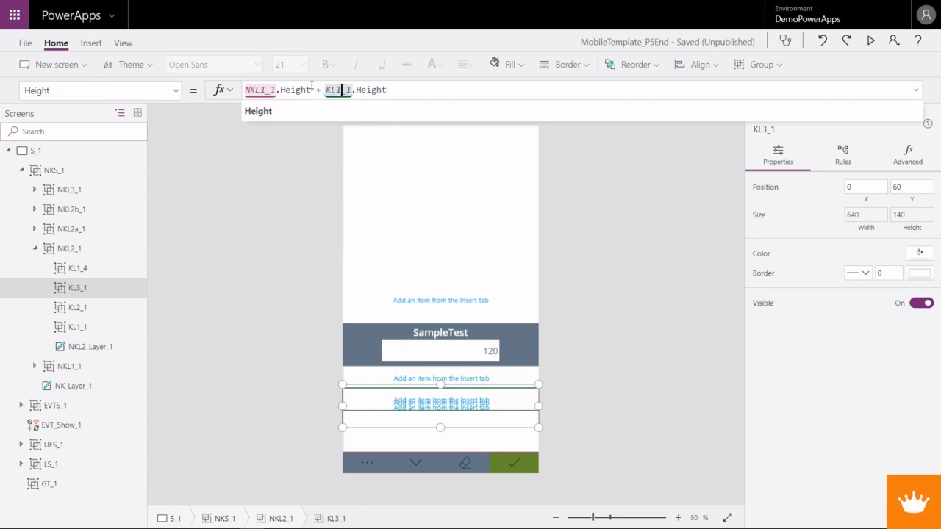
{"action": "key", "text": "BackSpace"}
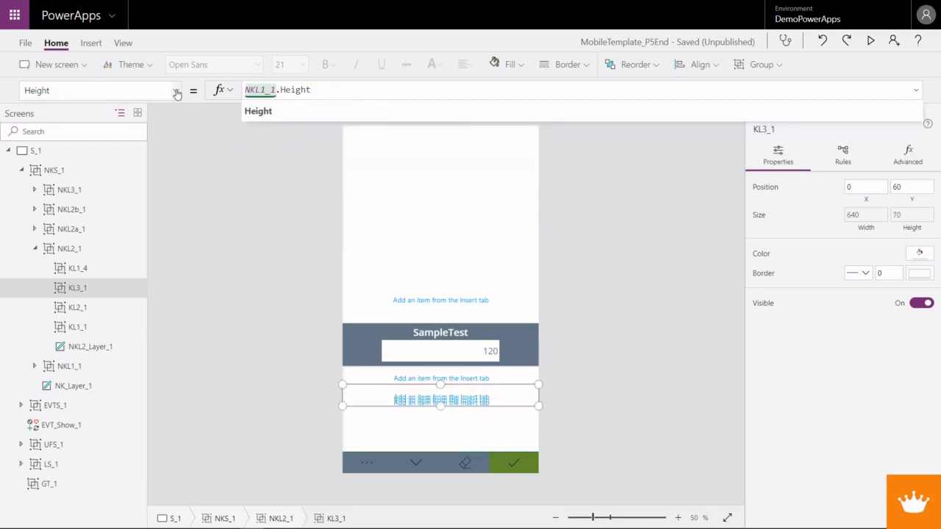
- Set the Y formula of the KL3_1 group to KL1_1.Height + KL2_1.Height, reusing the copied formula
{"action": "left_click", "coordinate": [174, 90]}
{"action": "left_click", "coordinate": [96, 332]}
{"action": "left_click_drag", "start_coordinate": [260, 90], "coordinate": [234, 91]}
{"action": "key", "text": "ctrl+v"}
{"action": "type", "text": "+ "}
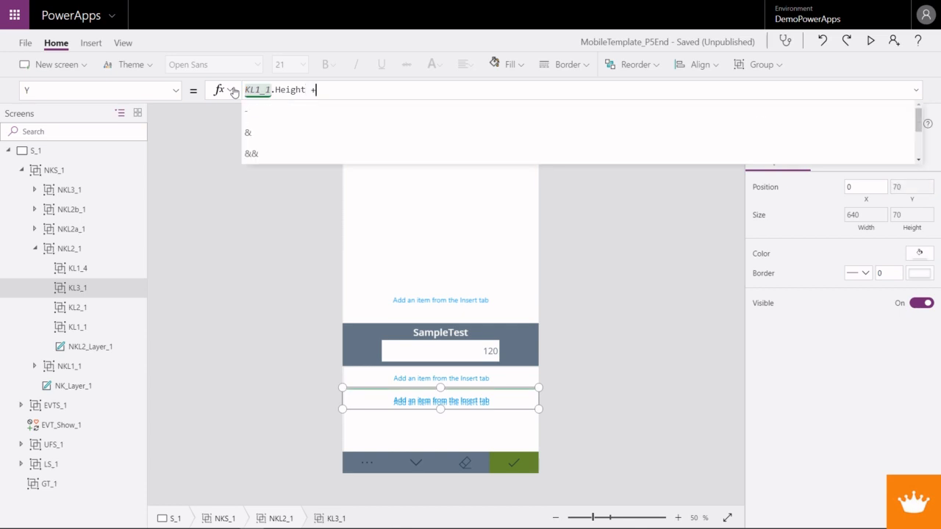
{"action": "type", "text": "KL"}
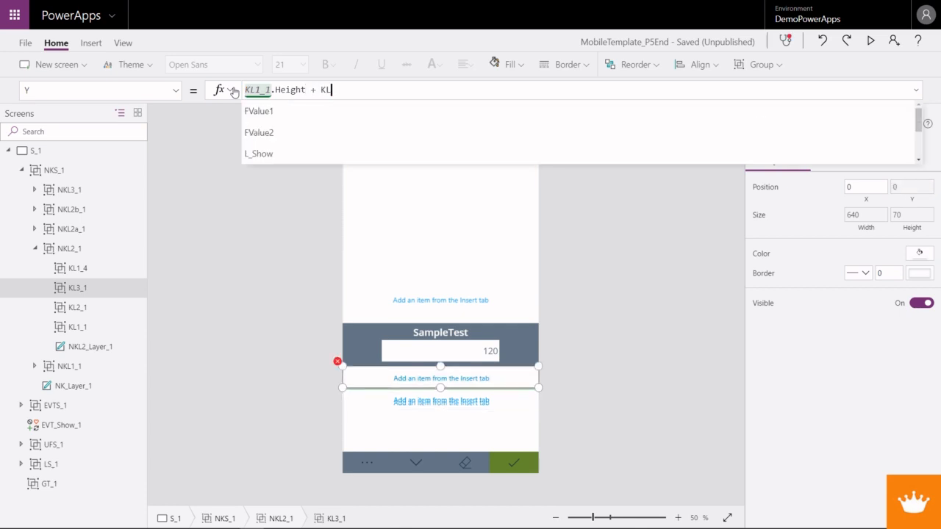
{"action": "type", "text": "2_1"}
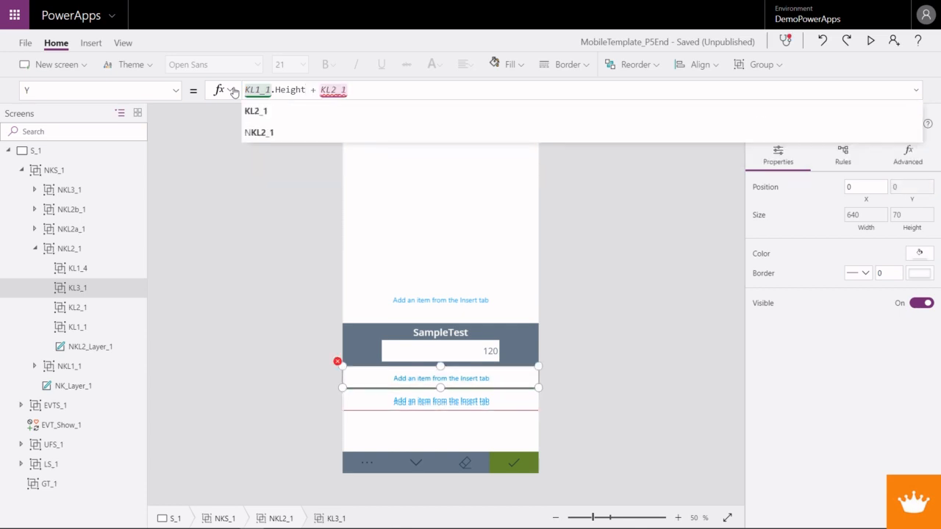
{"action": "type", "text": ".Height"}
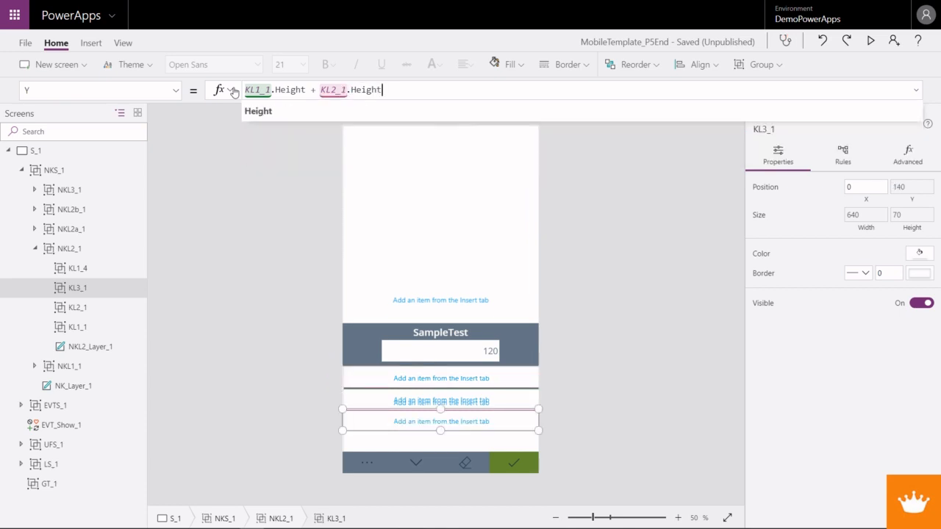
- Replace the Y formula of the KL3_1 group with KL1_1.Height * 2 and copy that formula
{"action": "left_click", "coordinate": [311, 91]}
{"action": "left_click_drag", "start_coordinate": [311, 92], "coordinate": [446, 89]}
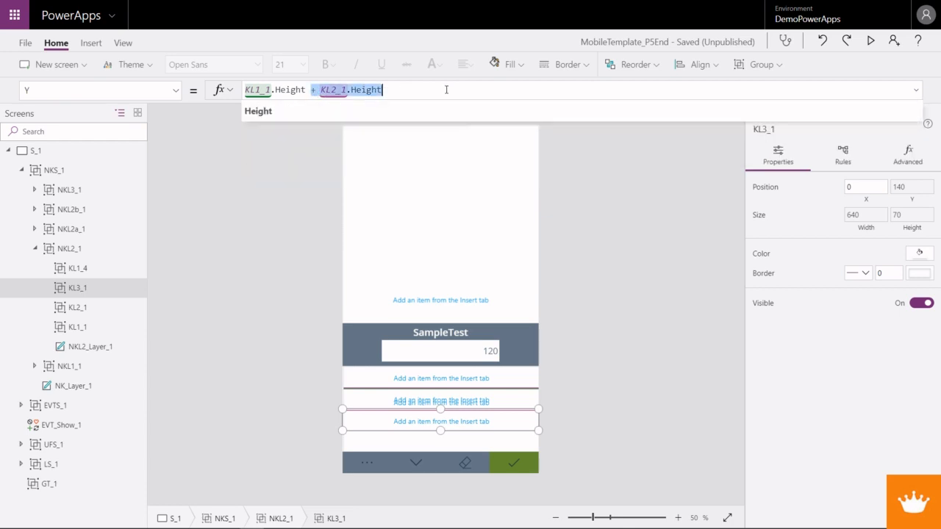
{"action": "type", "text": "* 2"}
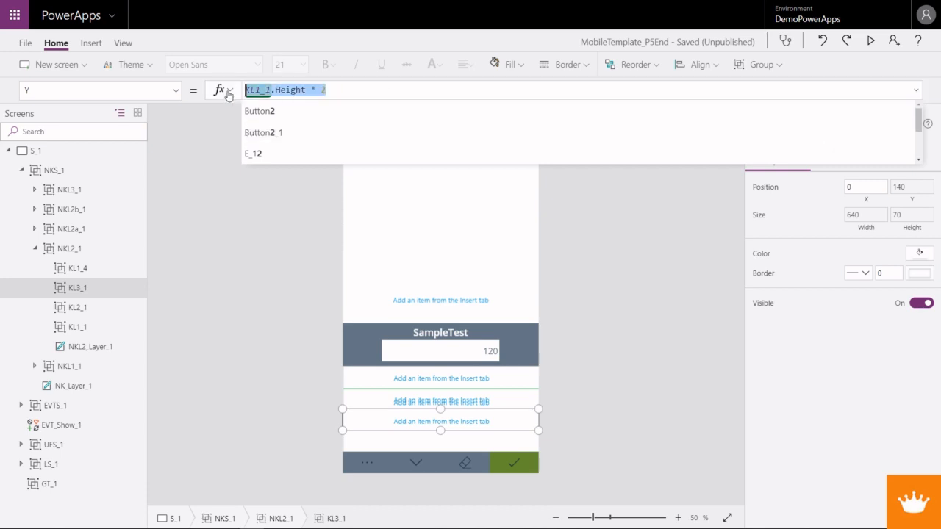
- Rename the KL1_4 group as KL4_1
{"action": "left_click", "coordinate": [68, 274]}
{"action": "right_click", "coordinate": [68, 273]}
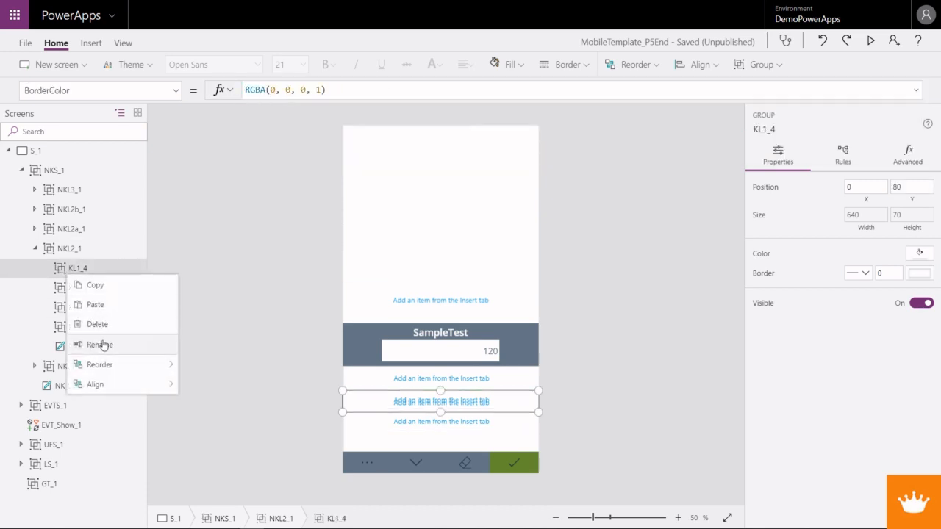
{"action": "left_click", "coordinate": [104, 342]}
{"action": "left_click", "coordinate": [83, 269]}
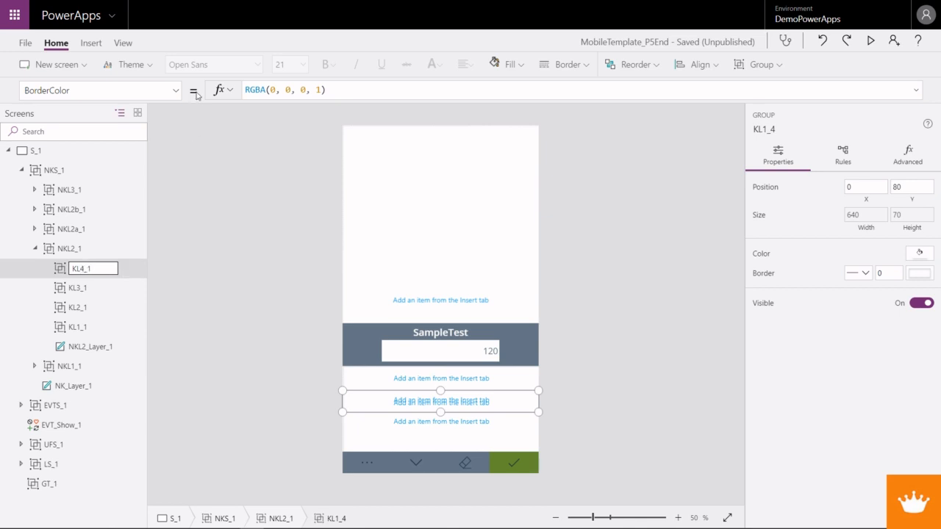
{"action": "key", "text": "Return"}
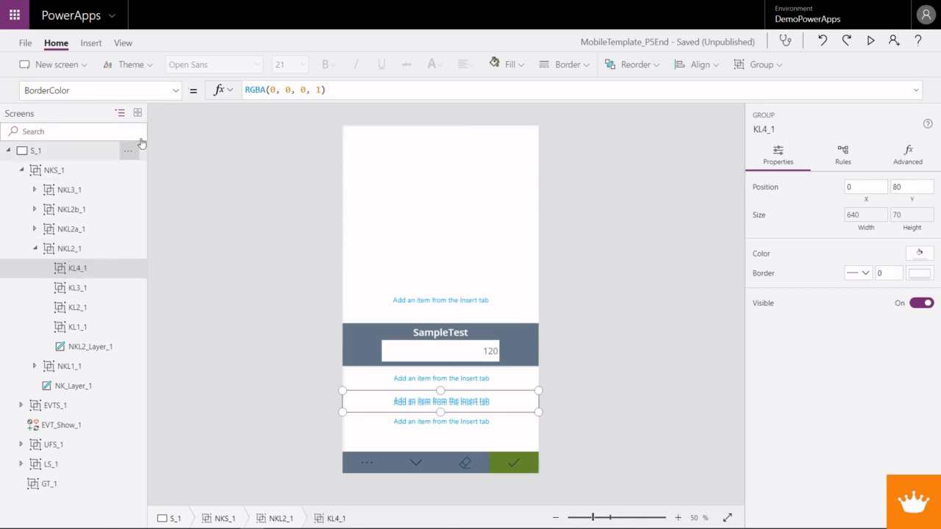
- Set the Y formula of the KL4_1 group to KL1_1.Height * 3, reusing the copied formula
{"action": "left_click", "coordinate": [175, 89]}
{"action": "left_click", "coordinate": [81, 335]}
{"action": "left_click_drag", "start_coordinate": [269, 90], "coordinate": [235, 92]}
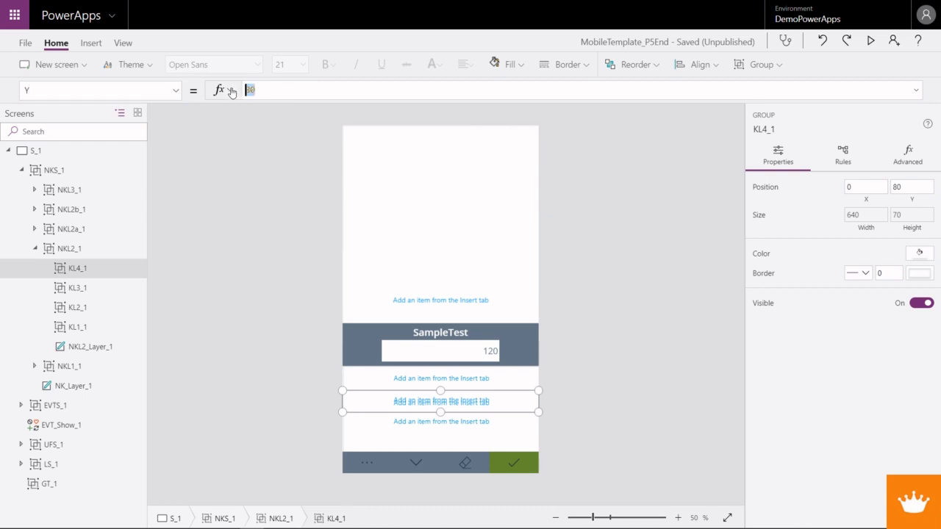
{"action": "type", "text": "KL1_1.Height * 2"}
{"action": "key", "text": "BackSpace"}
{"action": "type", "text": "3"}
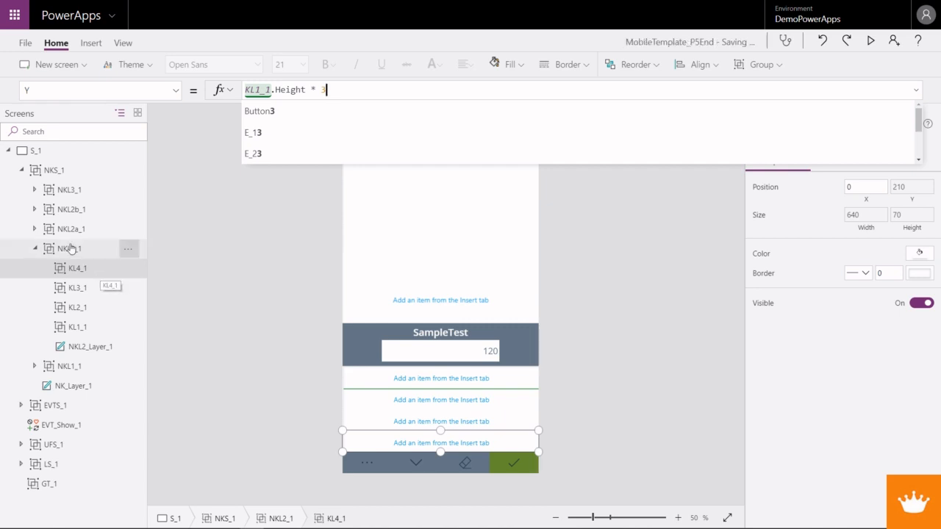
- Send the KL4_1 group backward until it sits directly below KL1_1 inside NKL2_1
{"action": "left_click", "coordinate": [644, 66]}
{"action": "left_click", "coordinate": [668, 157]}
{"action": "left_click", "coordinate": [668, 157]}
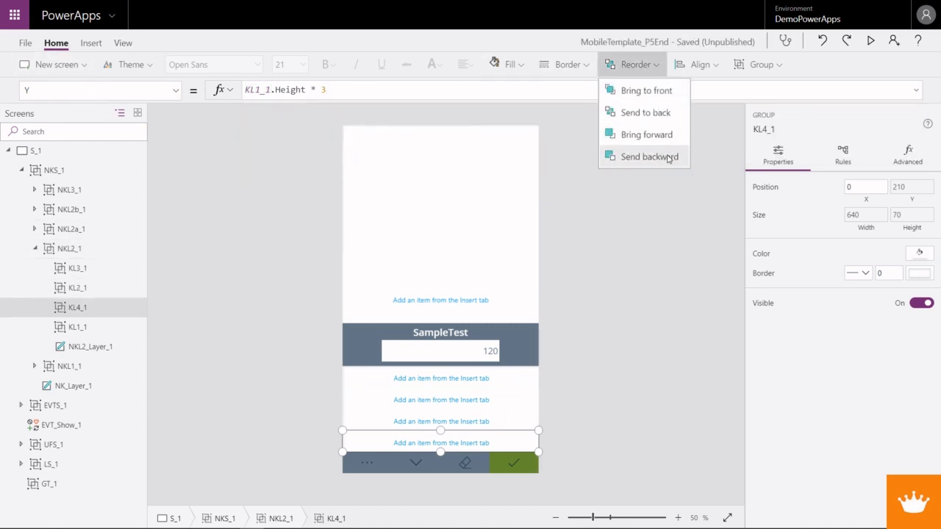
{"action": "left_click", "coordinate": [668, 157]}
- Send KL3_1 and KL2_1 backward so the groups in NKL2_1 are listed as KL1_1, KL2_1, KL3_1, KL4_1
{"action": "left_click", "coordinate": [97, 271]}
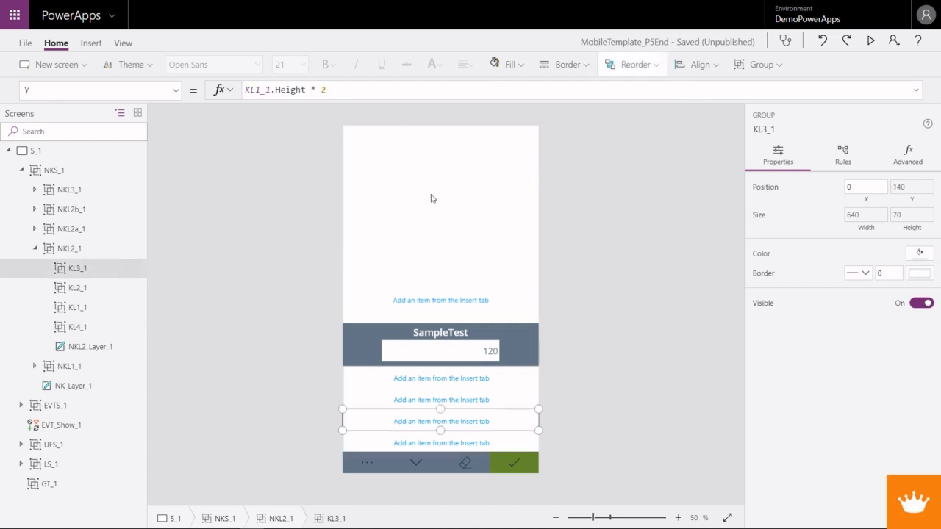
{"action": "left_click", "coordinate": [656, 66]}
{"action": "left_click", "coordinate": [668, 156]}
{"action": "left_click", "coordinate": [667, 156]}
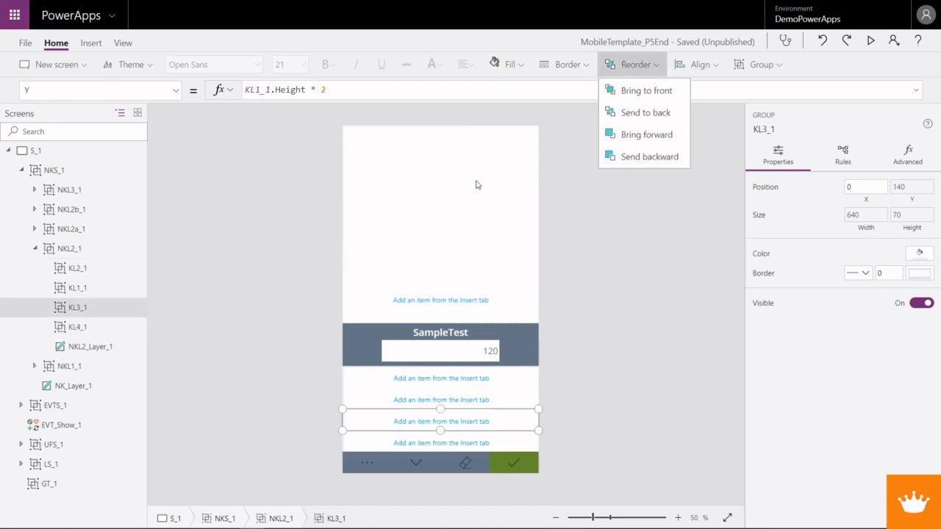
{"action": "left_click", "coordinate": [77, 268]}
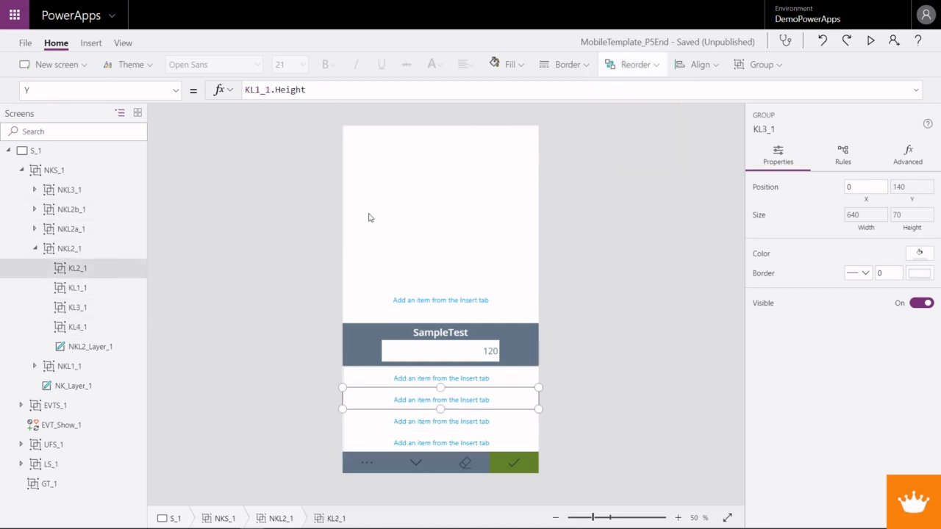
{"action": "left_click", "coordinate": [654, 69]}
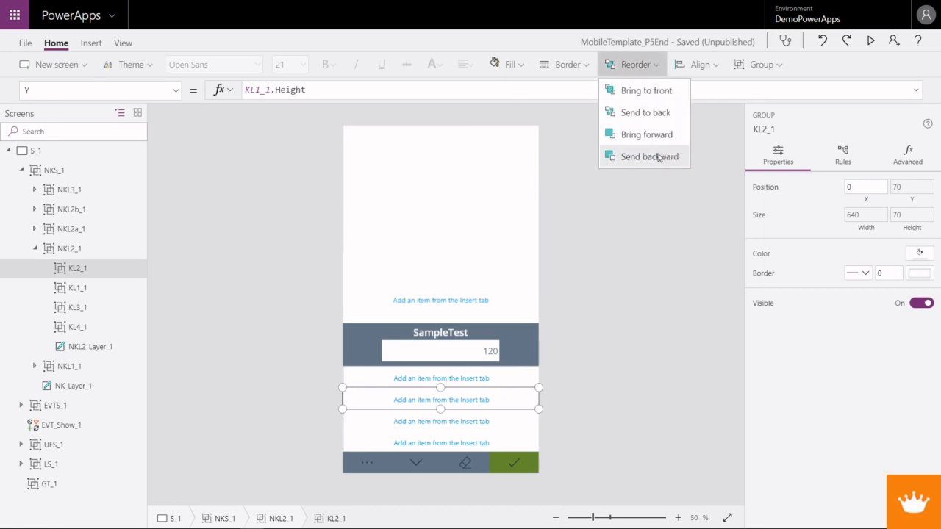
{"action": "left_click", "coordinate": [666, 157]}
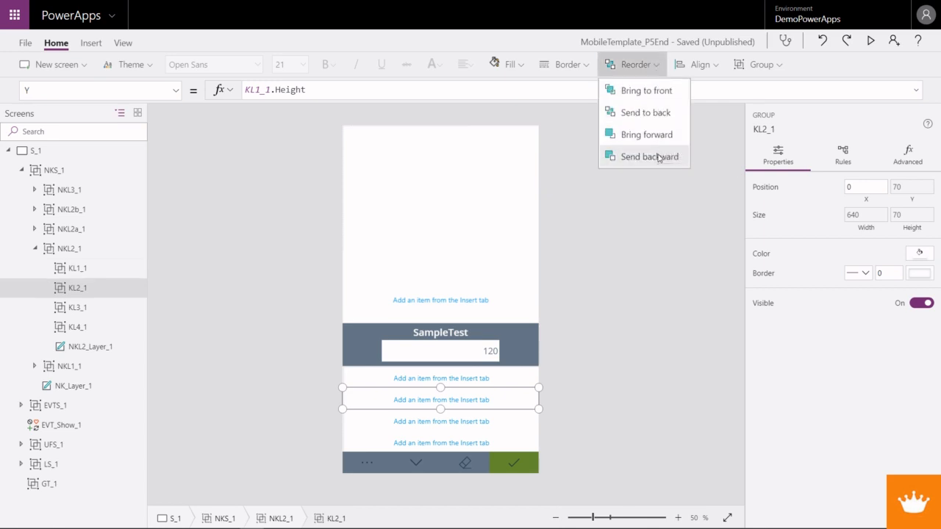
- Rename the KL1_1 group as KL123_1
{"action": "right_click", "coordinate": [73, 271]}
{"action": "left_click", "coordinate": [96, 343]}
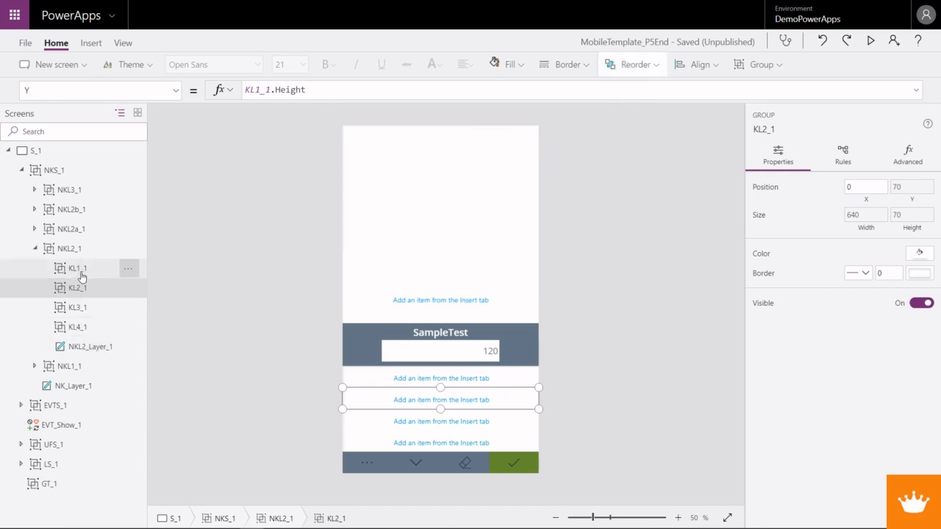
{"action": "right_click", "coordinate": [76, 272]}
{"action": "left_click", "coordinate": [110, 343]}
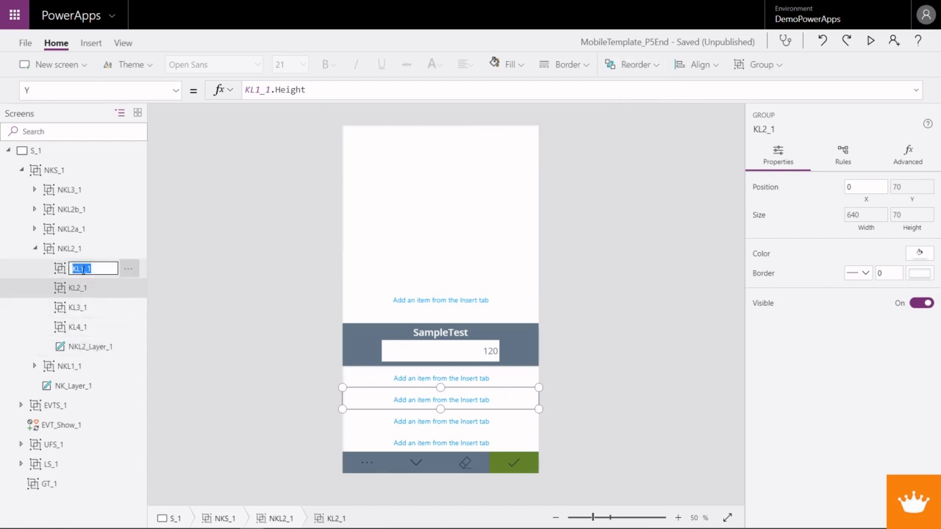
{"action": "left_click", "coordinate": [83, 271]}
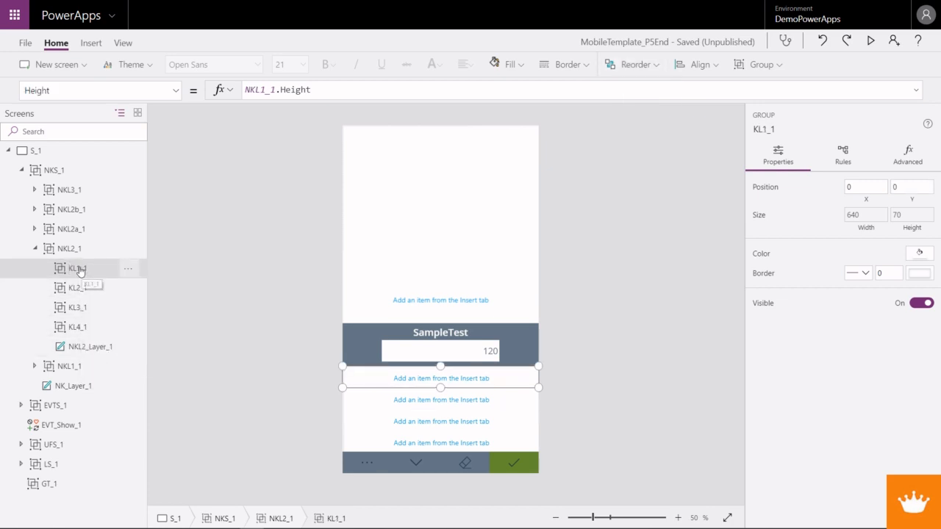
{"action": "right_click", "coordinate": [81, 271]}
{"action": "left_click", "coordinate": [109, 340]}
{"action": "left_click", "coordinate": [85, 268]}
{"action": "type", "text": "23"}
{"action": "key", "text": "Return"}
- Rename the KL2_1 group as KL456_1
{"action": "right_click", "coordinate": [77, 289]}
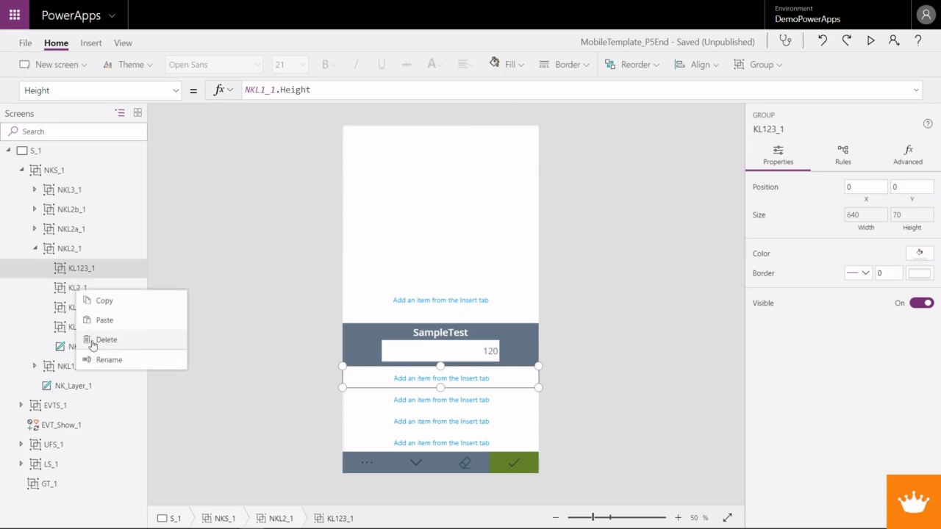
{"action": "left_click", "coordinate": [105, 359]}
{"action": "left_click", "coordinate": [82, 288]}
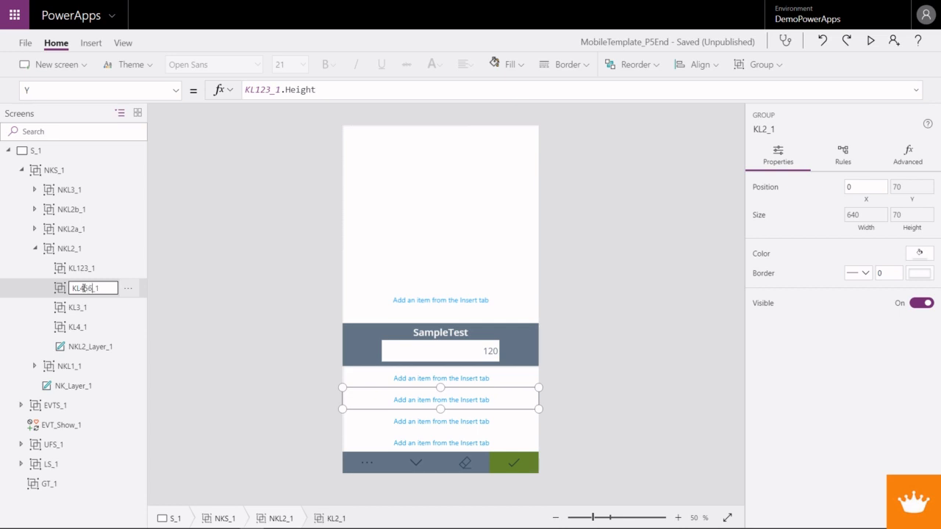
{"action": "key", "text": "Return"}
- Rename the KL3_1 group as KL789_1
{"action": "right_click", "coordinate": [77, 307]}
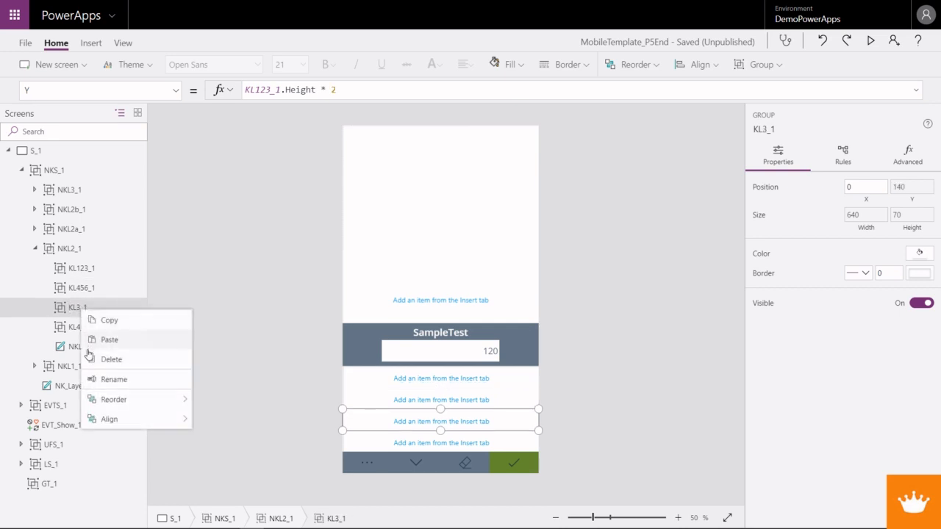
{"action": "left_click", "coordinate": [100, 379]}
{"action": "left_click", "coordinate": [86, 309]}
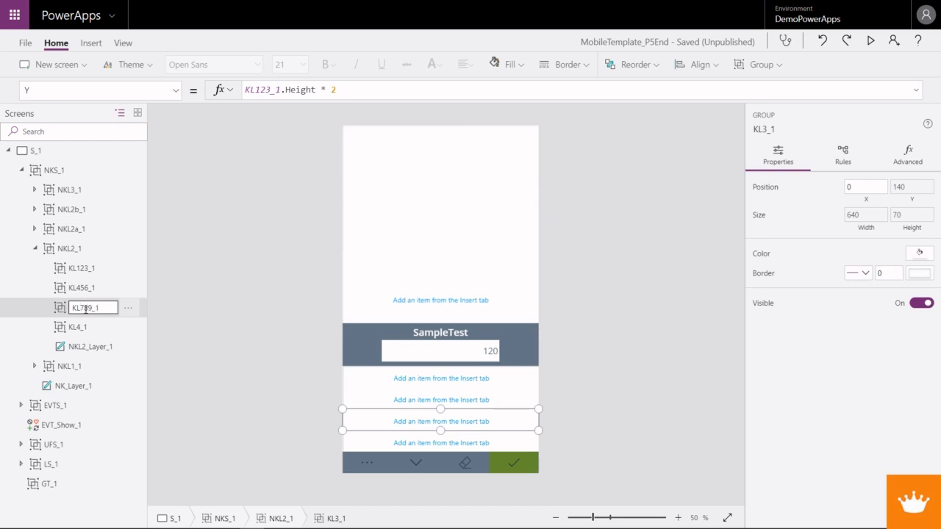
- Rename the KL4_1 group as KL0_1
{"action": "left_click", "coordinate": [76, 327]}
{"action": "right_click", "coordinate": [80, 329]}
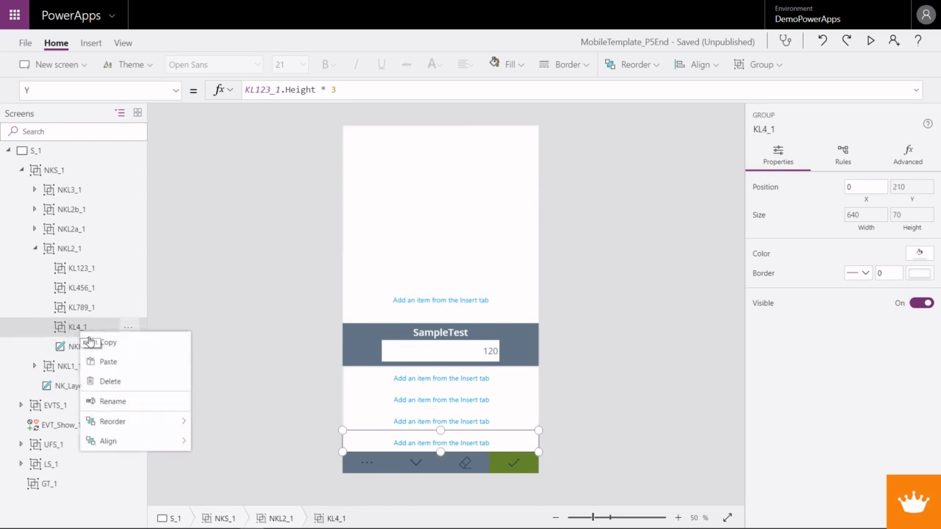
{"action": "left_click", "coordinate": [111, 401]}
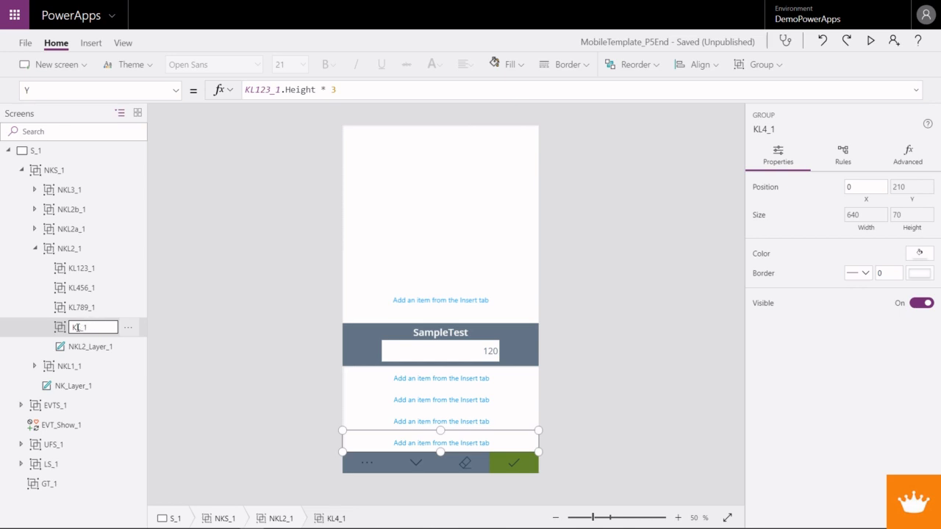
{"action": "key", "text": "Return"}
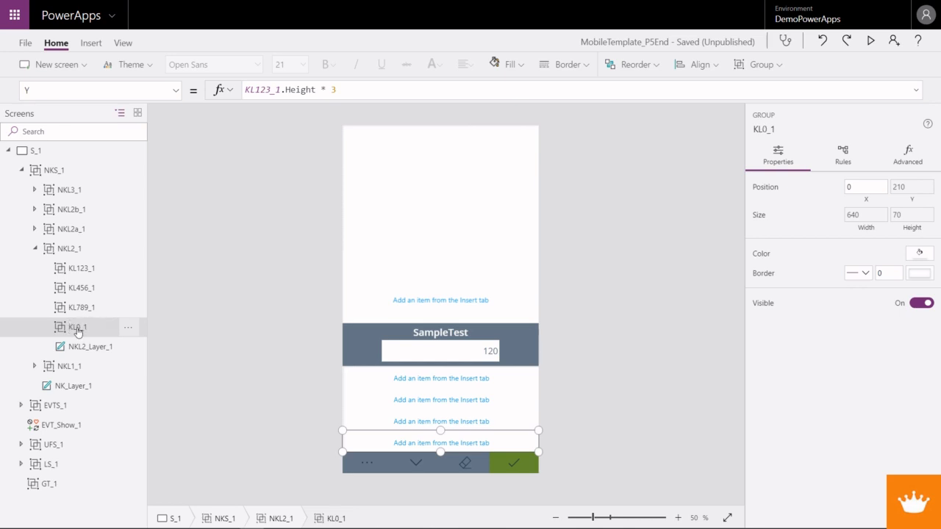
- Insert a button into the KL123_1 group
{"action": "left_click", "coordinate": [77, 268]}
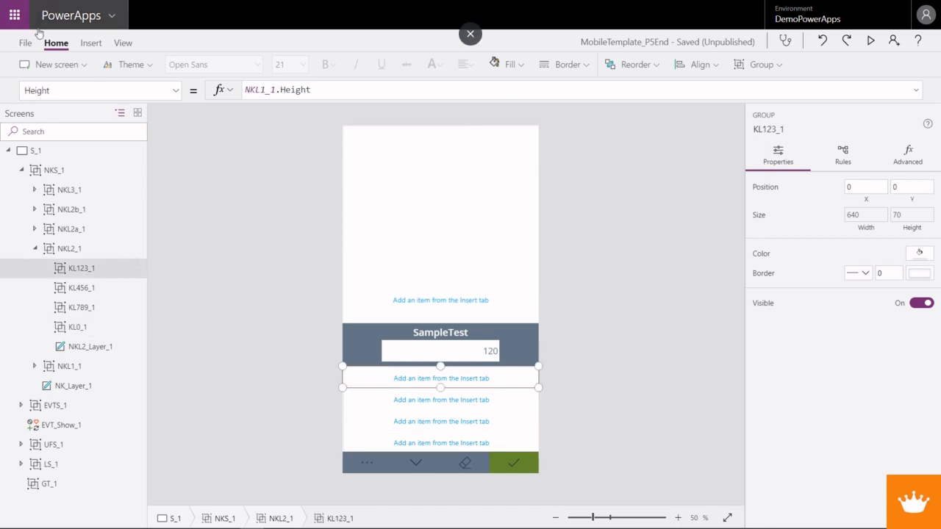
{"action": "left_click", "coordinate": [91, 42]}
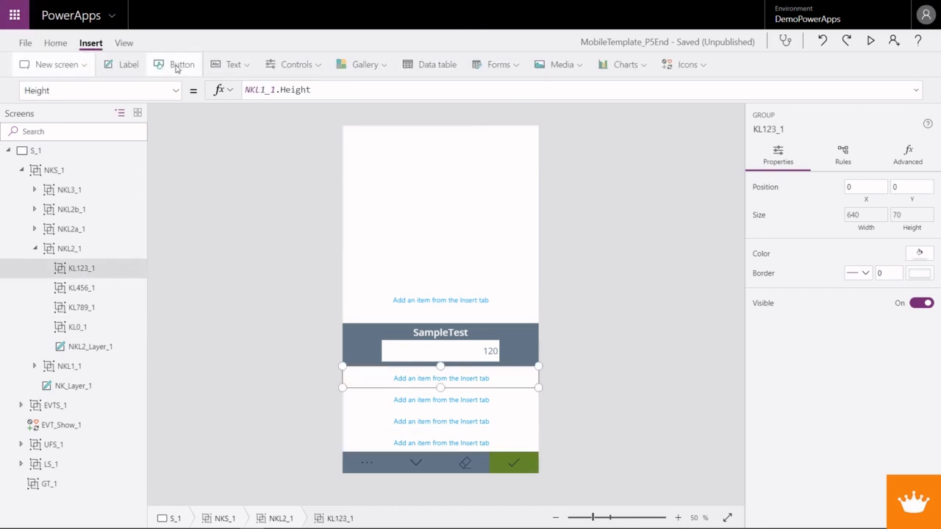
{"action": "left_click", "coordinate": [177, 66]}
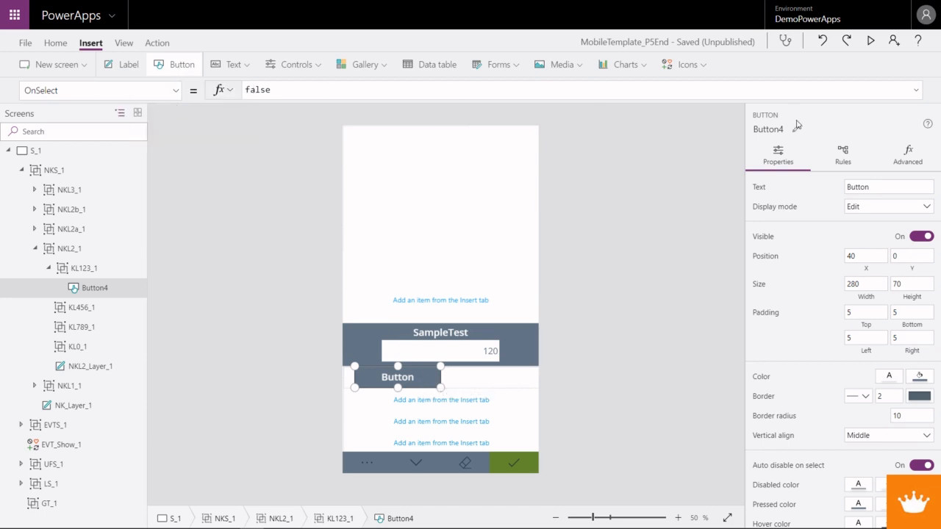
- Set the Visible formula of the new button in KL123_1 to Parent.Width / 3
{"action": "left_click", "coordinate": [176, 90]}
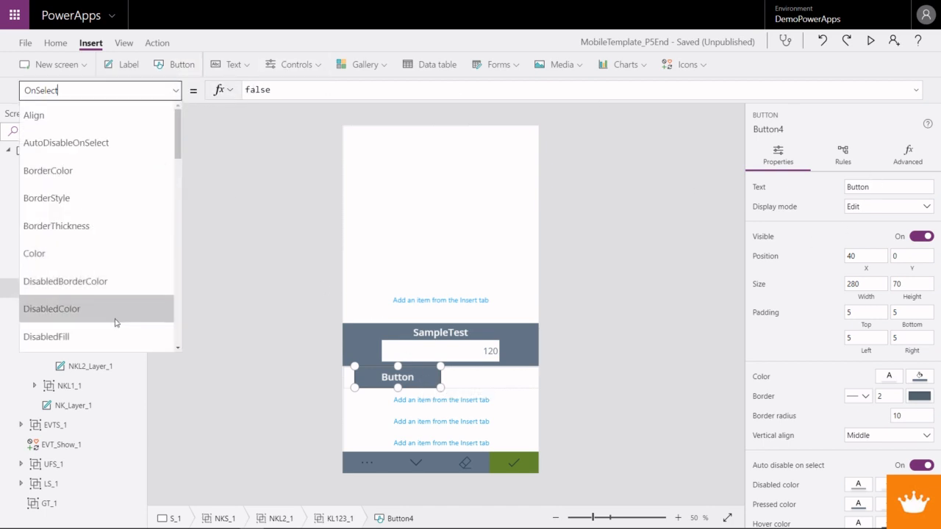
{"action": "scroll", "coordinate": [102, 324], "scroll_direction": "down", "scroll_amount": 3}
{"action": "scroll", "coordinate": [101, 332], "scroll_direction": "down", "scroll_amount": 9}
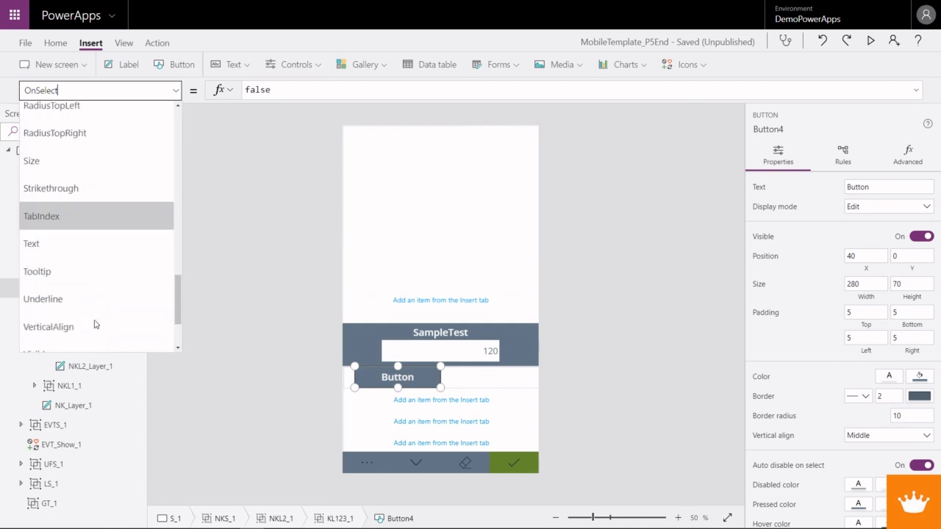
{"action": "left_click", "coordinate": [44, 263]}
{"action": "left_click_drag", "start_coordinate": [285, 89], "coordinate": [244, 90]}
{"action": "type", "text": "P"}
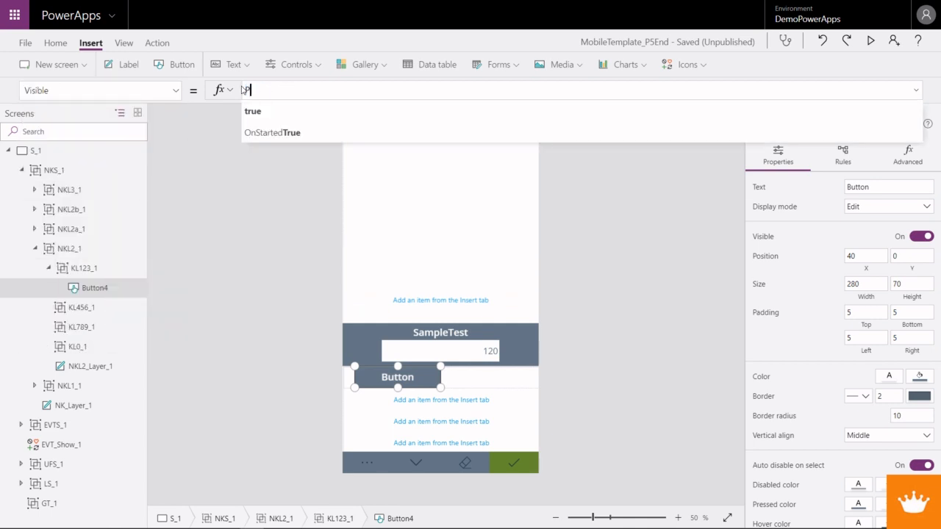
{"action": "type", "text": "aretn."}
{"action": "key", "text": "BackSpace"}
{"action": "key", "text": "BackSpace"}
{"action": "key", "text": "BackSpace"}
{"action": "type", "text": "m"}
{"action": "key", "text": "BackSpace"}
{"action": "type", "text": "nt.Width"}
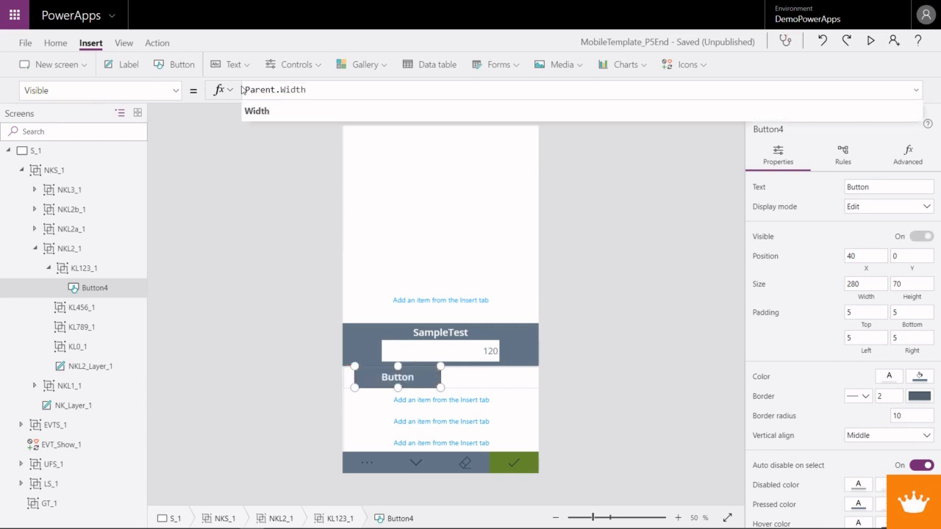
{"action": "type", "text": " / 3"}
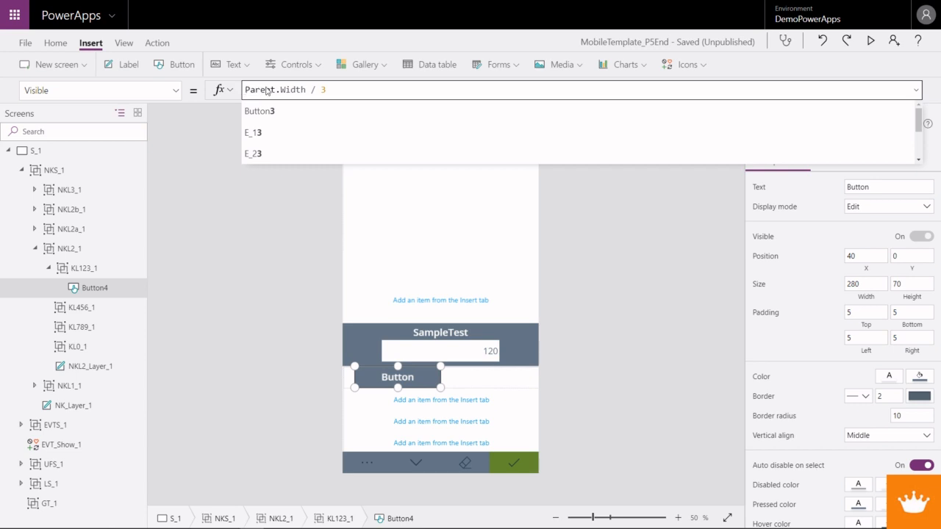
- Rename the button inside the KL123_1 group as K_1
{"action": "right_click", "coordinate": [104, 290]}
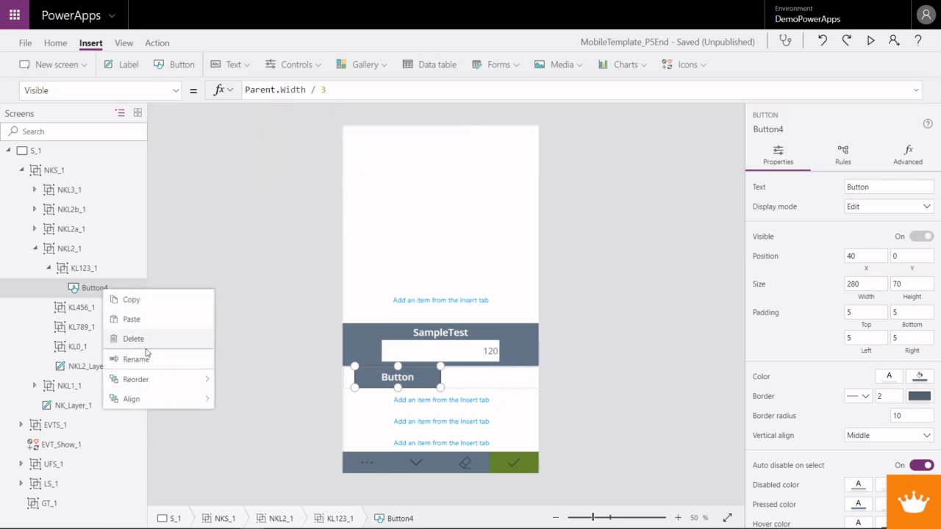
{"action": "left_click", "coordinate": [136, 359]}
{"action": "type", "text": "K1"}
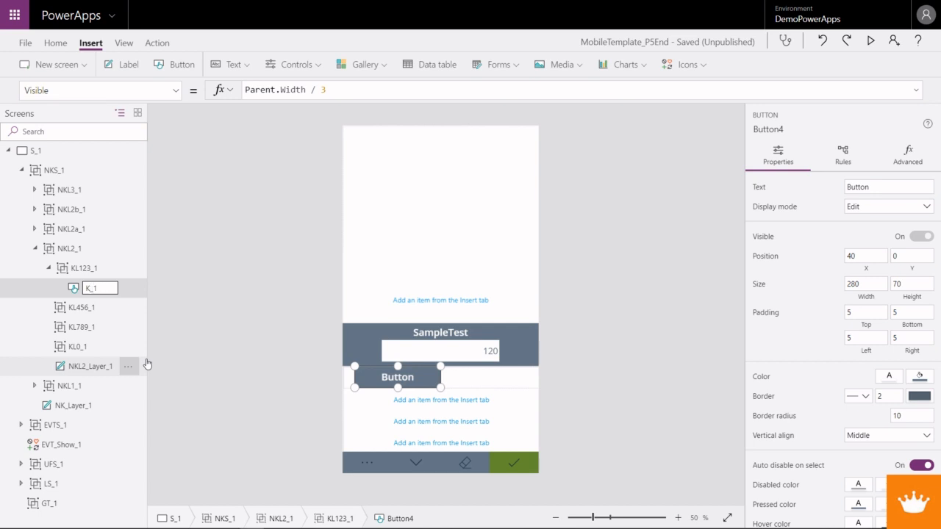
{"action": "key", "text": "Return"}
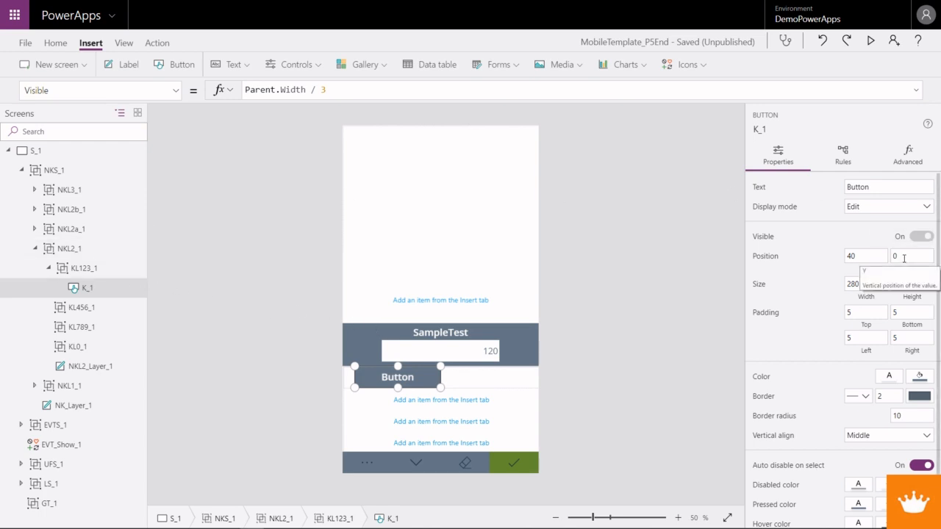
- Set the X position of the K_1 button to 0
{"action": "left_click", "coordinate": [876, 256]}
{"action": "type", "text": "0"}
{"action": "key", "text": "Tab"}
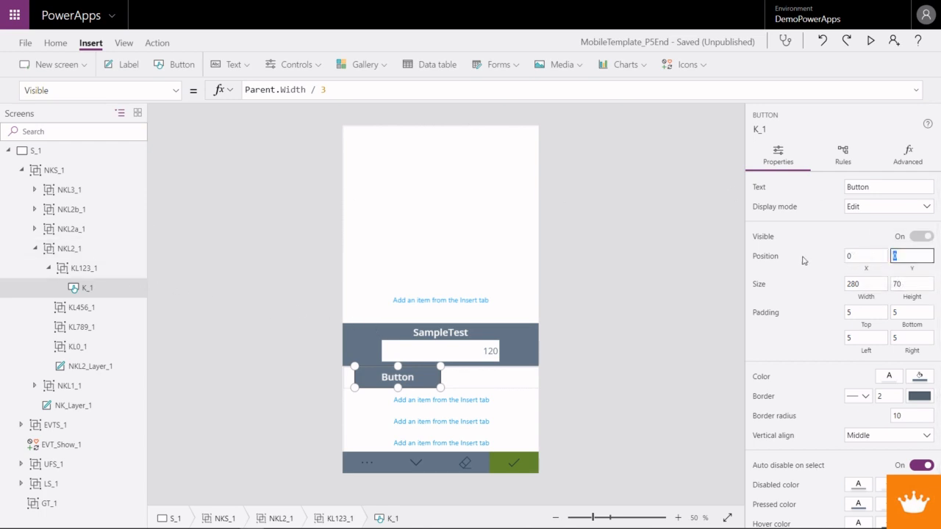
- Make the K_1 button's background transparent by setting its Fill to RGBA(100, 118, 132, 0)
{"action": "left_click", "coordinate": [176, 90]}
{"action": "scroll", "coordinate": [125, 276], "scroll_direction": "up", "scroll_amount": 3}
{"action": "scroll", "coordinate": [118, 242], "scroll_direction": "up", "scroll_amount": 1}
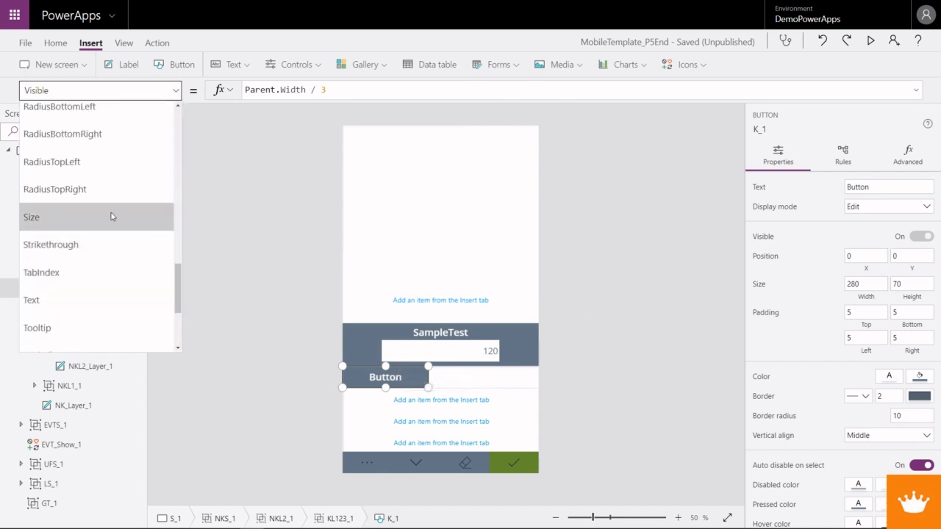
{"action": "scroll", "coordinate": [112, 216], "scroll_direction": "up", "scroll_amount": 7}
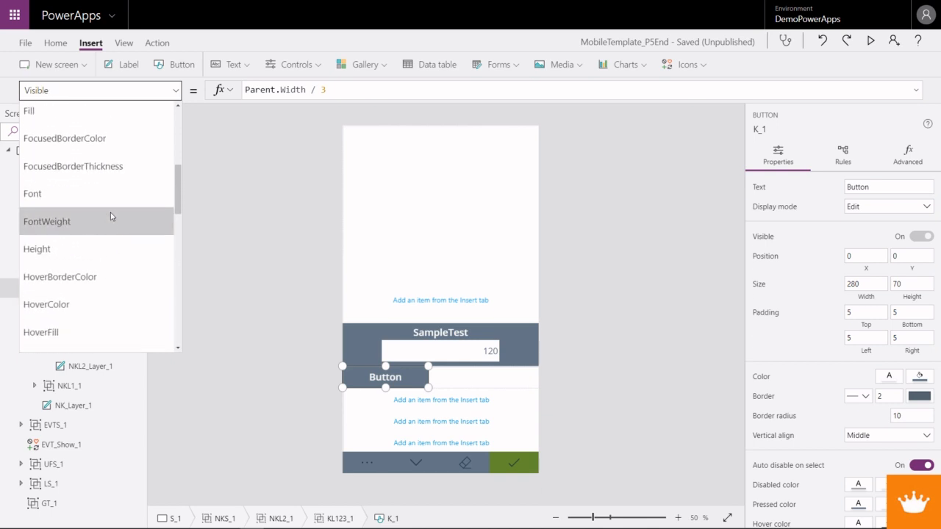
{"action": "scroll", "coordinate": [110, 212], "scroll_direction": "up", "scroll_amount": 1}
{"action": "left_click", "coordinate": [117, 236]}
{"action": "left_click", "coordinate": [351, 89]}
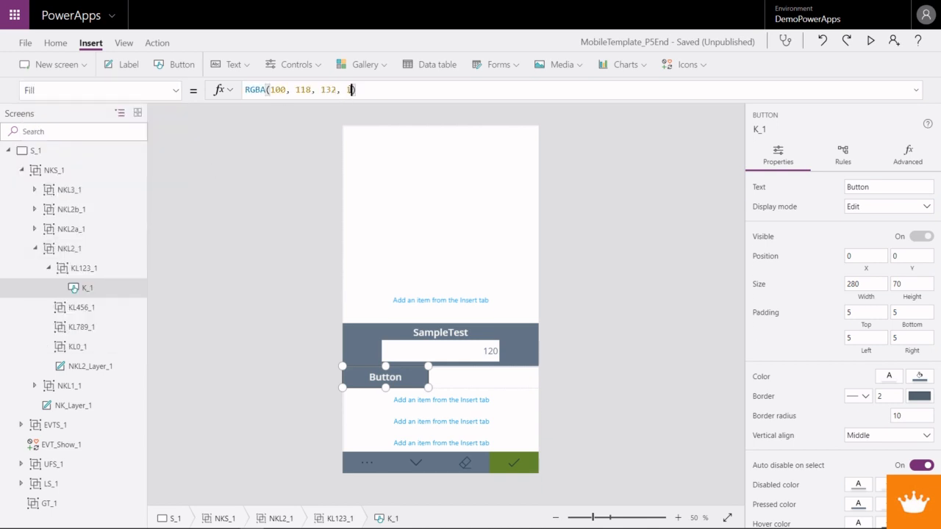
{"action": "key", "text": "BackSpace"}
{"action": "type", "text": "0"}
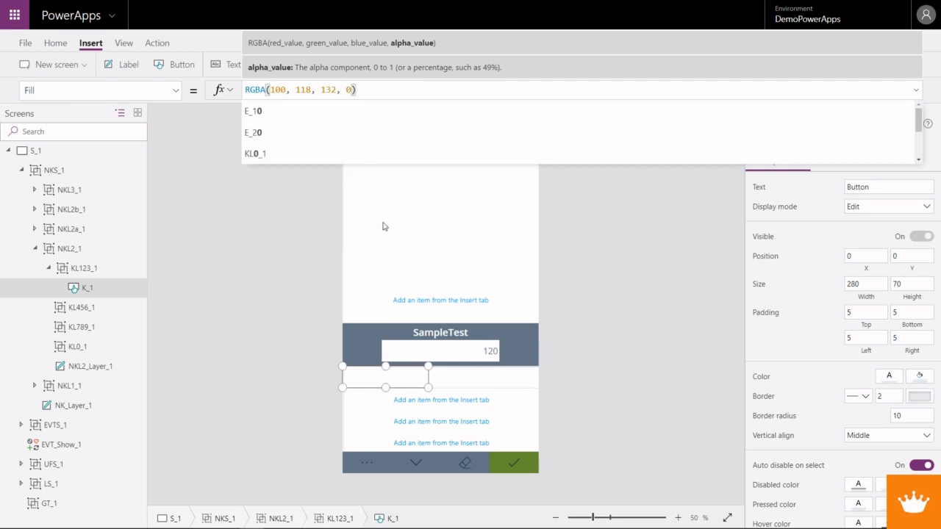
{"action": "left_click", "coordinate": [413, 385]}
{"action": "left_click", "coordinate": [413, 385]}
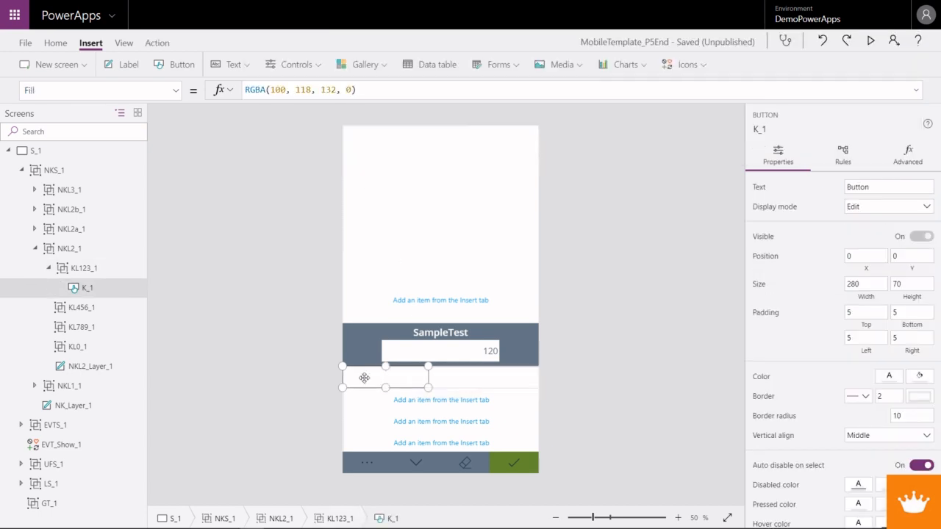
- Set the Visible property of the K_1 button to true
{"action": "left_click", "coordinate": [176, 89]}
{"action": "scroll", "coordinate": [93, 304], "scroll_direction": "down", "scroll_amount": 10}
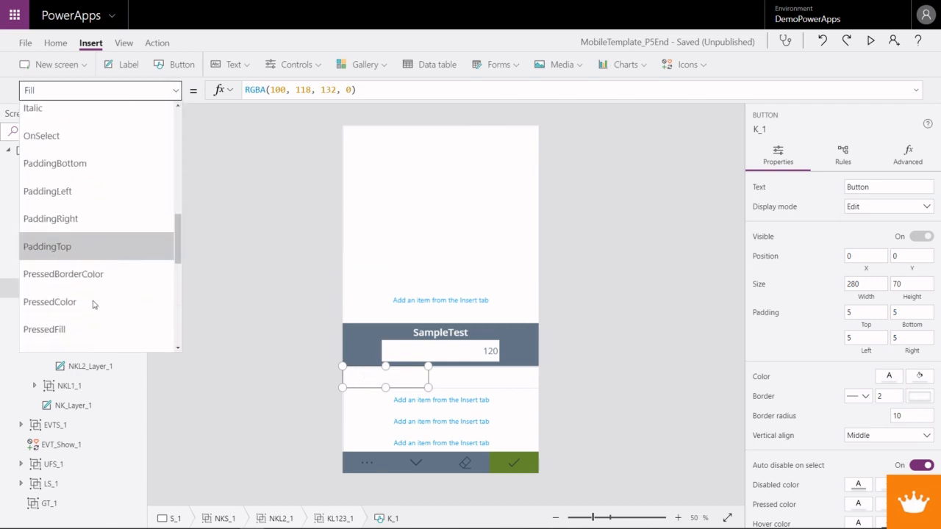
{"action": "scroll", "coordinate": [90, 304], "scroll_direction": "down", "scroll_amount": 3}
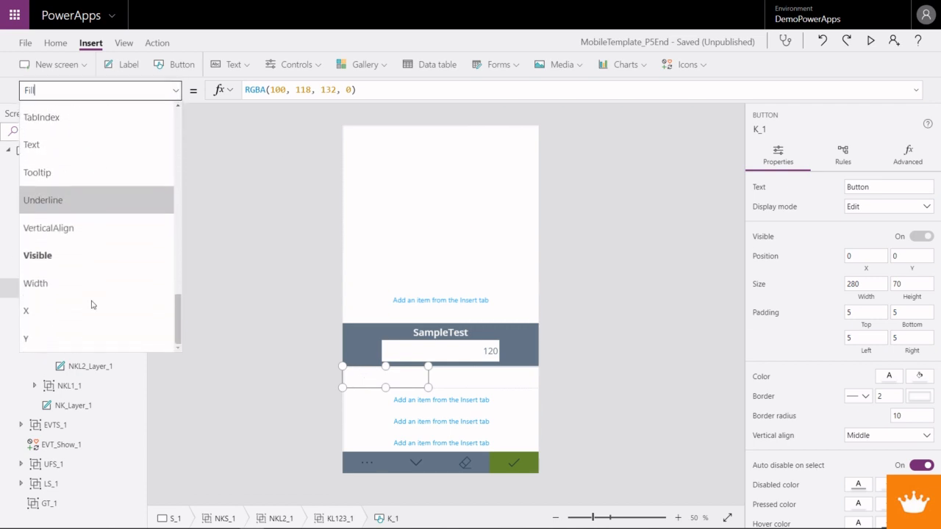
{"action": "left_click", "coordinate": [63, 266]}
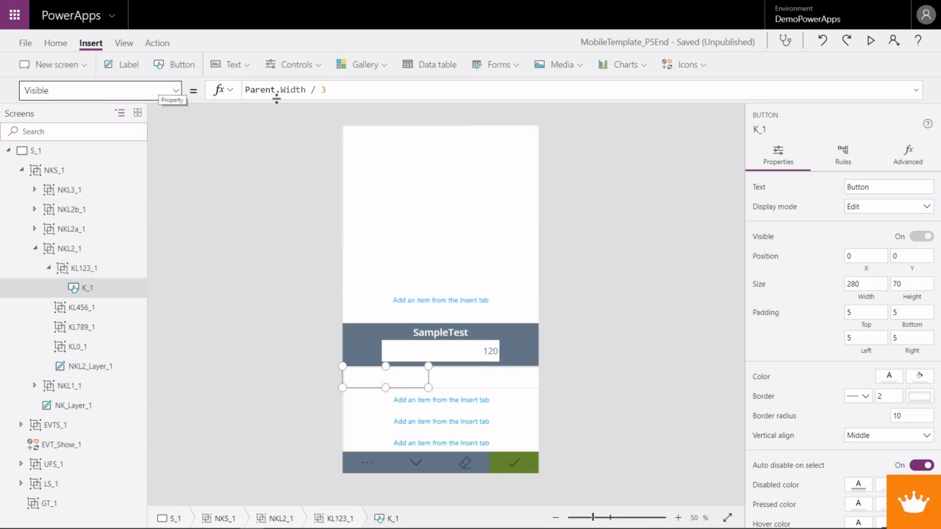
{"action": "left_click_drag", "start_coordinate": [324, 90], "coordinate": [245, 94]}
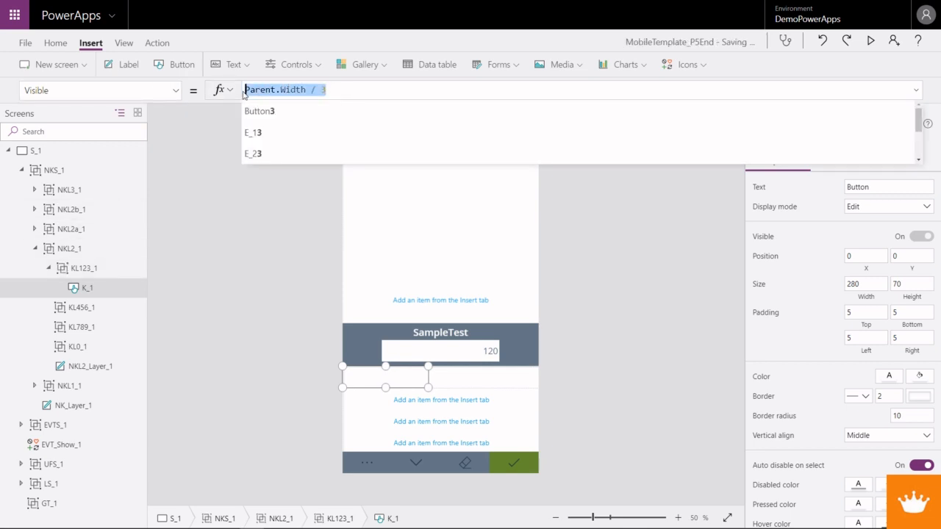
{"action": "key", "text": "BackSpace"}
{"action": "type", "text": "true"}
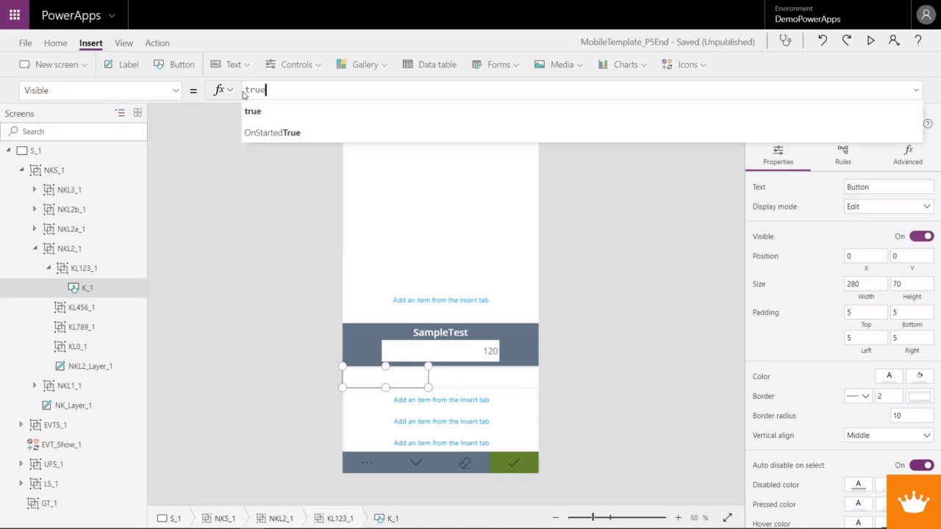
{"action": "left_click", "coordinate": [256, 111]}
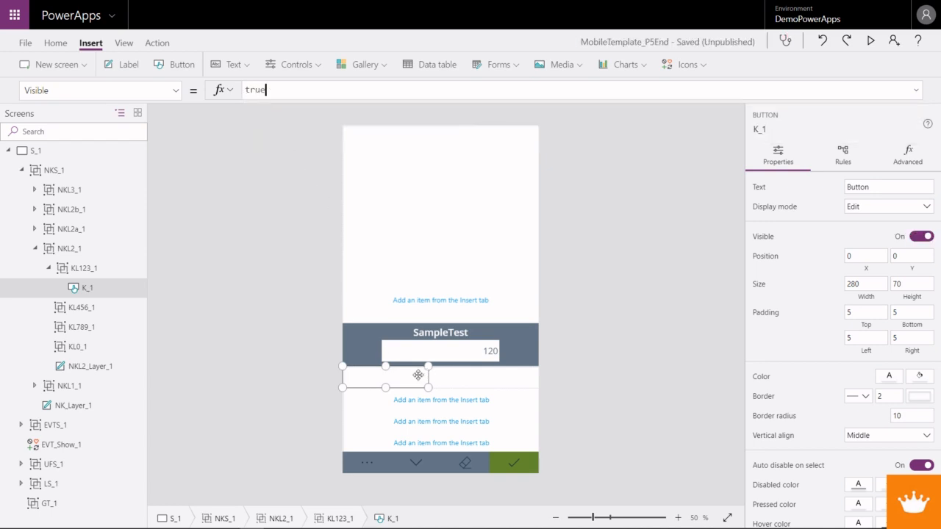
- Set the Width formula of the K_1 button to Parent.Width / 3
{"action": "left_click", "coordinate": [175, 90]}
{"action": "left_click", "coordinate": [132, 315]}
{"action": "left_click", "coordinate": [175, 90]}
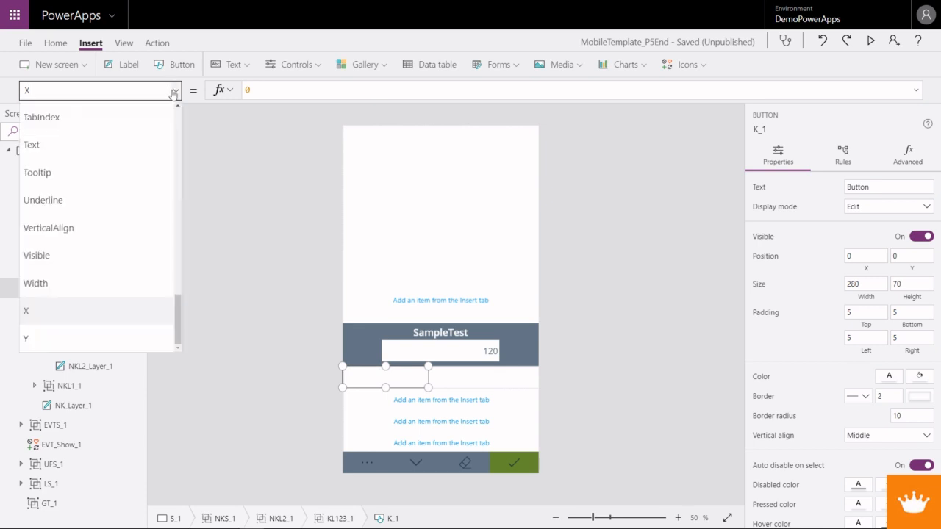
{"action": "left_click", "coordinate": [59, 282]}
{"action": "left_click", "coordinate": [275, 90]}
{"action": "left_click_drag", "start_coordinate": [275, 90], "coordinate": [219, 91]}
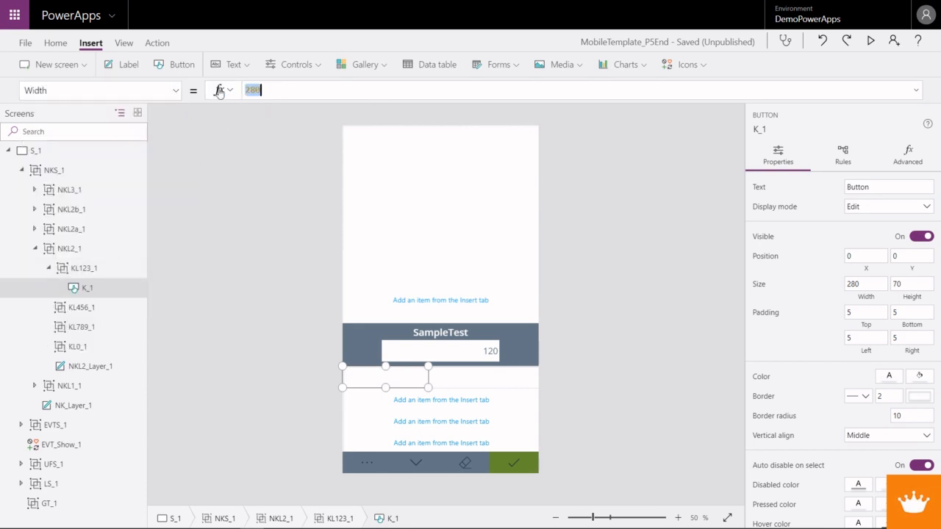
{"action": "left_click", "coordinate": [247, 90]}
{"action": "double_click", "coordinate": [252, 89]}
{"action": "type", "text": "Parent.Width / 3"}
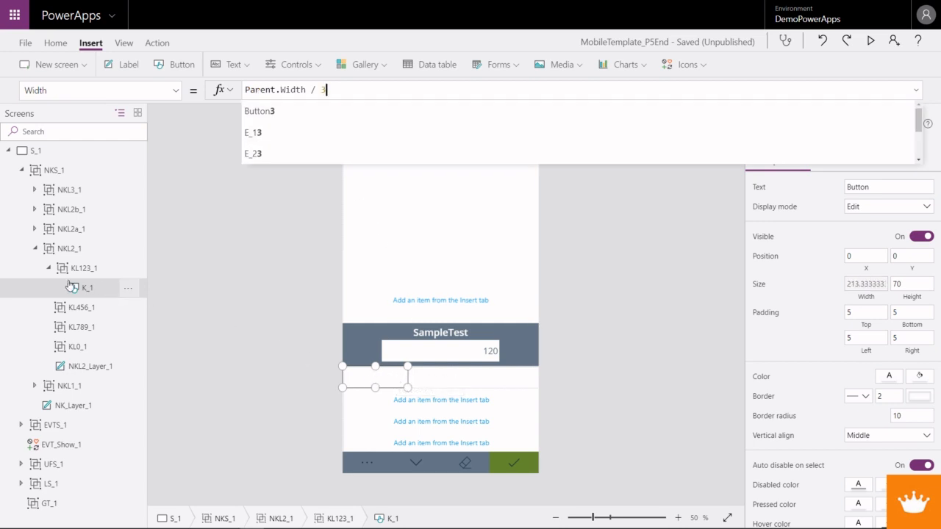
- Copy the OnSelect formula of the NKL1_Erase_1 icon into the OnSelect property of the K_1 button, replacing its default
{"action": "left_click", "coordinate": [176, 91]}
{"action": "scroll", "coordinate": [116, 274], "scroll_direction": "up", "scroll_amount": 6}
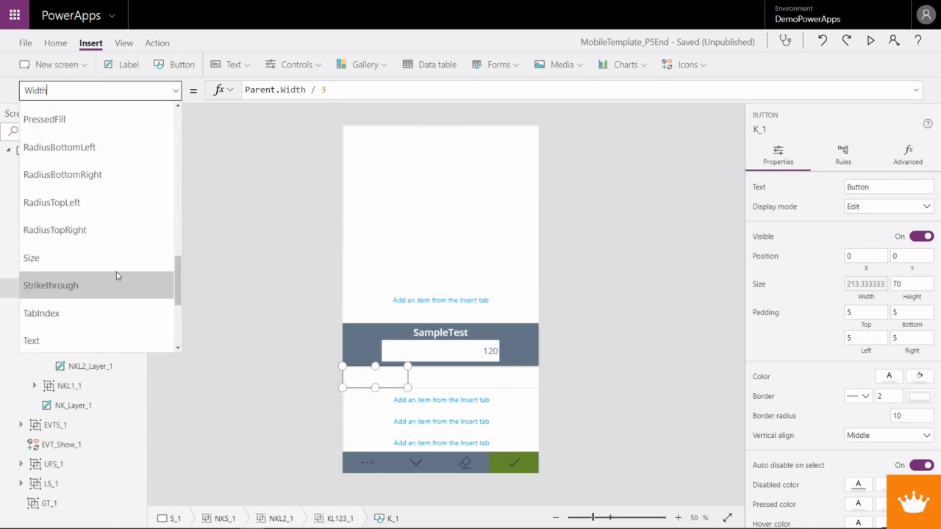
{"action": "scroll", "coordinate": [116, 273], "scroll_direction": "up", "scroll_amount": 3}
{"action": "left_click", "coordinate": [66, 219]}
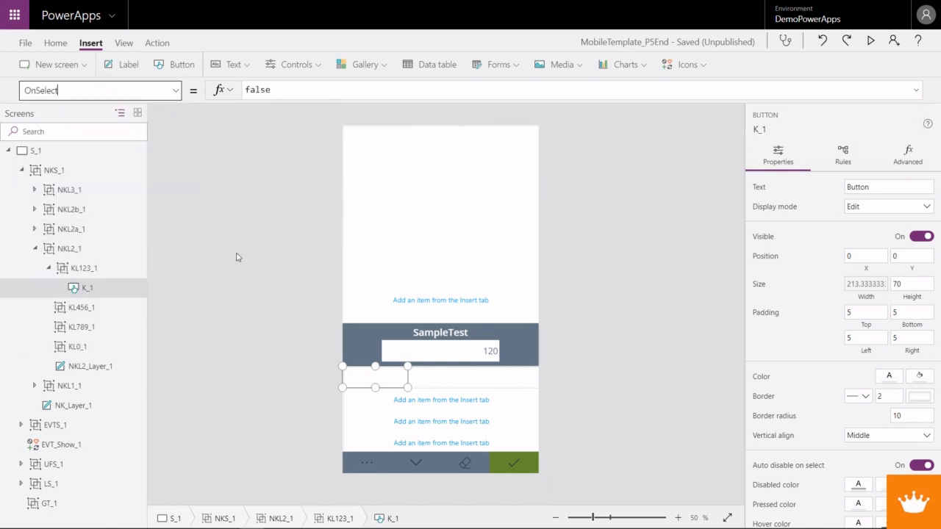
{"action": "left_click", "coordinate": [512, 465]}
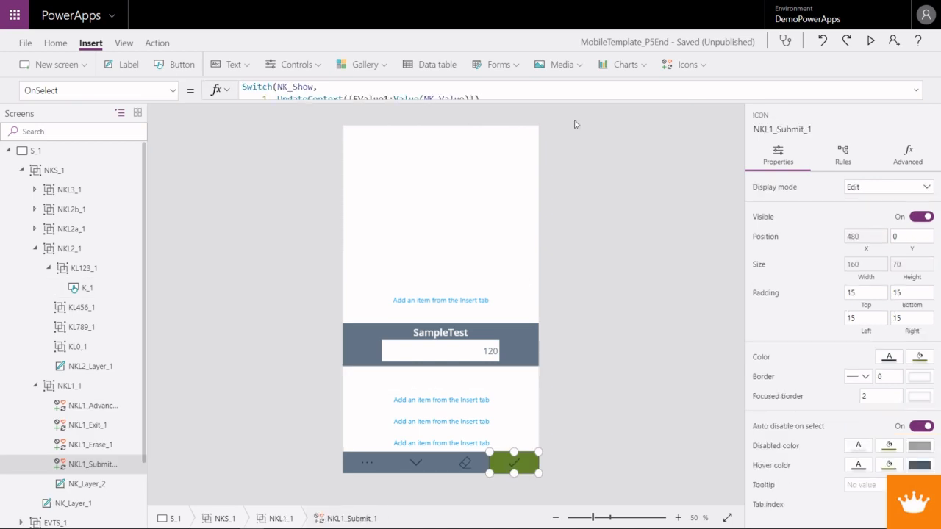
{"action": "left_click", "coordinate": [914, 89]}
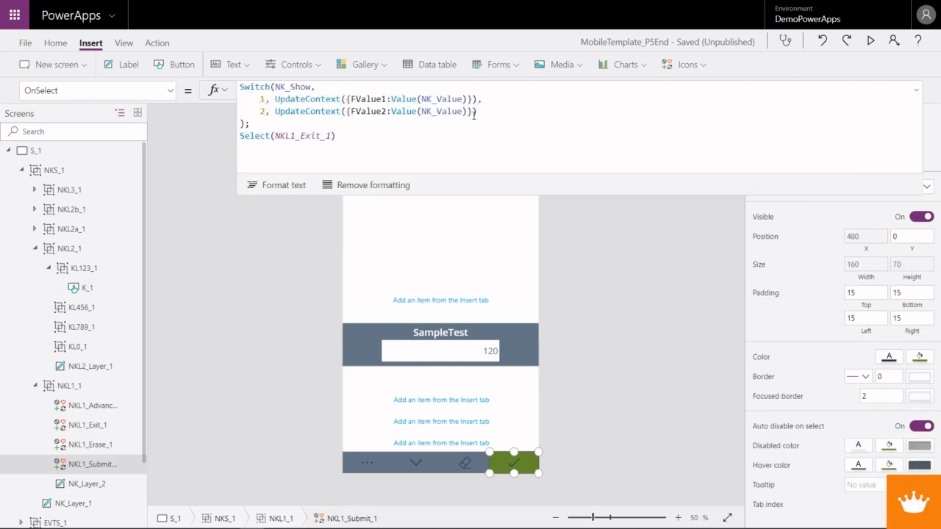
{"action": "left_click", "coordinate": [465, 462]}
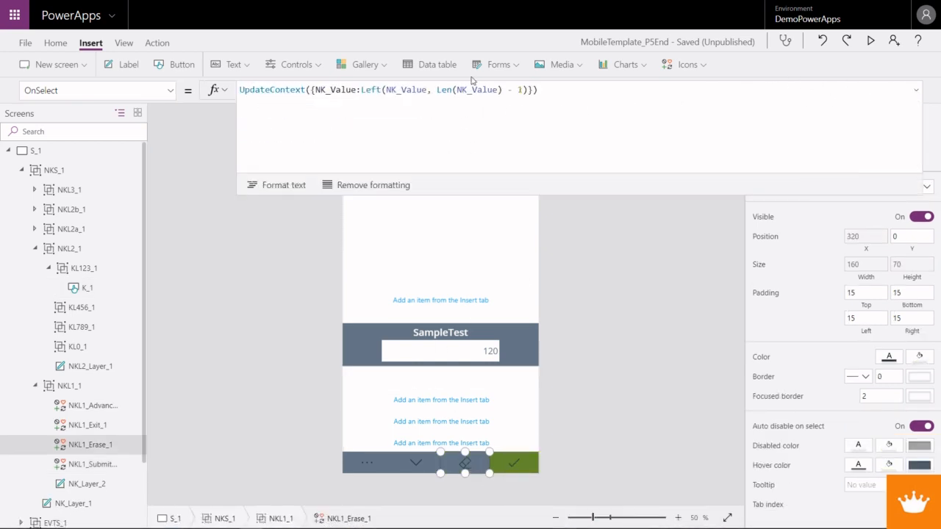
{"action": "left_click_drag", "start_coordinate": [559, 92], "coordinate": [239, 90]}
{"action": "key", "text": "ctrl+c"}
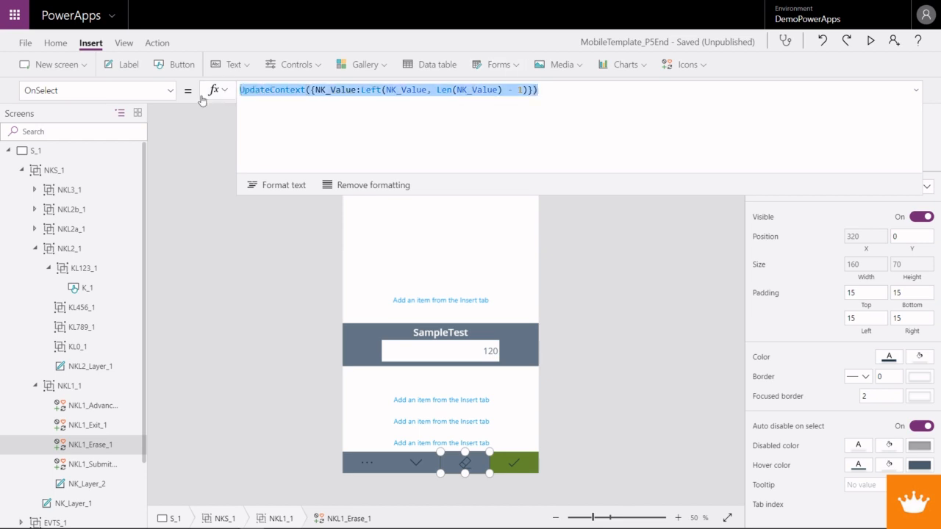
{"action": "left_click", "coordinate": [369, 375]}
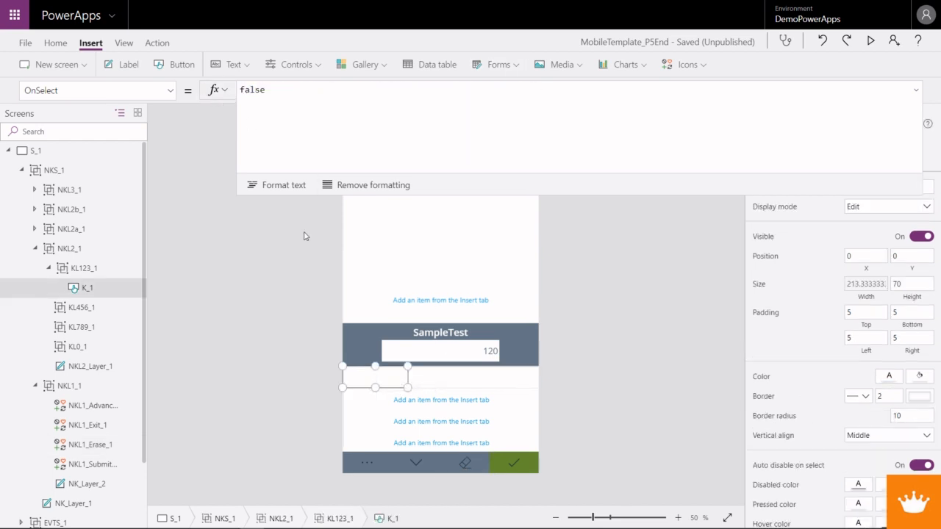
{"action": "double_click", "coordinate": [263, 90]}
{"action": "key", "text": "ctrl+v"}
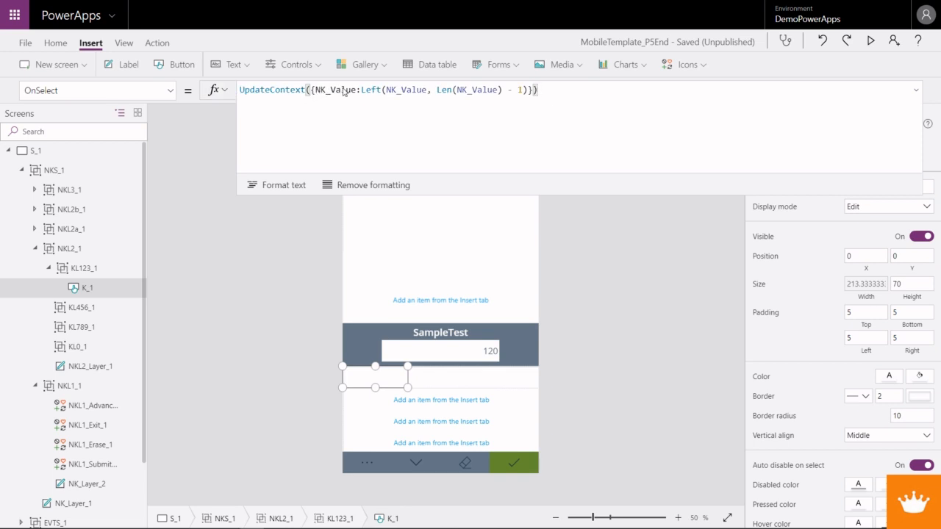
- Edit K_1's OnSelect formula to UpdateContext({NK_Value:NK_Value & K_1.Text}), removing the Left and Len parts
{"action": "left_click_drag", "start_coordinate": [361, 89], "coordinate": [385, 90]}
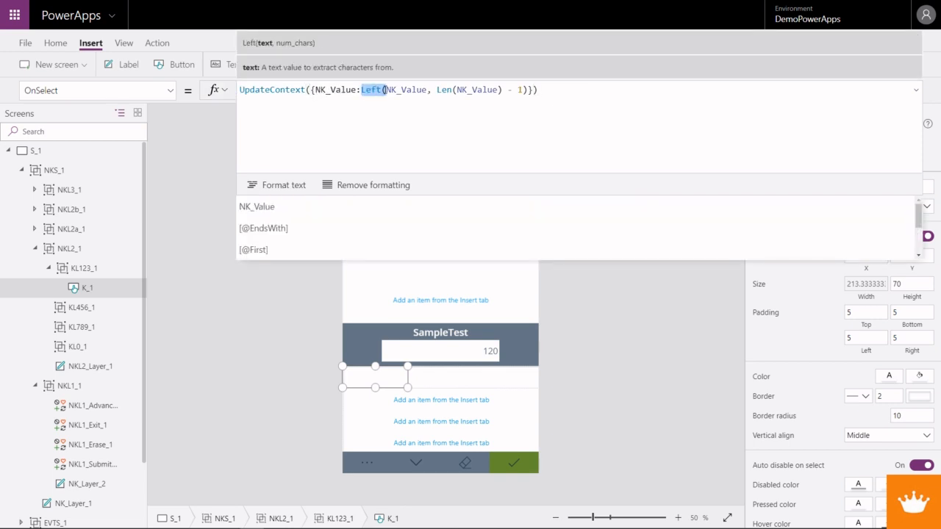
{"action": "key", "text": "Delete"}
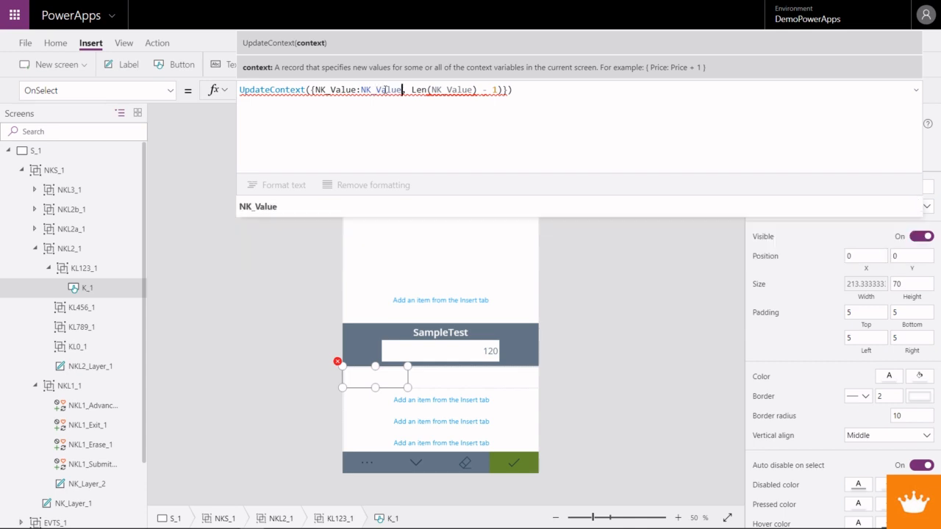
{"action": "type", "text": "& "}
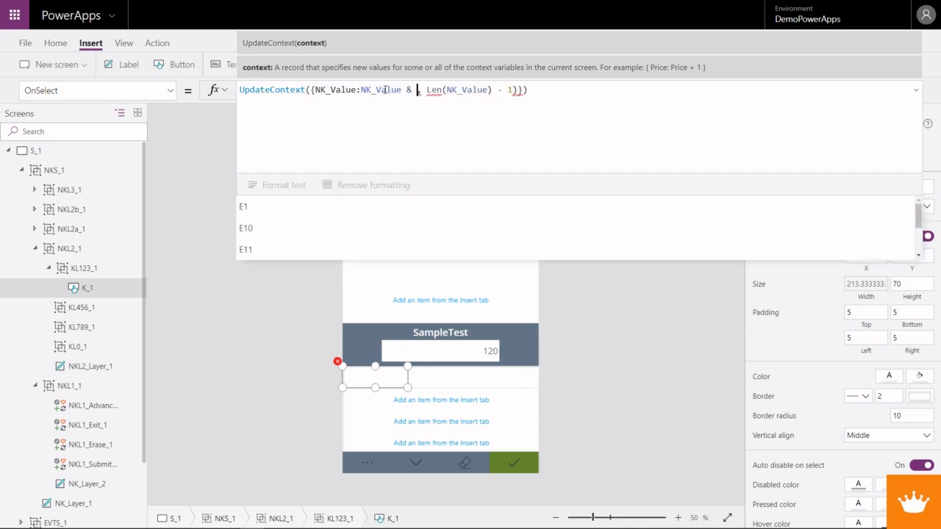
{"action": "type", "text": "K_1"}
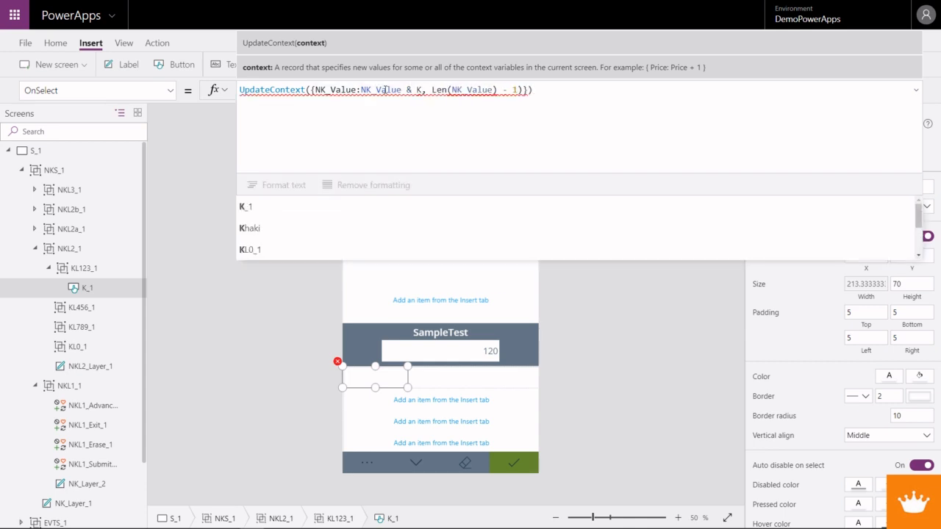
{"action": "type", "text": ".Test"}
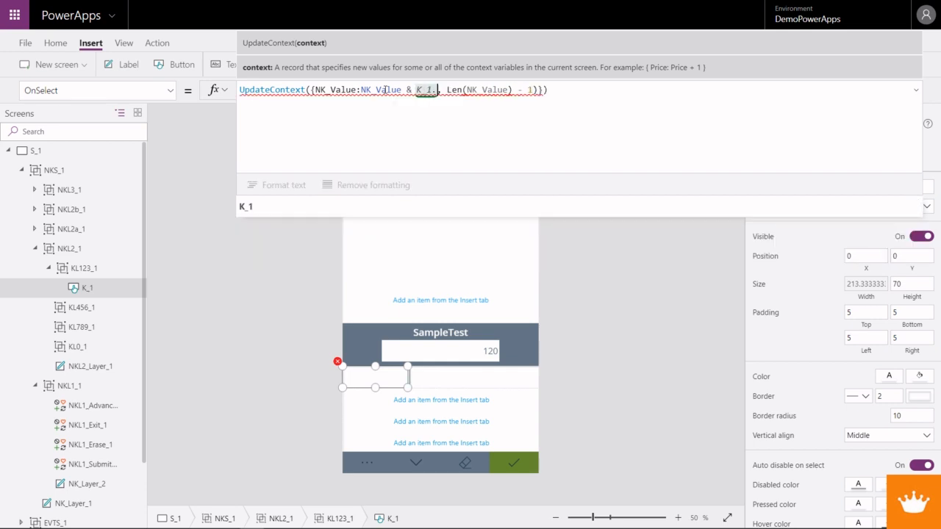
{"action": "key", "text": "BackSpace"}
{"action": "key", "text": "BackSpace"}
{"action": "type", "text": "xt"}
{"action": "key", "text": "Delete"}
{"action": "key", "text": "Delete"}
{"action": "key", "text": "Delete"}
{"action": "key", "text": "Delete"}
{"action": "key", "text": "Delete"}
{"action": "key", "text": "Delete"}
{"action": "key", "text": "Delete"}
{"action": "key", "text": "Delete"}
{"action": "key", "text": "Delete"}
{"action": "key", "text": "Delete"}
{"action": "key", "text": "Delete"}
{"action": "key", "text": "Delete"}
{"action": "key", "text": "Delete"}
{"action": "key", "text": "Delete"}
{"action": "key", "text": "Delete"}
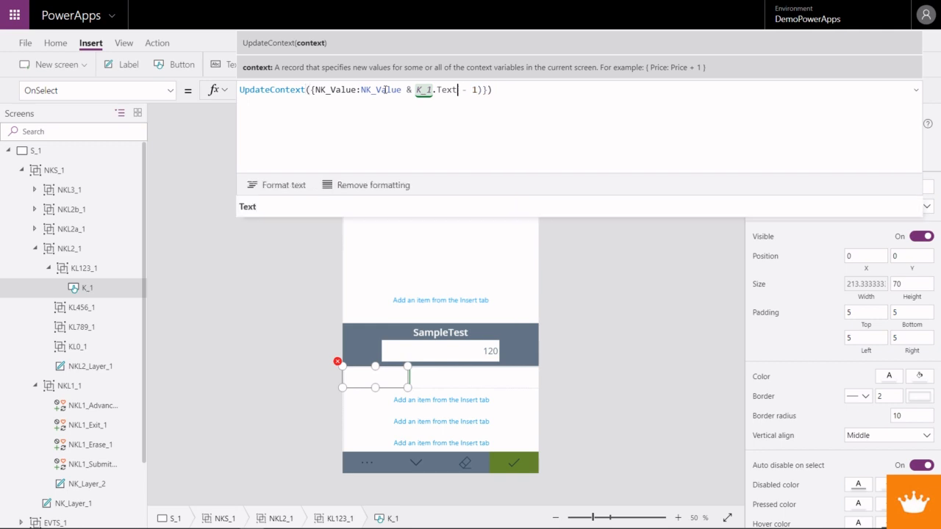
{"action": "key", "text": "Delete"}
{"action": "left_click", "coordinate": [915, 91]}
- Set the text of the K_1 button to 1
{"action": "left_click_drag", "start_coordinate": [876, 190], "coordinate": [843, 188]}
{"action": "type", "text": "1"}
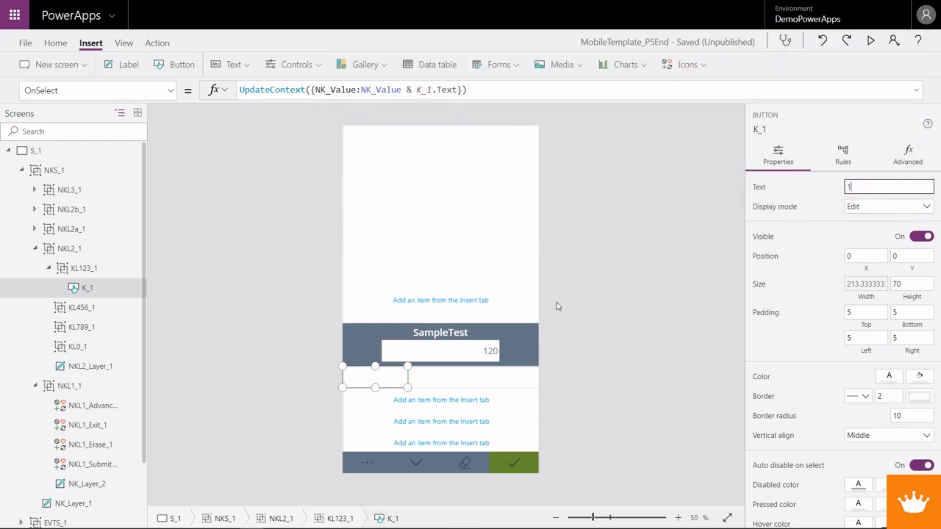
{"action": "left_click", "coordinate": [385, 387]}
{"action": "left_click", "coordinate": [384, 386]}
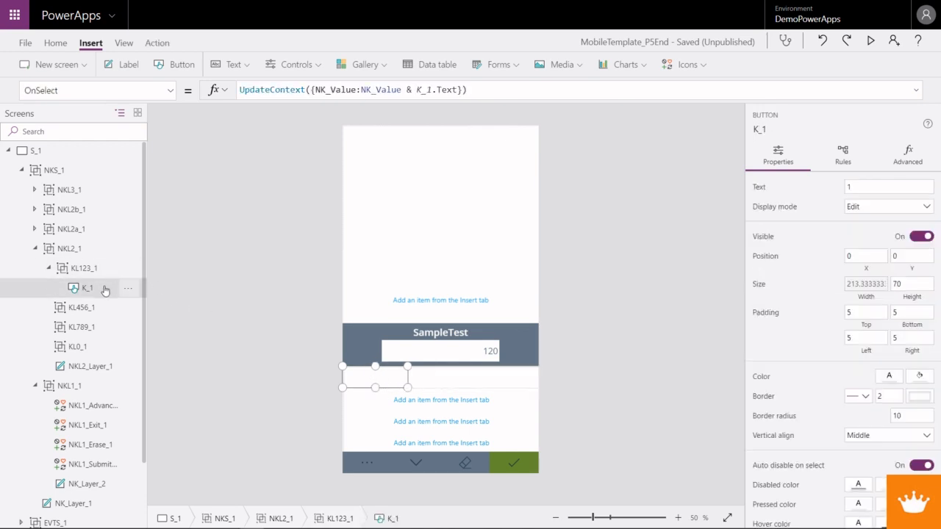
- Set the Color property of the K_1 button to Header_1.Fill
{"action": "left_click", "coordinate": [171, 92]}
{"action": "scroll", "coordinate": [84, 213], "scroll_direction": "up", "scroll_amount": 4}
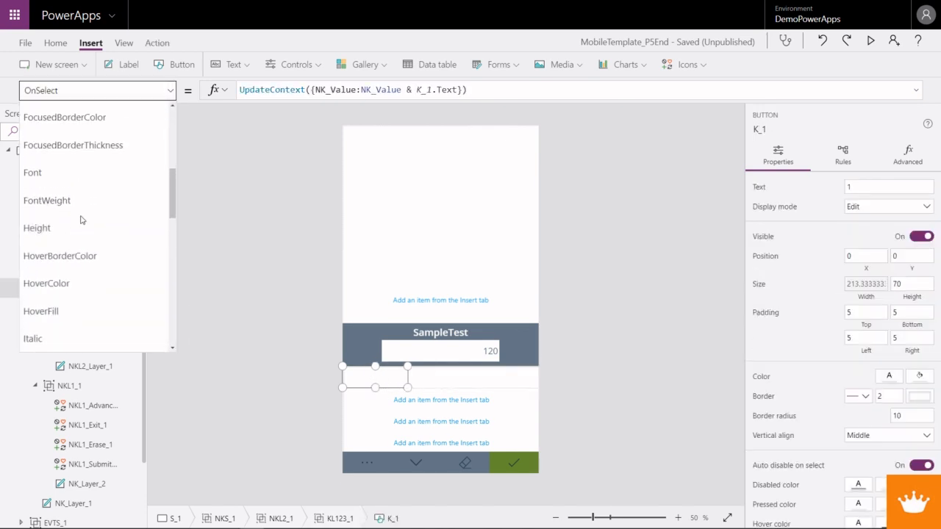
{"action": "scroll", "coordinate": [81, 218], "scroll_direction": "up", "scroll_amount": 3}
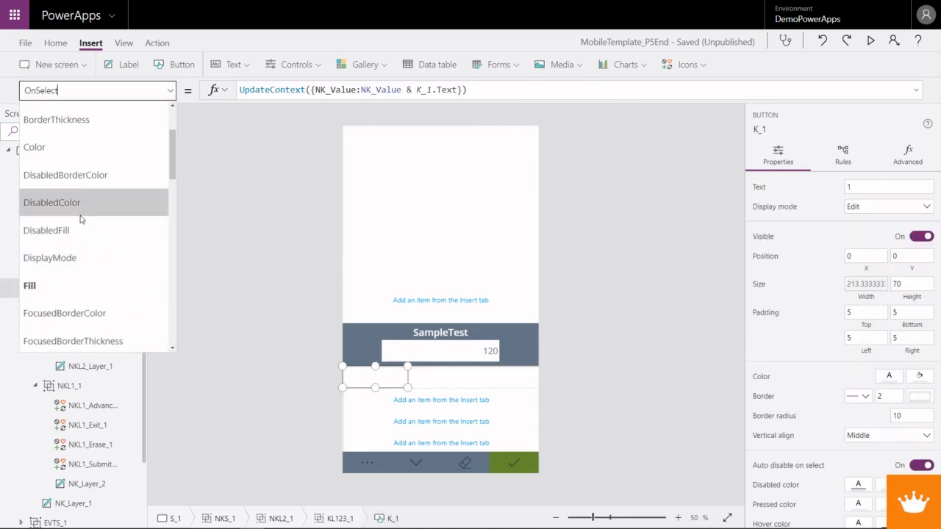
{"action": "left_click", "coordinate": [73, 147]}
{"action": "left_click_drag", "start_coordinate": [348, 90], "coordinate": [206, 94]}
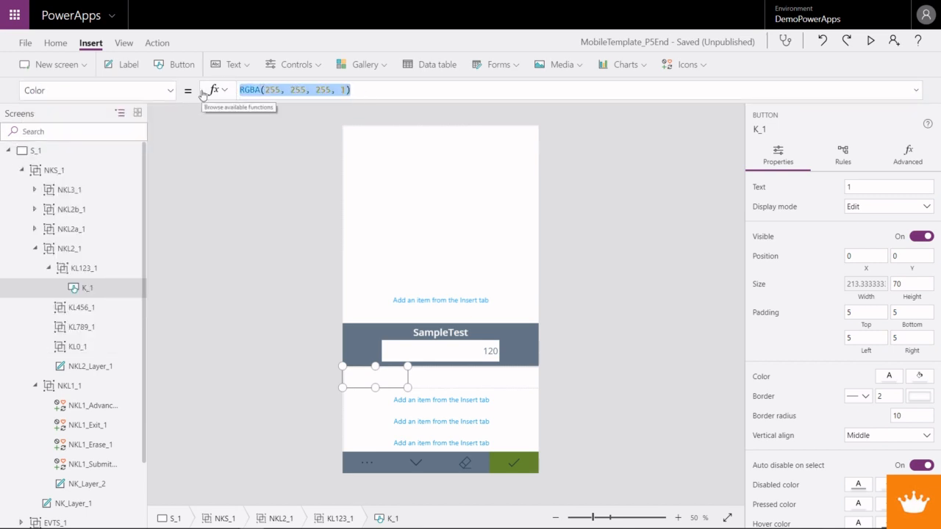
{"action": "type", "text": "Hea"}
{"action": "key", "text": "BackSpace"}
{"action": "key", "text": "BackSpace"}
{"action": "type", "text": "der_1"}
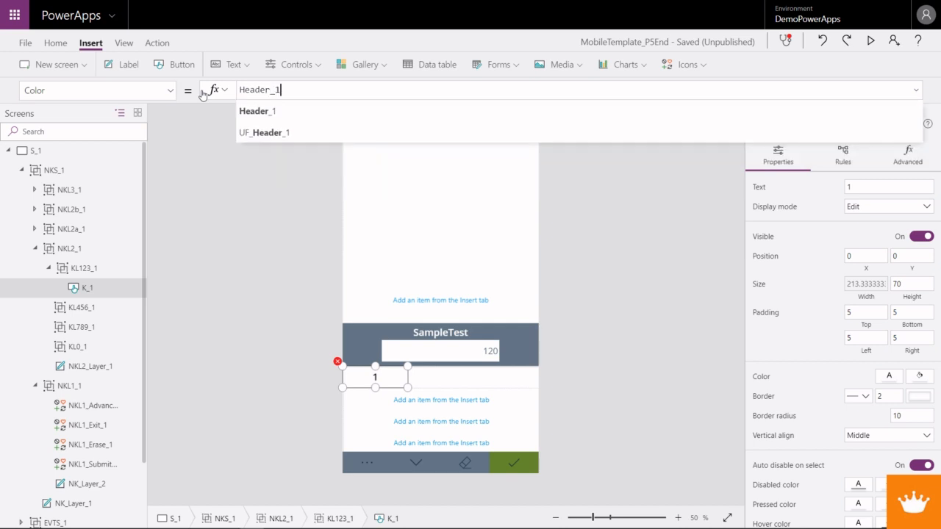
{"action": "type", "text": ".Fill"}
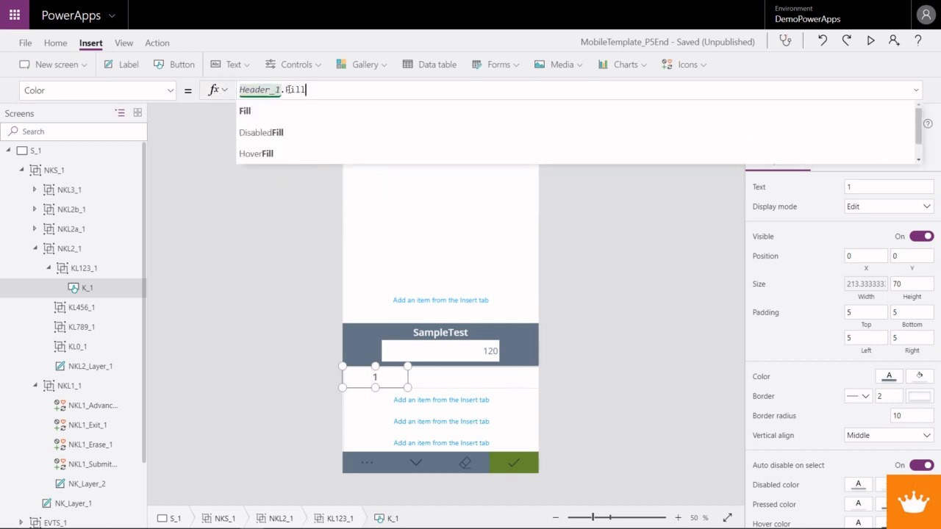
- Set the Fill property of the K_1 button to Header_1.Color, replacing its RGBA formula
{"action": "left_click", "coordinate": [170, 90]}
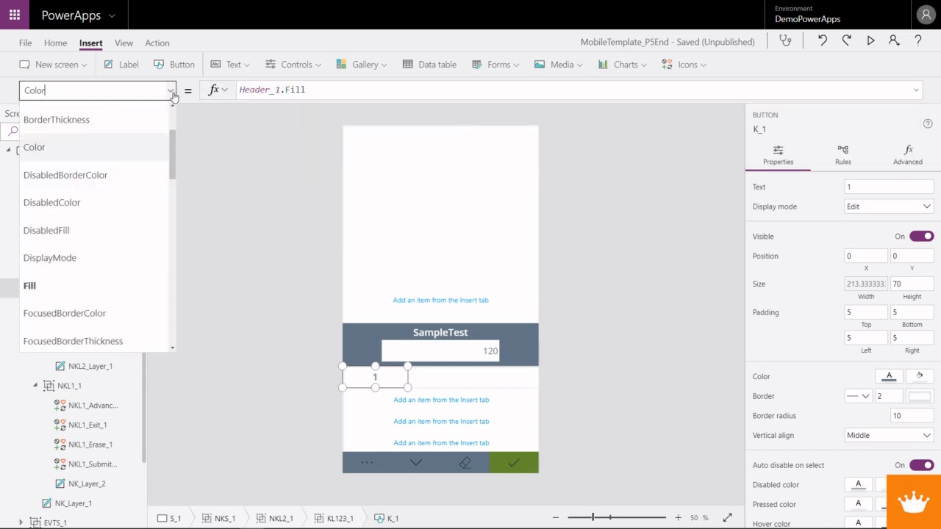
{"action": "left_click", "coordinate": [85, 286]}
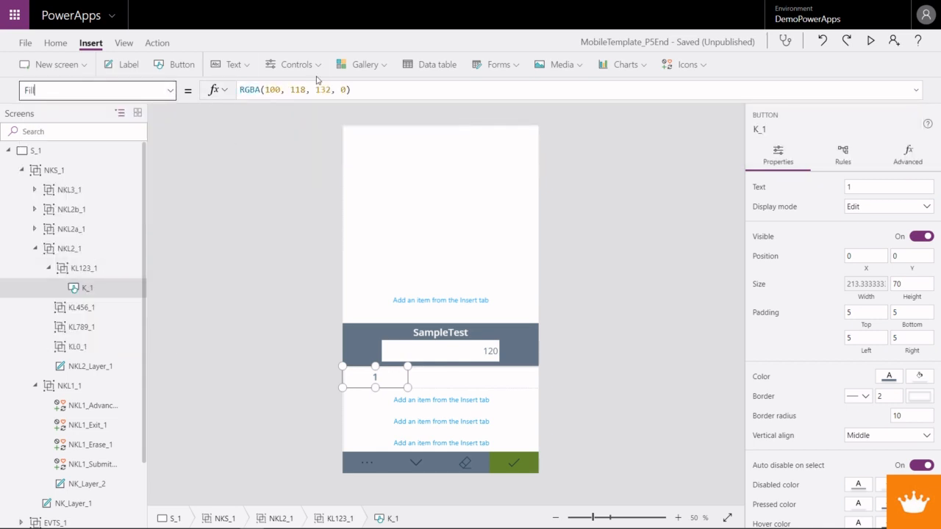
{"action": "left_click_drag", "start_coordinate": [350, 89], "coordinate": [215, 89]}
{"action": "type", "text": "Header_1."}
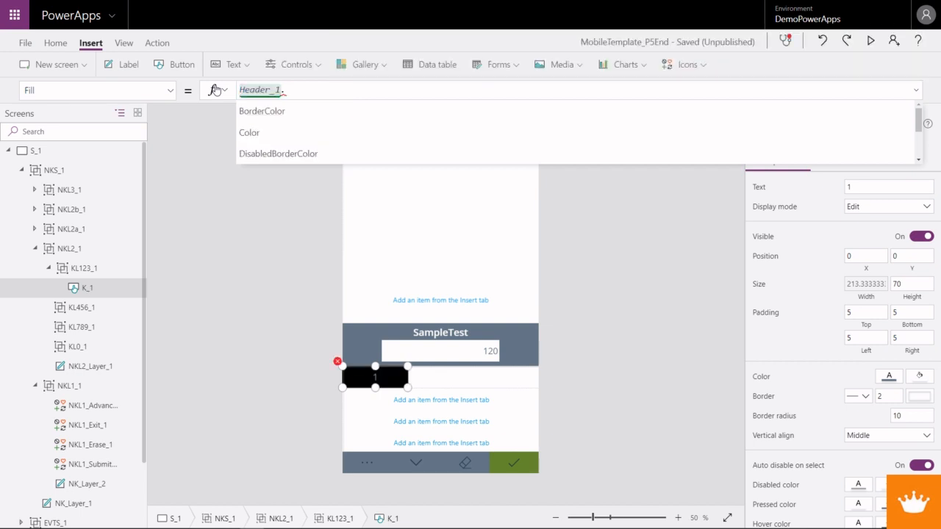
{"action": "type", "text": "Coloer"}
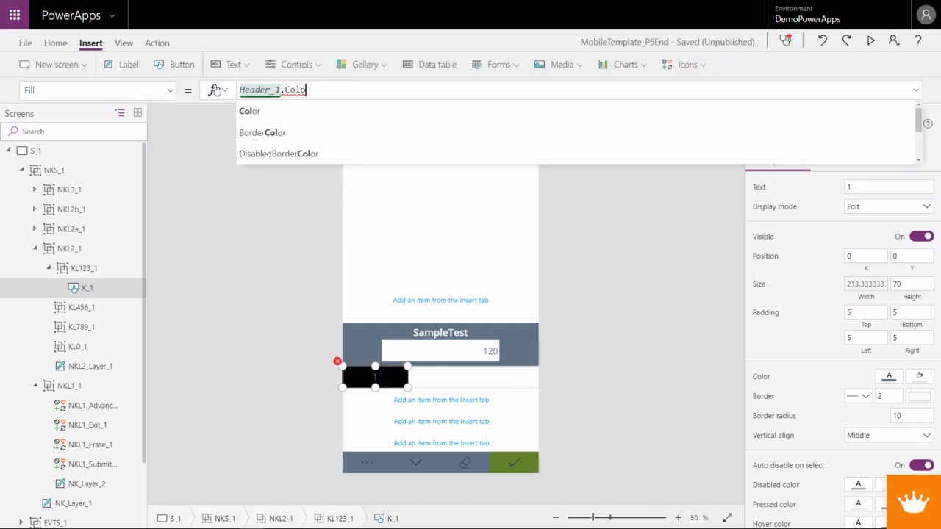
{"action": "key", "text": "BackSpace"}
{"action": "key", "text": "BackSpace"}
{"action": "type", "text": "r"}
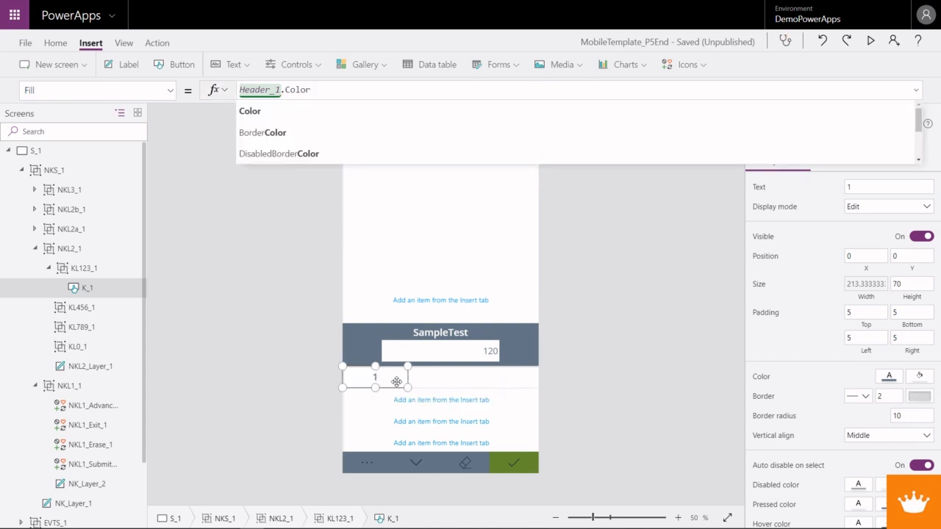
- Preview the app and test the 1 key by entering its digit into the SampleTest value
{"action": "left_click", "coordinate": [55, 42]}
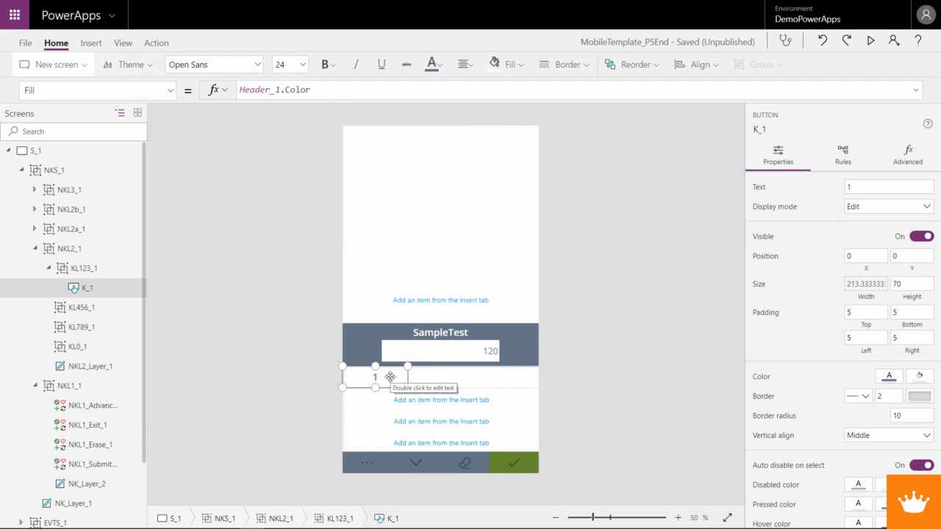
{"action": "left_click", "coordinate": [871, 44]}
{"action": "left_click", "coordinate": [395, 397]}
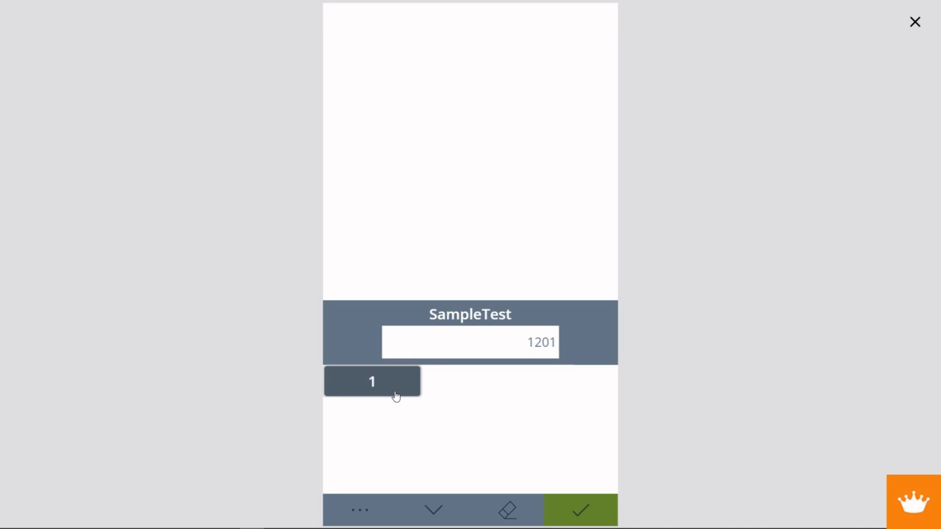
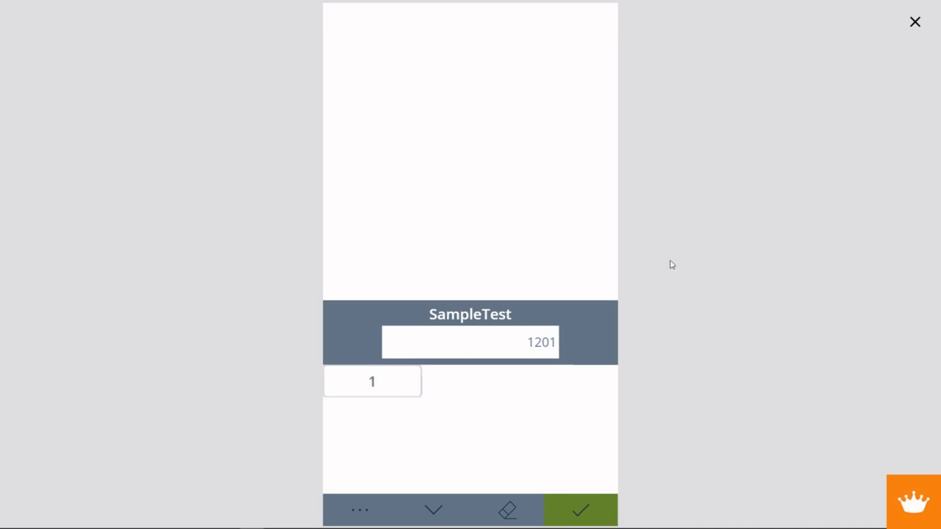
- Exit the preview and set the border radius of the K_1 button to 0
{"action": "left_click", "coordinate": [916, 24]}
{"action": "left_click", "coordinate": [401, 383]}
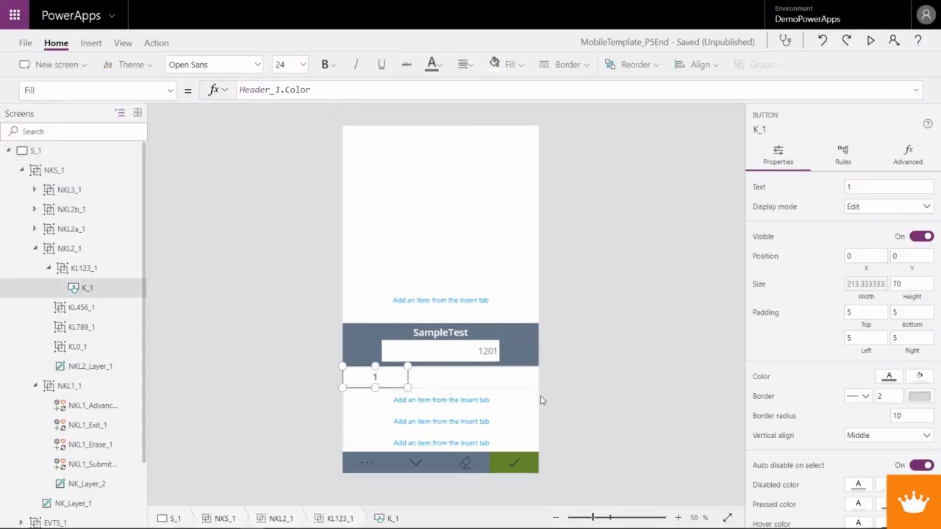
{"action": "left_click_drag", "start_coordinate": [897, 416], "coordinate": [882, 417]}
{"action": "type", "text": "0"}
{"action": "left_click", "coordinate": [400, 401]}
- Duplicate the K_1 button twice within row KL123_1 to create the second and third keys
{"action": "left_click", "coordinate": [388, 381]}
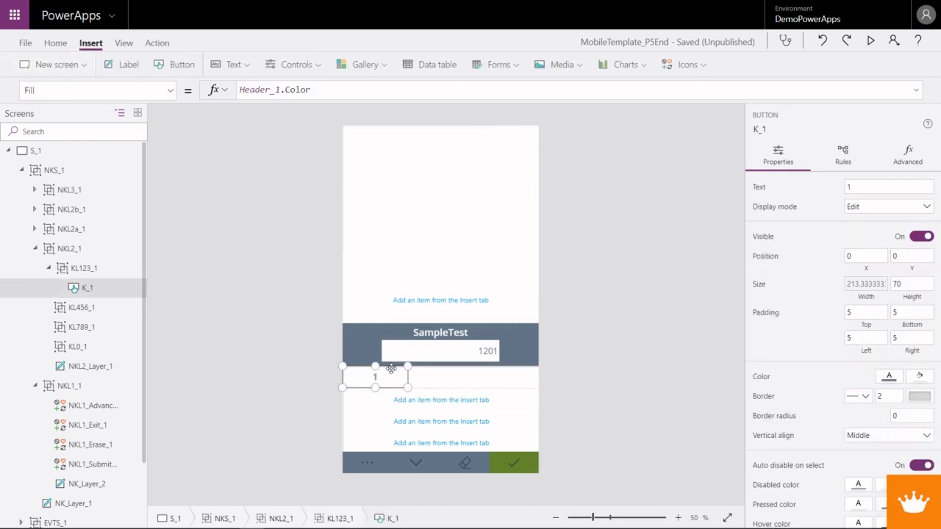
{"action": "key", "text": "ctrl+c"}
{"action": "key", "text": "ctrl+v"}
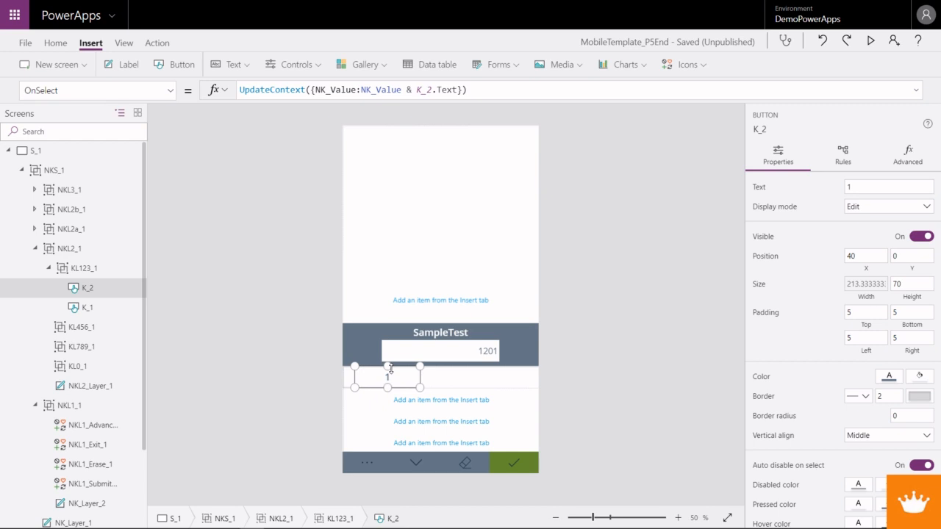
{"action": "key", "text": "ctrl+v"}
- Send K_2 and K_3 to the back so the keys in KL123_1 are ordered K_1, K_2, K_3
{"action": "left_click", "coordinate": [88, 307]}
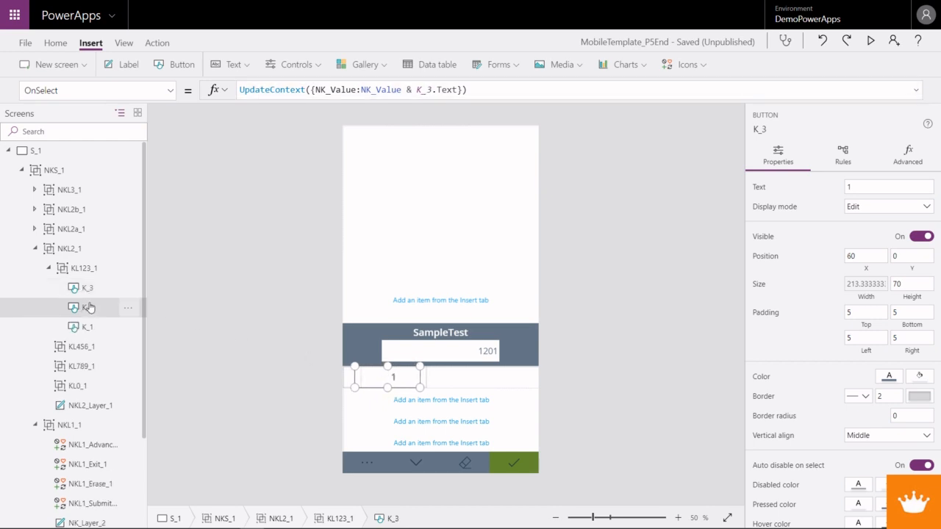
{"action": "right_click", "coordinate": [99, 309]}
{"action": "mouse_move", "coordinate": [135, 402]}
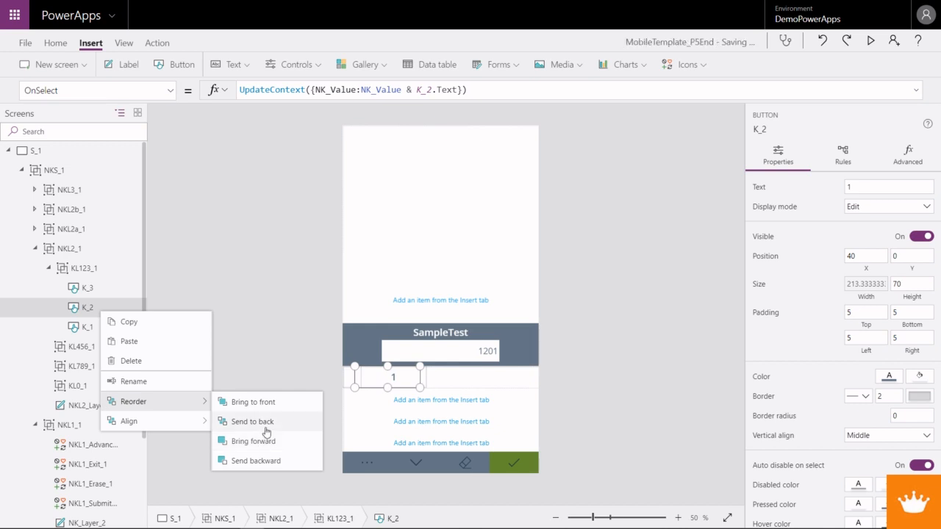
{"action": "left_click", "coordinate": [266, 432]}
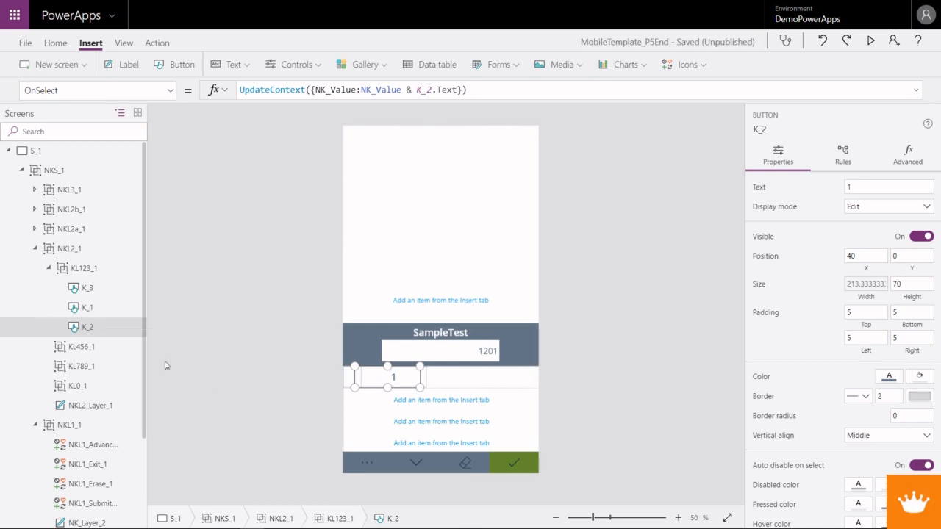
{"action": "right_click", "coordinate": [87, 288]}
{"action": "left_click", "coordinate": [87, 289]}
{"action": "right_click", "coordinate": [87, 288]}
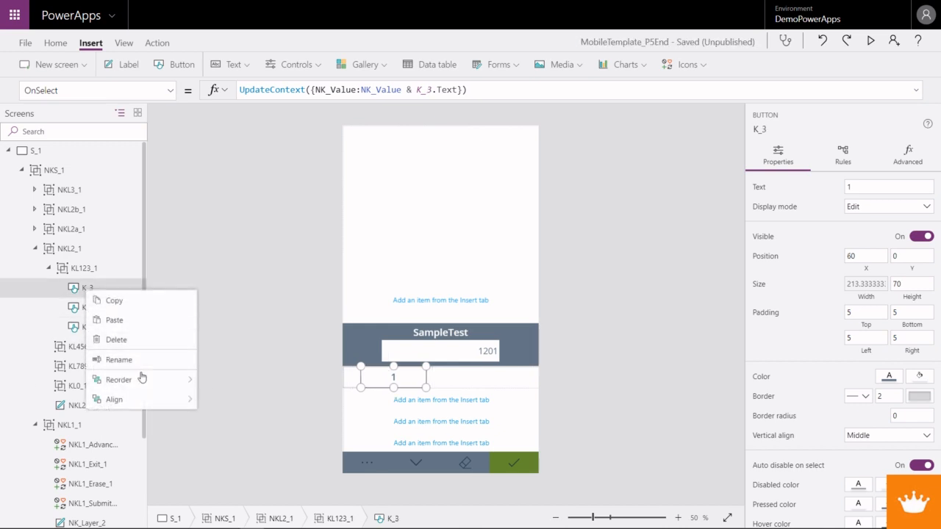
{"action": "mouse_move", "coordinate": [142, 378]}
{"action": "left_click", "coordinate": [252, 403]}
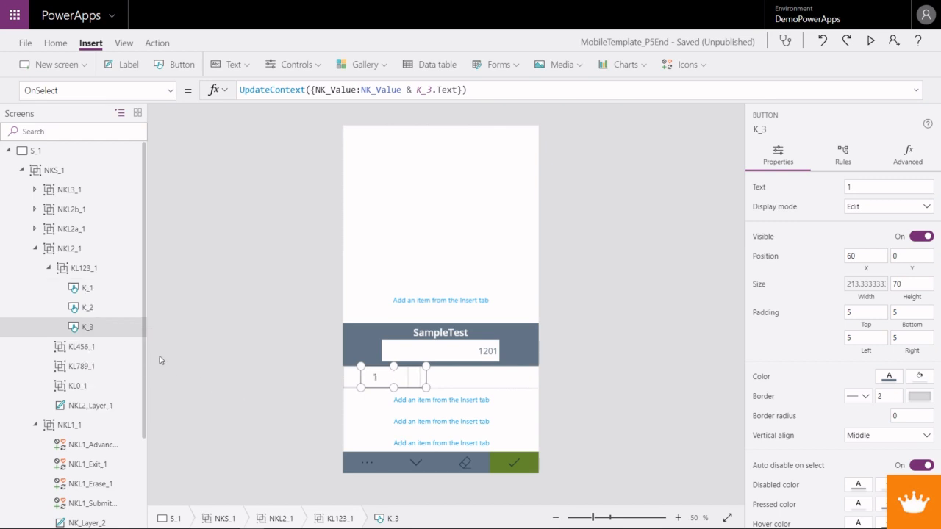
- Set the text of the K_2 button to 2
{"action": "left_click", "coordinate": [96, 291]}
{"action": "left_click", "coordinate": [94, 312]}
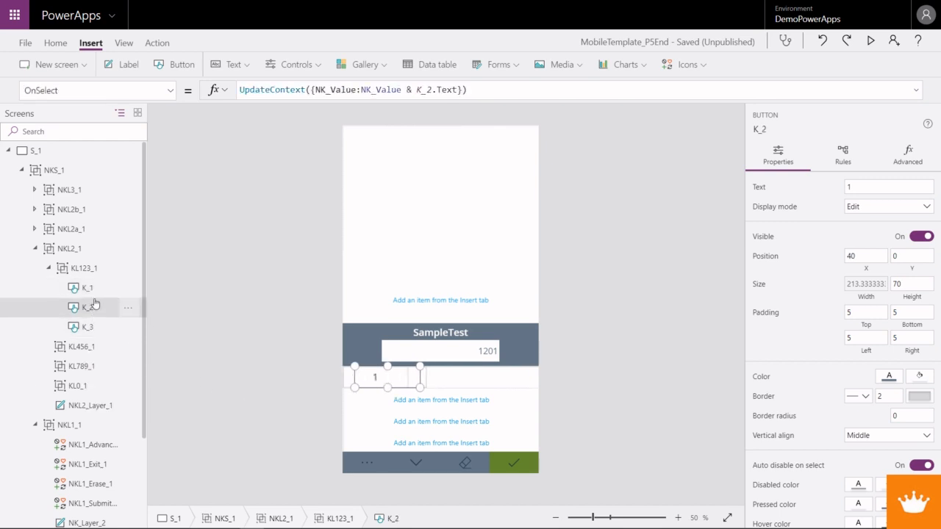
{"action": "left_click", "coordinate": [847, 188]}
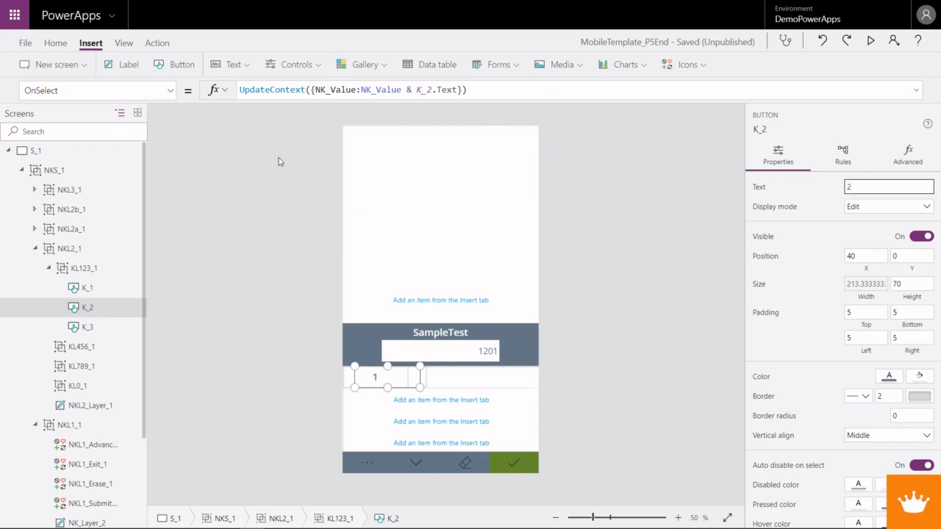
- Set the X property of the K_2 button to K_1.Width
{"action": "left_click", "coordinate": [170, 90]}
{"action": "scroll", "coordinate": [53, 316], "scroll_direction": "down", "scroll_amount": 14}
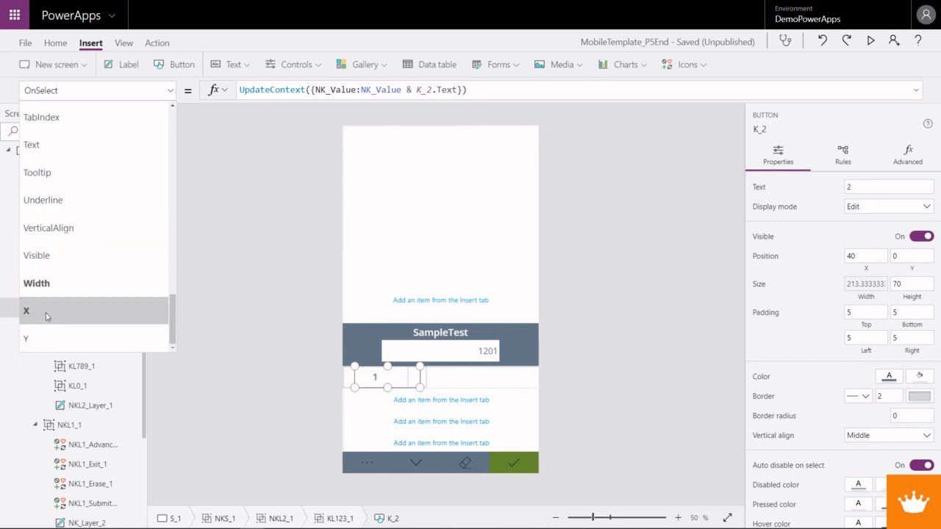
{"action": "left_click", "coordinate": [53, 313]}
{"action": "type", "text": "K"}
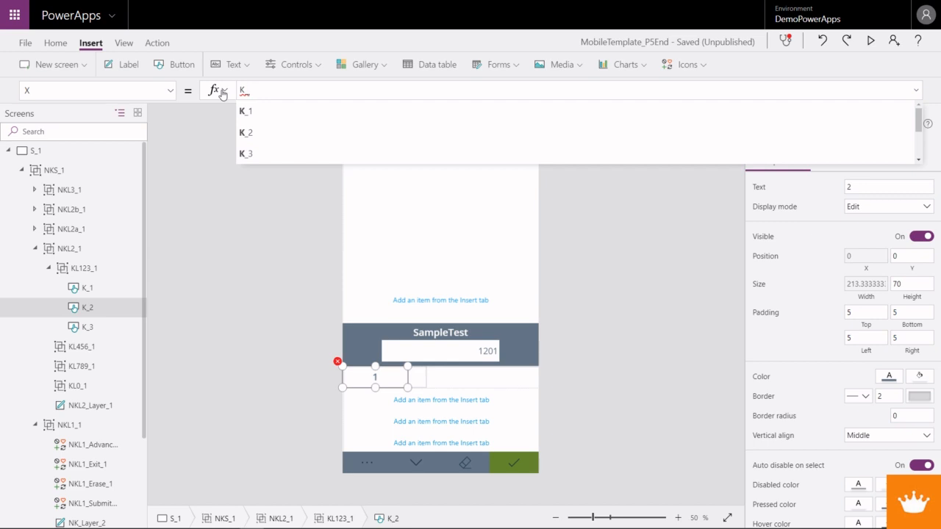
{"action": "type", "text": "_"}
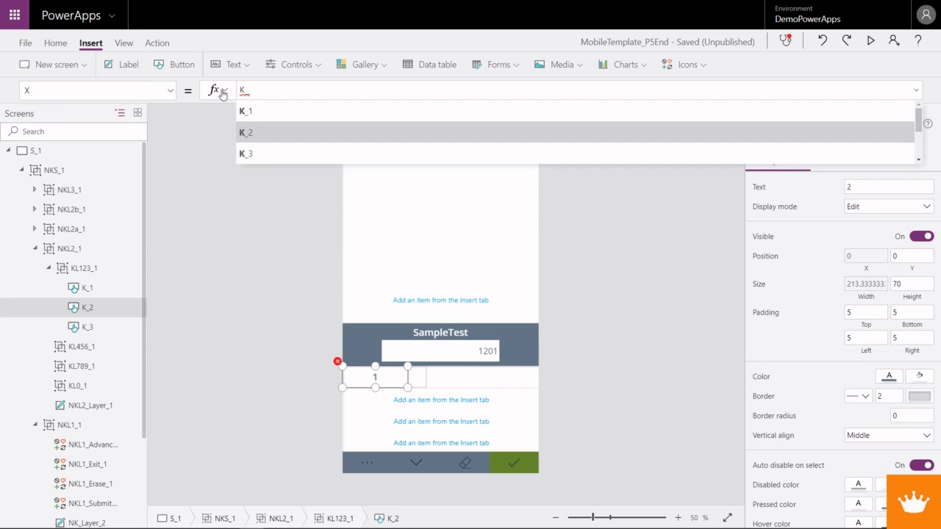
{"action": "type", "text": "1.Width"}
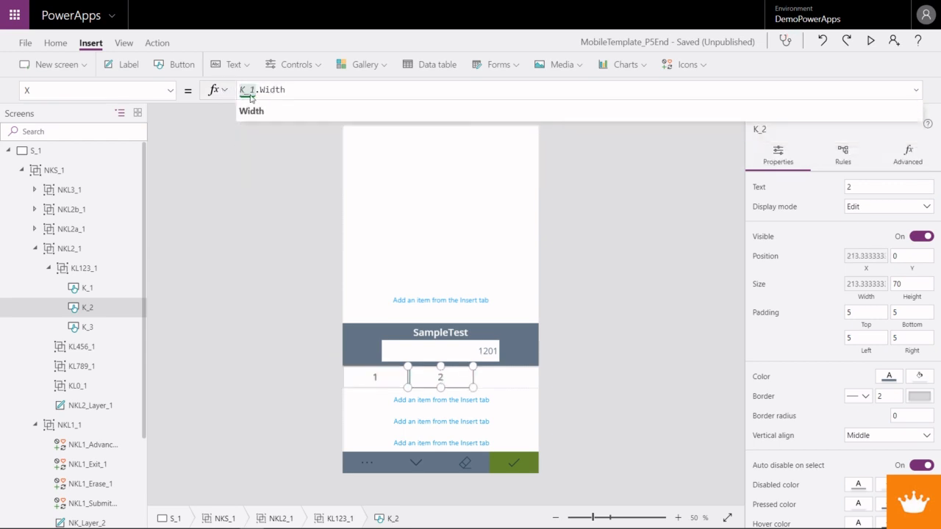
- Set the X property of the K_3 button to K_1.Width + K_2.Width, reusing the formula from K_2
{"action": "left_click_drag", "start_coordinate": [289, 93], "coordinate": [239, 93]}
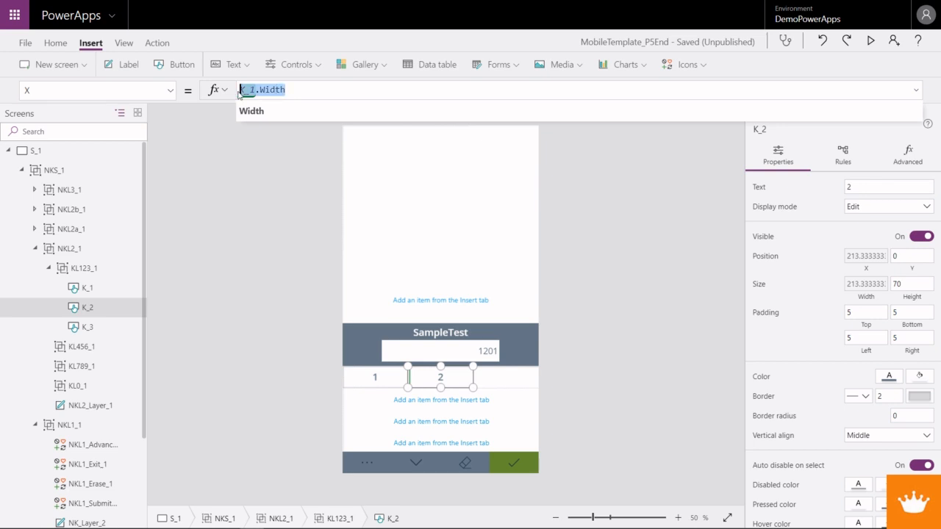
{"action": "left_click", "coordinate": [92, 331]}
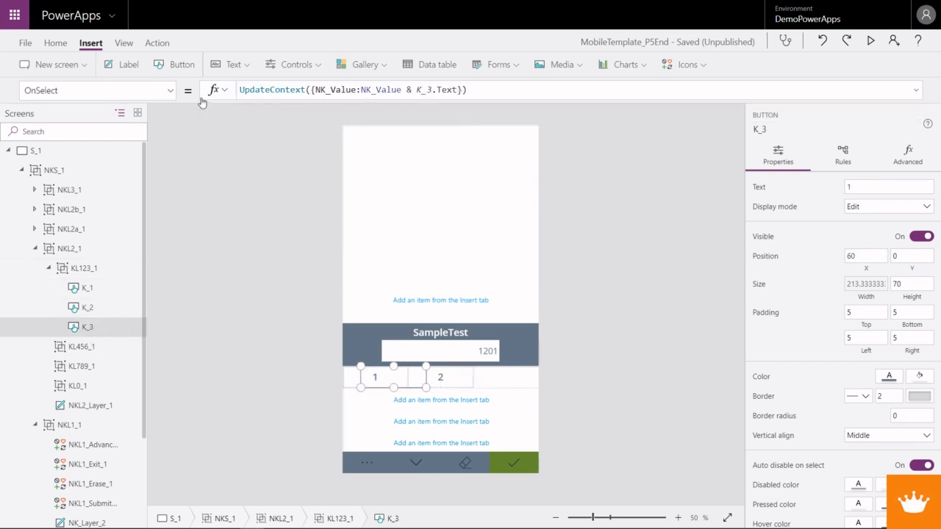
{"action": "left_click", "coordinate": [169, 90]}
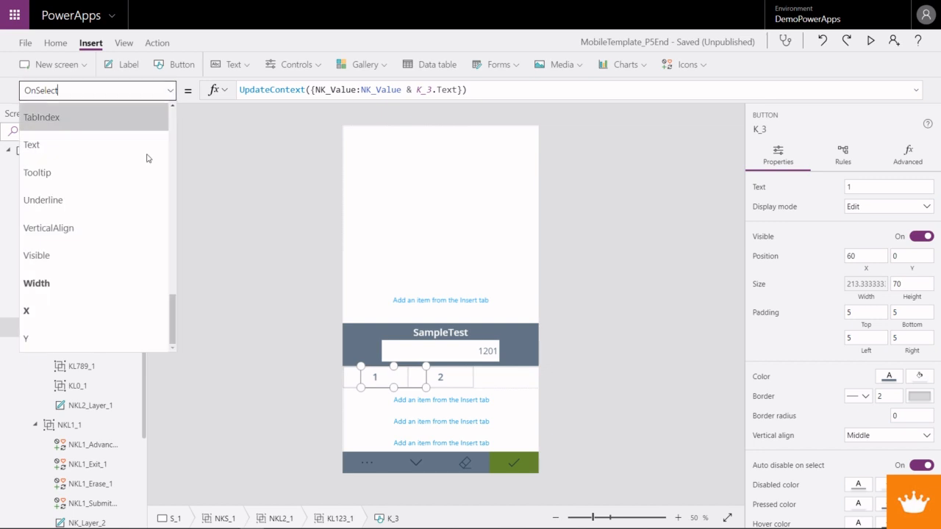
{"action": "left_click", "coordinate": [66, 318]}
{"action": "type", "text": "K_1.Width + "}
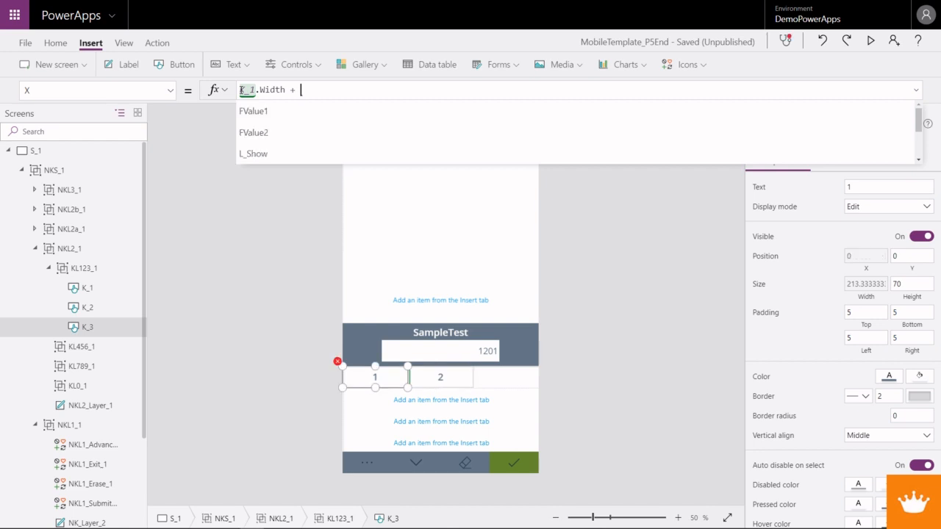
{"action": "type", "text": "K2_wi"}
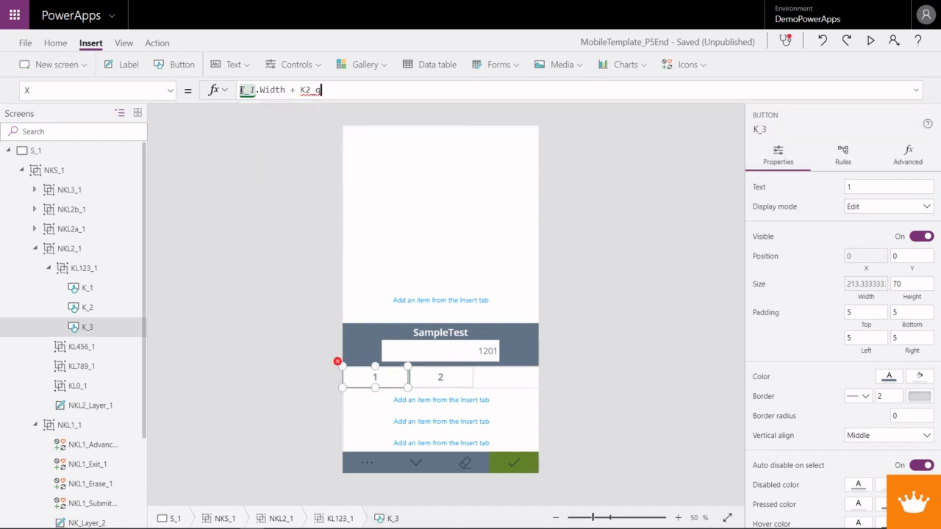
{"action": "type", "text": "tdh"}
{"action": "left_click", "coordinate": [328, 90]}
{"action": "key", "text": "BackSpace"}
{"action": "left_click", "coordinate": [331, 90]}
{"action": "type", "text": "t"}
{"action": "key", "text": "BackSpace"}
{"action": "key", "text": "BackSpace"}
{"action": "type", "text": "_2.width"}
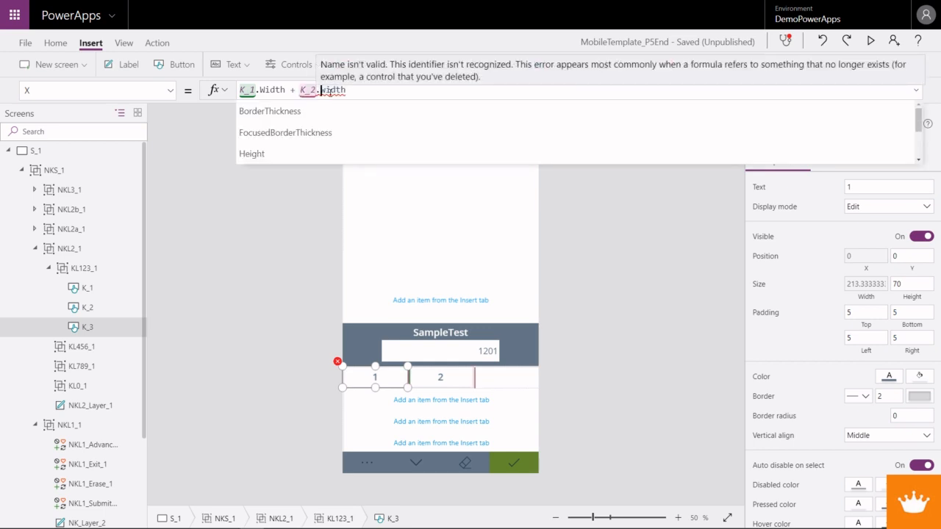
{"action": "double_click", "coordinate": [323, 90]}
{"action": "left_click", "coordinate": [234, 116]}
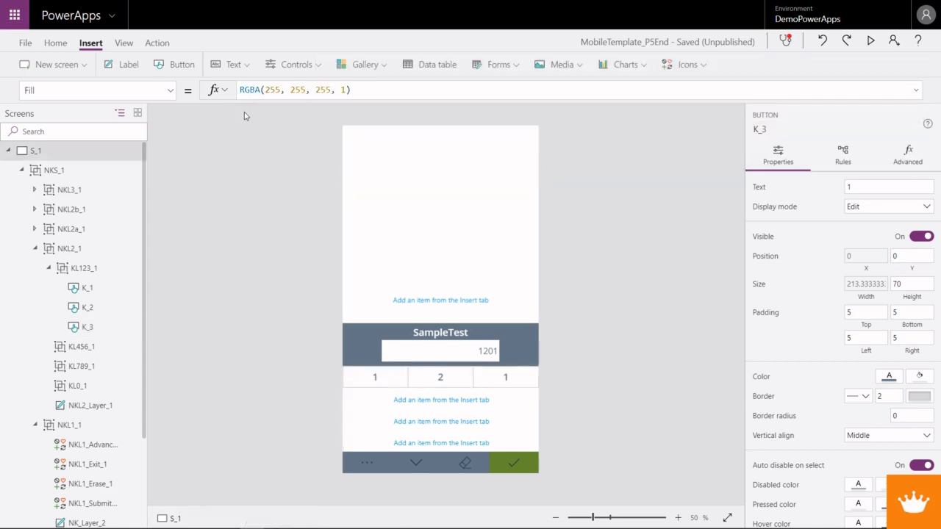
- Set the text of the K_3 button to 3
{"action": "left_click", "coordinate": [491, 385]}
{"action": "left_click", "coordinate": [856, 186]}
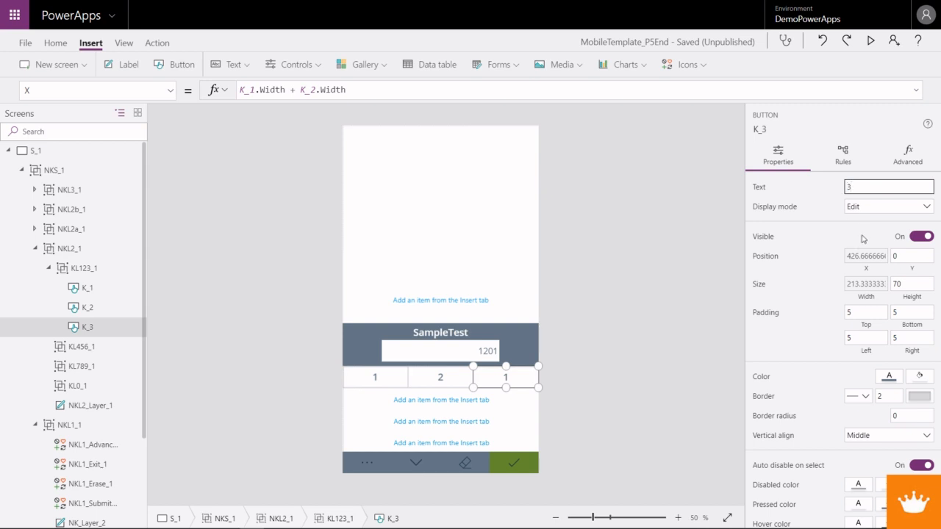
{"action": "key", "text": "Tab"}
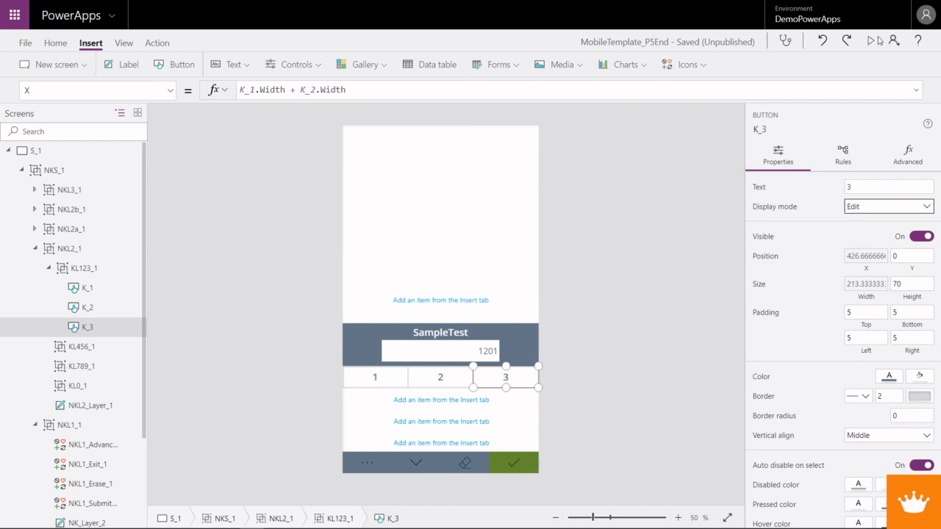
- Preview the app and test the three keys by entering 3232123 into the SampleTest value
{"action": "left_click", "coordinate": [870, 41]}
{"action": "left_click", "coordinate": [556, 379]}
{"action": "left_click", "coordinate": [507, 382]}
{"action": "left_click", "coordinate": [559, 382]}
{"action": "left_click", "coordinate": [469, 381]}
{"action": "left_click", "coordinate": [410, 387]}
{"action": "left_click", "coordinate": [474, 386]}
{"action": "left_click", "coordinate": [542, 382]}
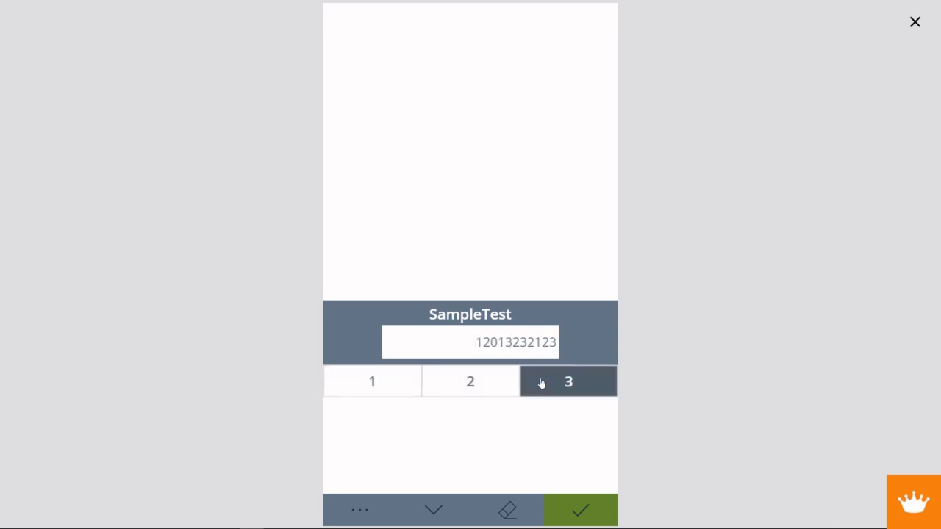
- Test the keyboard's erase key by shortening the SampleTest value to 120, and exit the preview
{"action": "left_click", "coordinate": [512, 514]}
{"action": "left_click", "coordinate": [511, 513]}
{"action": "left_click", "coordinate": [512, 515]}
{"action": "left_click", "coordinate": [512, 514]}
{"action": "left_click", "coordinate": [512, 513]}
{"action": "left_click", "coordinate": [511, 513]}
{"action": "left_click", "coordinate": [512, 514]}
{"action": "left_click", "coordinate": [511, 514]}
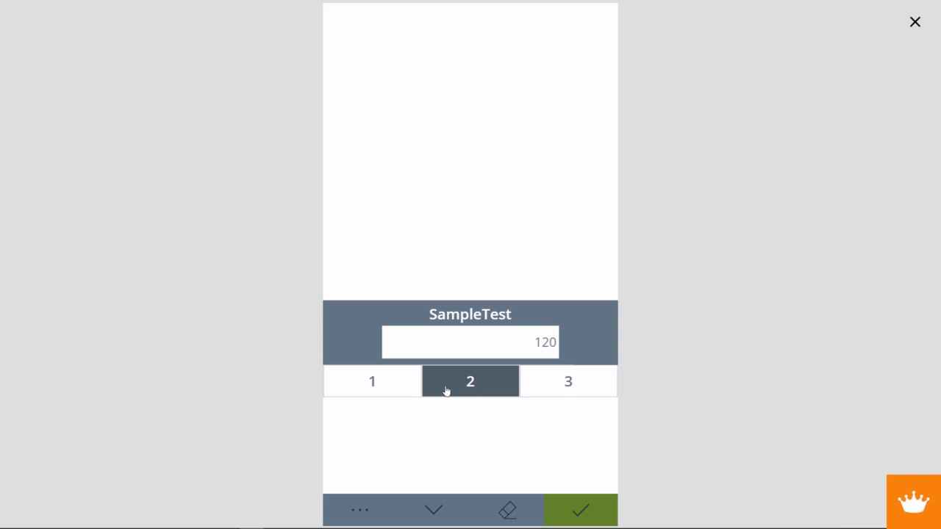
{"action": "key", "text": "Escape"}
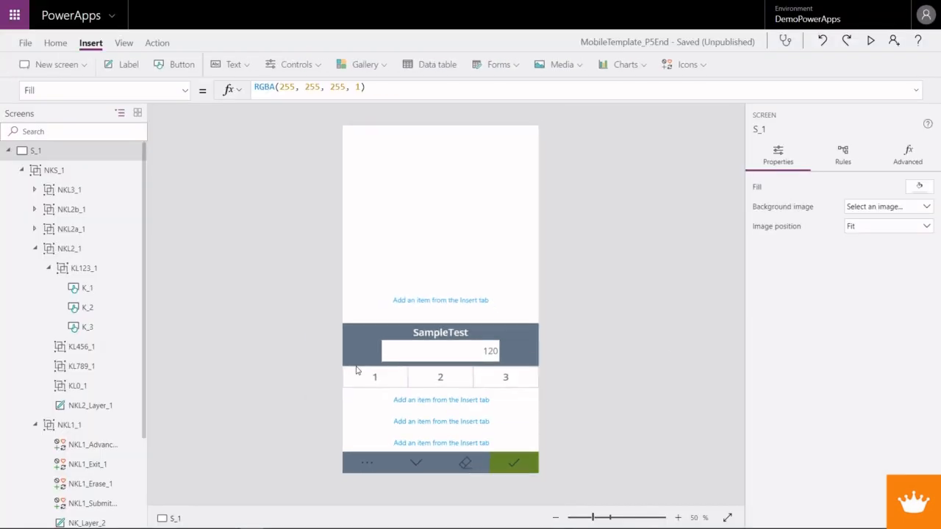
- Copy the K_1, K_2 and K_3 buttons together into row KL456_1
{"action": "left_click", "coordinate": [85, 291]}
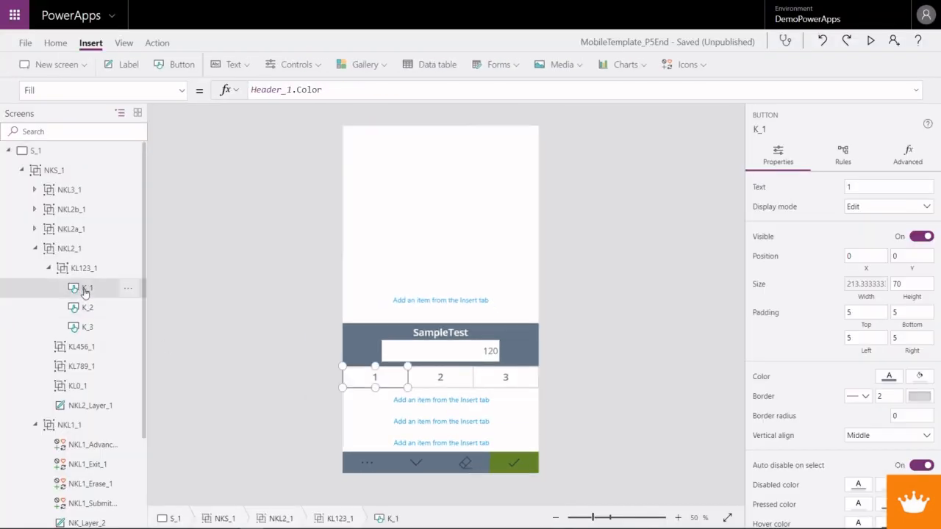
{"action": "left_click", "coordinate": [84, 329], "text": "ctrl"}
{"action": "left_click", "coordinate": [83, 315], "text": "ctrl"}
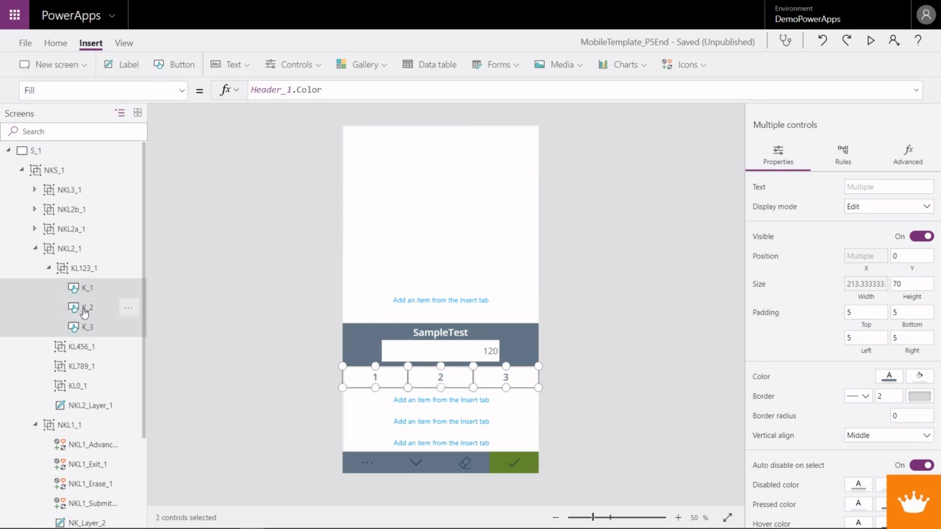
{"action": "left_click", "coordinate": [82, 348]}
{"action": "key", "text": "ctrl+v"}
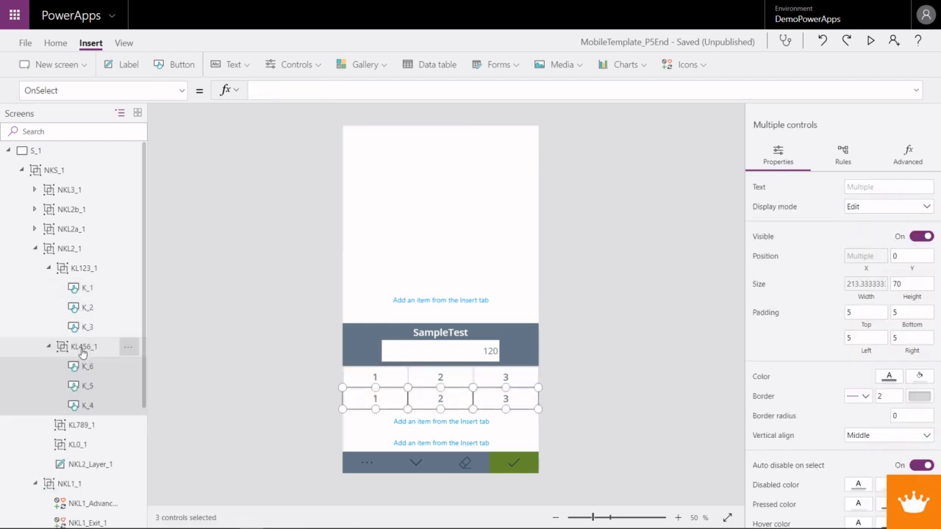
- Set the text of the first key in row KL456_1, K_6, to 4
{"action": "left_click", "coordinate": [93, 406]}
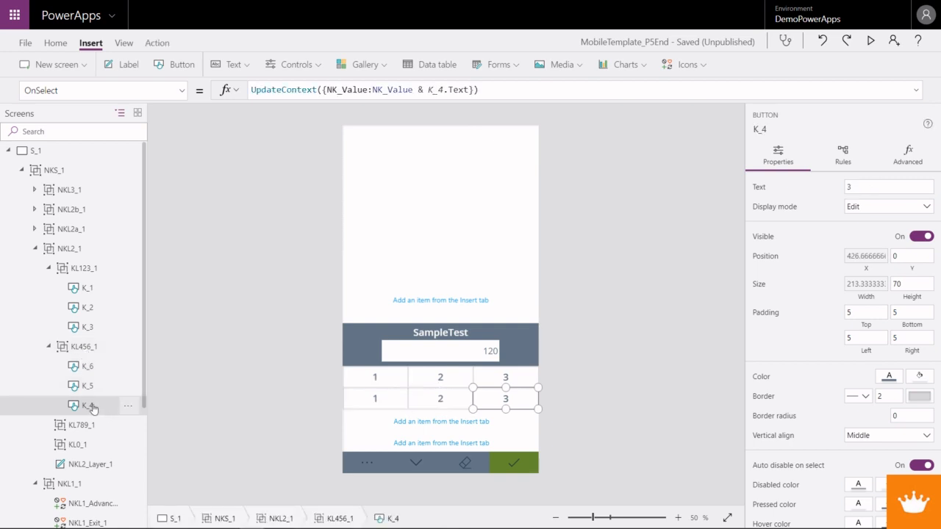
{"action": "left_click", "coordinate": [88, 385]}
{"action": "left_click", "coordinate": [89, 370]}
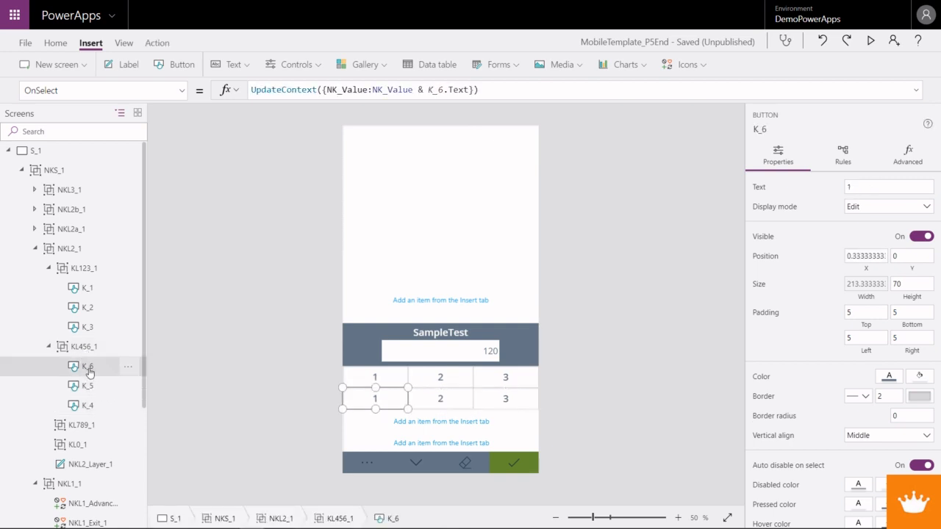
{"action": "left_click", "coordinate": [851, 186]}
{"action": "type", "text": "4"}
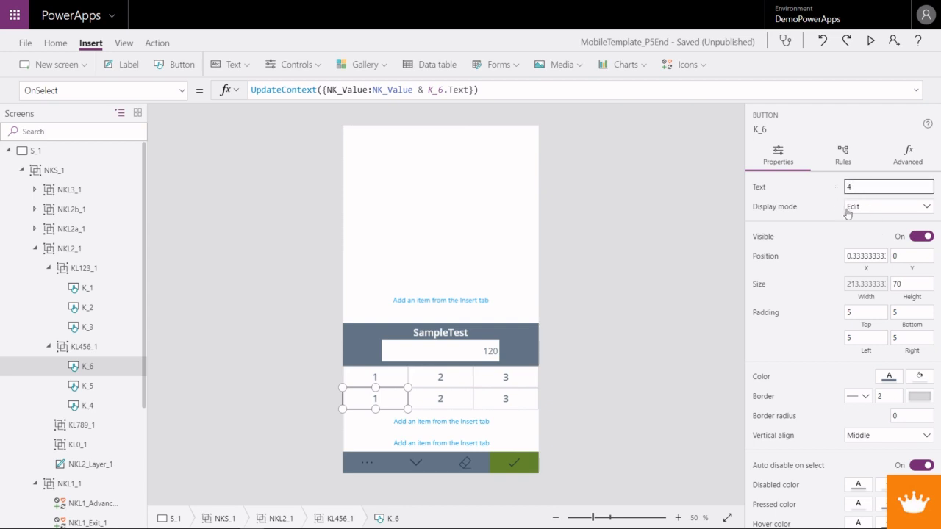
- Set the text of K_5 to 5 and the text of K_4 to 6 in row KL456_1
{"action": "left_click", "coordinate": [84, 393]}
{"action": "left_click", "coordinate": [851, 189]}
{"action": "type", "text": "5"}
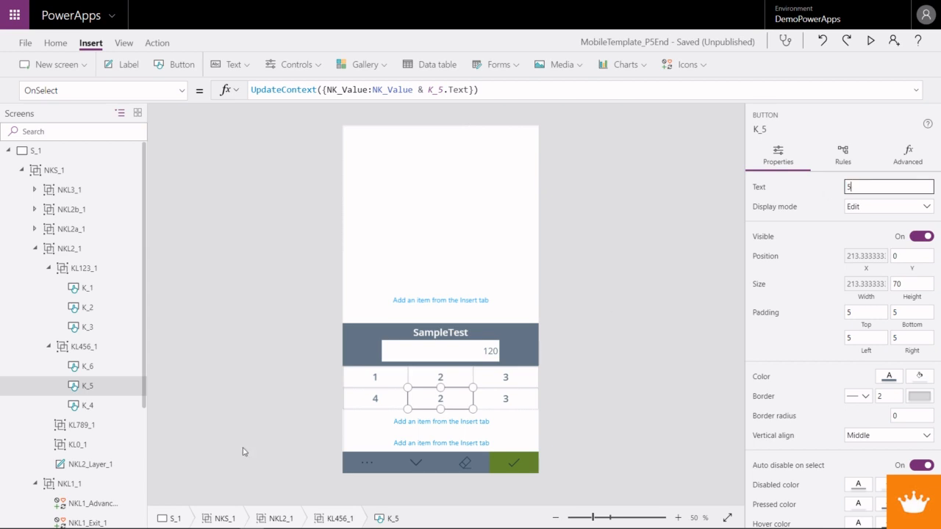
{"action": "left_click", "coordinate": [89, 406]}
{"action": "left_click", "coordinate": [861, 185]}
{"action": "type", "text": "6"}
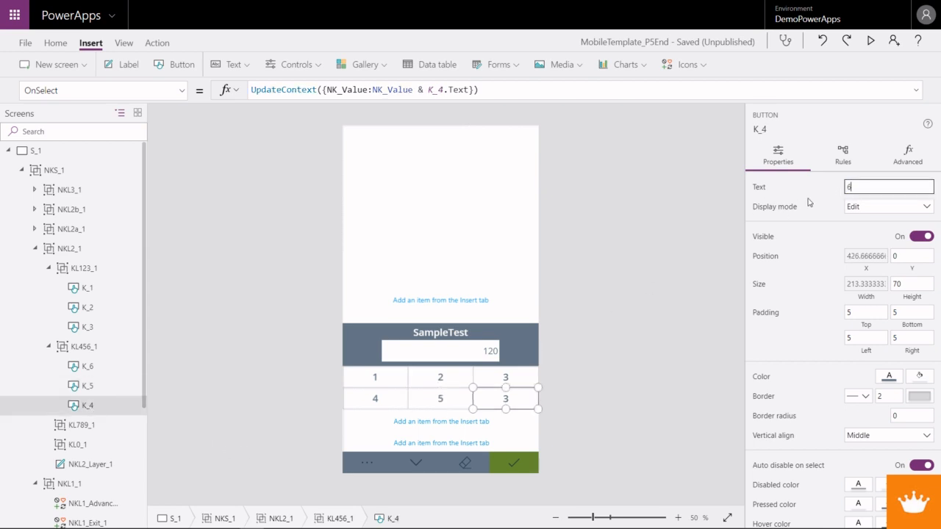
{"action": "left_click", "coordinate": [77, 425]}
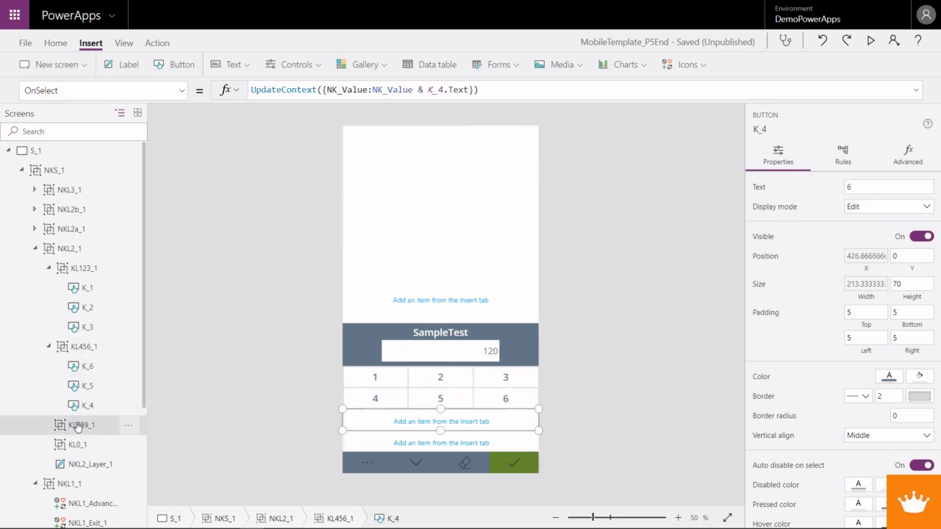
- Copy the keys 1, 2 and 3 from row KL123_1 together into row KL789_1
{"action": "left_click", "coordinate": [87, 287]}
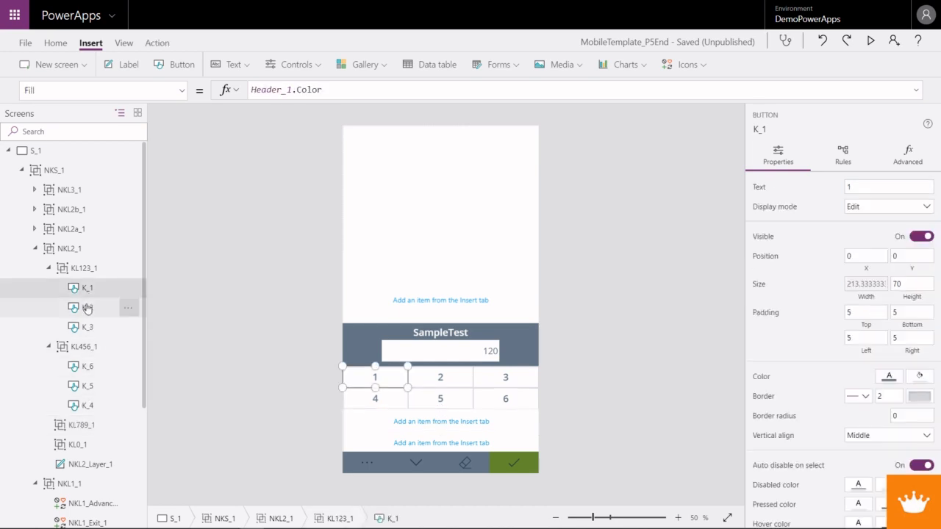
{"action": "left_click", "coordinate": [86, 308], "text": "ctrl"}
{"action": "left_click", "coordinate": [86, 327], "text": "ctrl"}
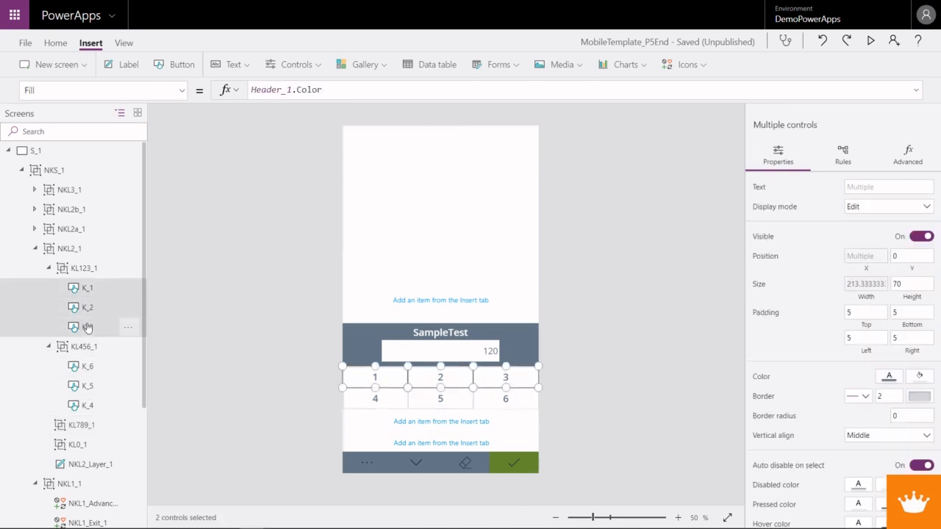
{"action": "left_click", "coordinate": [79, 427]}
{"action": "key", "text": "ctrl+v"}
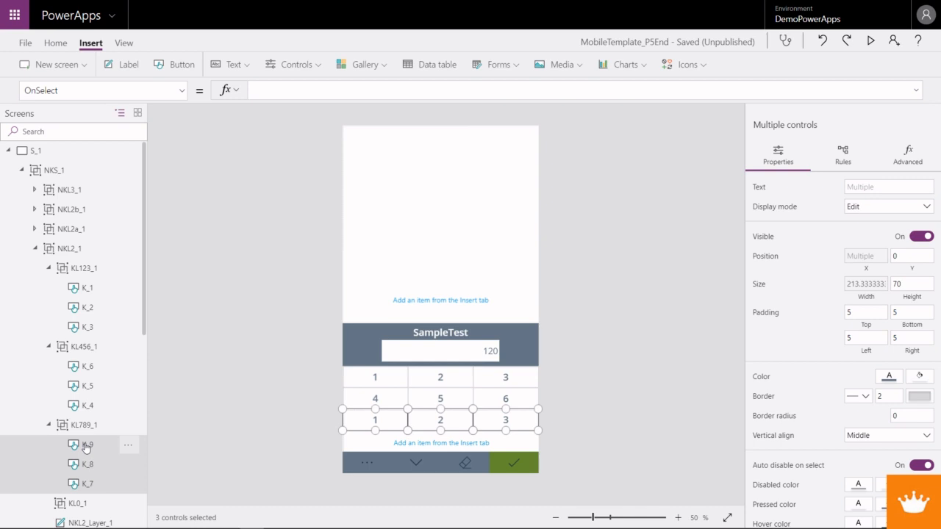
- Set the texts of the keys in row KL789_1: K_9 to 7, K_8 to 8 and K_7 to 9
{"action": "left_click", "coordinate": [86, 445]}
{"action": "left_click", "coordinate": [869, 189]}
{"action": "type", "text": "7"}
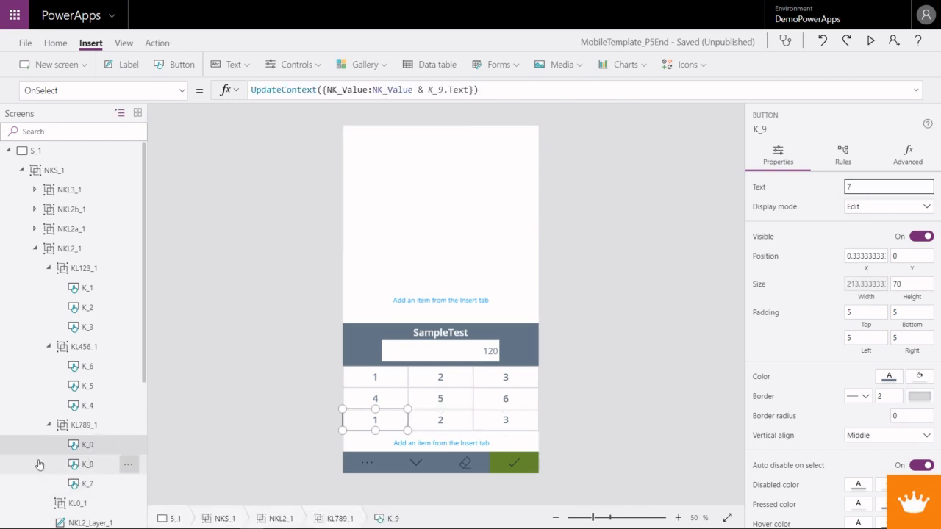
{"action": "left_click", "coordinate": [88, 463]}
{"action": "left_click", "coordinate": [846, 187]}
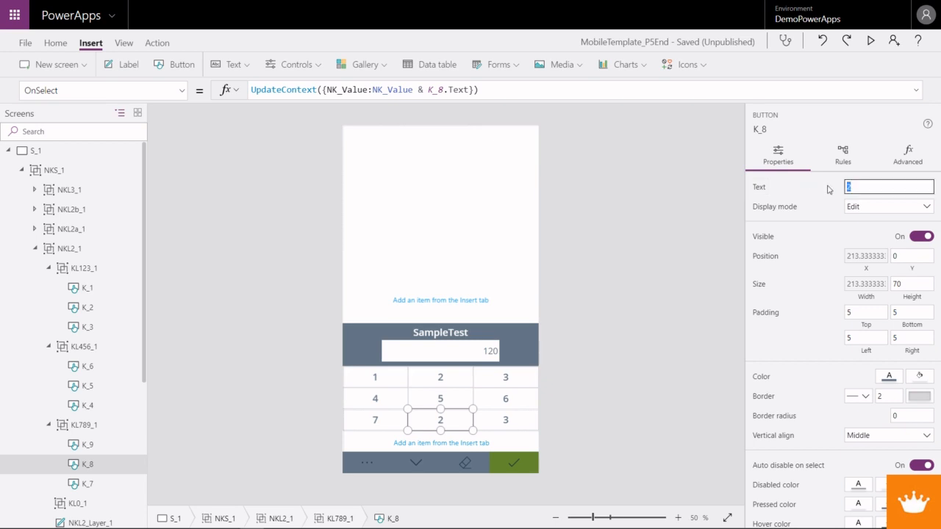
{"action": "left_click", "coordinate": [84, 484]}
{"action": "left_click", "coordinate": [847, 188]}
{"action": "type", "text": "9"}
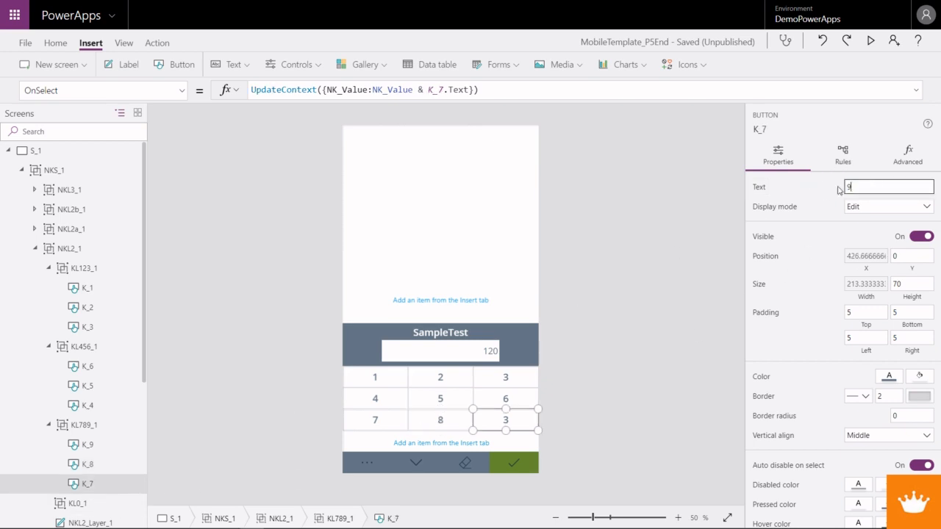
- Paste the same three copied keys into the last row group, KL0_1
{"action": "scroll", "coordinate": [81, 456], "scroll_direction": "down", "scroll_amount": 3}
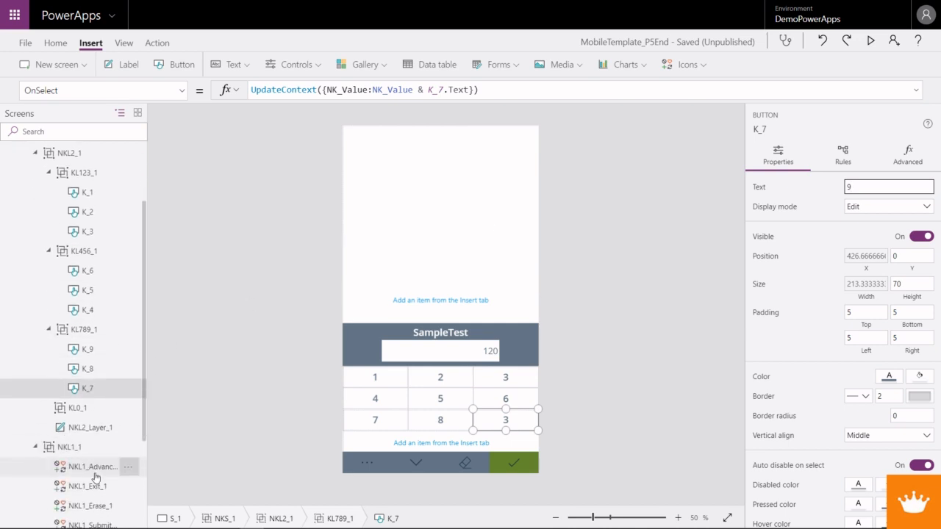
{"action": "left_click", "coordinate": [69, 408]}
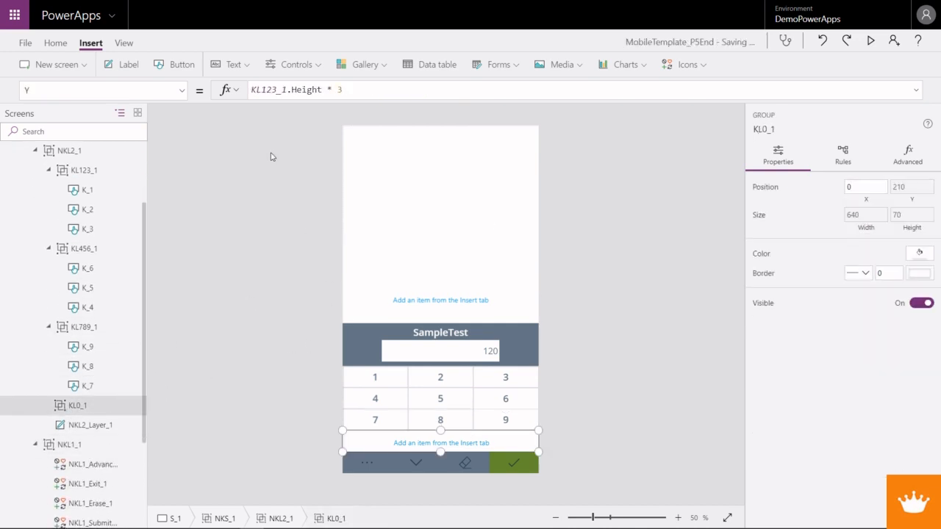
{"action": "left_click", "coordinate": [79, 409]}
- Set the text of K_12 to 00 and the text of K_11 to 0 in row KL0_1
{"action": "left_click", "coordinate": [89, 425]}
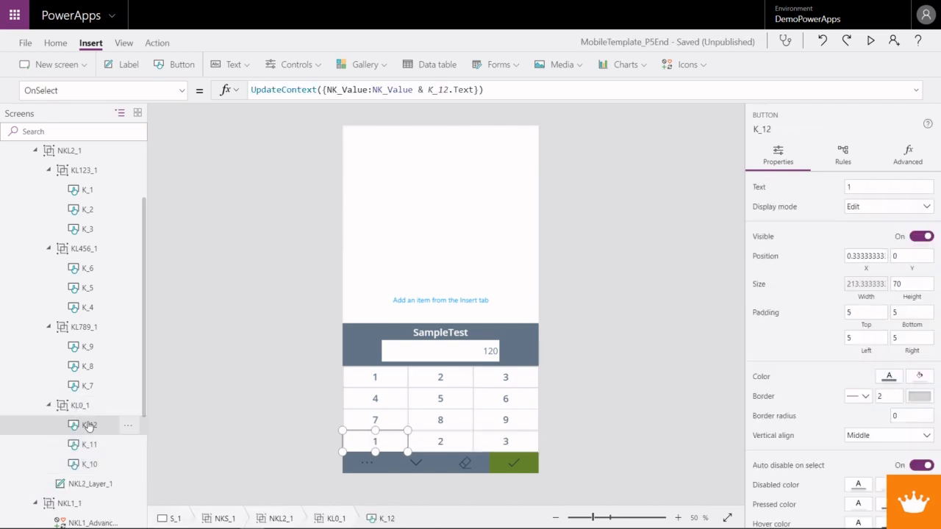
{"action": "left_click", "coordinate": [867, 189]}
{"action": "type", "text": "00"}
{"action": "left_click", "coordinate": [103, 445]}
{"action": "left_click", "coordinate": [867, 188]}
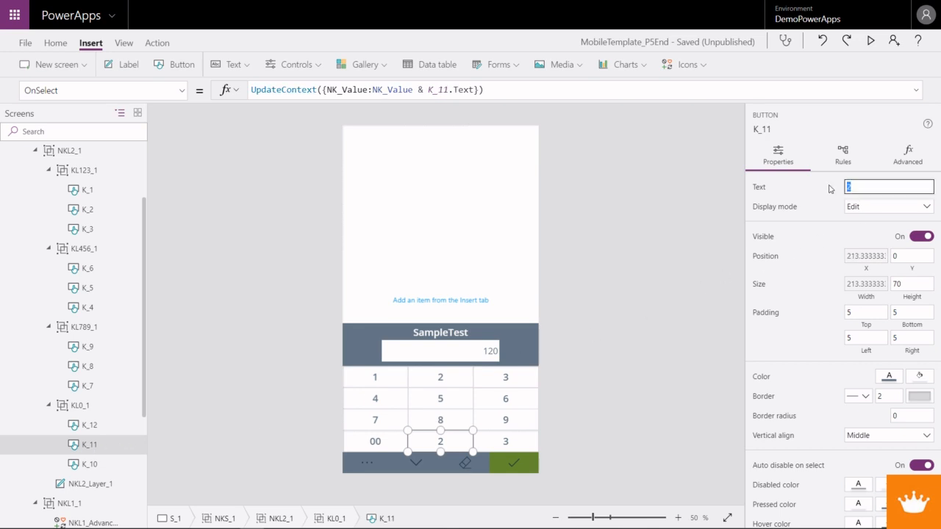
- Set the text of K_10, the last key in row KL0_1, to a comma
{"action": "left_click", "coordinate": [73, 465]}
{"action": "left_click", "coordinate": [852, 188]}
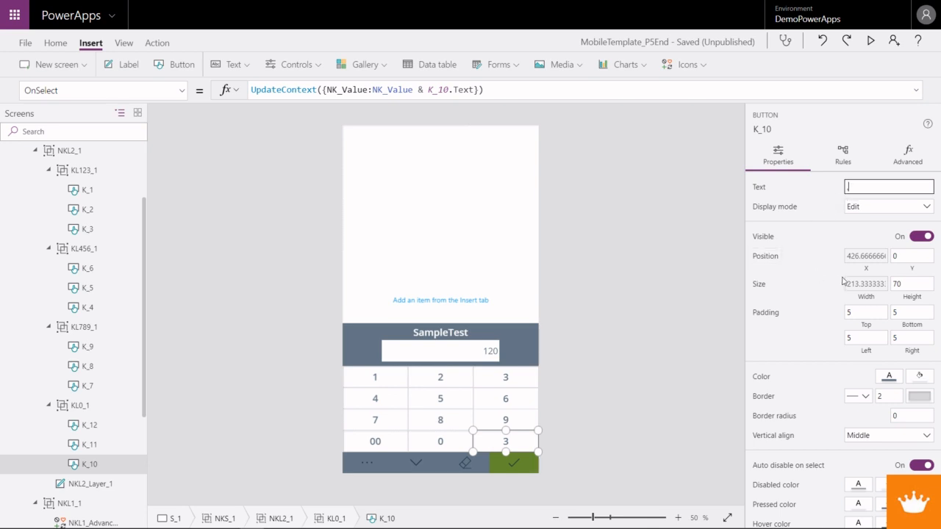
{"action": "left_click", "coordinate": [870, 209]}
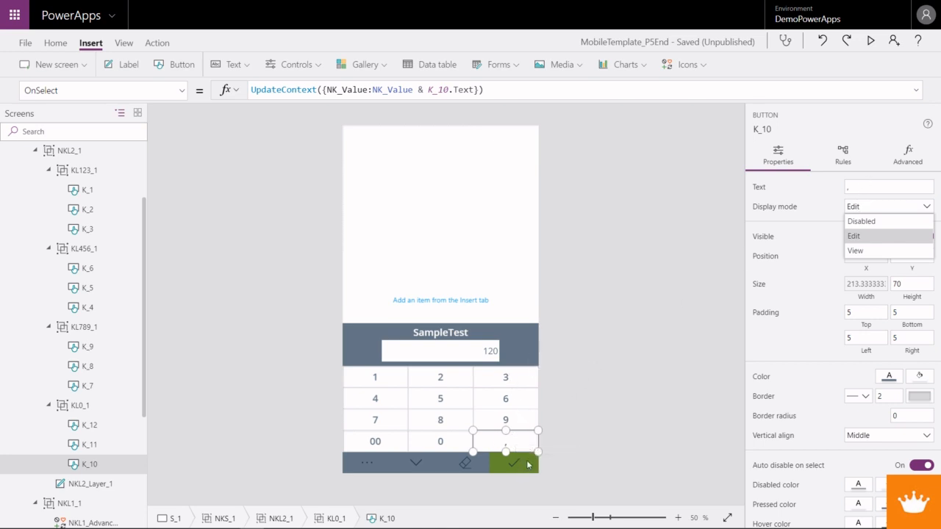
{"action": "left_click", "coordinate": [525, 401]}
{"action": "left_click", "coordinate": [523, 441]}
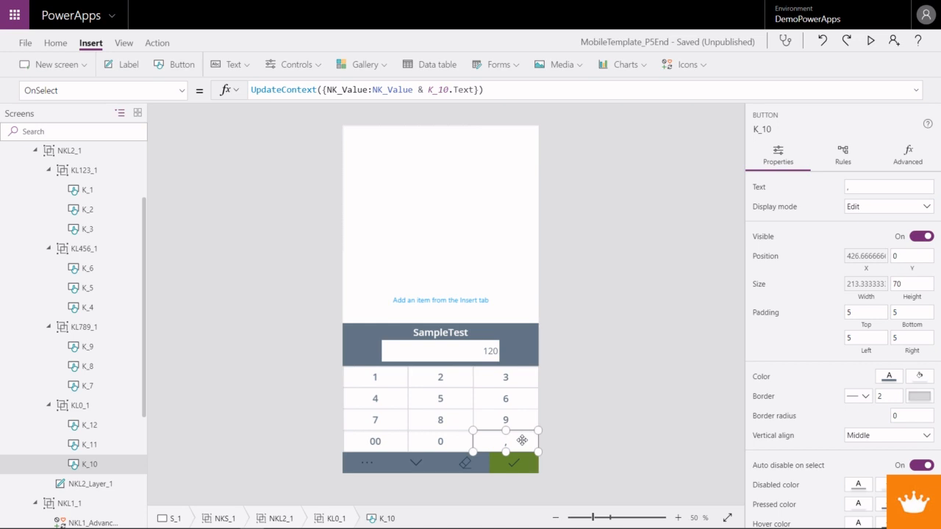
- Rename the first key in row KL123_1, K_1, as K1_1
{"action": "left_click", "coordinate": [374, 379]}
{"action": "right_click", "coordinate": [92, 190]}
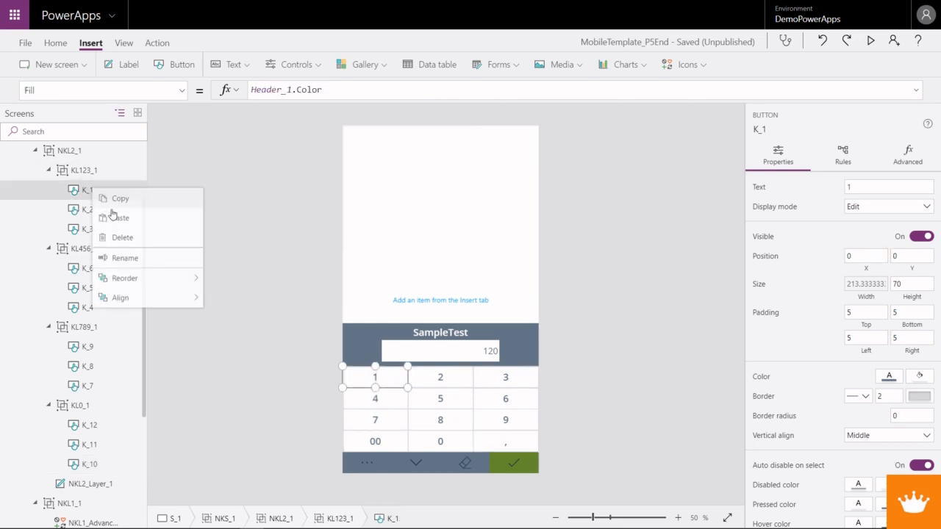
{"action": "left_click", "coordinate": [125, 259]}
{"action": "left_click", "coordinate": [89, 191]}
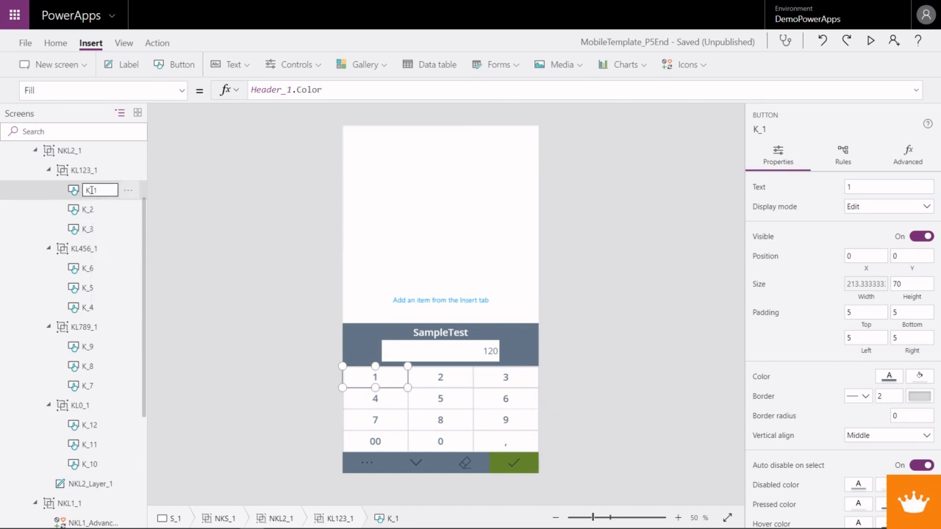
{"action": "type", "text": "1"}
{"action": "key", "text": "Return"}
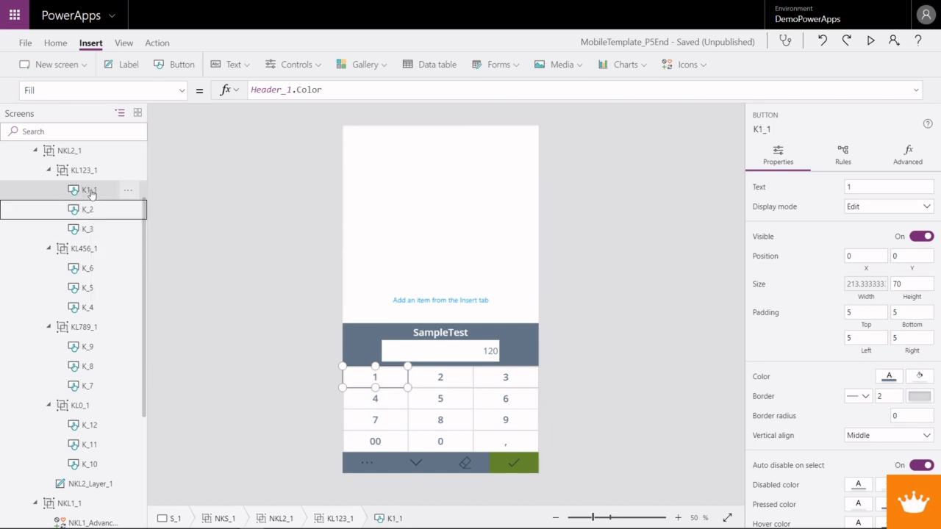
- Rename K_2 as K2_1 and K_3 as K3_1 in row KL123_1
{"action": "key", "text": "F2"}
{"action": "key", "text": "Left"}
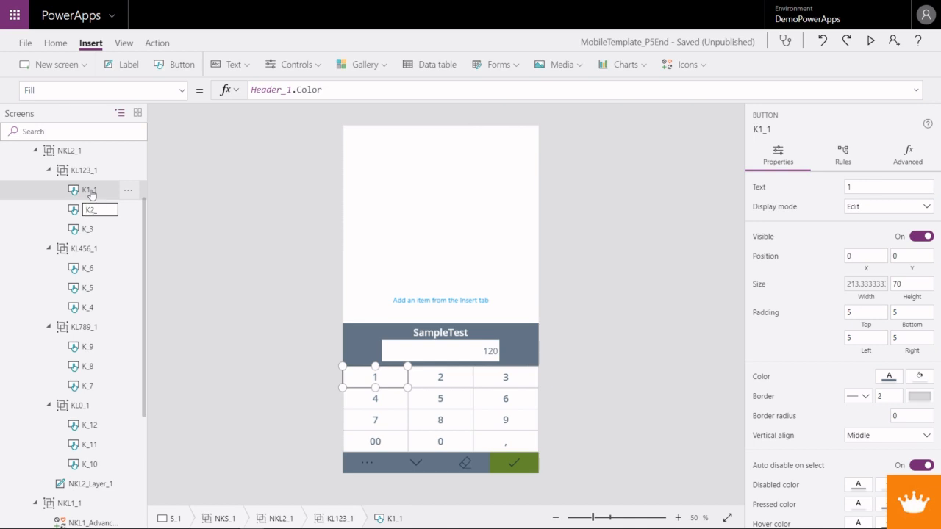
{"action": "key", "text": "Return"}
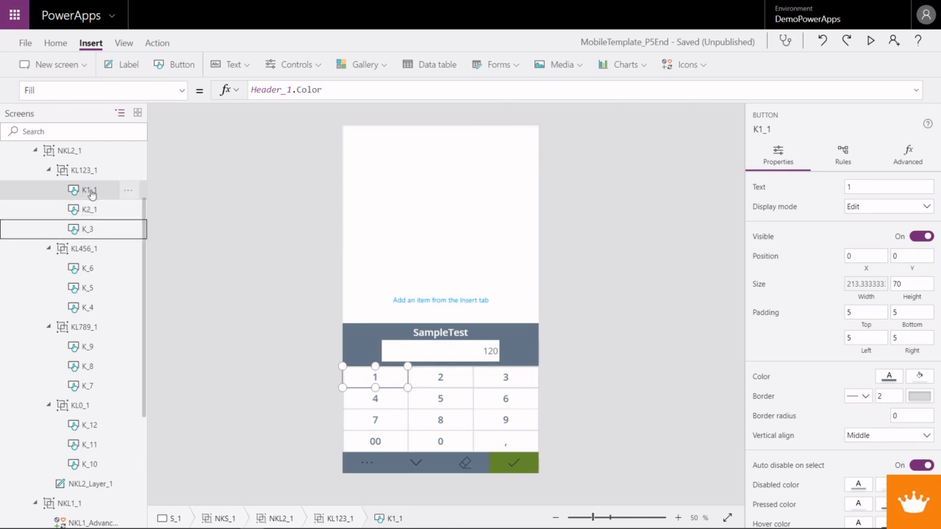
{"action": "key", "text": "F2"}
{"action": "key", "text": "Right"}
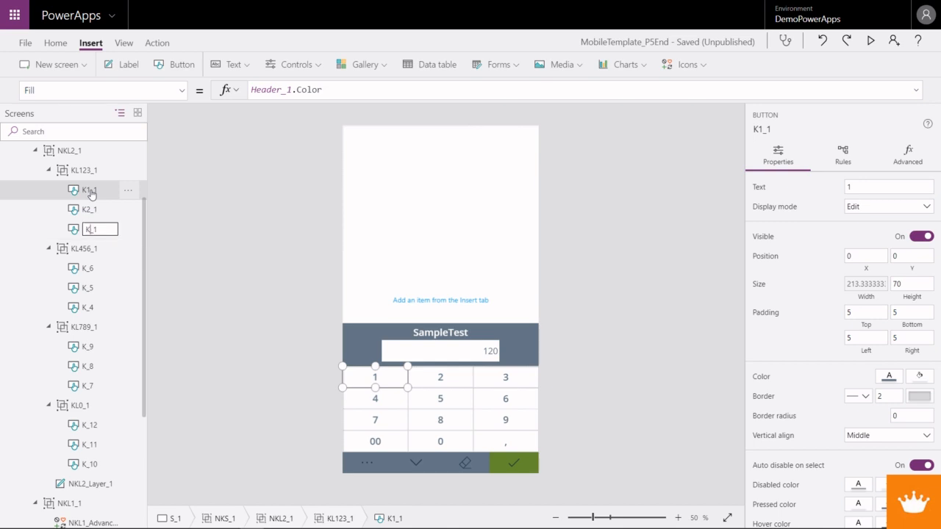
{"action": "key", "text": "Return"}
- Rename the first key in row KL456_1, K_6, as K4_1
{"action": "key", "text": "Down"}
{"action": "key", "text": "Down"}
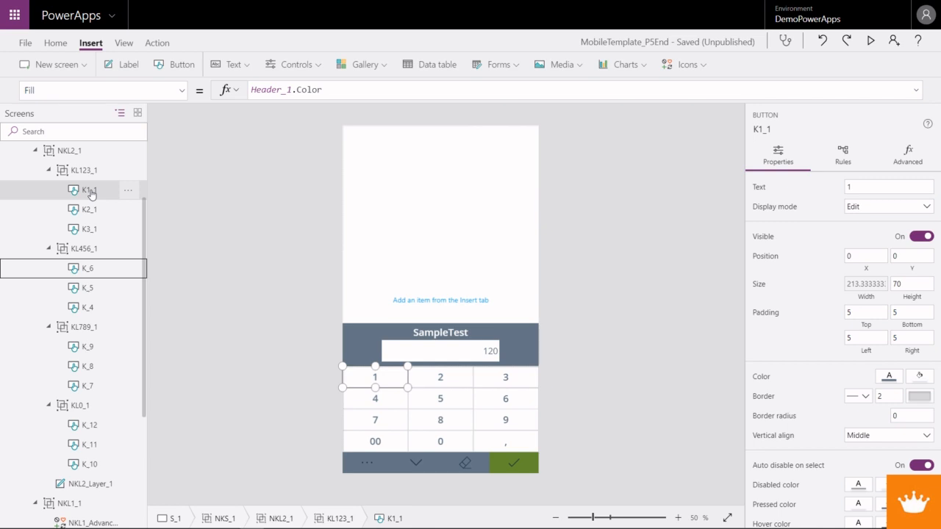
{"action": "key", "text": "F2"}
{"action": "key", "text": "Right"}
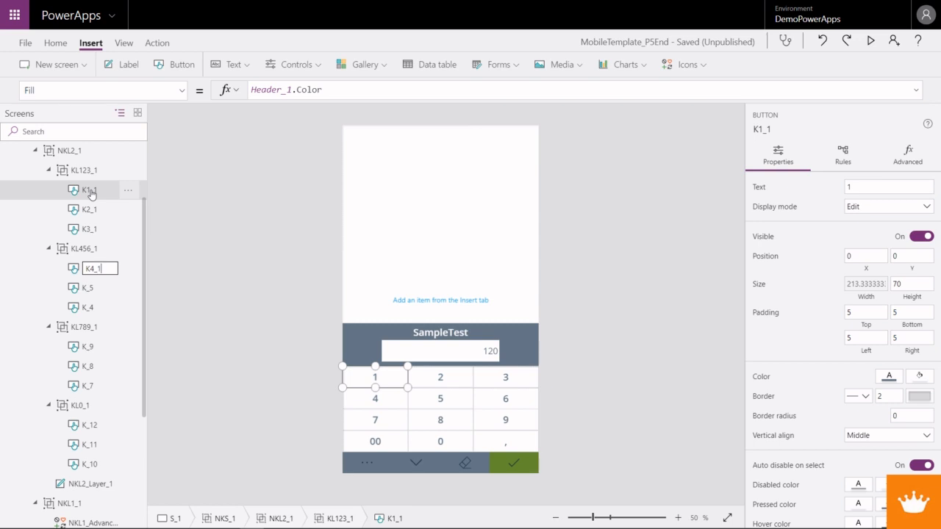
{"action": "key", "text": "Return"}
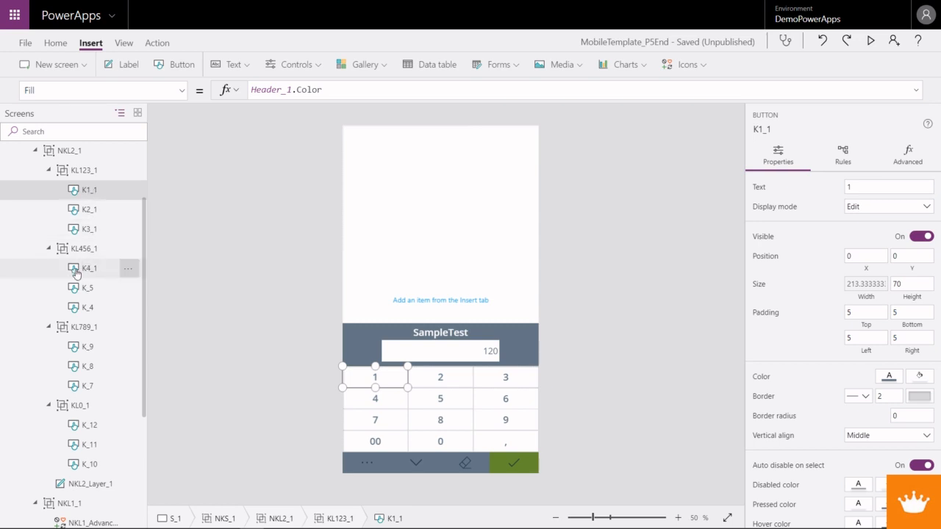
{"action": "left_click", "coordinate": [76, 272]}
- Rename K_5 as K5_1 and K_4 as K6_1 in row KL456_1
{"action": "left_click", "coordinate": [88, 288]}
{"action": "left_click", "coordinate": [88, 288]}
{"action": "left_click", "coordinate": [88, 288]}
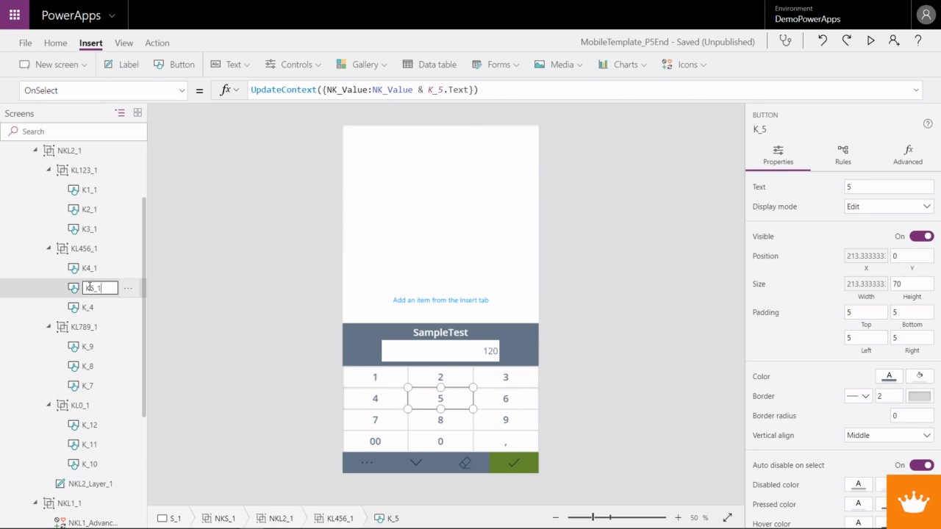
{"action": "key", "text": "Return"}
{"action": "key", "text": "Down"}
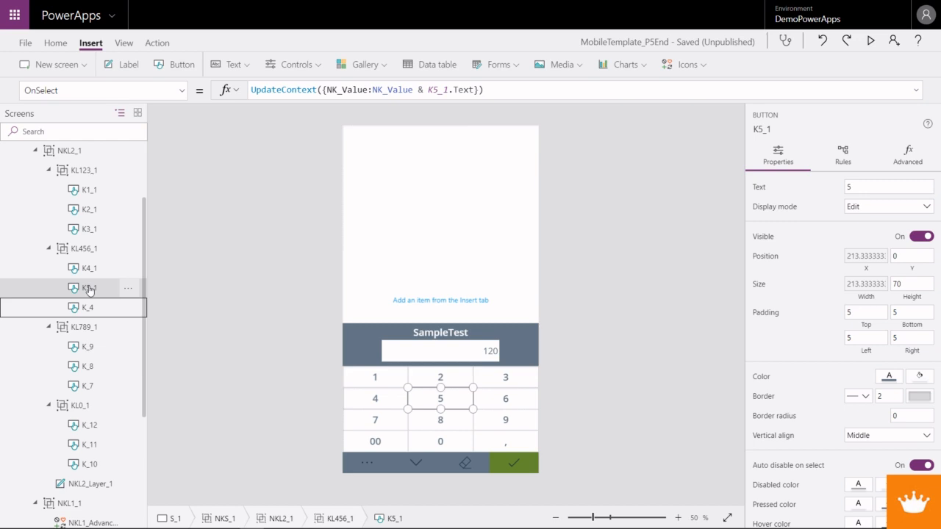
{"action": "key", "text": "F2"}
{"action": "key", "text": "Right"}
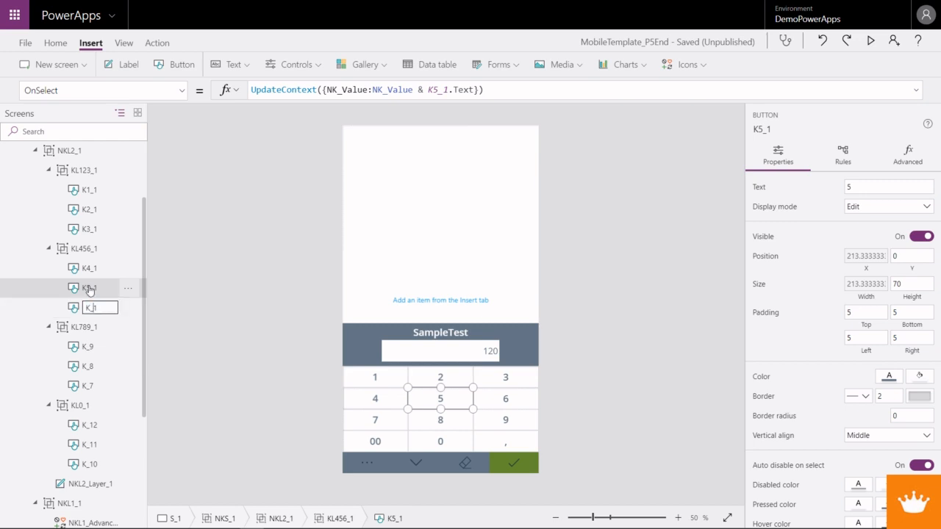
{"action": "key", "text": "Return"}
- Rename the first key in row KL789_1, K_9, as K7_1
{"action": "key", "text": "Down"}
{"action": "key", "text": "F2"}
{"action": "key", "text": "Right"}
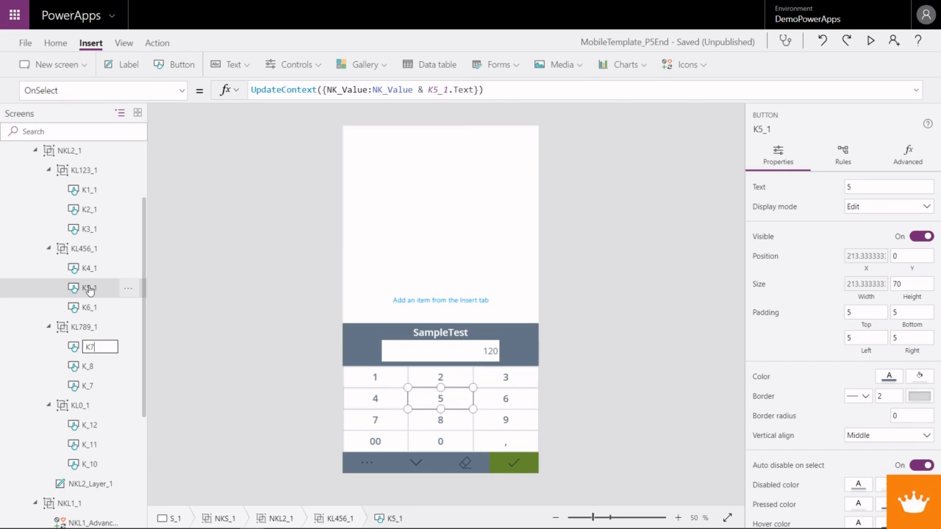
{"action": "type", "text": "_1"}
{"action": "key", "text": "Tab"}
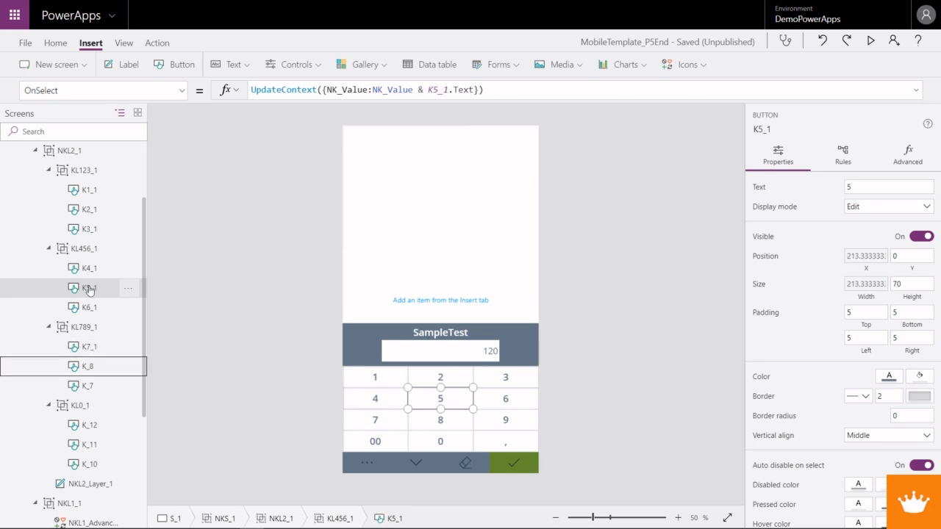
- Rename the middle key in row KL789_1, K_8, as K8_1
{"action": "key", "text": "F2"}
{"action": "key", "text": "Right"}
{"action": "key", "text": "BackSpace"}
{"action": "type", "text": "8_1"}
{"action": "key", "text": "Tab"}
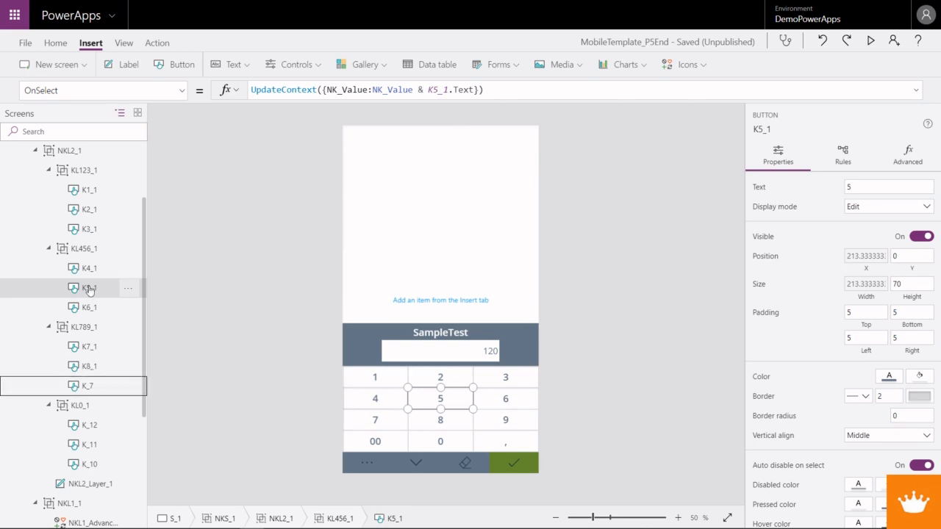
- Rename the last key in row KL789_1, K_7, as K9_1
{"action": "key", "text": "F2"}
{"action": "key", "text": "Right"}
{"action": "key", "text": "BackSpace"}
{"action": "key", "text": "BackSpace"}
{"action": "type", "text": "7_1"}
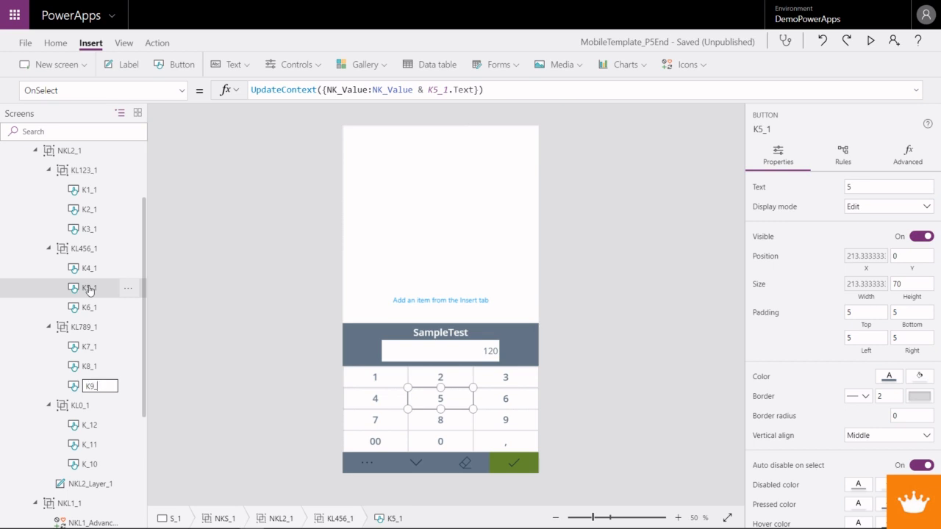
{"action": "key", "text": "Return"}
- Rename the 00 key in row KL0_1, K_12, as K00_1
{"action": "key", "text": "Down"}
{"action": "key", "text": "Down"}
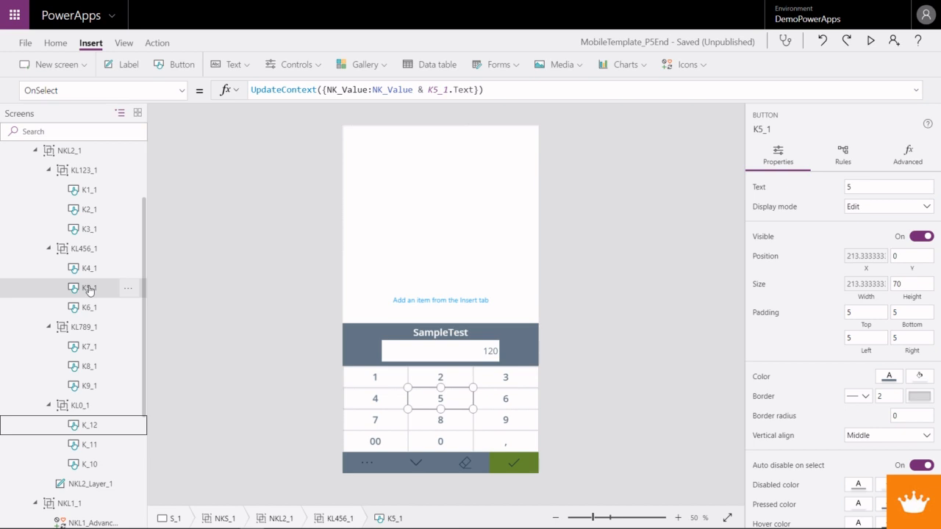
{"action": "key", "text": "F2"}
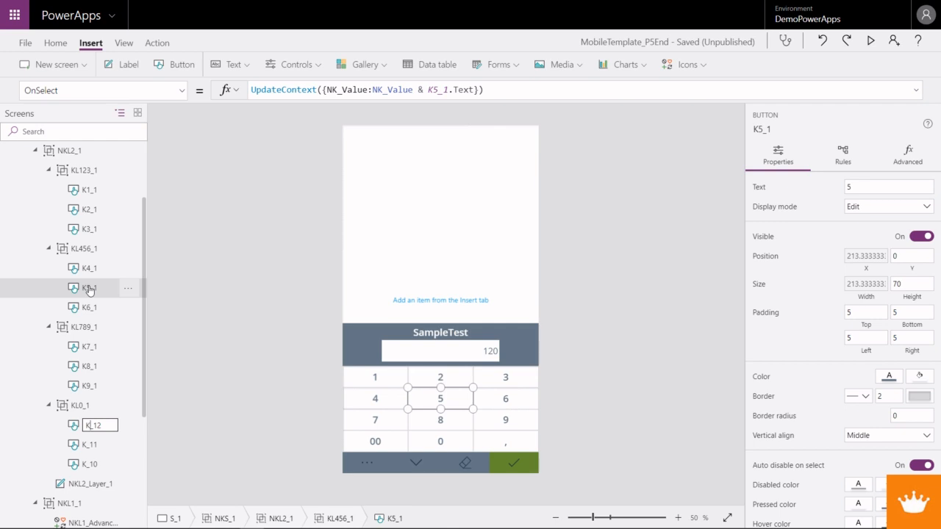
{"action": "type", "text": "00_1"}
{"action": "key", "text": "Tab"}
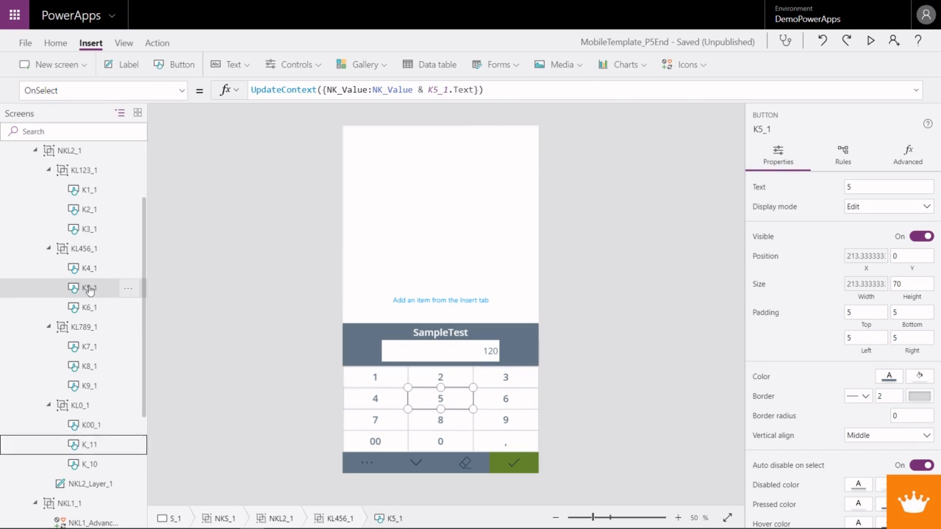
- Rename the 0 key in row KL0_1, K_11, as K0_1
{"action": "key", "text": "F2"}
{"action": "key", "text": "Right"}
{"action": "key", "text": "Left"}
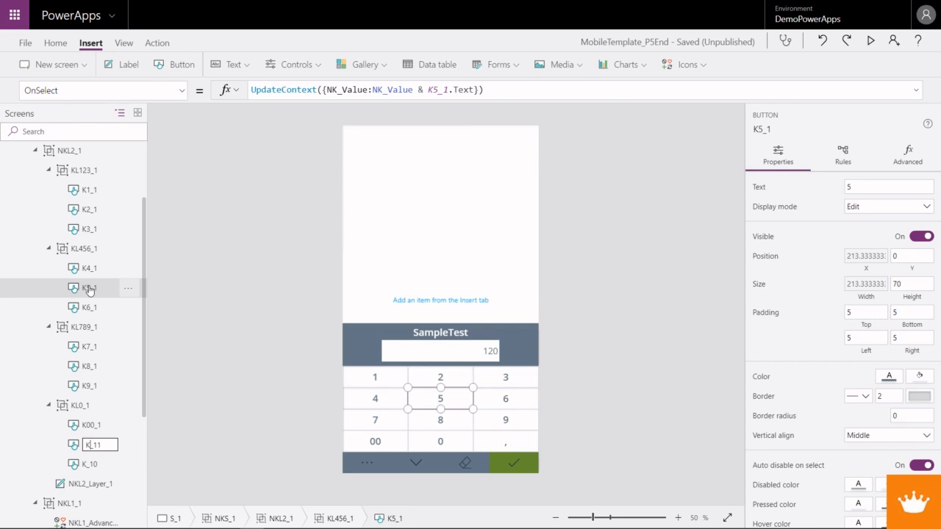
{"action": "type", "text": "0"}
{"action": "key", "text": "Return"}
- Rename the comma key in row KL0_1, K_10, as K,_1
{"action": "key", "text": "Down"}
{"action": "key", "text": "F2"}
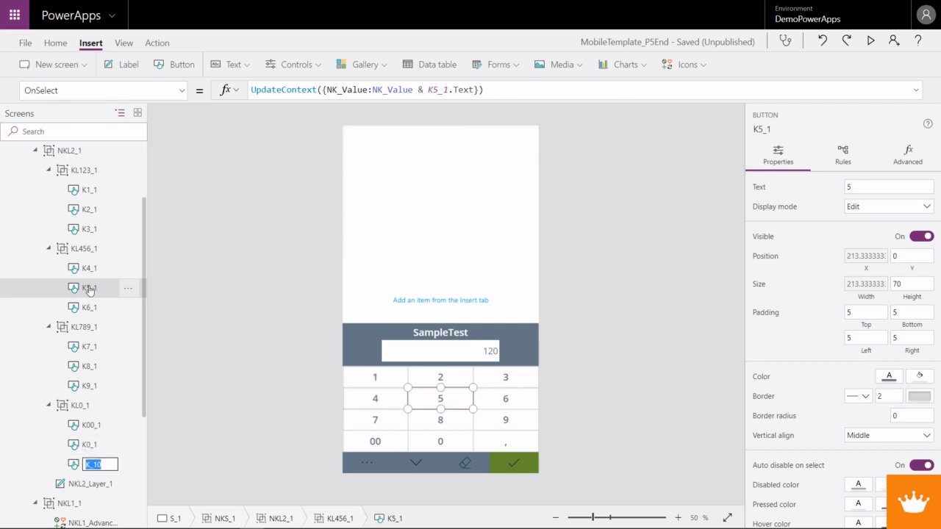
{"action": "key", "text": "Left"}
{"action": "key", "text": "Right"}
{"action": "key", "text": "Right"}
{"action": "key", "text": "Delete"}
{"action": "key", "text": "Delete"}
{"action": "type", "text": "1"}
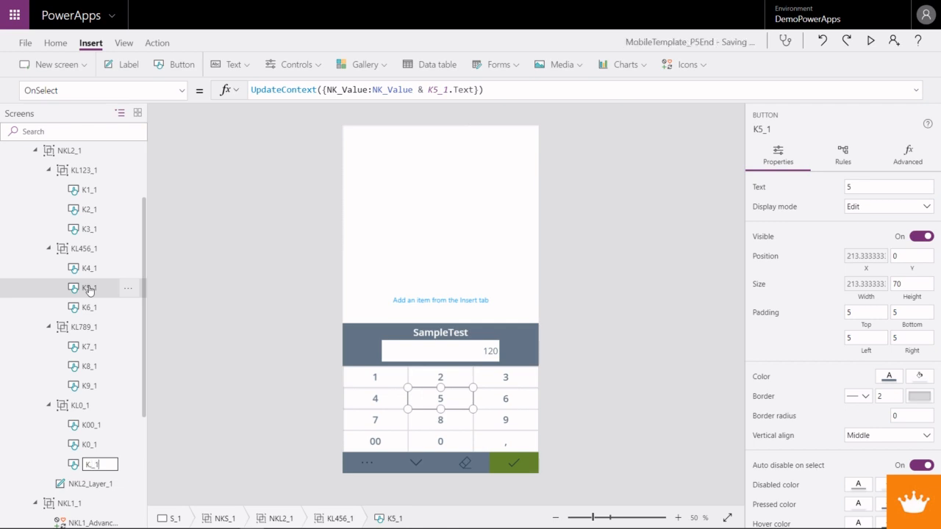
{"action": "key", "text": "Return"}
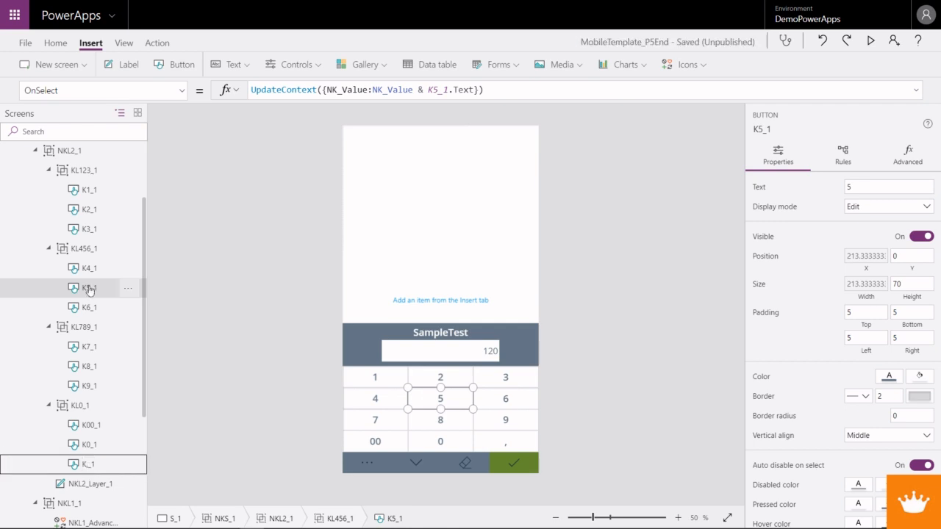
- Collapse the row groups KL0_1, KL789_1, KL456_1 and KL123_1 in the screen tree
{"action": "left_click", "coordinate": [49, 406]}
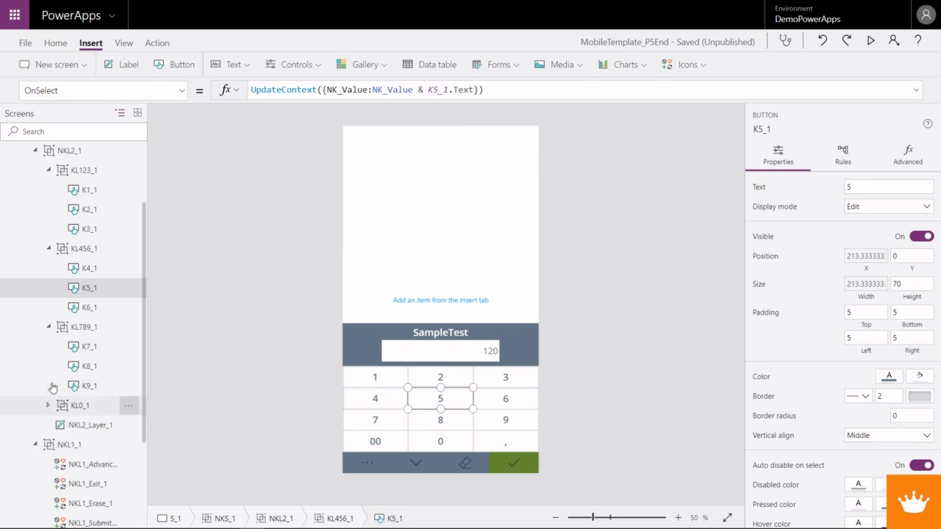
{"action": "left_click", "coordinate": [49, 327]}
{"action": "left_click", "coordinate": [48, 247]}
{"action": "left_click", "coordinate": [48, 170]}
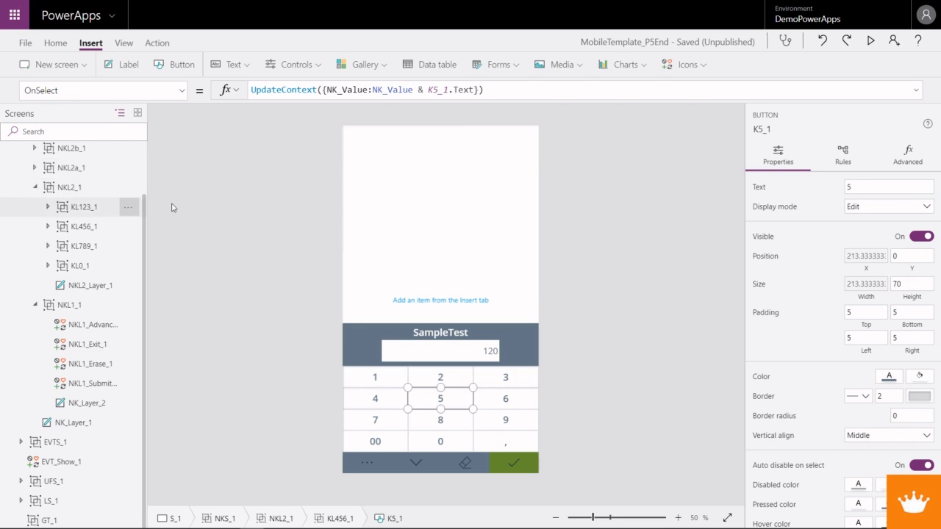
- Preview the app and test the new keys by appending ,50 to the value and erasing it again
{"action": "key", "text": "F5"}
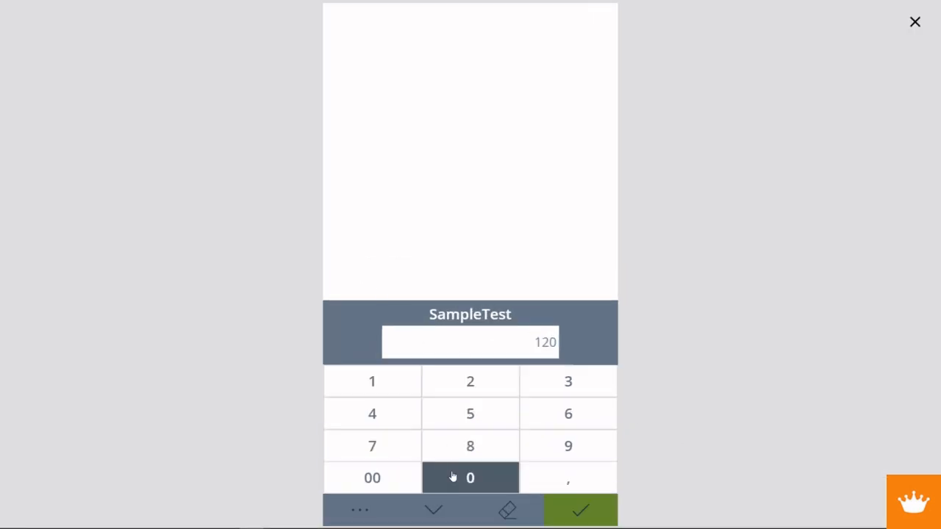
{"action": "left_click", "coordinate": [567, 484]}
{"action": "left_click", "coordinate": [499, 426]}
{"action": "left_click", "coordinate": [487, 475]}
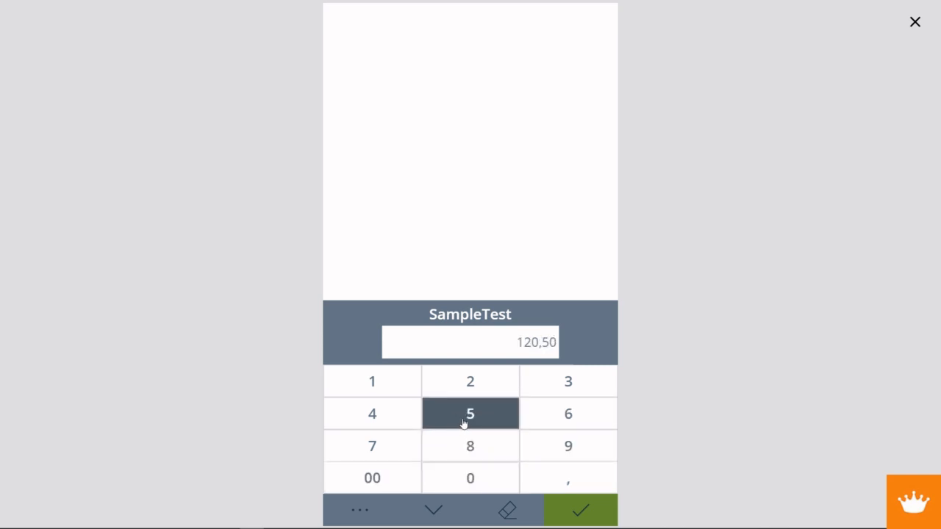
{"action": "left_click", "coordinate": [507, 512]}
{"action": "left_click", "coordinate": [508, 512]}
{"action": "left_click", "coordinate": [507, 512]}
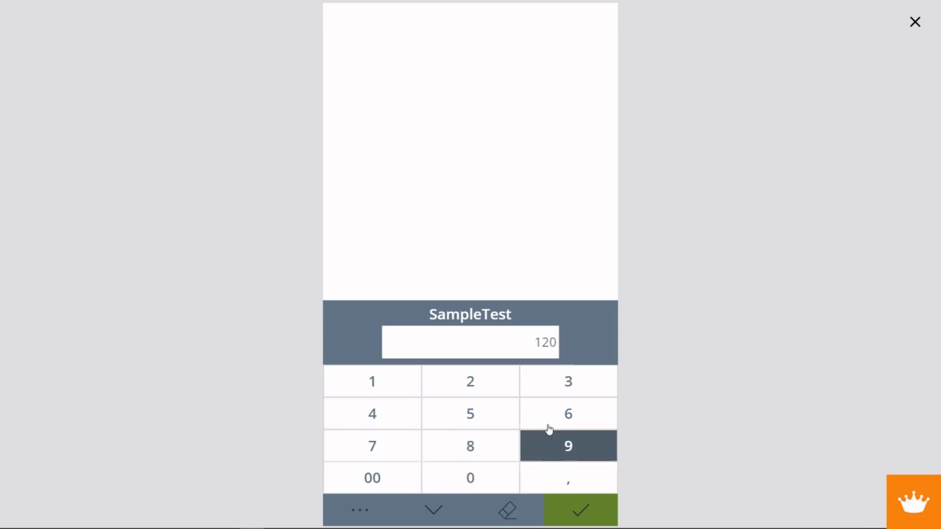
- Test more digit keys and the comma, erase the entered characters, enter 85 and close the preview
{"action": "left_click", "coordinate": [558, 396]}
{"action": "left_click", "coordinate": [496, 478]}
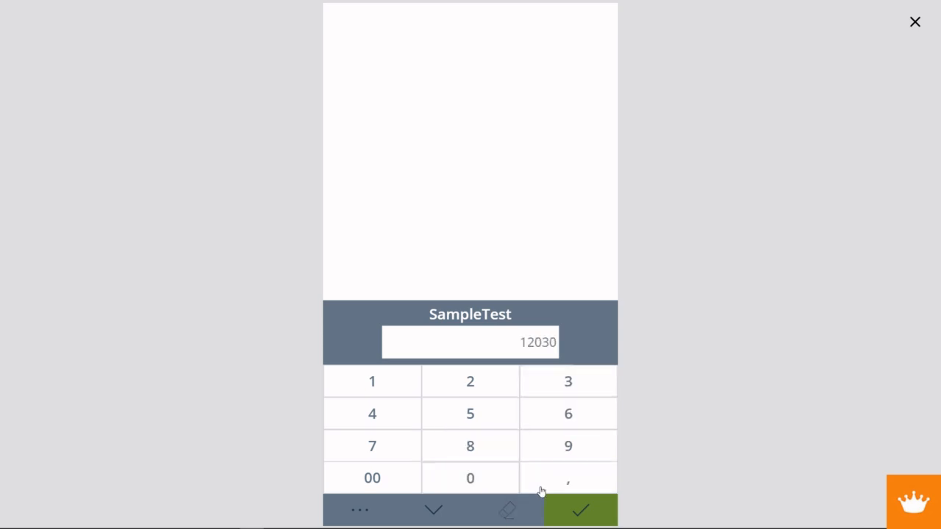
{"action": "left_click", "coordinate": [559, 479]}
{"action": "left_click", "coordinate": [565, 445]}
{"action": "left_click", "coordinate": [564, 431]}
{"action": "left_click", "coordinate": [514, 514]}
{"action": "left_click", "coordinate": [514, 514]}
{"action": "left_click", "coordinate": [514, 514]}
{"action": "left_click", "coordinate": [515, 515]}
{"action": "left_click", "coordinate": [485, 459]}
{"action": "left_click", "coordinate": [473, 420]}
{"action": "left_click", "coordinate": [915, 24]}
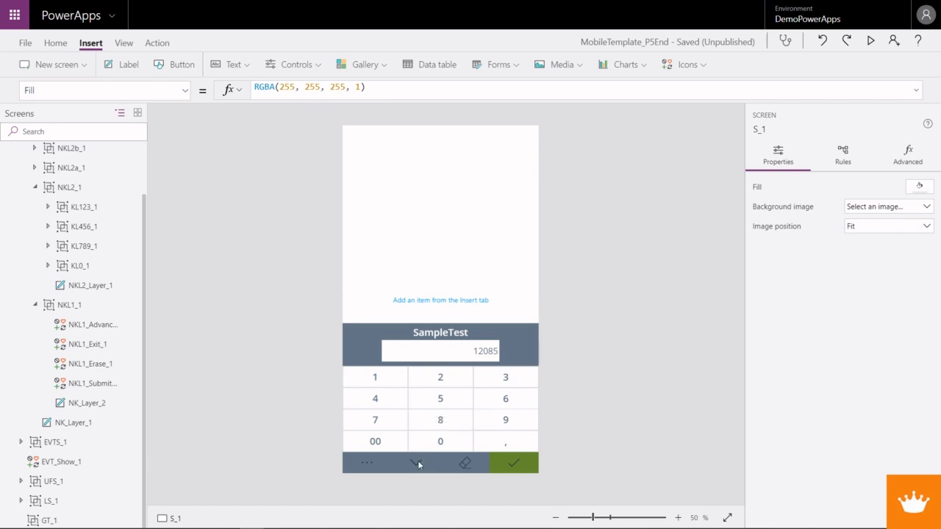
- Insert a Cancel icon on the screen, then cut it and paste it into group NKL3_1
{"action": "left_click", "coordinate": [55, 43]}
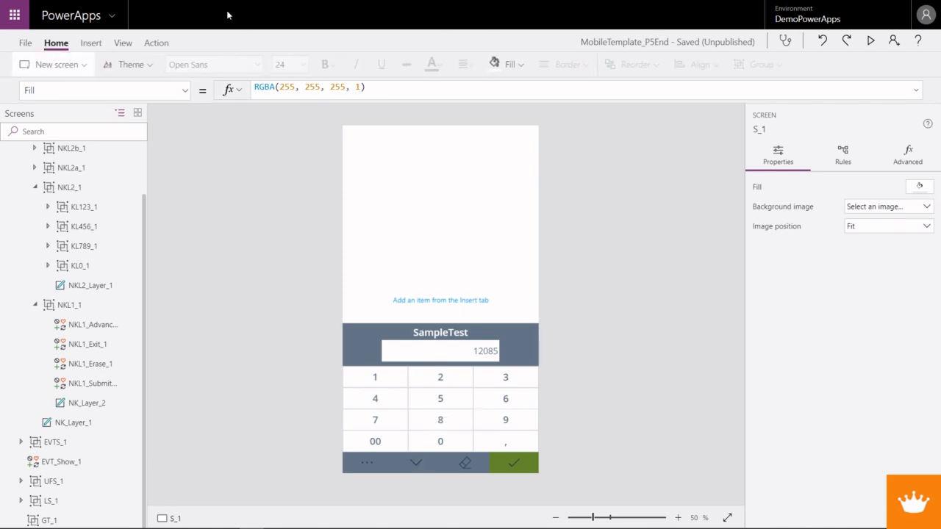
{"action": "left_click", "coordinate": [91, 43]}
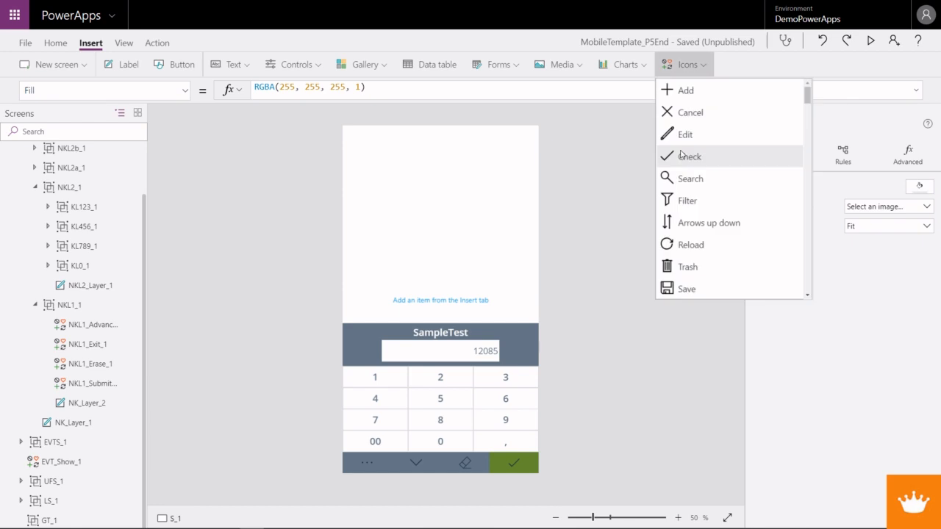
{"action": "left_click", "coordinate": [667, 112]}
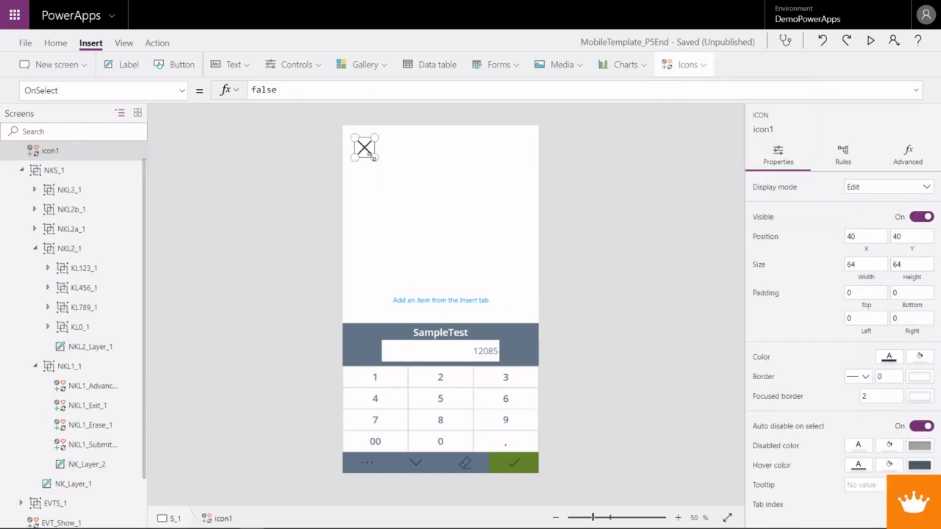
{"action": "left_click_drag", "start_coordinate": [365, 150], "coordinate": [456, 261]}
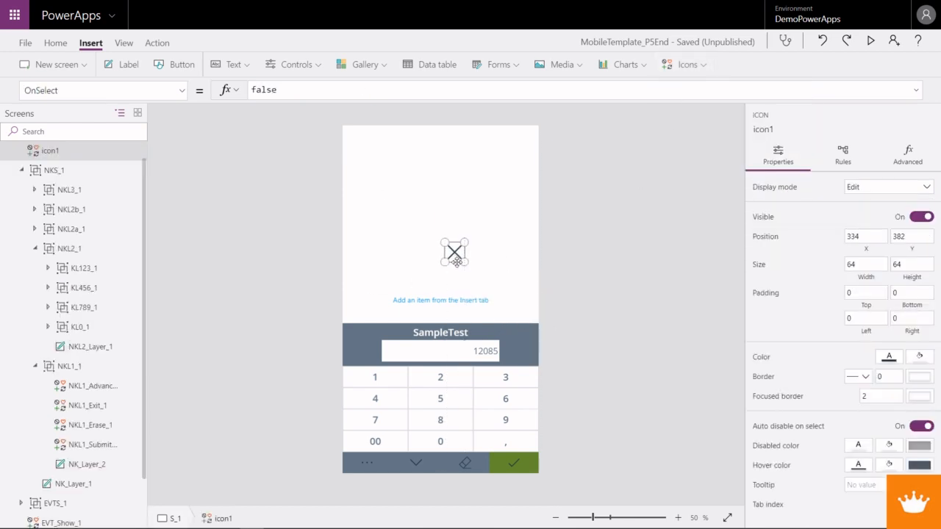
{"action": "key", "text": "Delete"}
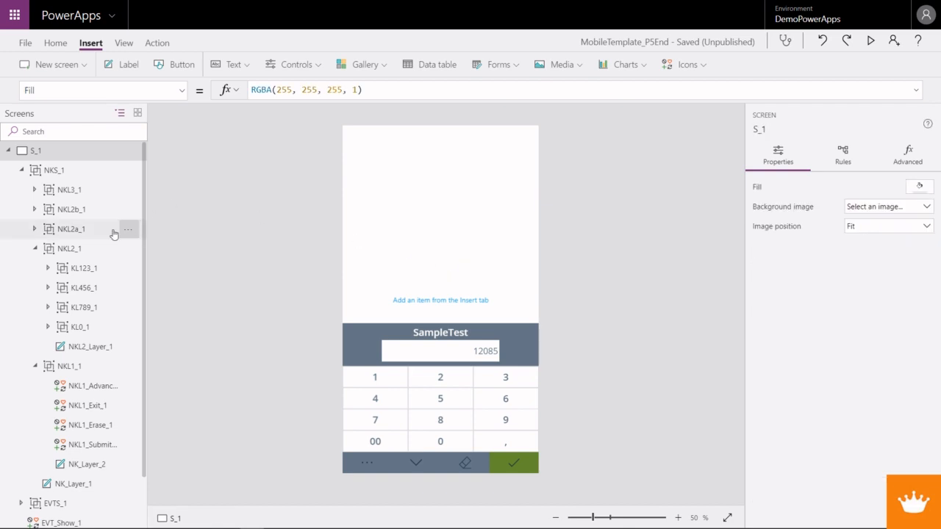
{"action": "left_click", "coordinate": [34, 189]}
{"action": "left_click", "coordinate": [61, 192]}
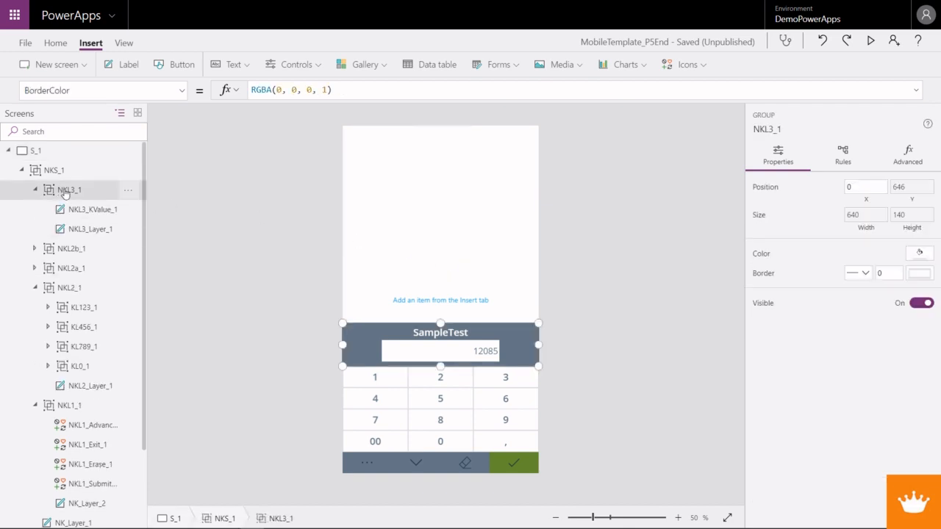
{"action": "key", "text": "ctrl+v"}
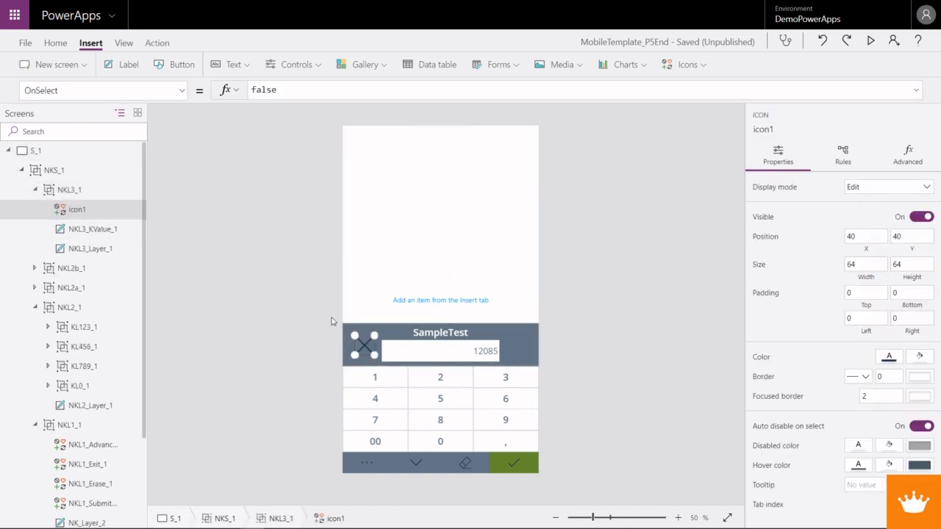
- Place the Cancel icon directly beside the value box, at about X 526 and Y 55, with width and height 70
{"action": "left_click_drag", "start_coordinate": [368, 355], "coordinate": [518, 361]}
{"action": "left_click_drag", "start_coordinate": [861, 263], "coordinate": [834, 266]}
{"action": "type", "text": "70"}
{"action": "key", "text": "Tab"}
{"action": "type", "text": "70"}
{"action": "key", "text": "Tab"}
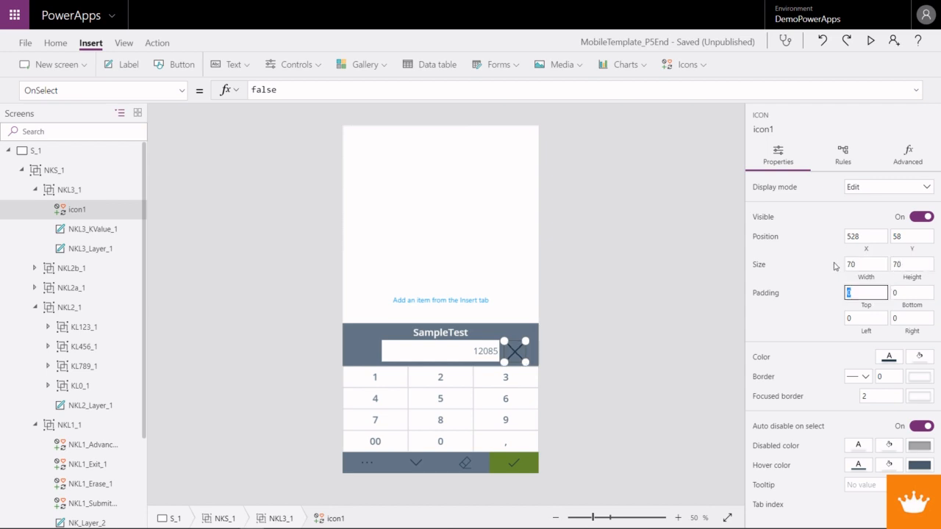
{"action": "left_click_drag", "start_coordinate": [517, 342], "coordinate": [515, 340]}
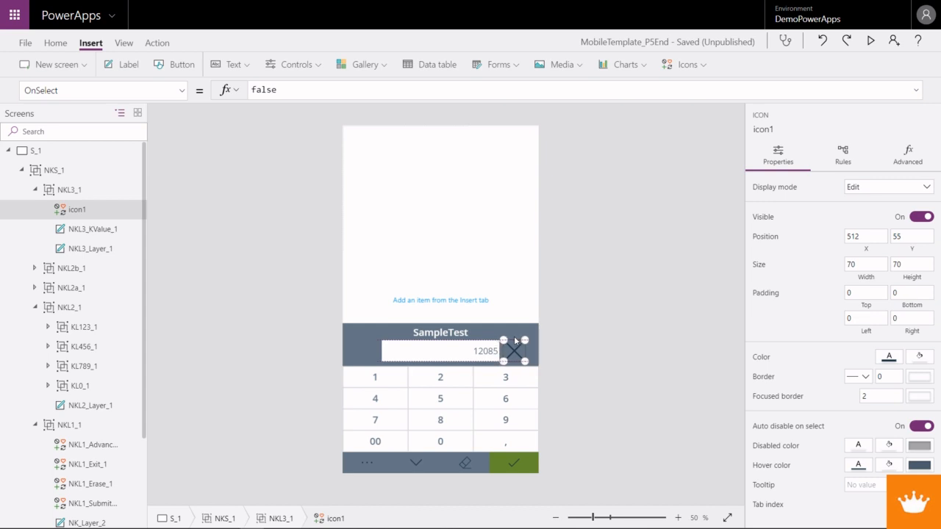
- Set the Cancel icon's padding to 15 on all four sides
{"action": "left_click", "coordinate": [848, 293]}
{"action": "type", "text": "15"}
{"action": "key", "text": "Tab"}
{"action": "type", "text": "15"}
{"action": "key", "text": "Tab"}
{"action": "type", "text": "15"}
{"action": "key", "text": "Tab"}
{"action": "type", "text": "15"}
{"action": "key", "text": "Tab"}
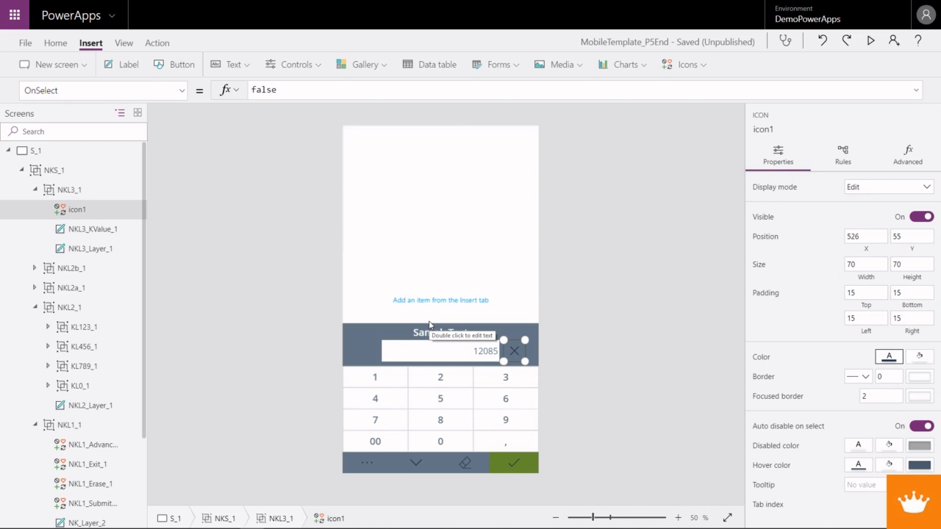
- Rename the Cancel icon icon1 in group NKL3_1 as NKL3_Reset_1
{"action": "right_click", "coordinate": [83, 211]}
{"action": "left_click", "coordinate": [120, 285]}
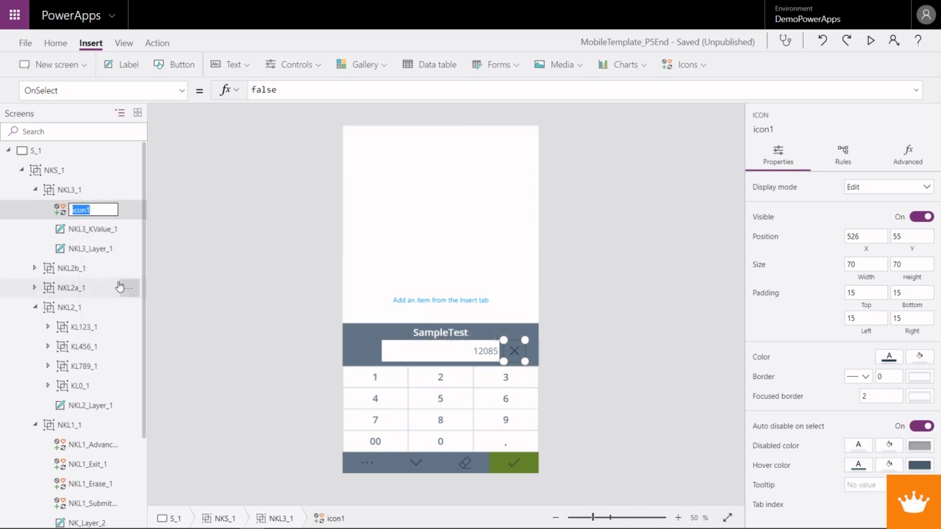
{"action": "type", "text": "NKL3_Reset"}
{"action": "key", "text": "Return"}
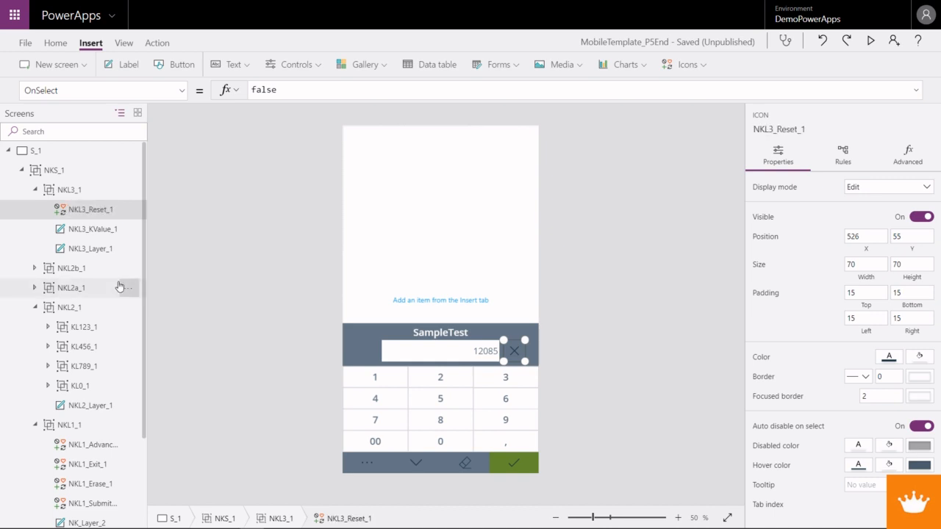
- Copy the OnSelect formula of NKL1_Erase_1 to NKL3_Reset_1 and change it to UpdateContext({NK_Value:""})
{"action": "left_click", "coordinate": [465, 463]}
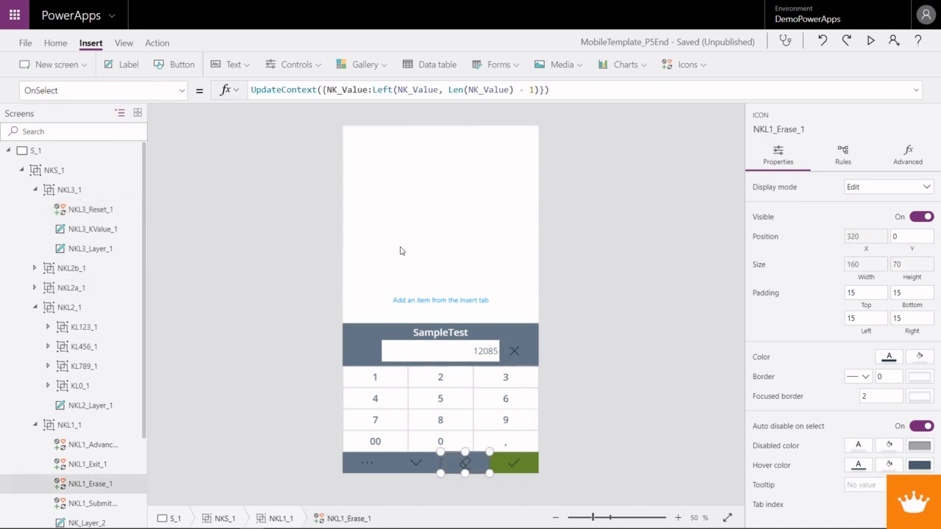
{"action": "left_click_drag", "start_coordinate": [363, 89], "coordinate": [252, 91]}
{"action": "key", "text": "ctrl+c"}
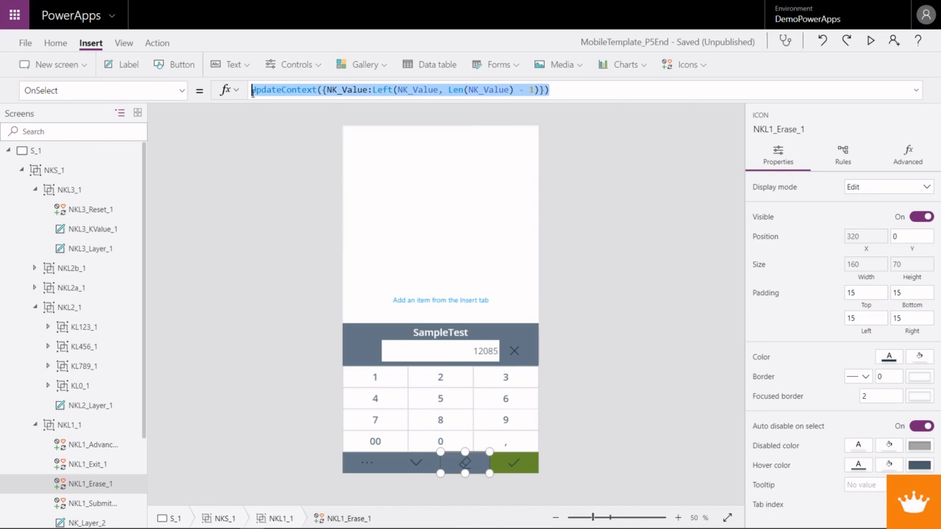
{"action": "left_click", "coordinate": [514, 352]}
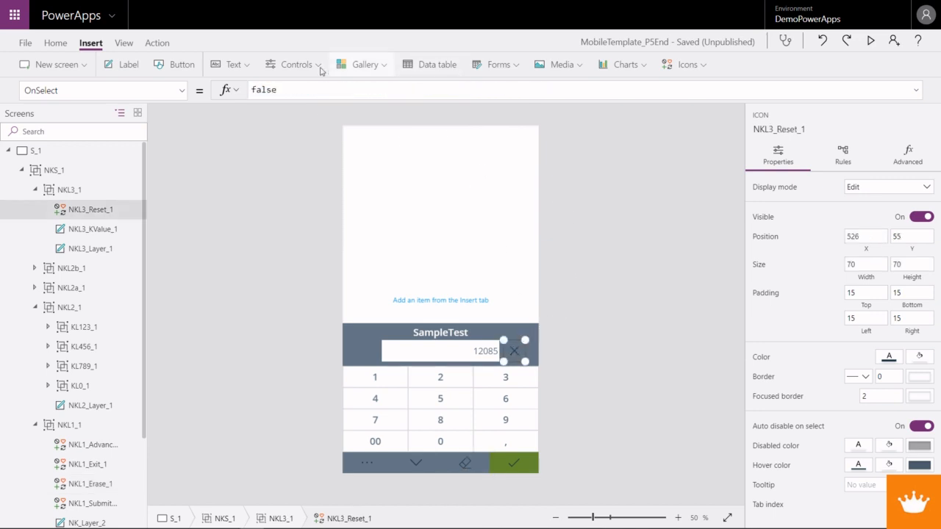
{"action": "double_click", "coordinate": [272, 89]}
{"action": "key", "text": "ctrl+v"}
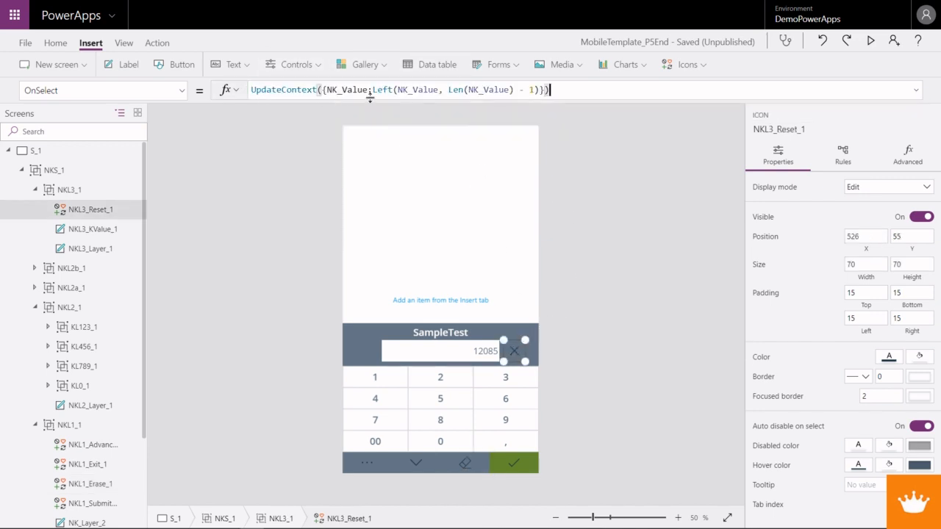
{"action": "left_click_drag", "start_coordinate": [372, 90], "coordinate": [539, 90]}
{"action": "type", "text": "\"\""}
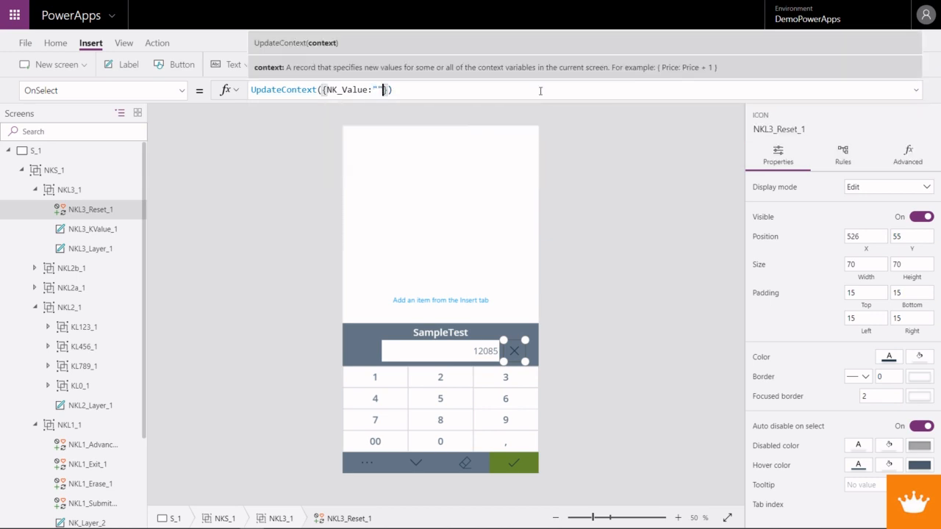
- Preview the app and test the reset icon by clearing the value, entering 235 and 521, and clearing after each
{"action": "key", "text": "F5"}
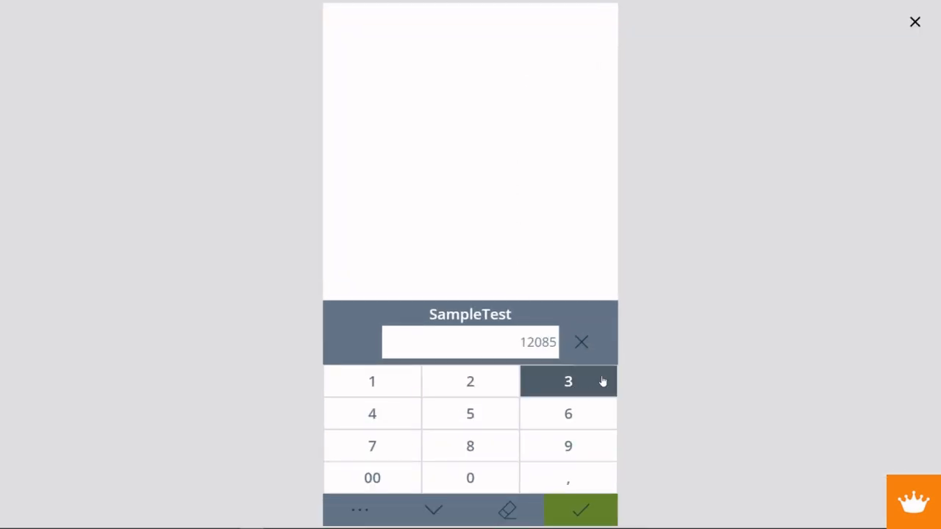
{"action": "left_click", "coordinate": [588, 355]}
{"action": "left_click", "coordinate": [468, 382]}
{"action": "left_click", "coordinate": [568, 380]}
{"action": "left_click", "coordinate": [470, 413]}
{"action": "left_click", "coordinate": [588, 350]}
{"action": "left_click", "coordinate": [491, 405]}
{"action": "left_click", "coordinate": [470, 381]}
{"action": "left_click", "coordinate": [384, 383]}
{"action": "left_click", "coordinate": [579, 354]}
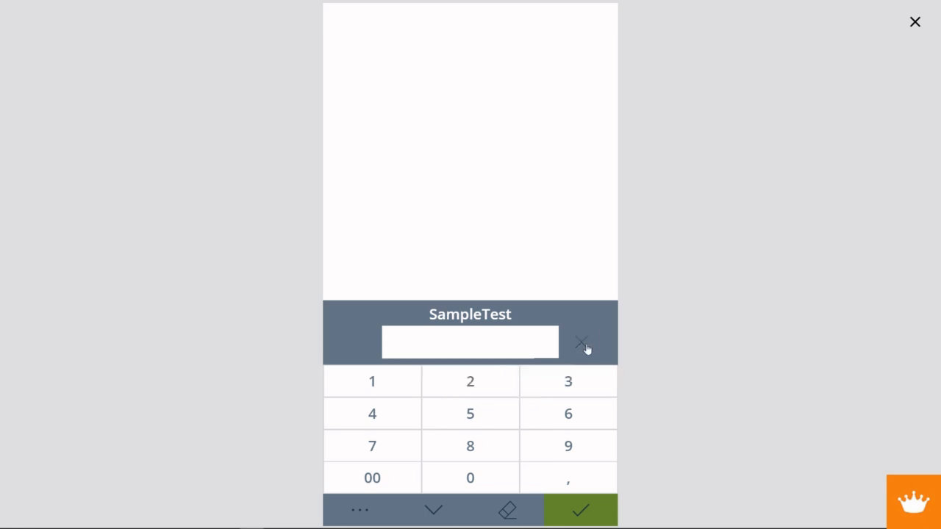
- Enter several digits, reset the value once more, enter 2558 and close the preview
{"action": "left_click", "coordinate": [512, 381]}
{"action": "left_click", "coordinate": [505, 391]}
{"action": "left_click", "coordinate": [507, 405]}
{"action": "left_click", "coordinate": [535, 405]}
{"action": "left_click", "coordinate": [584, 347]}
{"action": "left_click", "coordinate": [558, 394]}
{"action": "left_click", "coordinate": [507, 391]}
{"action": "double_click", "coordinate": [487, 418]}
{"action": "left_click", "coordinate": [487, 443]}
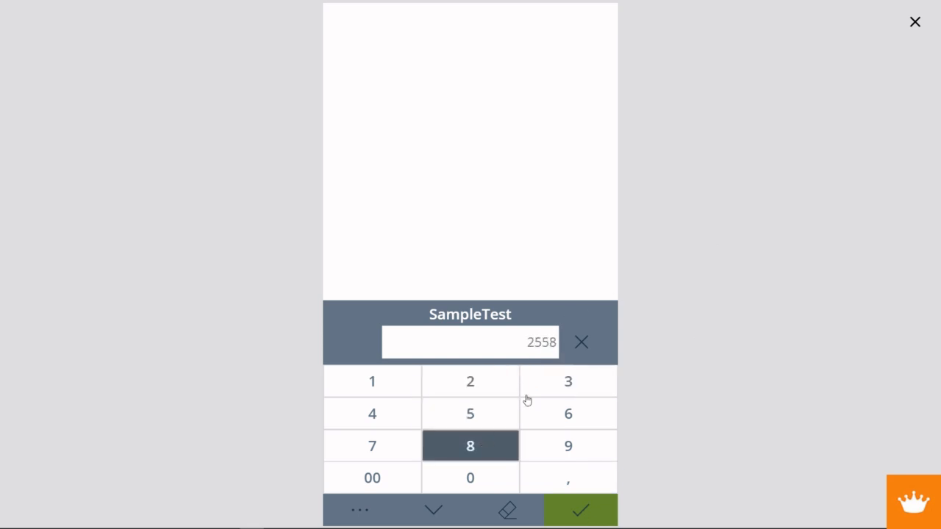
{"action": "left_click", "coordinate": [915, 25]}
- Start wrapping NK_Value in a Text function in the Text formula of NKL3_KValue_1, followed by a comma
{"action": "left_click", "coordinate": [477, 360]}
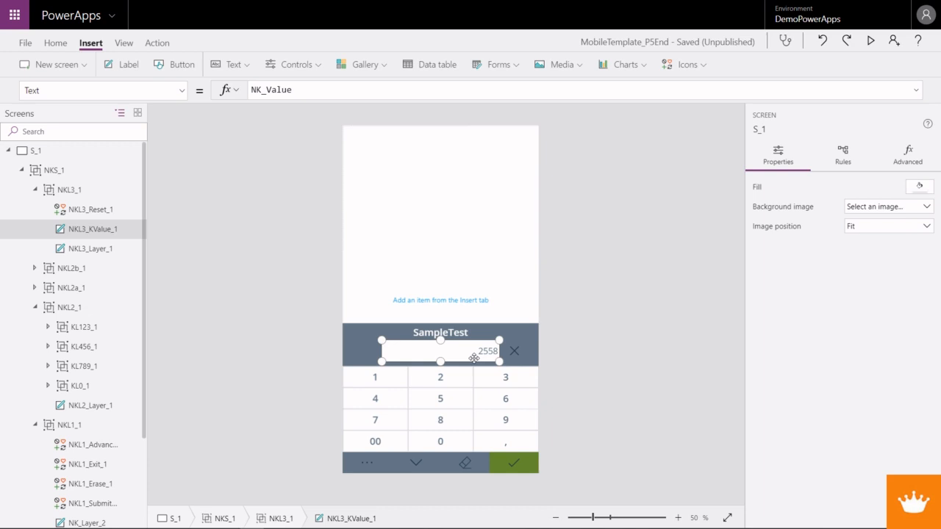
{"action": "left_click", "coordinate": [253, 89]}
{"action": "type", "text": "Text("}
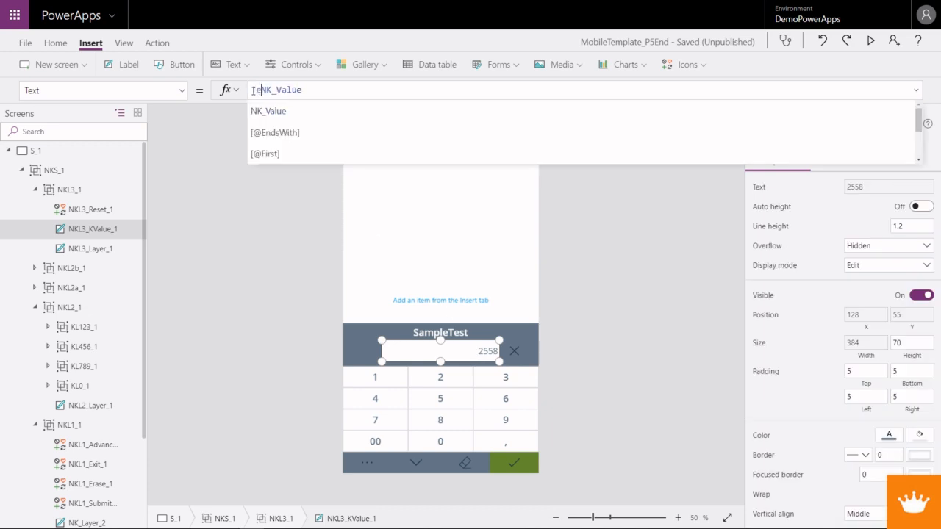
{"action": "key", "text": "Right"}
{"action": "key", "text": "Right"}
{"action": "key", "text": "Right"}
{"action": "key", "text": "Right"}
{"action": "key", "text": "Right"}
{"action": "key", "text": "Right"}
{"action": "key", "text": "Right"}
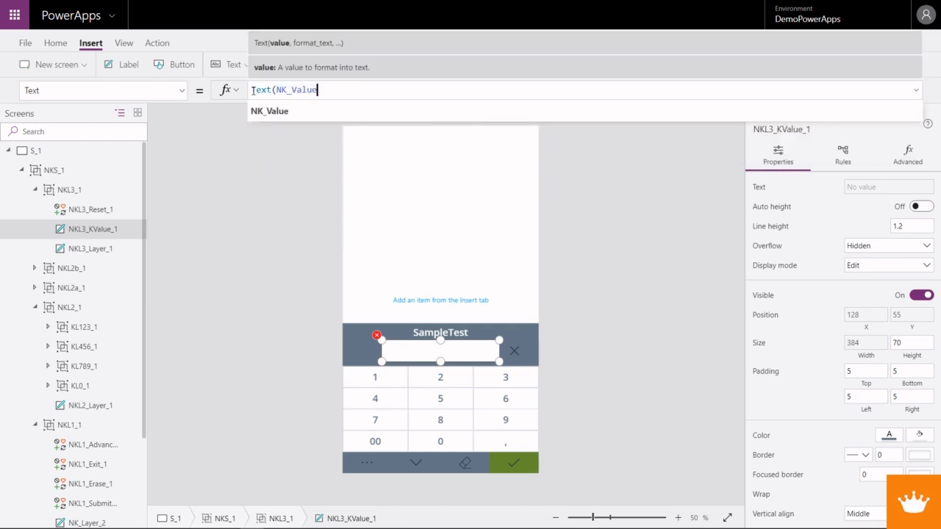
{"action": "key", "text": "Right"}
{"action": "type", "text": ","}
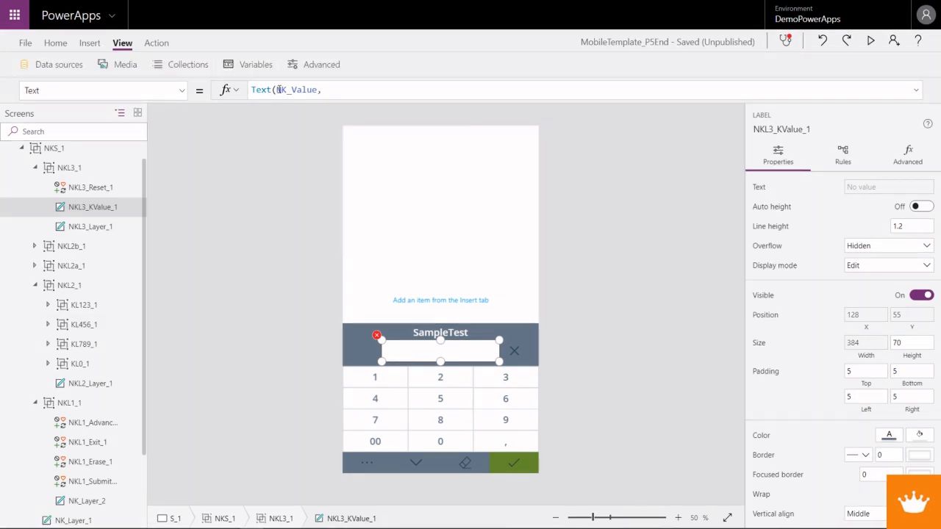
- Make the first Text argument in NKL3_KValue_1 Value(Substitute(NK_Value,",",".")), followed by a comma for the format argument
{"action": "left_click", "coordinate": [279, 89]}
{"action": "type", "text": "Value"}
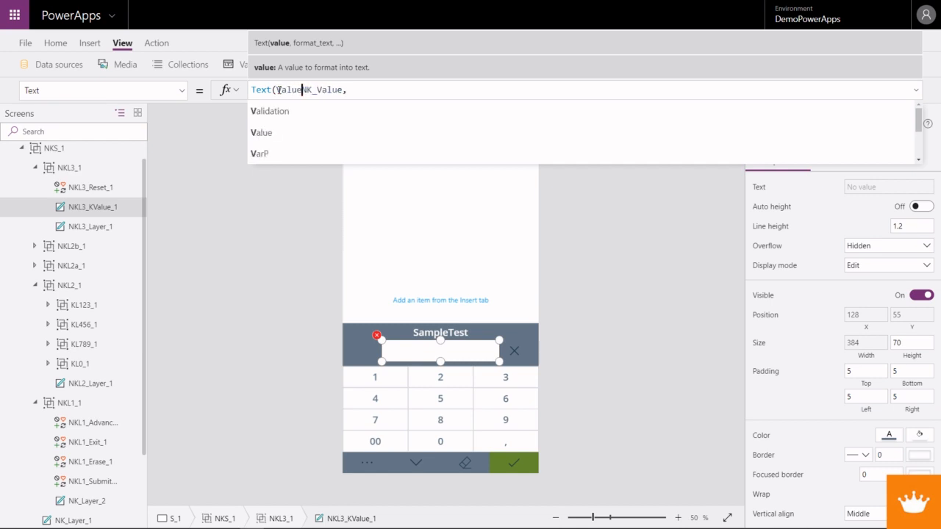
{"action": "type", "text": "("}
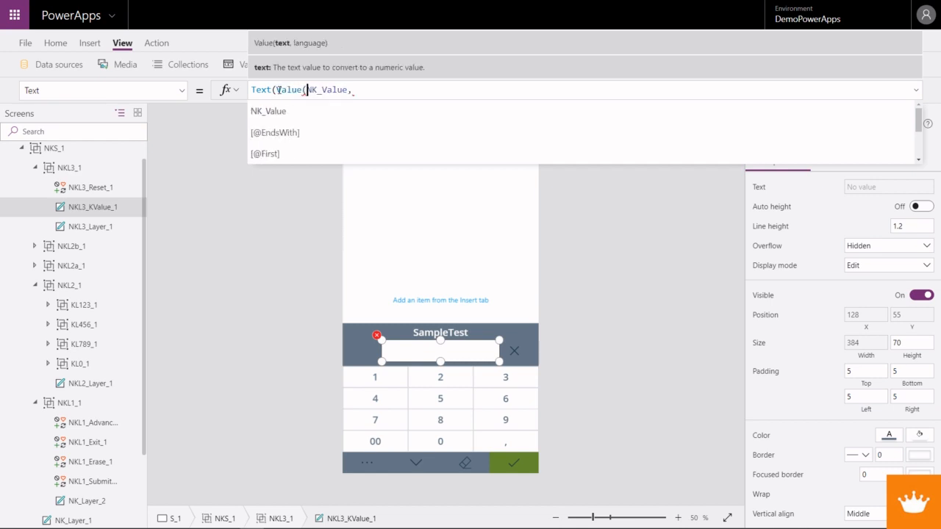
{"action": "type", "text": "Substi"}
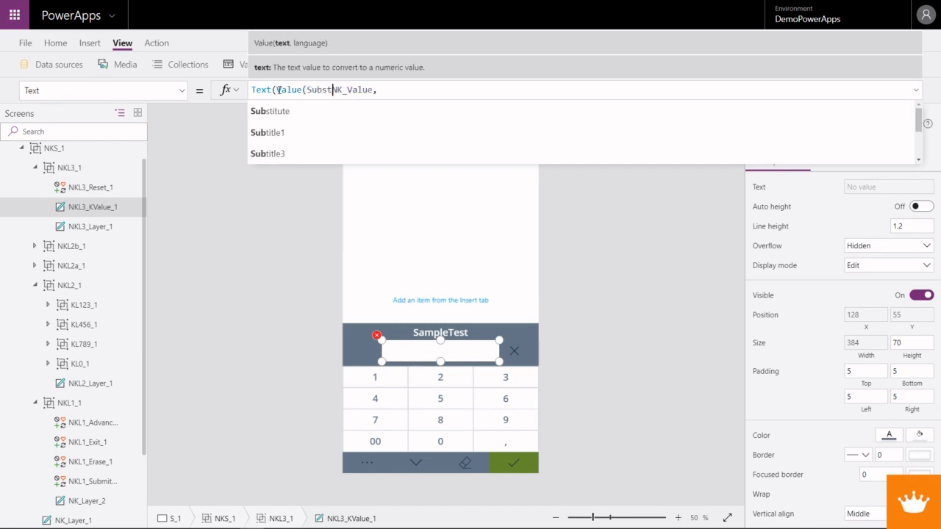
{"action": "key", "text": "Tab"}
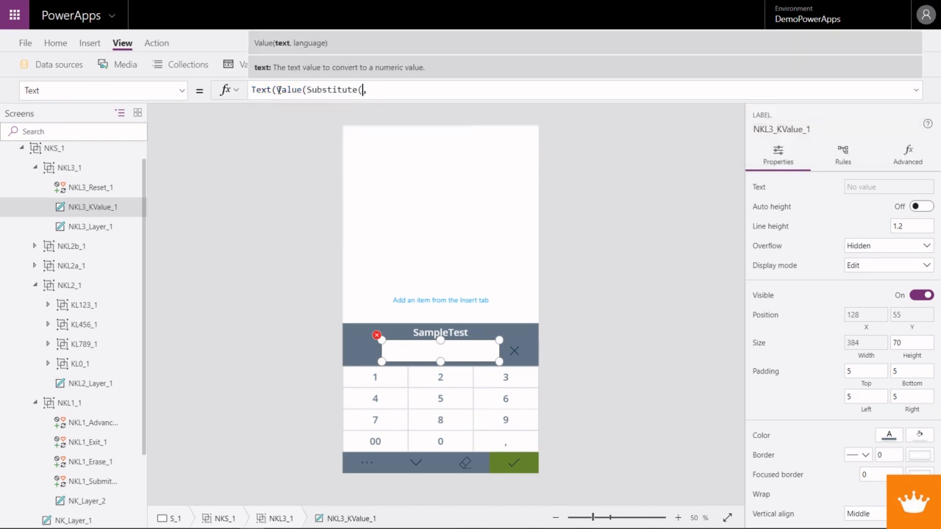
{"action": "type", "text": "NK_Value"}
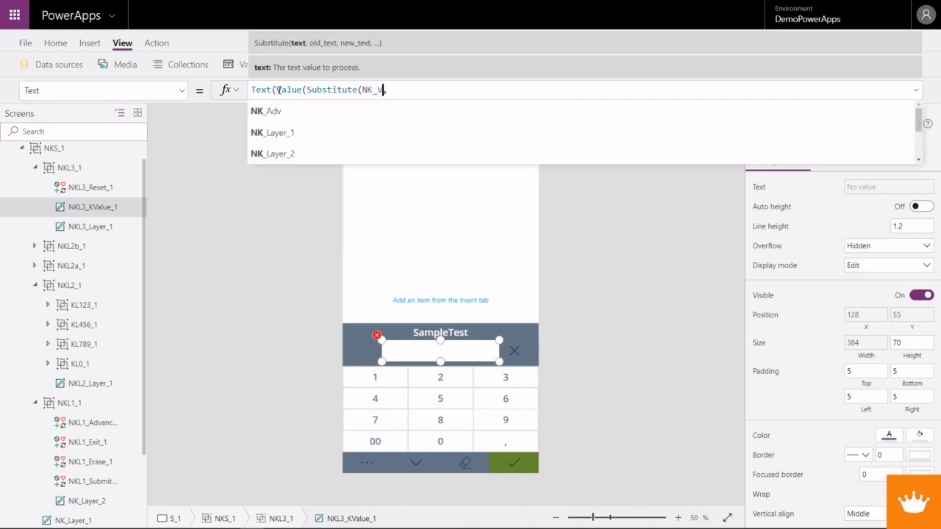
{"action": "type", "text": ","}
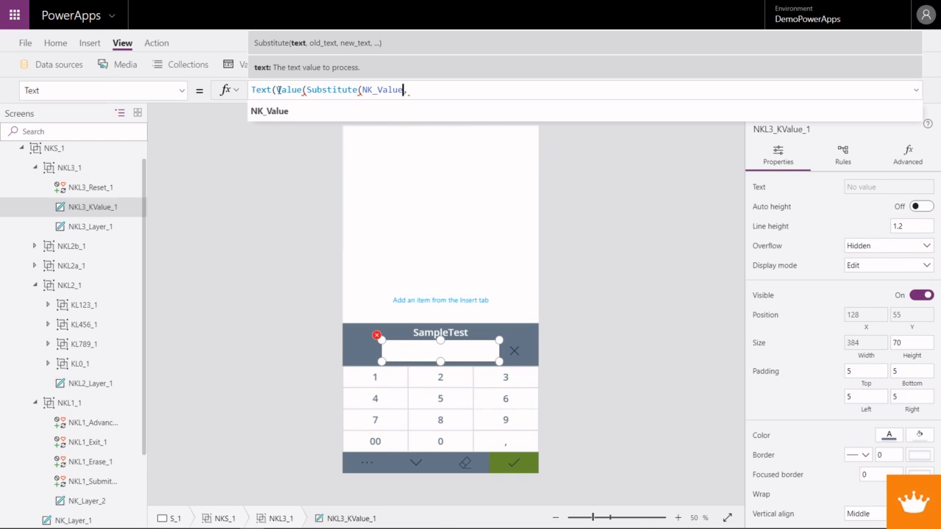
{"action": "type", "text": "\"\""}
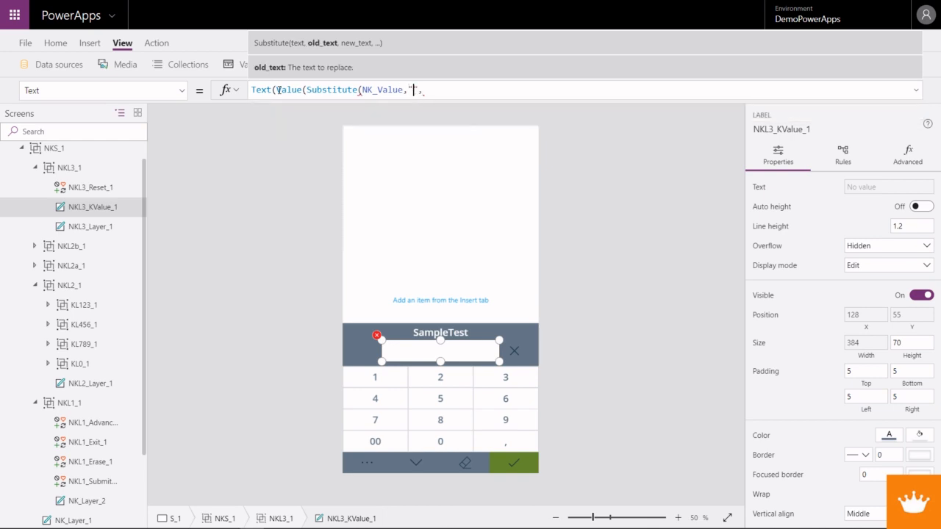
{"action": "type", "text": ",\"\","}
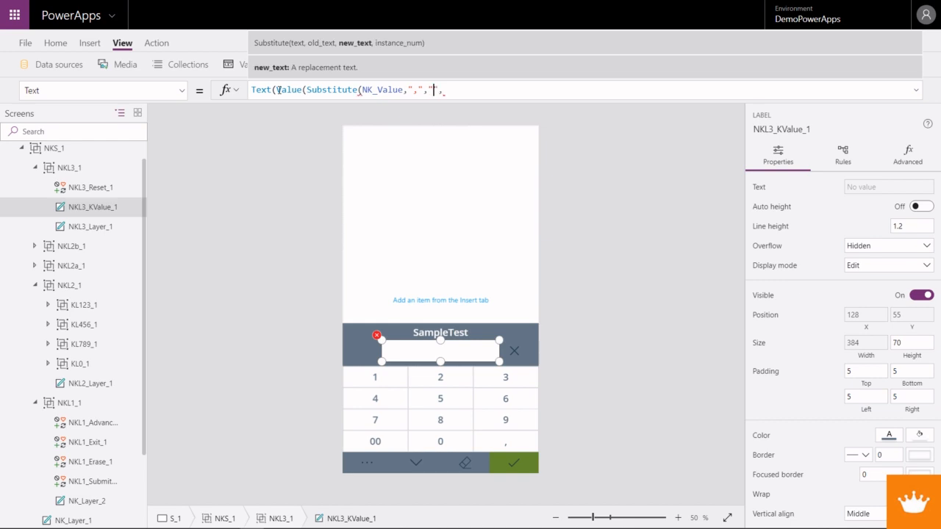
{"action": "type", "text": "."}
{"action": "type", "text": ")),"}
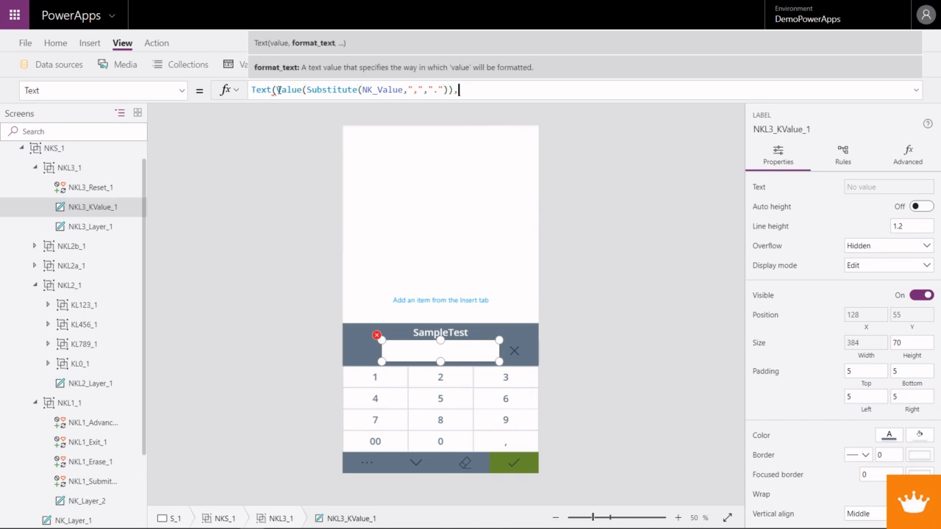
{"action": "type", "text": "\"\""}
{"action": "type", "text": "###"}
{"action": "type", "text": ".###"}
- Complete the Text function with the format "###,###.00" and the language code "nl-NL", and close its parenthesis
{"action": "key", "text": "Left"}
{"action": "key", "text": "Left"}
{"action": "key", "text": "Left"}
{"action": "key", "text": "BackSpace"}
{"action": "type", "text": ","}
{"action": "key", "text": "Right"}
{"action": "key", "text": "Right"}
{"action": "key", "text": "Right"}
{"action": "type", "text": ".00, \"\""}
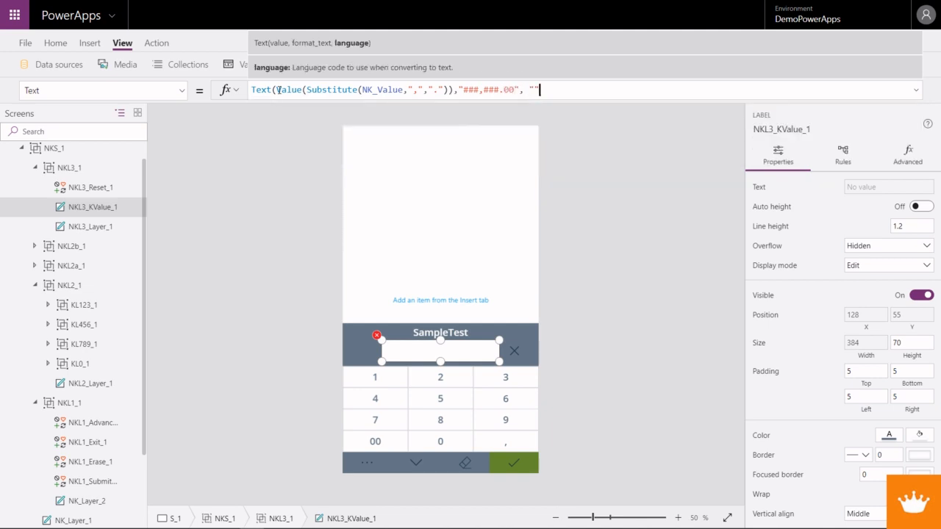
{"action": "type", "text": "nl-NL"}
{"action": "type", "text": ")"}
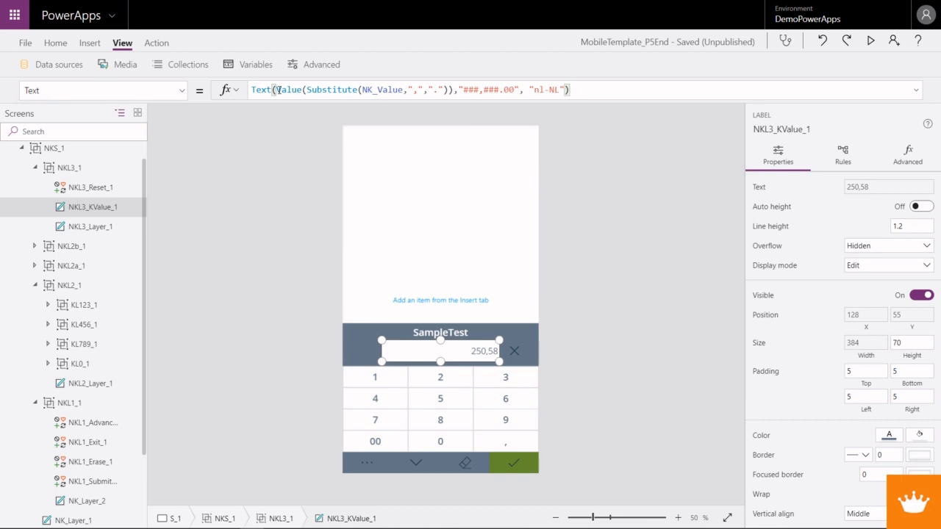
- Preview the app, reset the keyboard value and enter 235 followed by decimals to test the number format
{"action": "left_click", "coordinate": [870, 41]}
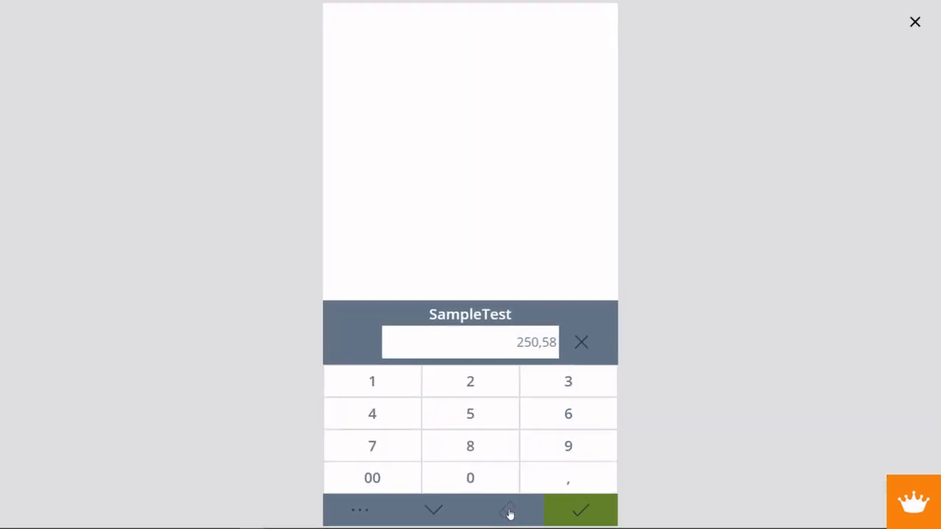
{"action": "left_click", "coordinate": [580, 342]}
{"action": "left_click", "coordinate": [470, 386]}
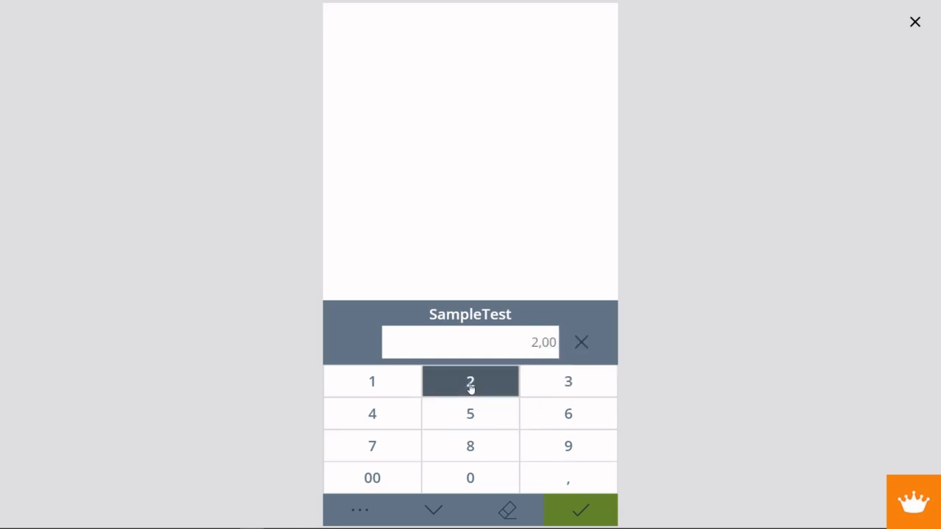
{"action": "left_click", "coordinate": [550, 388]}
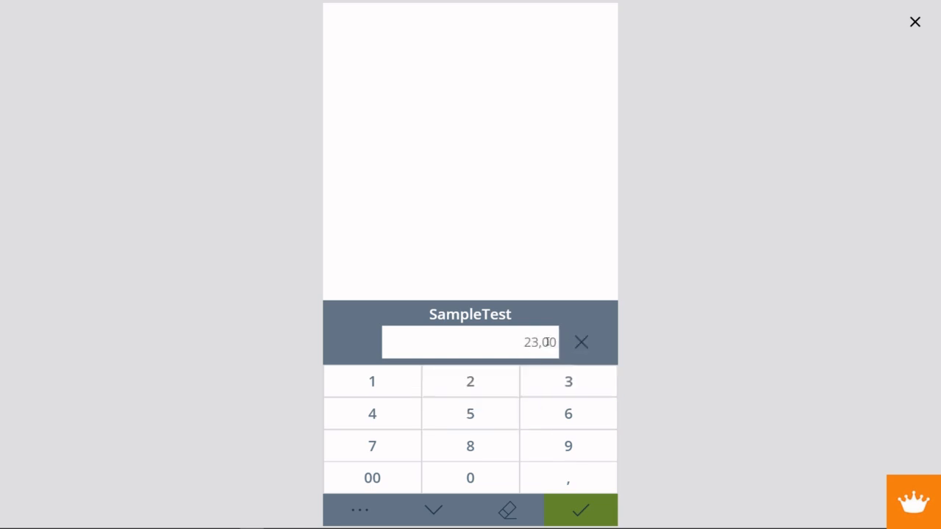
{"action": "left_click", "coordinate": [489, 413]}
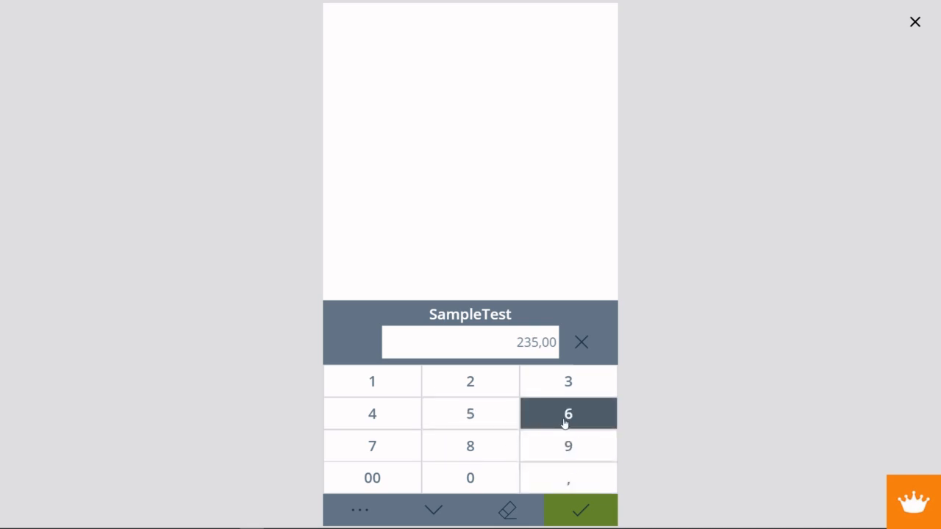
{"action": "left_click", "coordinate": [479, 424]}
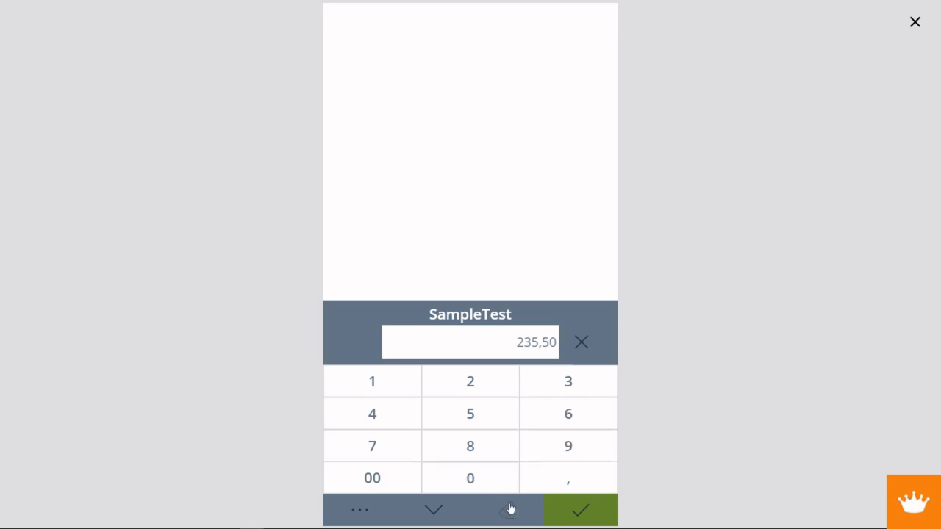
{"action": "left_click", "coordinate": [470, 420]}
{"action": "left_click", "coordinate": [586, 344]}
{"action": "left_click", "coordinate": [480, 388]}
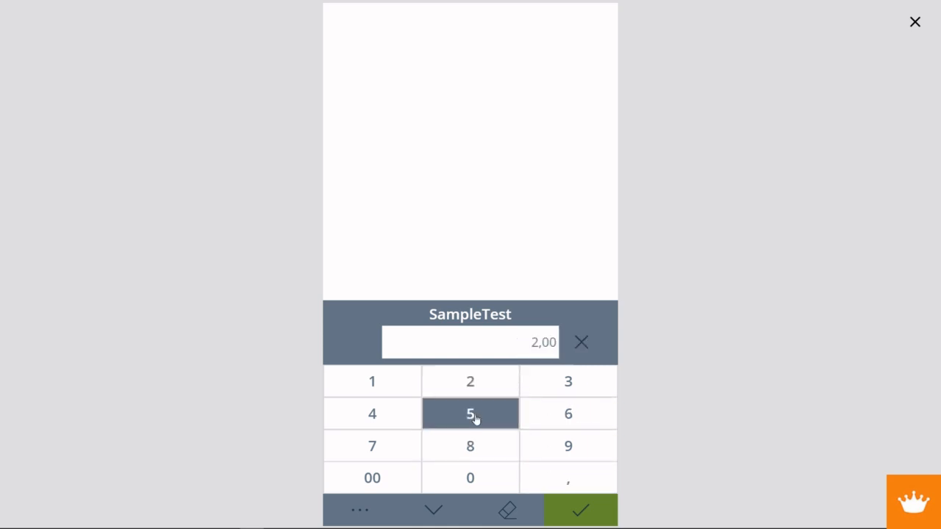
{"action": "left_click", "coordinate": [474, 417]}
{"action": "left_click", "coordinate": [472, 449]}
{"action": "left_click", "coordinate": [472, 448]}
{"action": "left_click", "coordinate": [468, 413]}
{"action": "left_click", "coordinate": [468, 391]}
{"action": "left_click", "coordinate": [468, 414]}
{"action": "left_click", "coordinate": [469, 419]}
{"action": "left_click", "coordinate": [470, 443]}
{"action": "left_click", "coordinate": [470, 444]}
{"action": "left_click", "coordinate": [470, 444]}
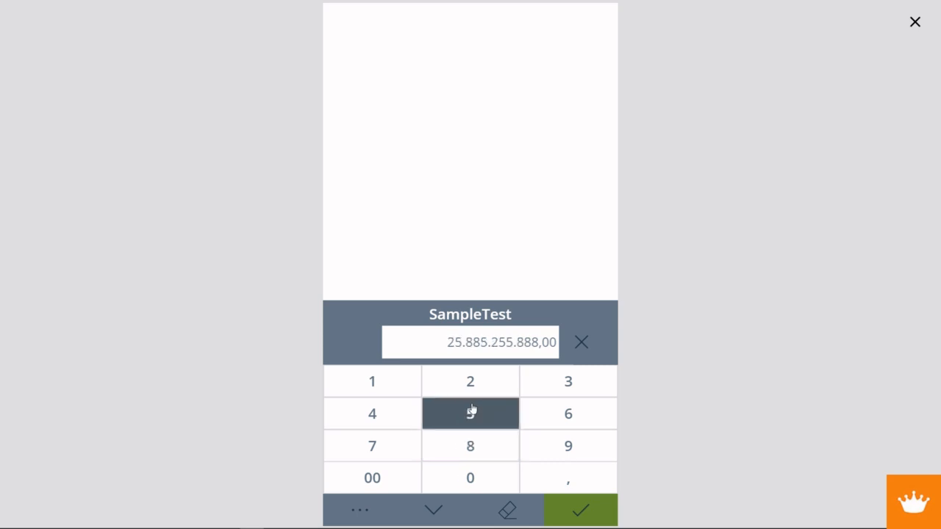
{"action": "left_click", "coordinate": [548, 479]}
{"action": "left_click", "coordinate": [478, 414]}
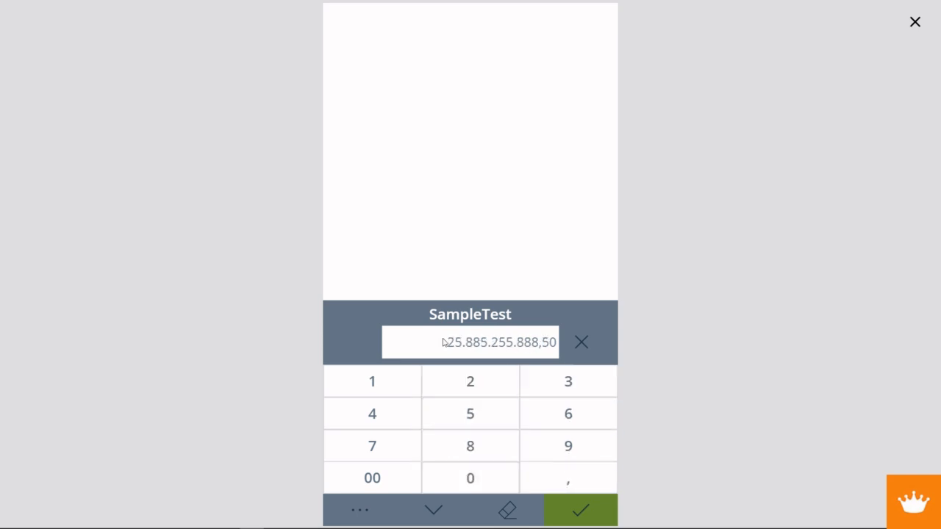
{"action": "left_click_drag", "start_coordinate": [447, 343], "coordinate": [557, 342]}
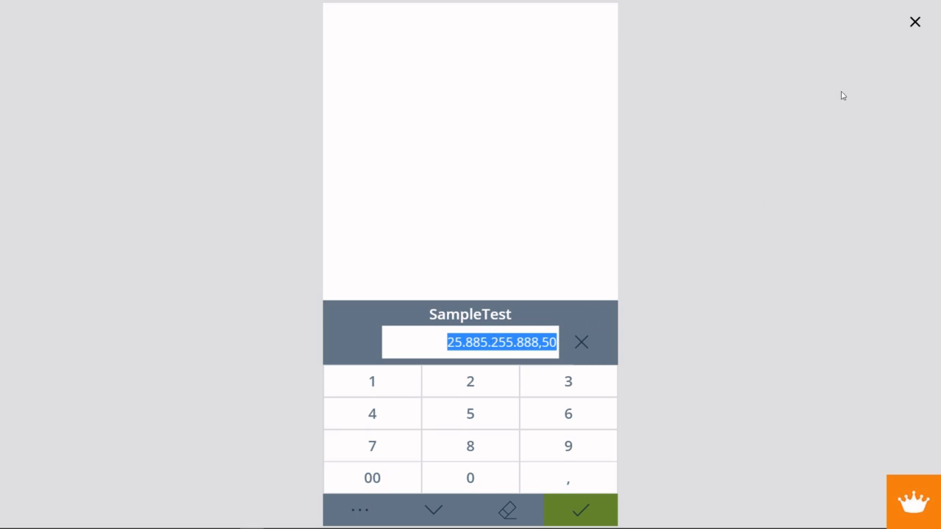
- Close the preview and expand the OnSelect formula of the submit icon NKL1_Submit_1 for review
{"action": "left_click", "coordinate": [915, 22]}
{"action": "left_click", "coordinate": [527, 469]}
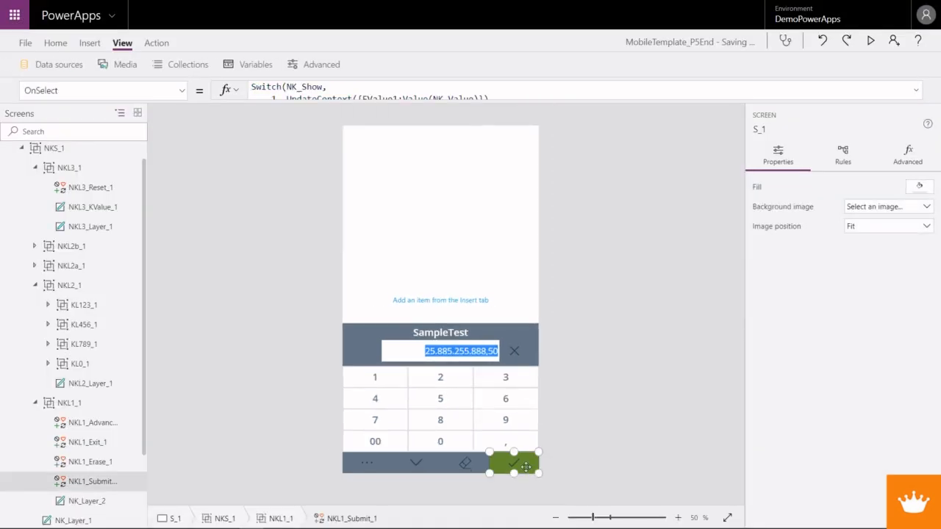
{"action": "left_click", "coordinate": [915, 90]}
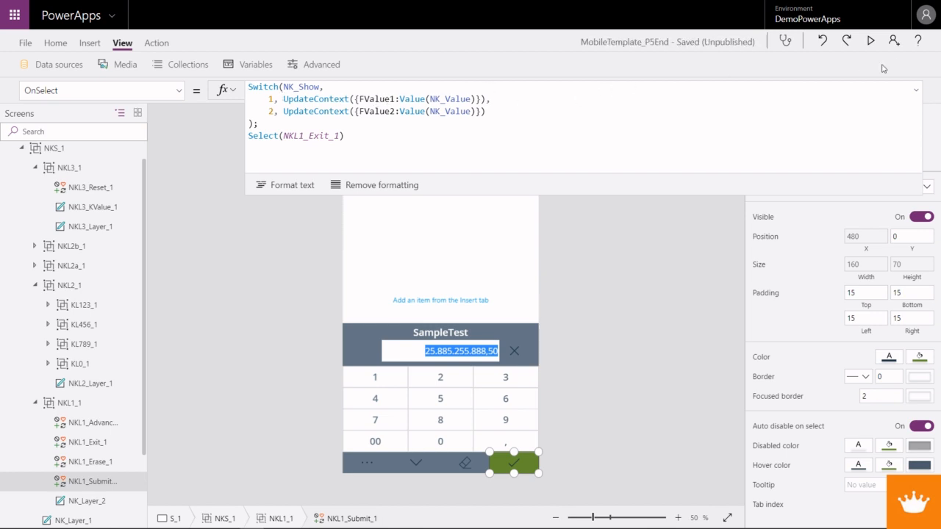
- Preview the app, submit the keyboard value, highlight the number on the start screen, then close the preview and collapse the formula bar
{"action": "left_click", "coordinate": [869, 42]}
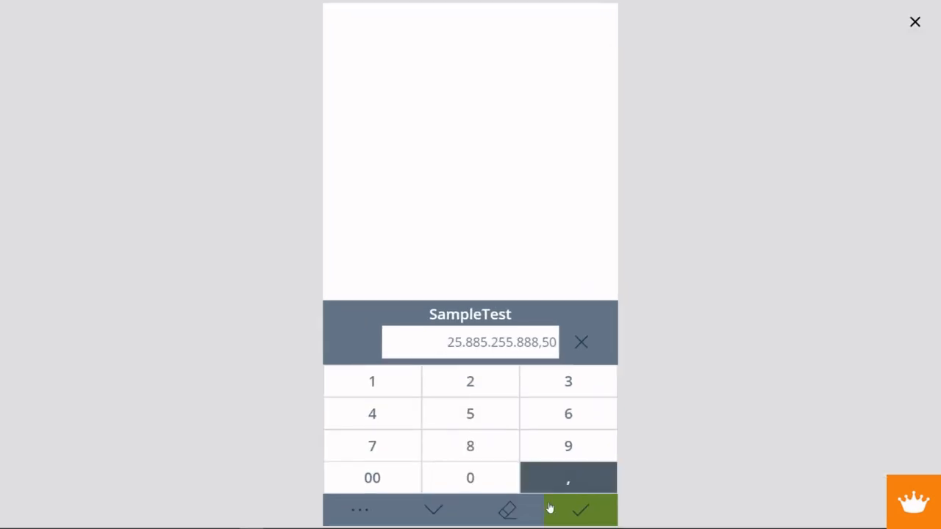
{"action": "left_click", "coordinate": [582, 509]}
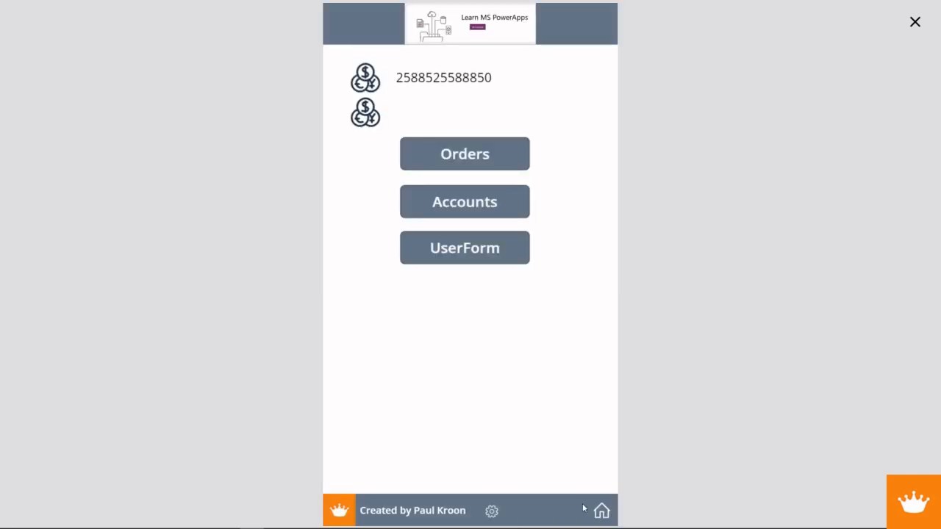
{"action": "left_click_drag", "start_coordinate": [397, 78], "coordinate": [494, 77]}
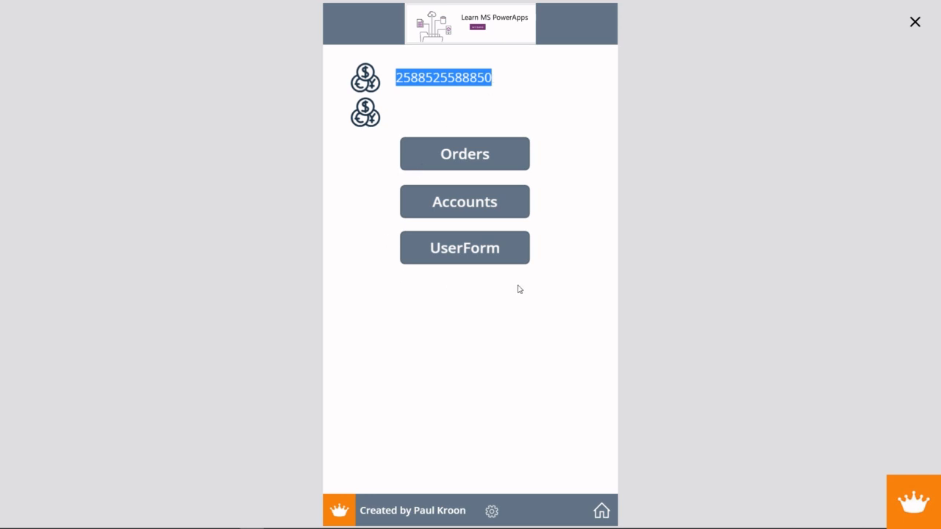
{"action": "left_click", "coordinate": [903, 31]}
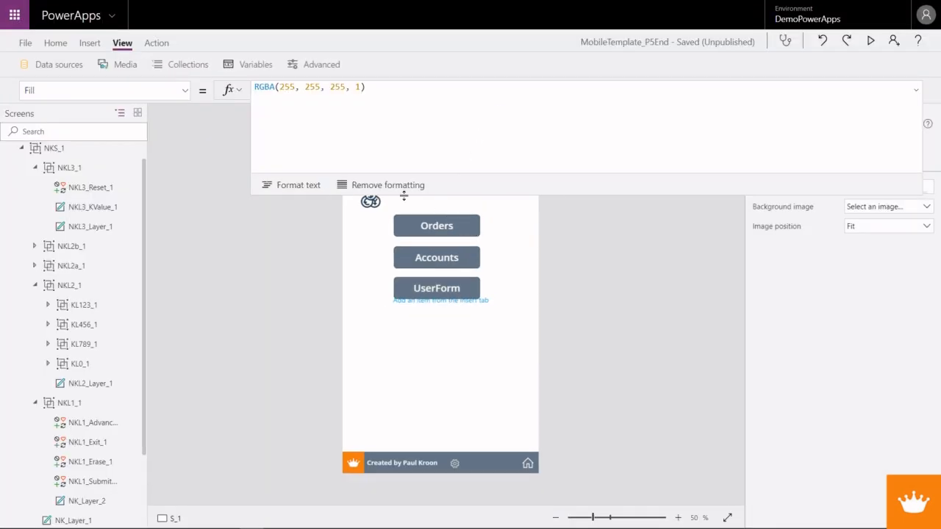
{"action": "left_click", "coordinate": [916, 92]}
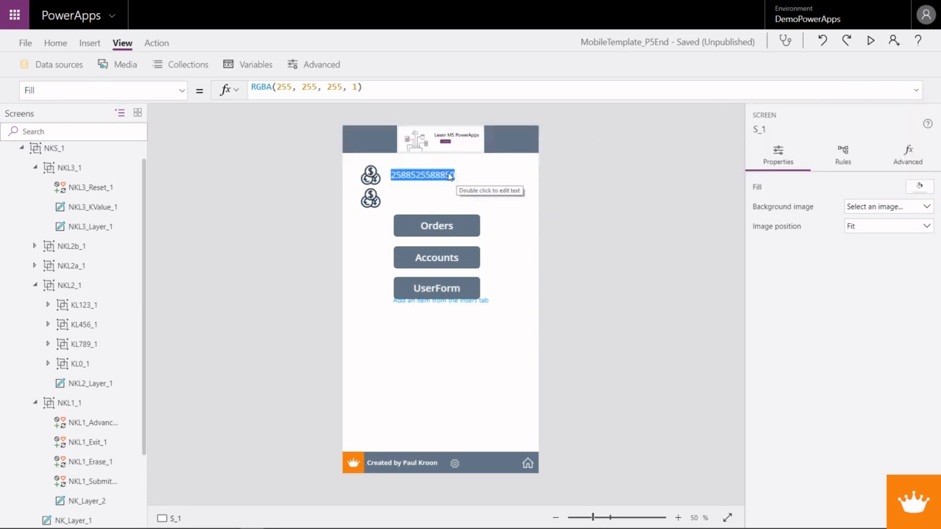
- Open the keyboard from the first value icon on the start screen and expand the OnSelect formula of NKL1_Submit_1 for editing
{"action": "left_click", "coordinate": [370, 176]}
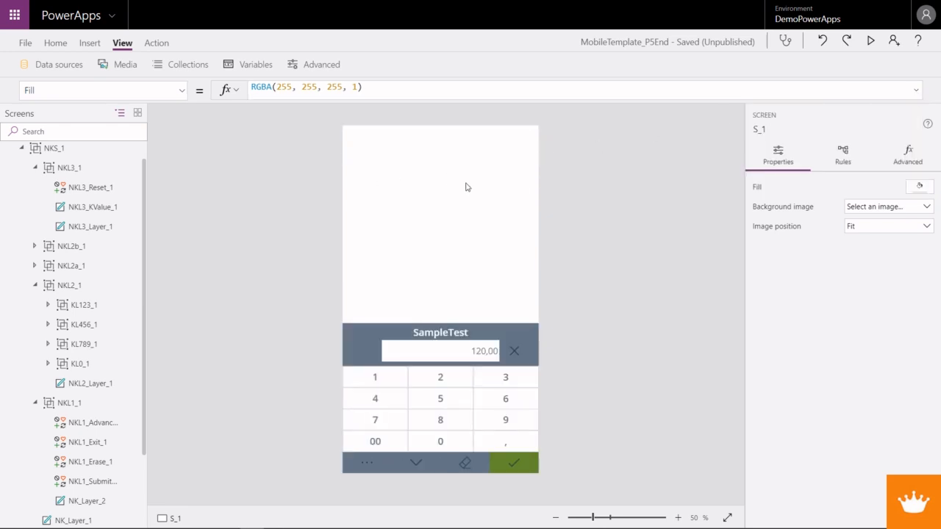
{"action": "left_click", "coordinate": [514, 463]}
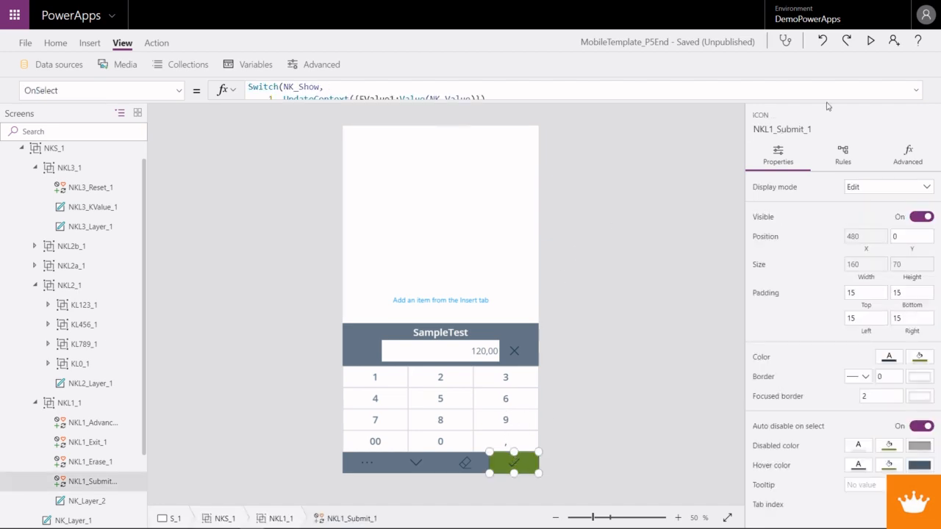
{"action": "left_click", "coordinate": [917, 92]}
{"action": "left_click", "coordinate": [431, 98]}
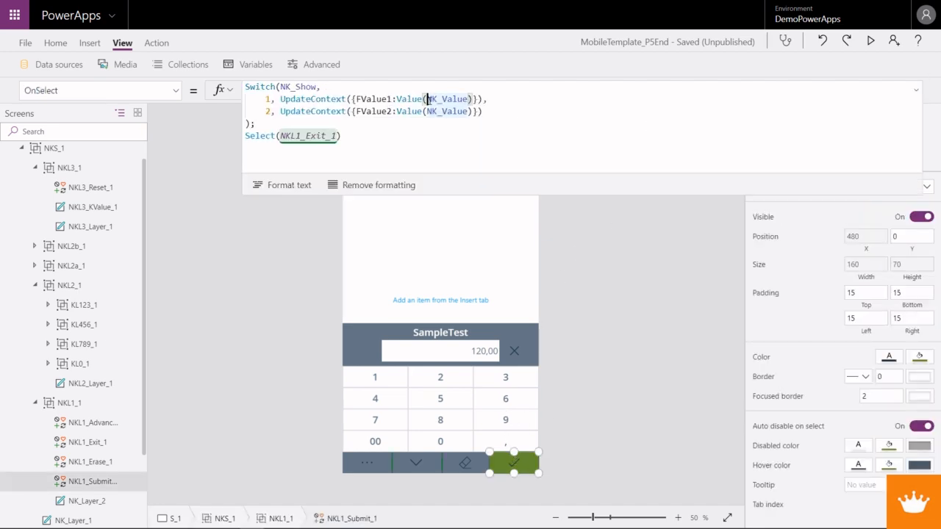
{"action": "type", "text": "Replc"}
{"action": "key", "text": "BackSpace"}
{"action": "type", "text": "ace"}
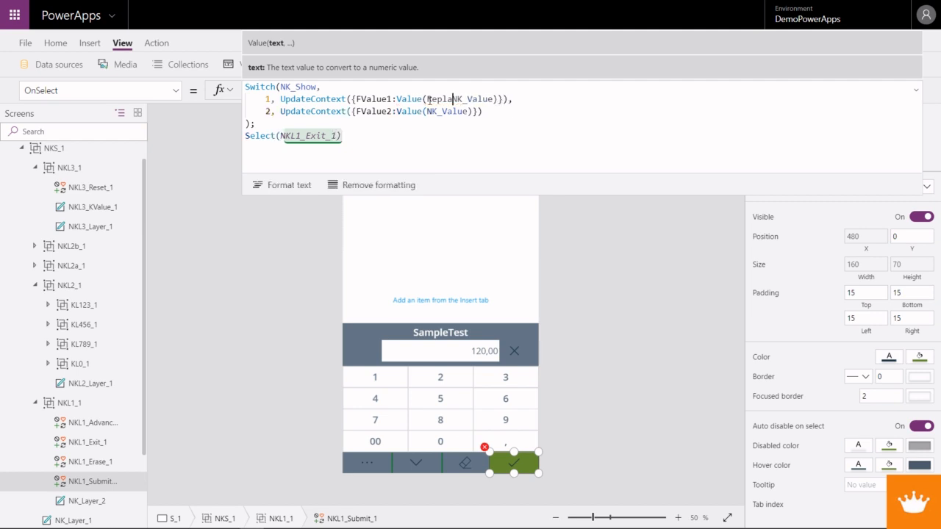
{"action": "key", "text": "BackSpace"}
{"action": "key", "text": "BackSpace"}
{"action": "key", "text": "BackSpace"}
{"action": "key", "text": "BackSpace"}
{"action": "key", "text": "BackSpace"}
{"action": "key", "text": "BackSpace"}
- Insert the Substitute function before NK_Value in the FValue1 line of the submit formula
{"action": "key", "text": "BackSpace"}
{"action": "type", "text": "Stu"}
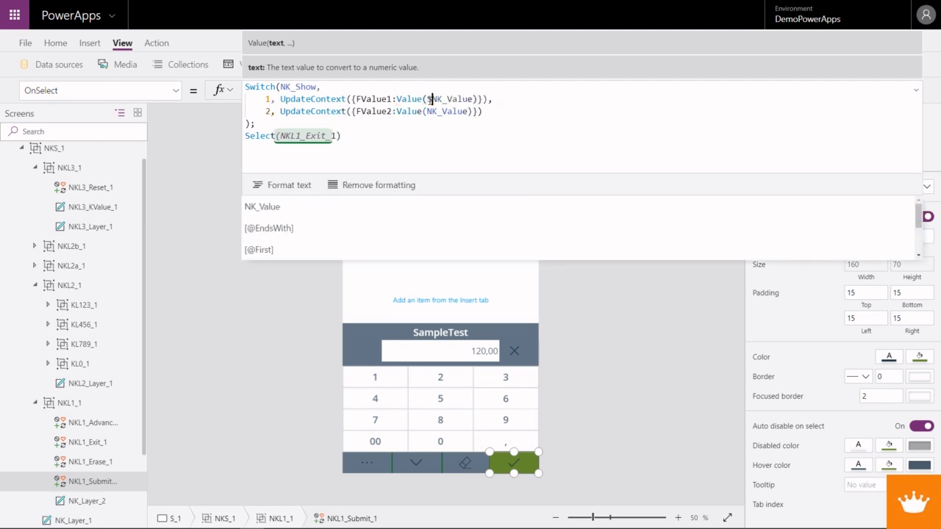
{"action": "key", "text": "BackSpace"}
{"action": "key", "text": "BackSpace"}
{"action": "type", "text": "ub"}
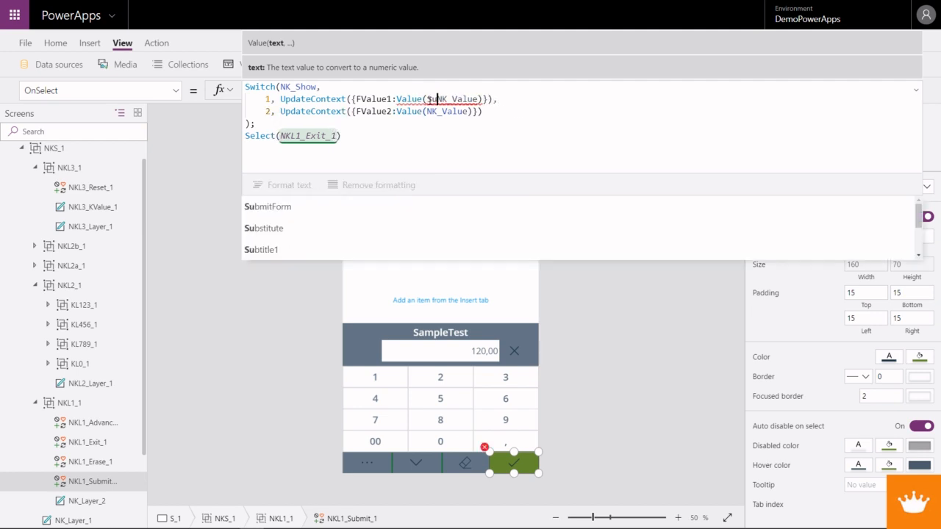
{"action": "key", "text": "Up"}
{"action": "key", "text": "Return"}
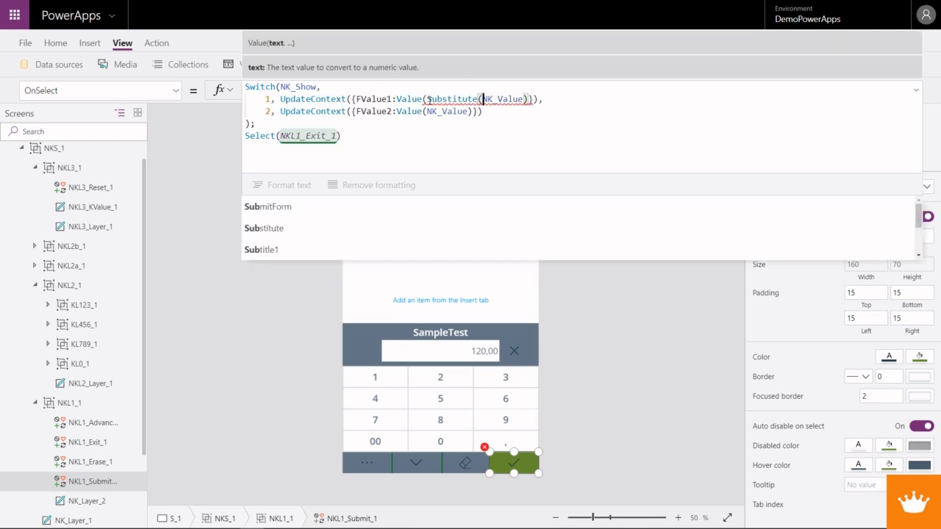
- Complete the FValue1 expression as Value(Substitute(NK_Value,",",".")) so commas are replaced with points
{"action": "key", "text": "Right"}
{"action": "key", "text": "Right"}
{"action": "key", "text": "Right"}
{"action": "key", "text": "Right"}
{"action": "key", "text": "Right"}
{"action": "key", "text": "Right"}
{"action": "key", "text": "Right"}
{"action": "key", "text": "Right"}
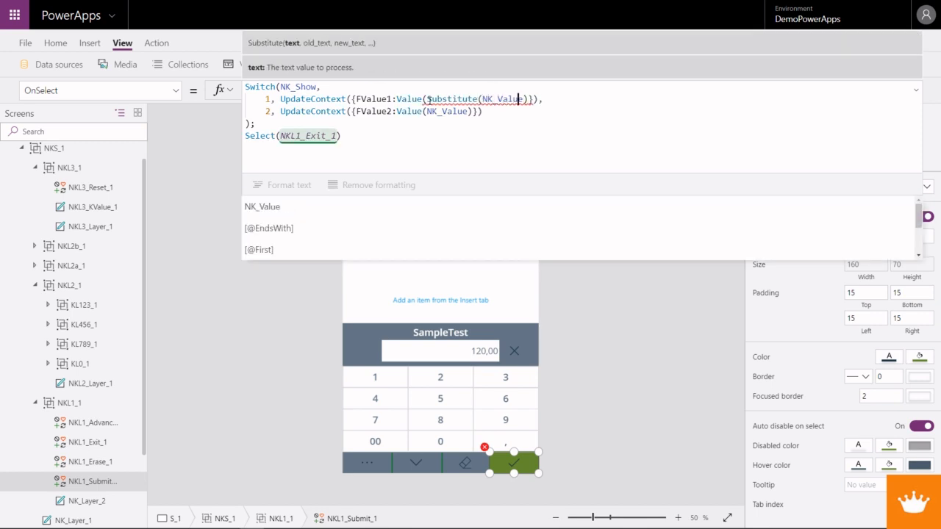
{"action": "type", "text": ","}
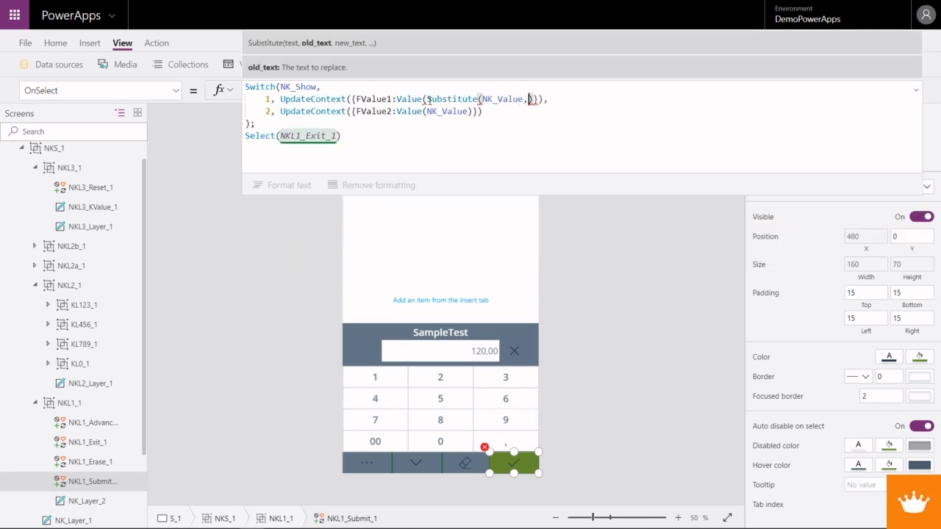
{"action": "type", "text": "\""}
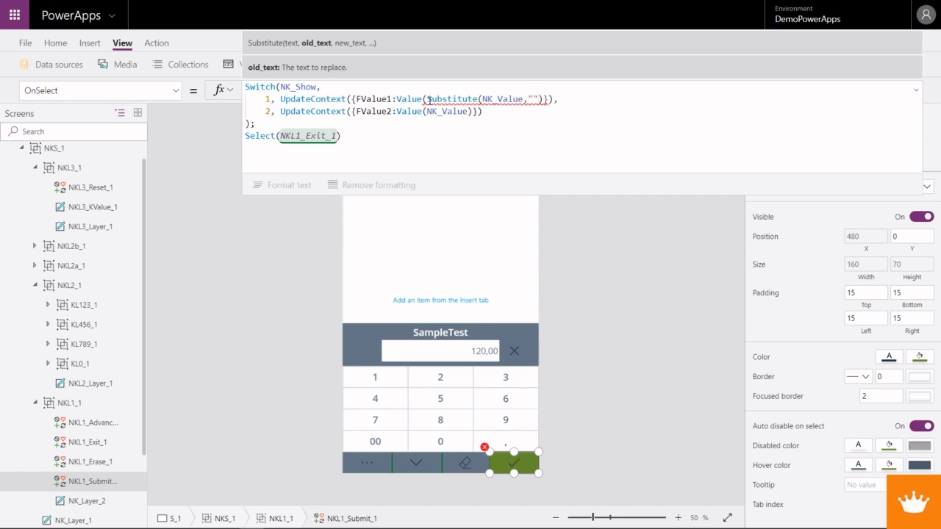
{"action": "type", "text": ",\",\""}
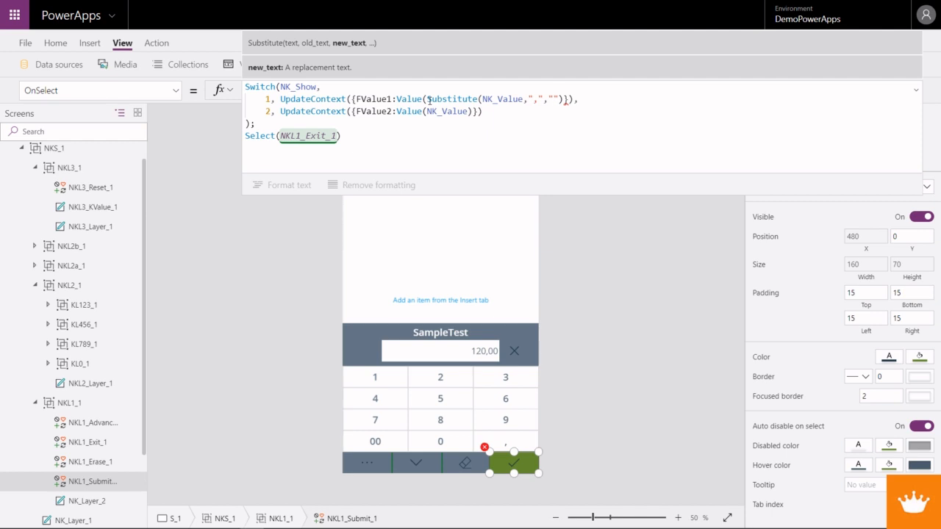
{"action": "type", "text": ".\")"}
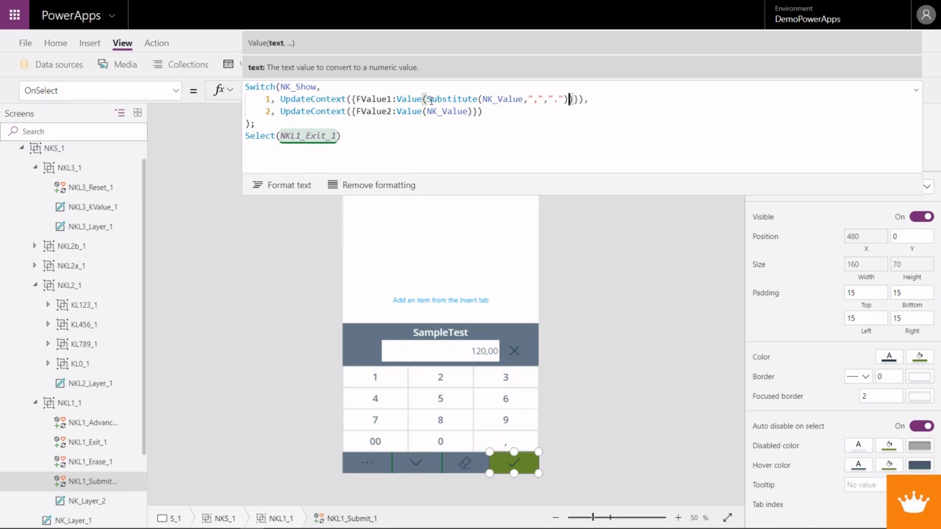
- Copy the Substitute(NK_Value,",",".") expression over NK_Value in the FValue2 line
{"action": "left_click", "coordinate": [429, 99], "text": "shift"}
{"action": "key", "text": "ctrl+c"}
{"action": "double_click", "coordinate": [465, 112]}
{"action": "key", "text": "ctrl+v"}
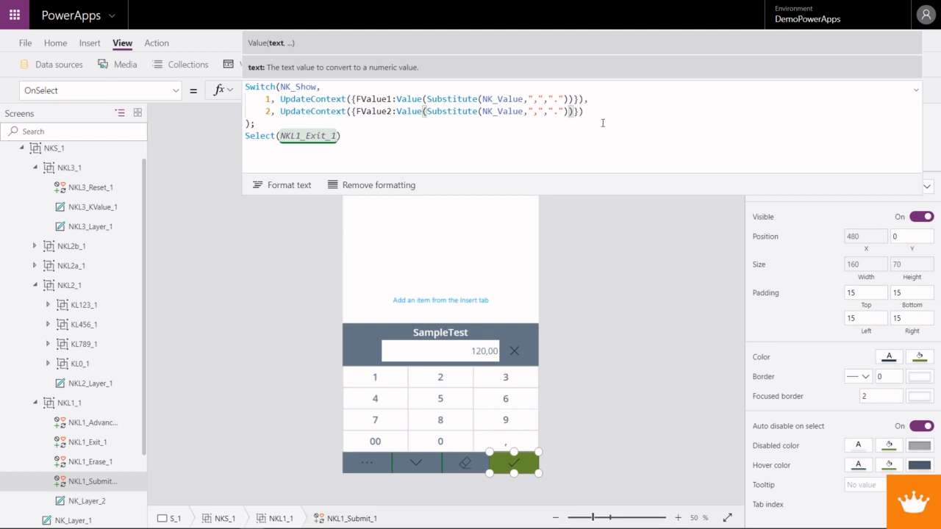
- Preview the app, change the first keyboard value to 120,50 and submit it to test the decimal conversion
{"action": "key", "text": "F5"}
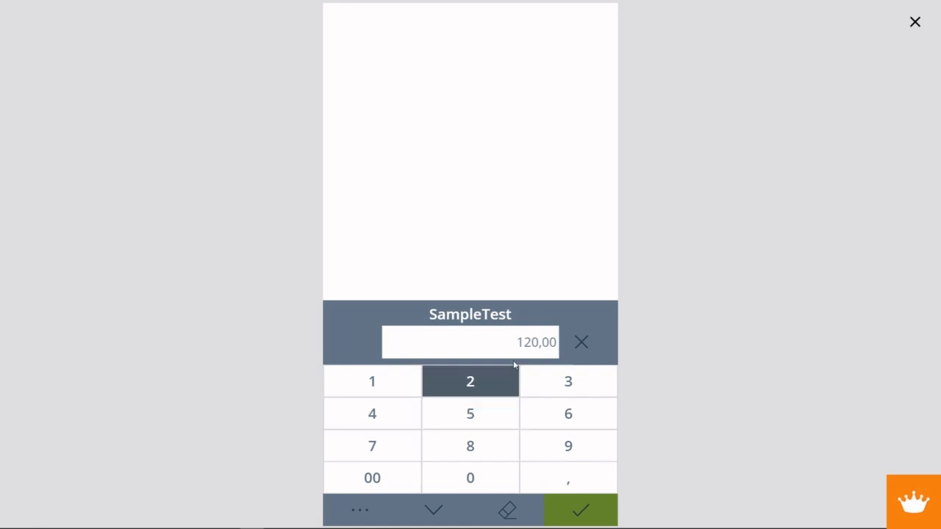
{"action": "left_click", "coordinate": [514, 425]}
{"action": "left_click", "coordinate": [501, 479]}
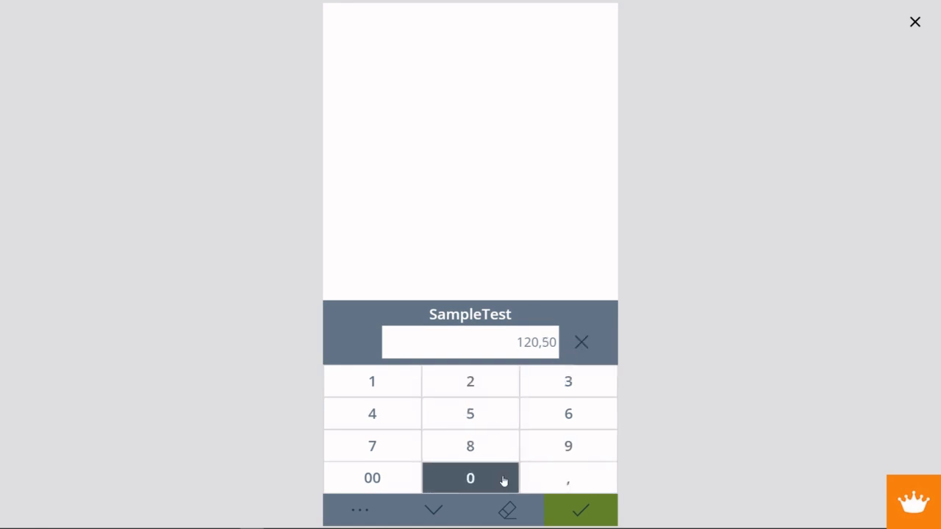
{"action": "left_click", "coordinate": [580, 512]}
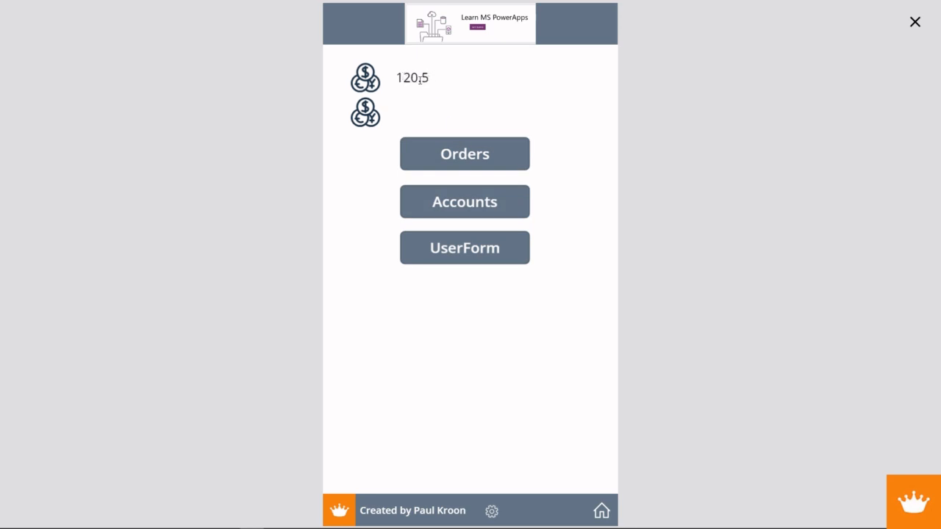
- Open the keyboard for the second value, reset it, enter 2538,96 and submit it
{"action": "left_click", "coordinate": [381, 116]}
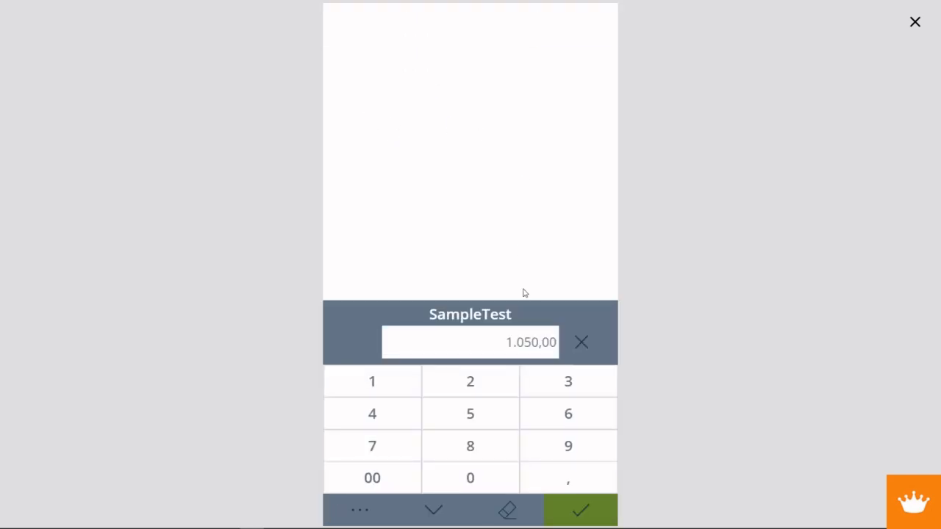
{"action": "left_click", "coordinate": [582, 343]}
{"action": "left_click", "coordinate": [461, 388]}
{"action": "left_click", "coordinate": [466, 422]}
{"action": "left_click", "coordinate": [538, 390]}
{"action": "left_click", "coordinate": [494, 445]}
{"action": "left_click", "coordinate": [562, 482]}
{"action": "left_click", "coordinate": [568, 445]}
{"action": "left_click", "coordinate": [568, 414]}
{"action": "left_click", "coordinate": [572, 510]}
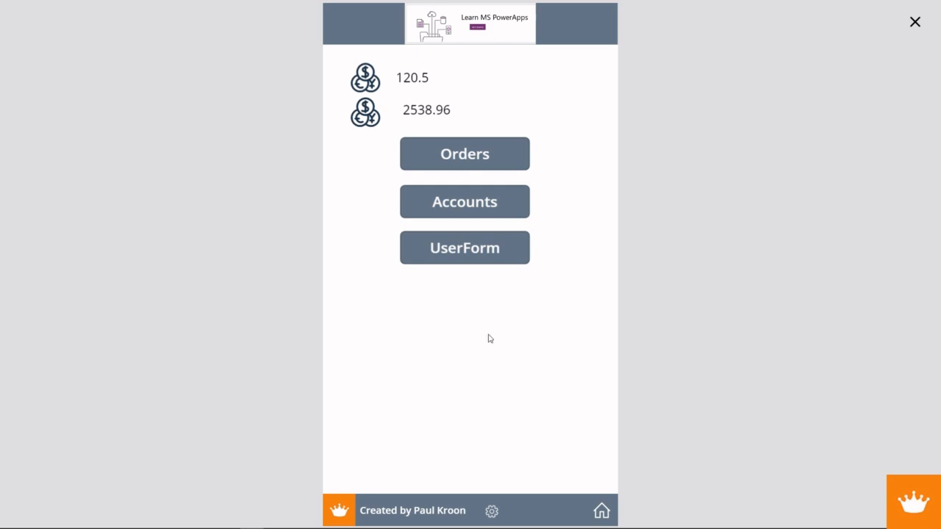
- Reopen the second value's keyboard, close the preview and set the Visible property of NKL1_Advanced_1 to false
{"action": "left_click", "coordinate": [366, 116]}
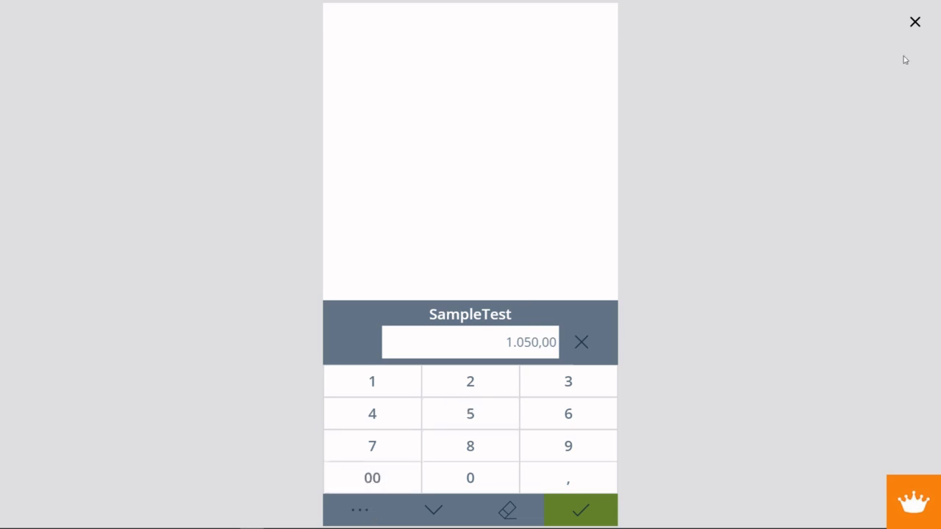
{"action": "left_click", "coordinate": [914, 22]}
{"action": "left_click", "coordinate": [384, 470]}
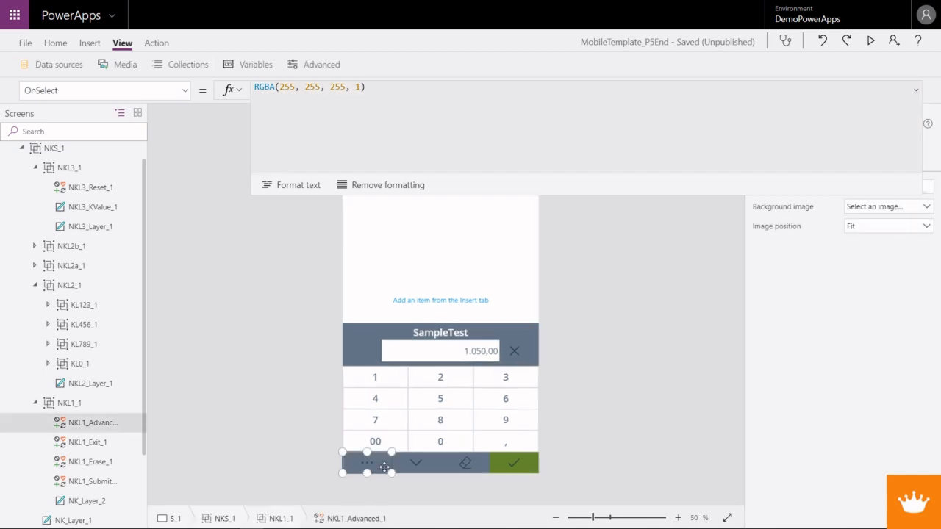
{"action": "left_click", "coordinate": [185, 91]}
{"action": "left_click", "coordinate": [91, 260]}
{"action": "double_click", "coordinate": [263, 90]}
{"action": "type", "text": "false"}
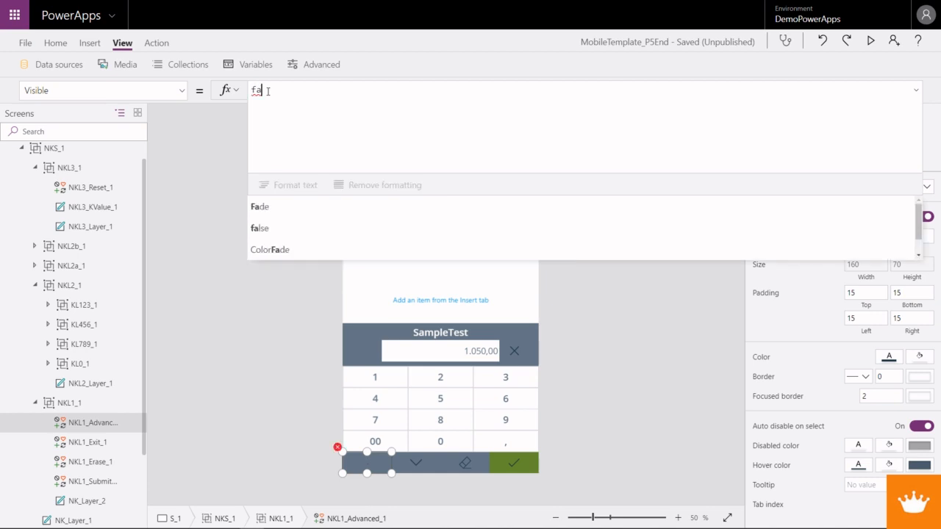
- Select the exit, erase and submit icons together and start their Width formula with the condition If(NKL1_Advanced_1.Visible
{"action": "left_click", "coordinate": [416, 463]}
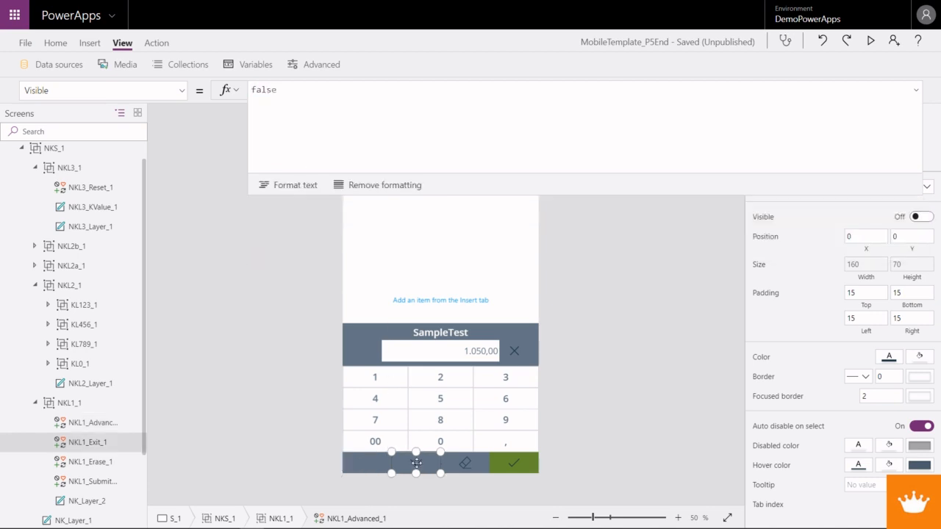
{"action": "left_click", "coordinate": [468, 460], "text": "shift"}
{"action": "left_click", "coordinate": [513, 462], "text": "shift"}
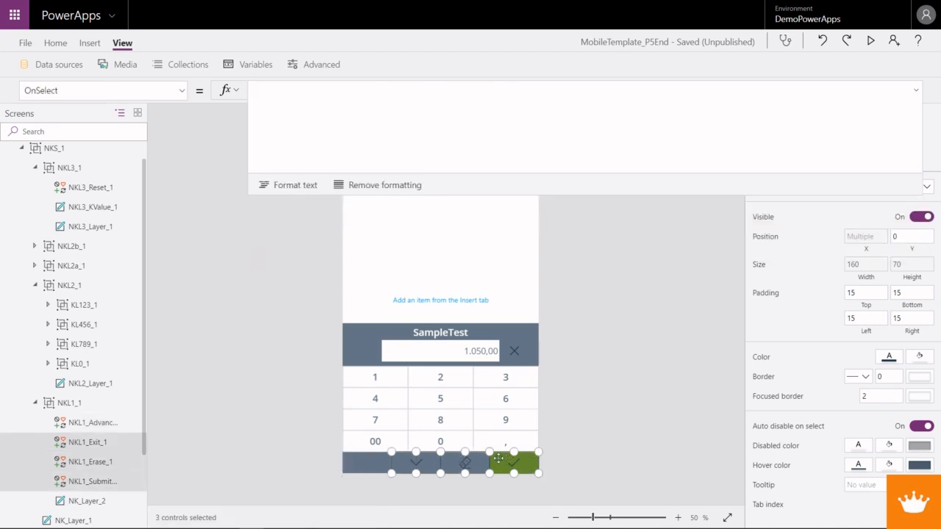
{"action": "left_click", "coordinate": [184, 90]}
{"action": "left_click", "coordinate": [85, 279]}
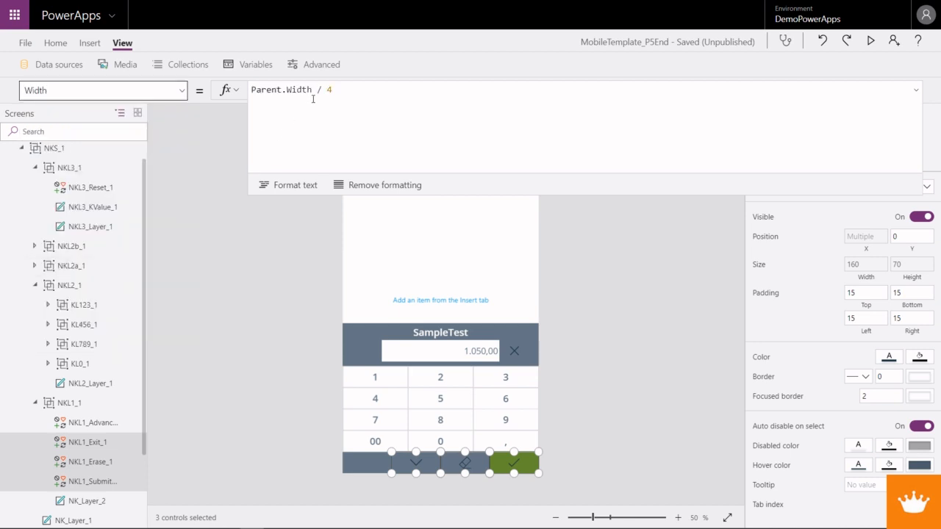
{"action": "left_click_drag", "start_coordinate": [338, 89], "coordinate": [251, 90]}
{"action": "left_click", "coordinate": [250, 94]}
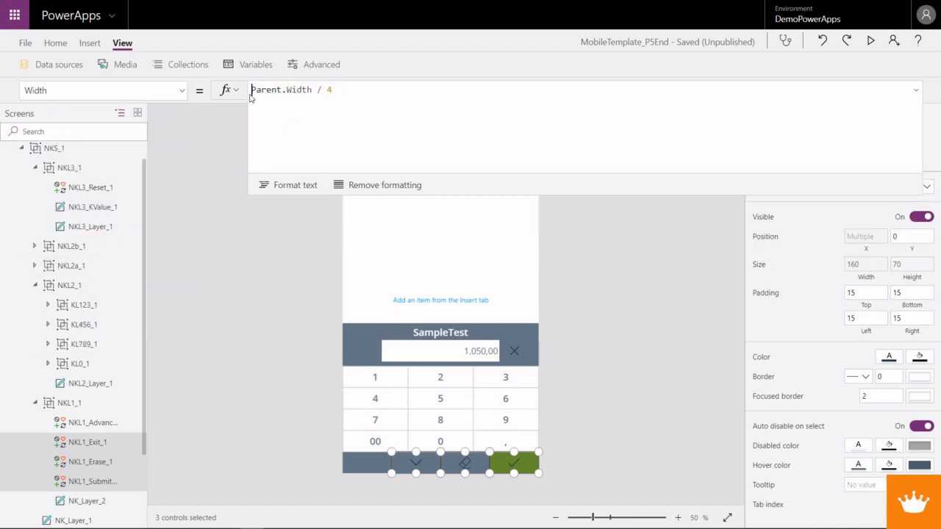
{"action": "type", "text": "If("}
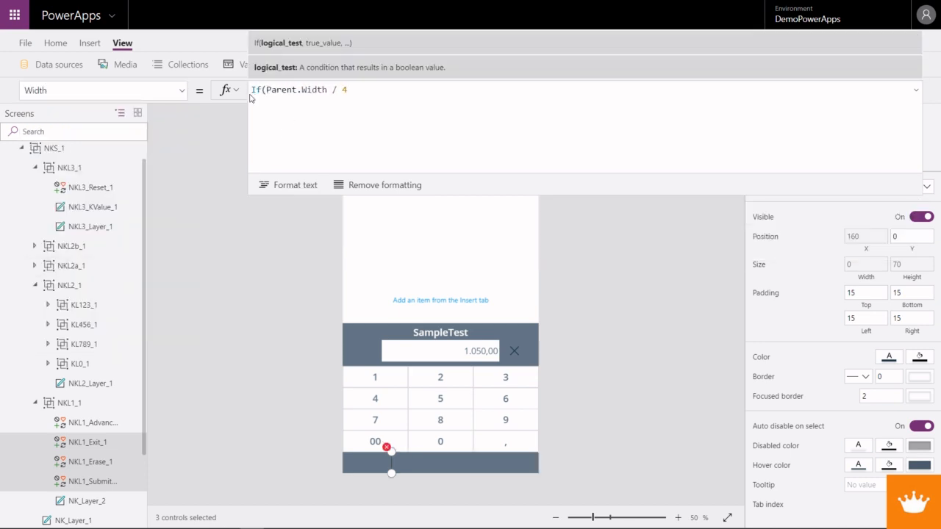
{"action": "type", "text": "NKL"}
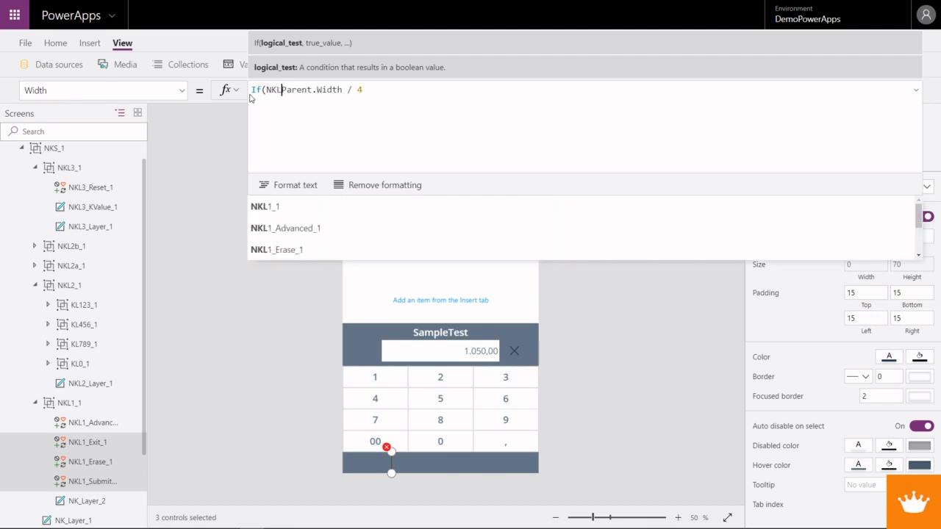
{"action": "type", "text": "1_Ad"}
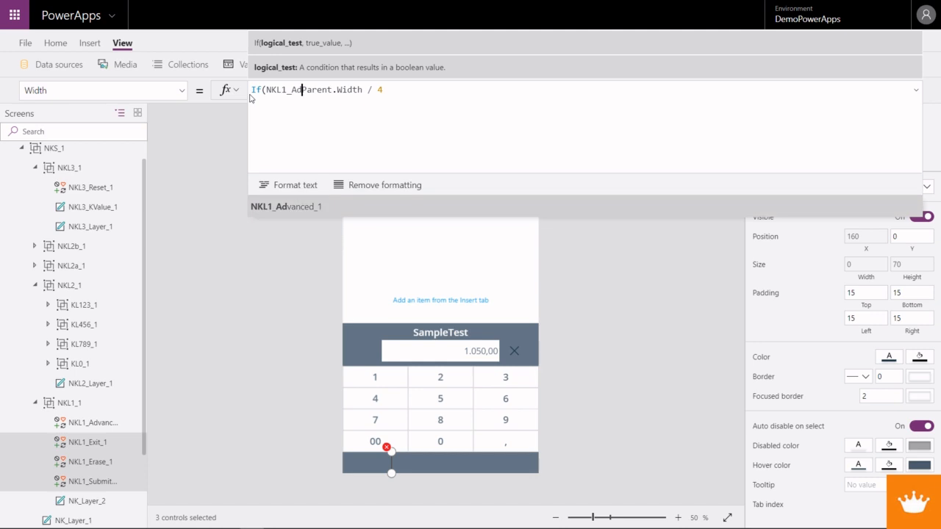
{"action": "key", "text": "Tab"}
{"action": "type", "text": ".Visible"}
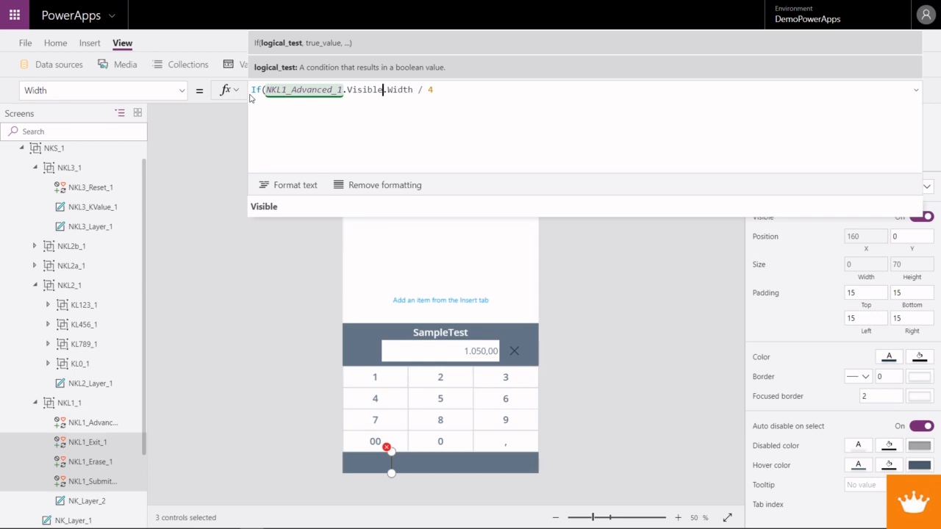
{"action": "type", "text": ",Paer"}
- Complete the three icons' Width formula with Parent.Width / 4 as the true value and Parent.Width / 3 as the false value
{"action": "key", "text": "BackSpace"}
{"action": "key", "text": "BackSpace"}
{"action": "type", "text": "rent"}
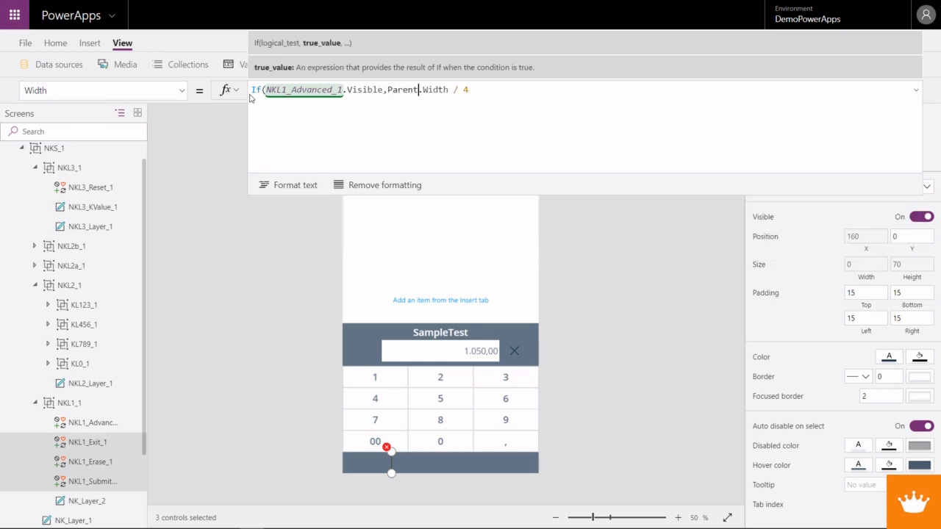
{"action": "left_click_drag", "start_coordinate": [474, 89], "coordinate": [388, 89]}
{"action": "key", "text": "ctrl+c"}
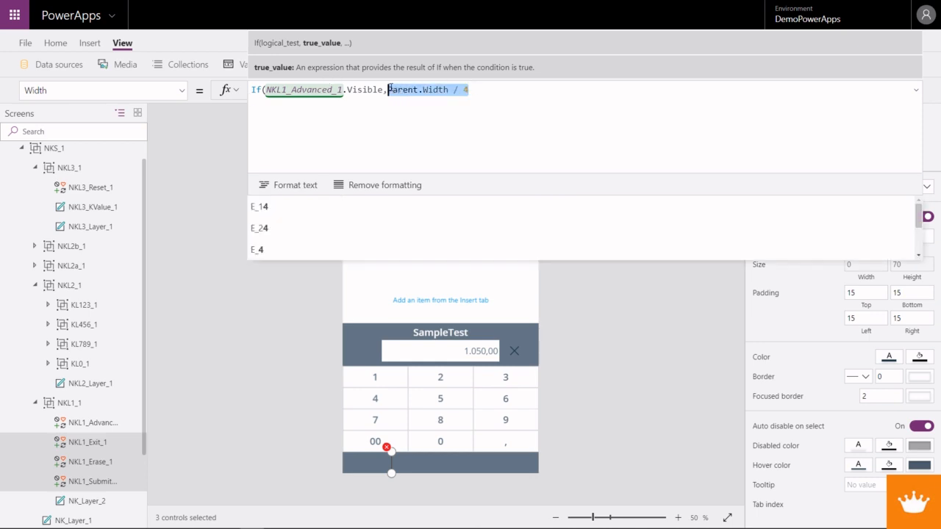
{"action": "left_click", "coordinate": [483, 90]}
{"action": "type", "text": ","}
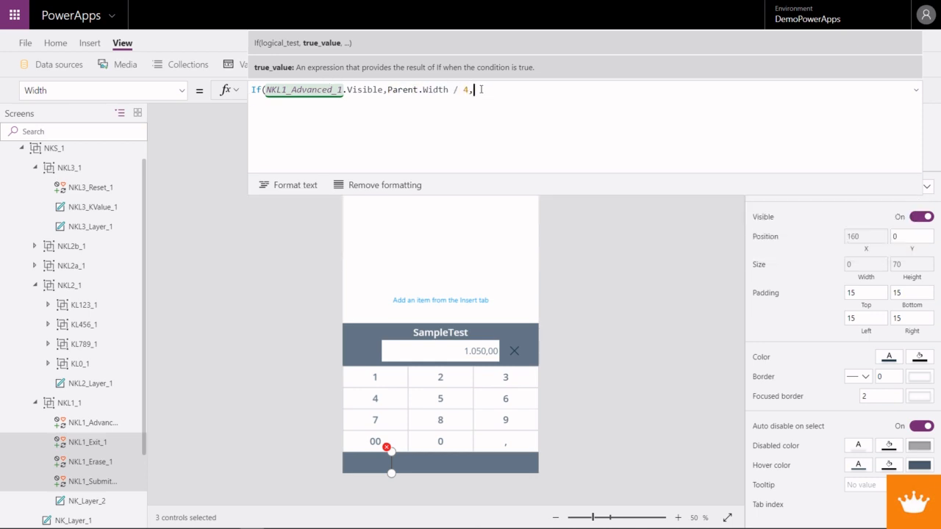
{"action": "key", "text": "ctrl+v"}
{"action": "key", "text": "BackSpace"}
{"action": "type", "text": "3)"}
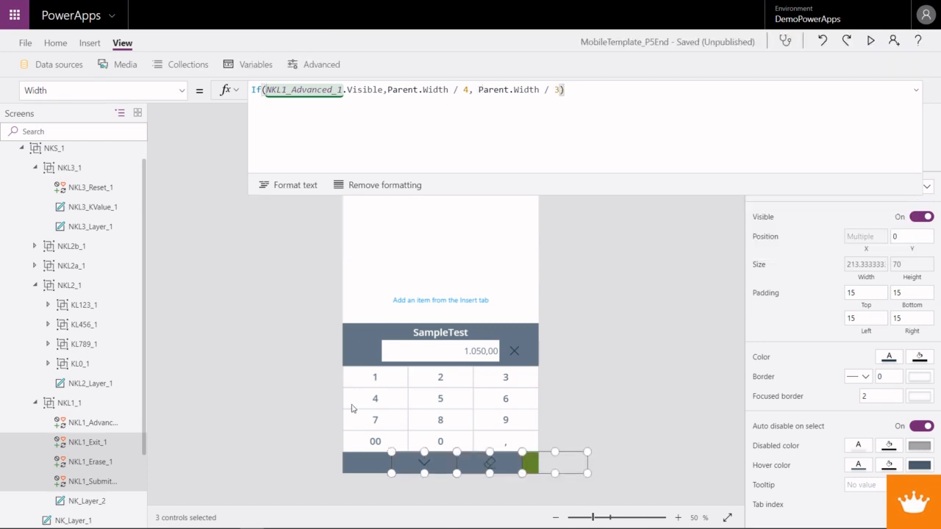
- Open the X property of the exit icon NKL1_Exit_1 and begin its formula with If( ahead of NKL1_Advanced_1.Width
{"action": "left_click", "coordinate": [603, 399]}
{"action": "left_click", "coordinate": [434, 466]}
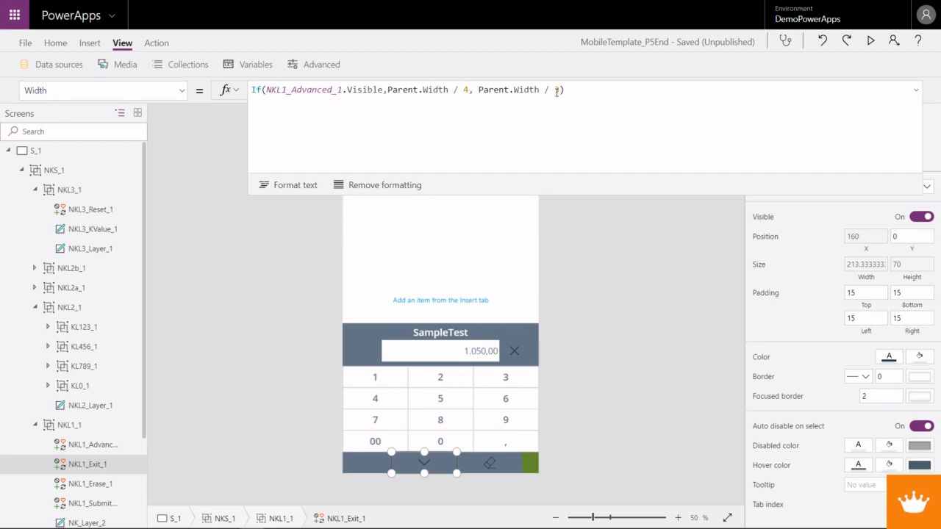
{"action": "left_click", "coordinate": [182, 90]}
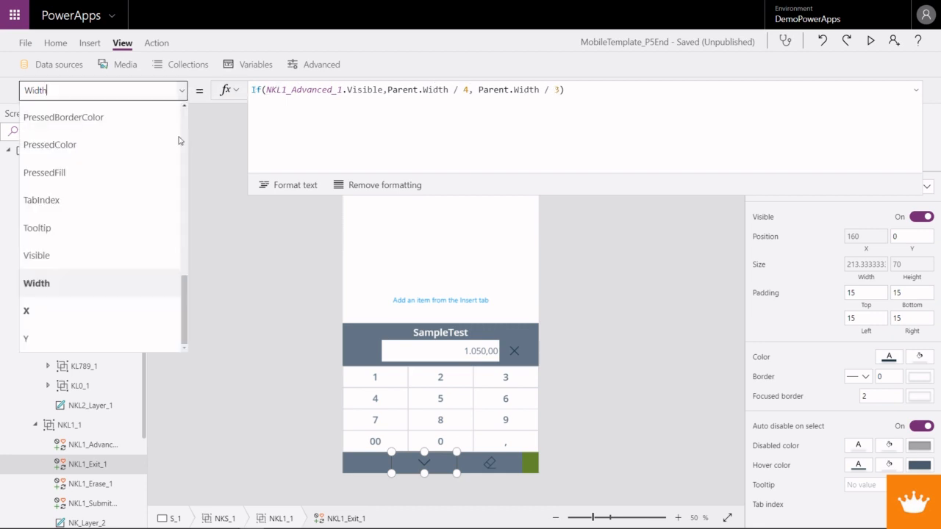
{"action": "left_click", "coordinate": [109, 314]}
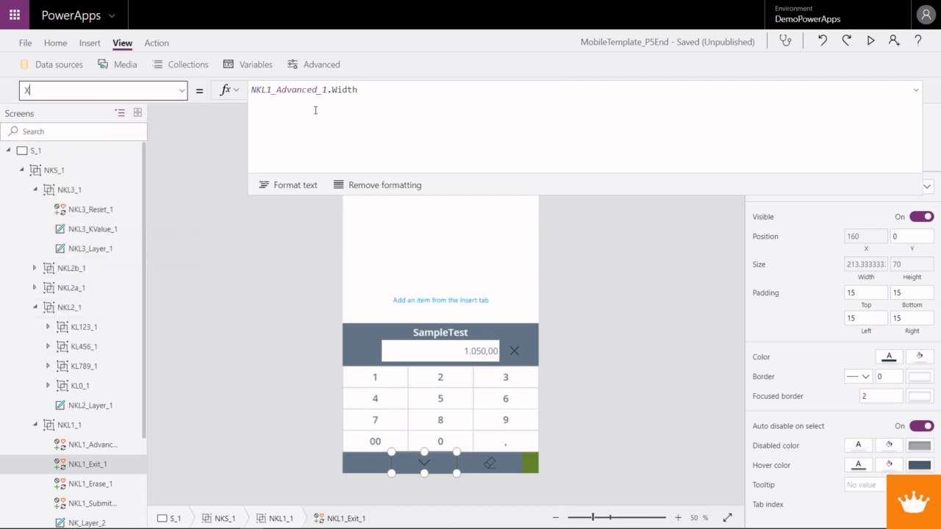
{"action": "left_click", "coordinate": [252, 89]}
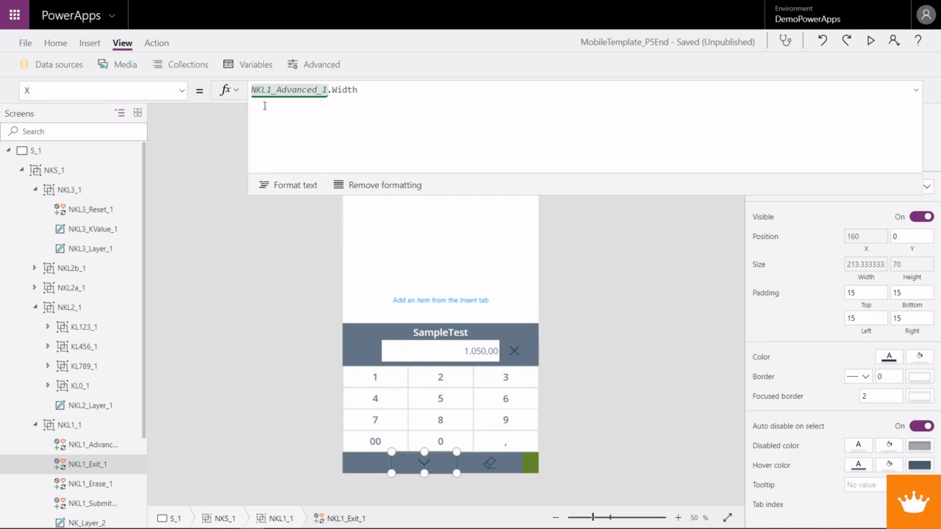
{"action": "left_click", "coordinate": [359, 89]}
{"action": "double_click", "coordinate": [254, 89]}
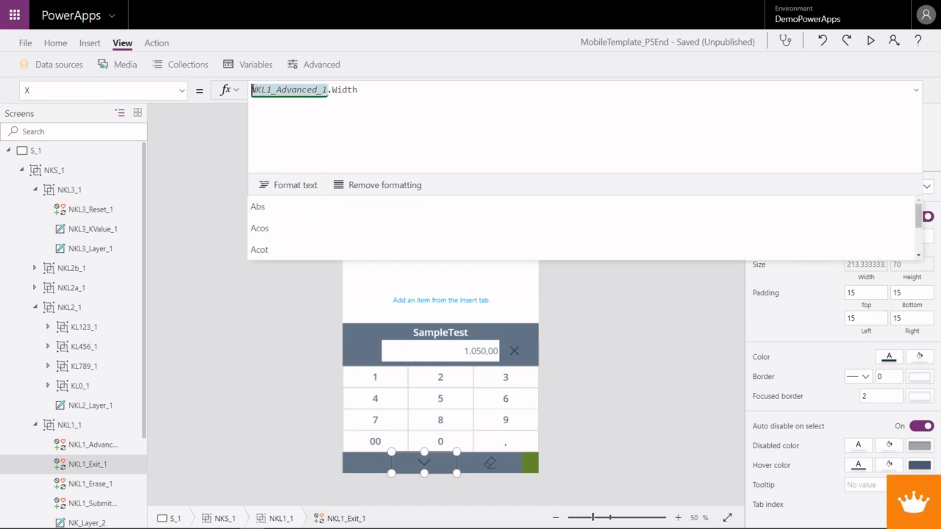
{"action": "left_click", "coordinate": [252, 89]}
{"action": "type", "text": "If("}
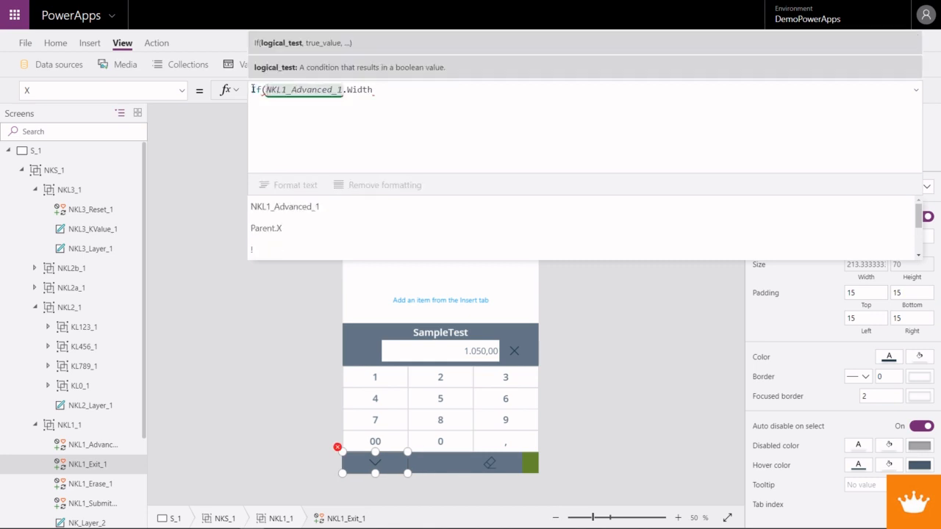
- Complete the exit icon's X formula as If(NKL1_Advanced_1.Visible, NKL1_Advanced_1.Width)
{"action": "double_click", "coordinate": [336, 89]}
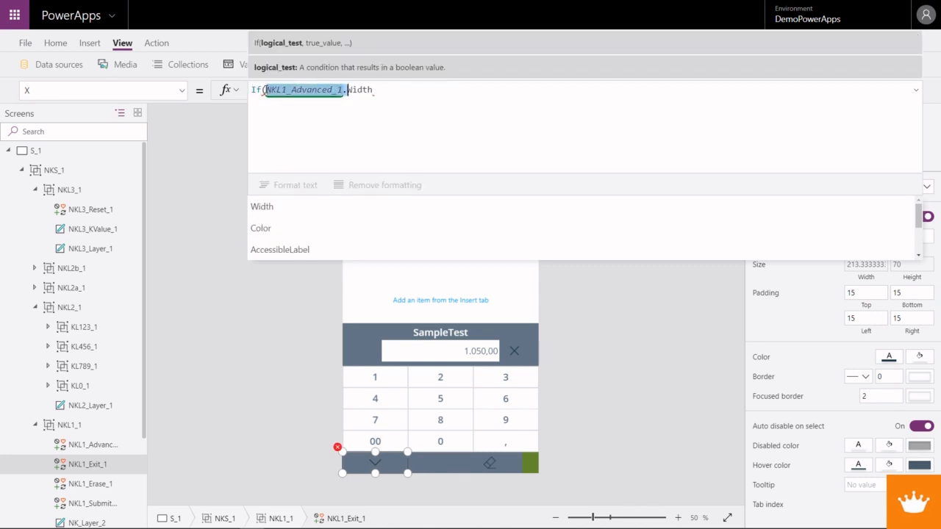
{"action": "key", "text": "Left"}
{"action": "type", "text": "NKL1_Advanced_1."}
{"action": "type", "text": "Visibl"}
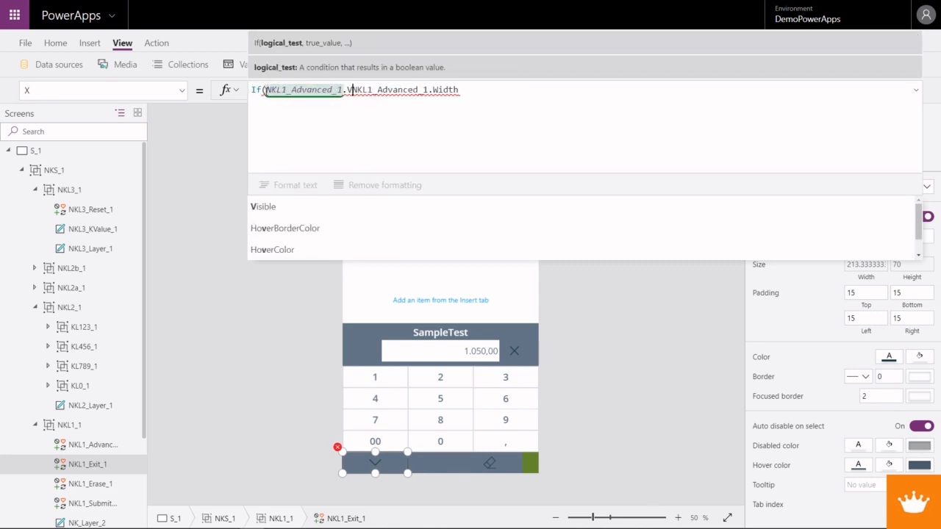
{"action": "type", "text": "e,"}
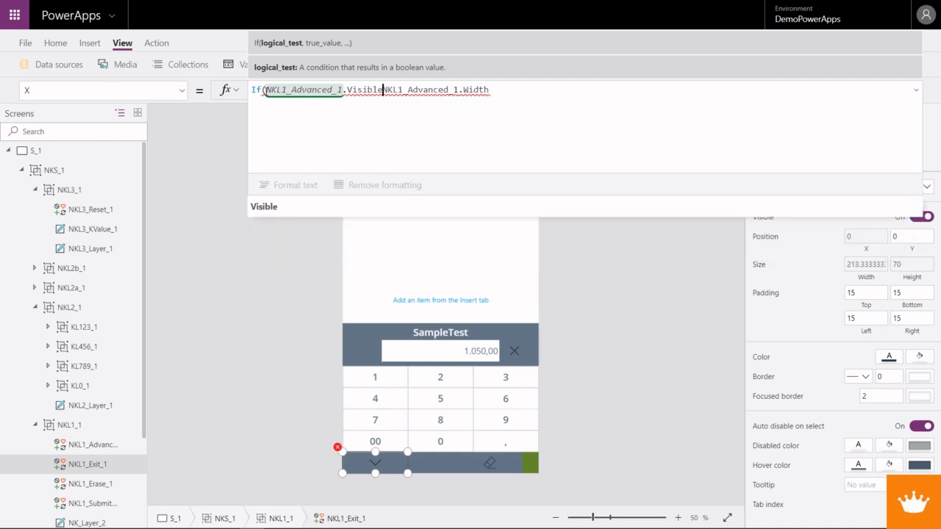
{"action": "key", "text": "End"}
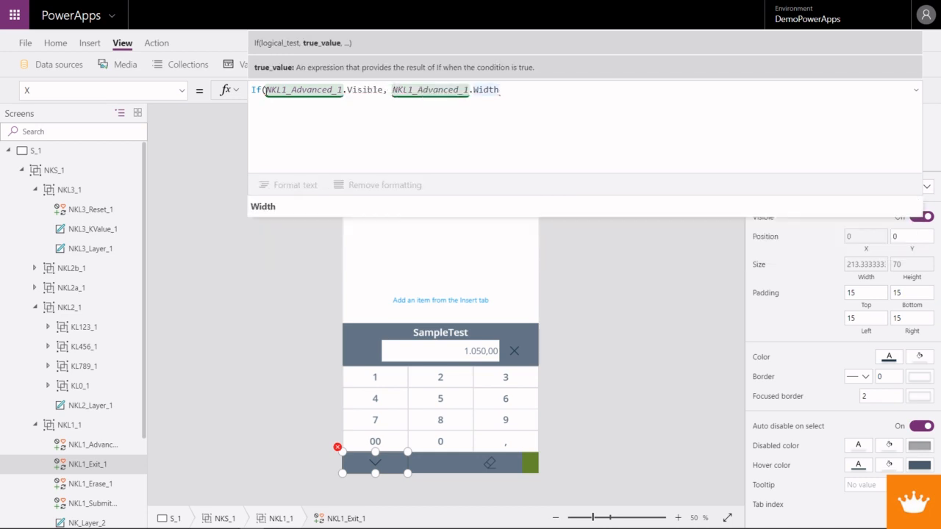
{"action": "type", "text": ")"}
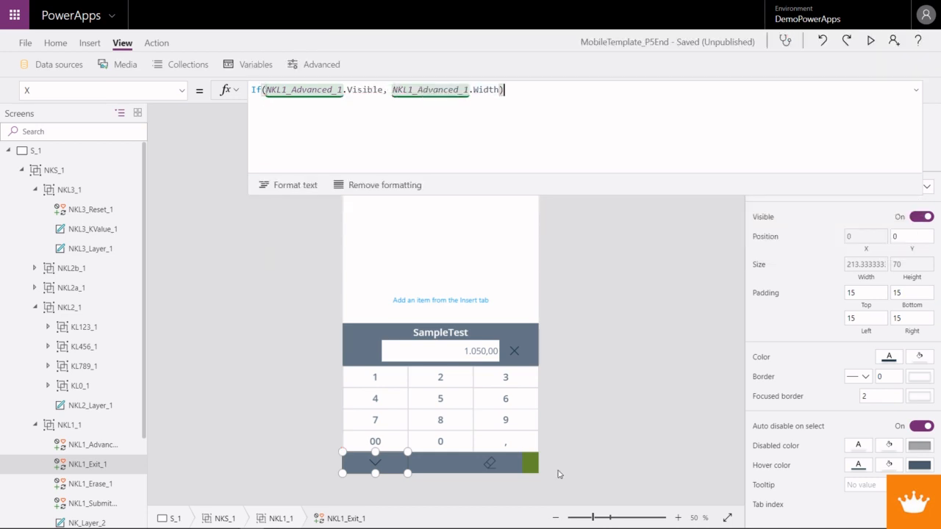
- In the erase icon's X formula, replace NKL1_Advanced_1.Width with the exit icon's expression If(NKL1_Advanced_1.Visible, NKL1_Advanced_1.Width)
{"action": "left_click", "coordinate": [489, 464]}
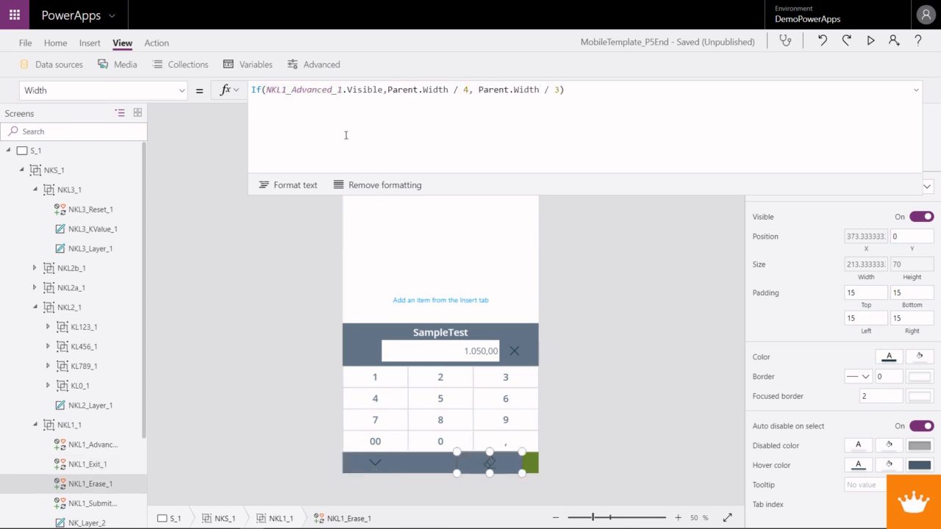
{"action": "left_click", "coordinate": [182, 89]}
{"action": "left_click", "coordinate": [81, 309]}
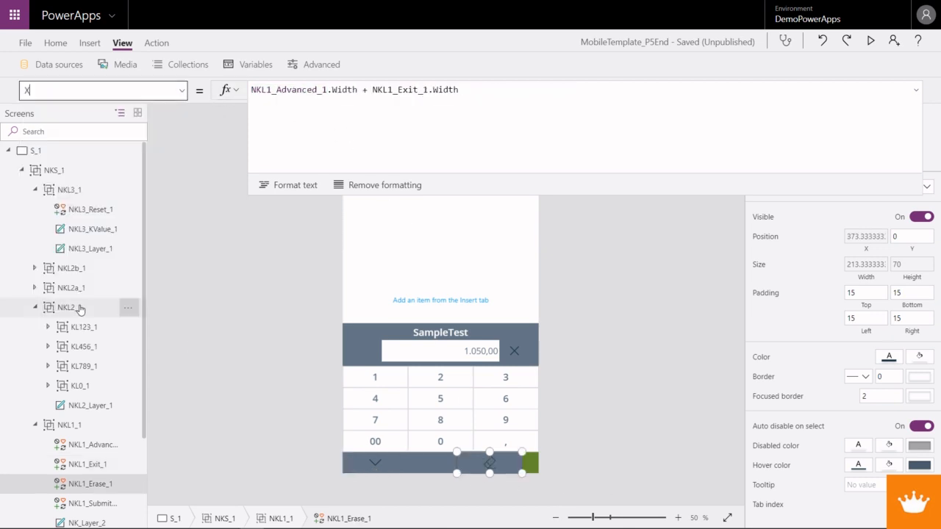
{"action": "left_click", "coordinate": [386, 468]}
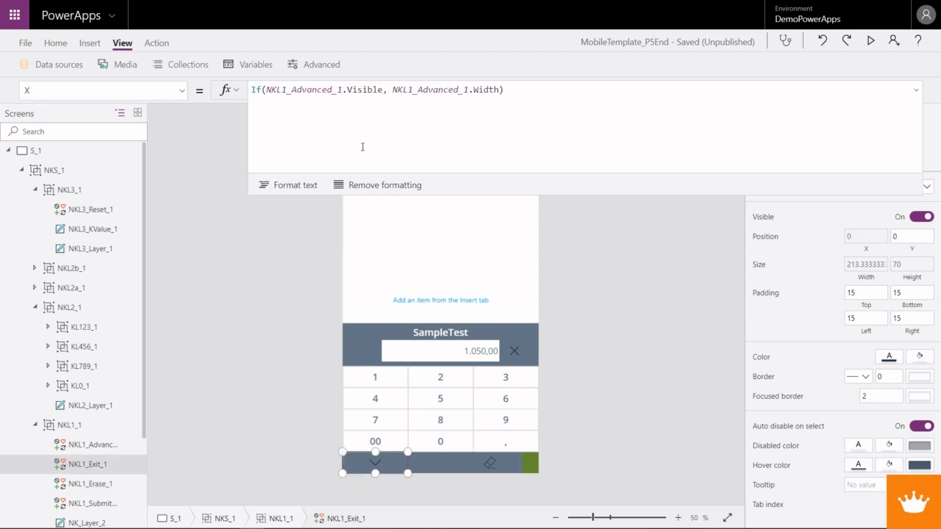
{"action": "left_click_drag", "start_coordinate": [510, 92], "coordinate": [221, 91]}
{"action": "key", "text": "ctrl+c"}
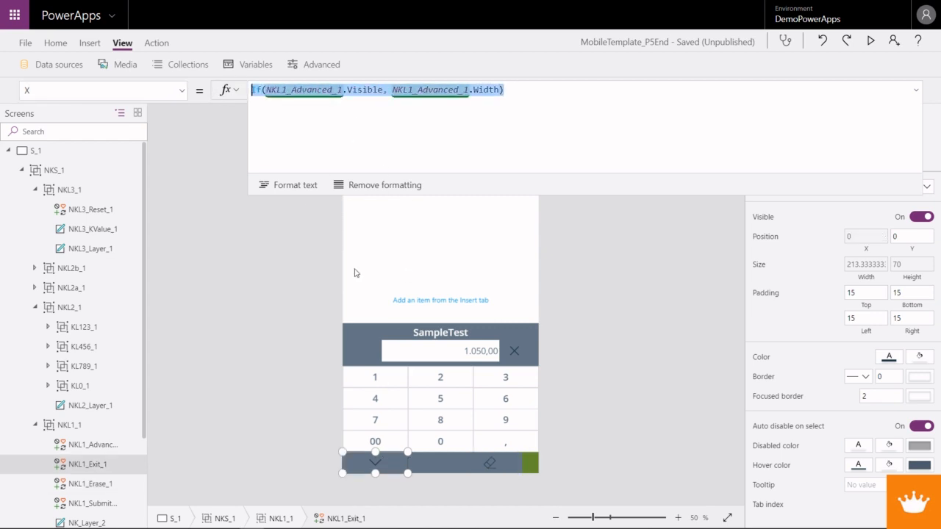
{"action": "left_click", "coordinate": [491, 463]}
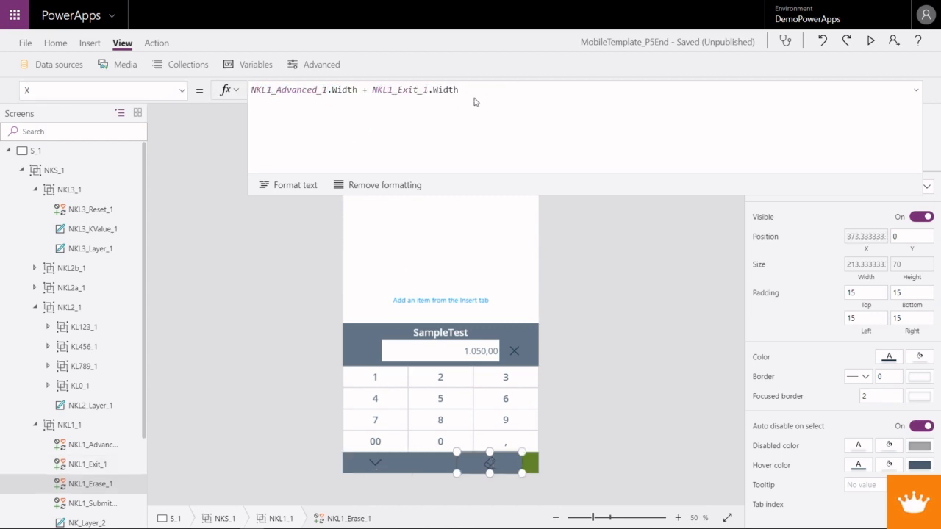
{"action": "left_click_drag", "start_coordinate": [360, 93], "coordinate": [252, 91]}
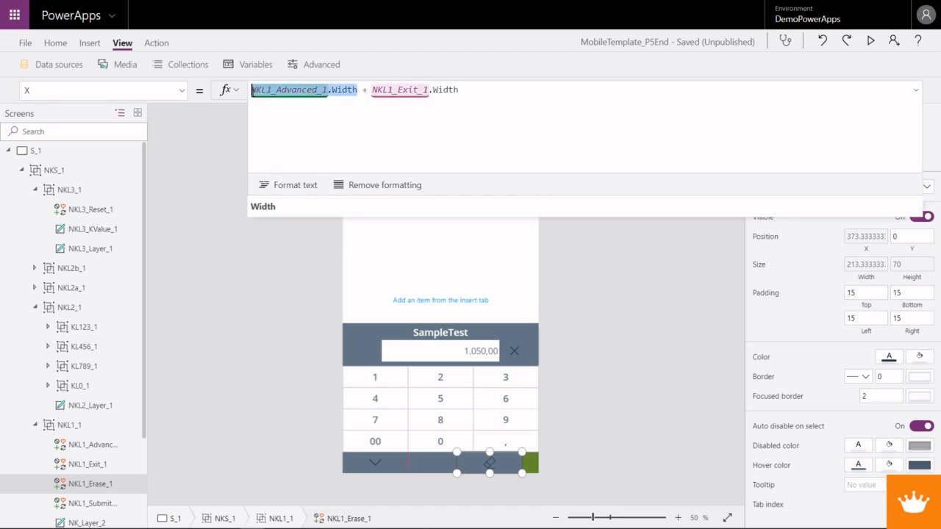
{"action": "key", "text": "ctrl+v"}
- In the submit icon's X formula, replace NKL1_Advanced_1.Width with If(NKL1_Advanced_1.Visible, NKL1_Advanced_1.Width), then deselect the icon and collapse the formula bar
{"action": "left_click", "coordinate": [527, 464]}
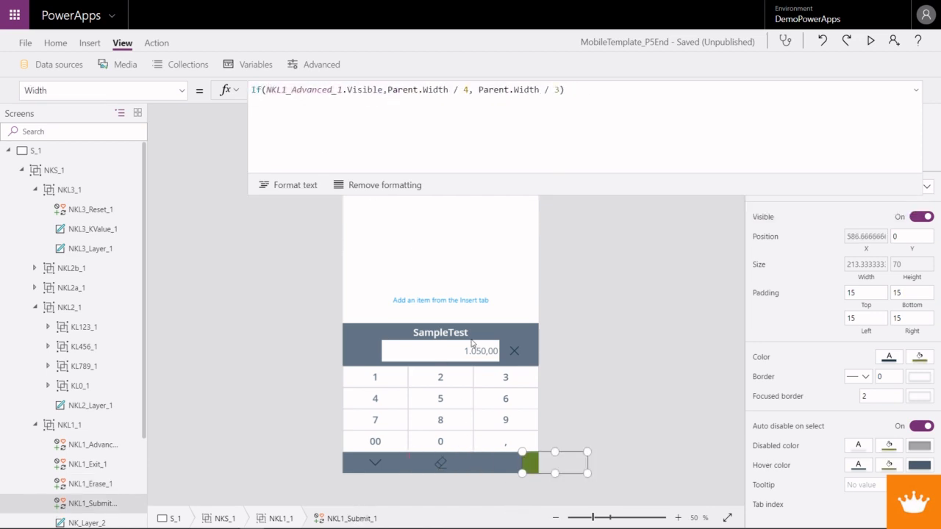
{"action": "left_click", "coordinate": [182, 91]}
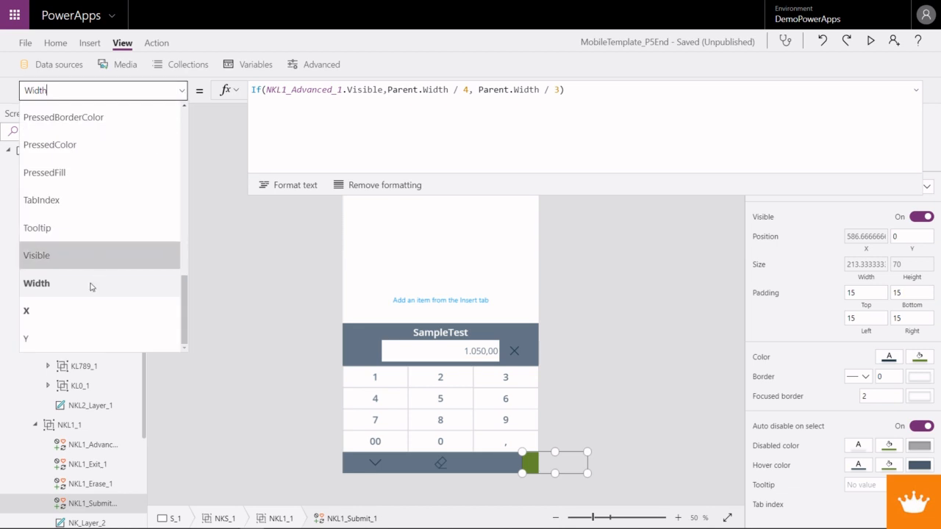
{"action": "left_click", "coordinate": [96, 306]}
{"action": "left_click_drag", "start_coordinate": [359, 92], "coordinate": [252, 92]}
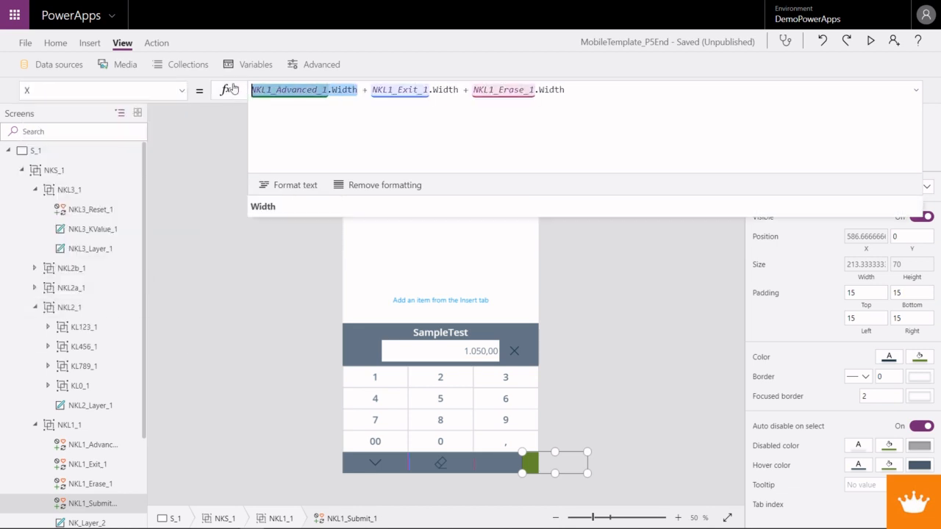
{"action": "key", "text": "ctrl+v"}
{"action": "left_click", "coordinate": [643, 356]}
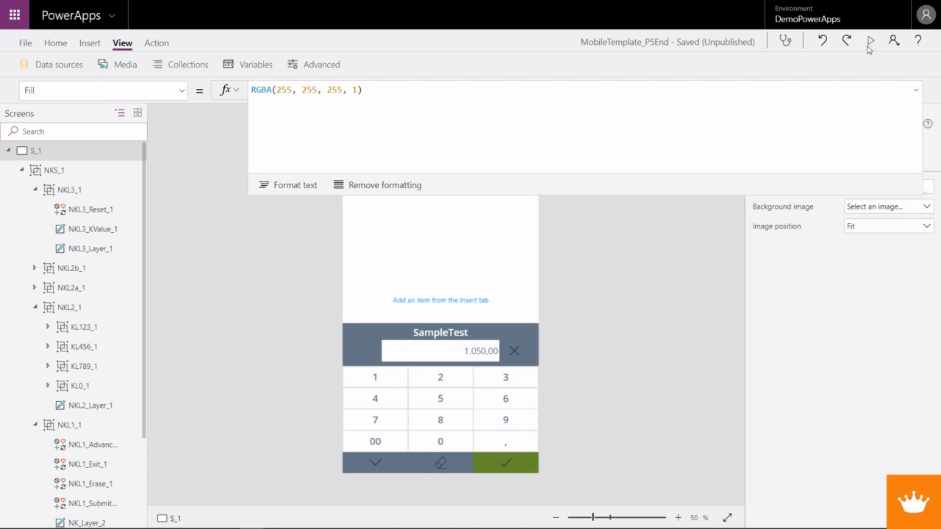
{"action": "left_click", "coordinate": [915, 91]}
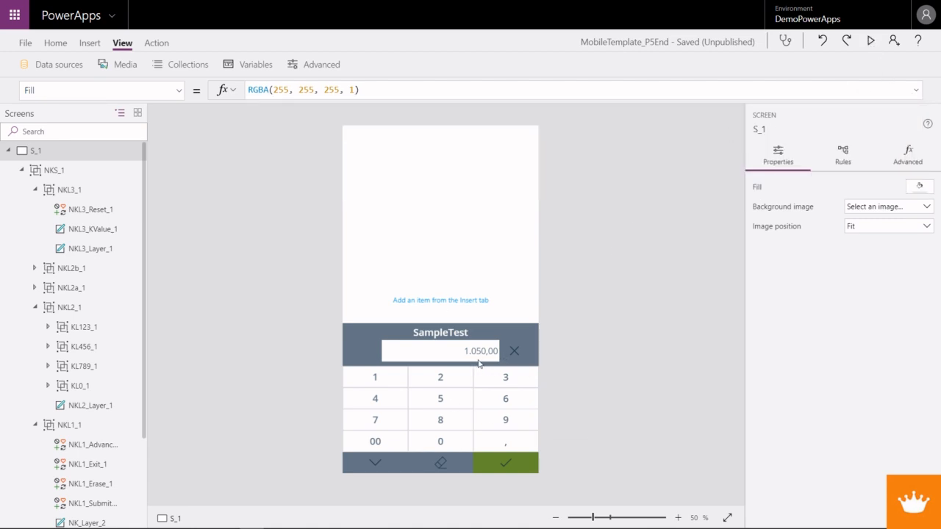
- Open the submit icon's OnSelect formula and insert a new line starting with If( above the Switch statement
{"action": "left_click", "coordinate": [515, 463]}
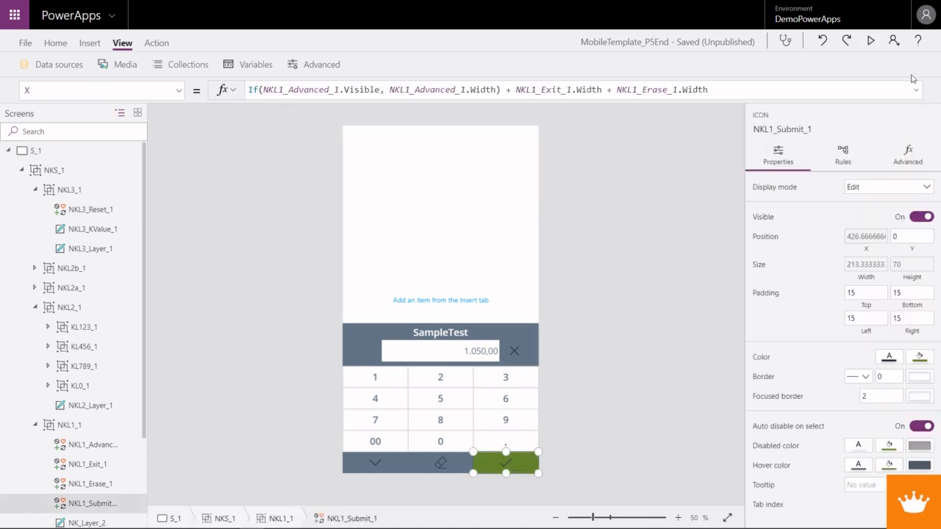
{"action": "left_click", "coordinate": [915, 89]}
{"action": "left_click", "coordinate": [177, 90]}
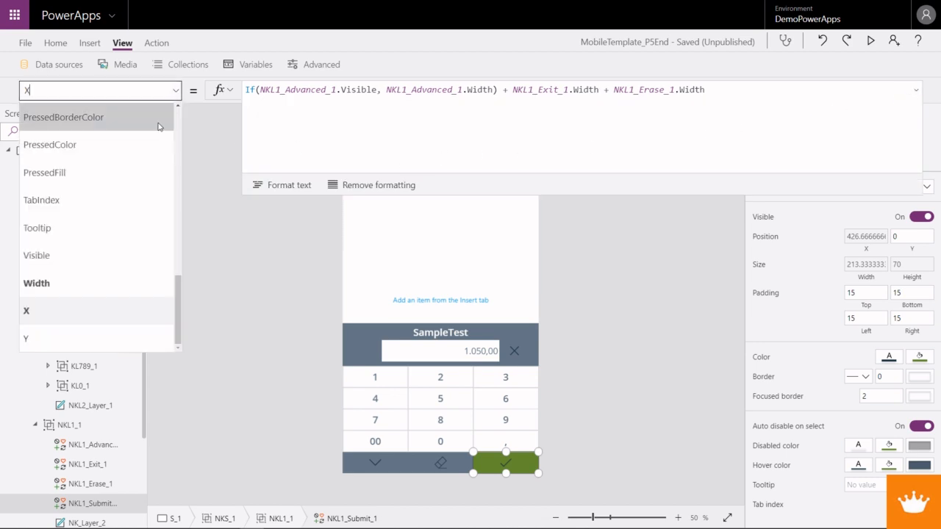
{"action": "scroll", "coordinate": [83, 277], "scroll_direction": "up", "scroll_amount": 3}
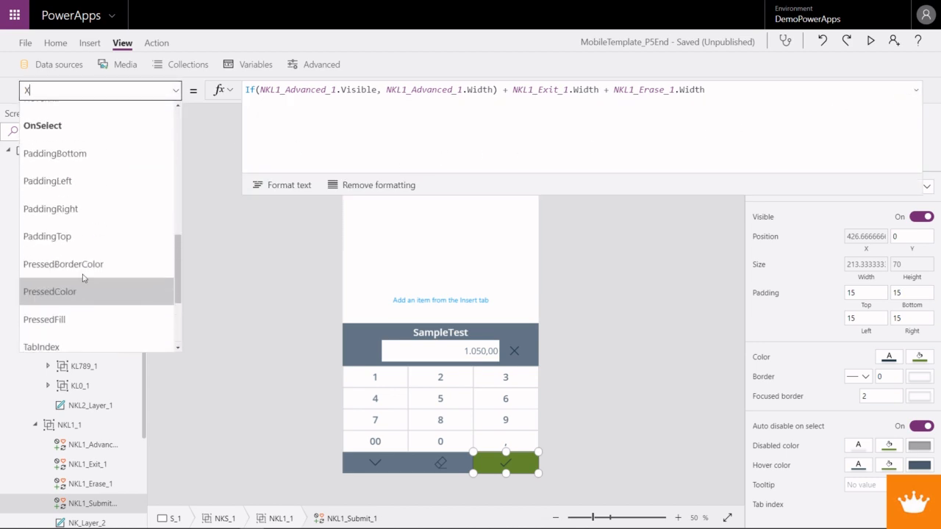
{"action": "left_click", "coordinate": [64, 126]}
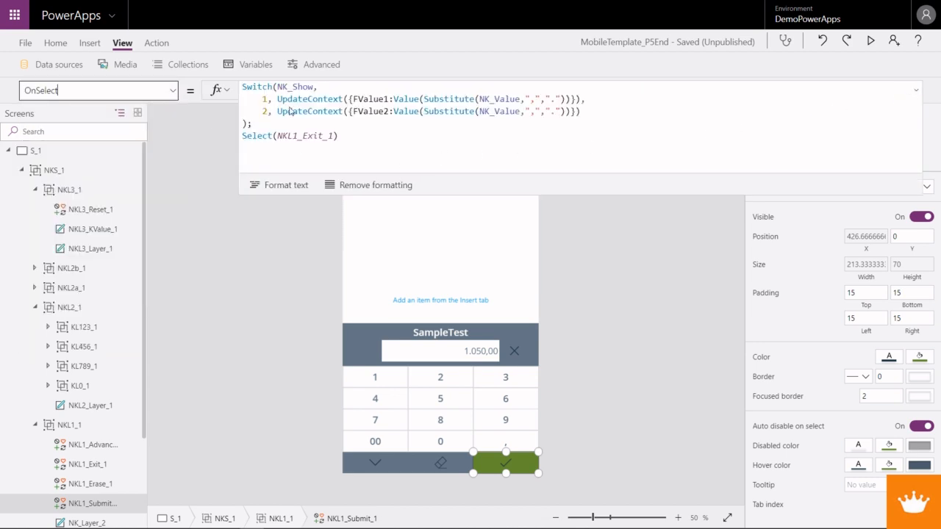
{"action": "left_click", "coordinate": [244, 86]}
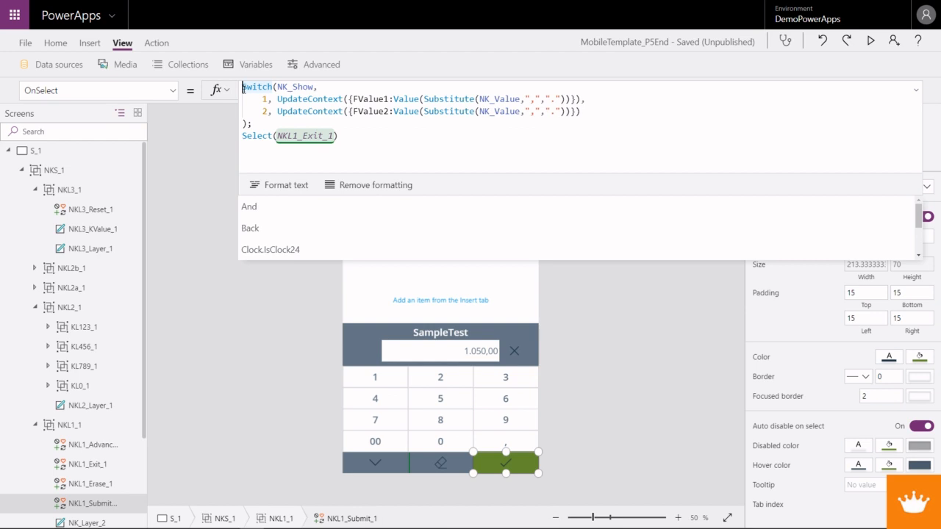
{"action": "key", "text": "shift+Return"}
{"action": "type", "text": "If"}
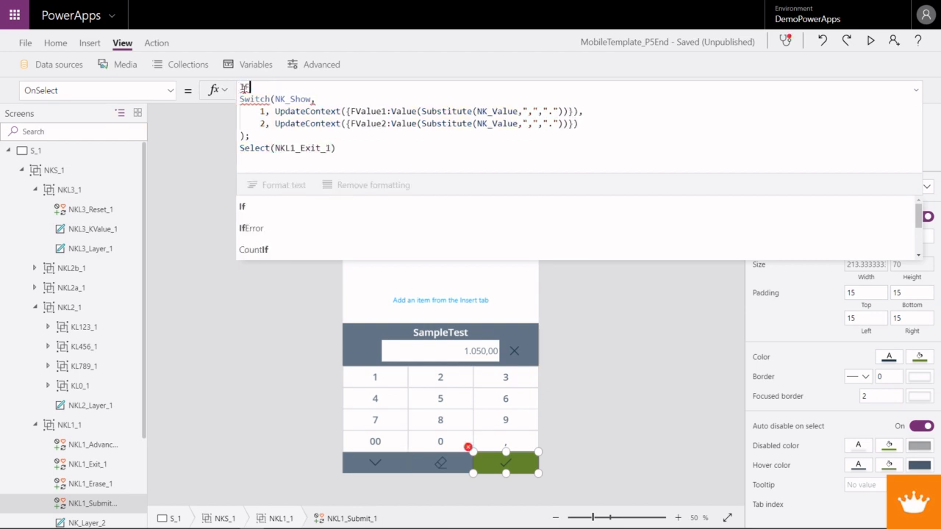
{"action": "type", "text": "(Isnu"}
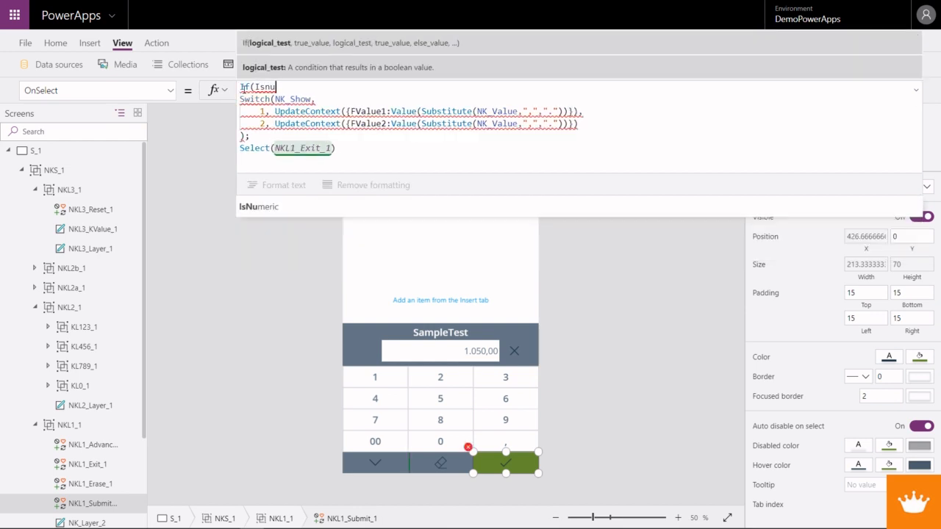
- Enter IsNumeric(NK_Value) as the condition of the If in the submit icon's OnSelect formula
{"action": "key", "text": "Tab"}
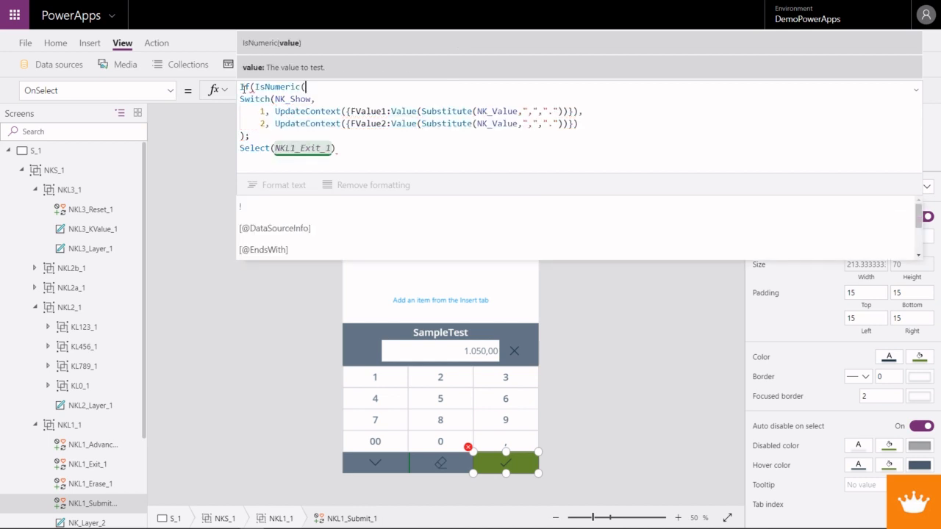
{"action": "type", "text": "NK_V"}
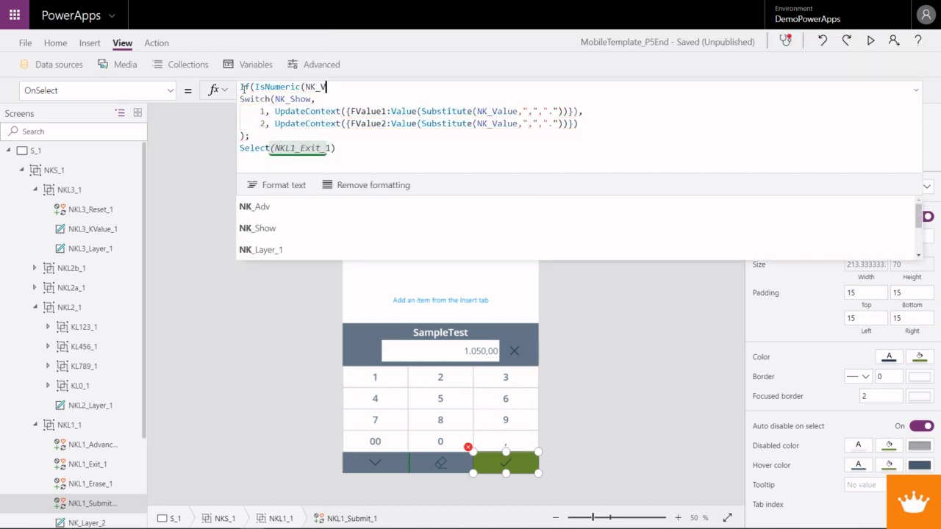
{"action": "type", "text": "alue"}
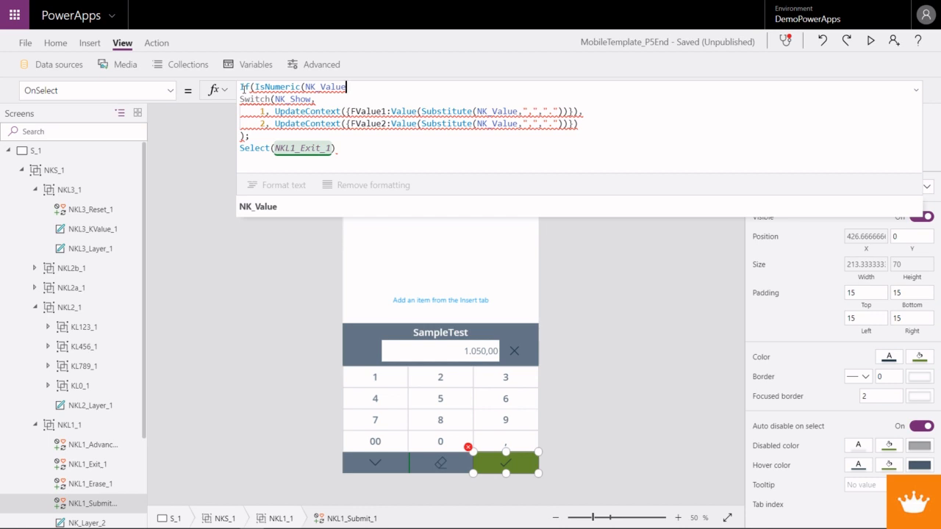
{"action": "type", "text": ")"}
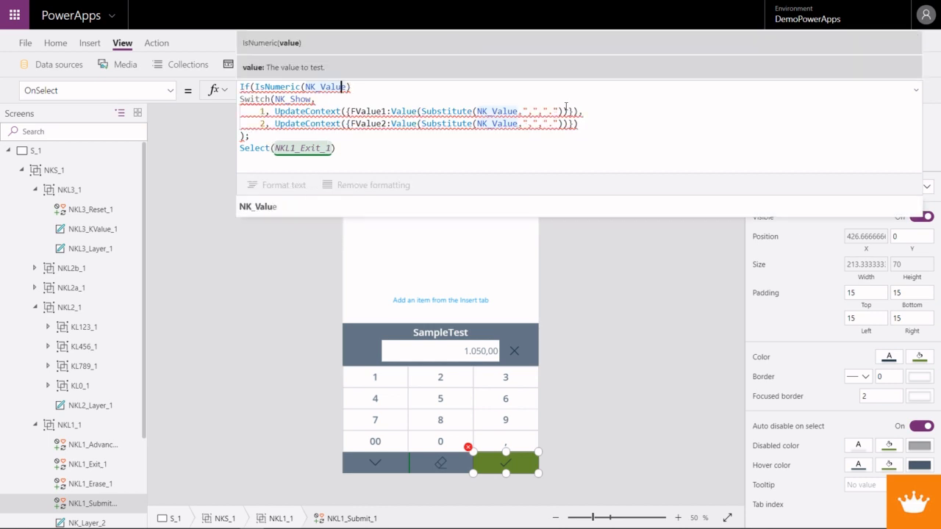
- Replace NK_Value inside IsNumeric with the Substitute(NK_Value,",",".") expression copied from the FValue1 line
{"action": "left_click_drag", "start_coordinate": [565, 111], "coordinate": [422, 111]}
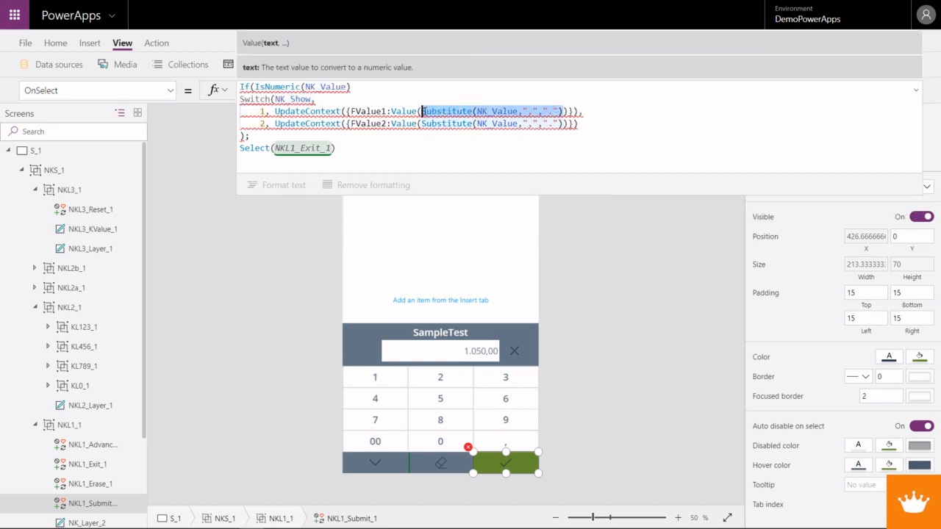
{"action": "left_click_drag", "start_coordinate": [346, 87], "coordinate": [304, 87]}
{"action": "type", "text": "Substitute(NK_Value,\",\",\".\")"}
{"action": "left_click", "coordinate": [463, 85]}
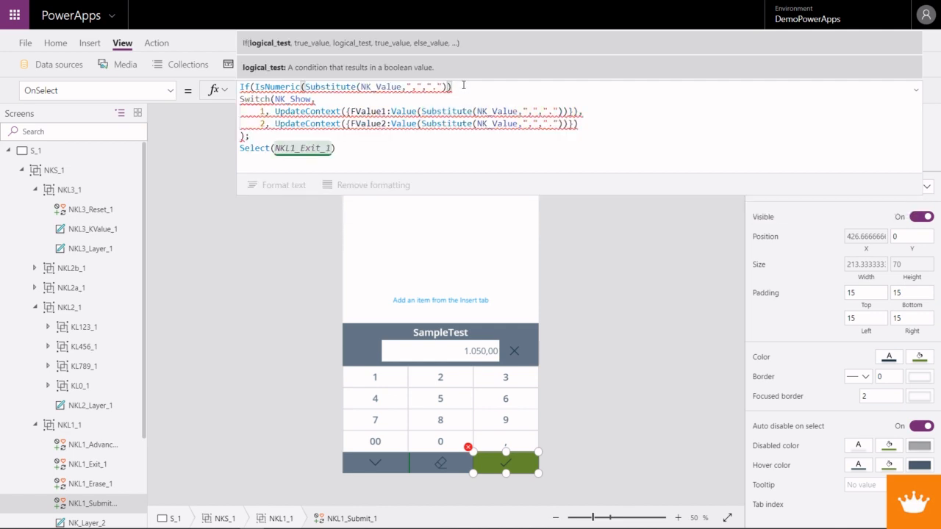
- Add a comma after the IsNumeric condition to separate it from the Switch statement in the submit icon's OnSelect formula
{"action": "type", "text": ","}
{"action": "left_click_drag", "start_coordinate": [253, 99], "coordinate": [271, 147]}
{"action": "left_click", "coordinate": [274, 148]}
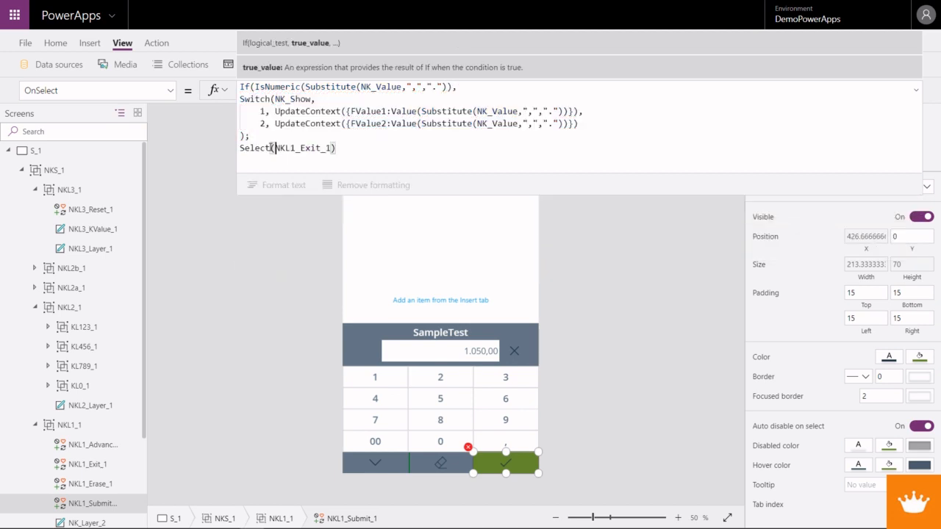
- Try to indent the Switch and Select statements beneath the If line, then undo the text this inserts
{"action": "left_click", "coordinate": [240, 99]}
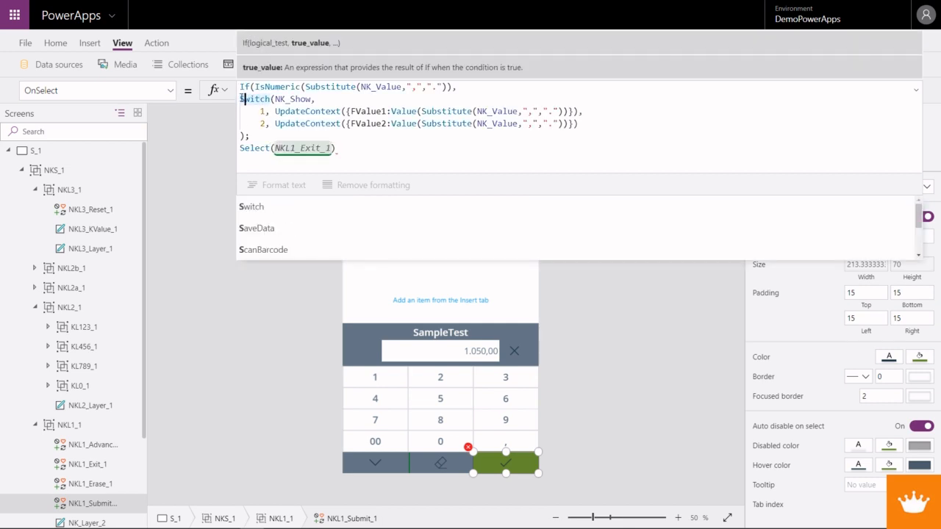
{"action": "left_click_drag", "start_coordinate": [241, 98], "coordinate": [244, 145]}
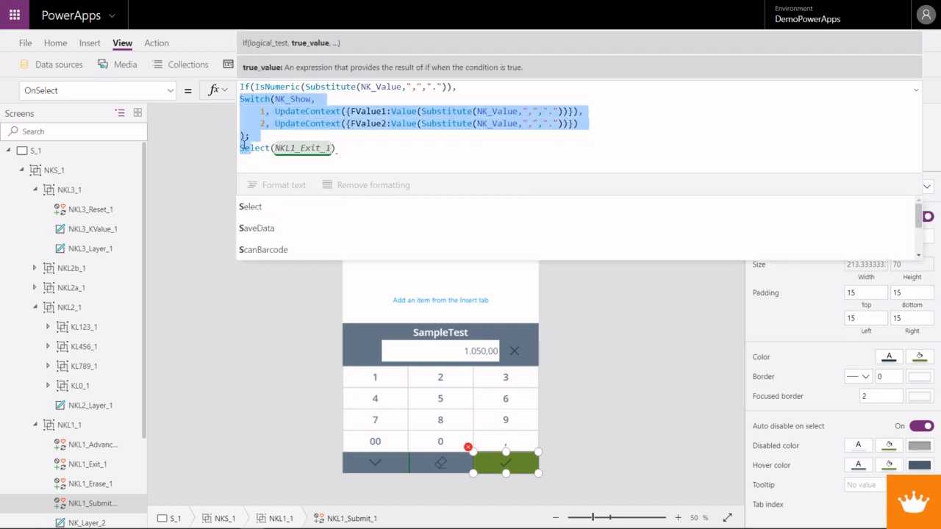
{"action": "left_click", "coordinate": [273, 148]}
{"action": "left_click_drag", "start_coordinate": [240, 100], "coordinate": [240, 148]}
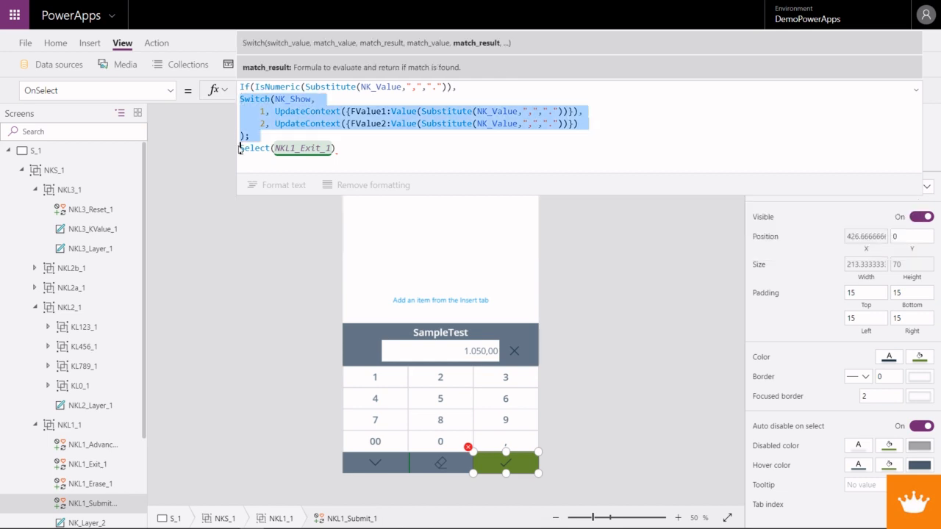
{"action": "key", "text": "Tab"}
{"action": "key", "text": "Tab"}
{"action": "key", "text": "Tab"}
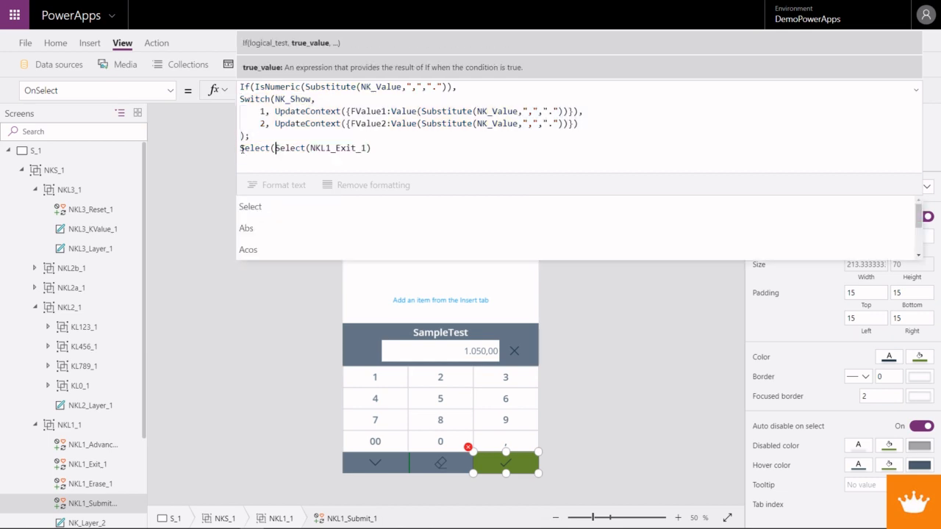
{"action": "left_click_drag", "start_coordinate": [300, 148], "coordinate": [241, 150]}
{"action": "key", "text": "Tab"}
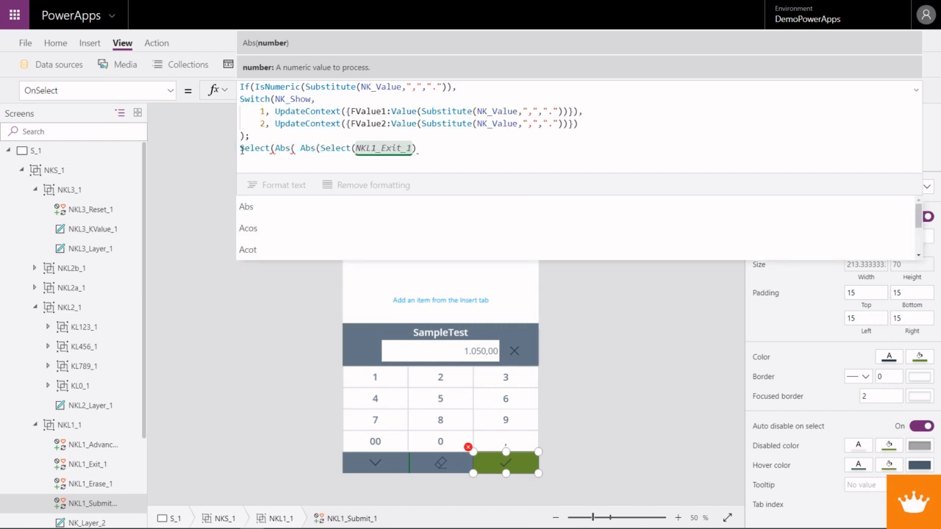
{"action": "left_click", "coordinate": [241, 149], "text": "shift"}
{"action": "key", "text": "BackSpace"}
{"action": "type", "text": "Select("}
{"action": "key", "text": "ctrl+z"}
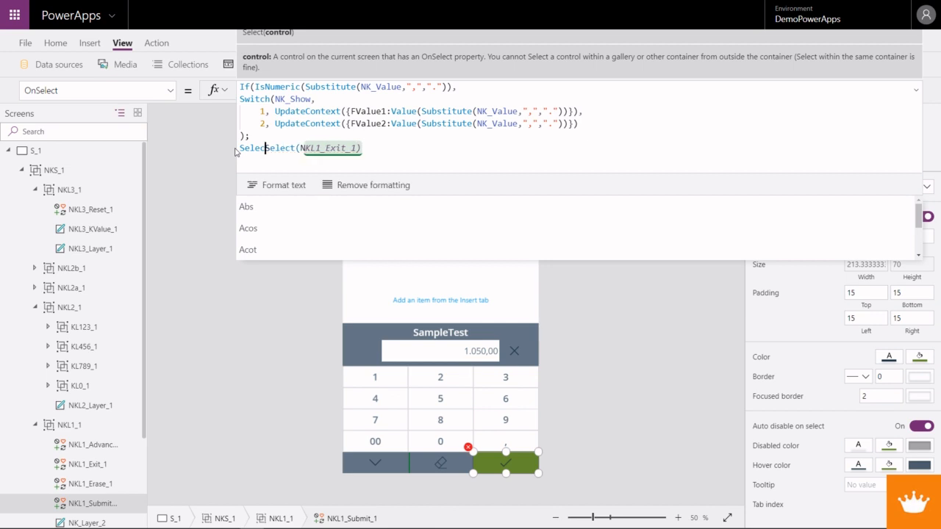
- Add a comma after Select(NKL1_Exit_1) and start a Notify( call on a new line as the If's else result
{"action": "left_click", "coordinate": [346, 151]}
{"action": "type", "text": ","}
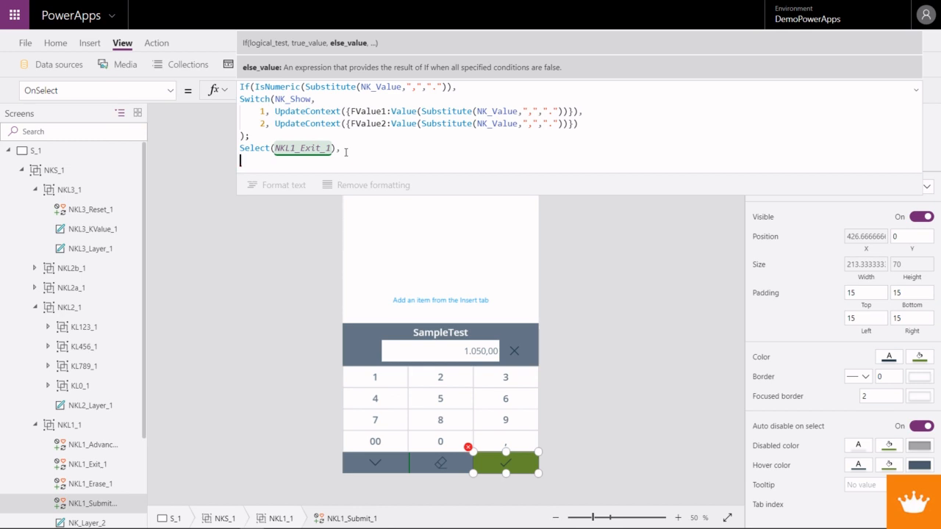
{"action": "type", "text": "Not"}
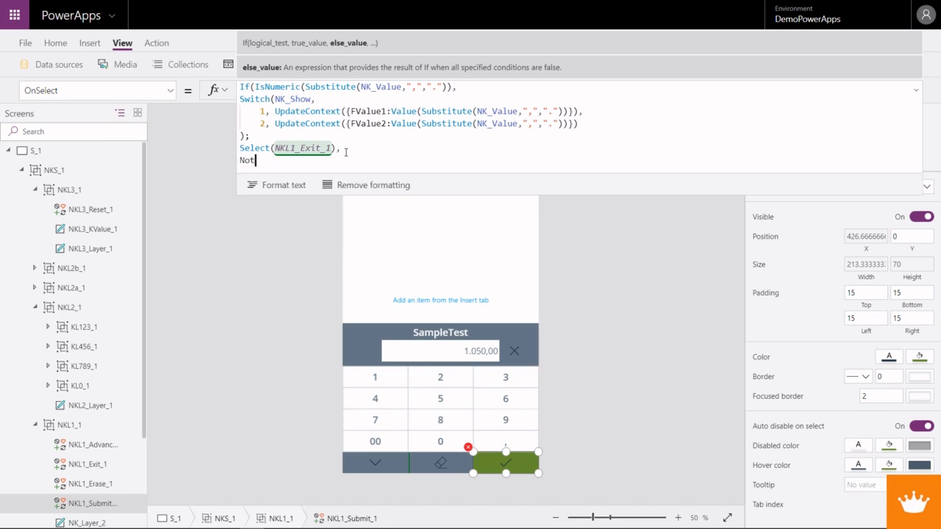
{"action": "type", "text": "ify"}
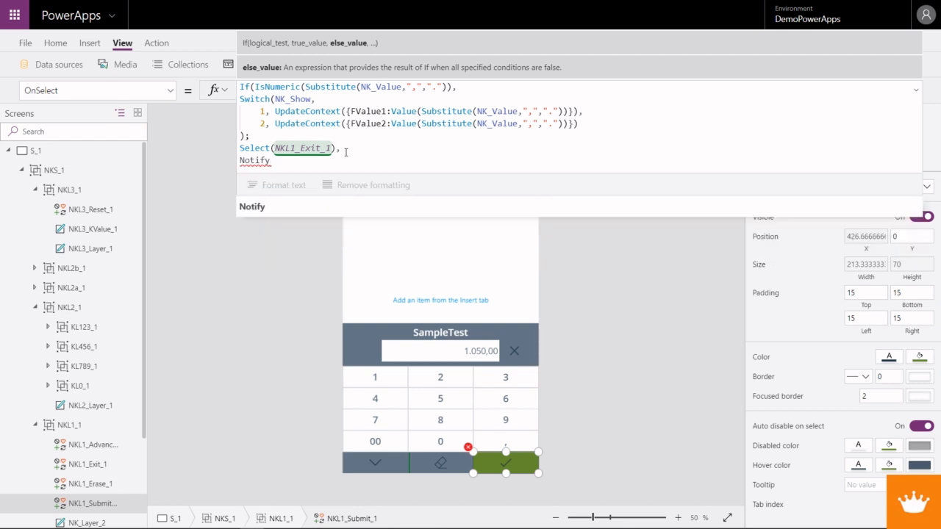
{"action": "type", "text": "("}
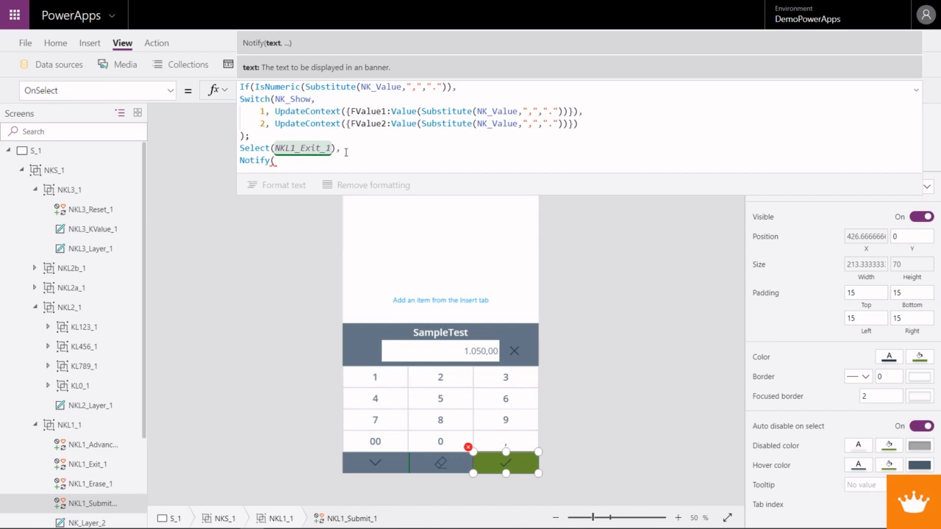
{"action": "type", "text": "\"\""}
{"action": "type", "text": "Input is not"}
{"action": "type", "text": " a "}
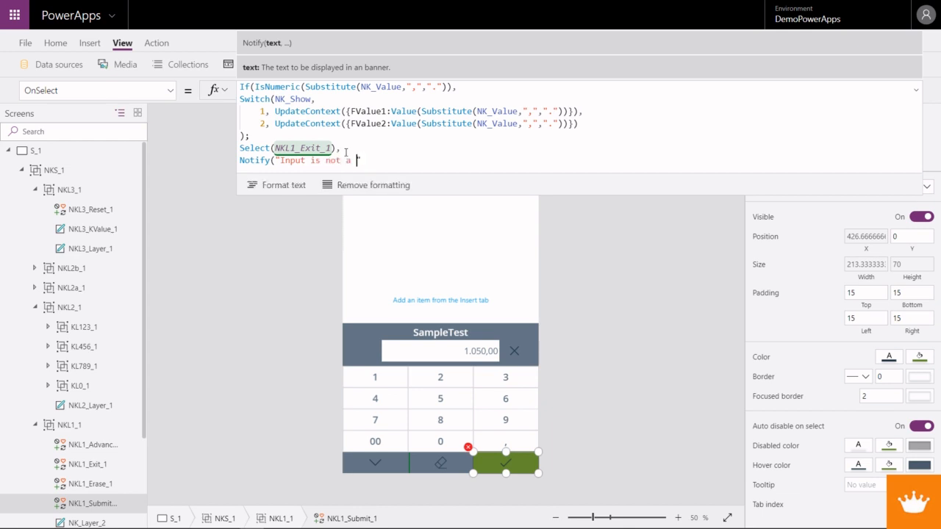
{"action": "type", "text": "valid decimal!\""}
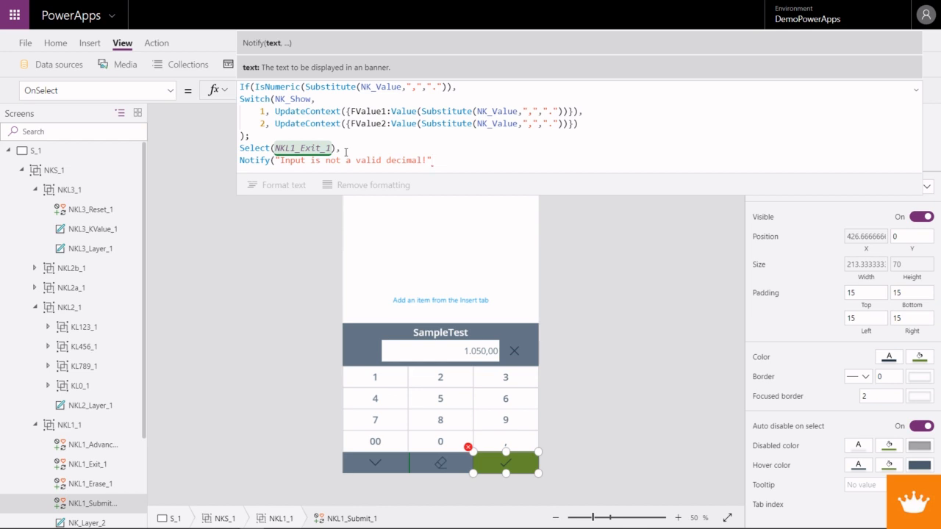
- Enter "Input is not a valid decimal!" as the quoted message text of the Notify call
{"action": "type", "text": ","}
- Give the Notify call the notification type NotificationType.Warning and close its parenthesis, keeping the formula open for editing
{"action": "key", "text": "Down"}
{"action": "key", "text": "Down"}
{"action": "key", "text": "Down"}
{"action": "key", "text": "Down"}
{"action": "key", "text": "Tab"}
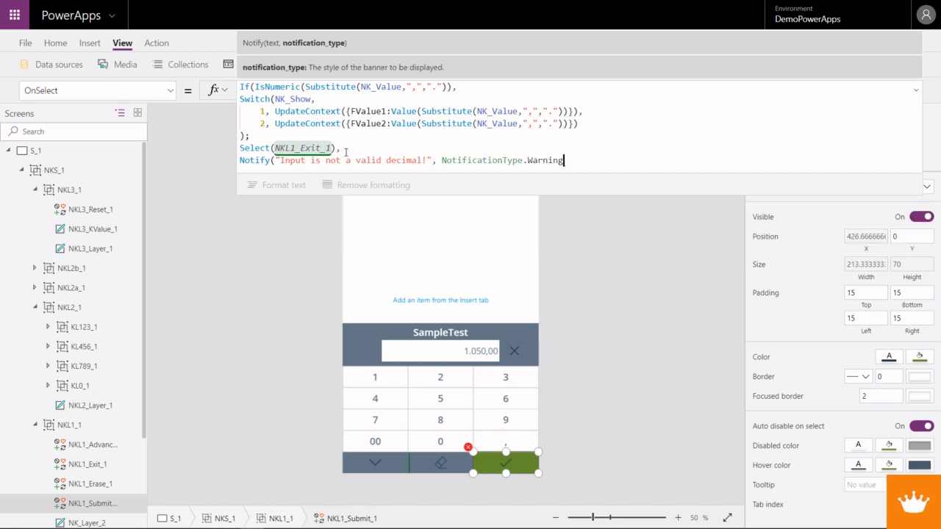
{"action": "type", "text": ")"}
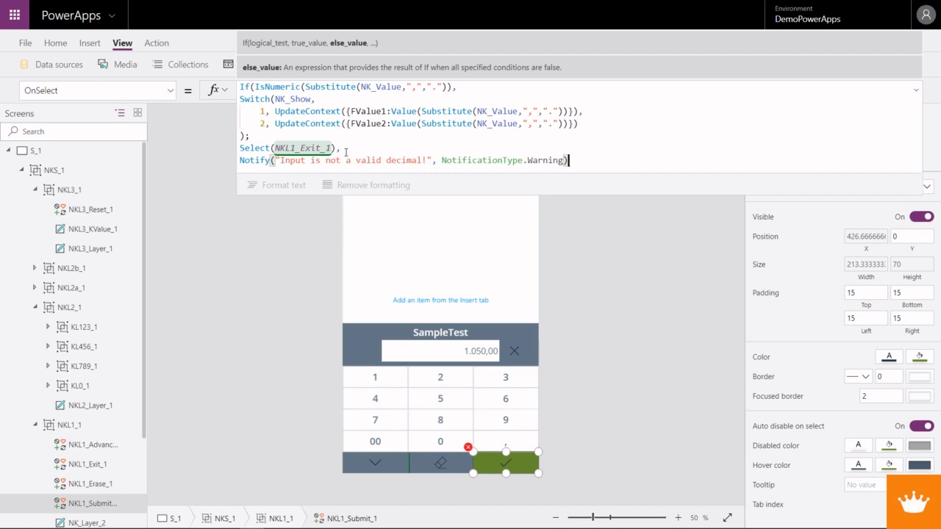
{"action": "key", "text": "Escape"}
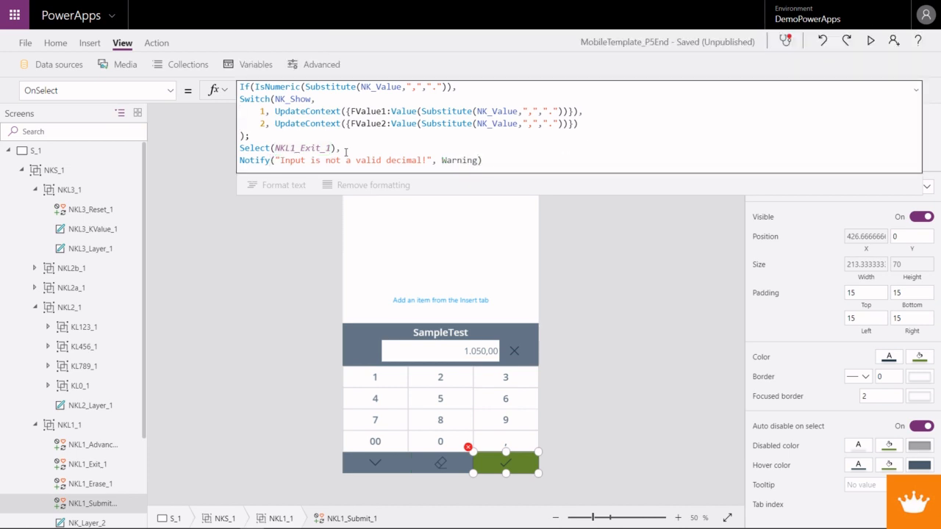
{"action": "left_click", "coordinate": [500, 159]}
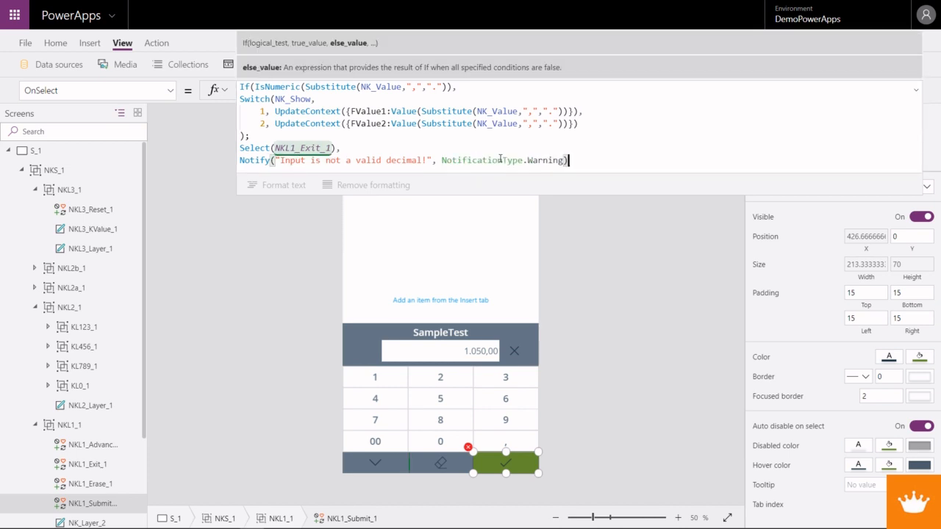
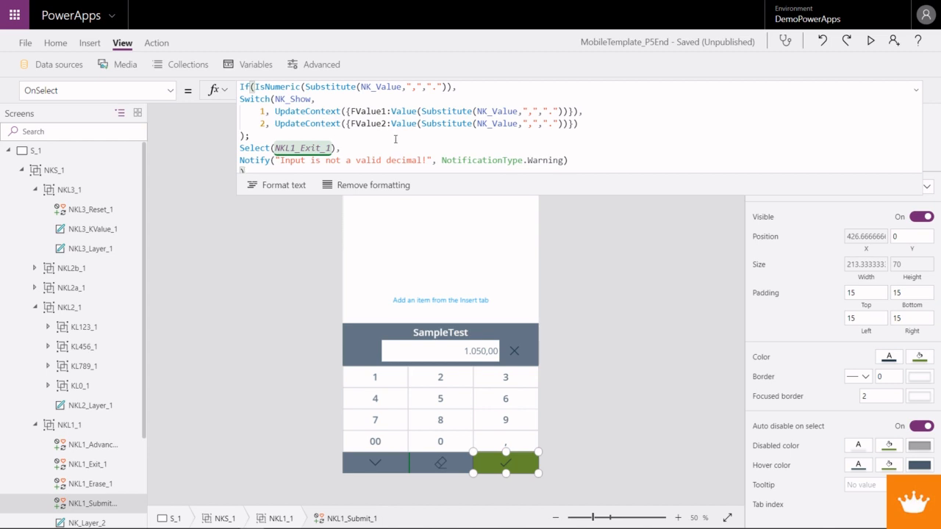
- Preview the app, submit 1.050,00 as the second amount, and test submitting that amount's keypad with an emptied value
{"action": "left_click", "coordinate": [870, 44]}
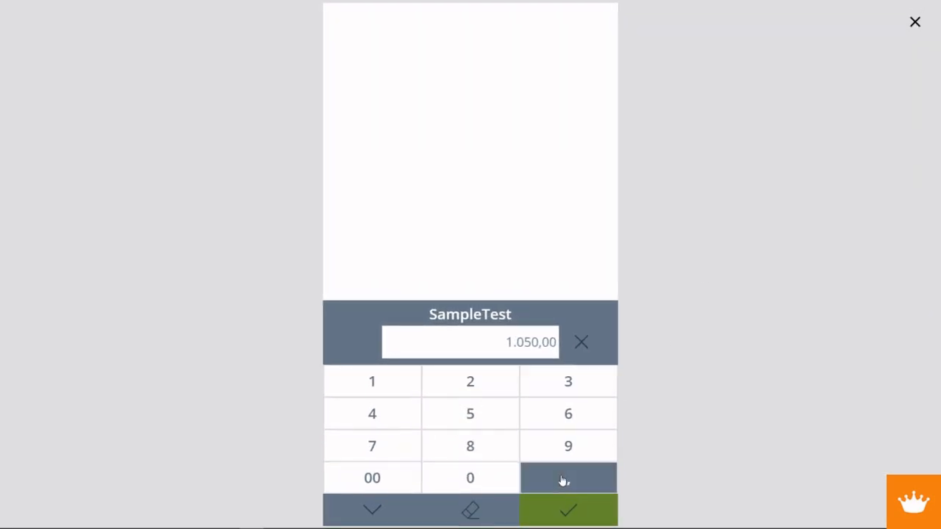
{"action": "left_click", "coordinate": [581, 515]}
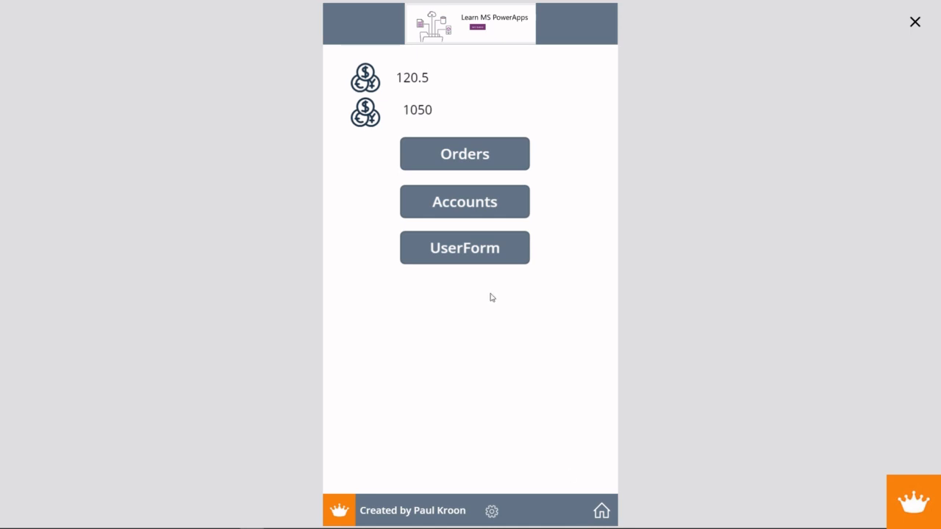
{"action": "left_click", "coordinate": [374, 110]}
{"action": "left_click", "coordinate": [576, 347]}
{"action": "left_click", "coordinate": [504, 399]}
{"action": "left_click", "coordinate": [481, 420]}
{"action": "left_click", "coordinate": [558, 481]}
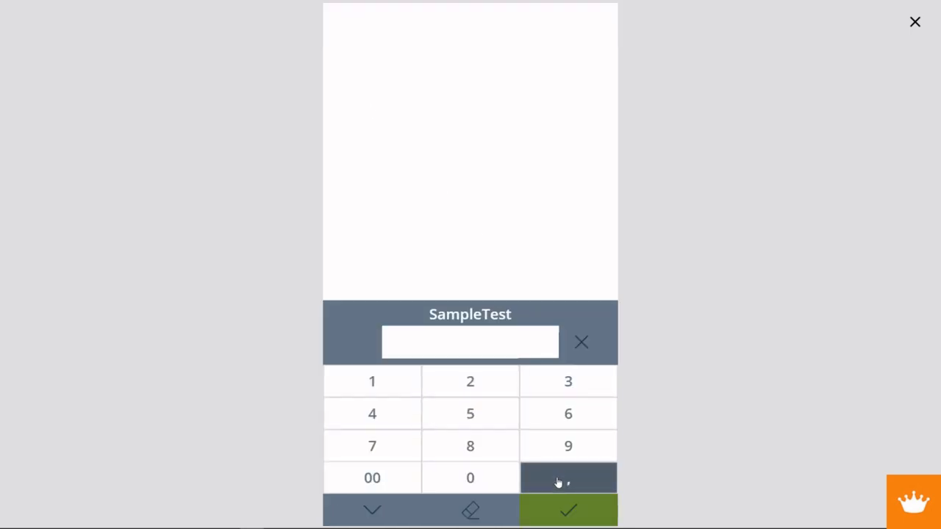
{"action": "left_click", "coordinate": [579, 512]}
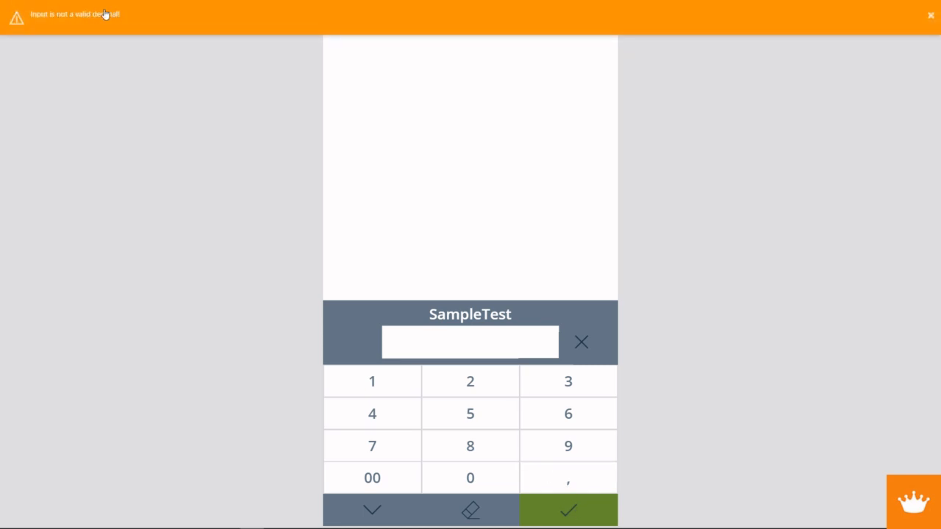
{"action": "left_click", "coordinate": [929, 15]}
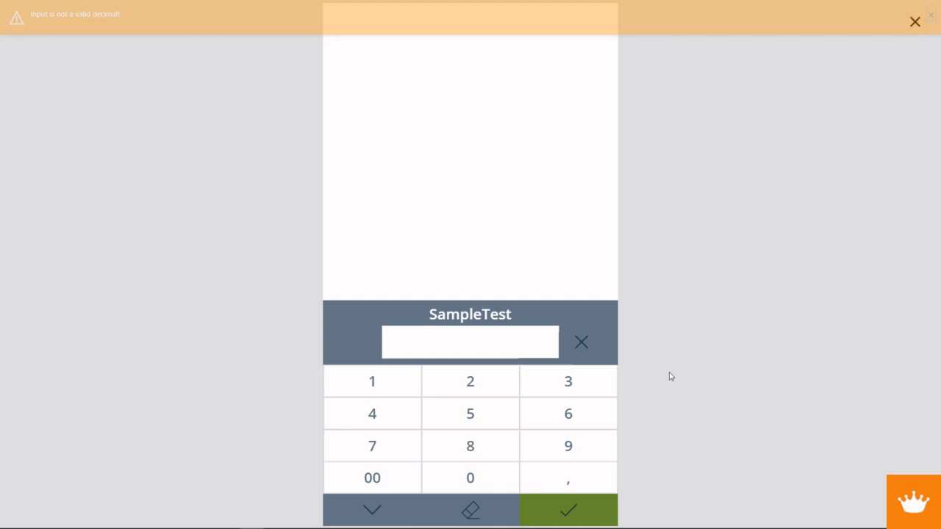
{"action": "left_click", "coordinate": [915, 21]}
- Append "Please input a correct decimal." to the Notify message in the OnSelect formula of the keypad's green submit icon
{"action": "left_click", "coordinate": [507, 457]}
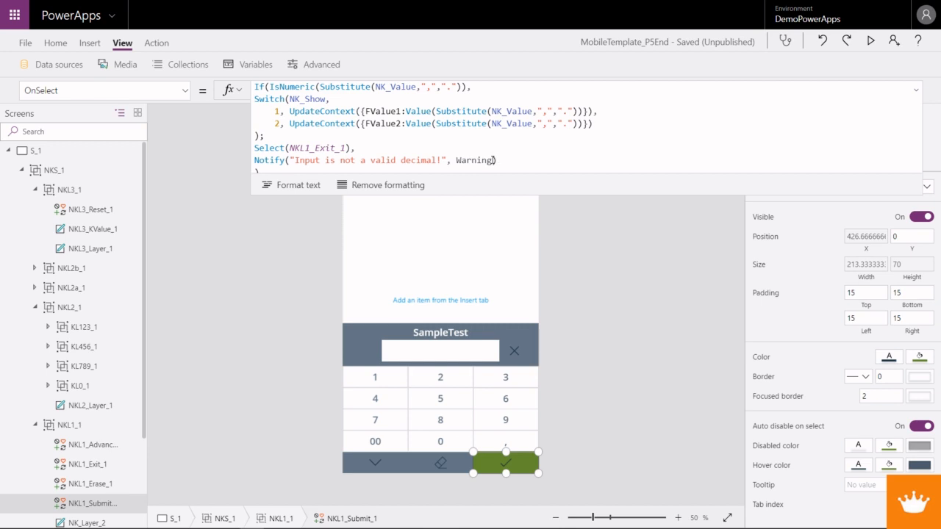
{"action": "left_click", "coordinate": [443, 159]}
{"action": "type", "text": "Please "}
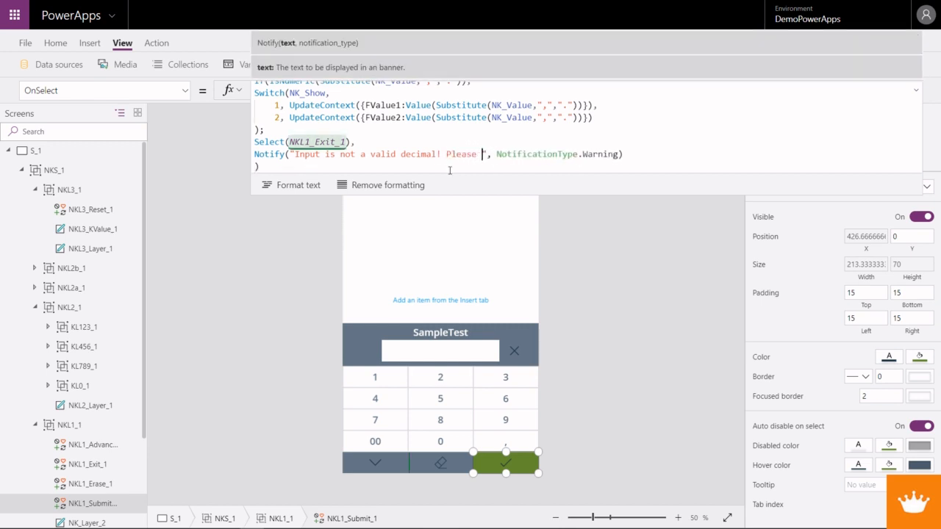
{"action": "type", "text": "input a c"}
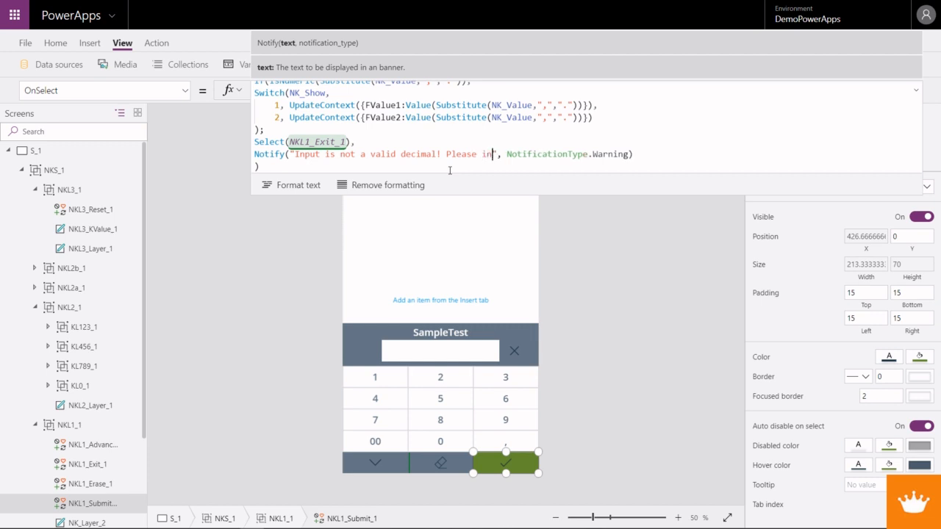
{"action": "type", "text": "orrect "}
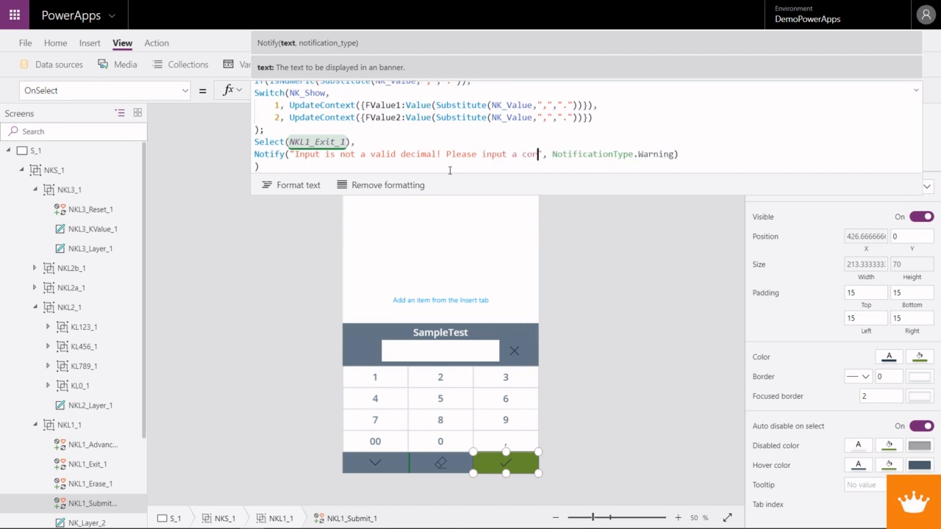
{"action": "type", "text": "decimal"}
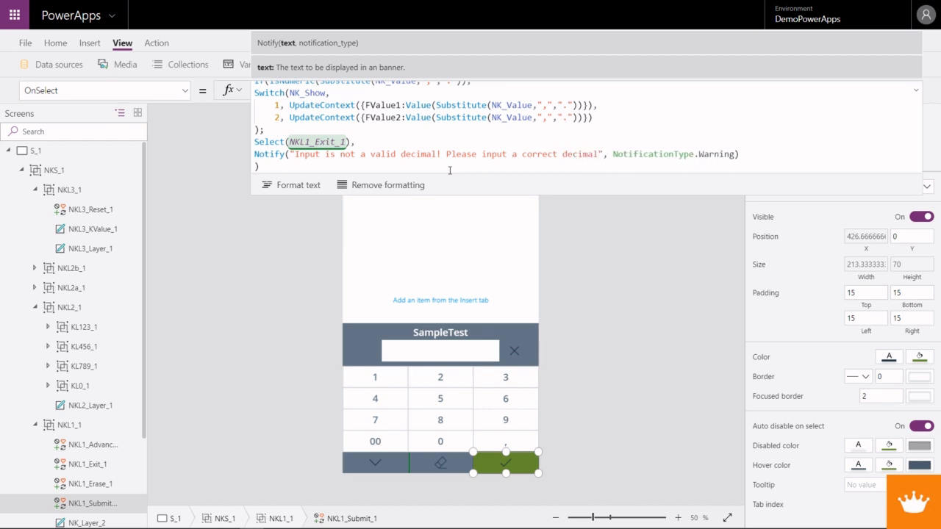
{"action": "type", "text": "."}
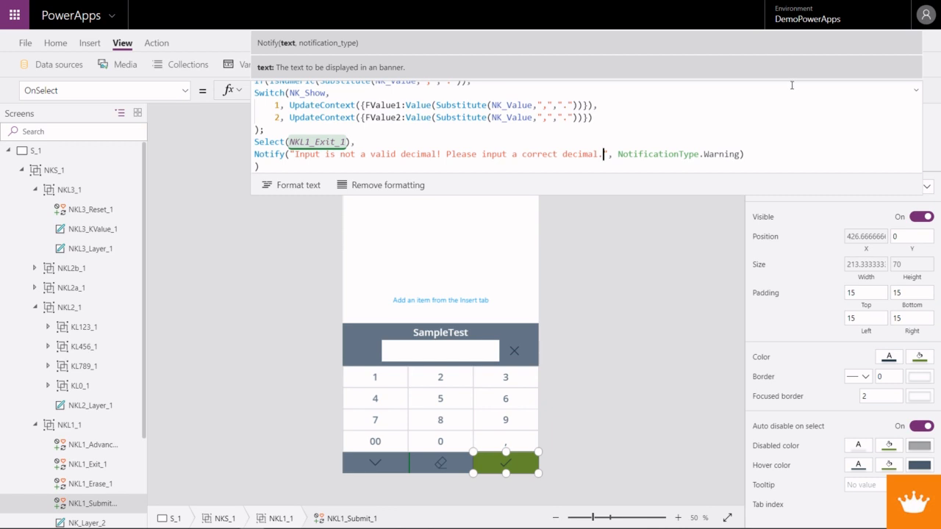
- Test the keypad in preview by submitting the empty value, and submit 558 as the second amount
{"action": "key", "text": "F5"}
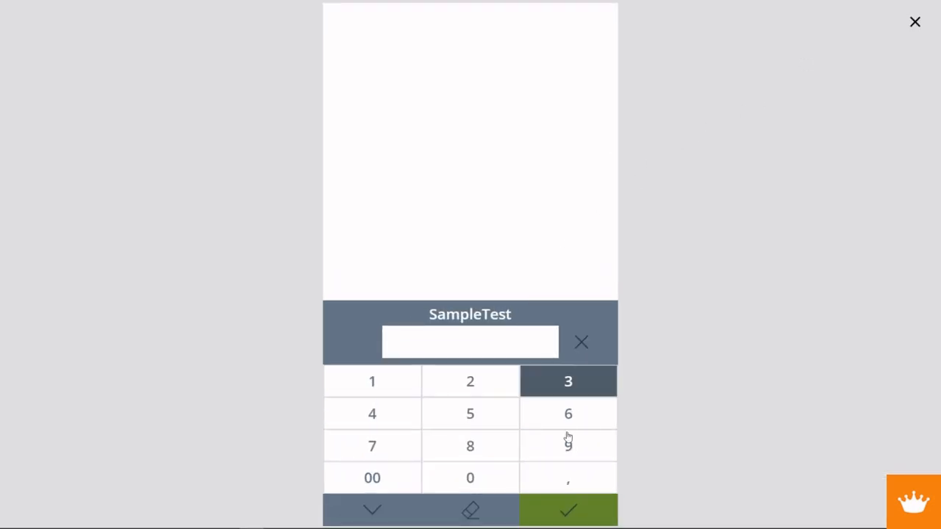
{"action": "left_click", "coordinate": [574, 520]}
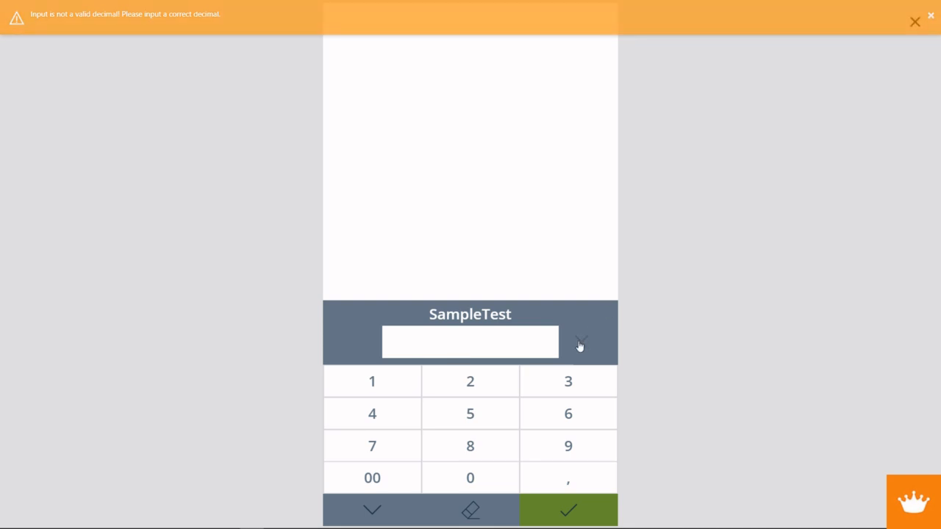
{"action": "left_click", "coordinate": [503, 417]}
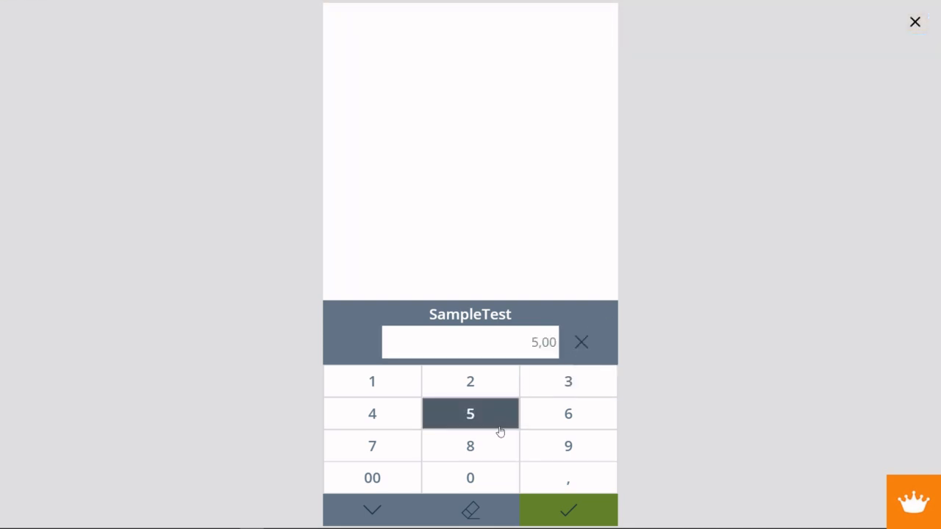
{"action": "left_click", "coordinate": [500, 427]}
{"action": "left_click", "coordinate": [498, 445]}
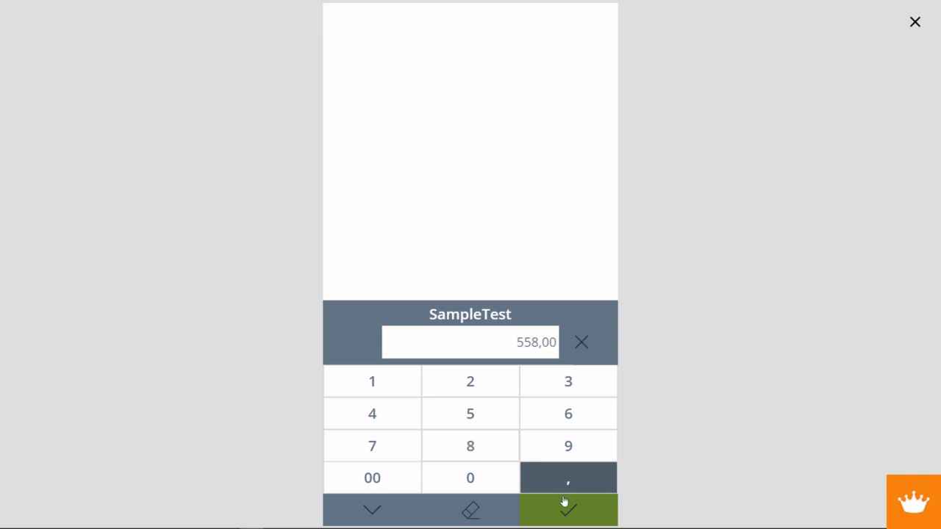
{"action": "left_click", "coordinate": [567, 507]}
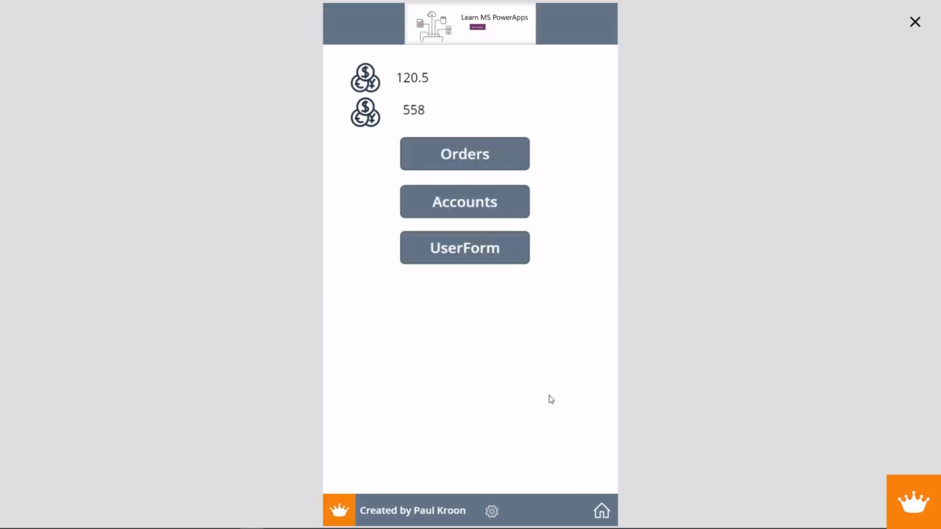
- Open the first amount's keypad, change its value to 120 and return to the home screen
{"action": "left_click", "coordinate": [370, 86]}
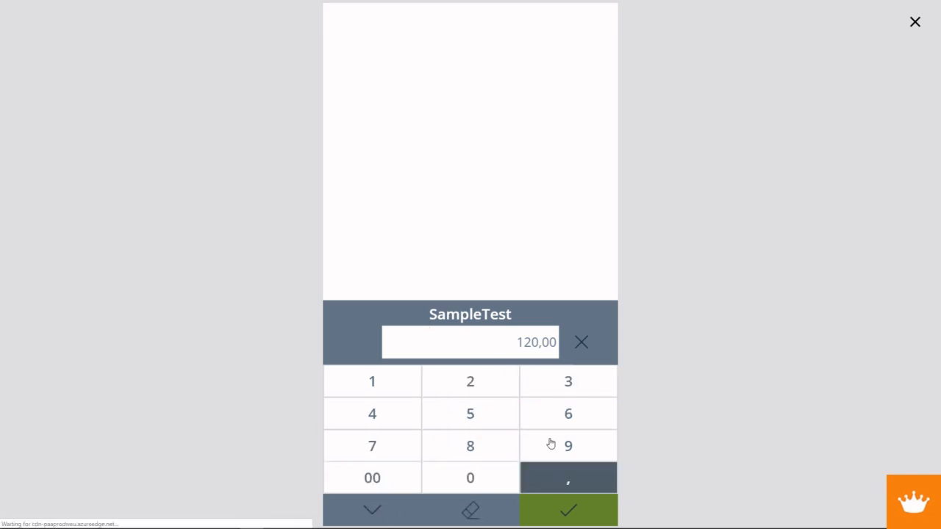
{"action": "left_click", "coordinate": [370, 511]}
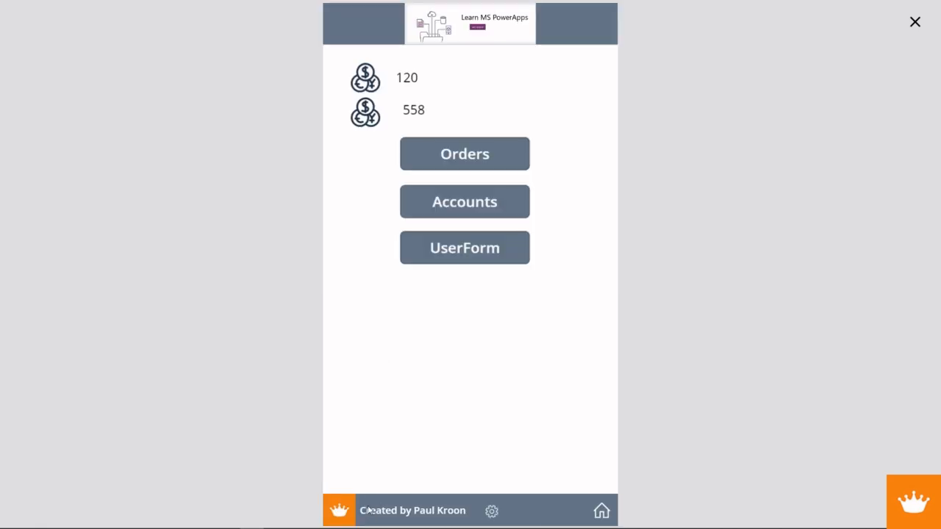
- Navigate through Orders and the first order to its first orderline's edit form, and leave the preview there
{"action": "left_click", "coordinate": [474, 170]}
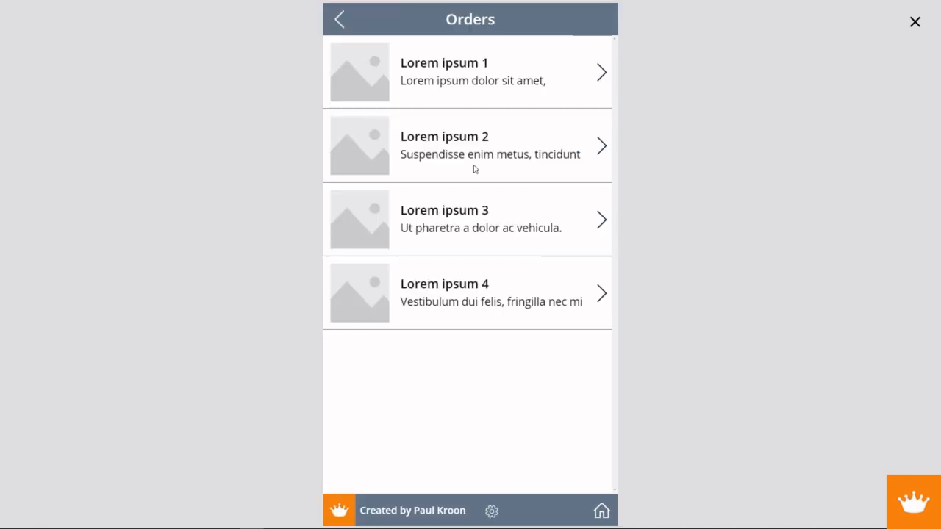
{"action": "left_click", "coordinate": [605, 78]}
{"action": "left_click", "coordinate": [484, 461]}
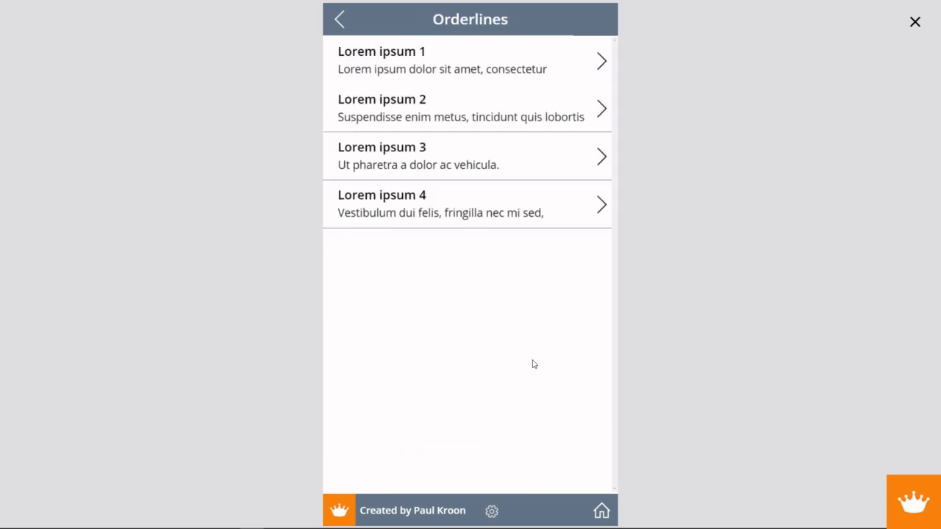
{"action": "left_click", "coordinate": [601, 66]}
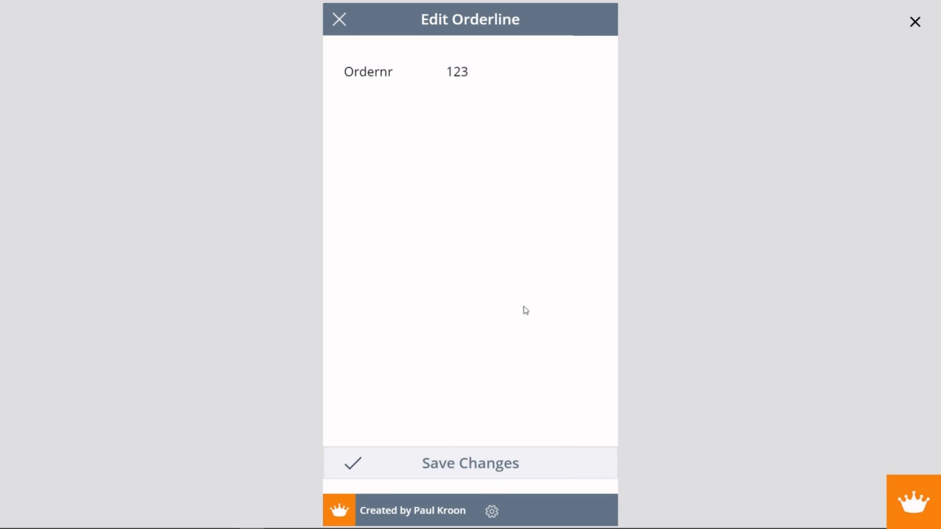
{"action": "left_click", "coordinate": [914, 24]}
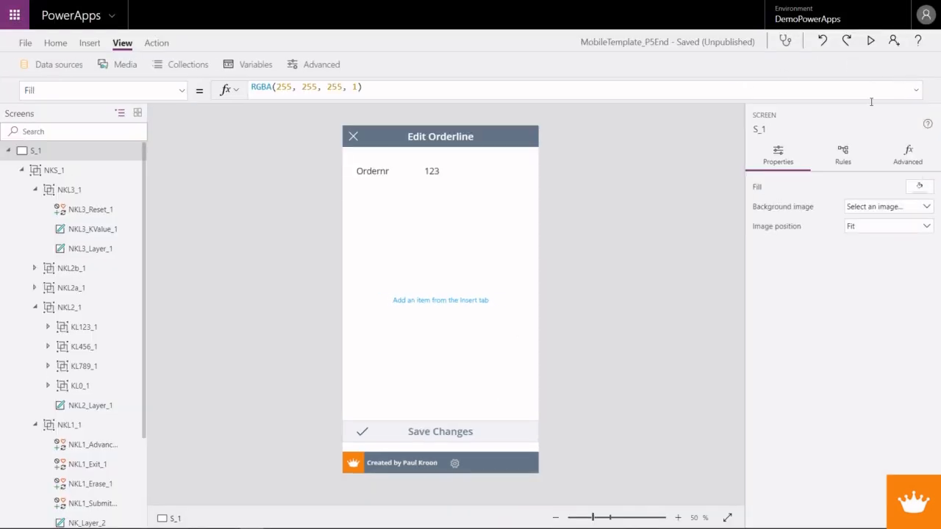
- Replace the OnSelect formula of the 123 label beside Ordernr with an UpdateContext call that sets NK_Show to 11
{"action": "left_click", "coordinate": [435, 178]}
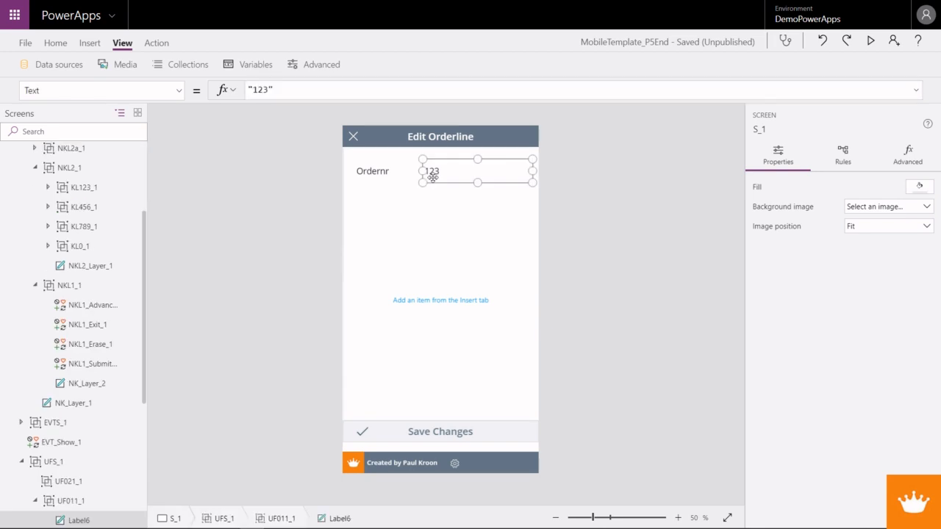
{"action": "left_click", "coordinate": [159, 89]}
{"action": "left_click", "coordinate": [106, 267]}
{"action": "left_click_drag", "start_coordinate": [294, 93], "coordinate": [227, 99]}
{"action": "type", "text": "Updatec"}
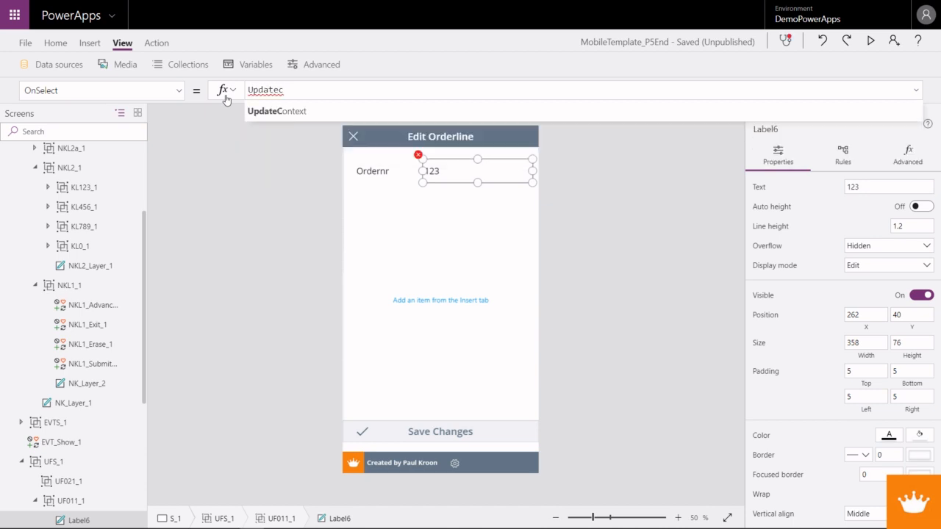
{"action": "key", "text": "Tab"}
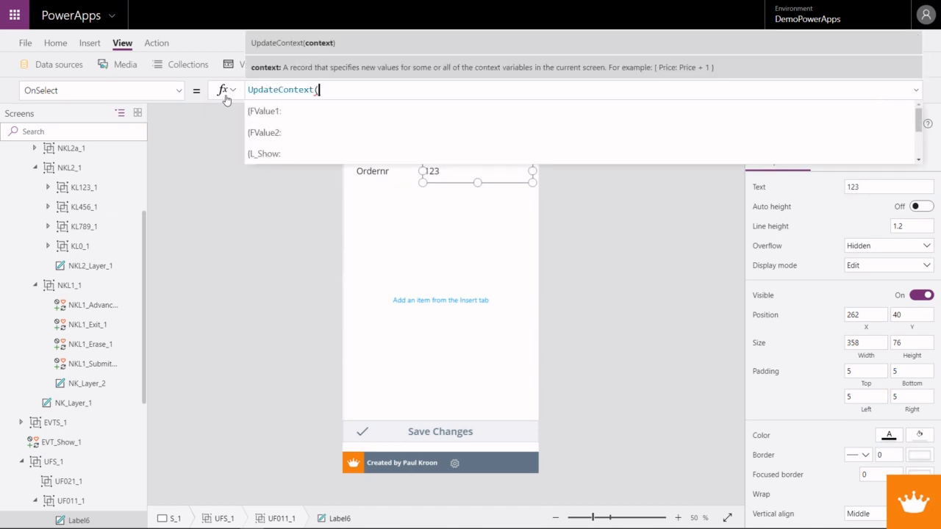
{"action": "type", "text": "{"}
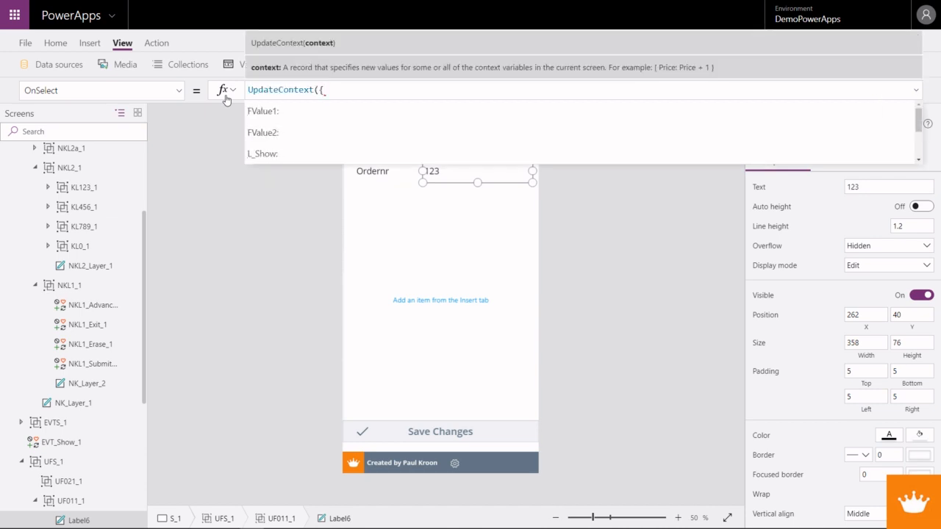
{"action": "type", "text": "NK"}
{"action": "key", "text": "Down"}
{"action": "key", "text": "Down"}
{"action": "key", "text": "Tab"}
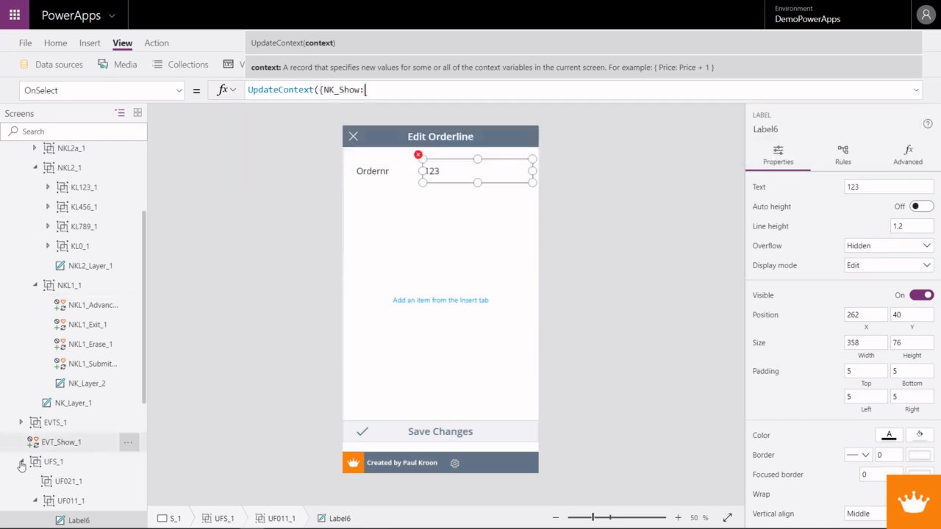
{"action": "scroll", "coordinate": [86, 441], "scroll_direction": "down", "scroll_amount": 3}
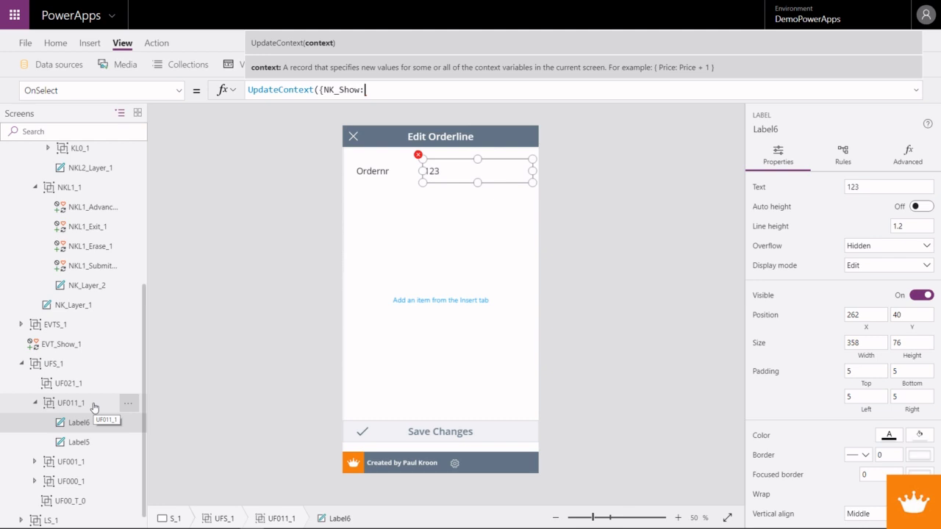
{"action": "type", "text": "11"}
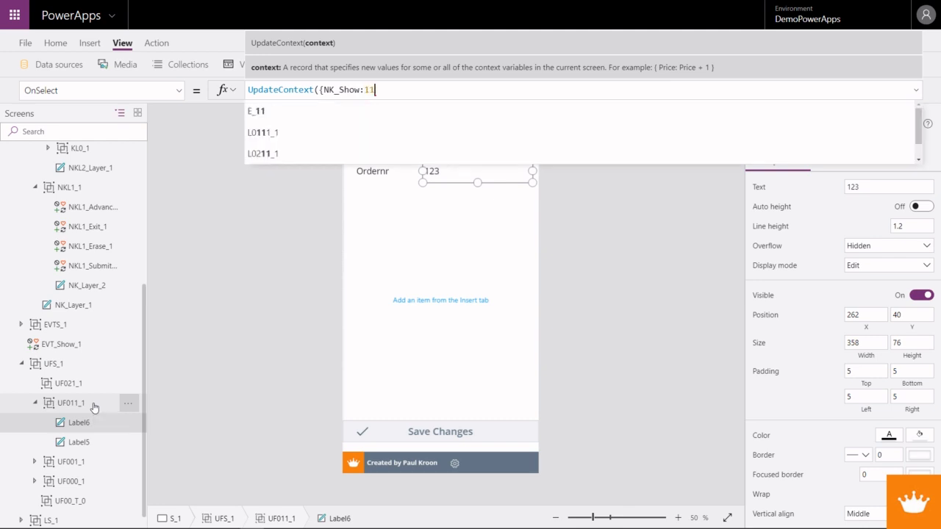
{"action": "type", "text": ", NK"}
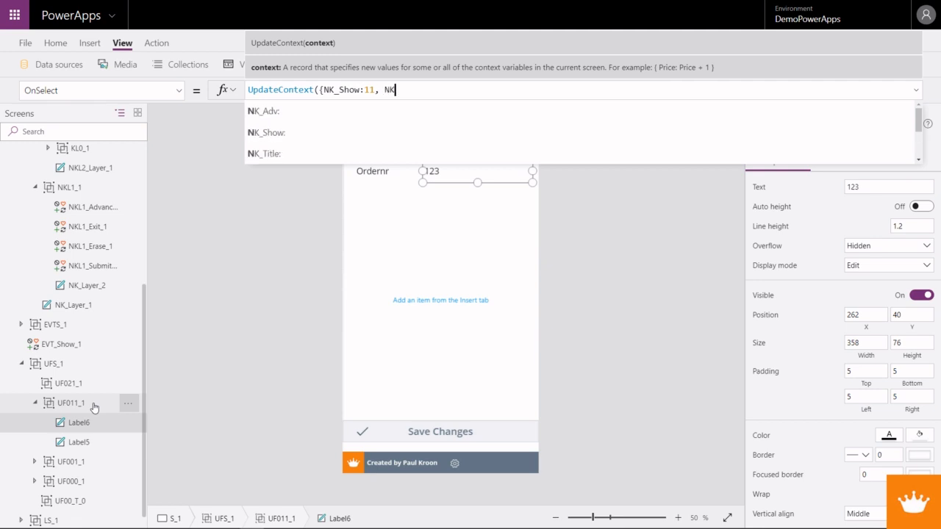
{"action": "type", "text": "_Show"}
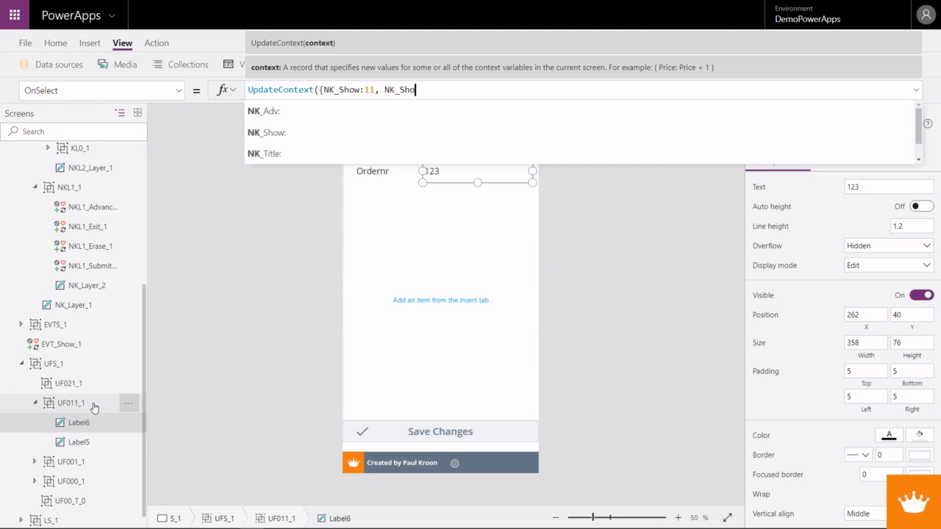
- Extend the 123 label's UpdateContext record with NK_Title set to Label5.Text
{"action": "key", "text": "BackSpace"}
{"action": "key", "text": "BackSpace"}
{"action": "key", "text": "BackSpace"}
{"action": "type", "text": "Title"}
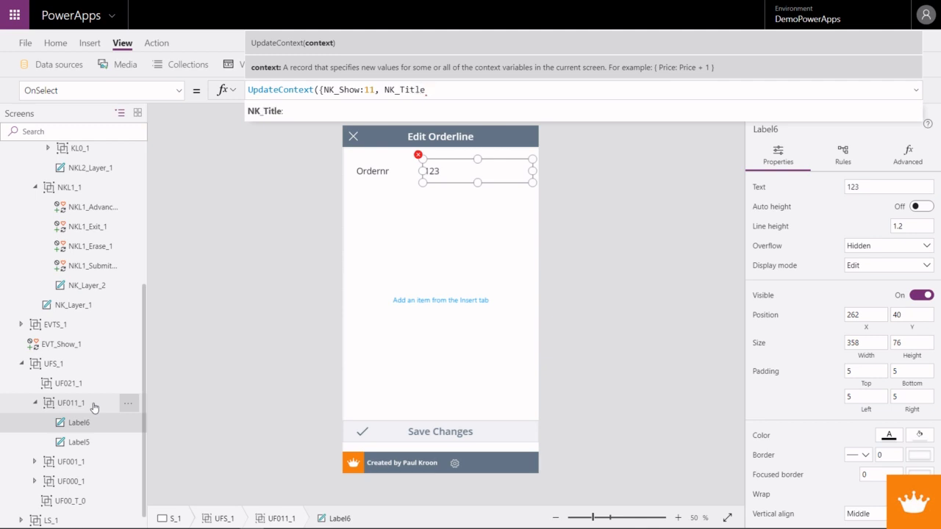
{"action": "type", "text": ": L"}
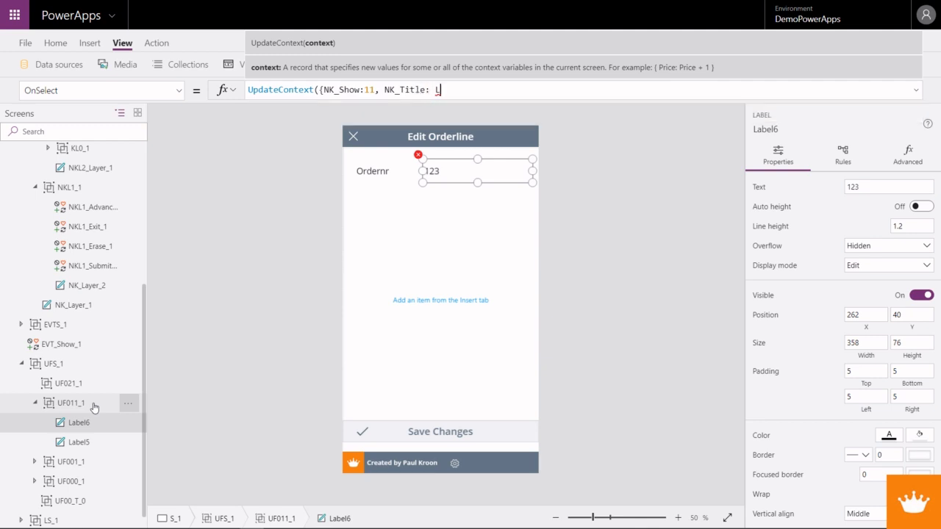
{"action": "type", "text": "abel5.Text"}
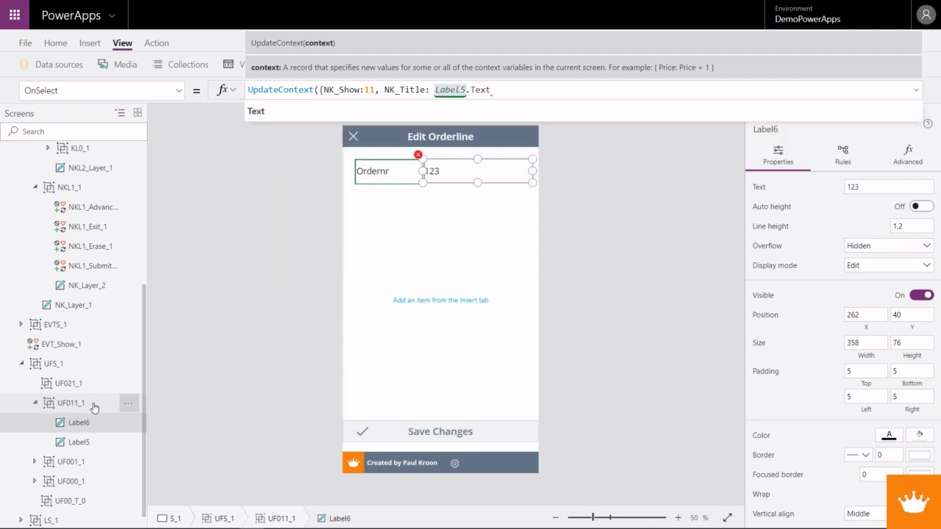
{"action": "type", "text": ","}
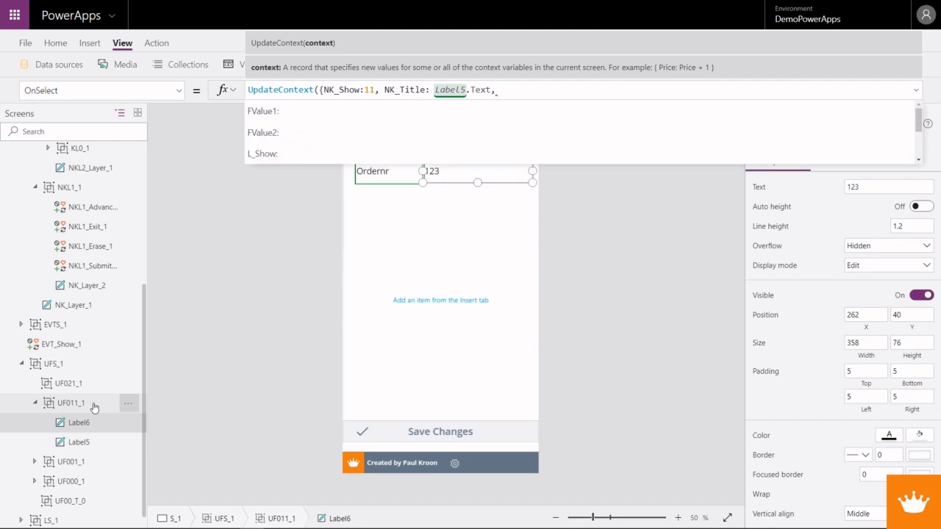
{"action": "type", "text": "NK"}
- Add NK_Value set to Label6.Text to the same UpdateContext record and close the formula
{"action": "key", "text": "Down"}
{"action": "key", "text": "Down"}
{"action": "key", "text": "Down"}
{"action": "key", "text": "Down"}
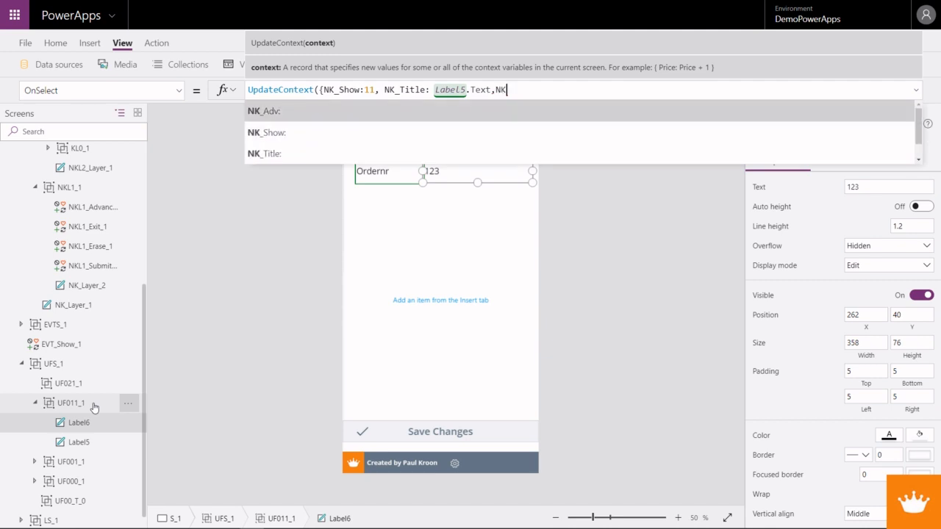
{"action": "key", "text": "Tab"}
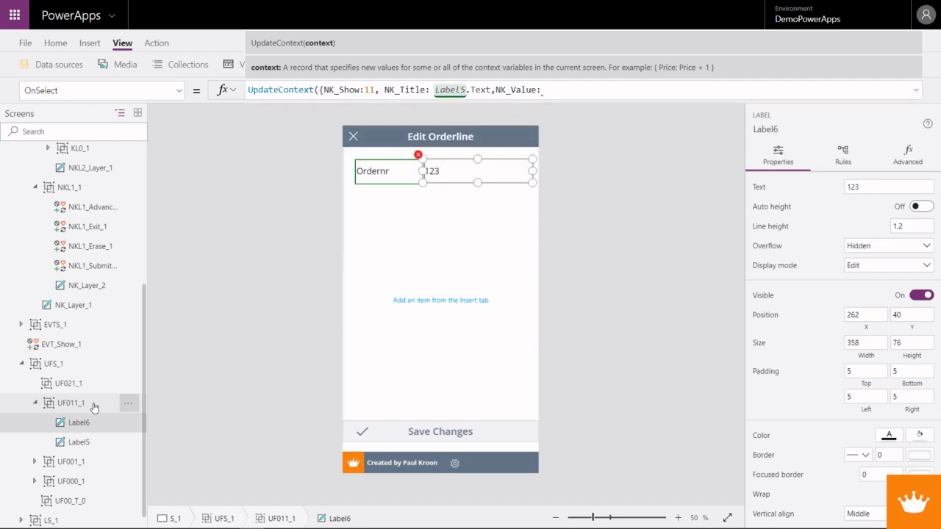
{"action": "type", "text": ":Label"}
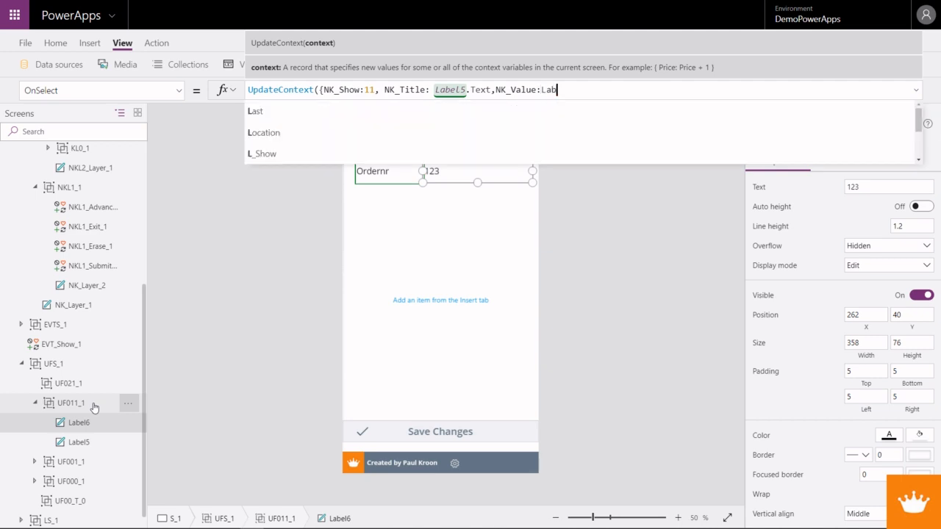
{"action": "type", "text": "6.Text"}
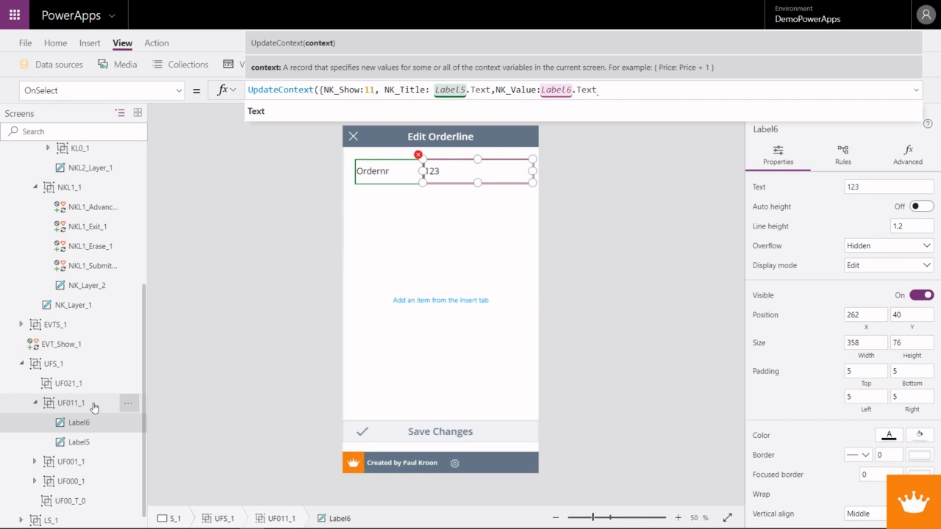
{"action": "type", "text": "})"}
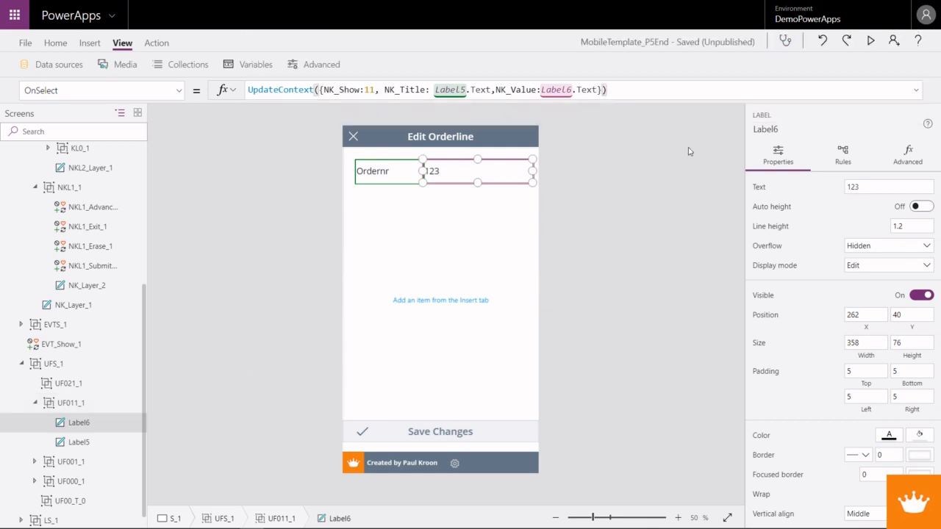
- Preview the app, open the keypad from the Ordernr value, and return to editing with the keypad open
{"action": "key", "text": "F5"}
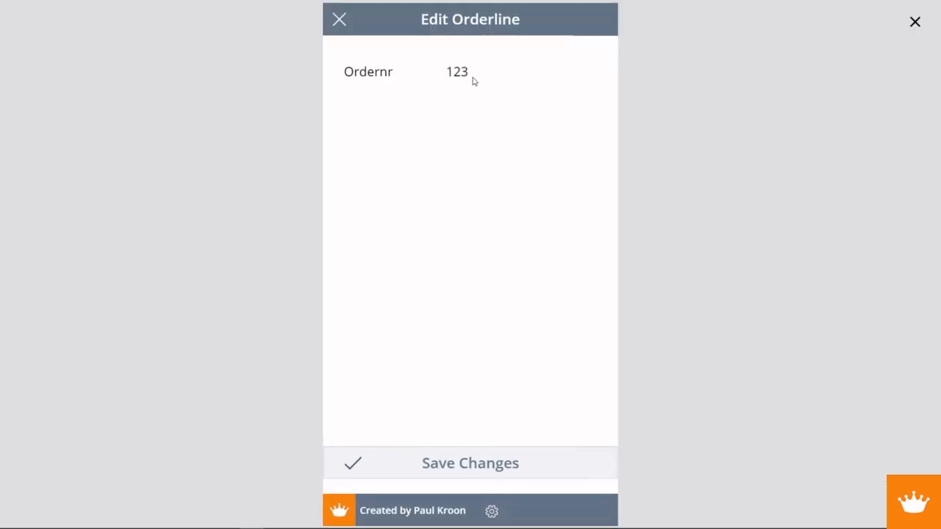
{"action": "left_click", "coordinate": [473, 80]}
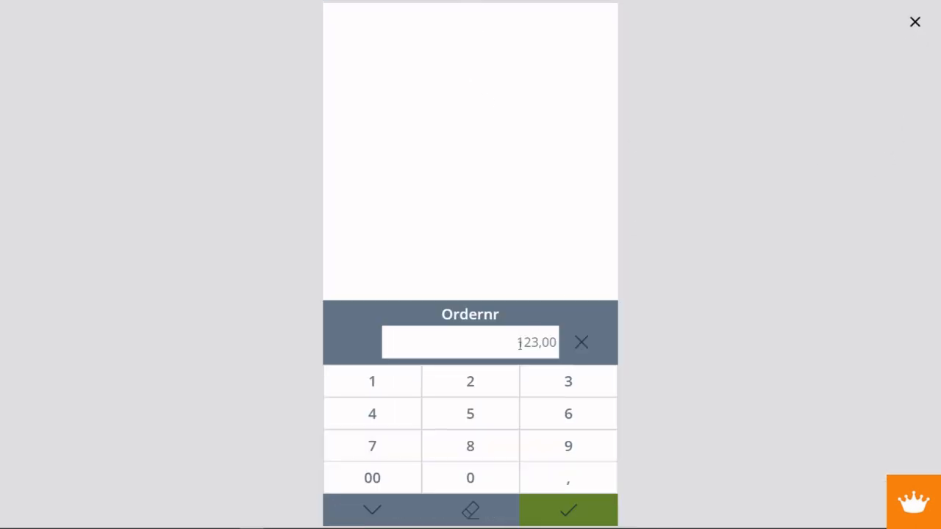
{"action": "left_click_drag", "start_coordinate": [519, 343], "coordinate": [556, 338]}
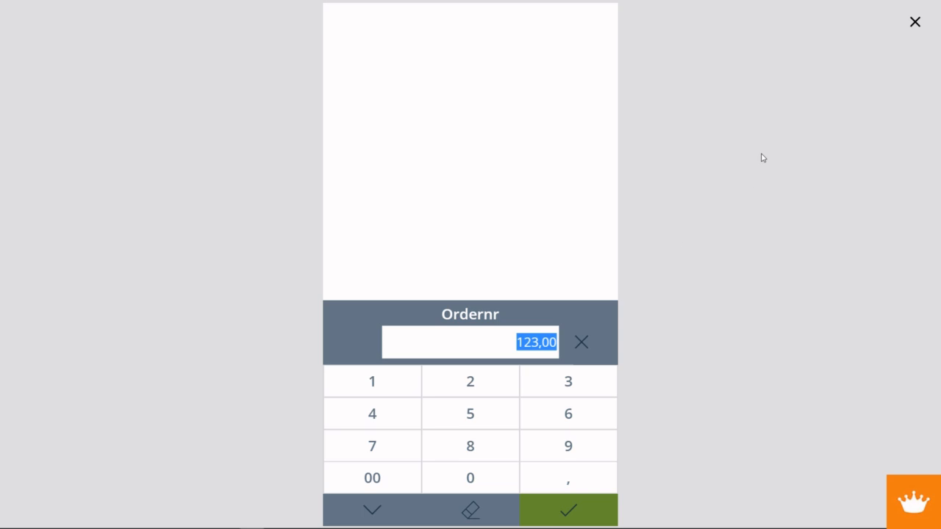
{"action": "left_click", "coordinate": [915, 23]}
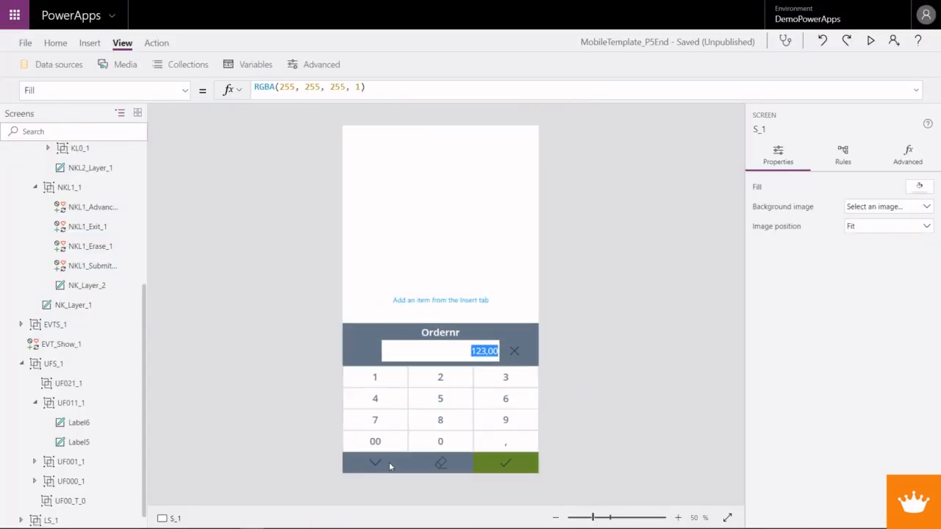
- Show the full OnSelect formula of the keypad's exit icon
{"action": "left_click", "coordinate": [376, 463]}
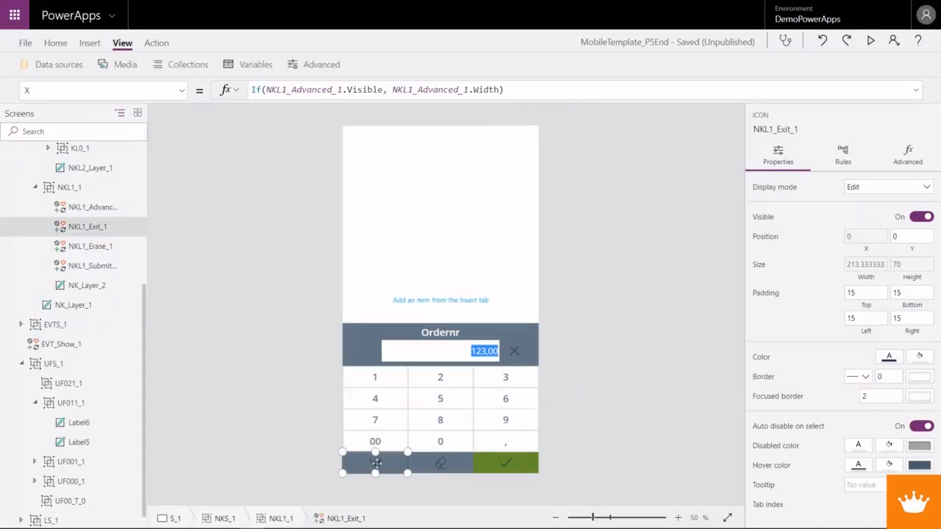
{"action": "left_click", "coordinate": [916, 91]}
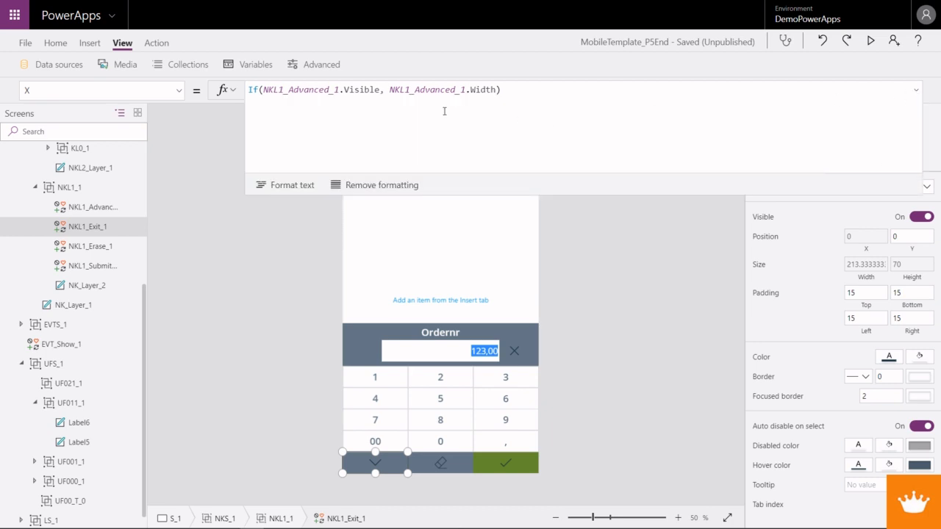
{"action": "left_click", "coordinate": [180, 90]}
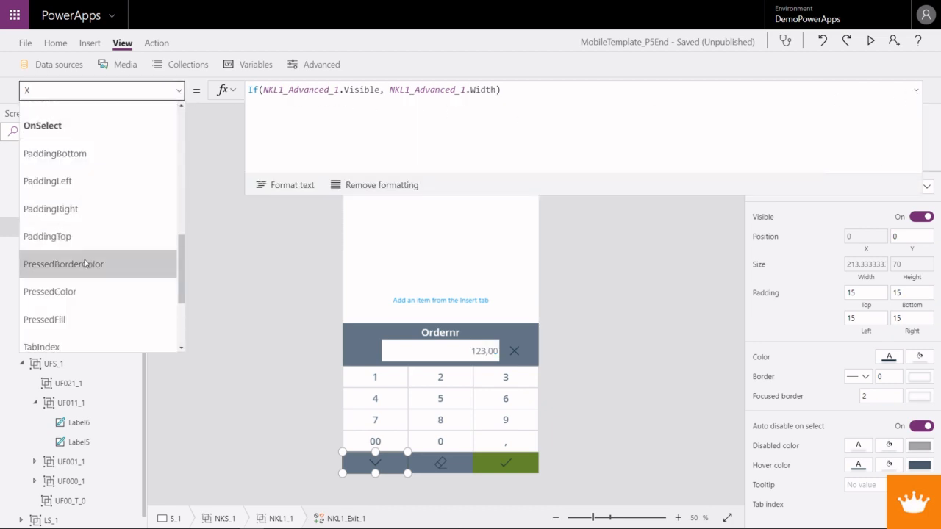
{"action": "left_click", "coordinate": [69, 126]}
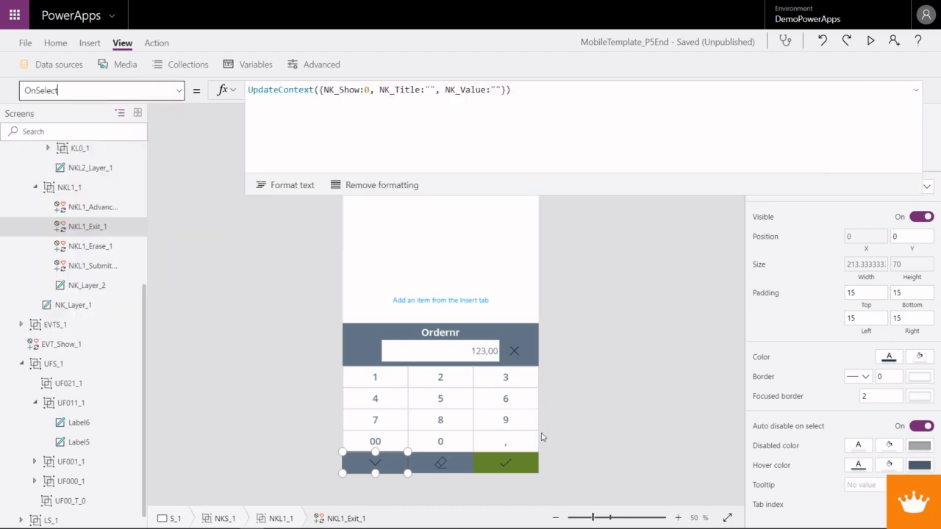
- Add a case for value 11 below case 2 in the Switch of the keypad submit icon's OnSelect formula
{"action": "left_click", "coordinate": [505, 464]}
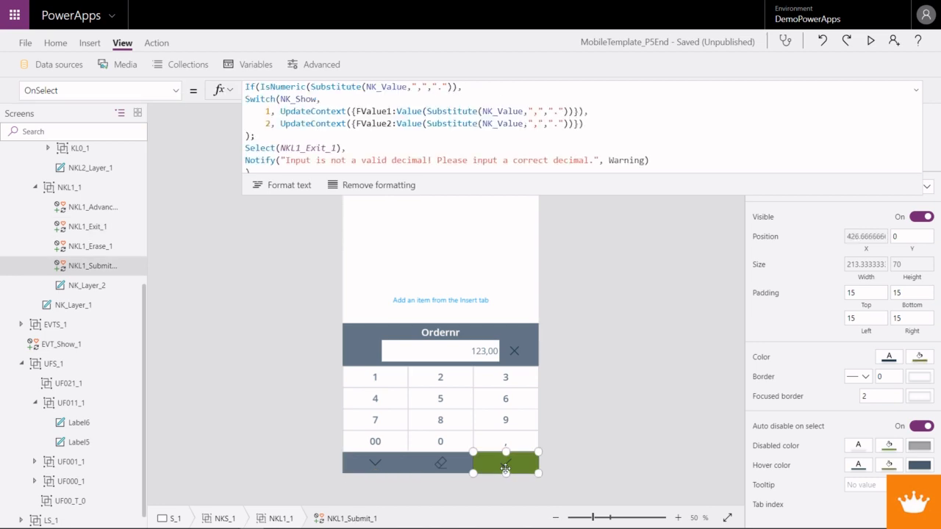
{"action": "left_click", "coordinate": [588, 123]}
{"action": "type", "text": ","}
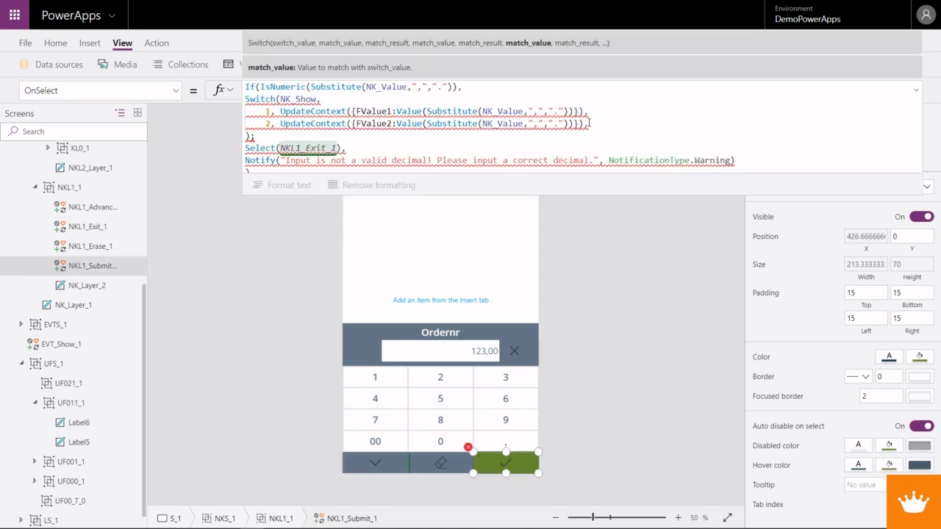
{"action": "key", "text": "Return"}
{"action": "type", "text": "11"}
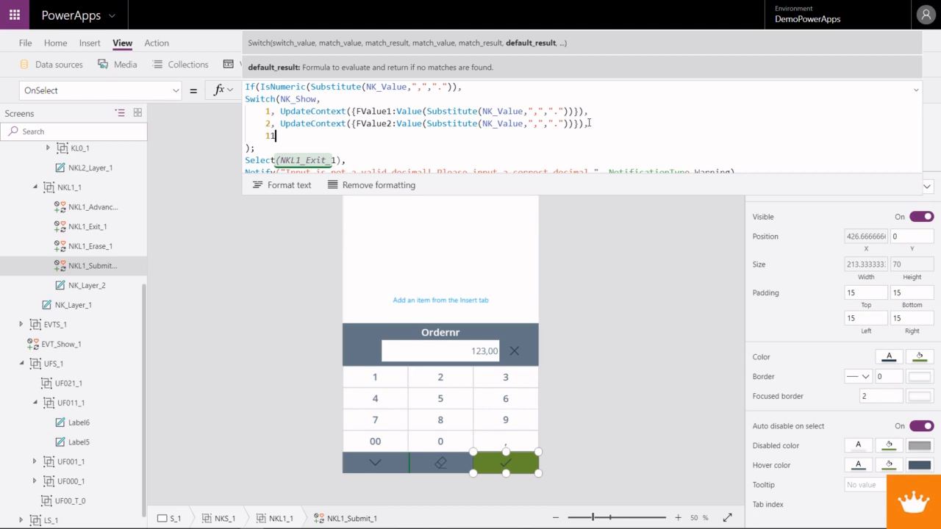
{"action": "type", "text": ","}
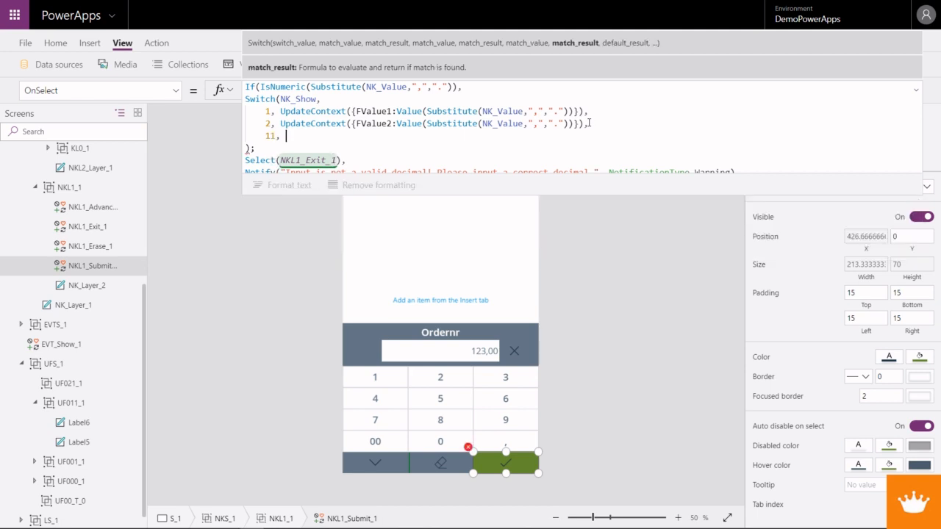
- Copy case 2's UpdateContext call into case 11 without the trailing comma, and make it update FValue3
{"action": "left_click_drag", "start_coordinate": [602, 124], "coordinate": [281, 125]}
{"action": "key", "text": "ctrl+c"}
{"action": "left_click", "coordinate": [288, 137]}
{"action": "key", "text": "ctrl+v"}
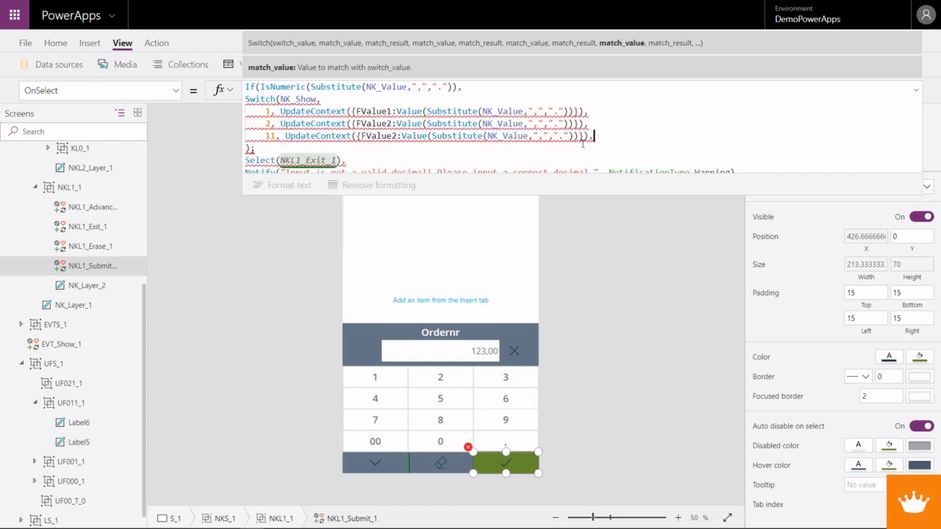
{"action": "key", "text": "BackSpace"}
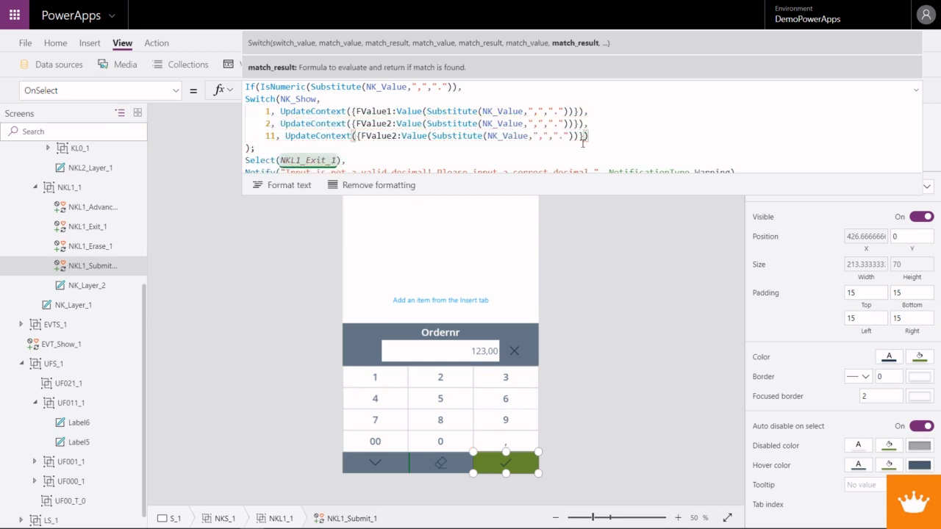
{"action": "left_click", "coordinate": [394, 136]}
{"action": "type", "text": "3"}
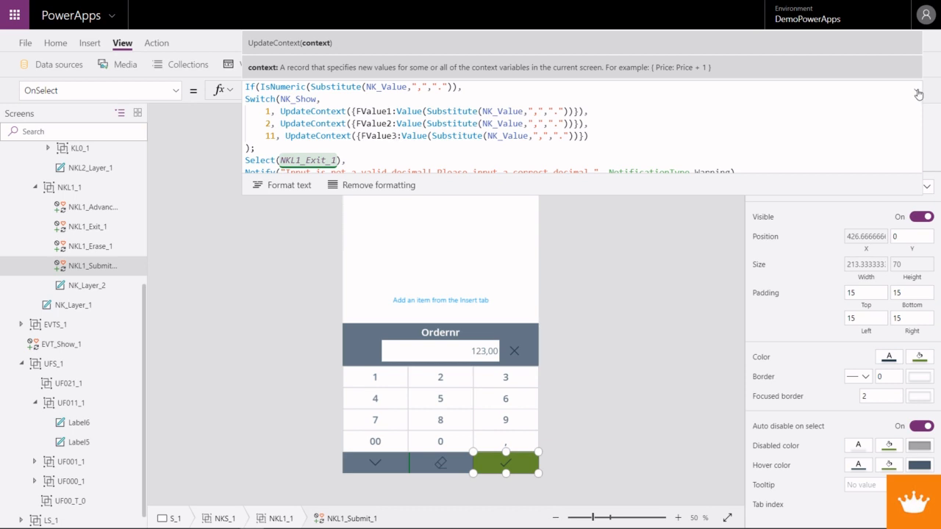
- Preview the app, change the Ordernr keypad value to 123,50, submit it and close the preview
{"action": "key", "text": "F5"}
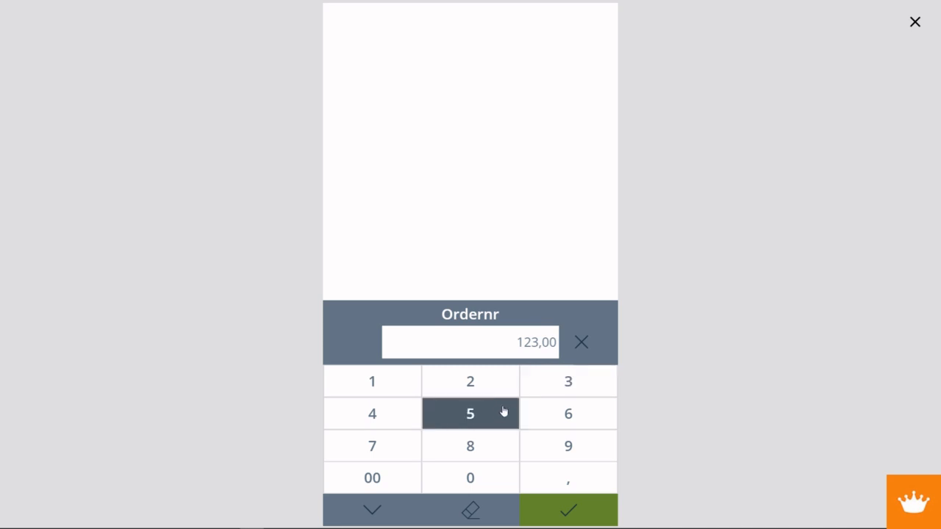
{"action": "left_click", "coordinate": [491, 417]}
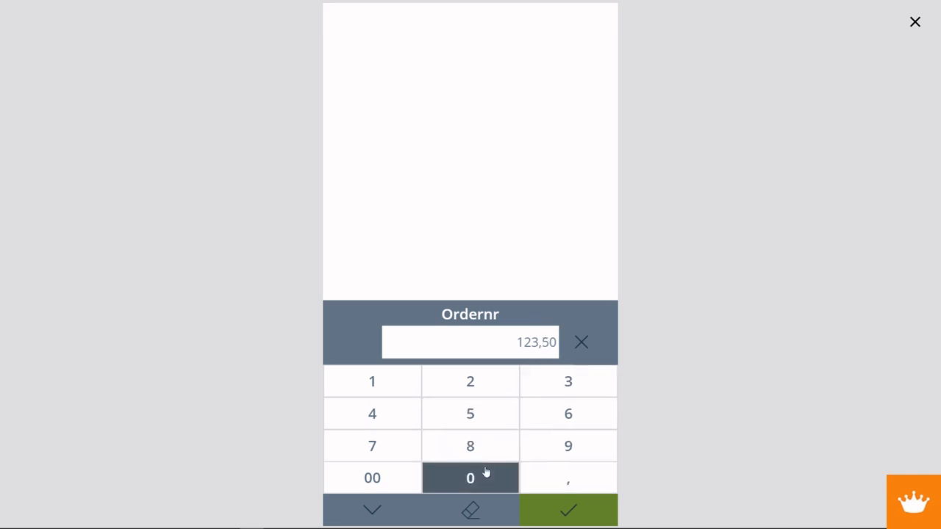
{"action": "left_click", "coordinate": [577, 513]}
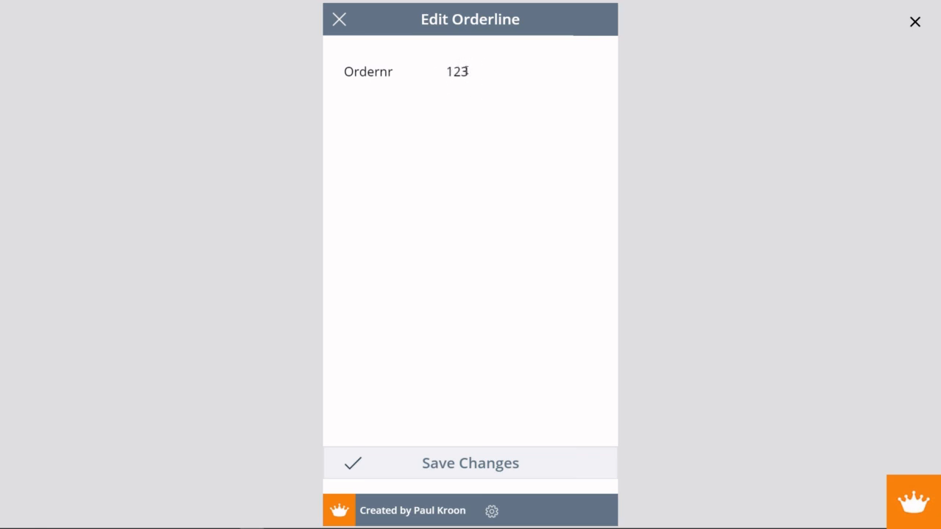
{"action": "left_click", "coordinate": [914, 22]}
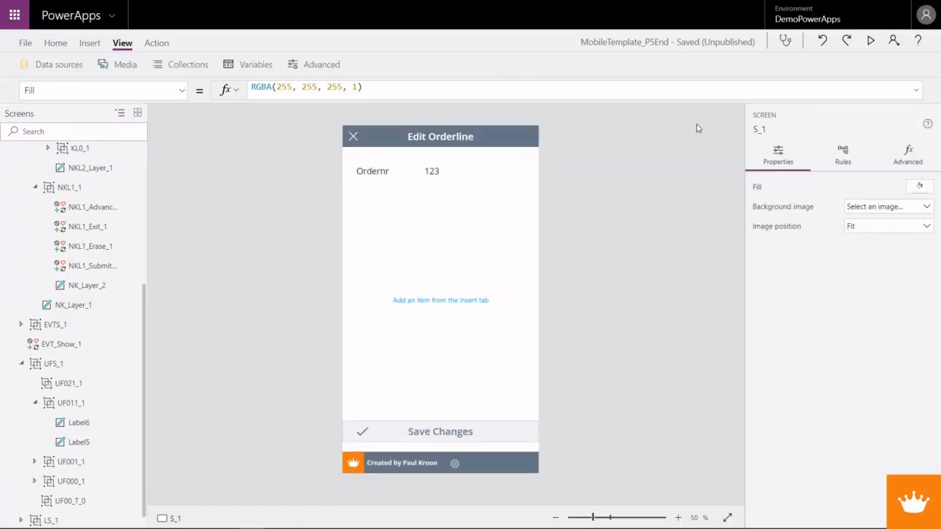
- Open the Text formula of the Ordernr value label for editing
{"action": "left_click", "coordinate": [430, 175]}
{"action": "left_click", "coordinate": [179, 91]}
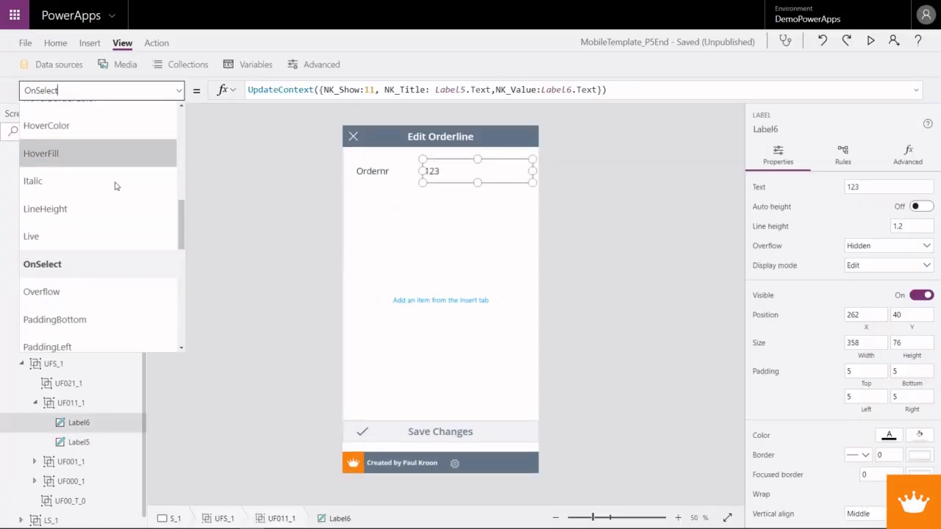
{"action": "scroll", "coordinate": [58, 289], "scroll_direction": "down", "scroll_amount": 4}
{"action": "scroll", "coordinate": [58, 289], "scroll_direction": "down", "scroll_amount": 2}
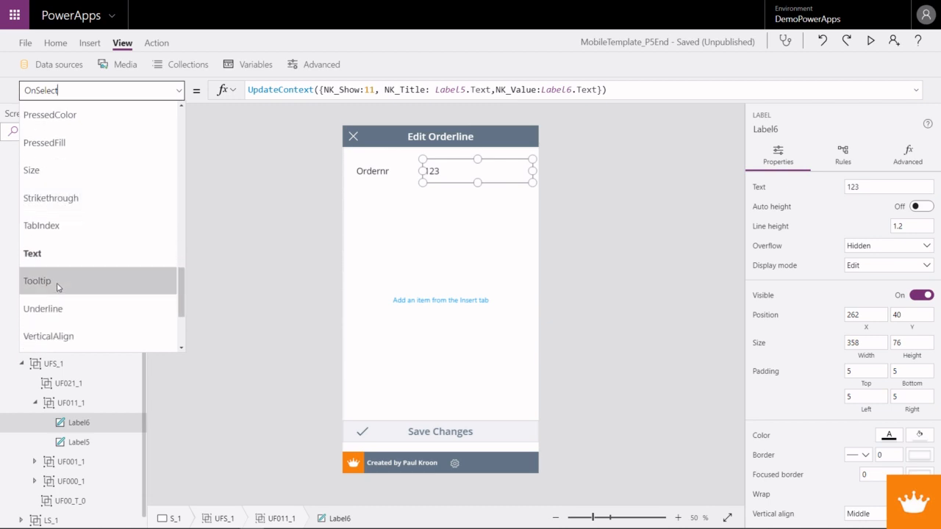
{"action": "left_click", "coordinate": [51, 252]}
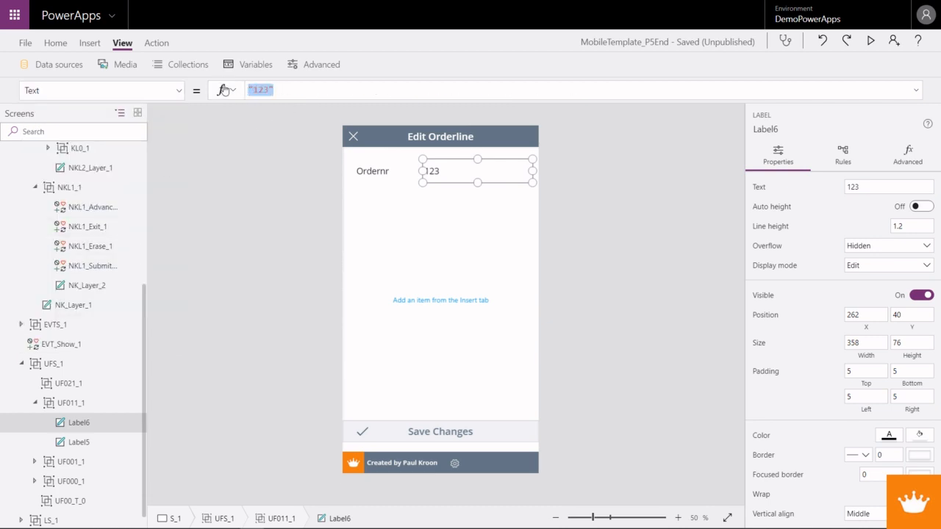
{"action": "type", "text": "N V"}
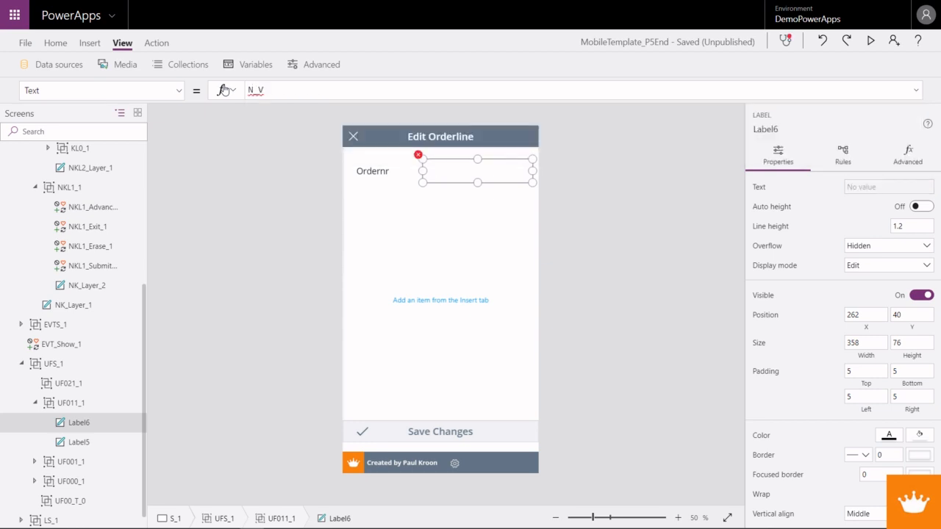
{"action": "key", "text": "BackSpace"}
{"action": "key", "text": "BackSpace"}
{"action": "type", "text": "Value"}
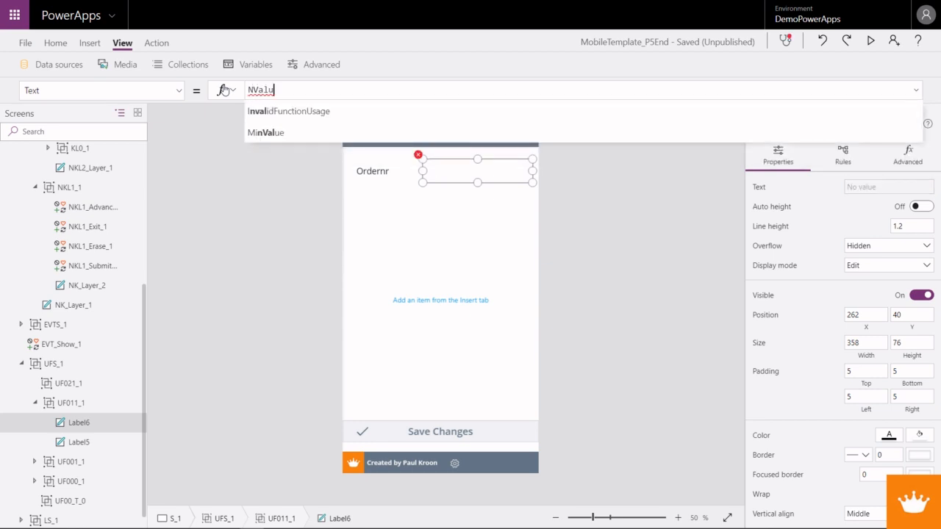
{"action": "key", "text": "BackSpace"}
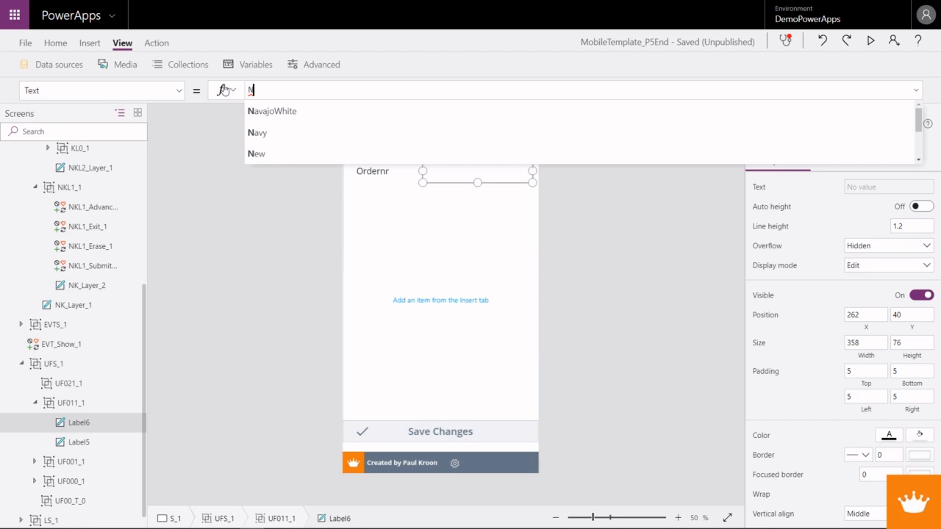
{"action": "key", "text": "BackSpace"}
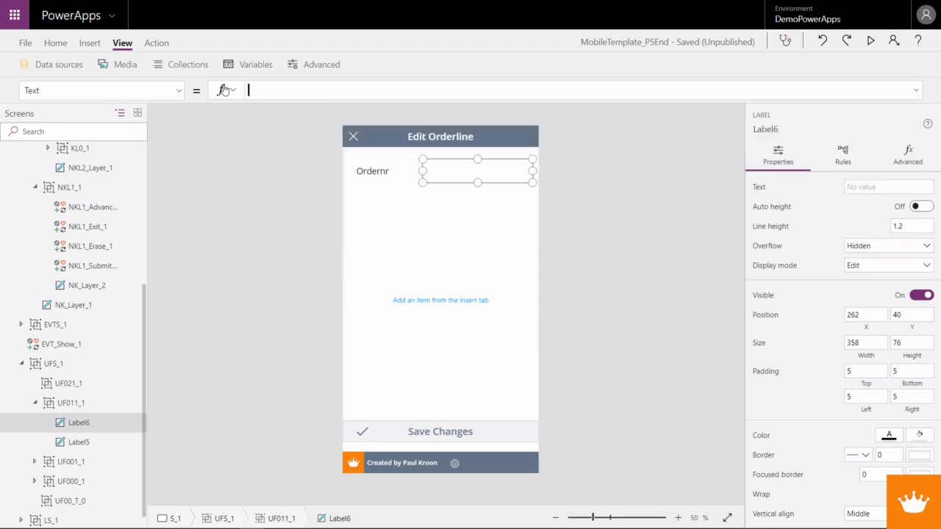
- Set the Text formula of the Ordernr value label to FValue3
{"action": "type", "text": "F_"}
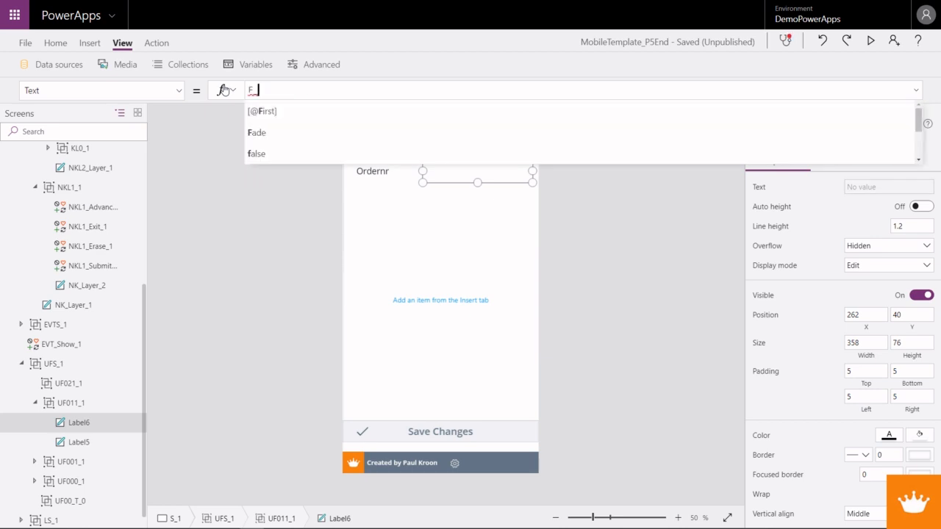
{"action": "type", "text": "Va"}
{"action": "type", "text": "Value"}
{"action": "key", "text": "Down"}
{"action": "key", "text": "Down"}
{"action": "key", "text": "Return"}
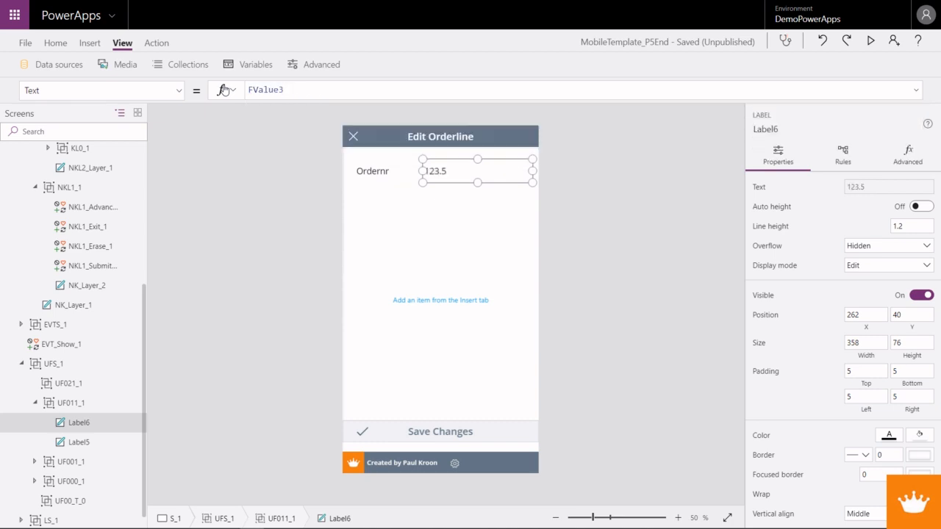
- Wrap FValue3 in a Value call nested inside a Text function, leaving the outer function open for more arguments
{"action": "key", "text": "Left"}
{"action": "key", "text": "Left"}
{"action": "key", "text": "Left"}
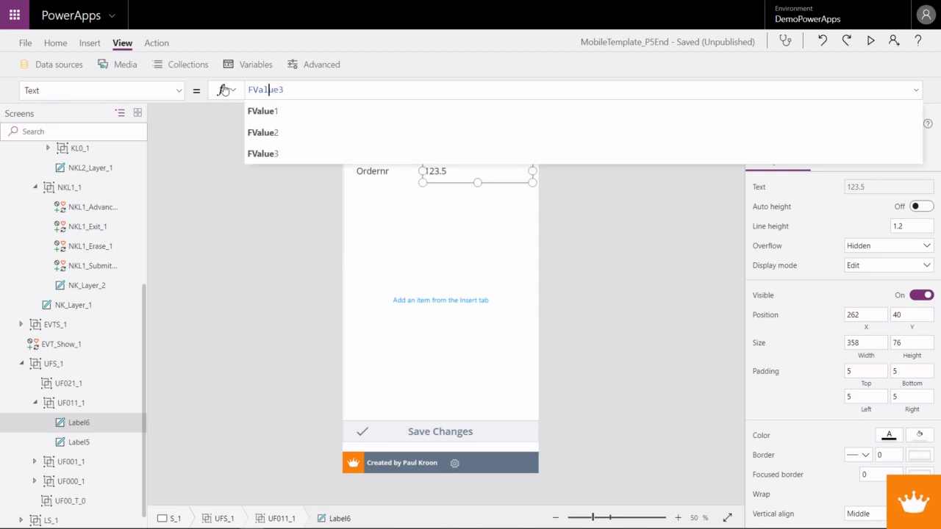
{"action": "key", "text": "Left"}
{"action": "type", "text": "Text"}
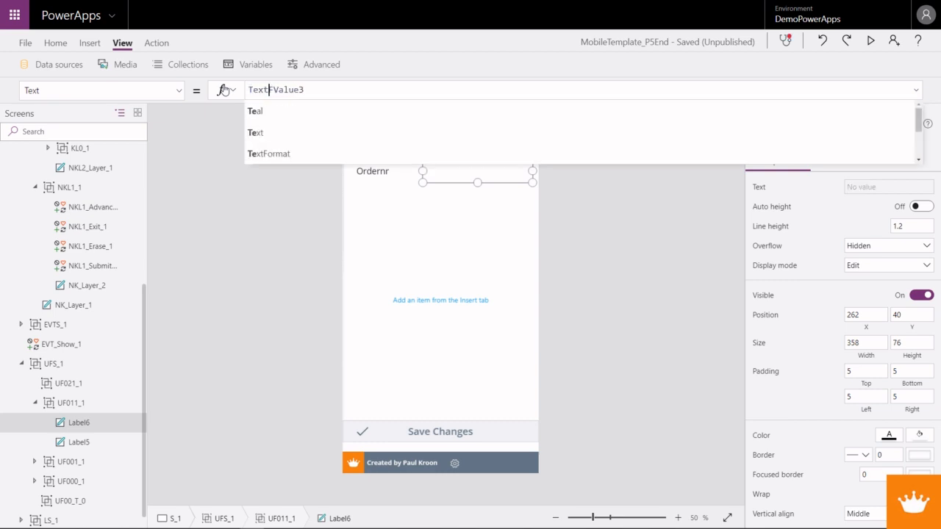
{"action": "type", "text": "("}
{"action": "key", "text": "Right"}
{"action": "key", "text": "Right"}
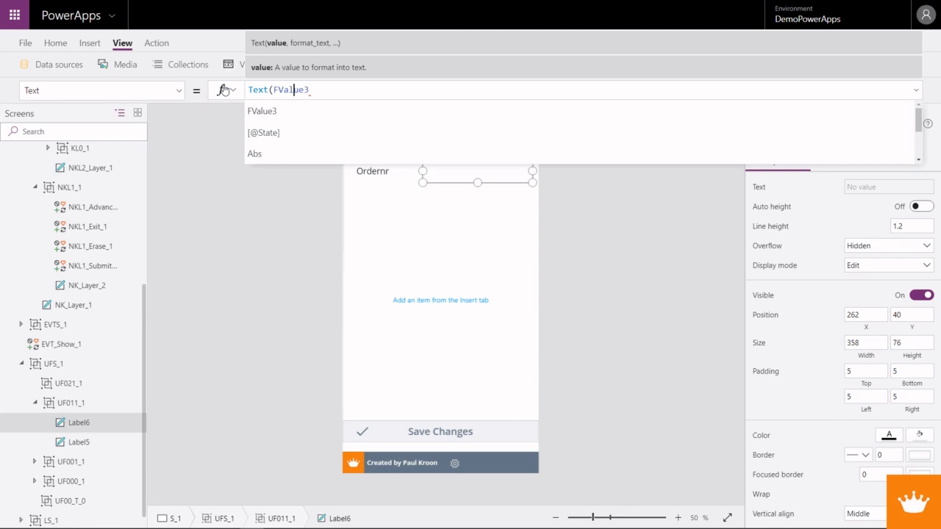
{"action": "key", "text": "Left"}
{"action": "key", "text": "Left"}
{"action": "key", "text": "Left"}
{"action": "key", "text": "Left"}
{"action": "type", "text": "Va"}
{"action": "type", "text": "lue)"}
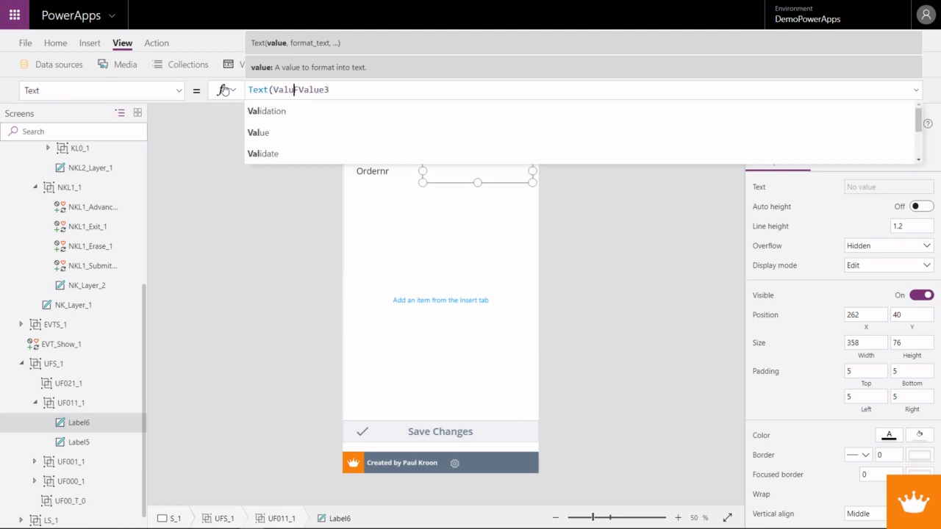
{"action": "key", "text": "BackSpace"}
{"action": "type", "text": "("}
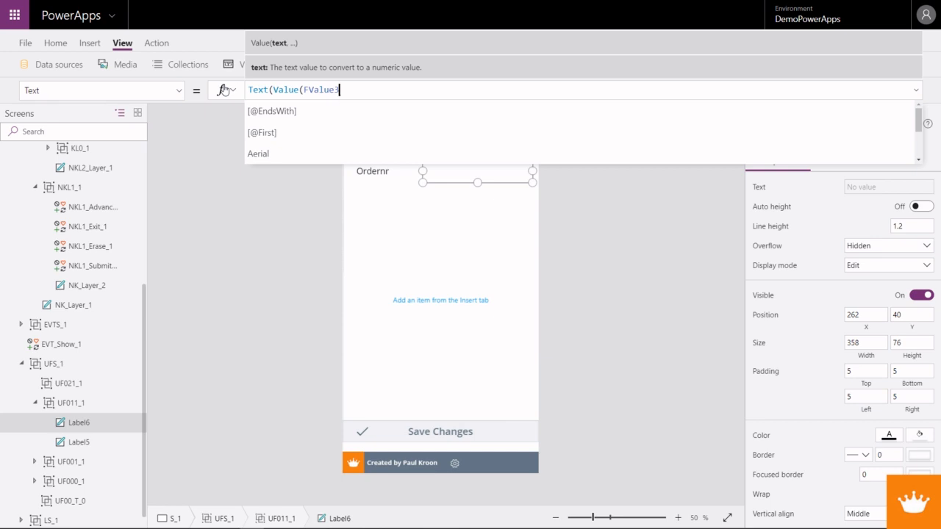
{"action": "type", "text": ")"}
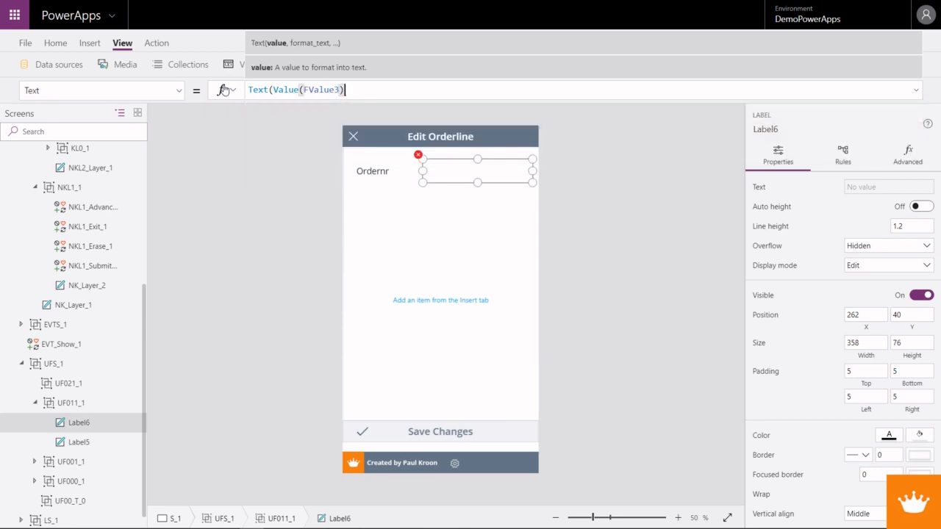
{"action": "type", "text": ", "}
{"action": "type", "text": "\"###"}
{"action": "type", "text": ".00"}
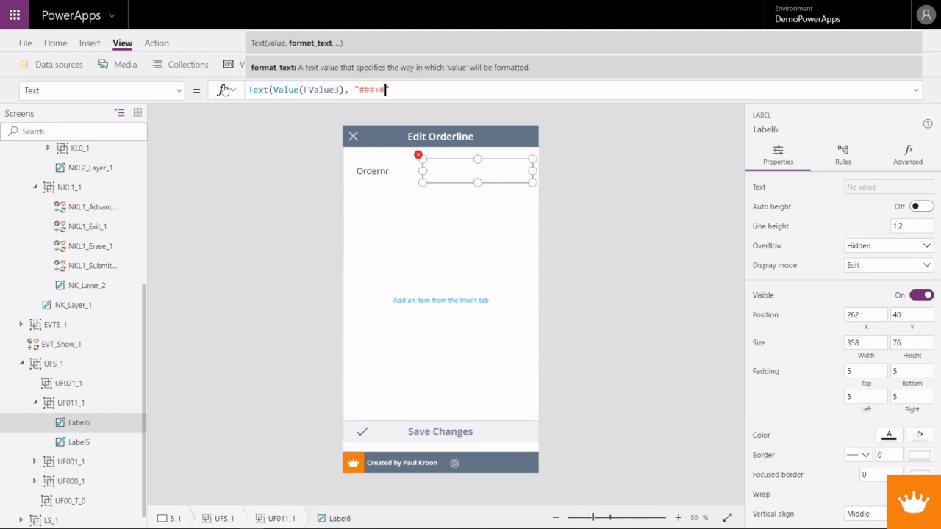
- Complete the Text function with the format "###,###.00" and the language code "nl-NL"
{"action": "key", "text": "BackSpace"}
{"action": "key", "text": "BackSpace"}
{"action": "key", "text": "BackSpace"}
{"action": "type", "text": ".00"}
{"action": "key", "text": "BackSpace"}
{"action": "key", "text": "BackSpace"}
{"action": "type", "text": "000"}
{"action": "key", "text": "BackSpace"}
{"action": "key", "text": "BackSpace"}
{"action": "key", "text": "BackSpace"}
{"action": "key", "text": "BackSpace"}
{"action": "type", "text": ",###.00\", "}
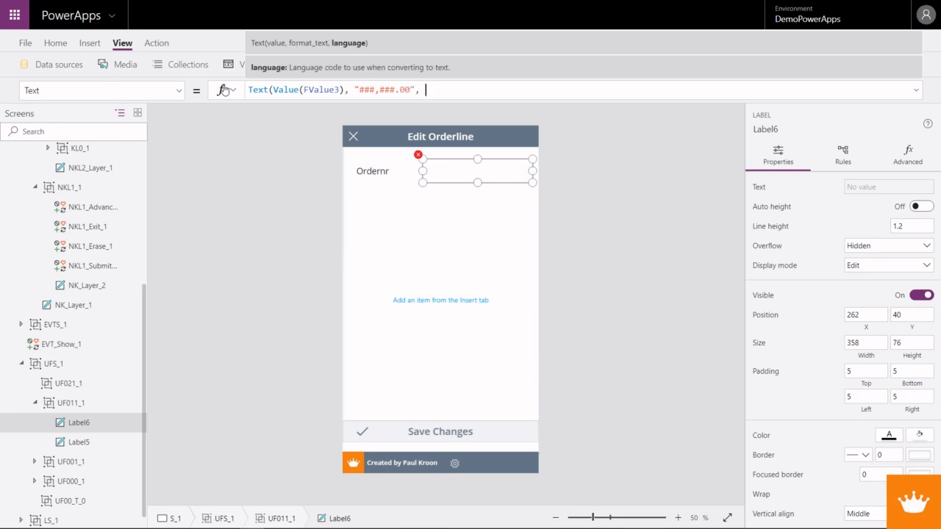
{"action": "type", "text": "\"nl-NL\")"}
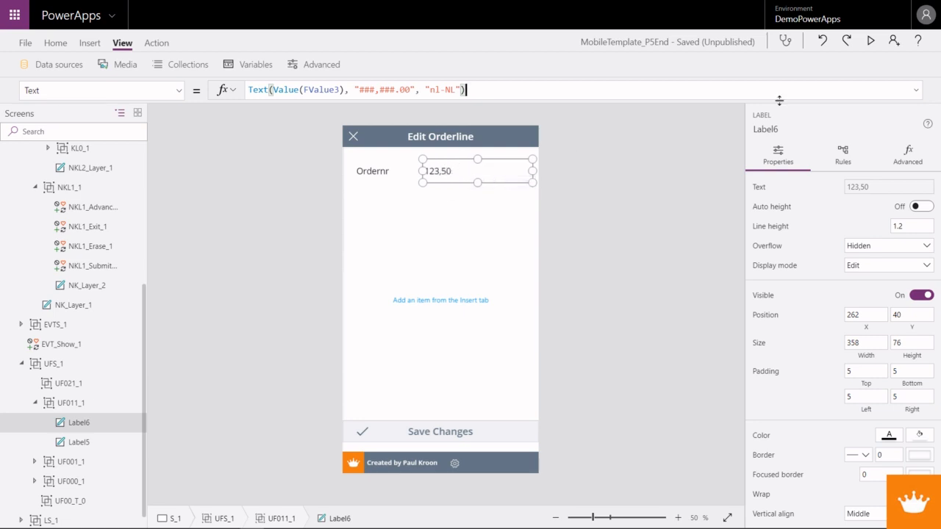
- Preview the app to check the value in the Ordernr keypad, and close both the preview and the keypad
{"action": "left_click", "coordinate": [870, 42]}
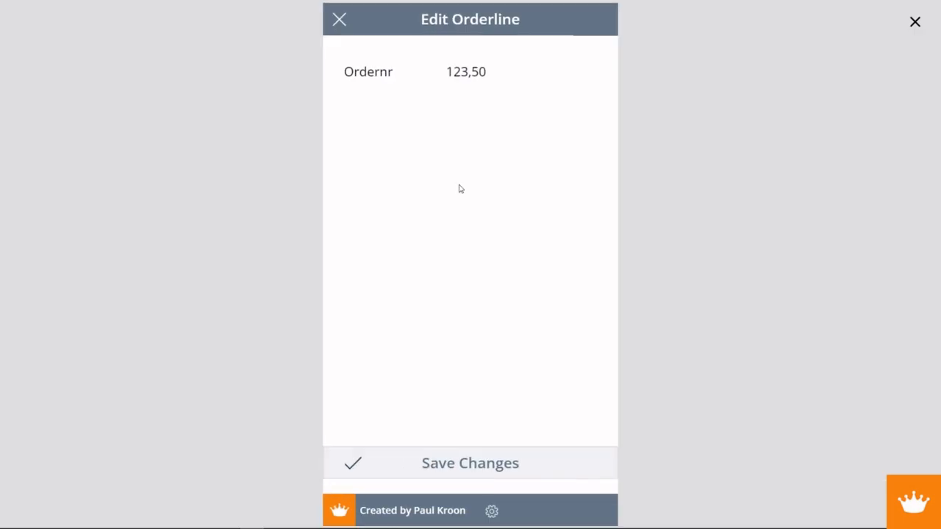
{"action": "left_click", "coordinate": [474, 72]}
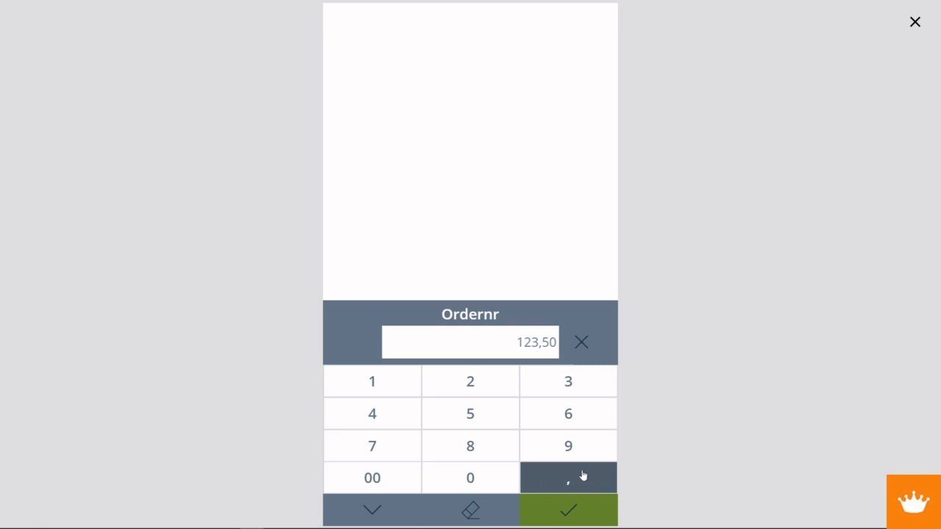
{"action": "left_click", "coordinate": [915, 22]}
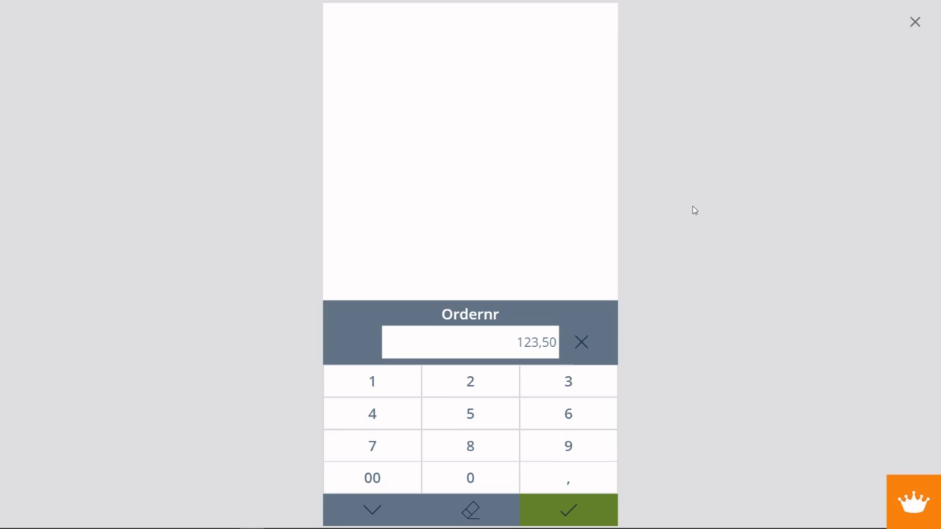
{"action": "left_click", "coordinate": [390, 461]}
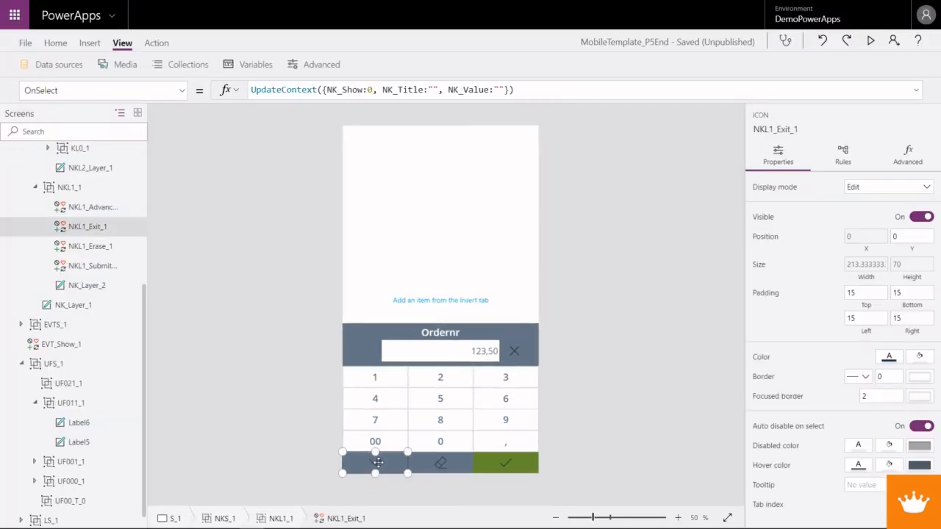
{"action": "left_click", "coordinate": [379, 463], "text": "alt"}
- Show the OnSelect formula of the Ordernr value label
{"action": "left_click", "coordinate": [441, 166]}
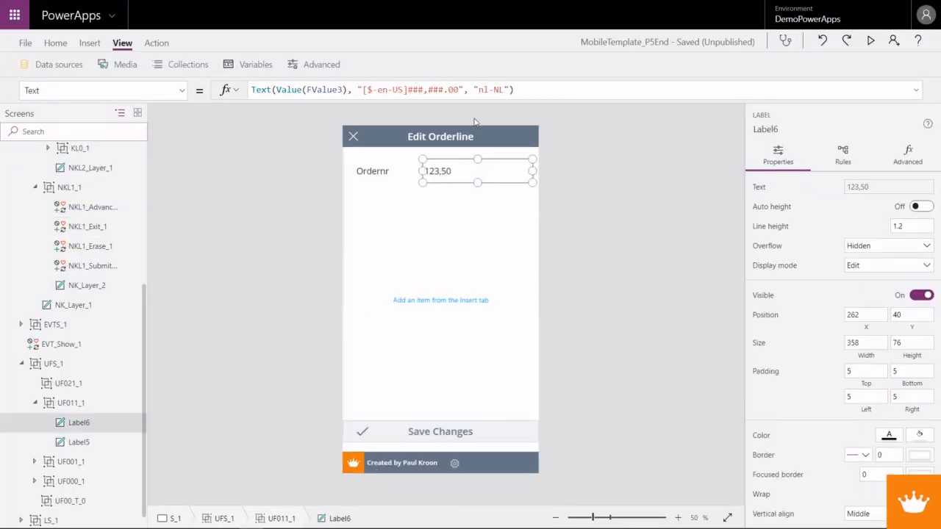
{"action": "left_click", "coordinate": [183, 93]}
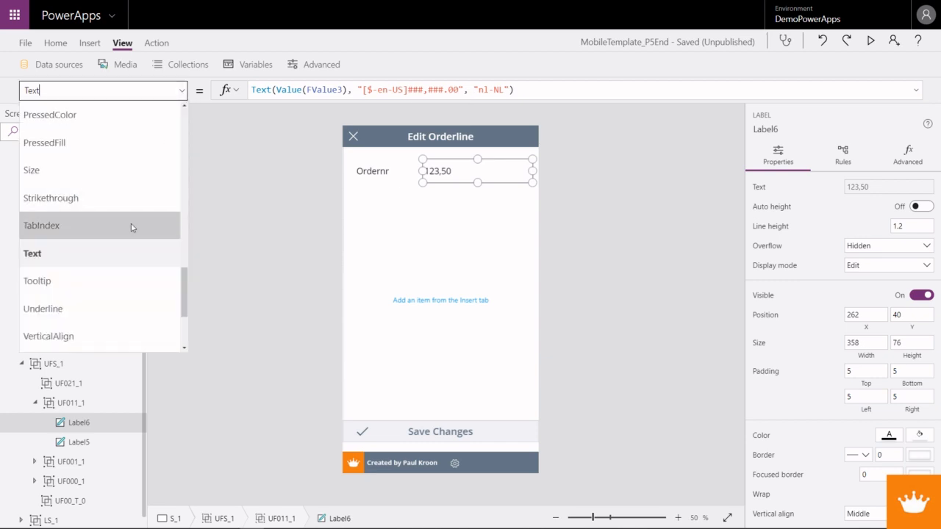
{"action": "scroll", "coordinate": [115, 288], "scroll_direction": "down", "scroll_amount": 3}
{"action": "scroll", "coordinate": [112, 287], "scroll_direction": "down", "scroll_amount": 1}
{"action": "scroll", "coordinate": [112, 285], "scroll_direction": "up", "scroll_amount": 5}
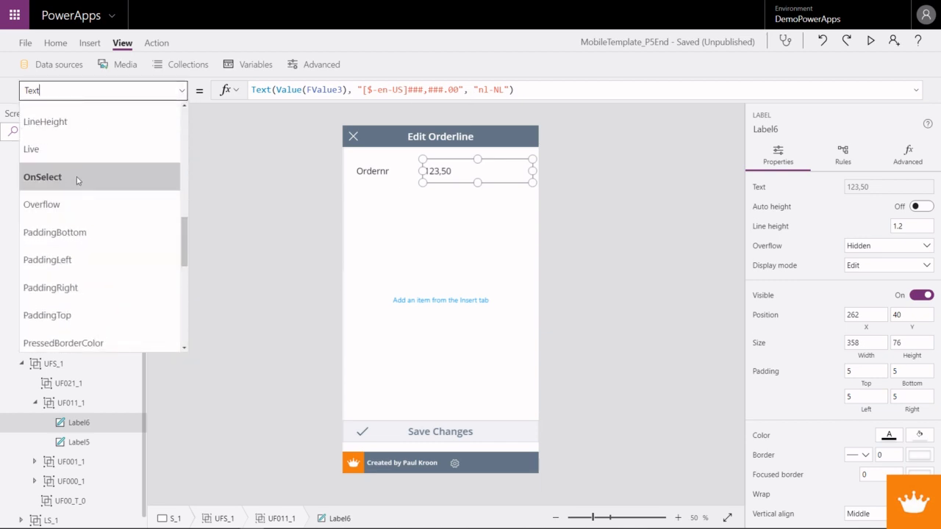
{"action": "scroll", "coordinate": [77, 184], "scroll_direction": "up", "scroll_amount": 3}
{"action": "scroll", "coordinate": [75, 196], "scroll_direction": "down", "scroll_amount": 3}
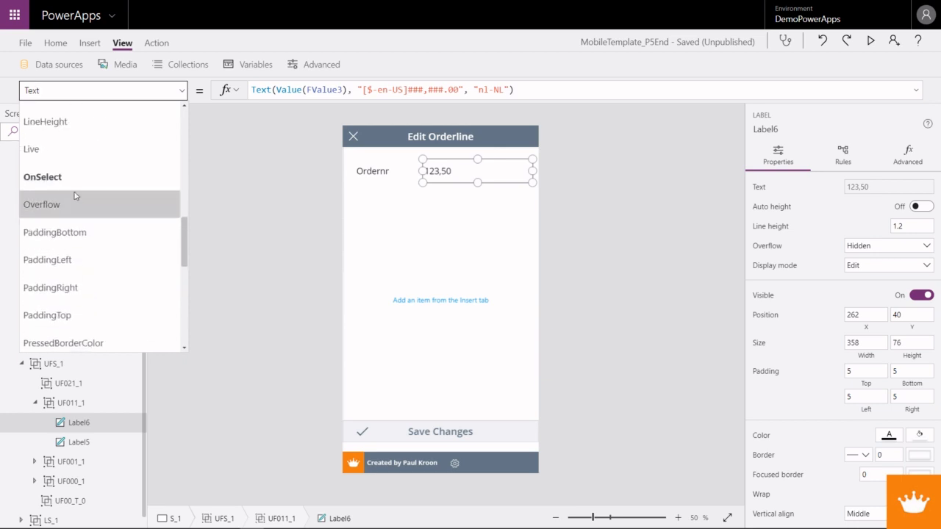
{"action": "left_click", "coordinate": [91, 182]}
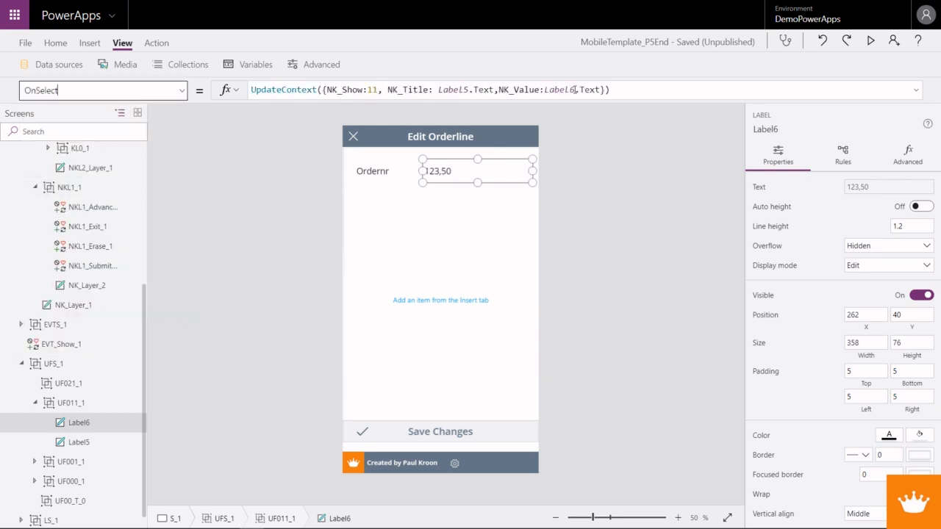
- Add NK_Decimal:0 after NK_Value in the label's UpdateContext record
{"action": "left_click_drag", "start_coordinate": [544, 89], "coordinate": [600, 90]}
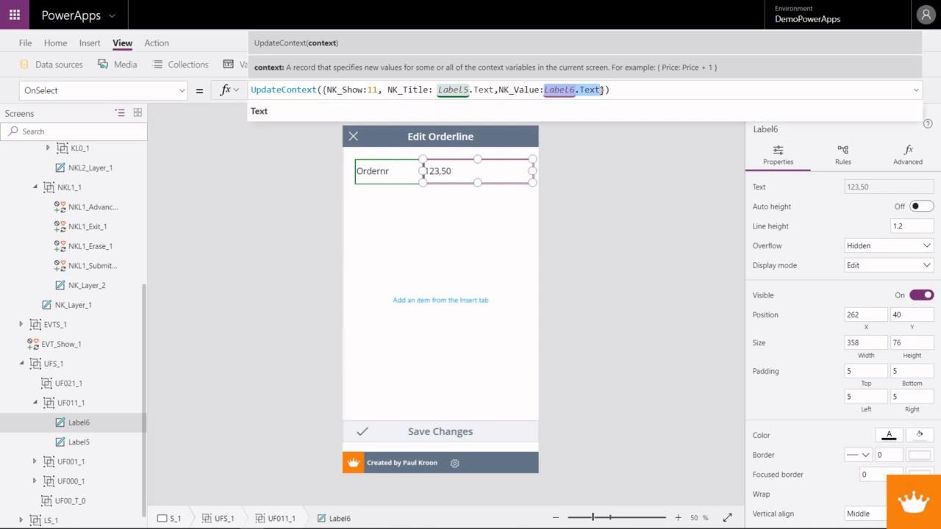
{"action": "left_click", "coordinate": [602, 91]}
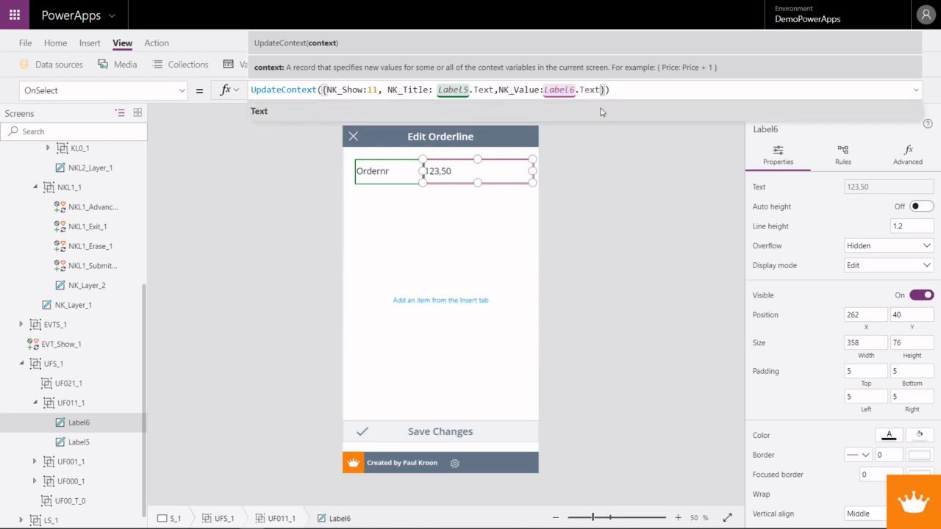
{"action": "type", "text": ", "}
{"action": "type", "text": "NK_De"}
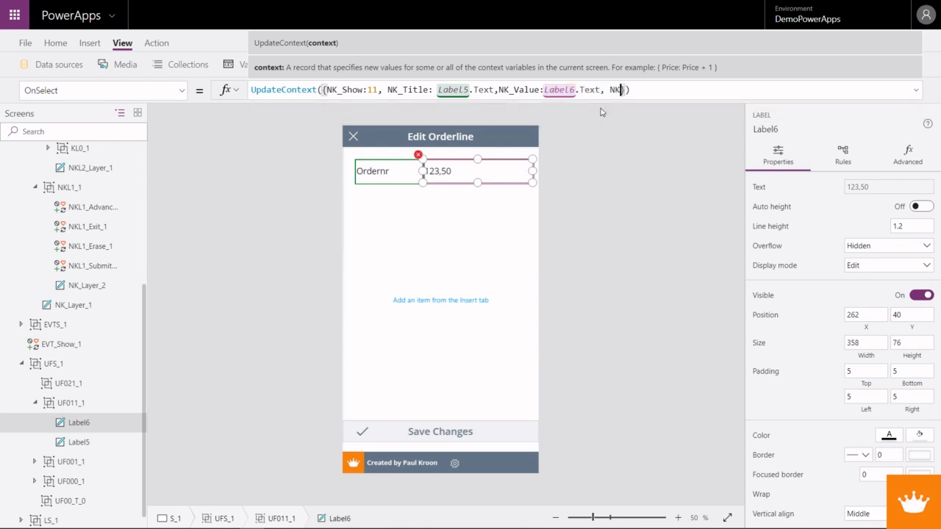
{"action": "type", "text": "cimals"}
{"action": "key", "text": "BackSpace"}
{"action": "type", "text": ":false"}
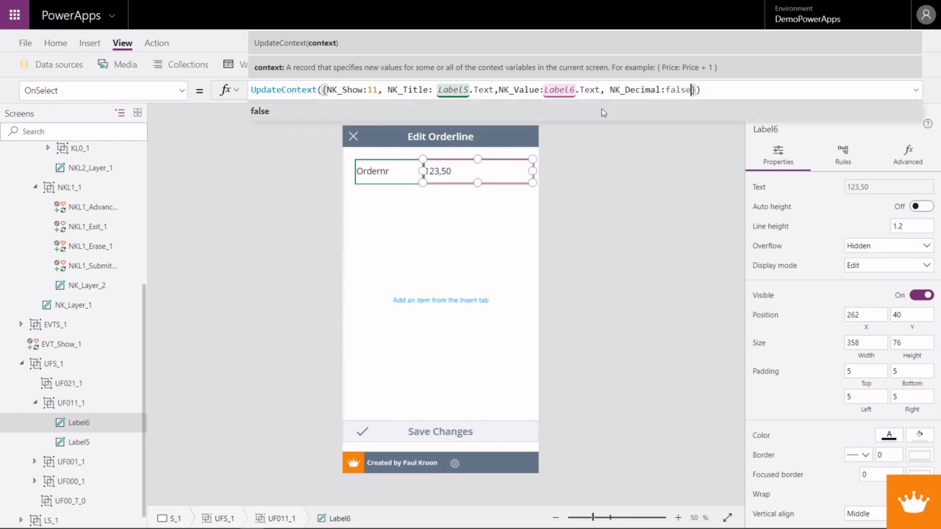
{"action": "left_click_drag", "start_coordinate": [666, 89], "coordinate": [692, 91]}
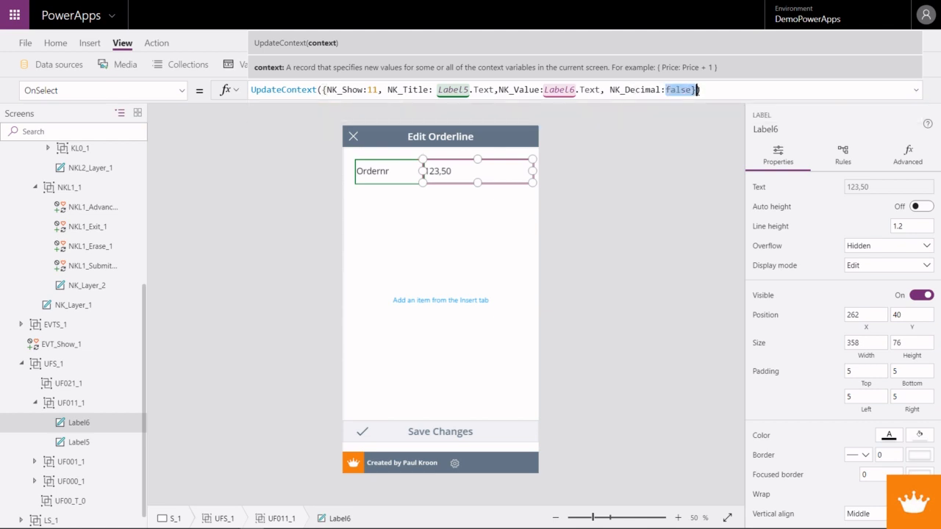
{"action": "type", "text": "0"}
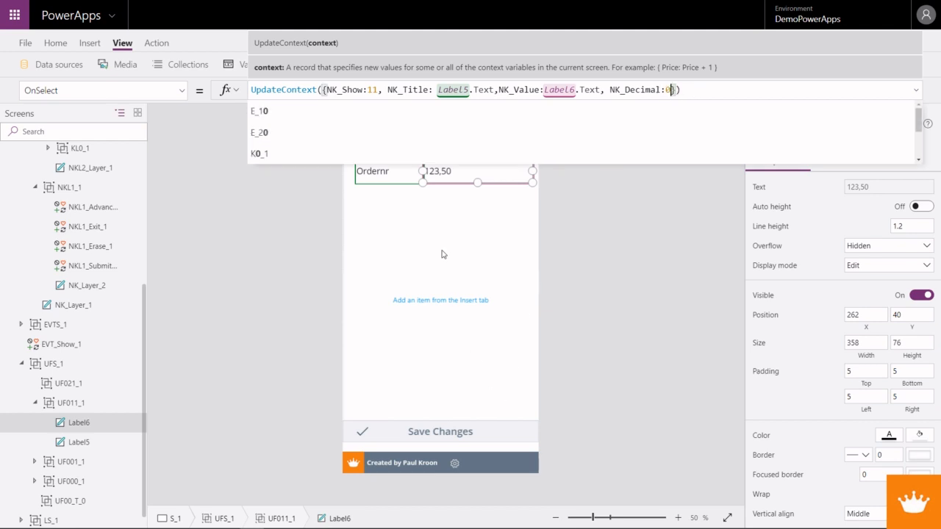
- Set the Visible property of the keypad's comma key to NK_Decimal = 1
{"action": "left_click", "coordinate": [456, 177], "text": "alt"}
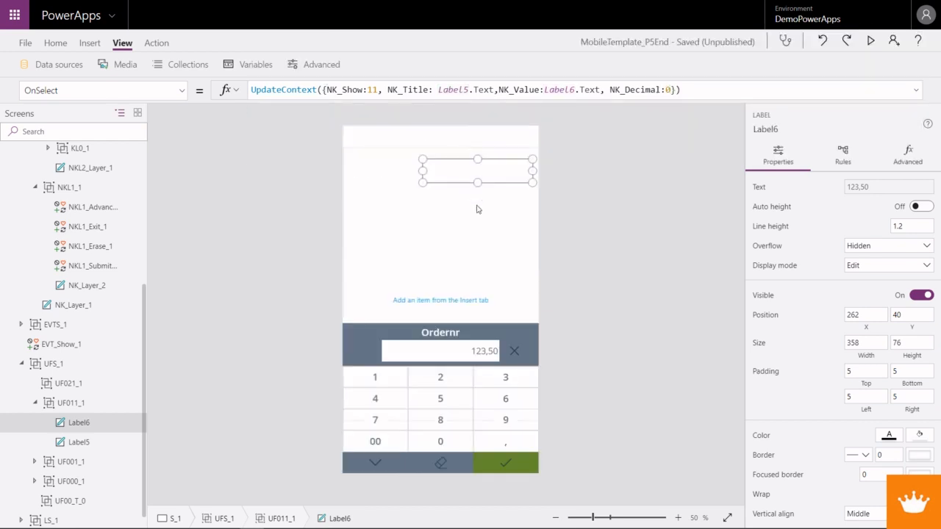
{"action": "left_click", "coordinate": [507, 441]}
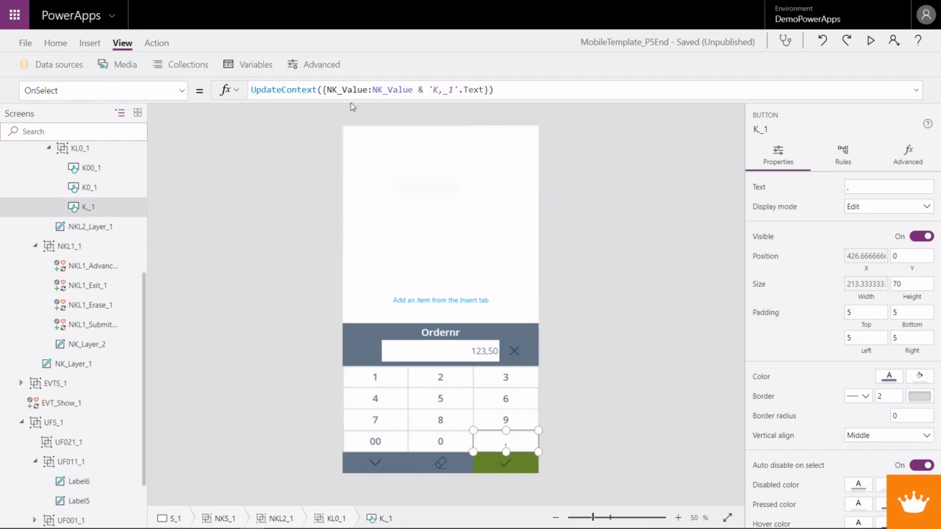
{"action": "left_click", "coordinate": [181, 91]}
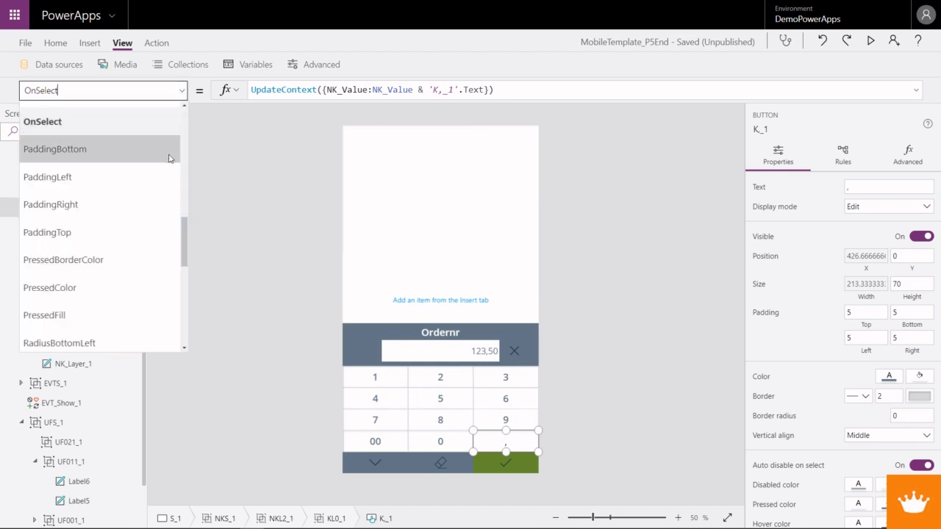
{"action": "left_click_drag", "start_coordinate": [185, 255], "coordinate": [187, 337]}
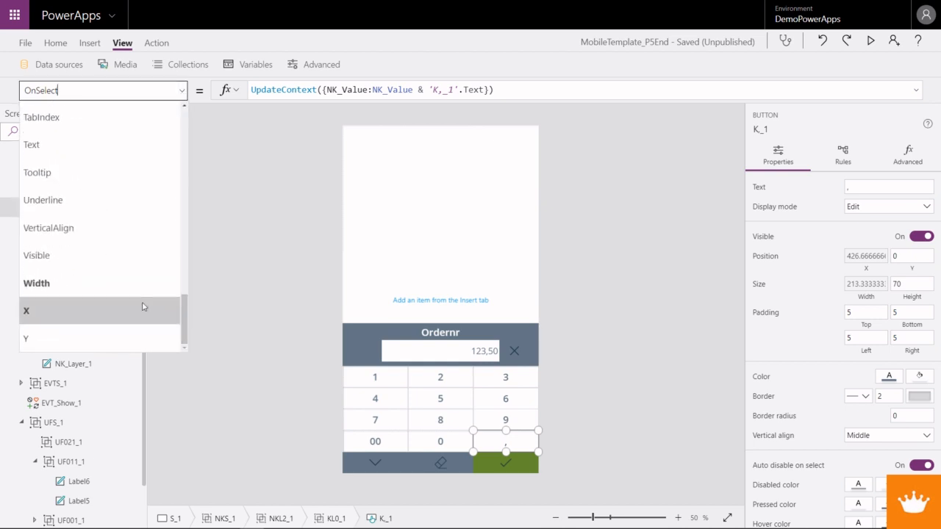
{"action": "left_click", "coordinate": [130, 252]}
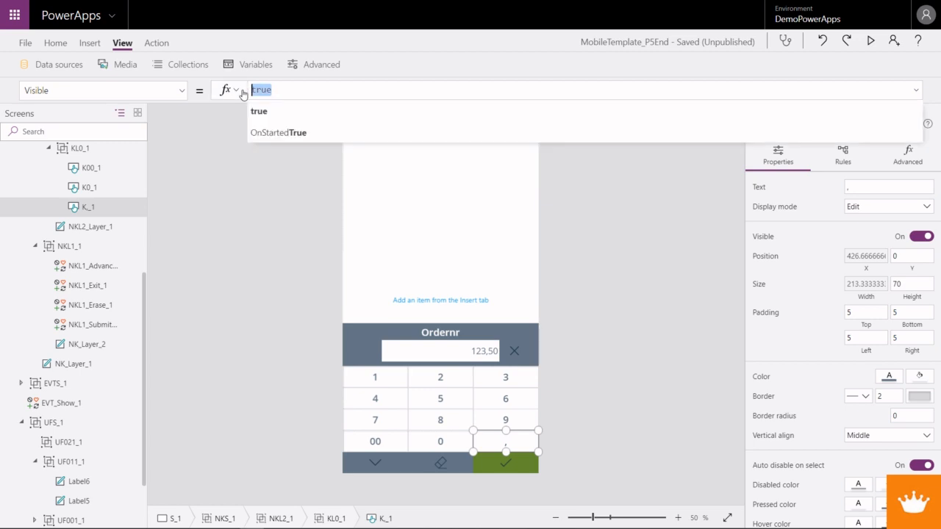
{"action": "type", "text": "NK"}
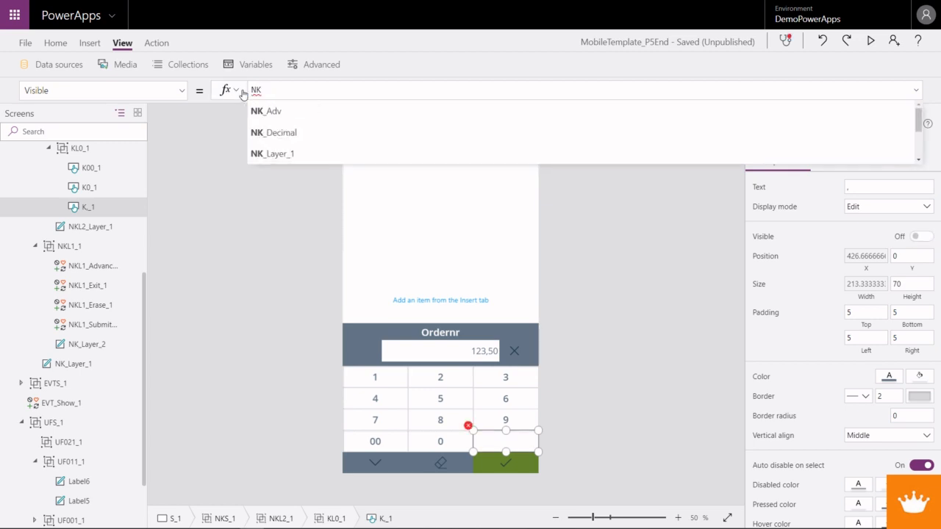
{"action": "type", "text": "_De"}
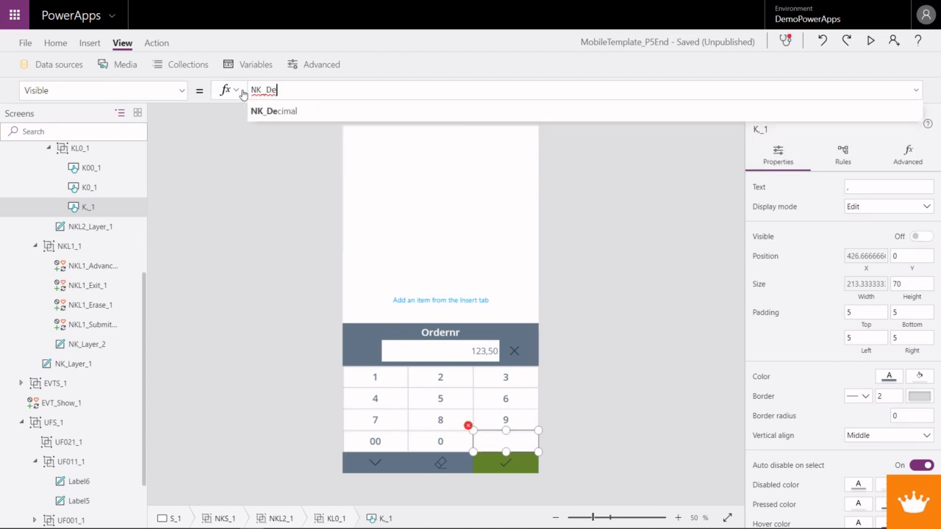
{"action": "type", "text": "cimal = 1"}
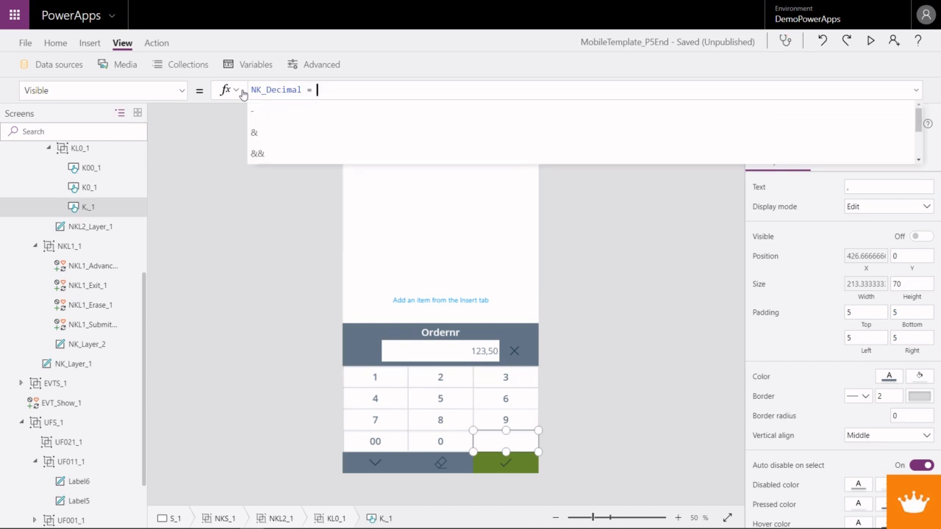
- Preview the app, erase the current value in the Ordernr keypad, and enter a new whole order number
{"action": "left_click", "coordinate": [870, 41]}
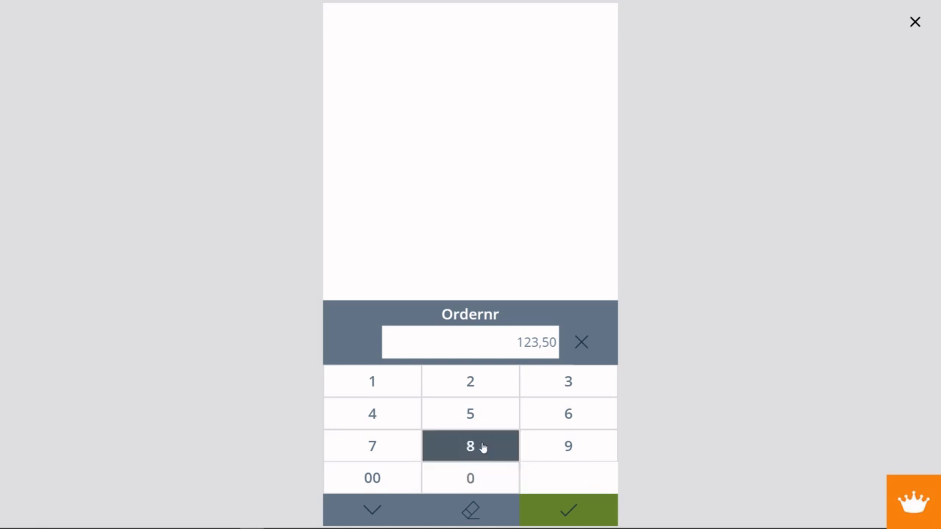
{"action": "left_click", "coordinate": [499, 506]}
{"action": "left_click", "coordinate": [500, 506]}
{"action": "left_click", "coordinate": [499, 506]}
{"action": "left_click", "coordinate": [470, 385]}
{"action": "left_click", "coordinate": [568, 383]}
{"action": "left_click", "coordinate": [484, 414]}
{"action": "left_click", "coordinate": [484, 414]}
{"action": "left_click", "coordinate": [484, 414]}
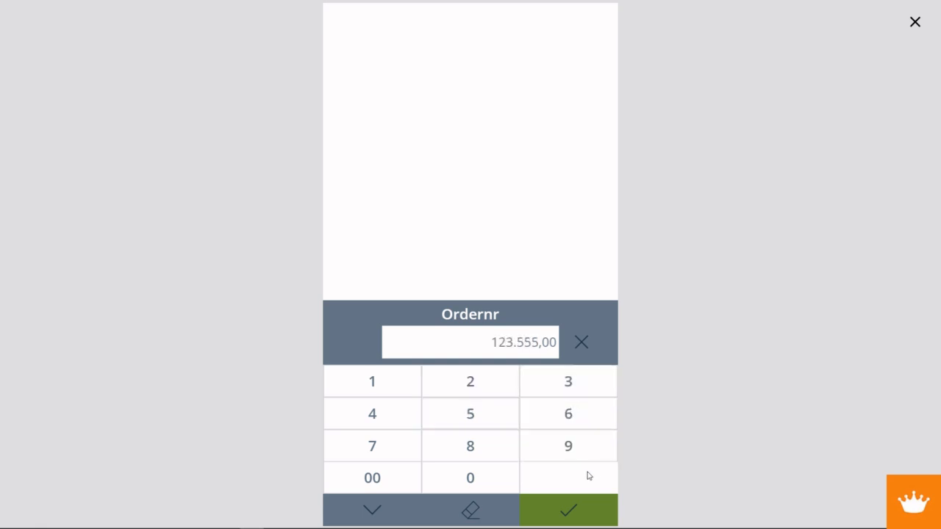
- Submit the new order number and reopen the keypad from the Ordernr value
{"action": "left_click", "coordinate": [576, 511]}
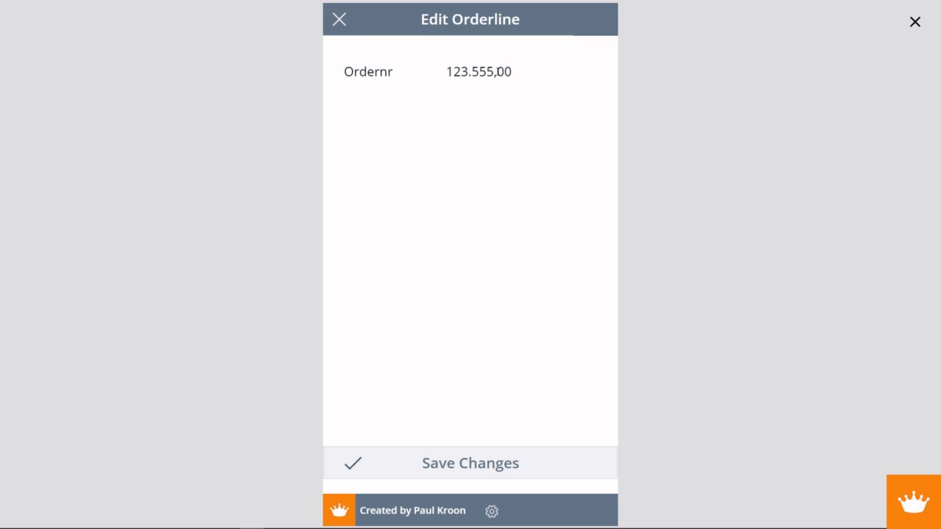
{"action": "left_click_drag", "start_coordinate": [512, 71], "coordinate": [439, 71]}
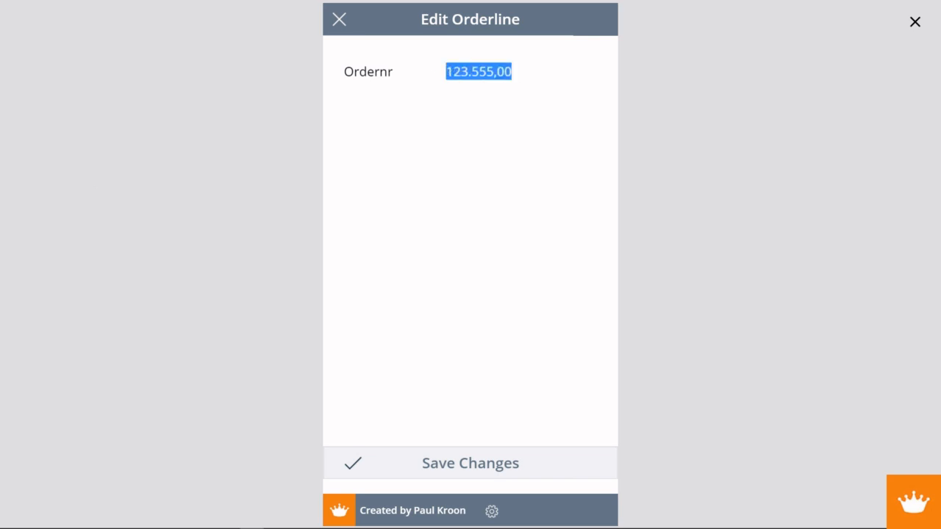
{"action": "left_click", "coordinate": [457, 71]}
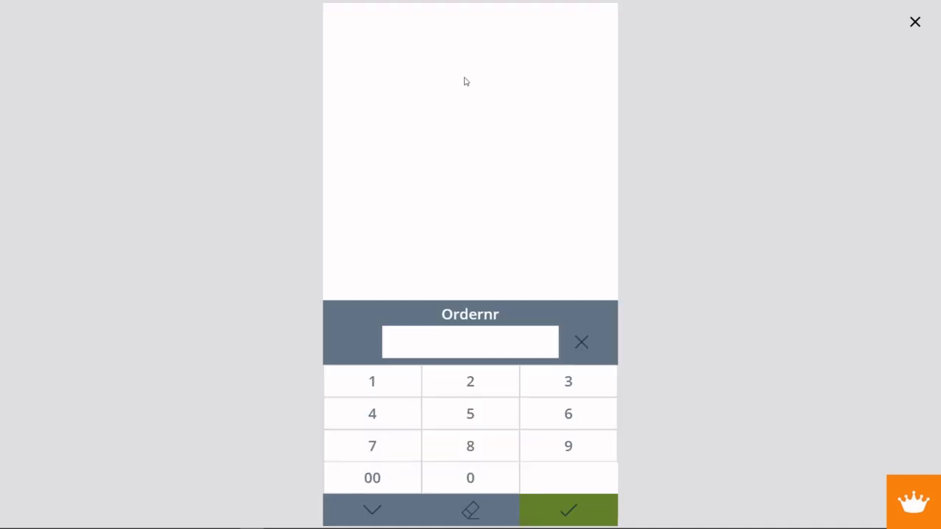